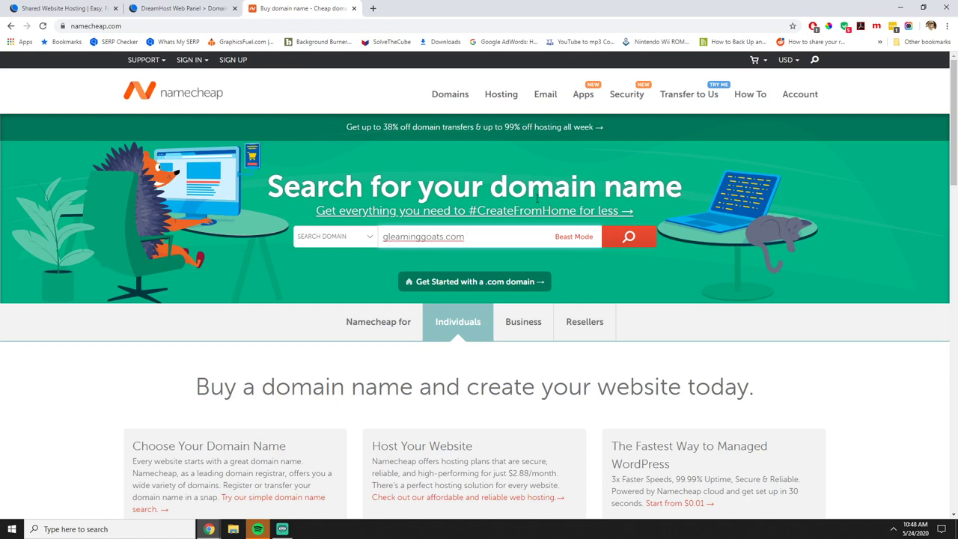
# Search for gleaminggoats.com, add the .com domain to the cart and proceed to checkout.
pyautogui.click(618, 246)
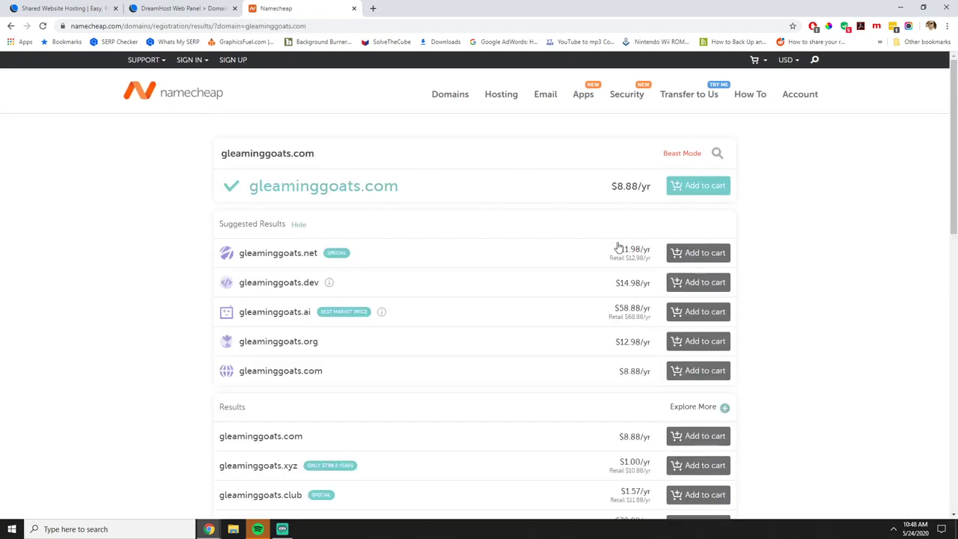
pyautogui.click(691, 193)
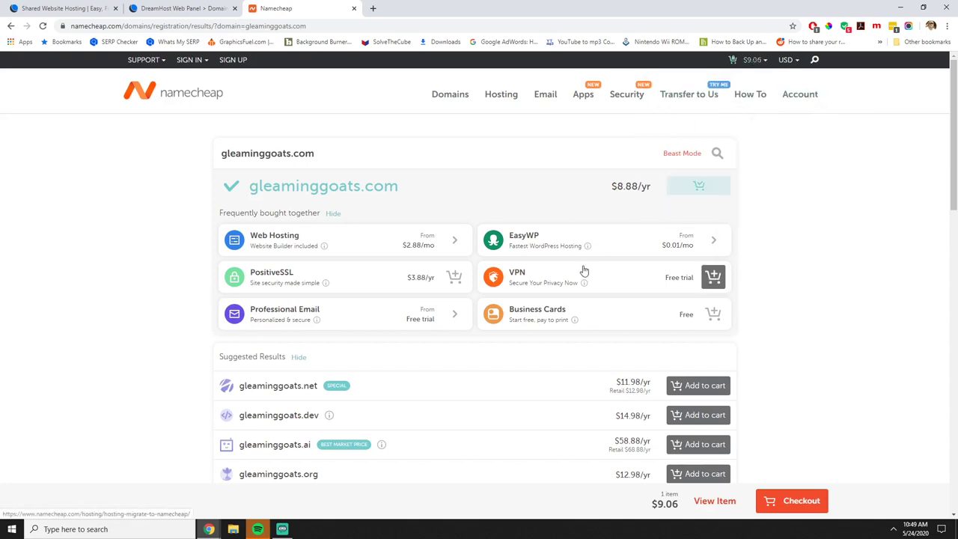
pyautogui.scroll(-1, 704, 284)
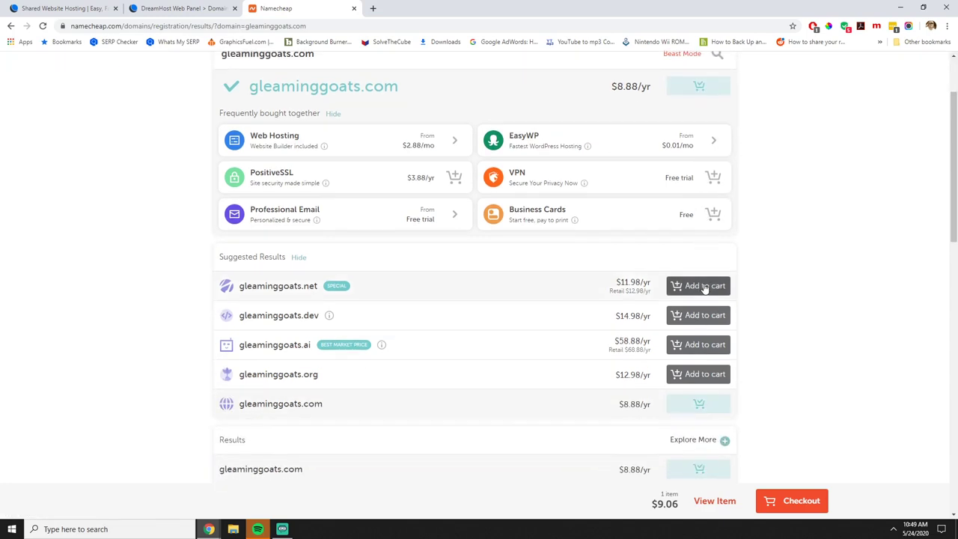
pyautogui.scroll(1, 696, 283)
pyautogui.scroll(-3, 635, 239)
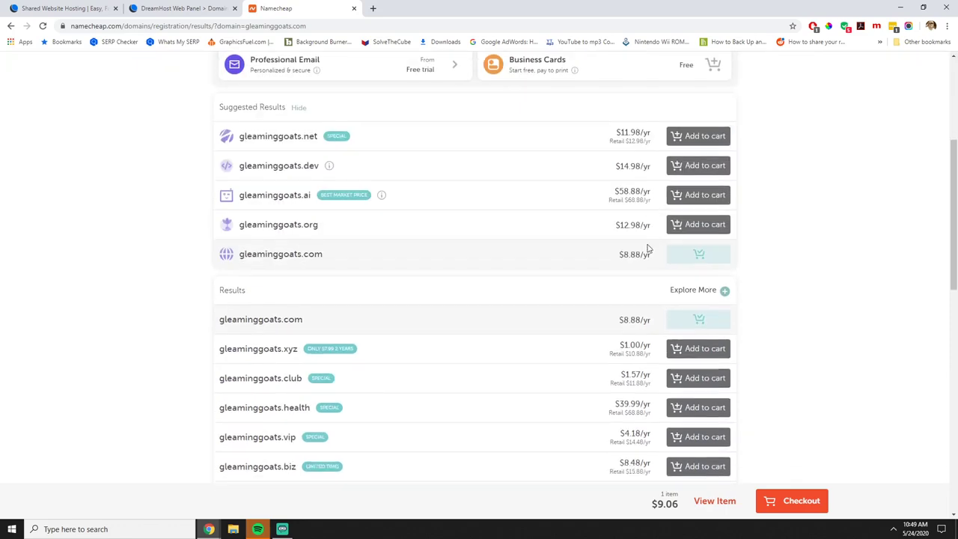
pyautogui.scroll(-6, 648, 248)
pyautogui.scroll(3, 680, 336)
pyautogui.scroll(-2, 687, 362)
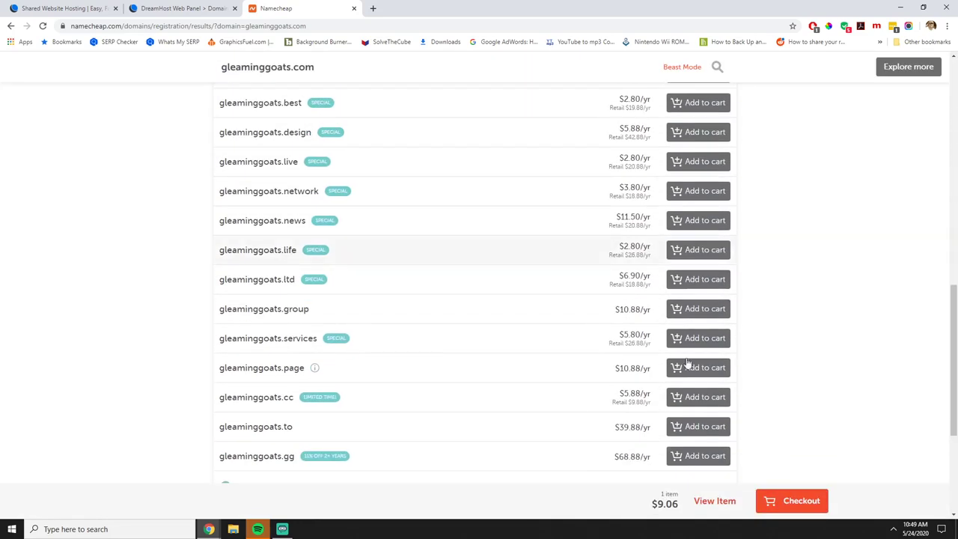
pyautogui.click(795, 503)
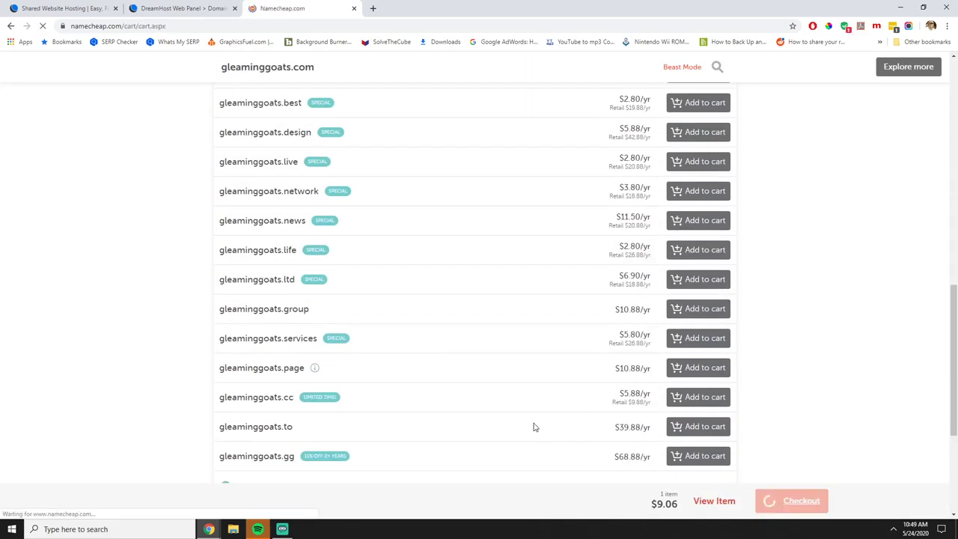
# Review the cart: gleaminggoats.com for 1 year at $8.88, WhoisGuard on, subtotal $9.06.
pyautogui.scroll(-1, 510, 384)
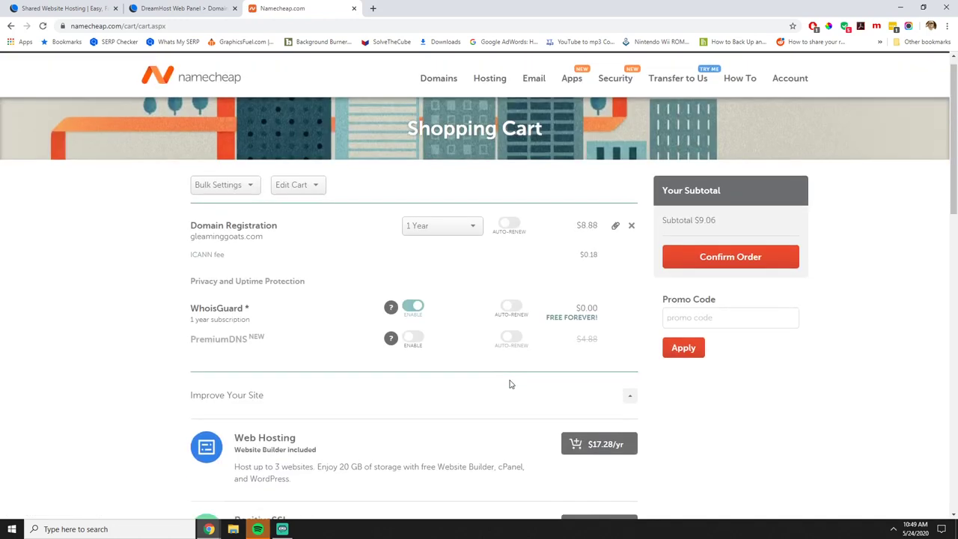
pyautogui.scroll(-1, 510, 384)
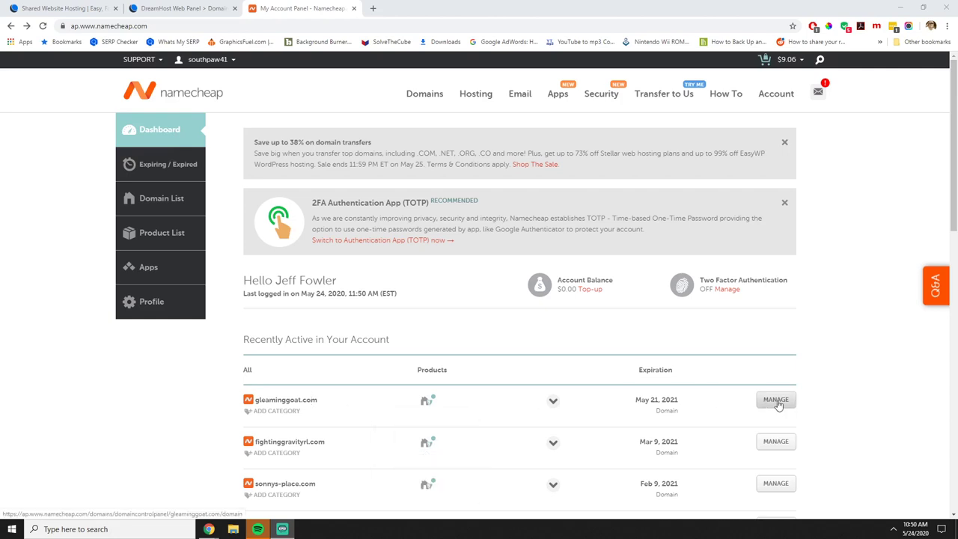
# Open gleaminggoat.com's domain details and set its nameservers to Namecheap BasicDNS.
pyautogui.click(776, 399)
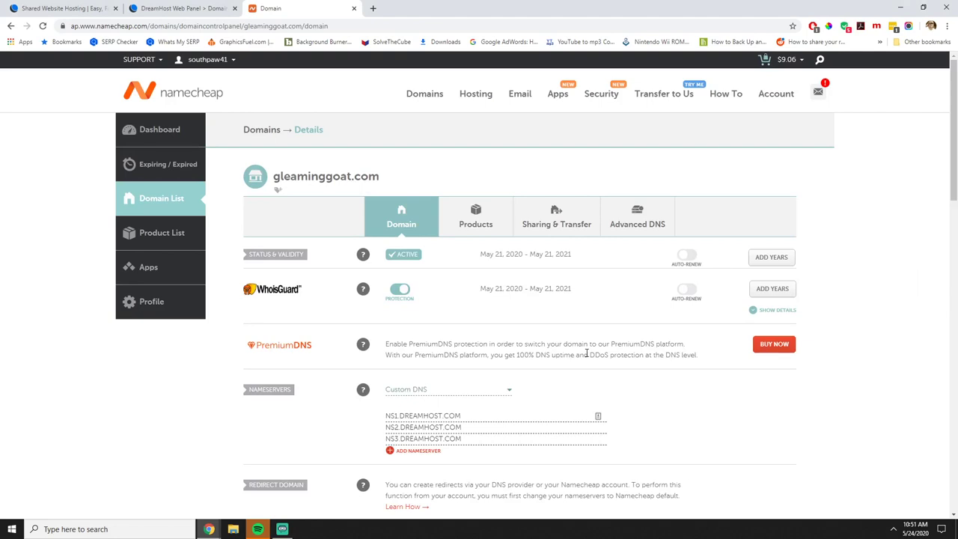
pyautogui.scroll(-1, 587, 354)
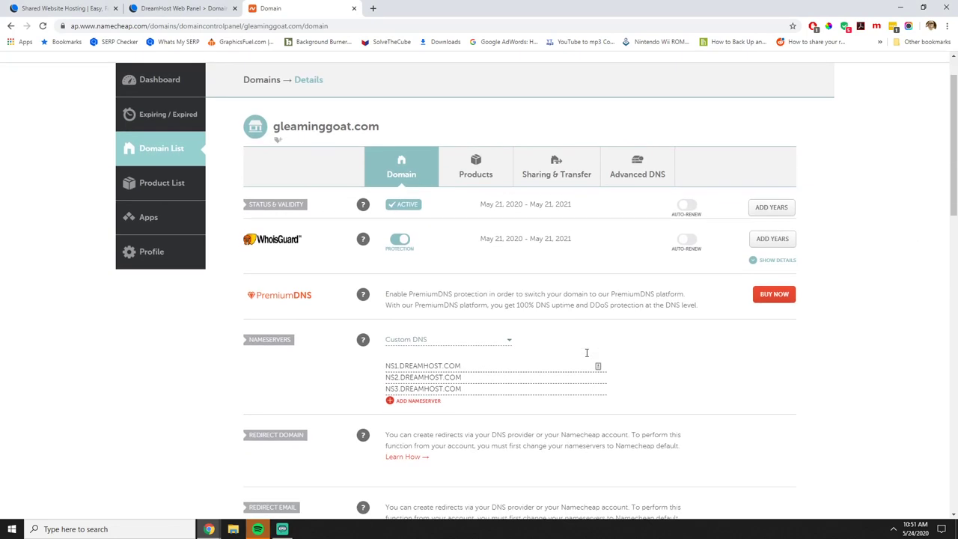
pyautogui.click(508, 344)
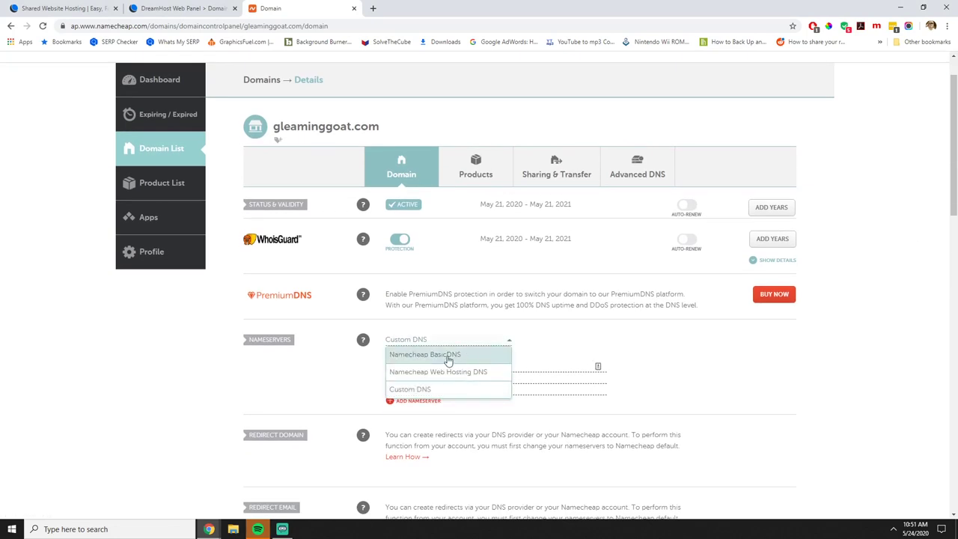
pyautogui.click(482, 352)
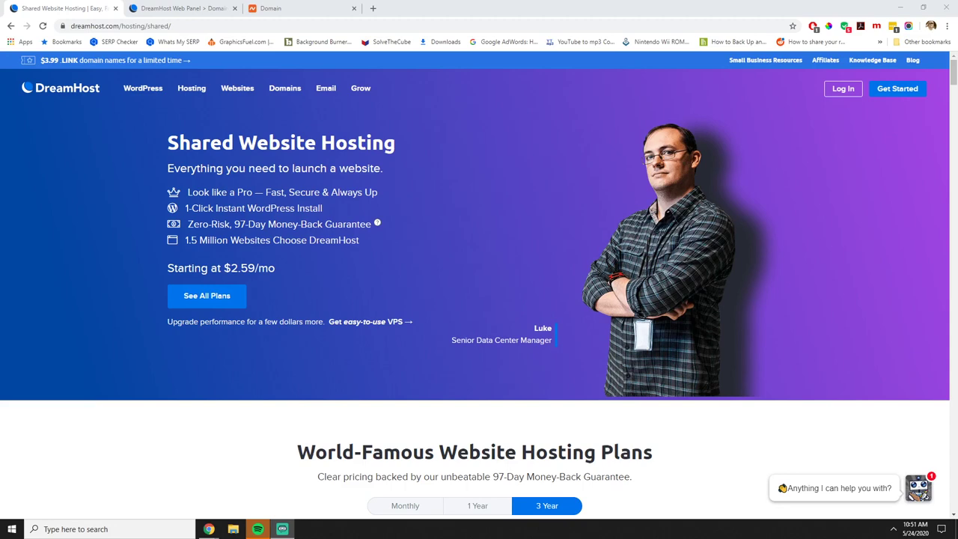
# Compare the Shared Starter and Shared Unlimited plans, then move to the DreamHost Web Panel.
pyautogui.scroll(-5, 106, 438)
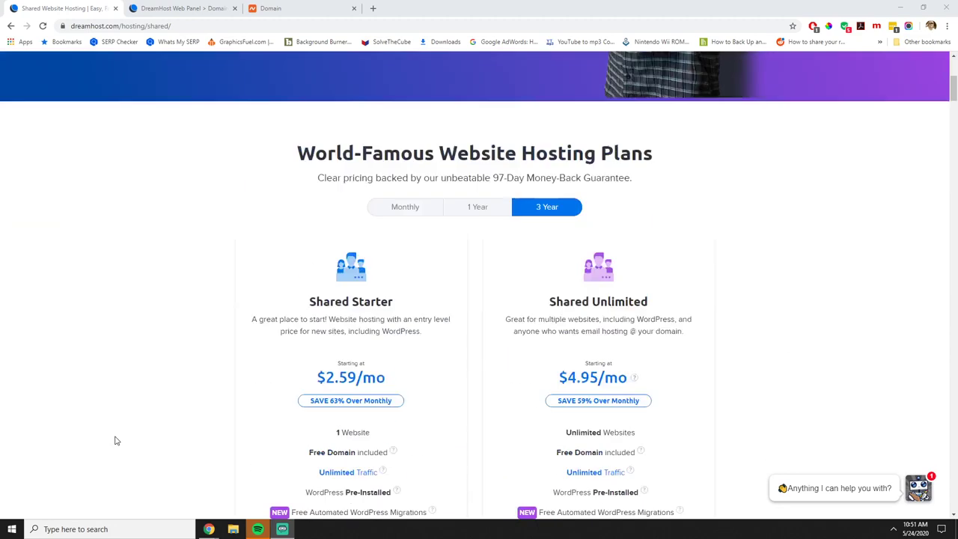
pyautogui.scroll(-1, 148, 417)
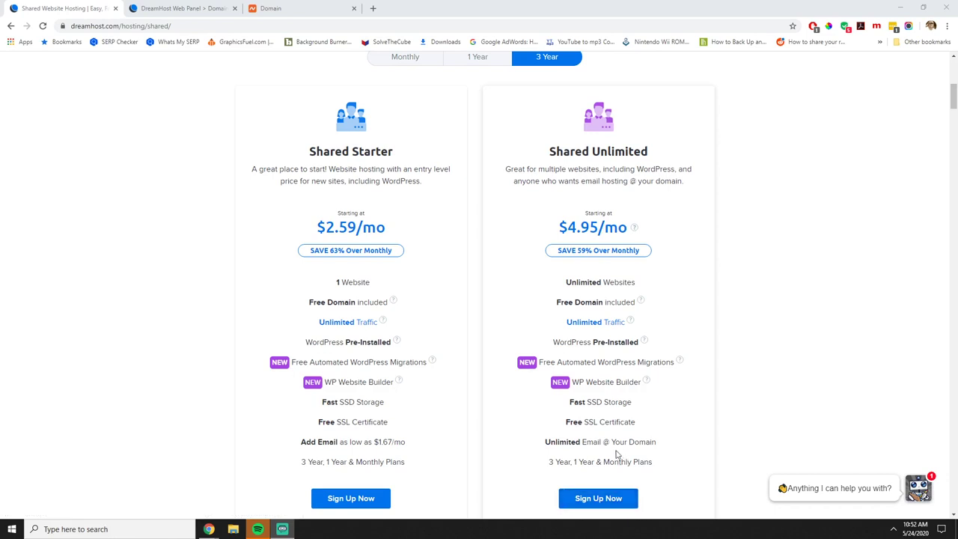
pyautogui.scroll(6, 616, 453)
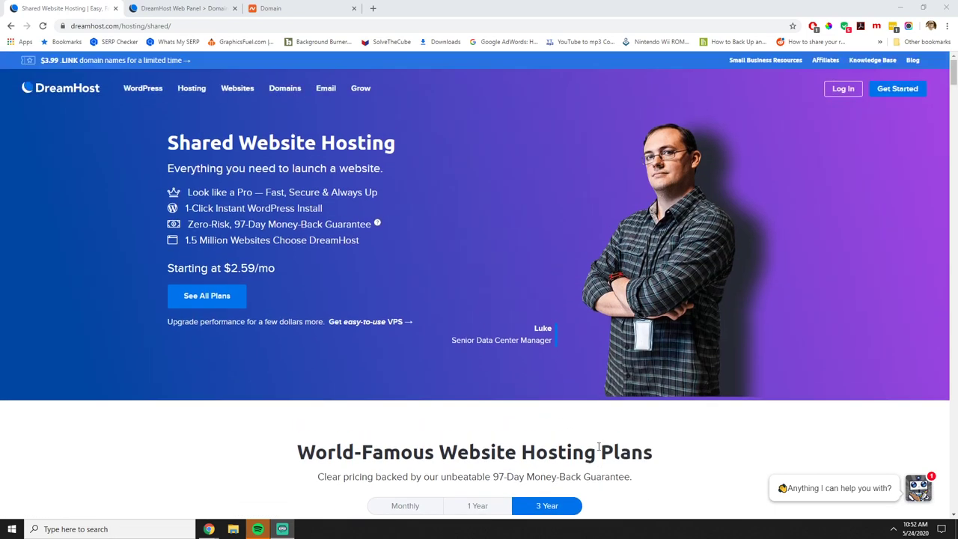
pyautogui.hotkey('ctrl', 'Tab')
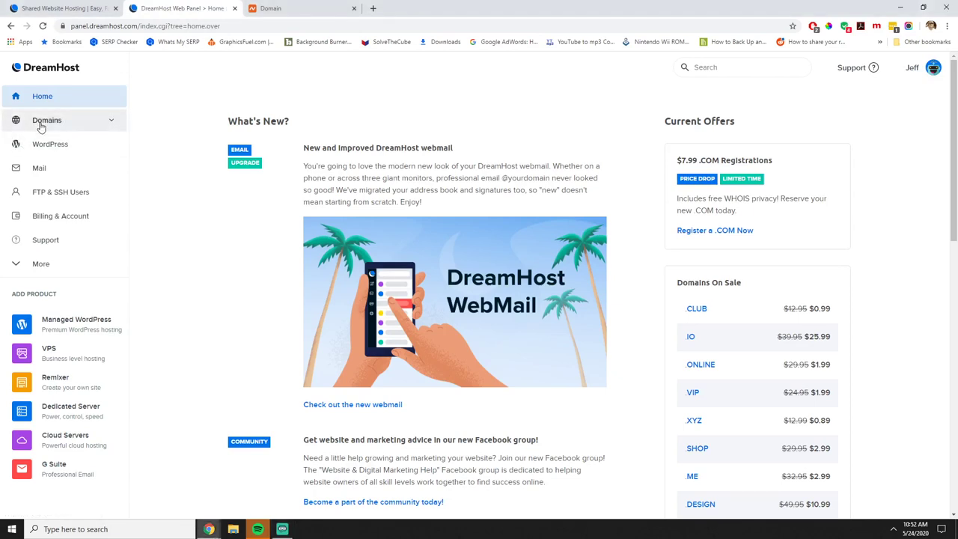
# Add full hosting for gleaminggoat.com under Manage Domains with the www prefix removed.
pyautogui.click(42, 124)
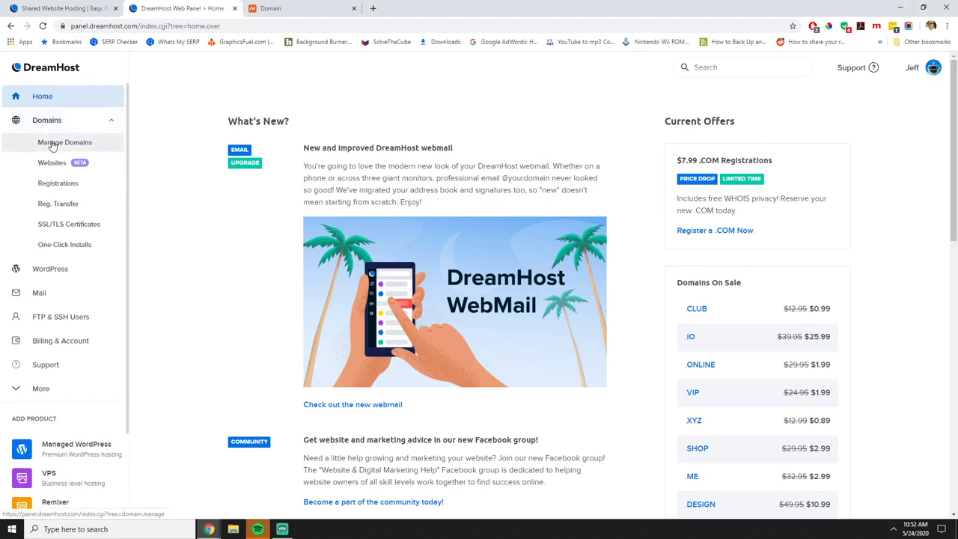
pyautogui.click(53, 144)
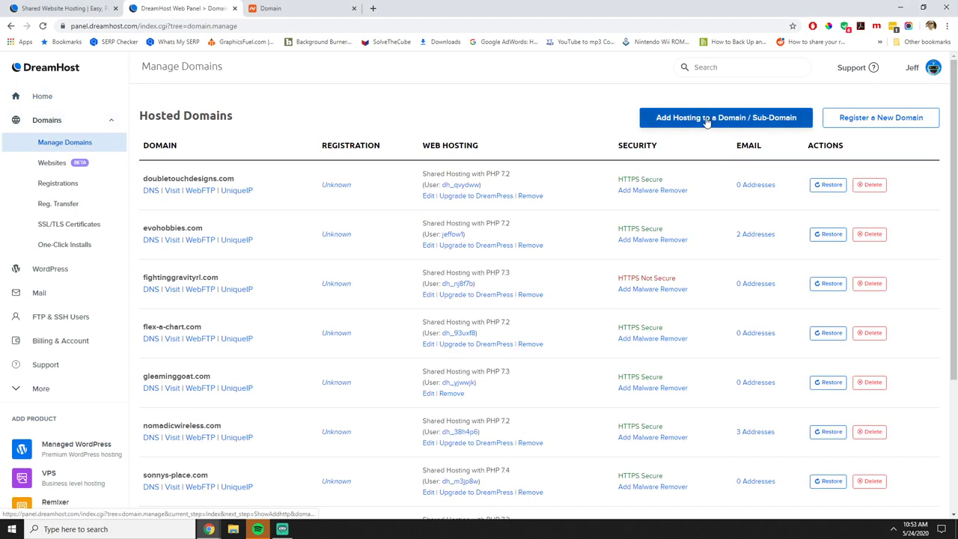
pyautogui.click(722, 125)
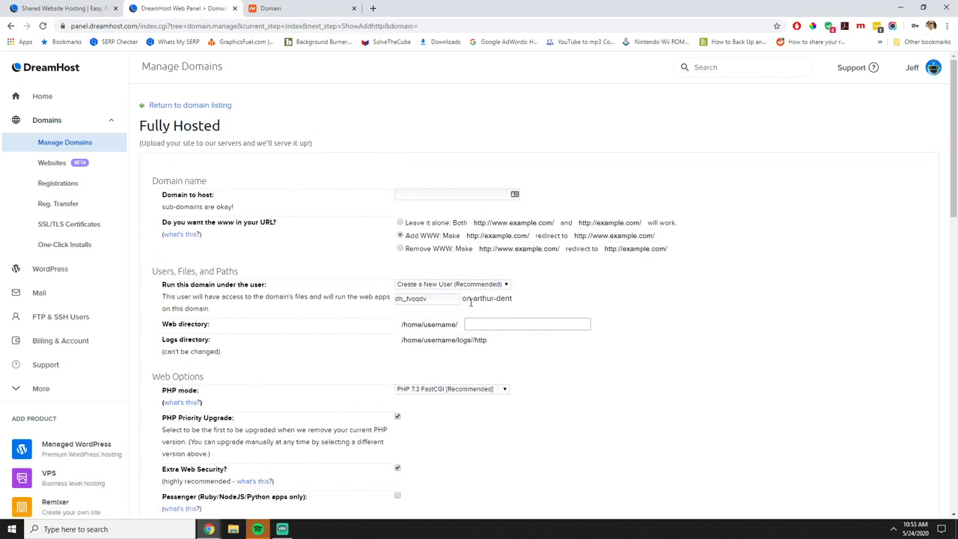
pyautogui.click(429, 196)
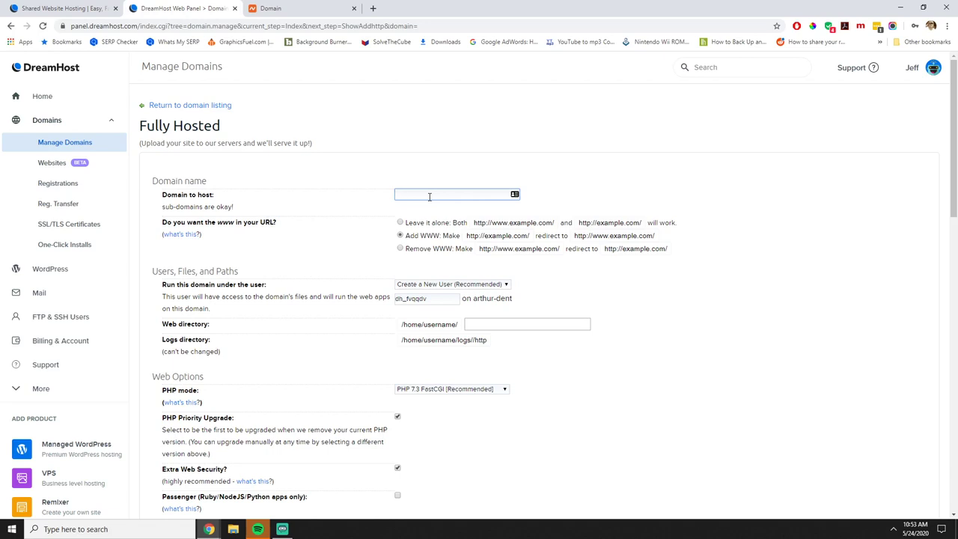
pyautogui.write('gleamingg')
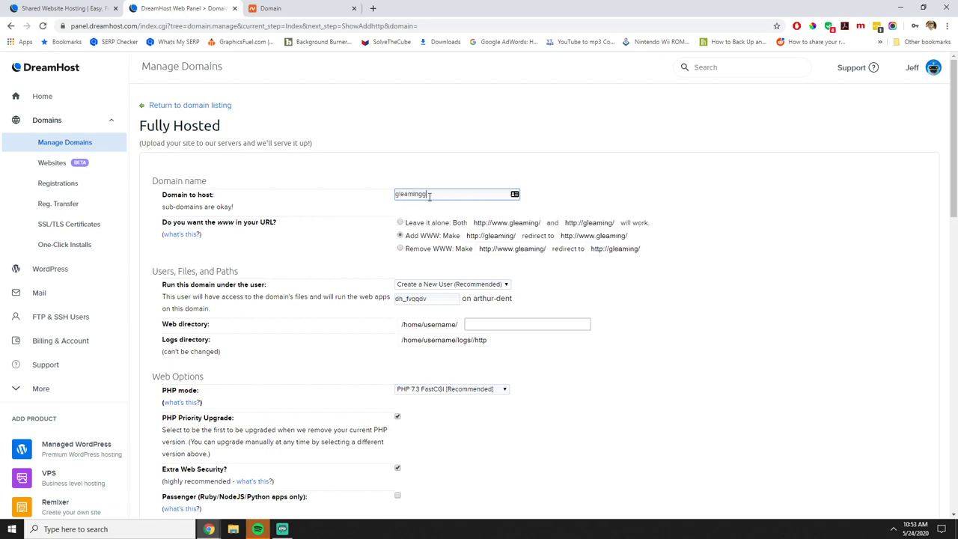
pyautogui.write('oat.com')
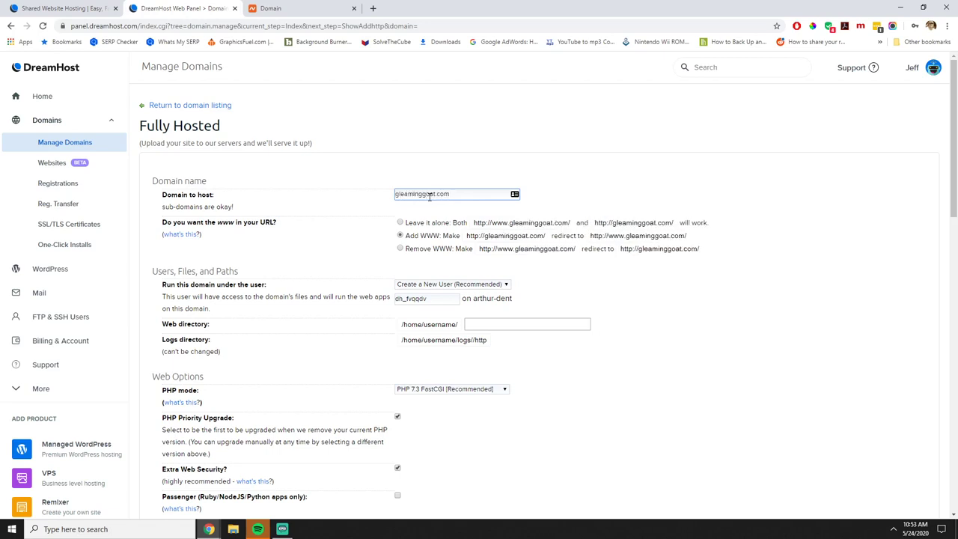
pyautogui.click(402, 250)
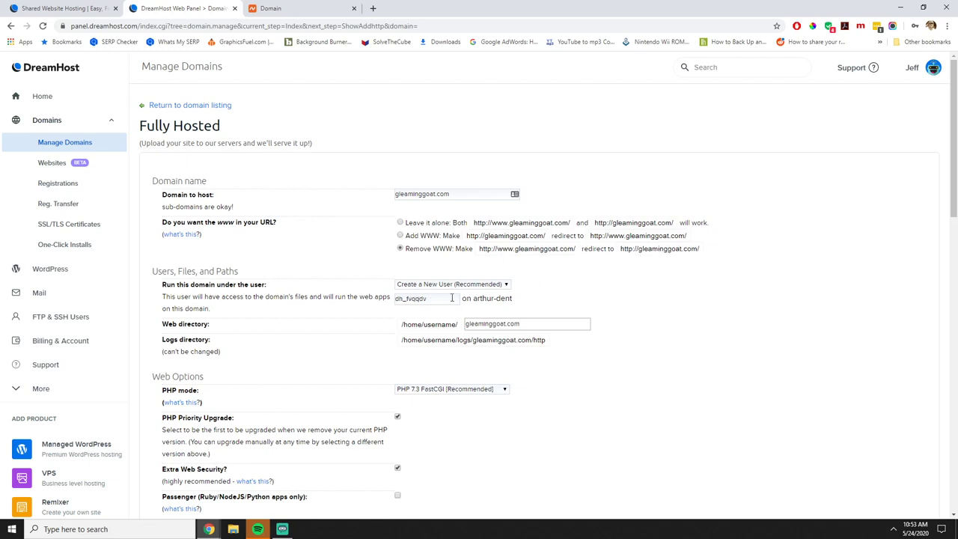
pyautogui.scroll(-3, 474, 382)
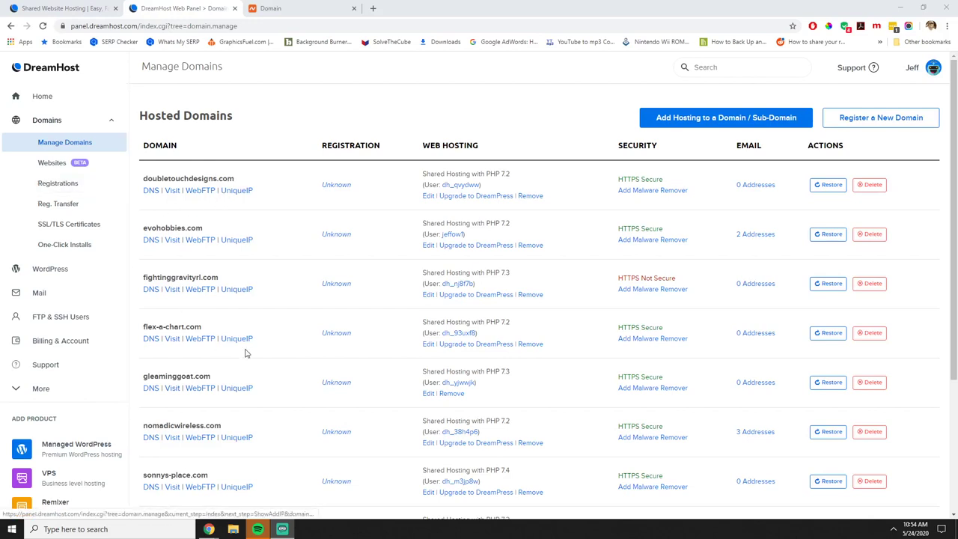
# Open the DNS records page for gleaminggoat.com in the DreamHost panel.
pyautogui.scroll(-2, 253, 354)
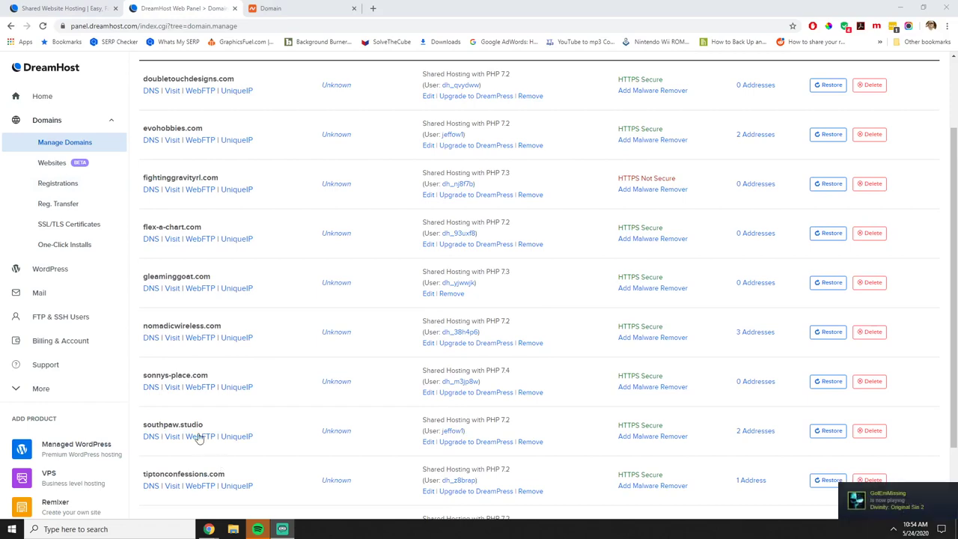
pyautogui.scroll(2, 189, 348)
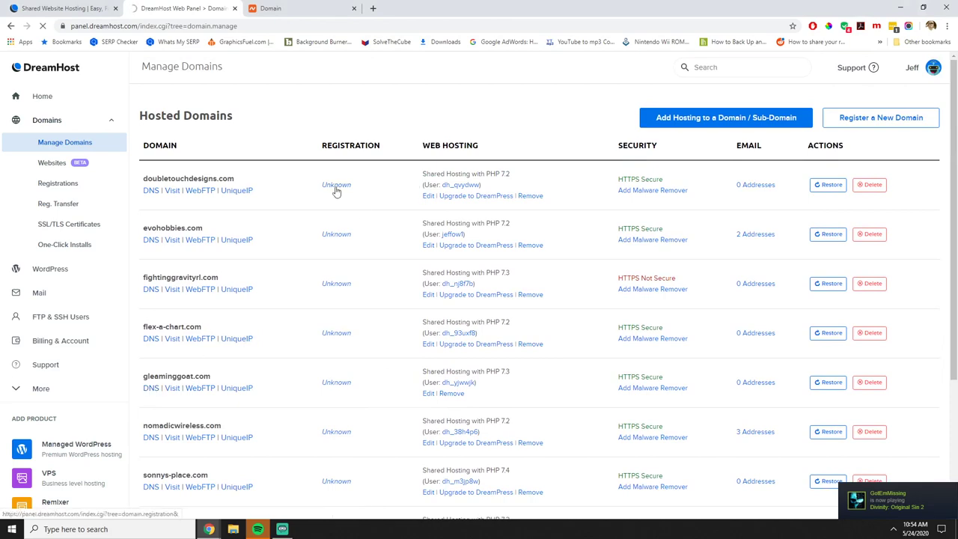
pyautogui.click(150, 389)
pyautogui.scroll(-1, 357, 337)
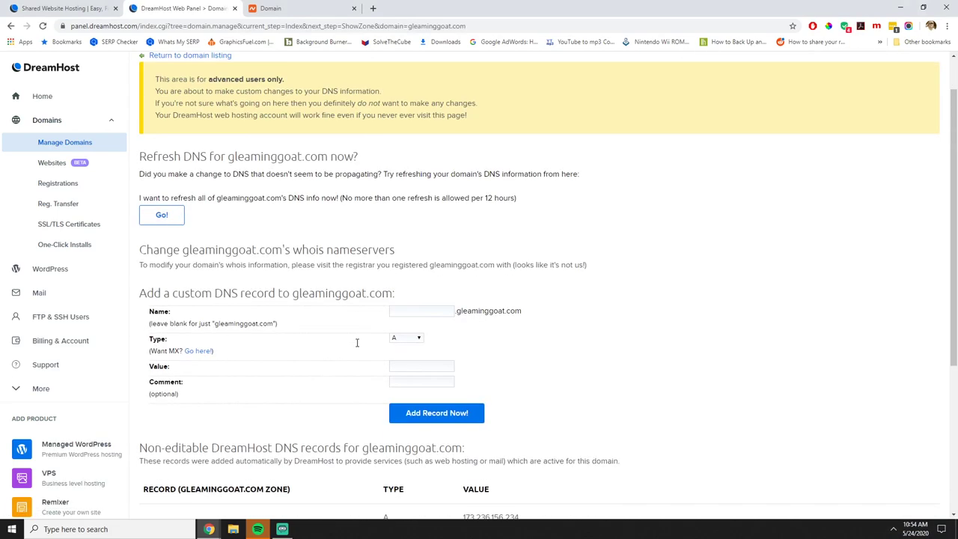
pyautogui.scroll(-4, 328, 338)
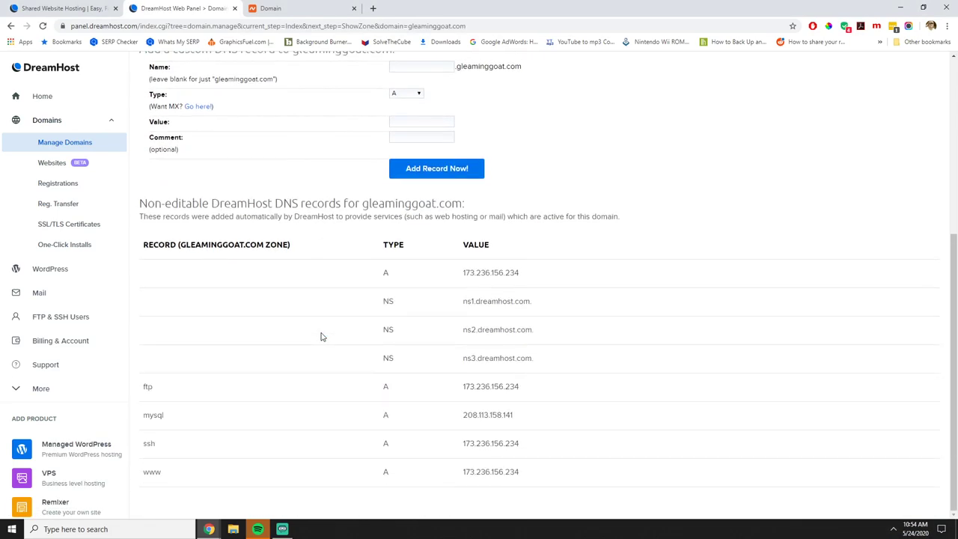
pyautogui.scroll(5, 419, 308)
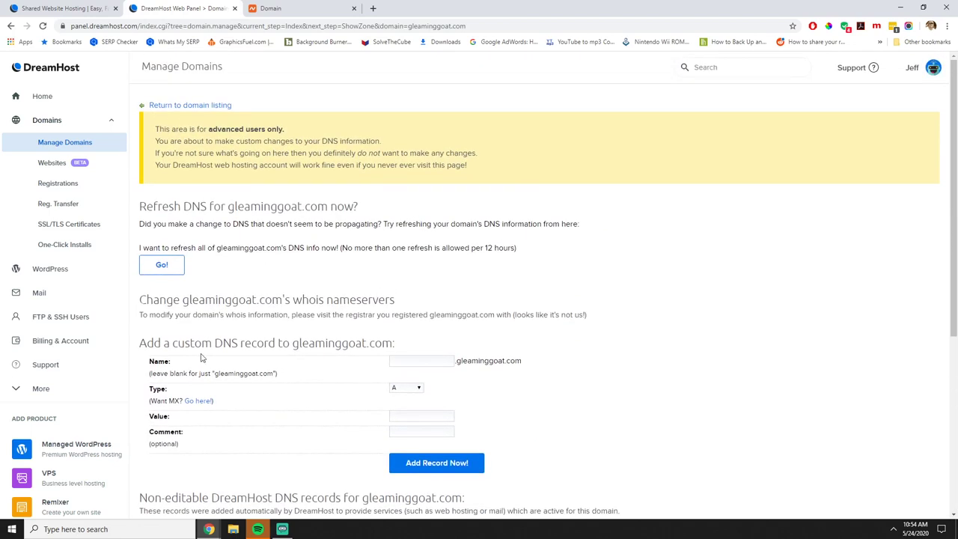
# Copy the ns1.dreamhost.com nameserver value and go back to the Namecheap domain page.
pyautogui.moveTo(145, 341); pyautogui.dragTo(384, 342)
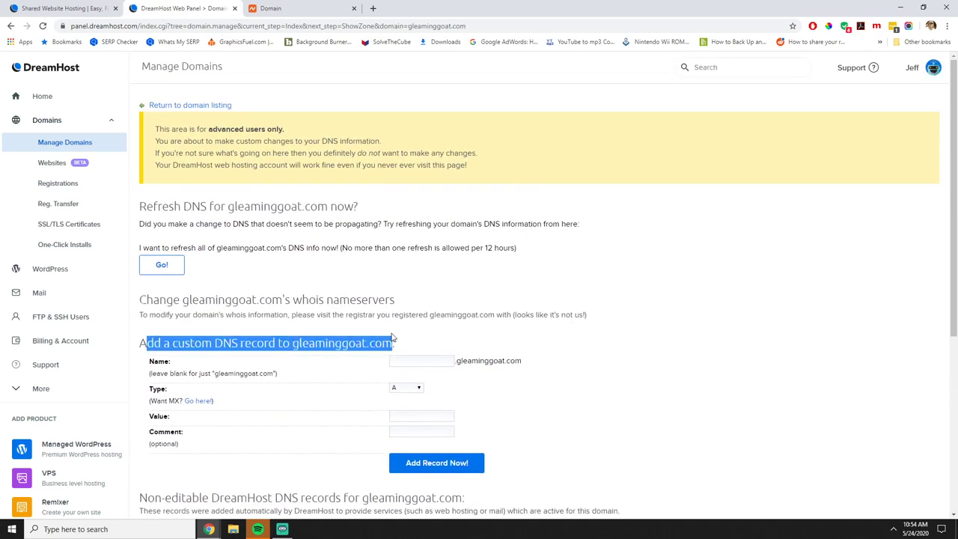
pyautogui.click(368, 331)
pyautogui.scroll(-4, 369, 331)
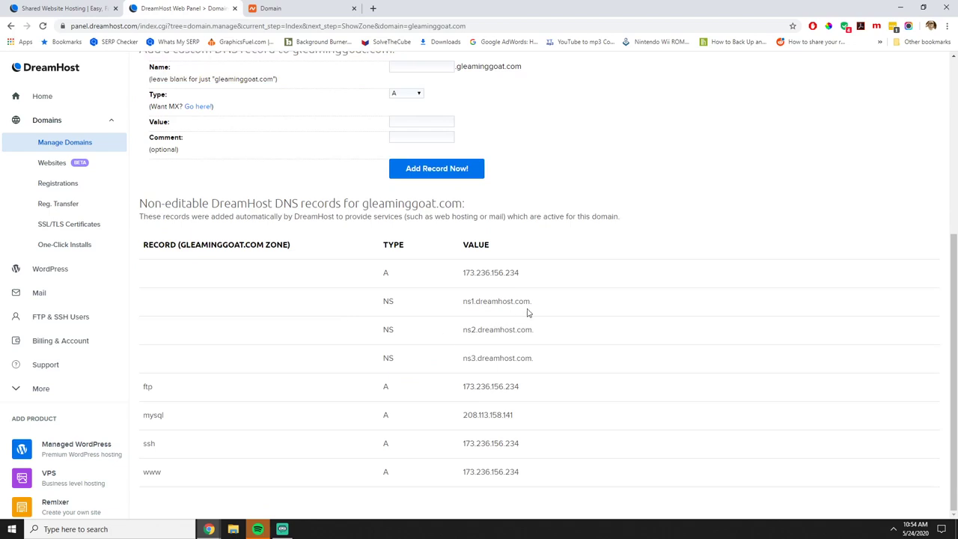
pyautogui.moveTo(529, 302); pyautogui.dragTo(462, 303)
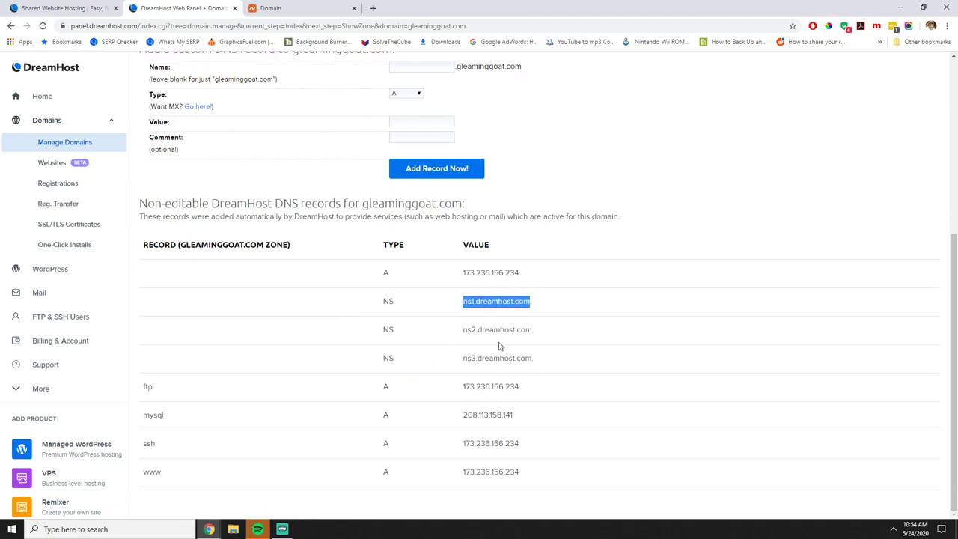
pyautogui.rightClick(509, 304)
pyautogui.click(522, 315)
pyautogui.rightClick(503, 318)
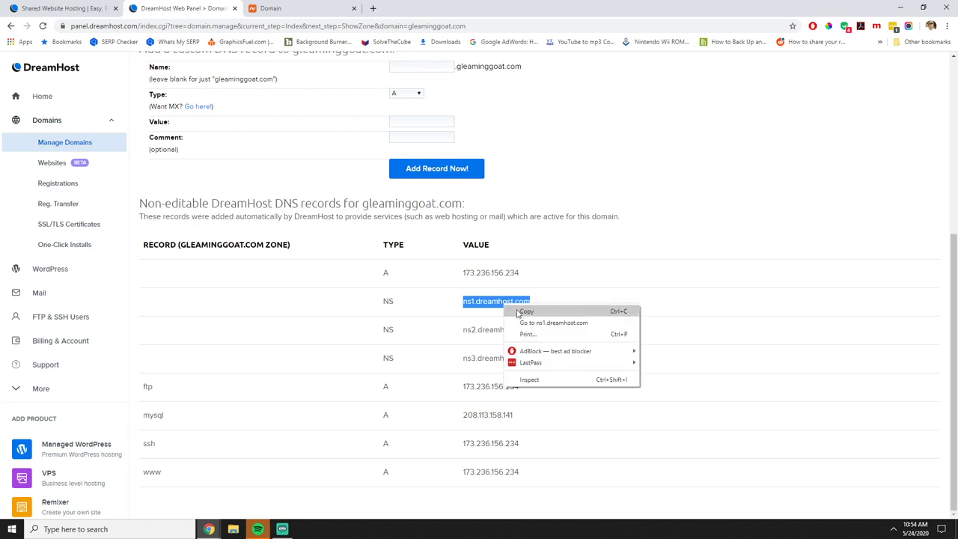
pyautogui.click(520, 312)
pyautogui.click(285, 8)
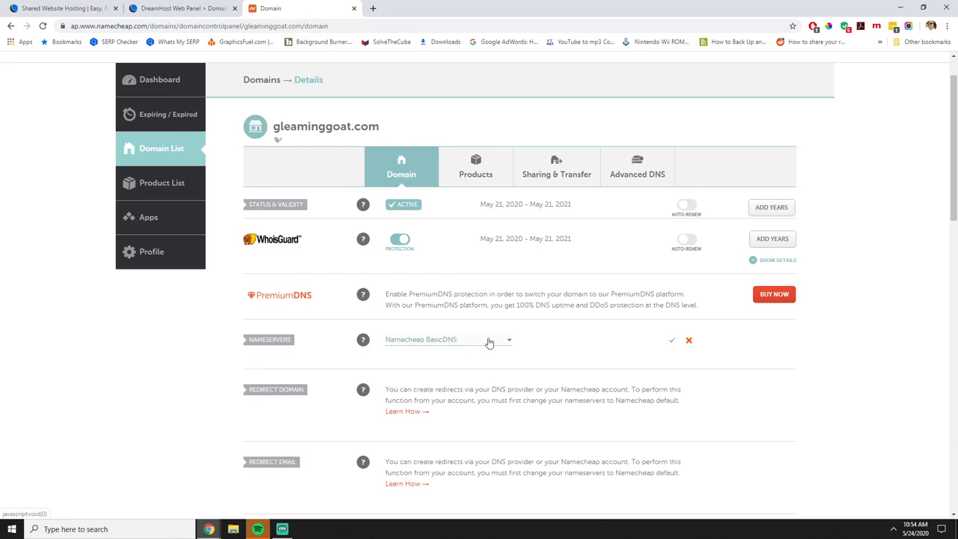
# Switch gleaminggoat.com to Custom DNS with NS1–NS3.DREAMHOST.COM and save.
pyautogui.click(510, 340)
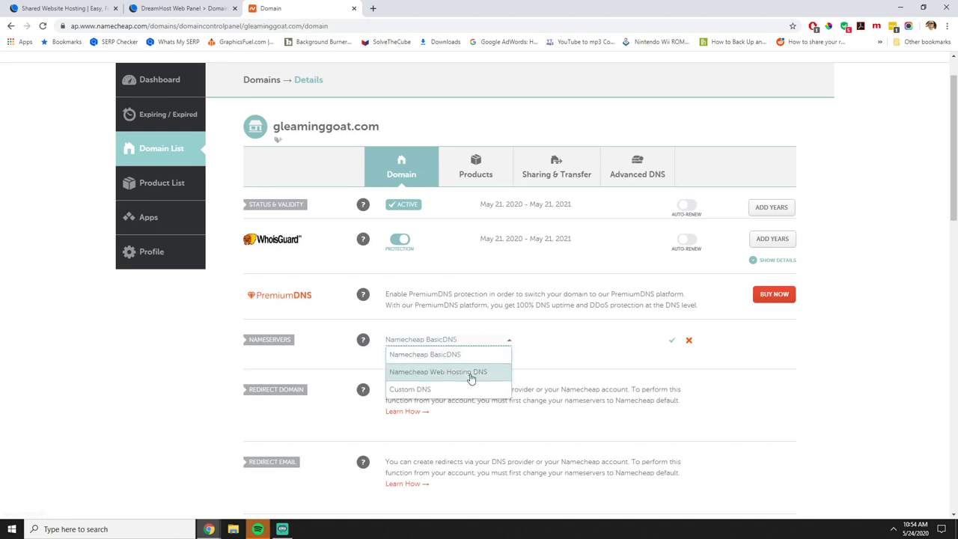
pyautogui.click(455, 389)
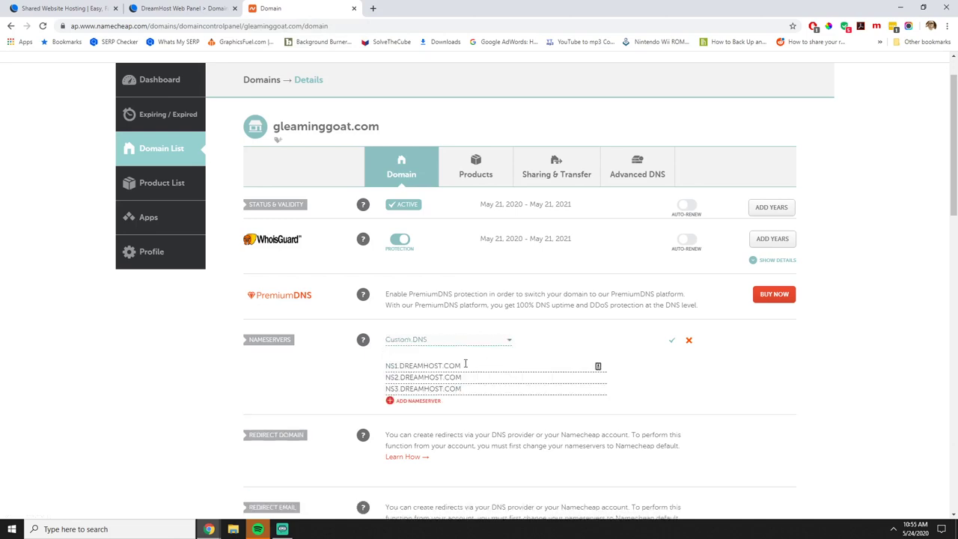
pyautogui.click(463, 366)
pyautogui.click(671, 343)
# Load gleaminggoat.com in a new tab, close the Namecheap domain tab and return to DreamHost.
pyautogui.click(373, 8)
pyautogui.write('gleaminggoat.com')
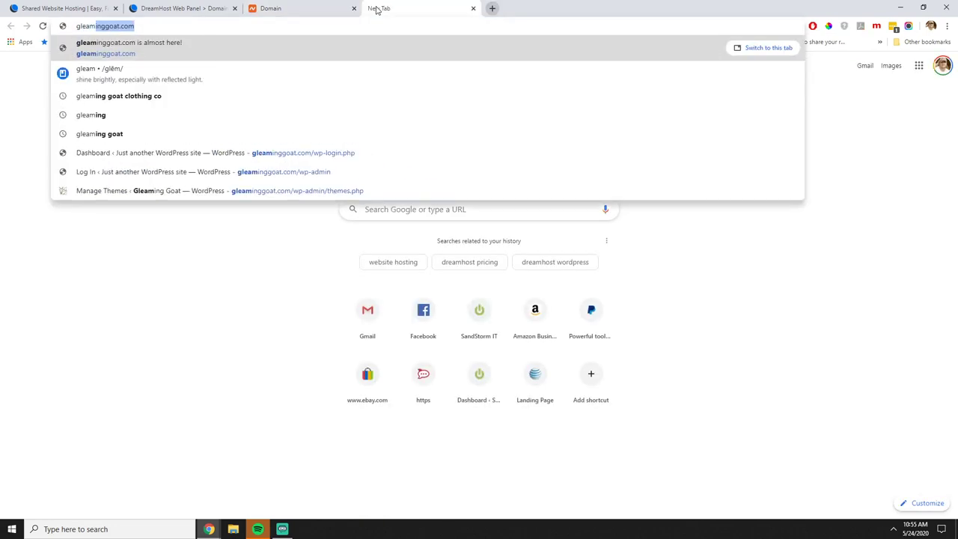
pyautogui.press('Return')
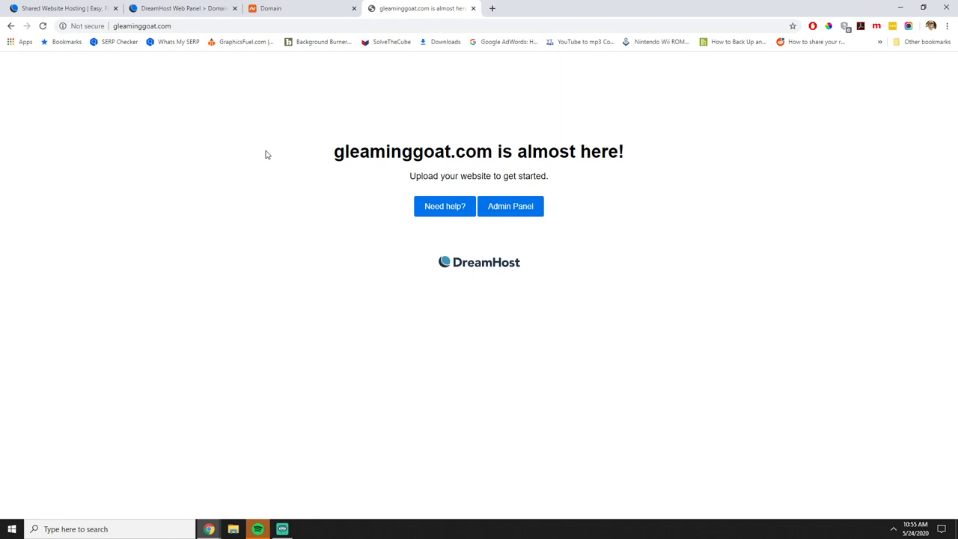
pyautogui.click(313, 16)
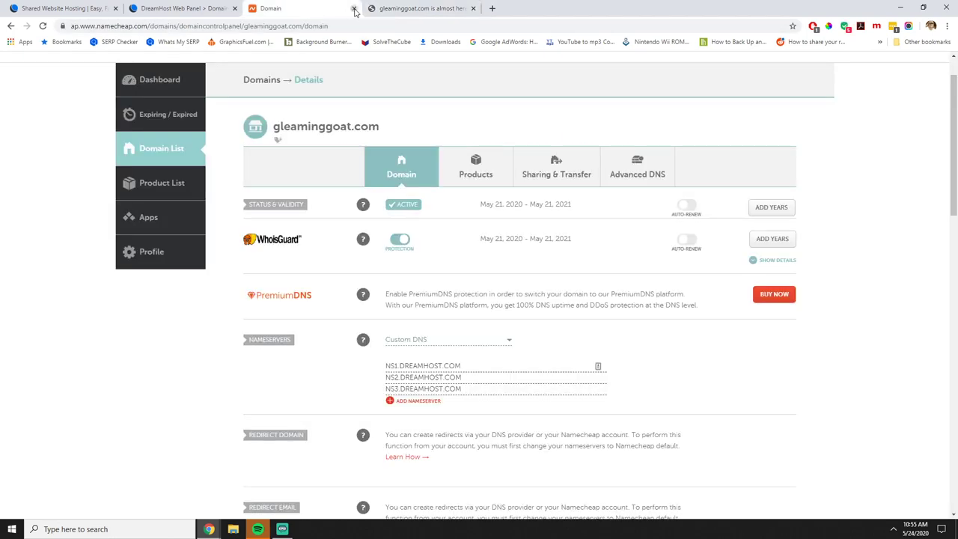
pyautogui.click(353, 9)
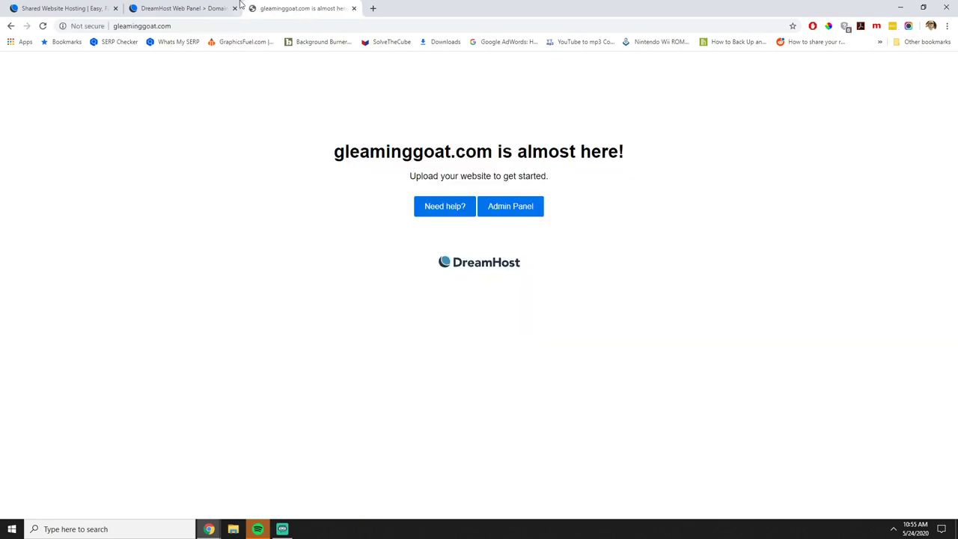
pyautogui.click(185, 9)
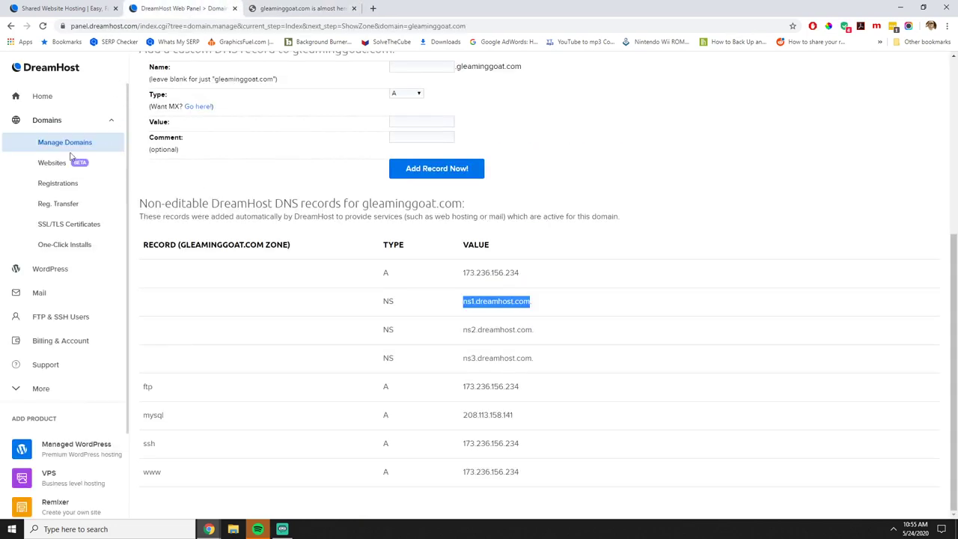
# Reload gleaminggoat.com to check it, then reach One-Click Installs via DreamHost's Domains menu.
pyautogui.click(55, 249)
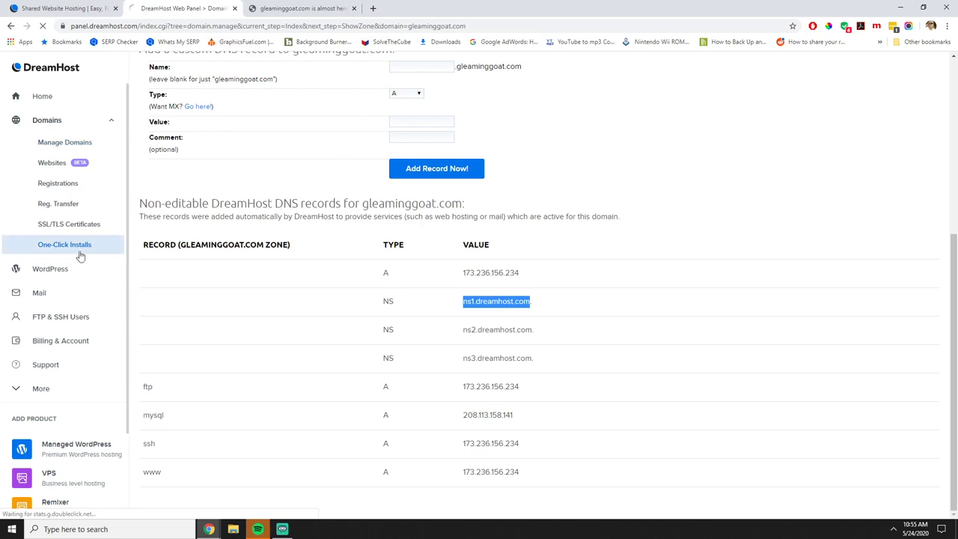
pyautogui.click(280, 8)
pyautogui.click(42, 25)
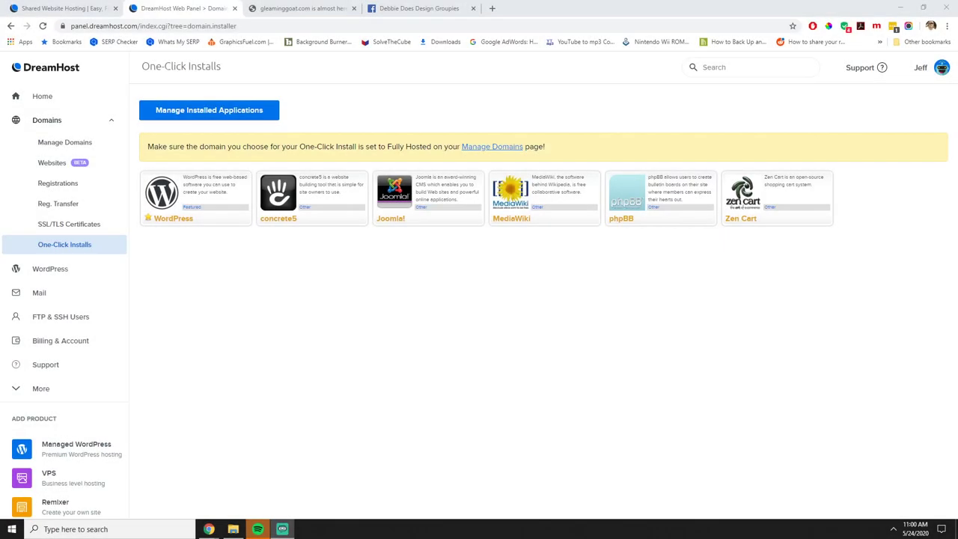
pyautogui.click(45, 97)
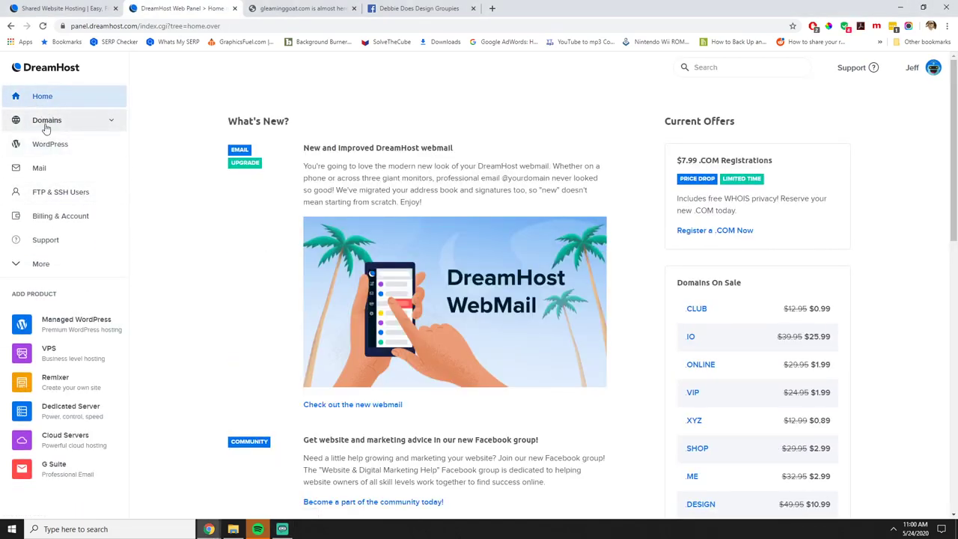
pyautogui.click(45, 122)
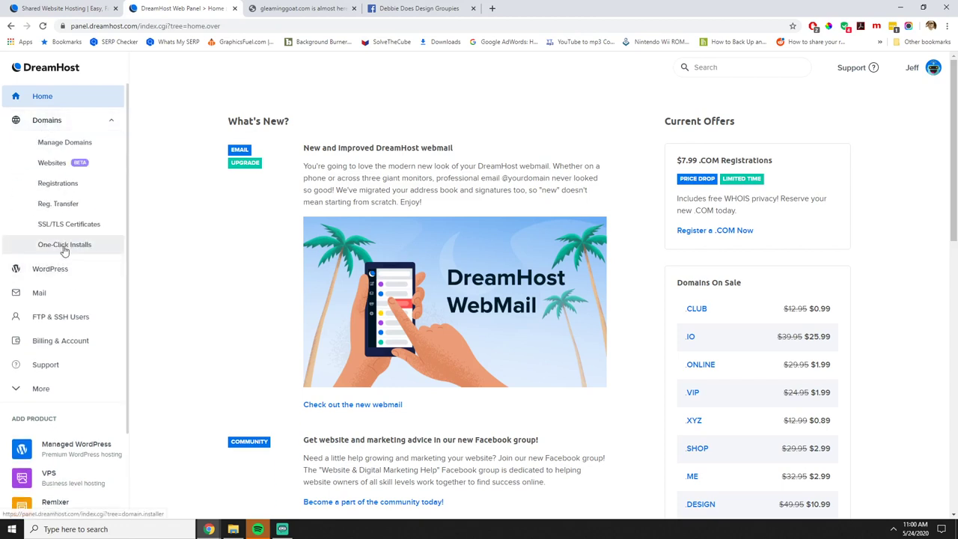
pyautogui.click(64, 247)
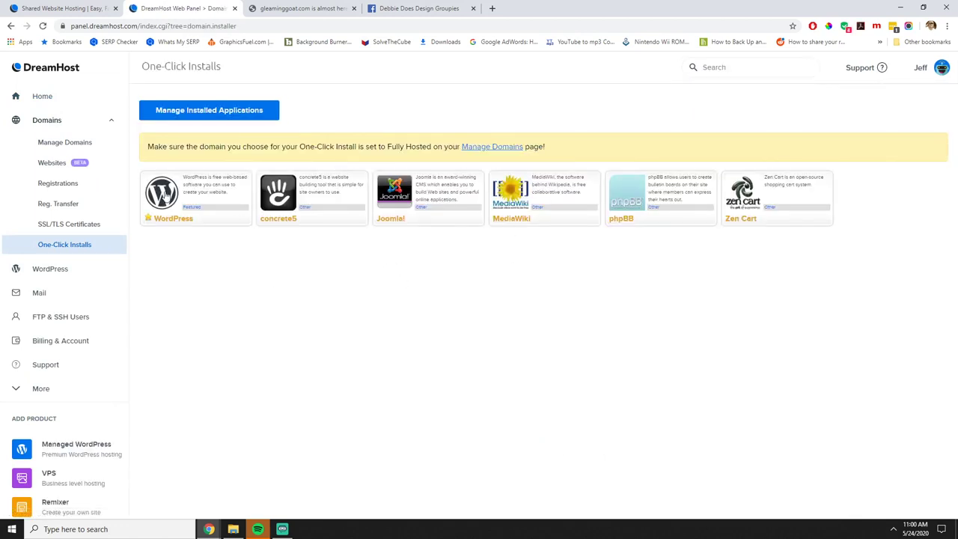
pyautogui.click(165, 194)
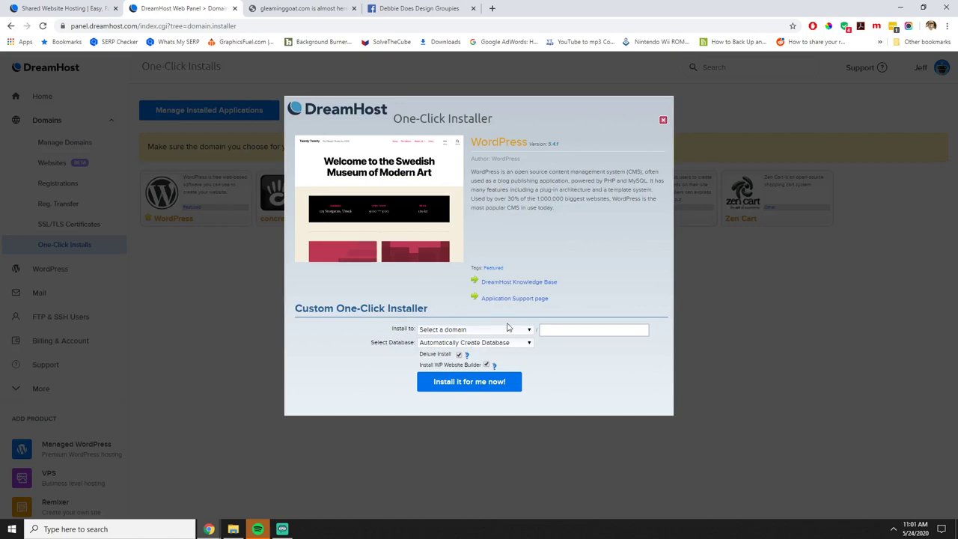
pyautogui.click(508, 335)
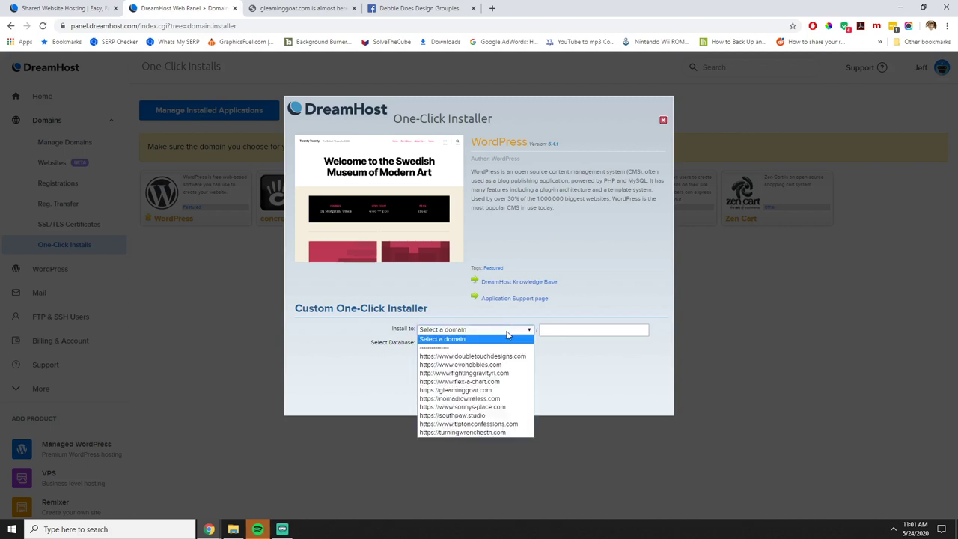
pyautogui.click(470, 390)
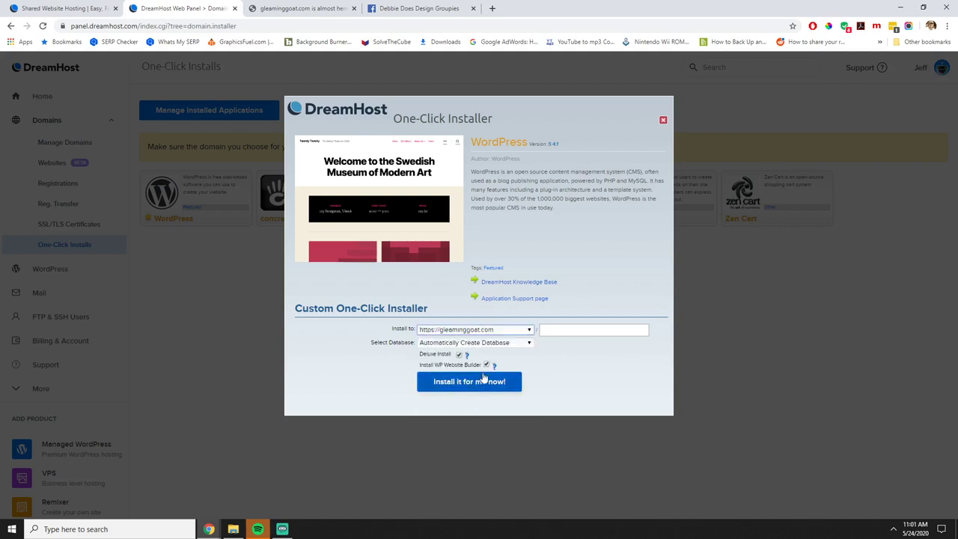
pyautogui.click(561, 329)
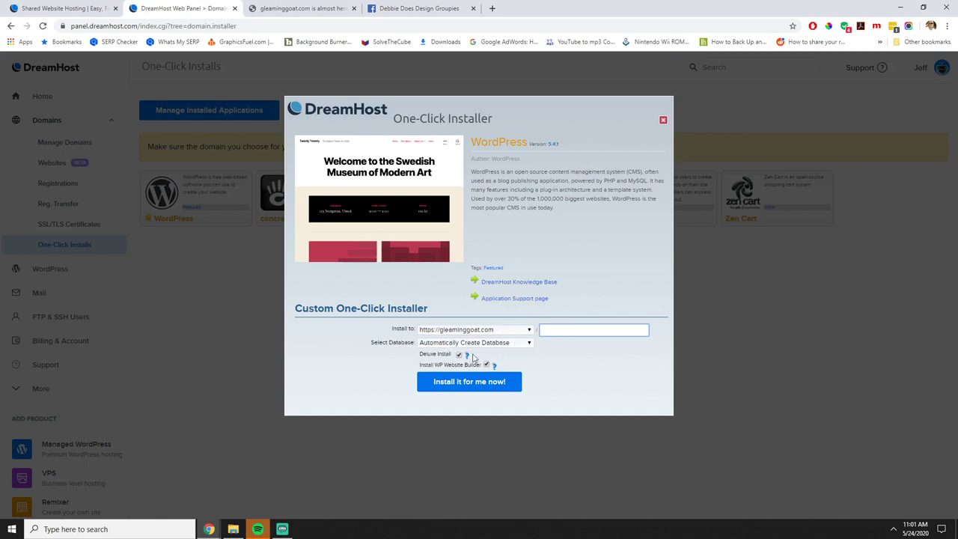
pyautogui.click(519, 346)
pyautogui.click(341, 347)
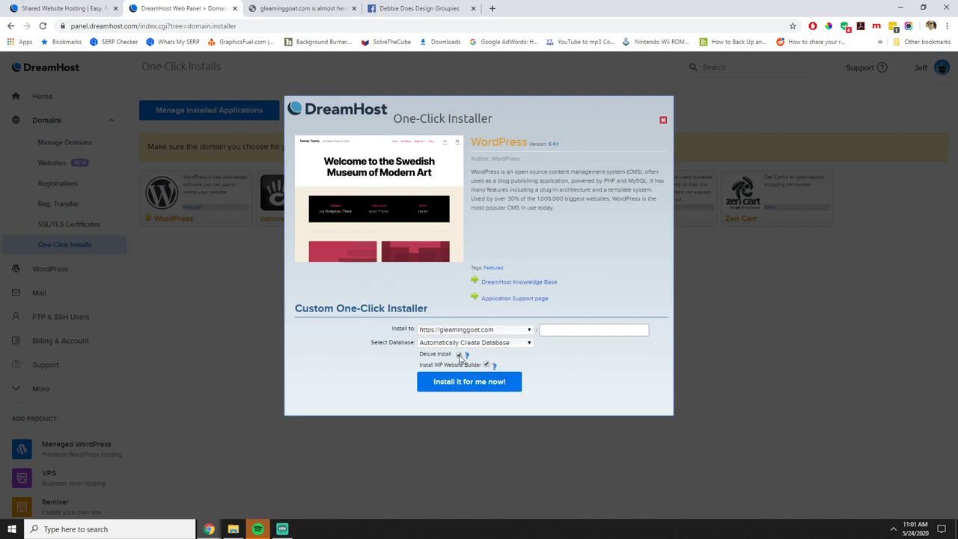
pyautogui.moveTo(467, 357)
pyautogui.click(486, 364)
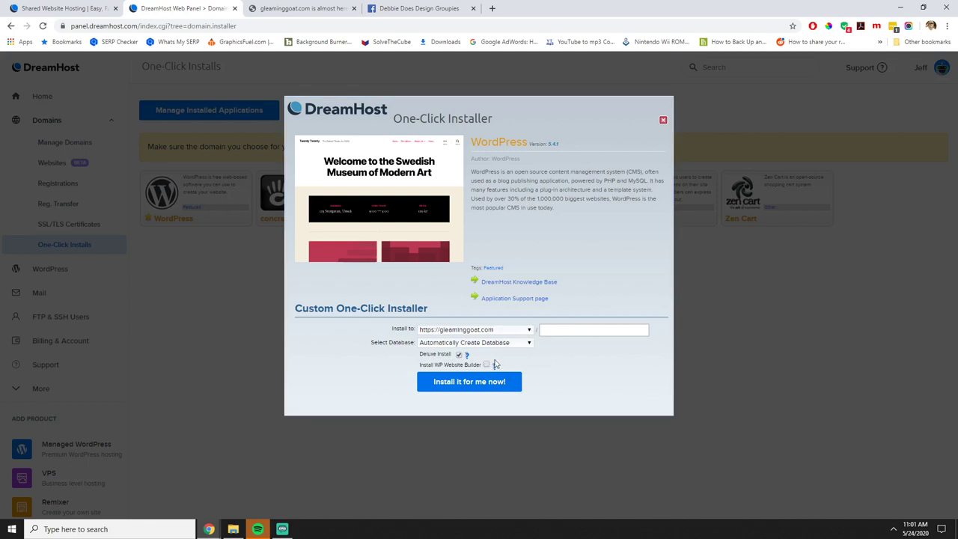
pyautogui.click(479, 382)
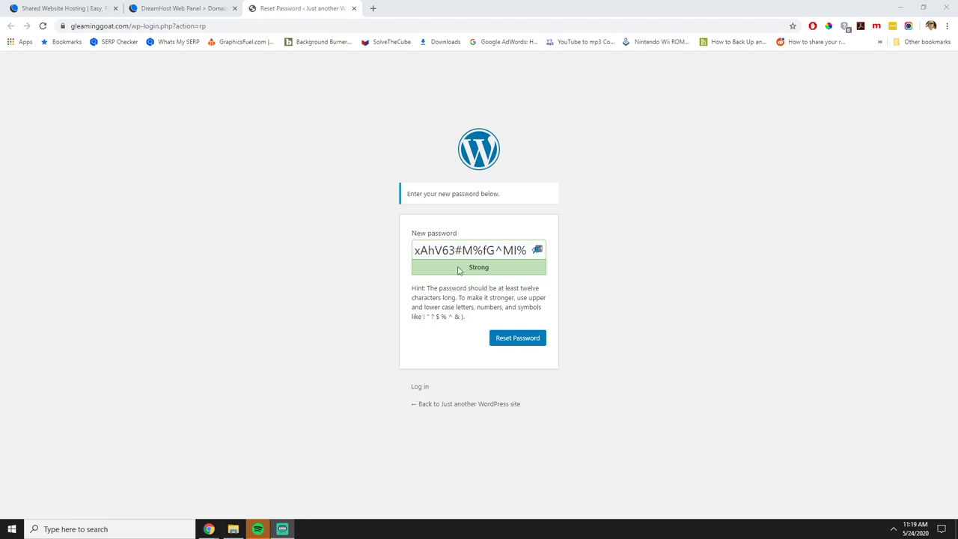
# Accept the suggested strong password, confirm the reset, and go to the login form.
pyautogui.tripleClick(458, 252)
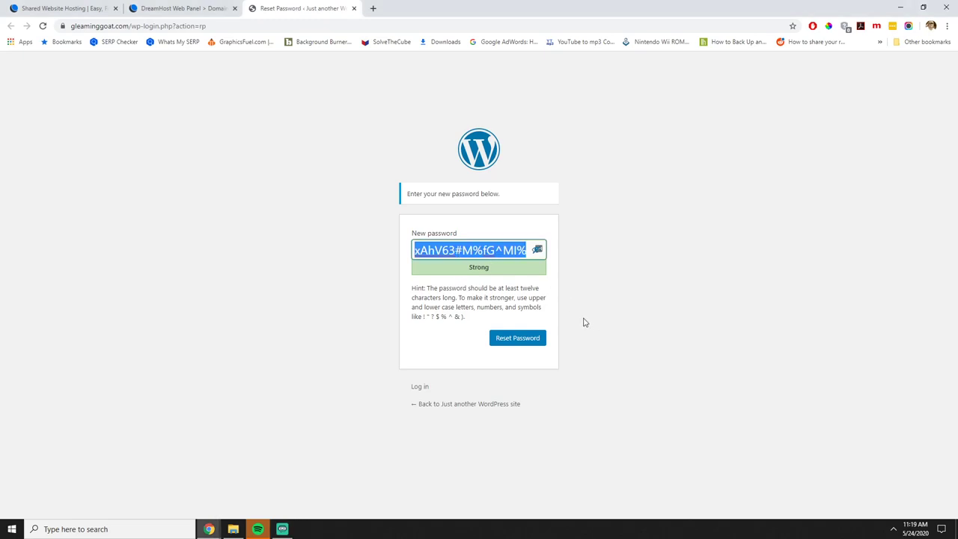
pyautogui.click(536, 249)
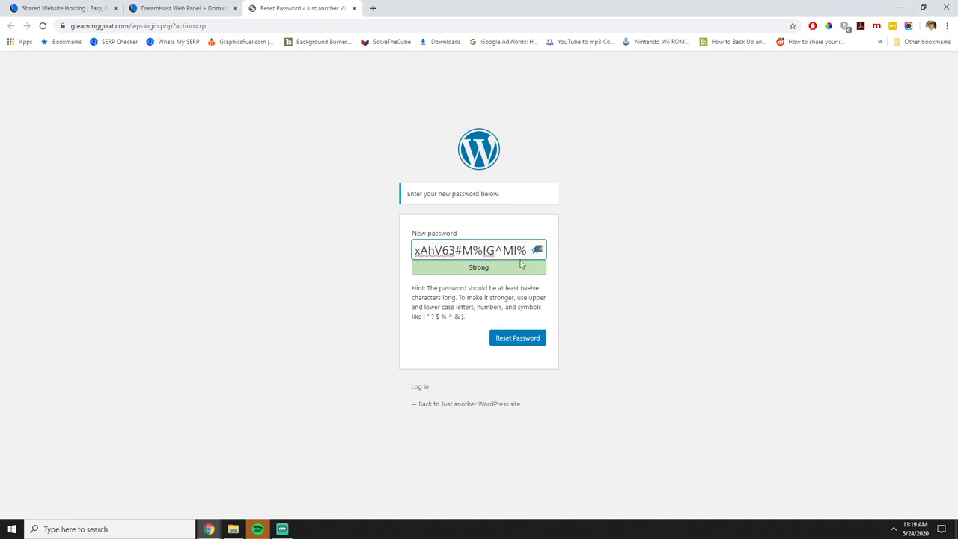
pyautogui.click(528, 343)
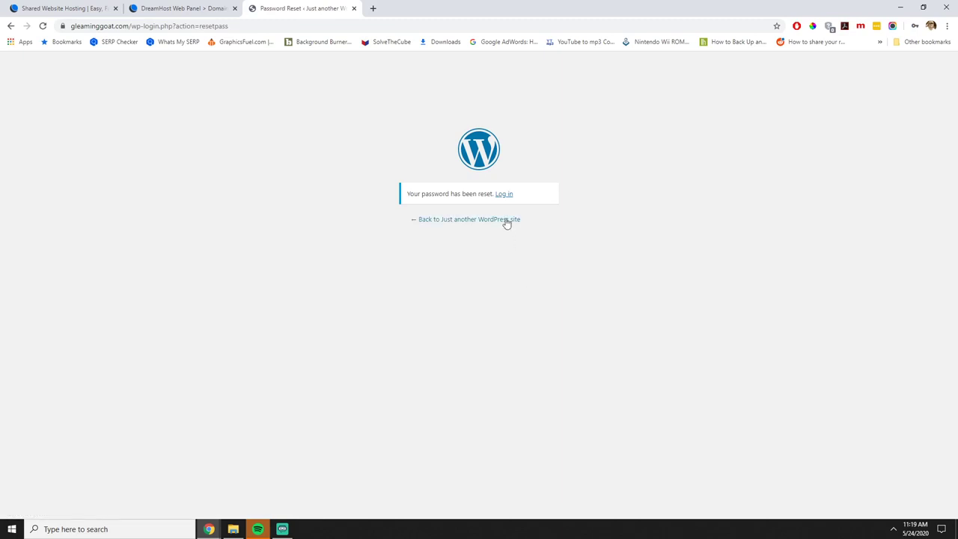
pyautogui.click(504, 195)
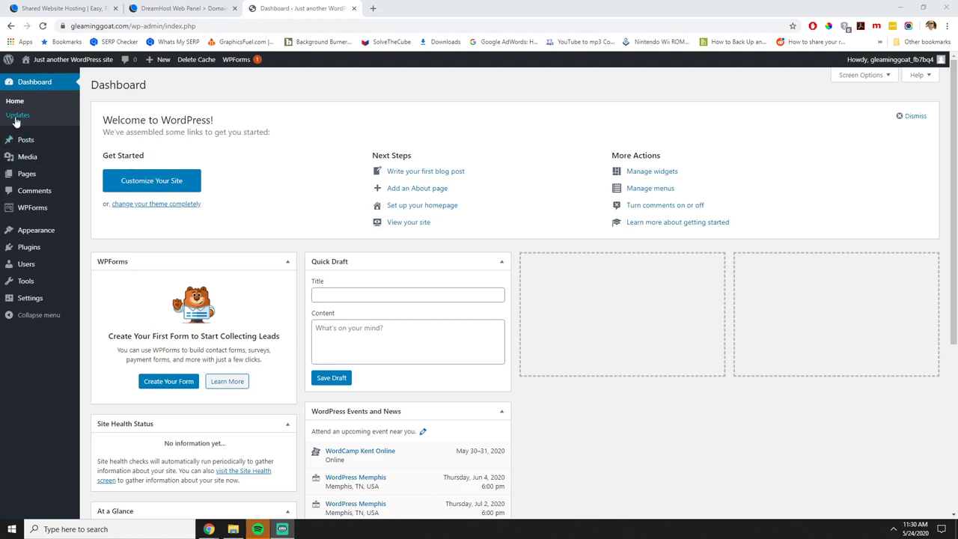
# Go to Settings > General from the admin sidebar.
pyautogui.moveTo(34, 173)
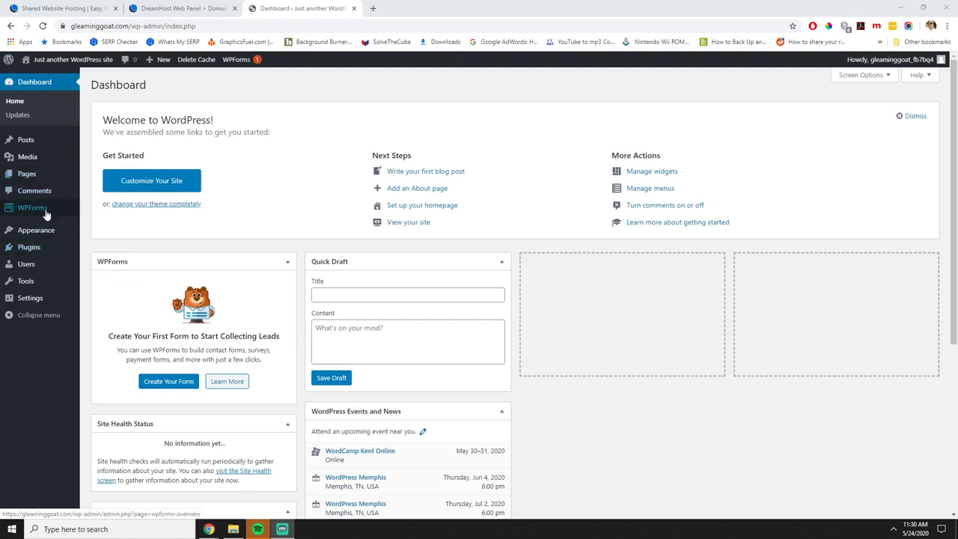
pyautogui.moveTo(66, 180)
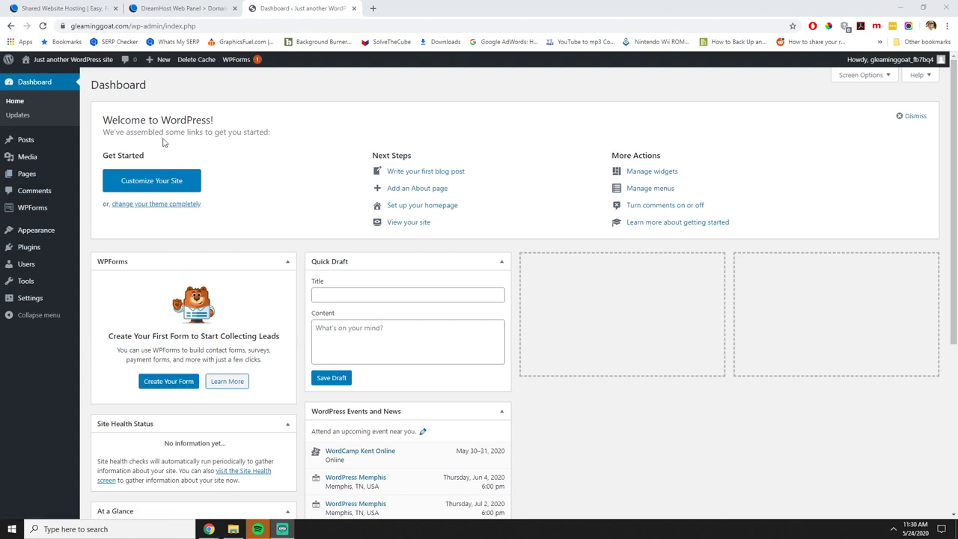
pyautogui.moveTo(53, 299)
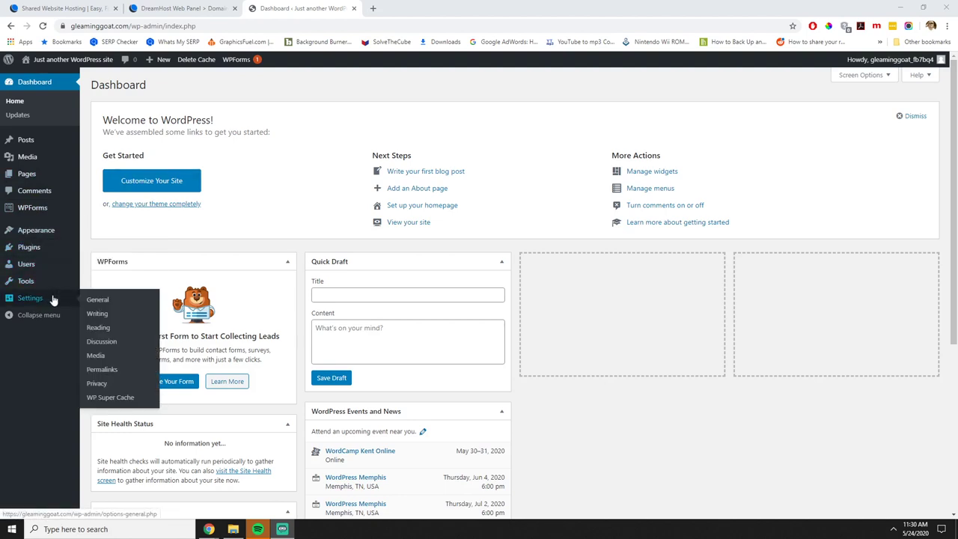
pyautogui.click(107, 303)
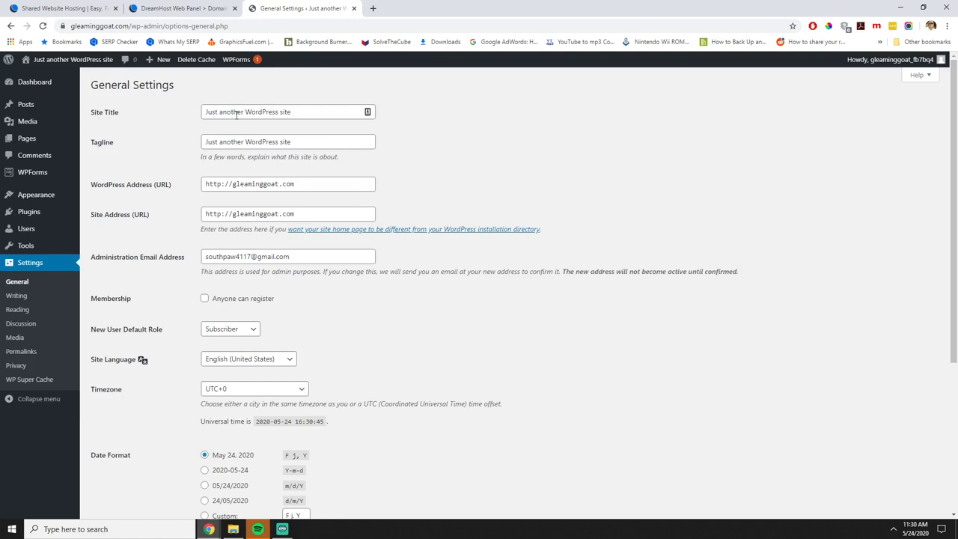
# Change both the Site Title and Tagline to 'The Gleaming Goat'.
pyautogui.tripleClick(305, 112)
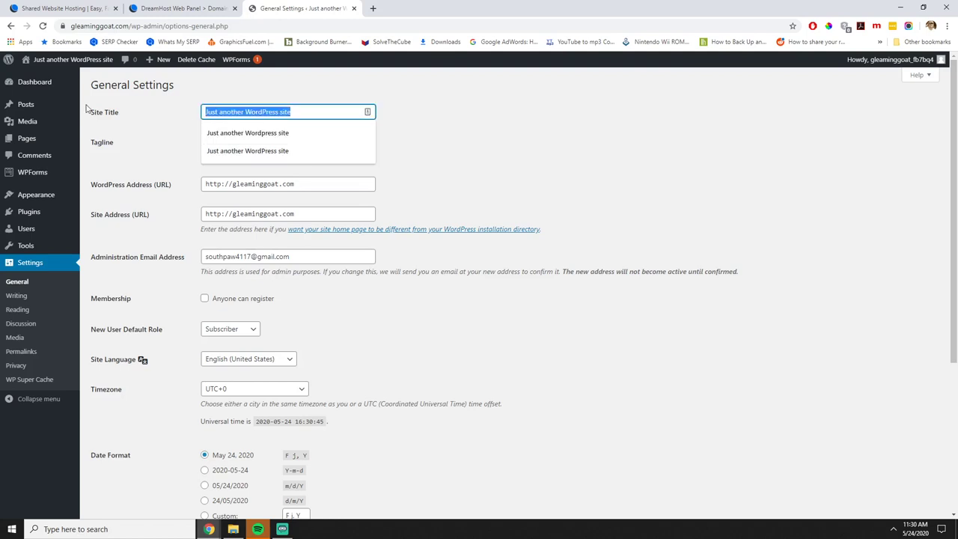
pyautogui.write('Th')
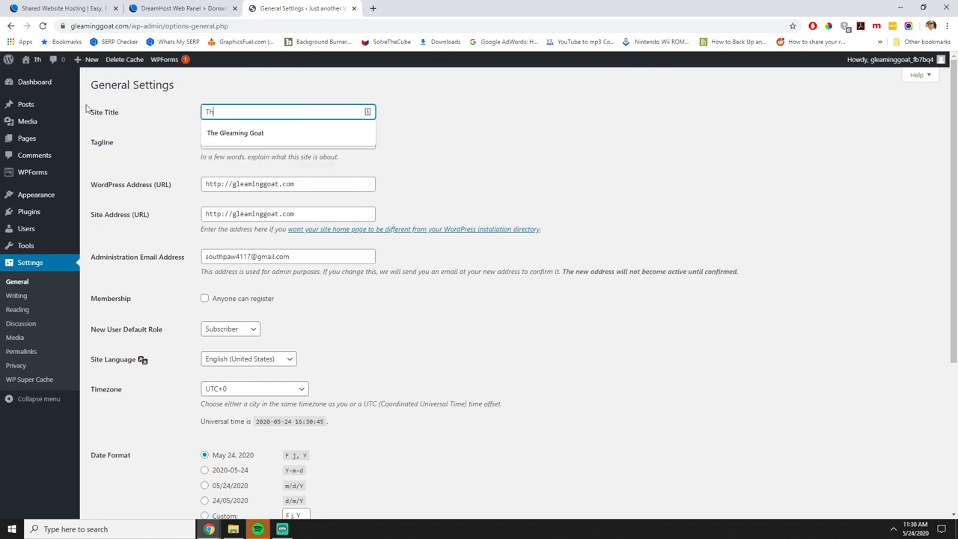
pyautogui.write('e Gleaming Goat')
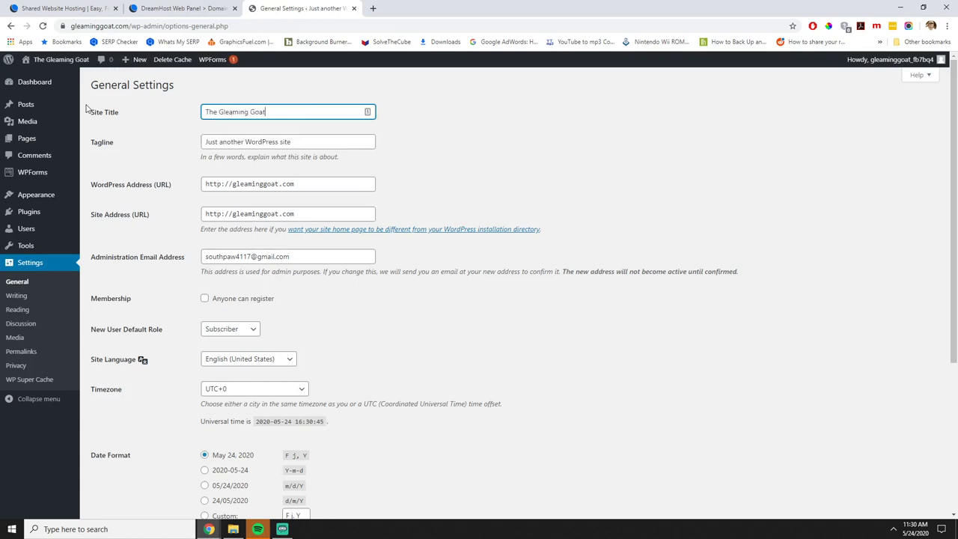
pyautogui.press('Tab')
pyautogui.write('The Glean')
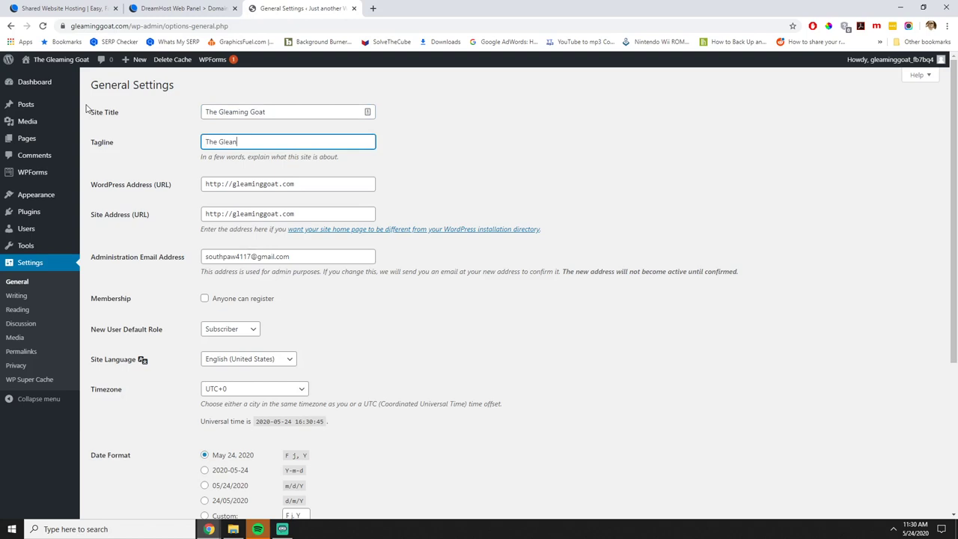
pyautogui.press('BackSpace')
pyautogui.write('ming Goat')
pyautogui.click(532, 294)
# Set the timezone to UTC-6 and save the general settings.
pyautogui.scroll(-2, 532, 298)
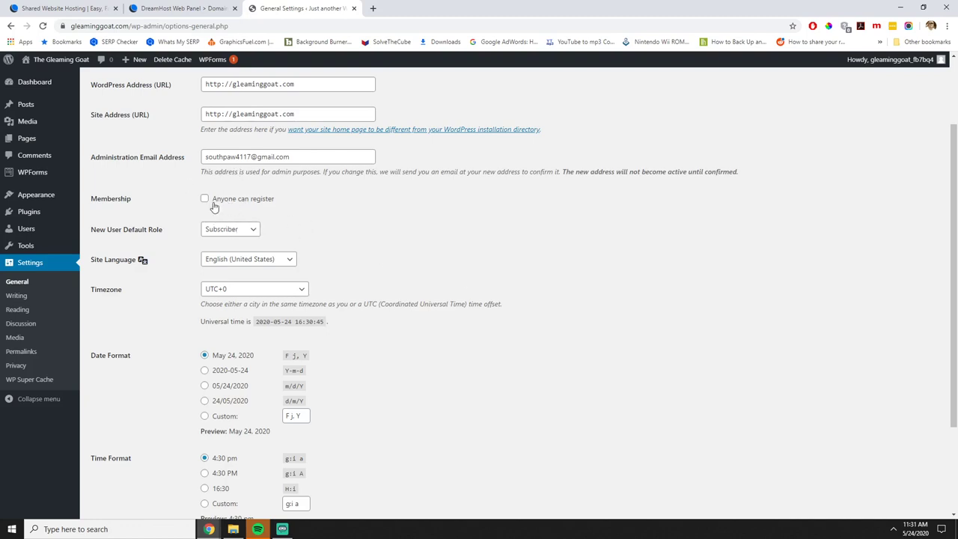
pyautogui.scroll(1, 228, 214)
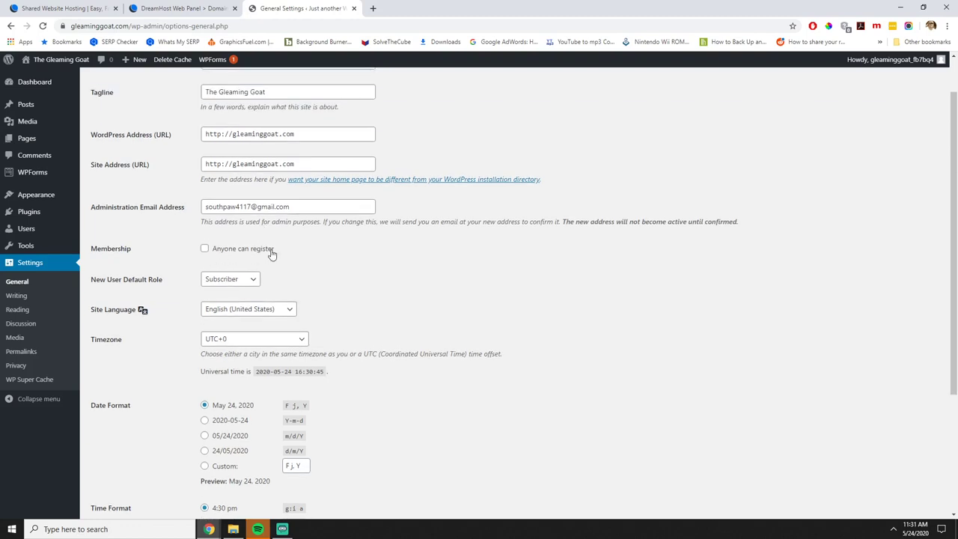
pyautogui.scroll(-1, 371, 272)
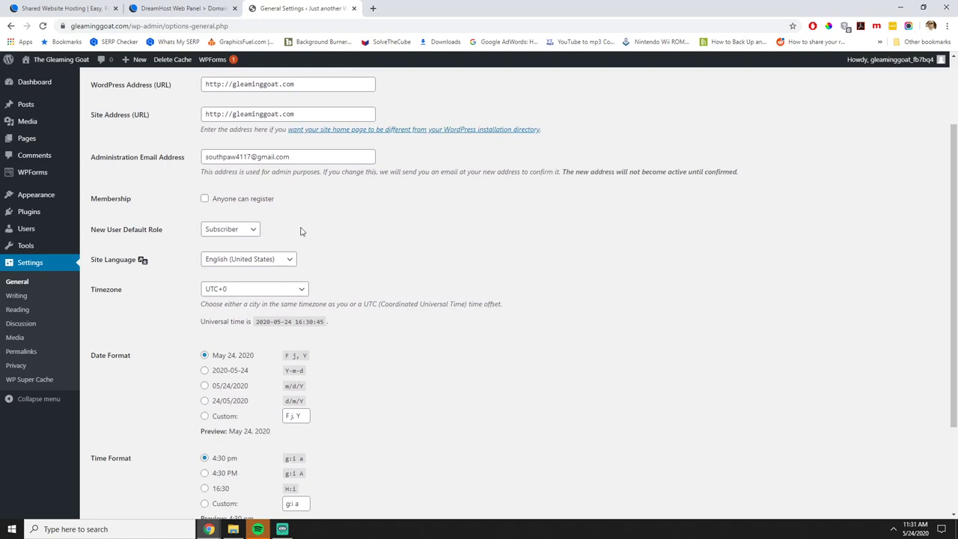
pyautogui.scroll(-1, 300, 232)
pyautogui.click(275, 241)
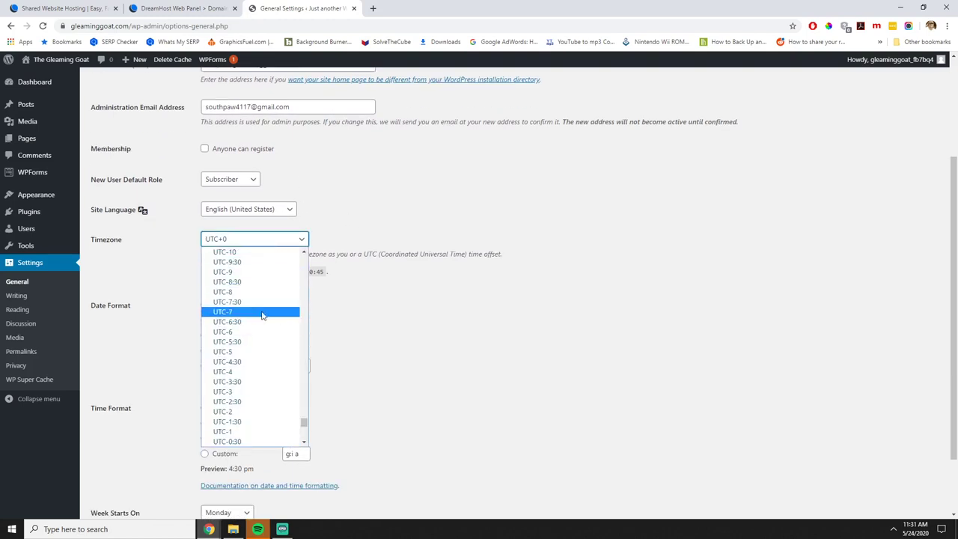
pyautogui.click(253, 332)
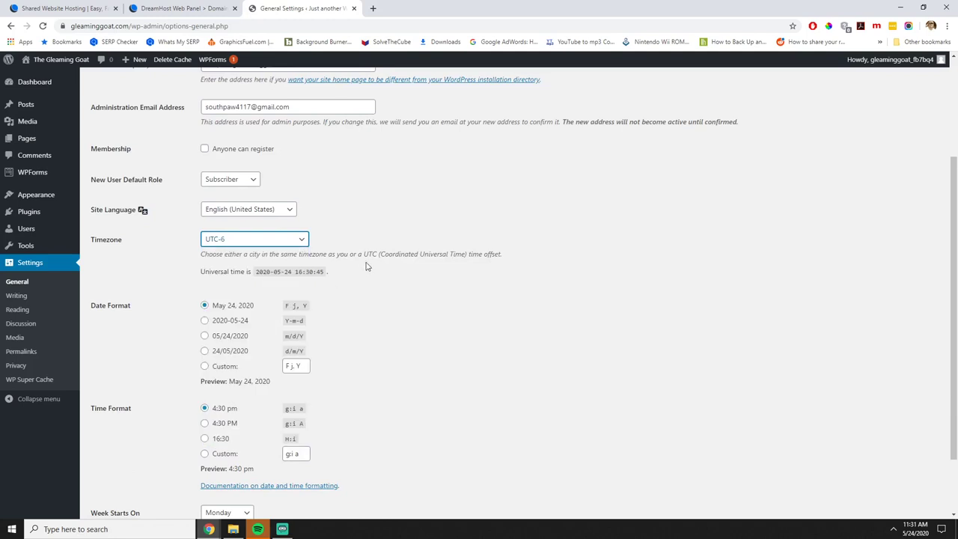
pyautogui.click(267, 241)
pyautogui.scroll(-4, 252, 342)
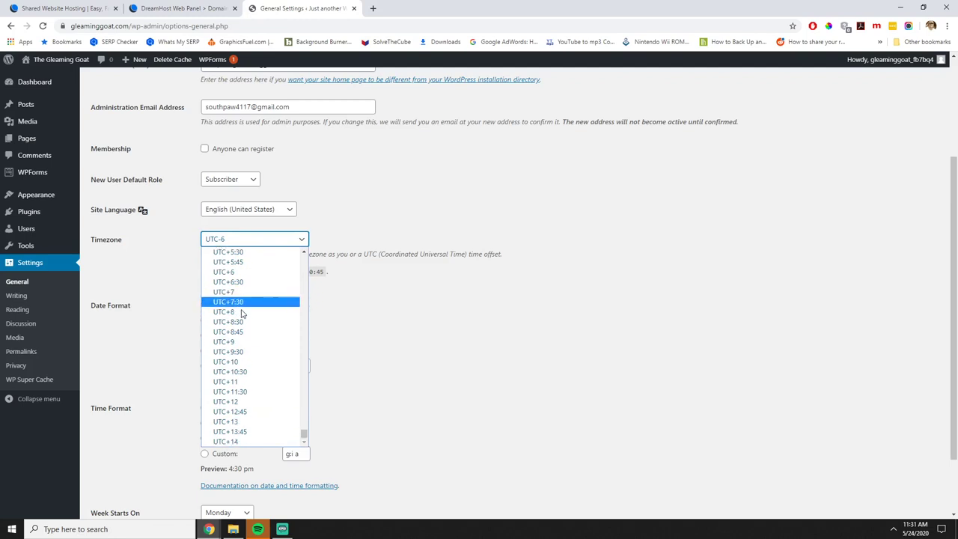
pyautogui.scroll(8, 241, 313)
pyautogui.scroll(-5, 242, 313)
pyautogui.scroll(20, 242, 313)
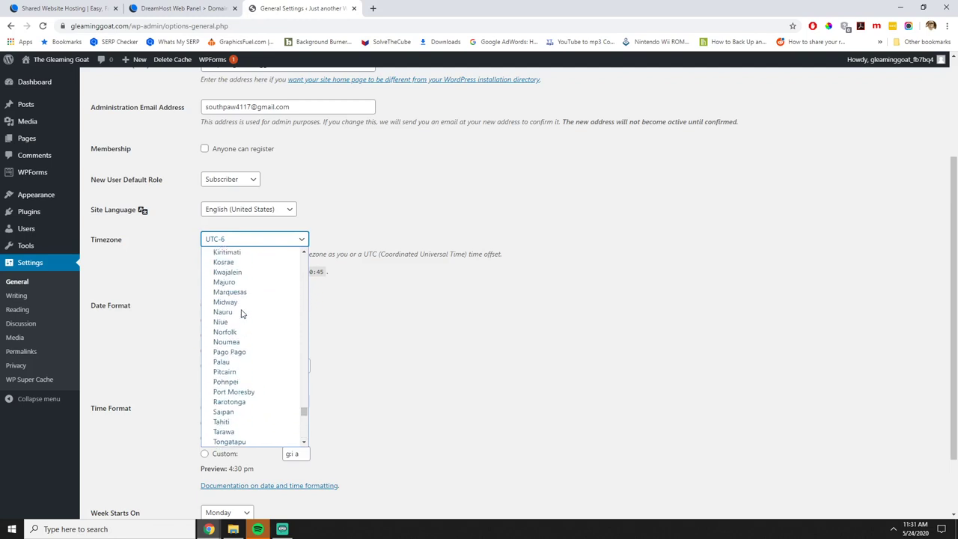
pyautogui.scroll(20, 241, 313)
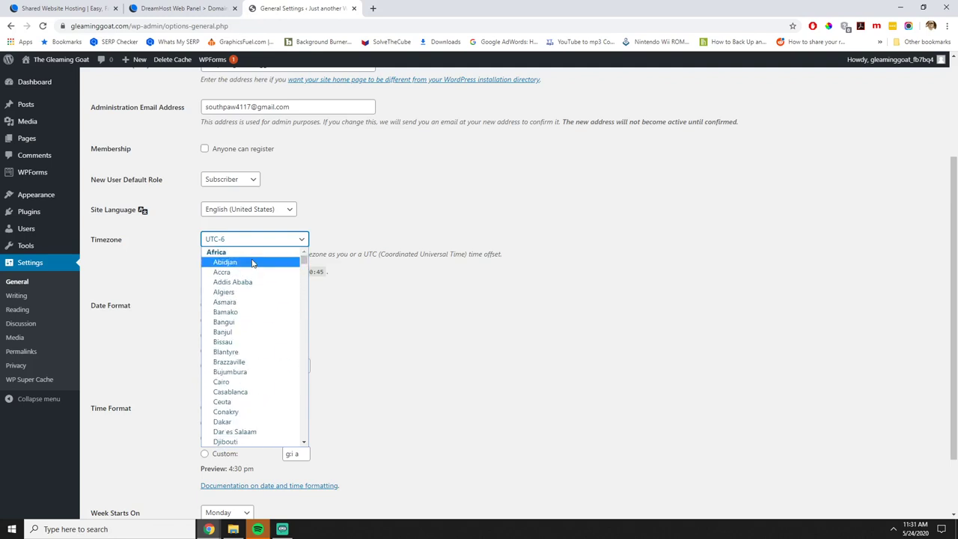
pyautogui.scroll(-20, 291, 273)
pyautogui.scroll(-20, 291, 274)
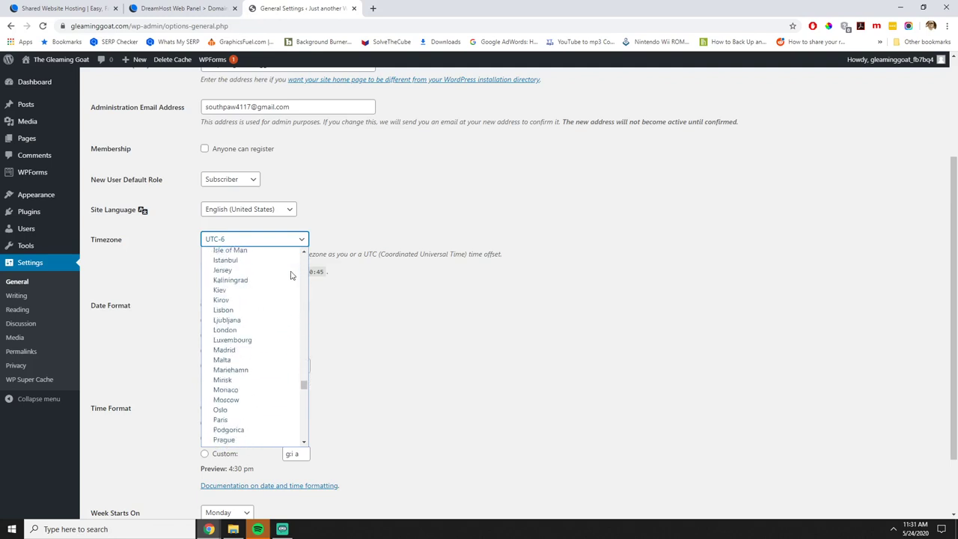
pyautogui.scroll(13, 291, 273)
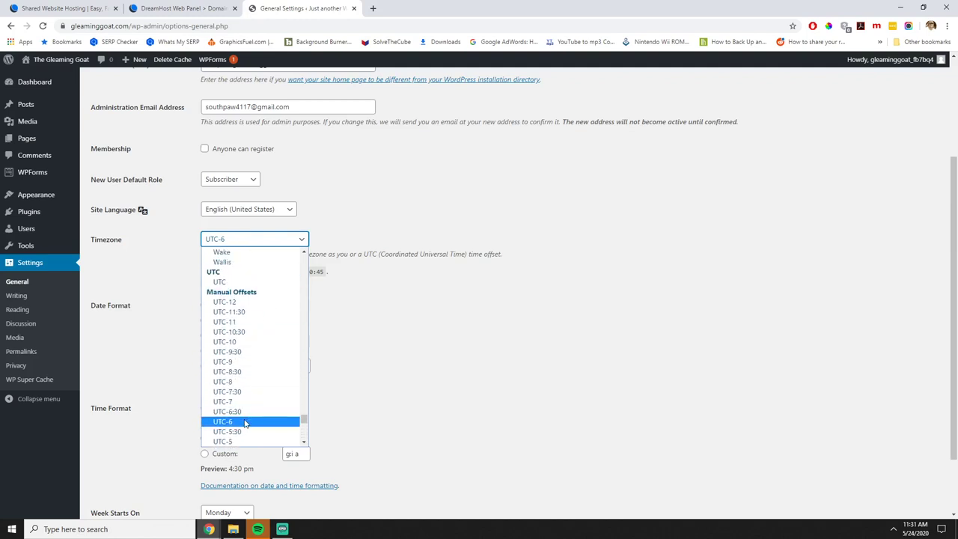
pyautogui.click(245, 422)
pyautogui.click(400, 310)
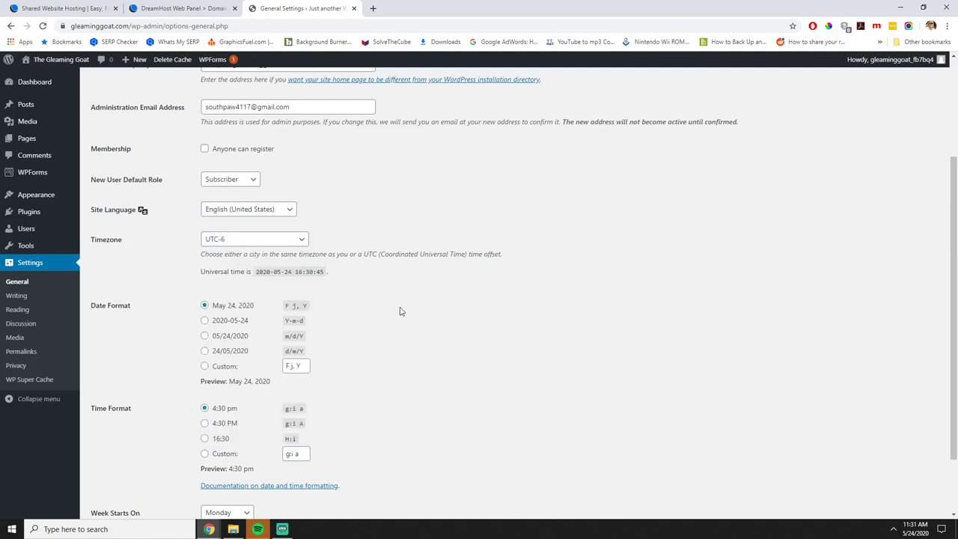
pyautogui.scroll(-2, 397, 307)
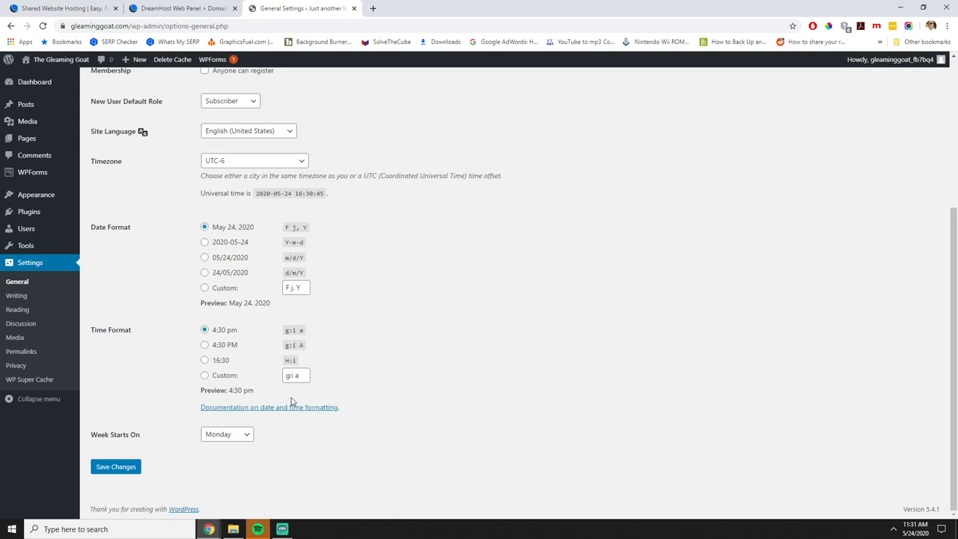
pyautogui.click(121, 470)
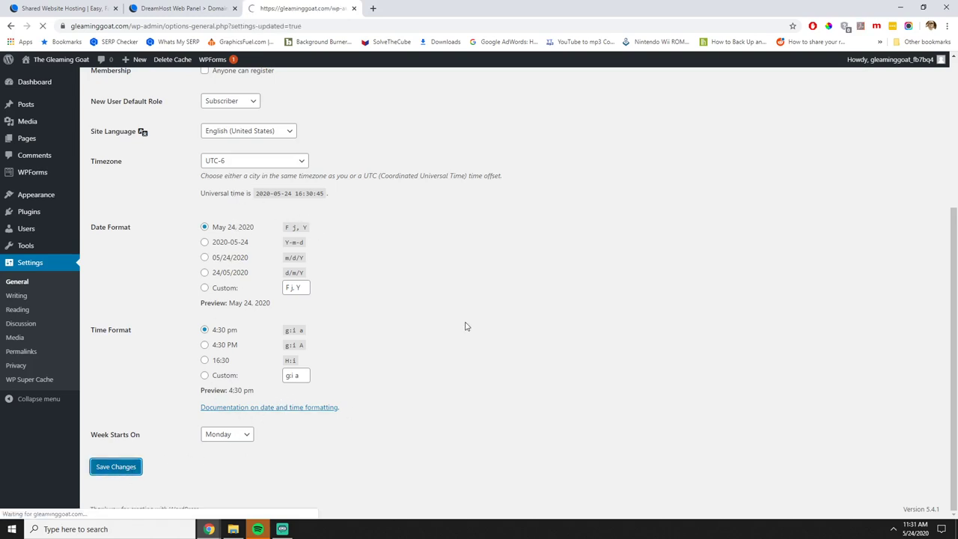
# Correct the timezone to UTC-5 and save the settings again.
pyautogui.scroll(-2, 316, 420)
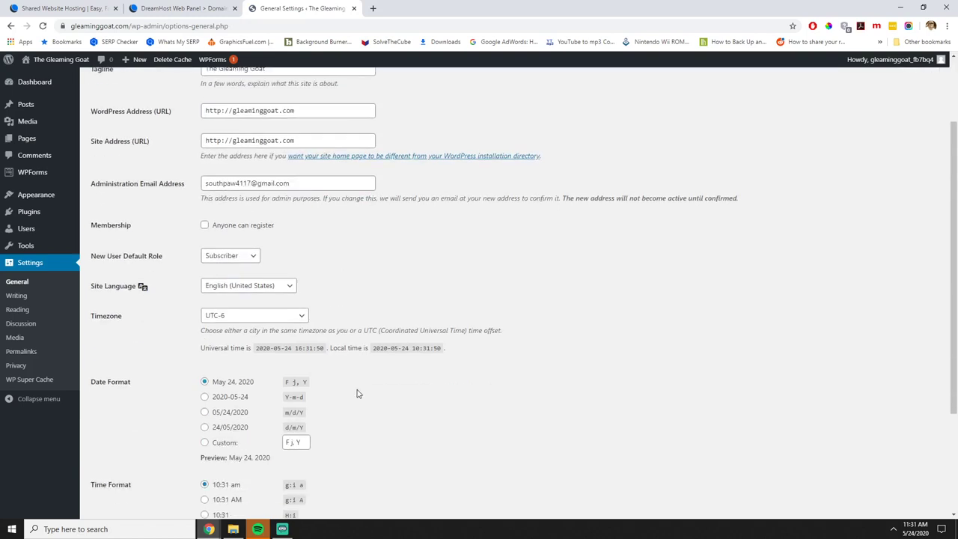
pyautogui.click(252, 318)
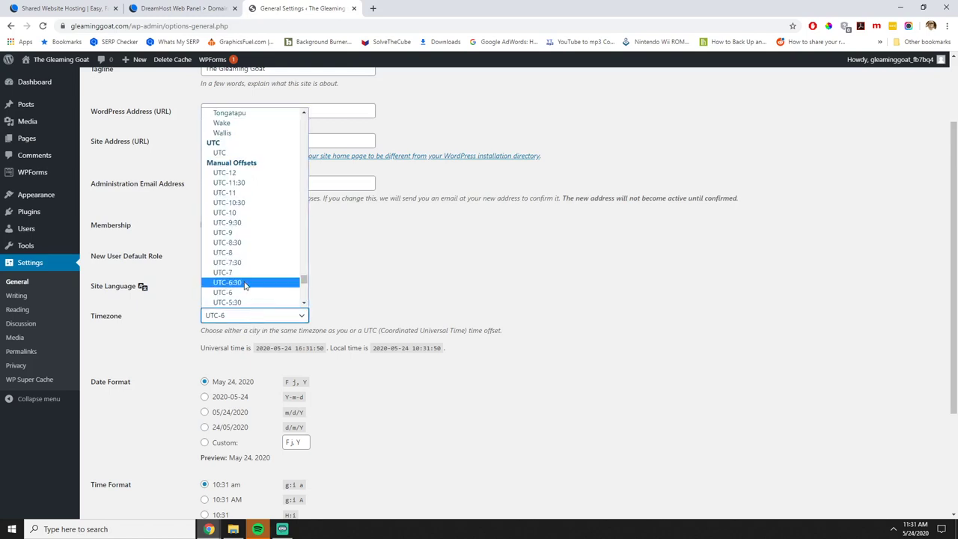
pyautogui.click(232, 213)
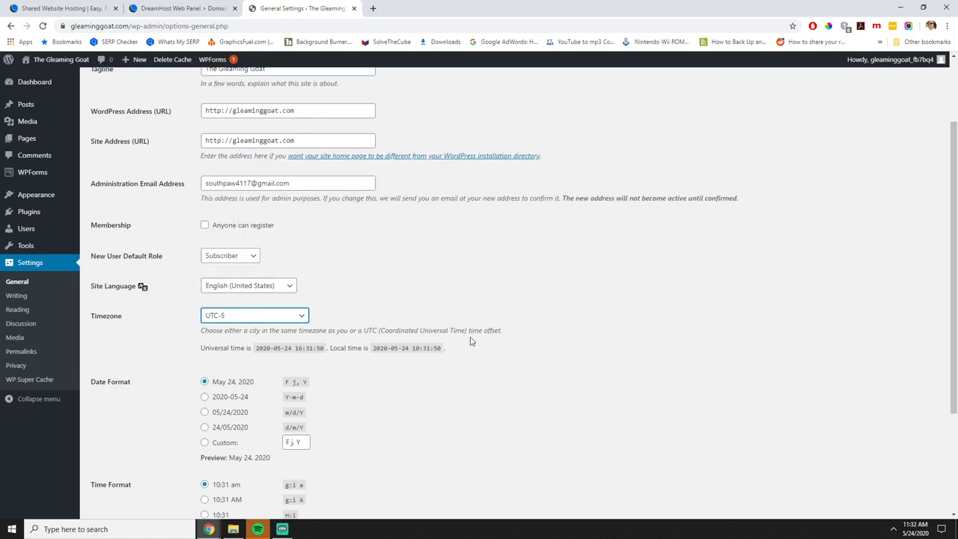
pyautogui.scroll(-3, 470, 341)
pyautogui.click(116, 466)
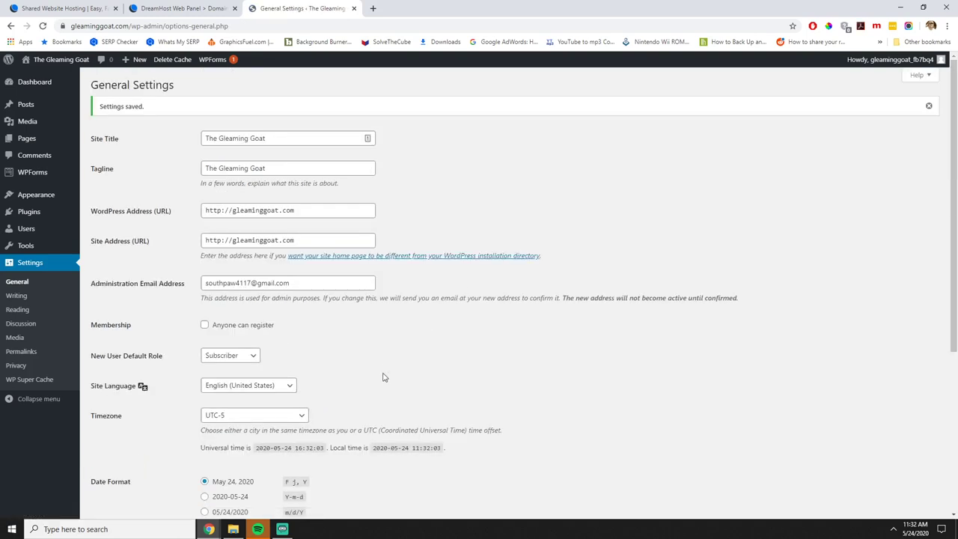
# Review Writing settings, keeping Standard as the default post format, then view Reading settings.
pyautogui.click(17, 296)
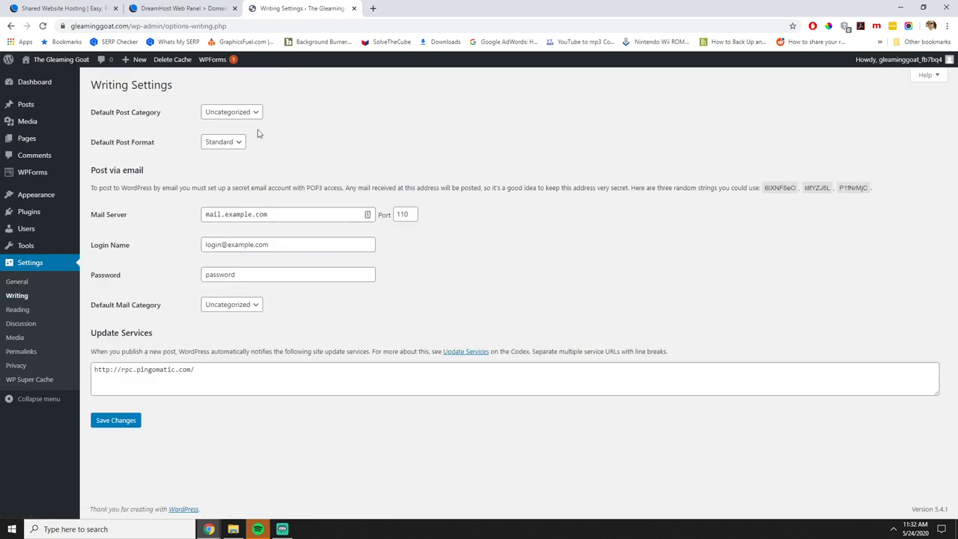
pyautogui.click(228, 142)
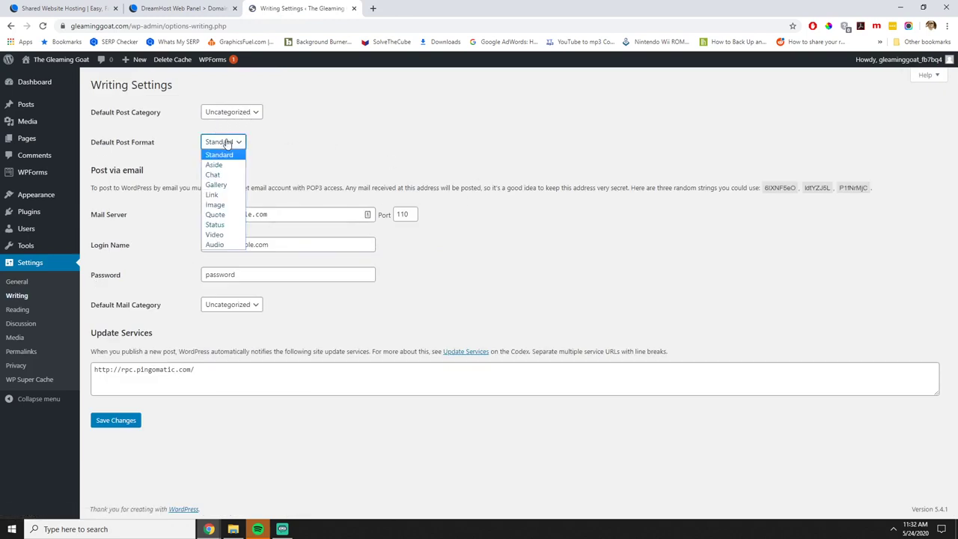
pyautogui.click(358, 142)
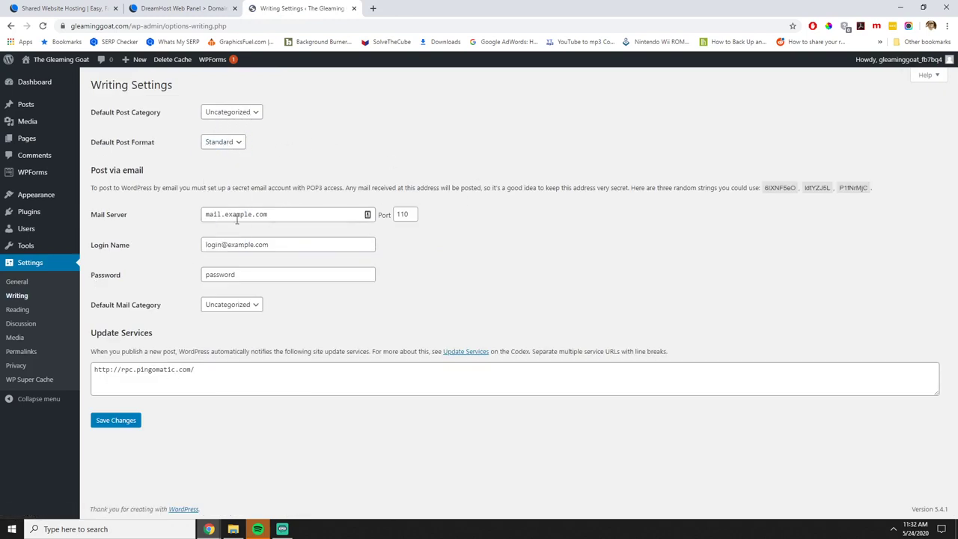
pyautogui.click(17, 309)
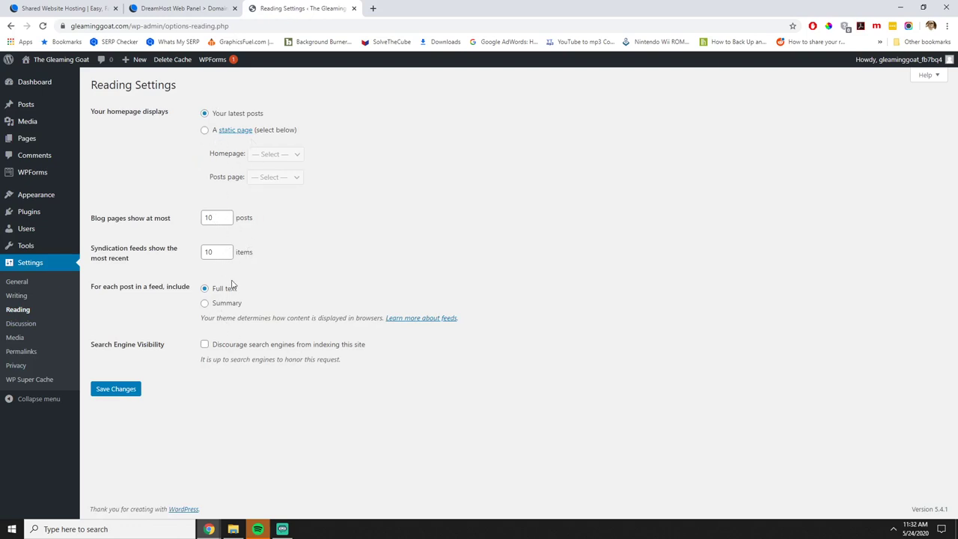
# Look over the Discussion and Media settings, then go to Permalinks.
pyautogui.click(21, 323)
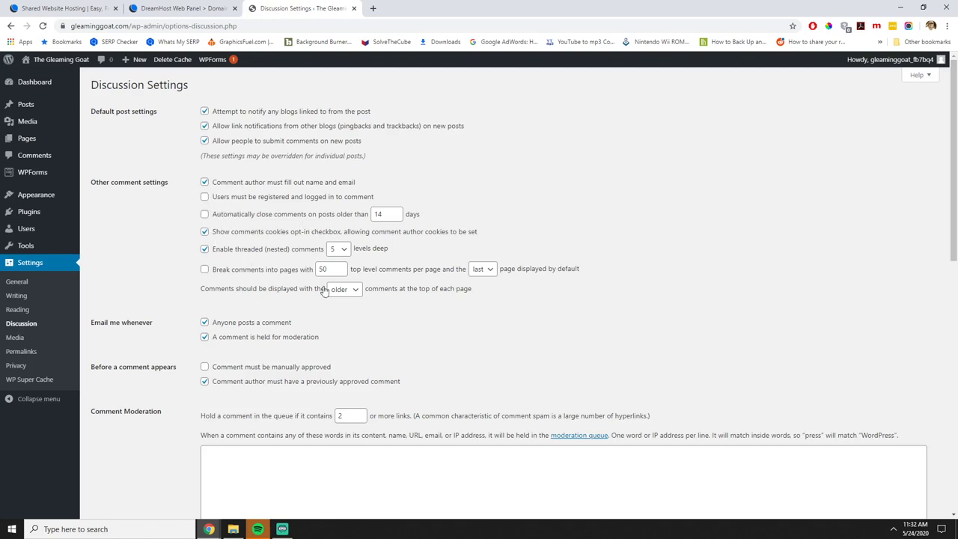
pyautogui.scroll(-2, 325, 291)
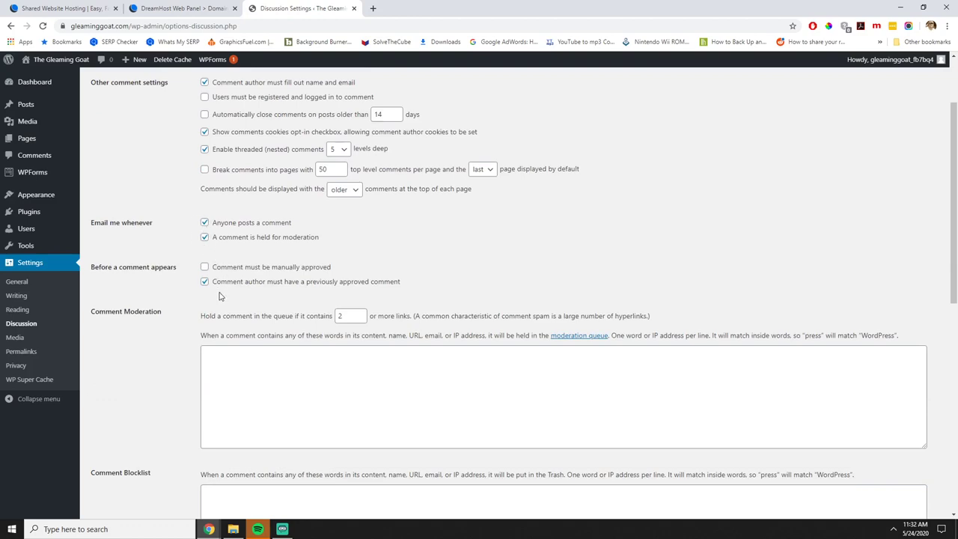
pyautogui.scroll(-7, 334, 316)
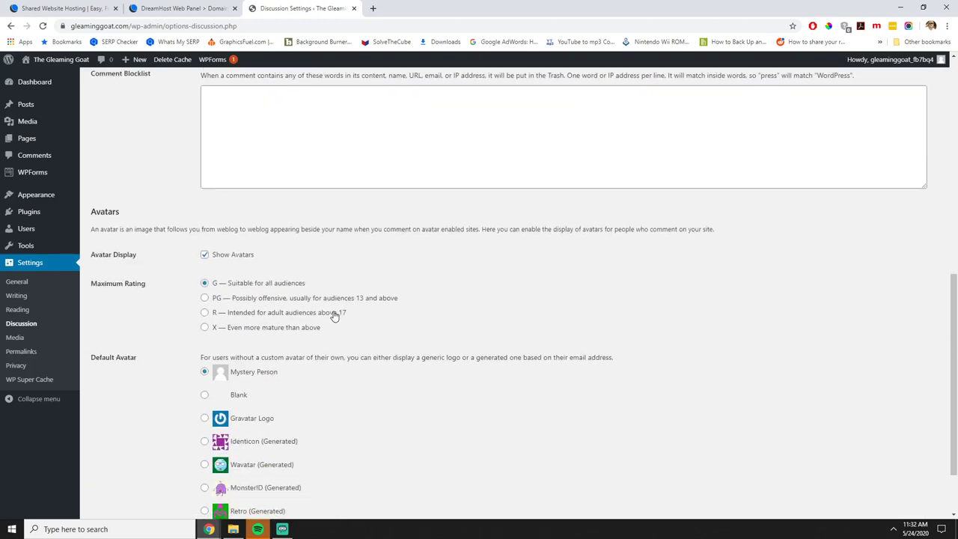
pyautogui.scroll(2, 334, 316)
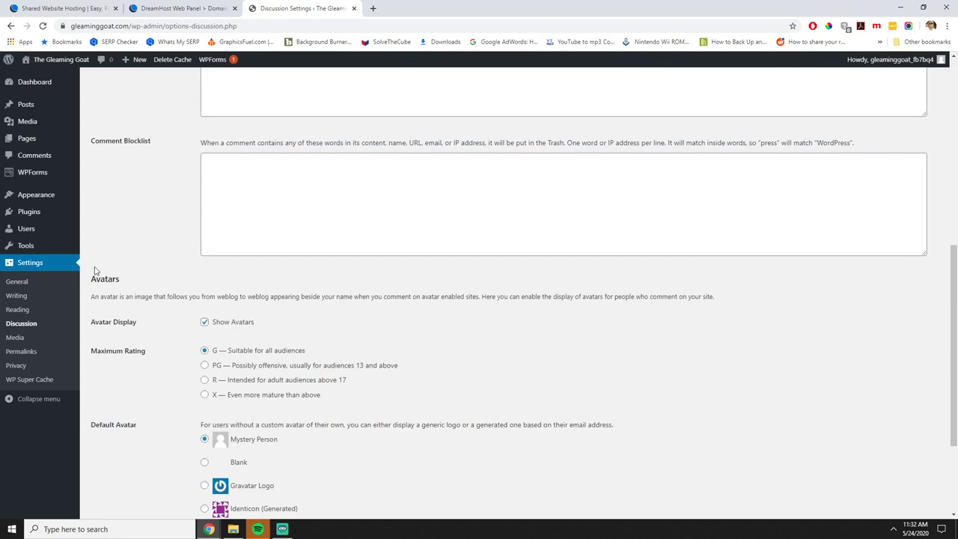
pyautogui.click(15, 337)
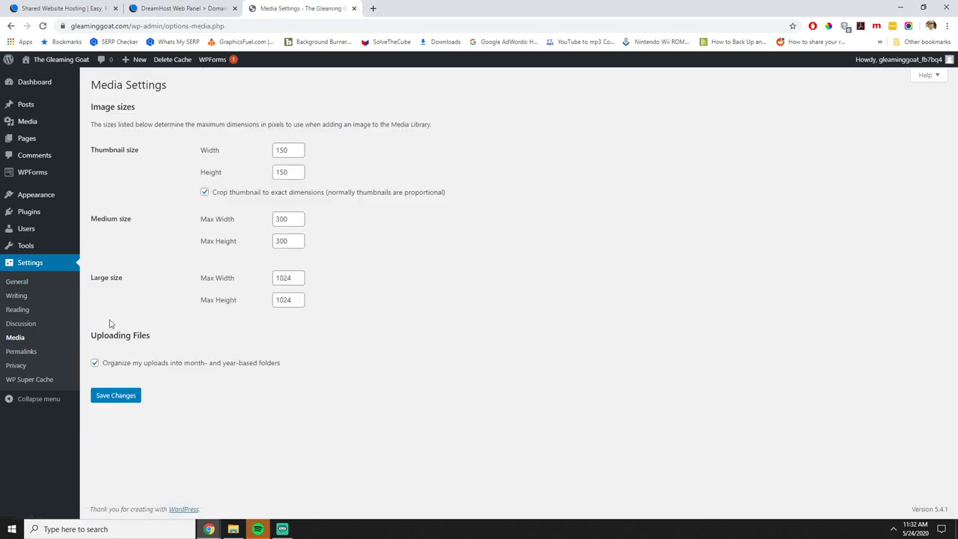
pyautogui.click(21, 351)
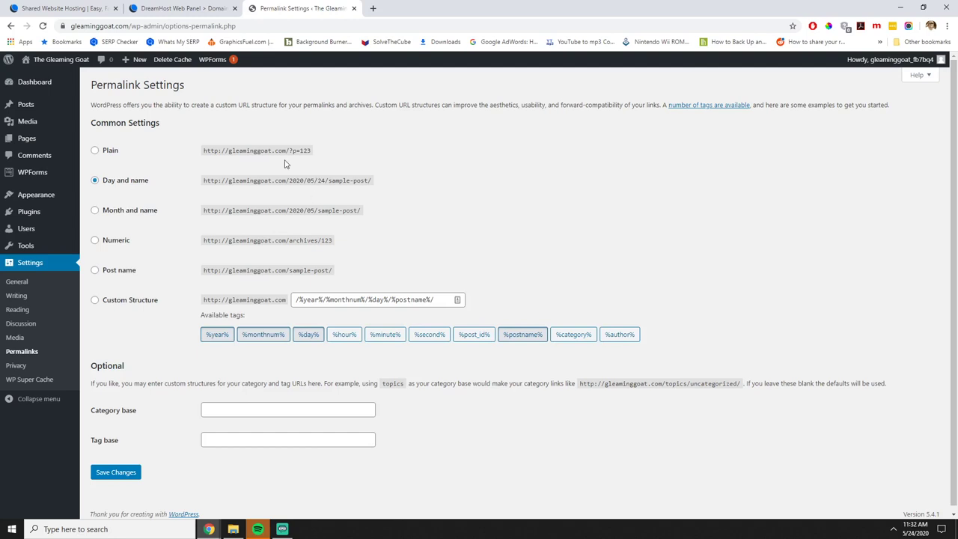
# Save permalinks as Post name, then select Caching Off in WP Super Cache.
pyautogui.moveTo(289, 150); pyautogui.dragTo(314, 152)
pyautogui.click(95, 270)
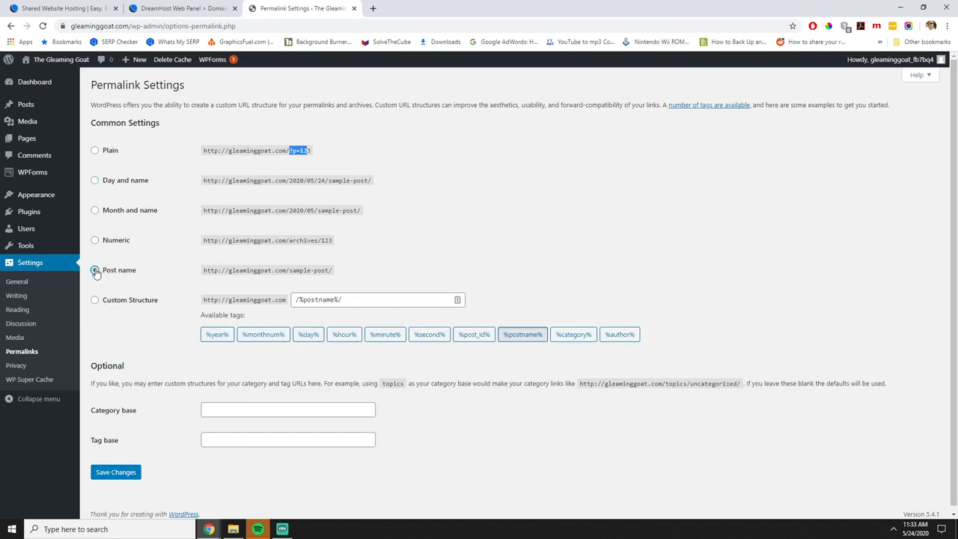
pyautogui.click(114, 473)
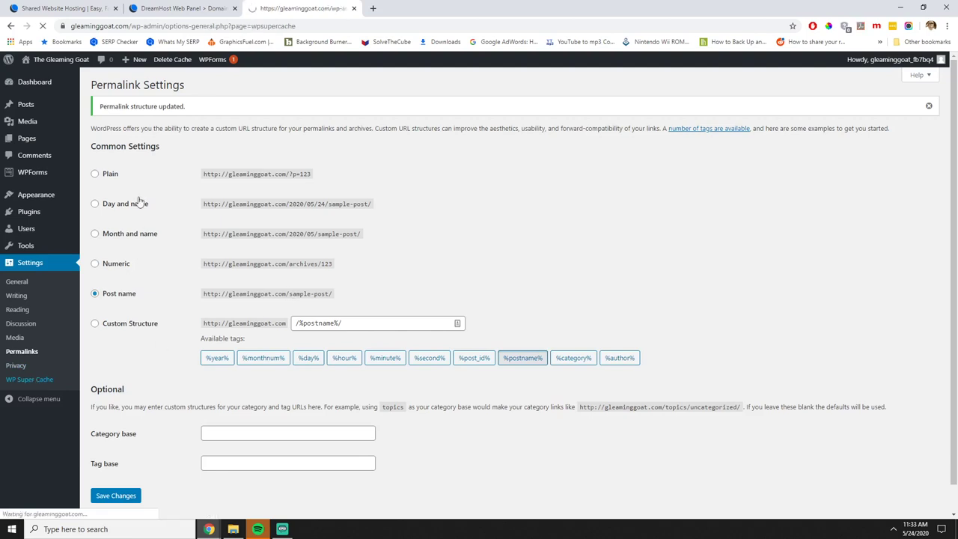
pyautogui.click(206, 149)
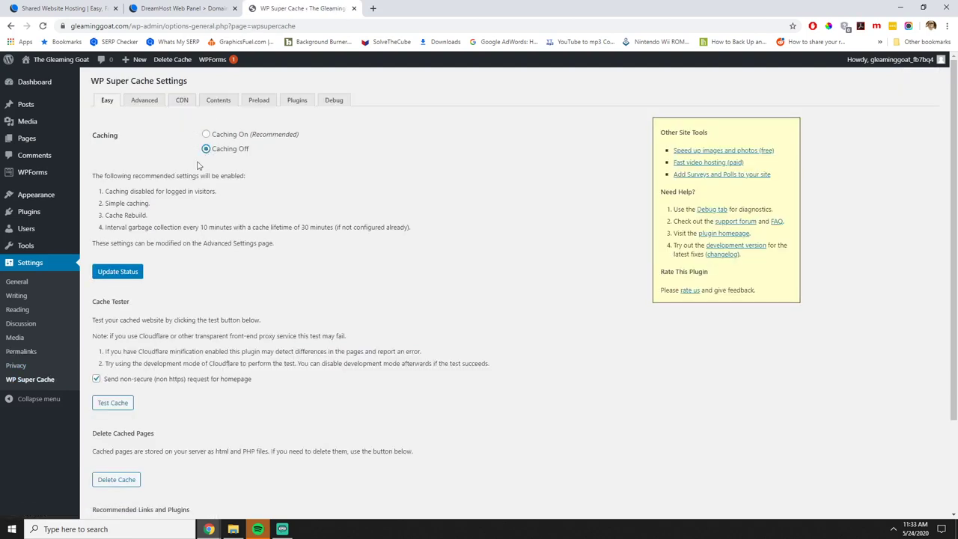
# Update WP Super Cache to off, delete the cache, list cached files, and delete expired pages.
pyautogui.click(109, 271)
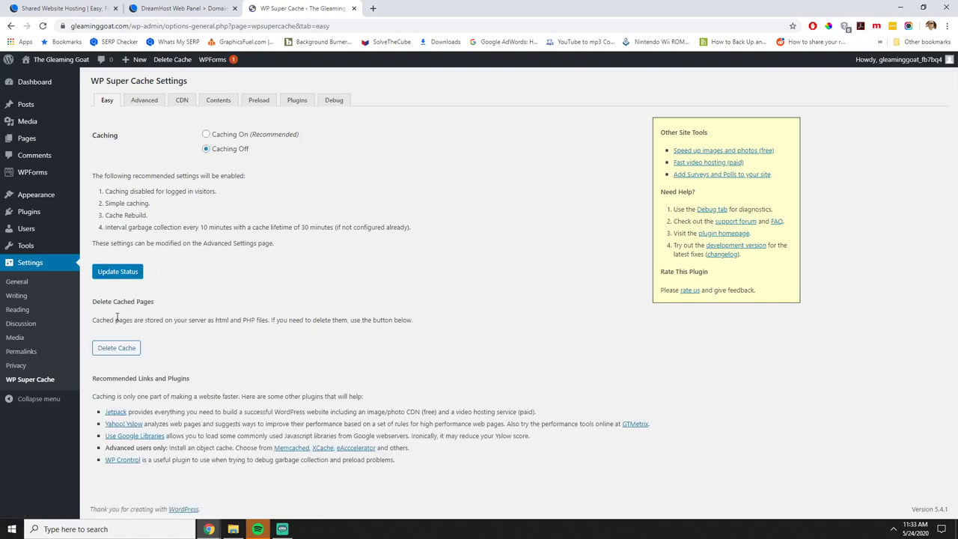
pyautogui.click(123, 346)
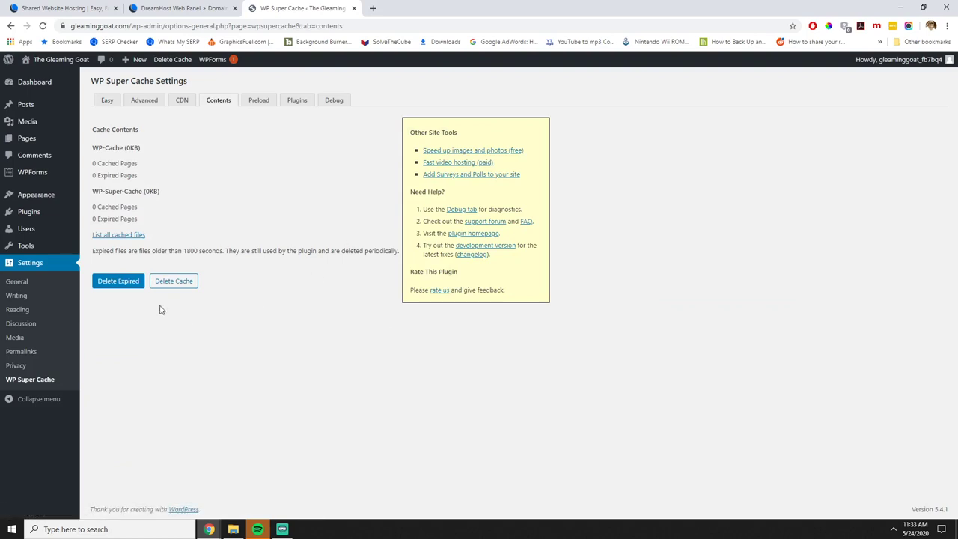
pyautogui.click(183, 280)
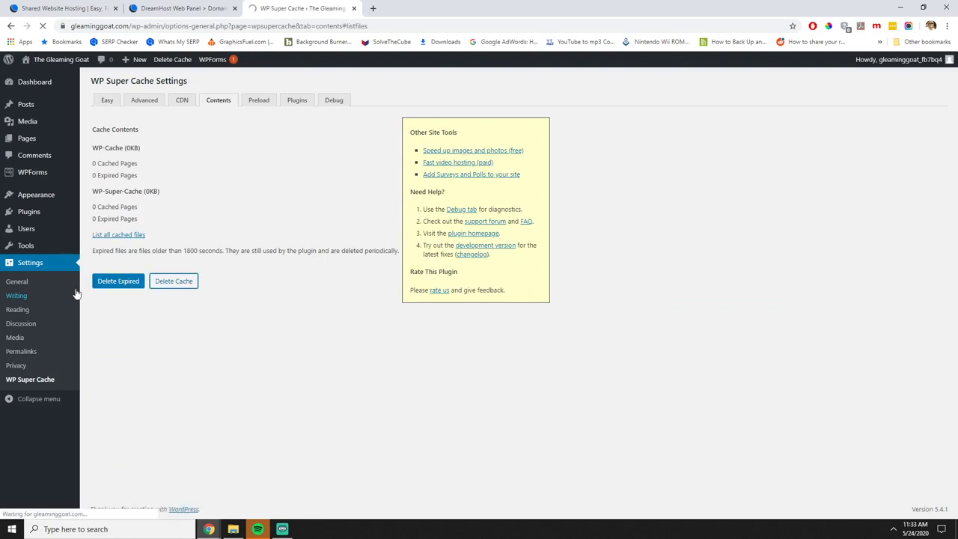
pyautogui.click(118, 282)
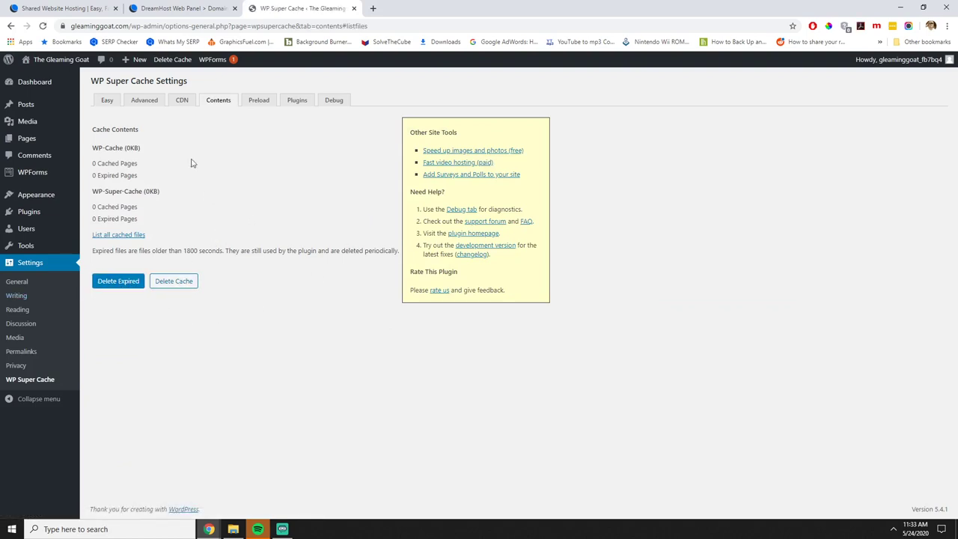
pyautogui.moveTo(64, 64)
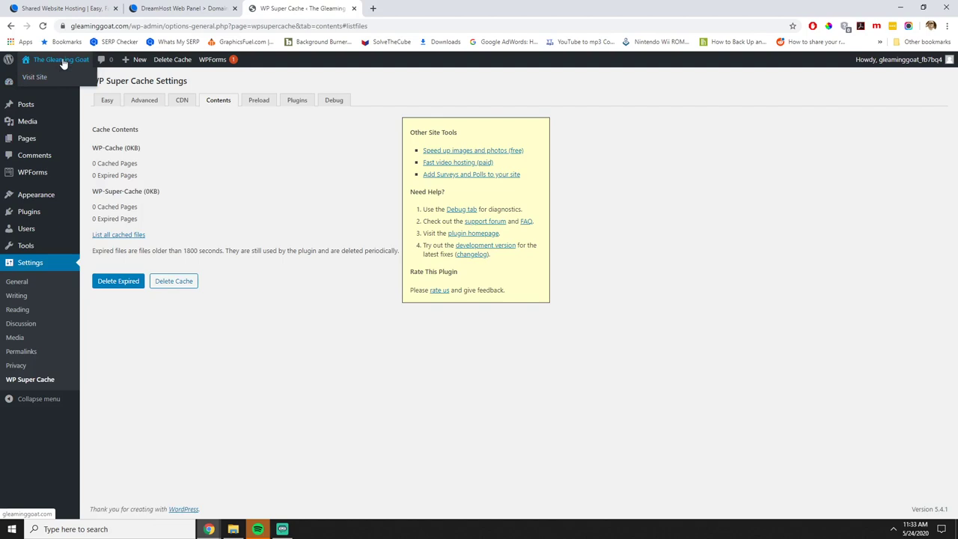
# View the live homepage and the Sample Page in a new tab.
pyautogui.middleClick(63, 63)
pyautogui.hotkey('ctrl', 'Tab')
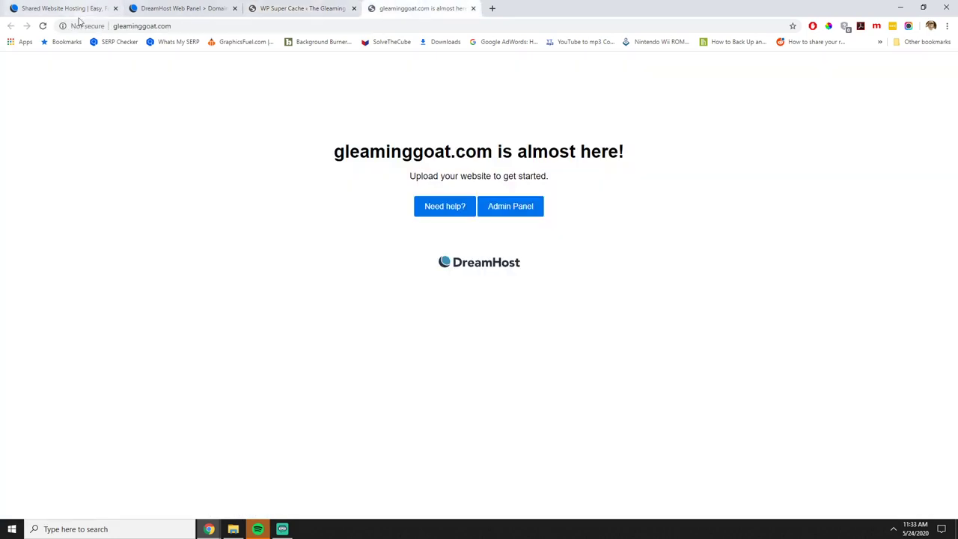
pyautogui.click(42, 26)
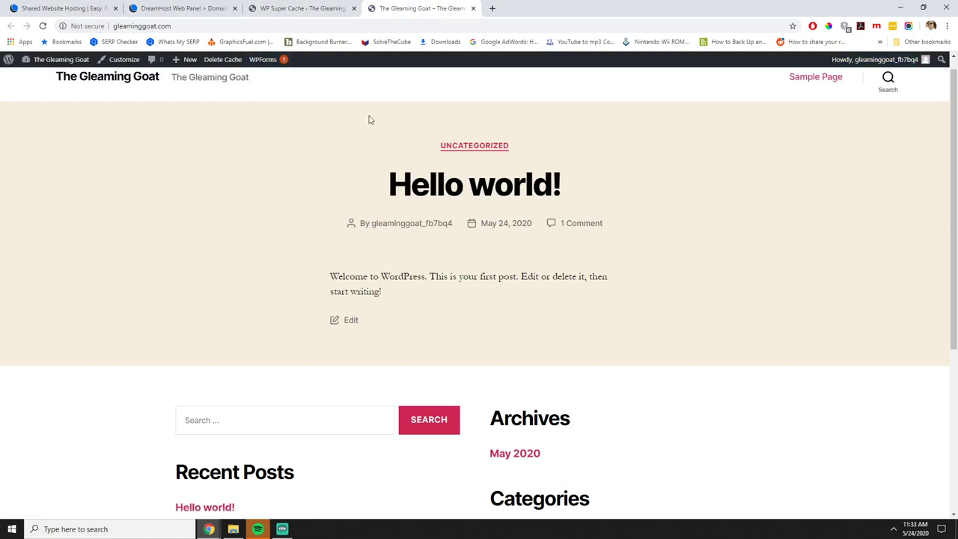
pyautogui.click(814, 77)
pyautogui.scroll(-4, 389, 314)
pyautogui.scroll(4, 441, 359)
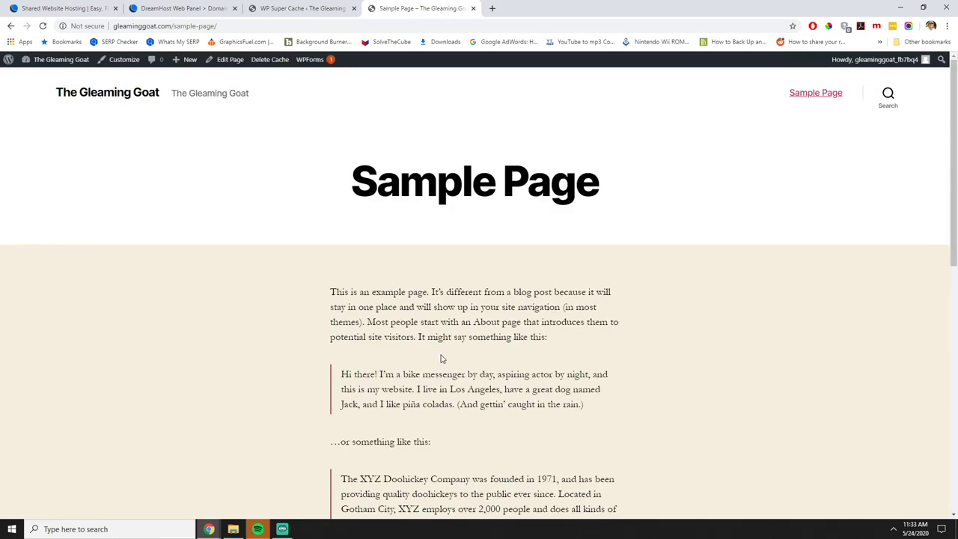
pyautogui.click(117, 96)
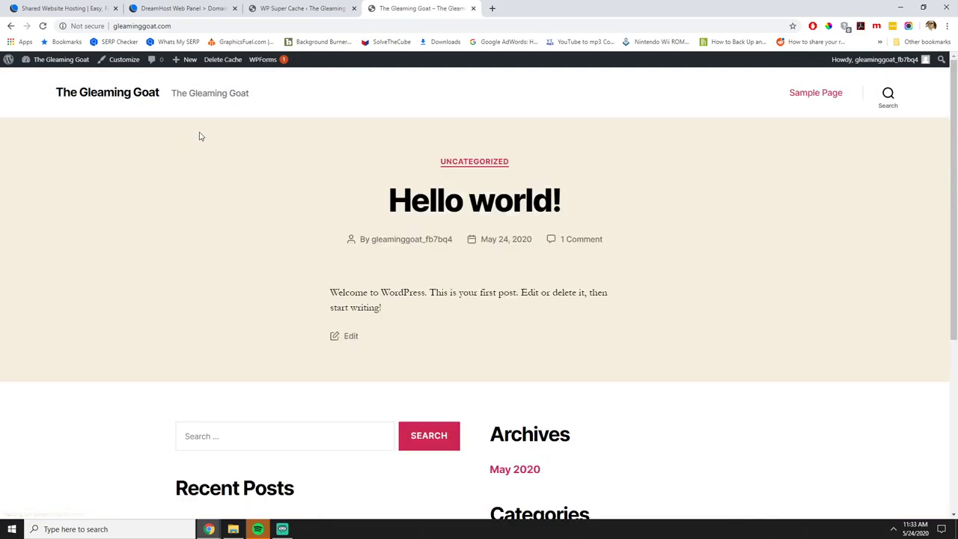
# Return to the admin tab and go to Appearance > Themes.
pyautogui.click(308, 7)
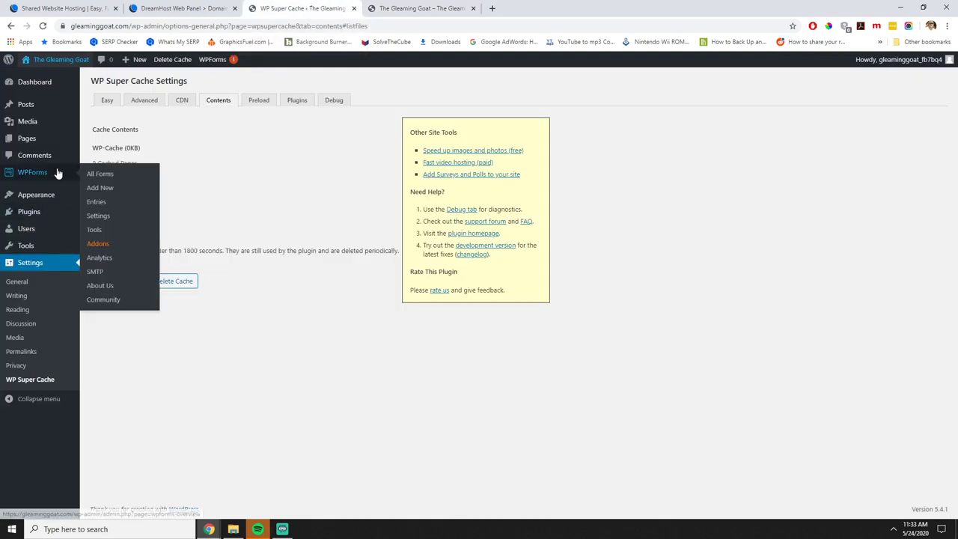
pyautogui.moveTo(49, 196)
pyautogui.click(98, 196)
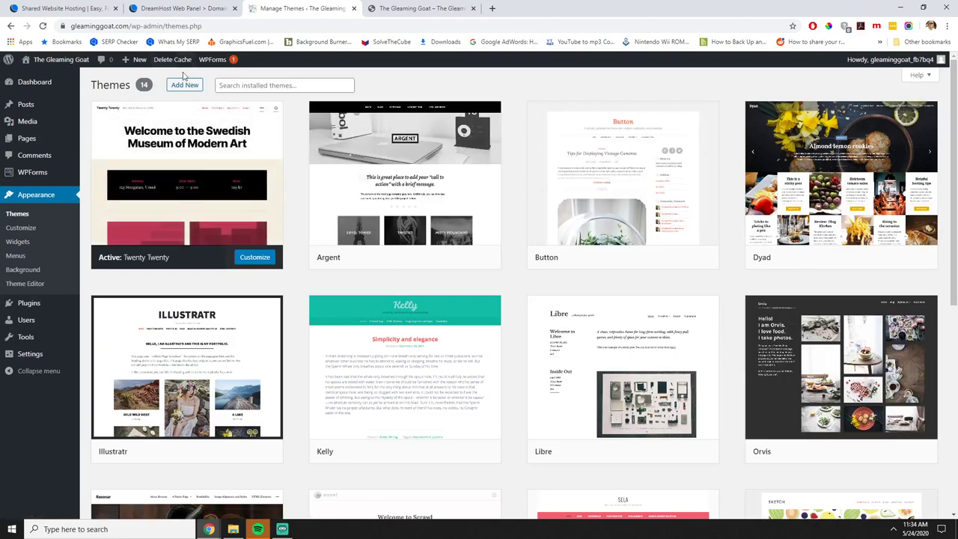
# Install and activate the Storefront theme from the directory, then start its Customizer tour.
pyautogui.click(184, 84)
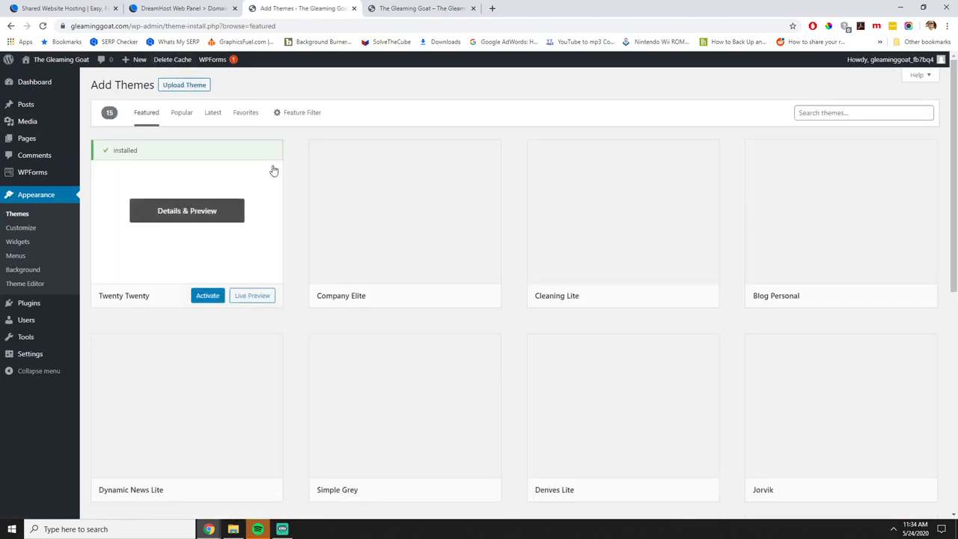
pyautogui.click(835, 113)
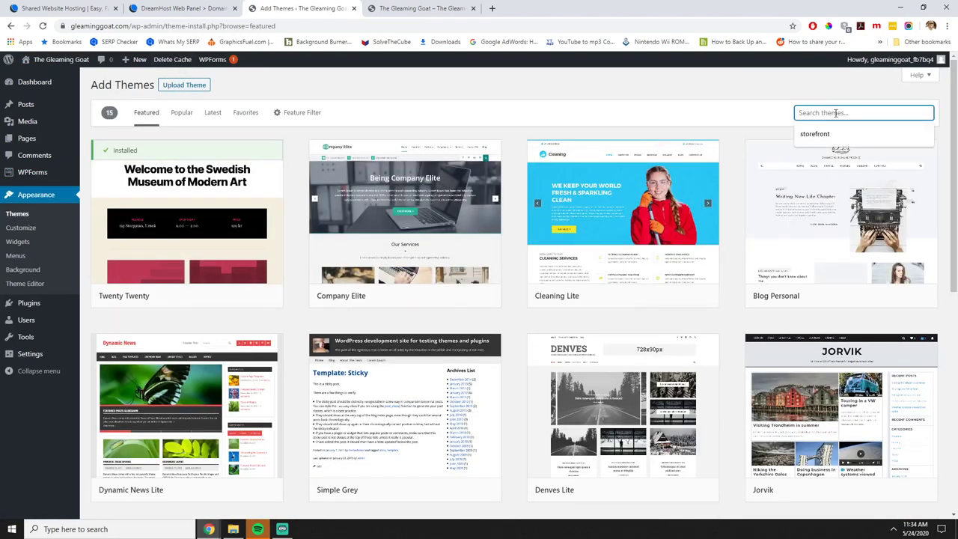
pyautogui.click(819, 134)
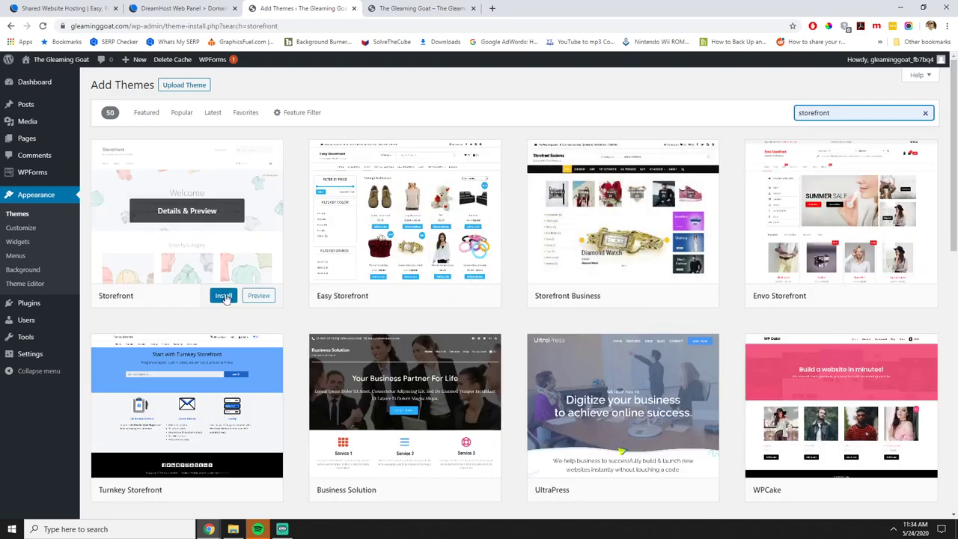
pyautogui.click(224, 297)
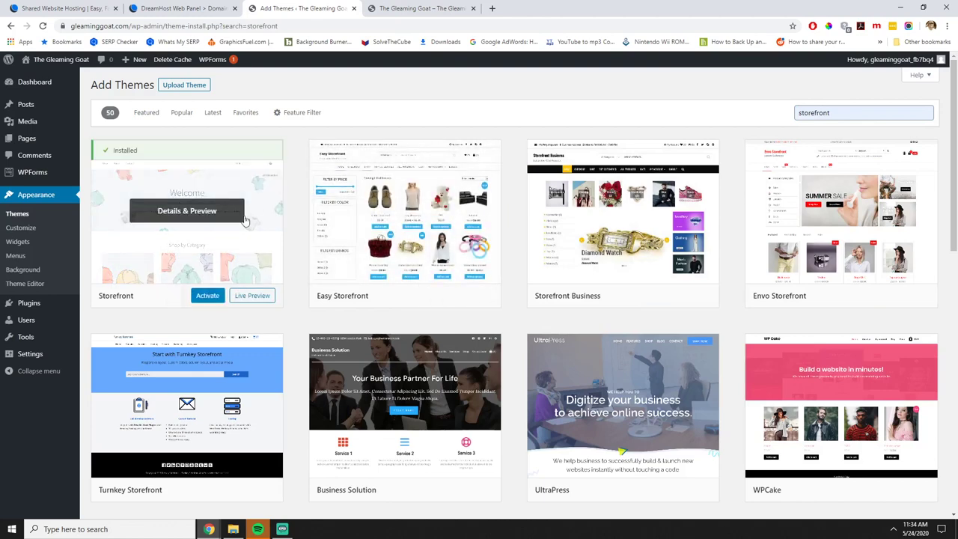
pyautogui.click(207, 297)
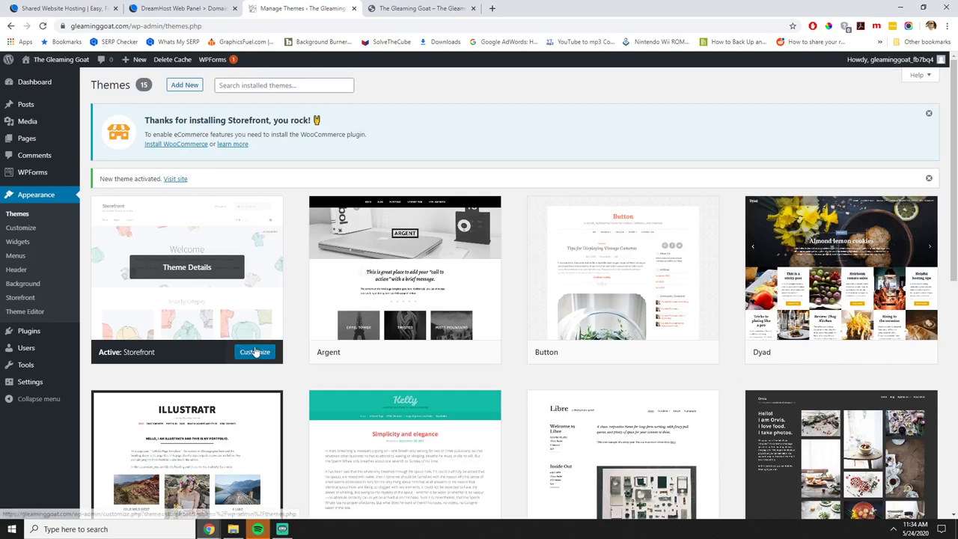
pyautogui.click(258, 356)
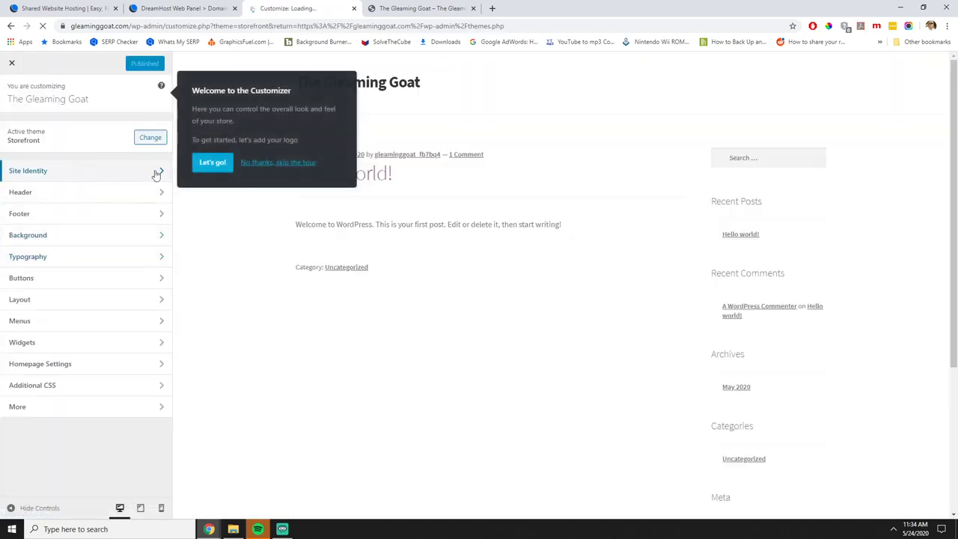
pyautogui.click(209, 169)
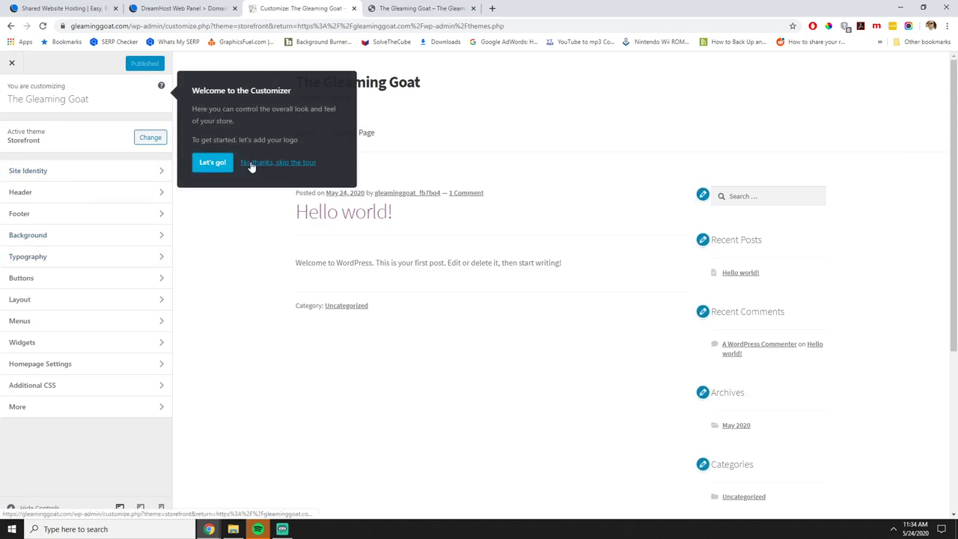
# Upload GleamingGoat.png and crop it as the Site Identity logo.
pyautogui.click(46, 174)
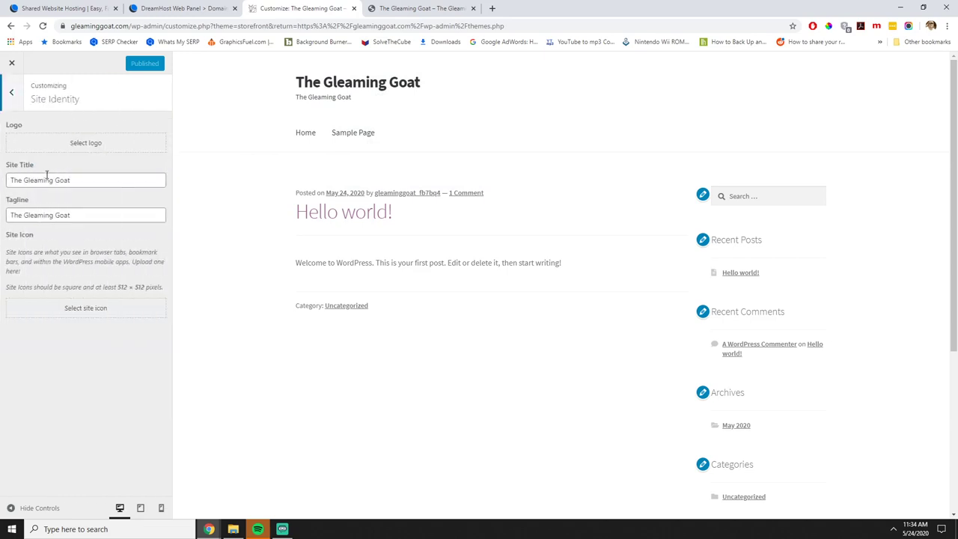
pyautogui.click(83, 144)
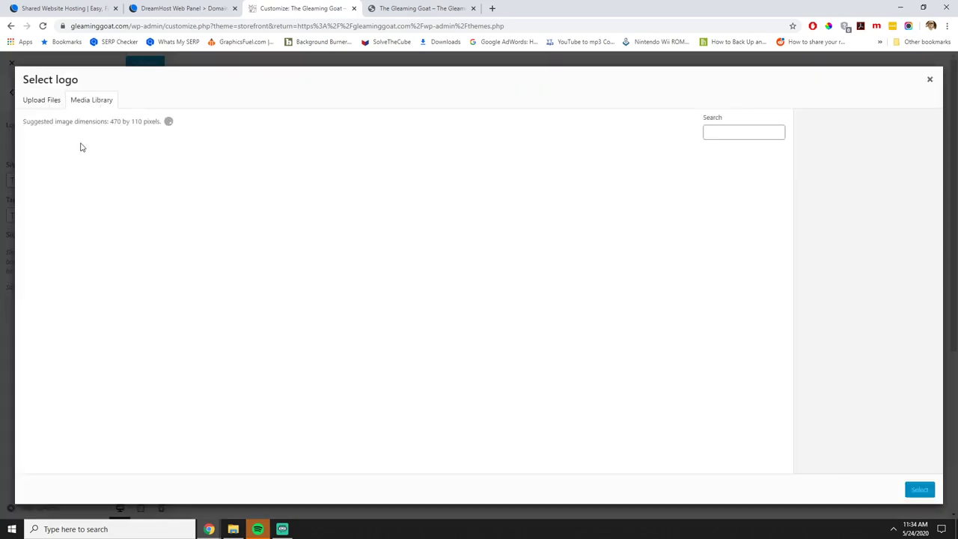
pyautogui.click(43, 104)
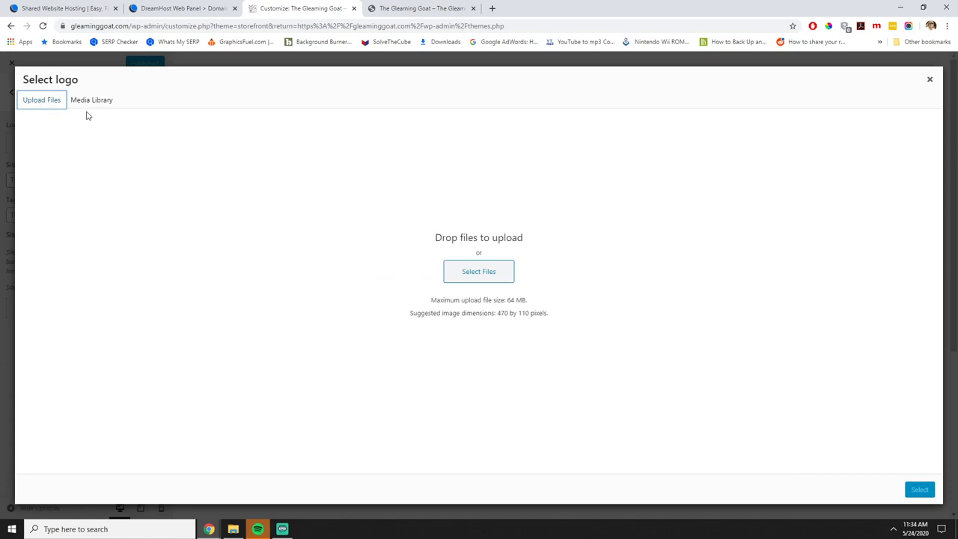
pyautogui.click(461, 273)
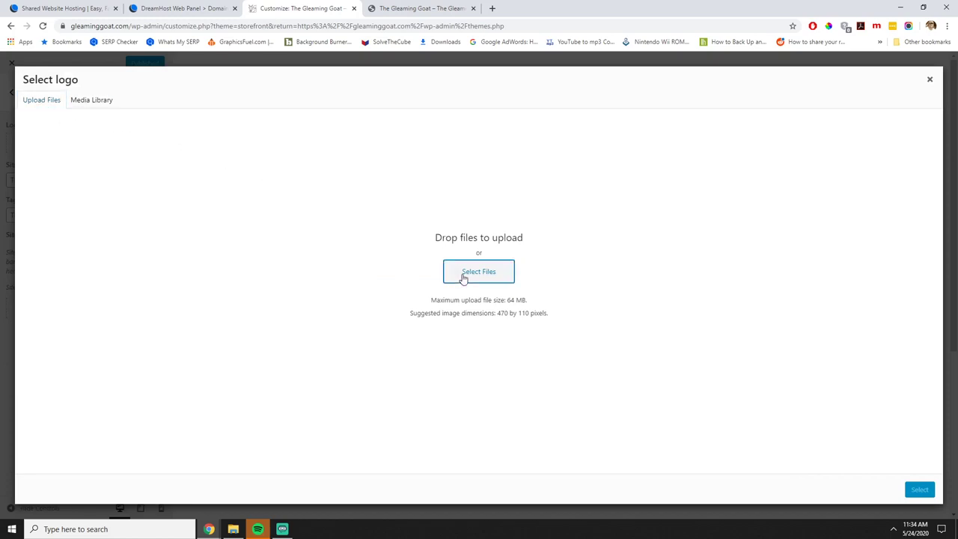
pyautogui.click(114, 73)
pyautogui.doubleClick(114, 73)
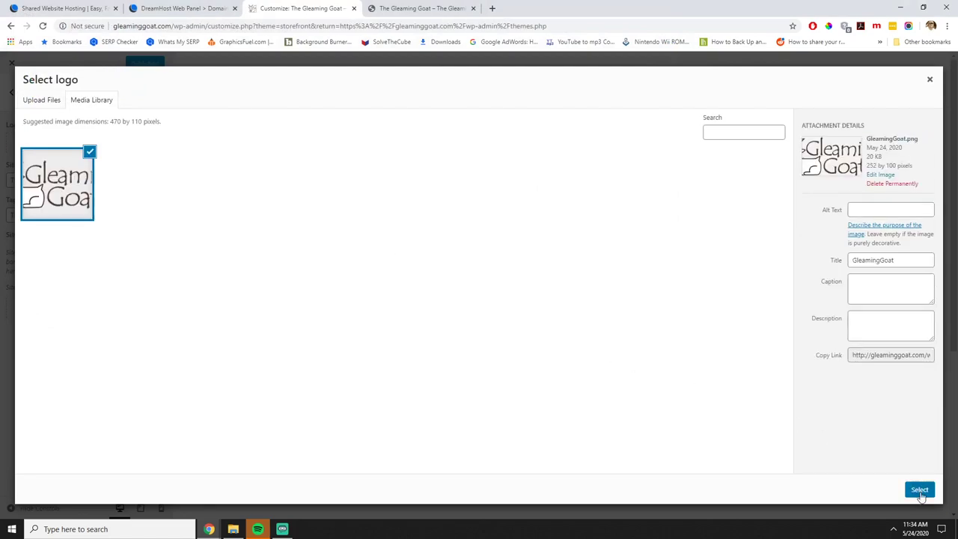
pyautogui.click(920, 490)
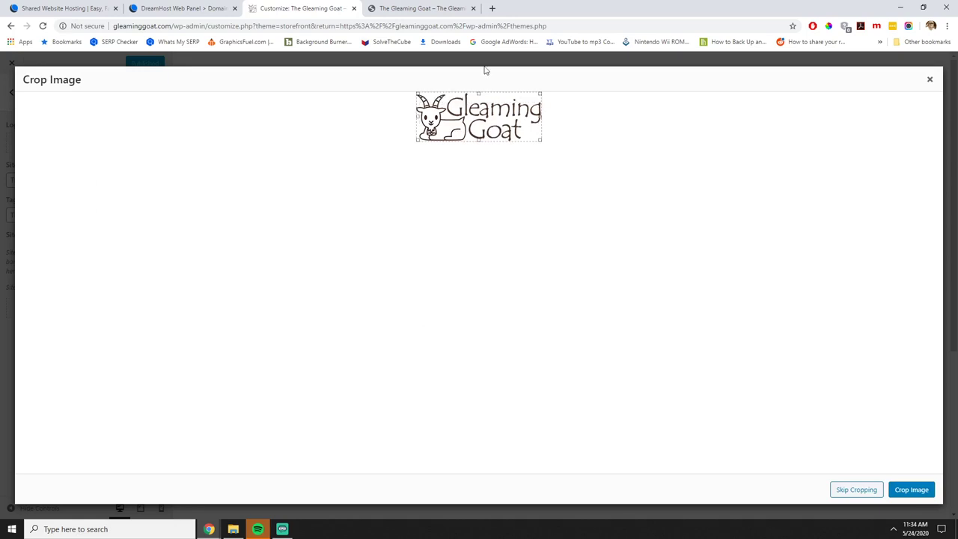
pyautogui.click(911, 490)
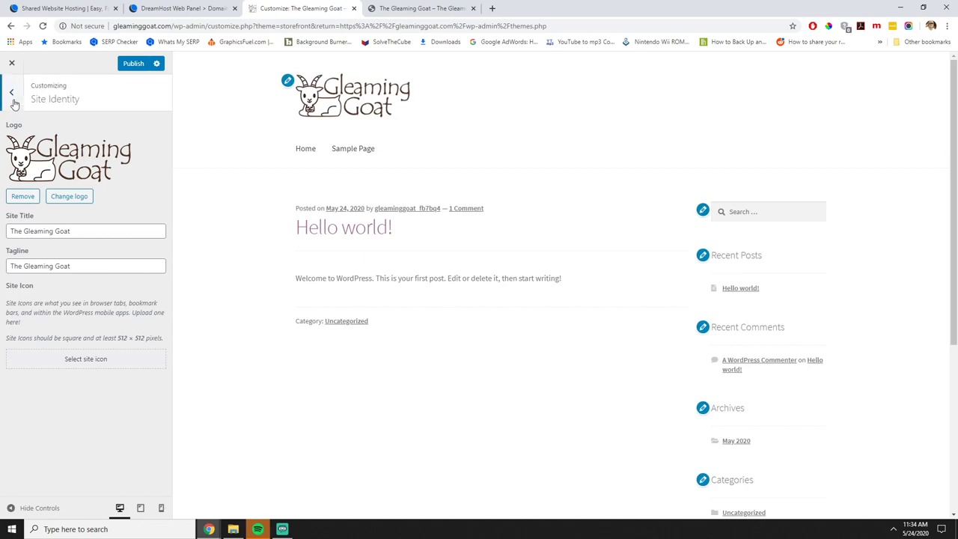
# Check the Header section and publish the Customizer changes.
pyautogui.click(11, 92)
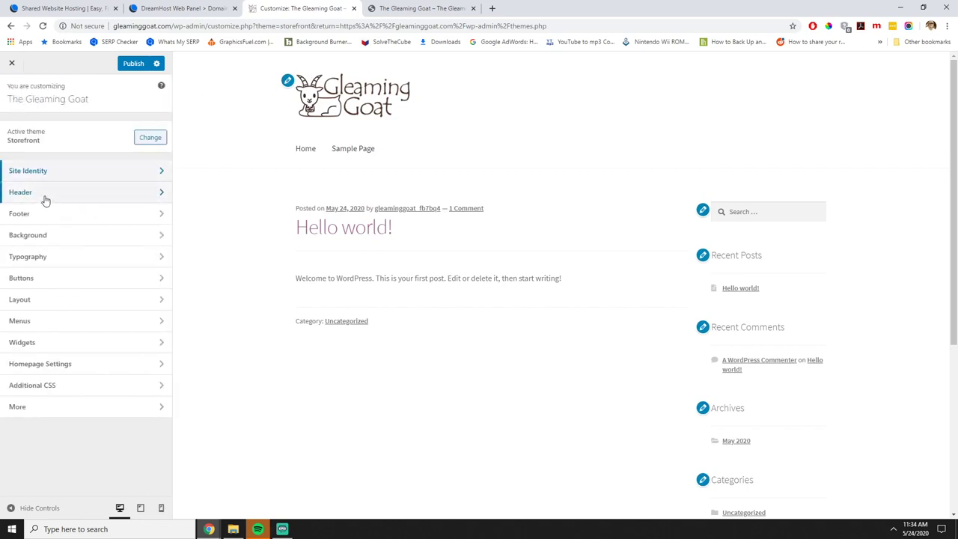
pyautogui.click(45, 201)
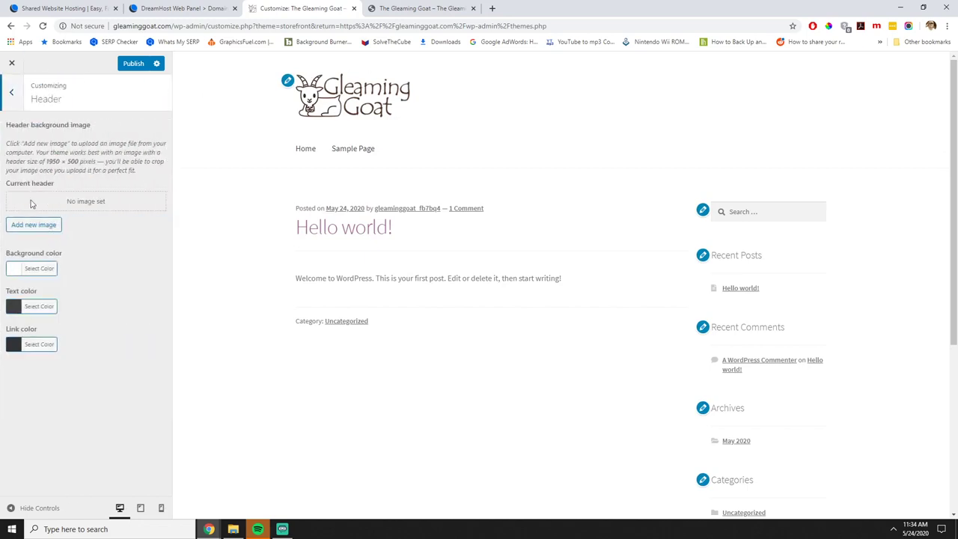
pyautogui.click(12, 94)
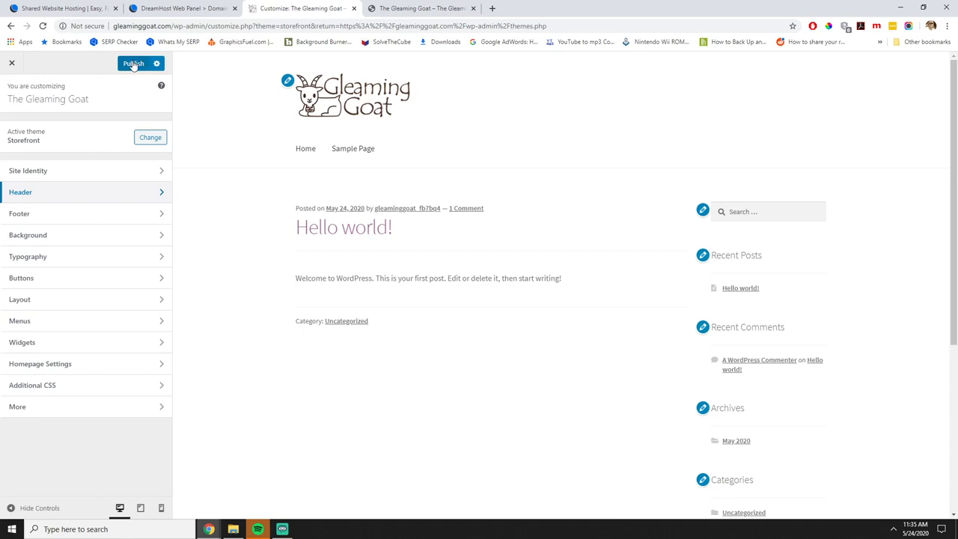
pyautogui.click(133, 64)
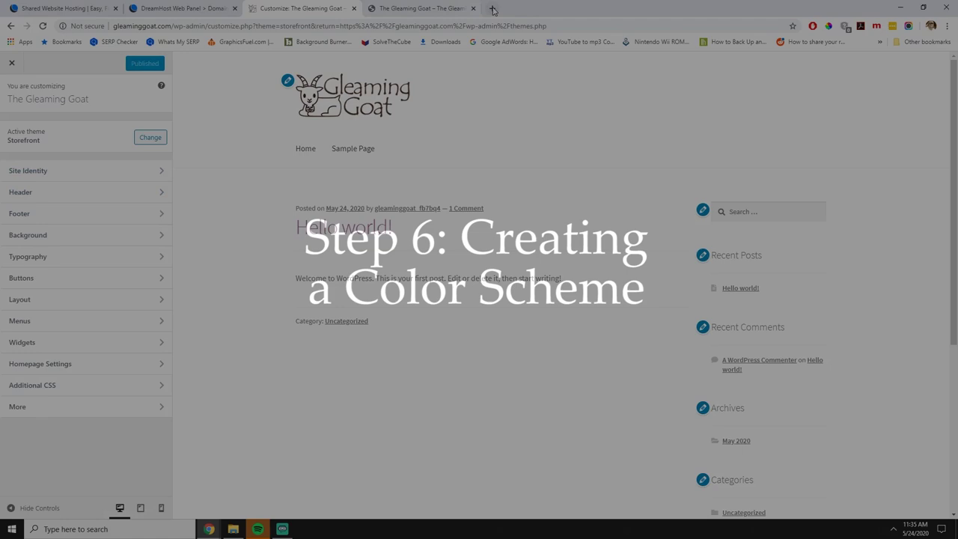
# Search Google for 'coolors', visit coolors.co, and launch the palette generator.
pyautogui.click(492, 9)
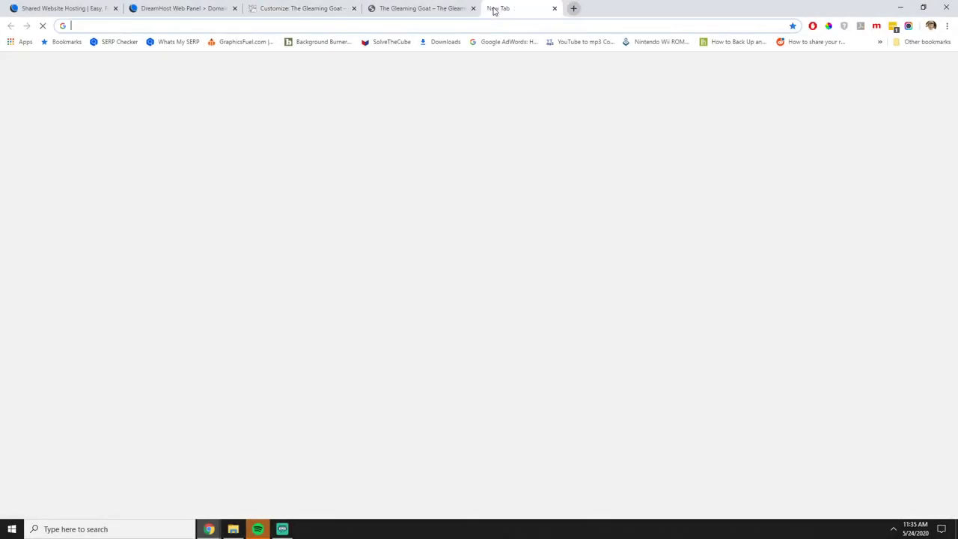
pyautogui.write('coolors')
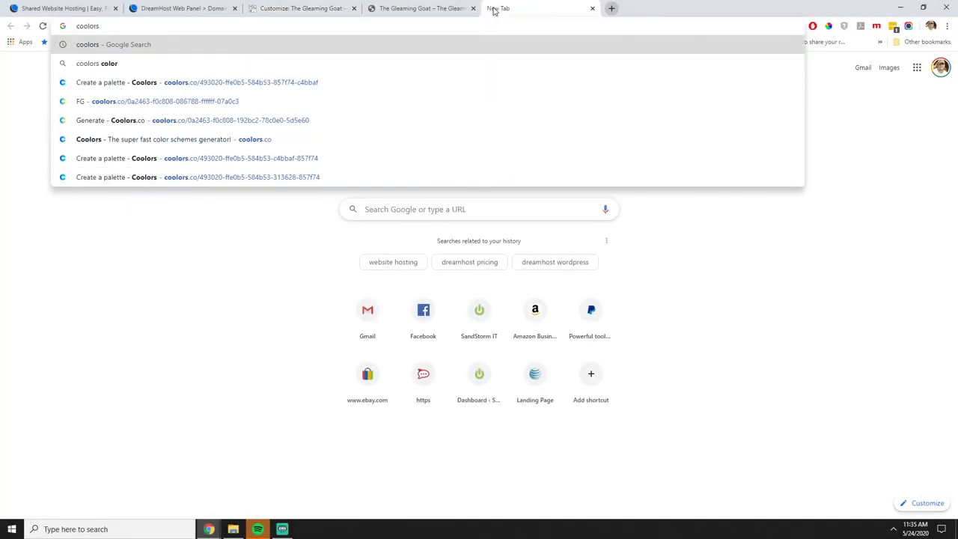
pyautogui.press('Return')
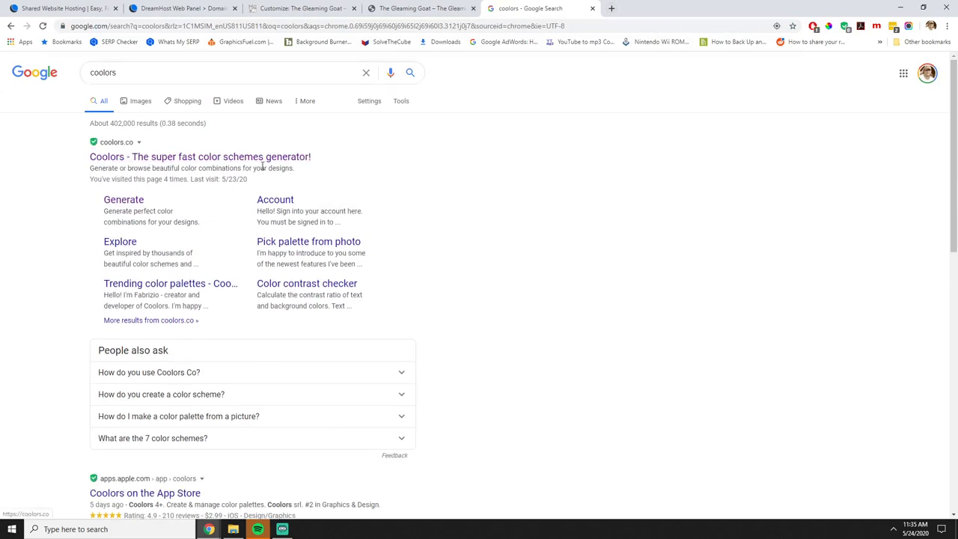
pyautogui.click(242, 160)
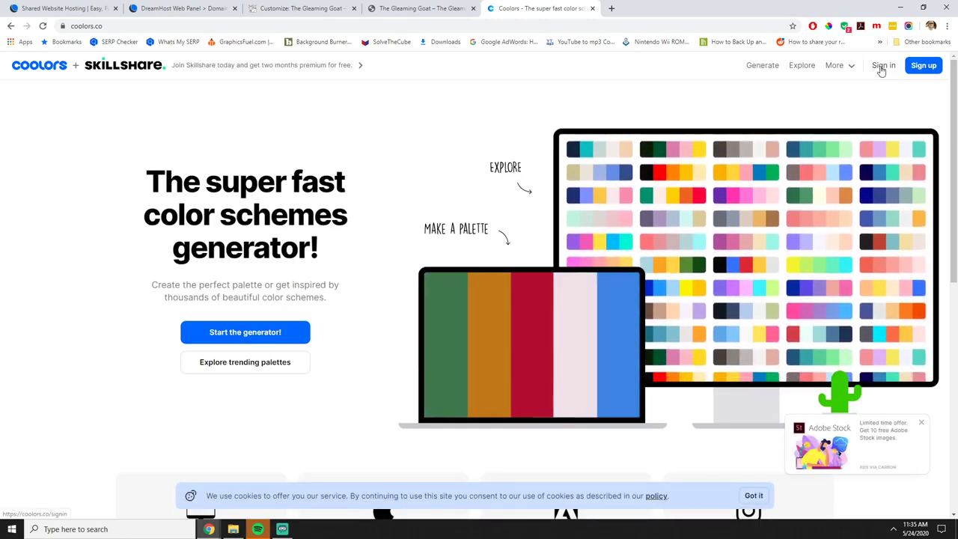
pyautogui.click(754, 67)
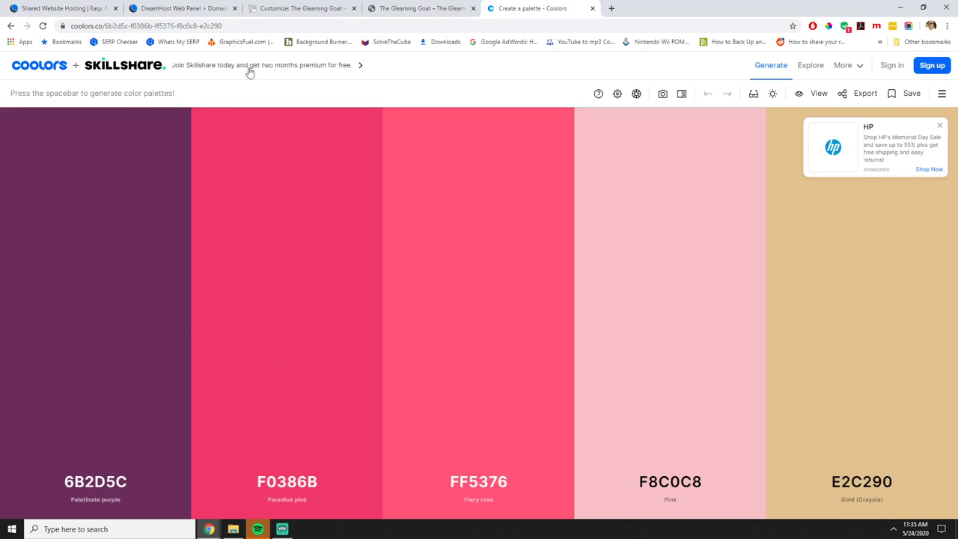
# Reload the live Gleaming Goat site so the new logo shows.
pyautogui.click(394, 9)
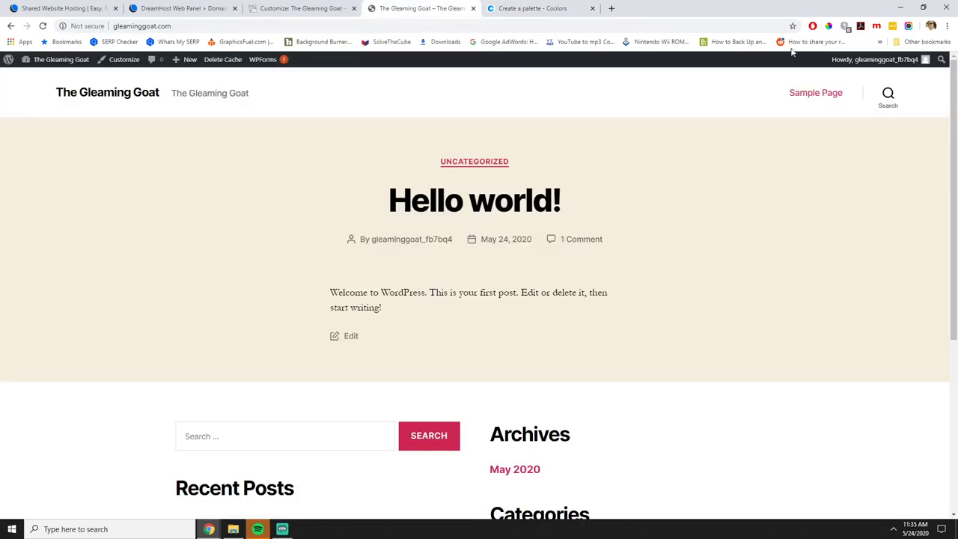
pyautogui.click(827, 27)
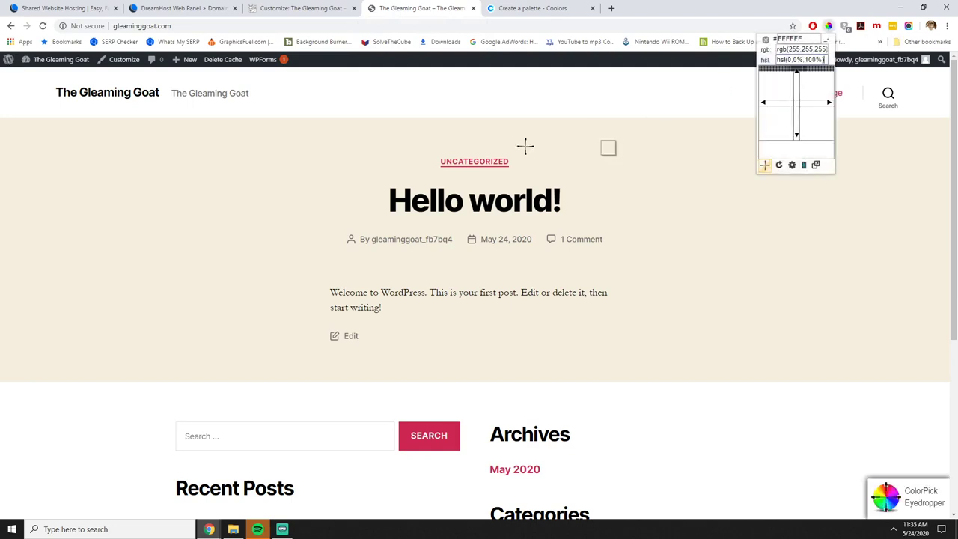
pyautogui.click(43, 25)
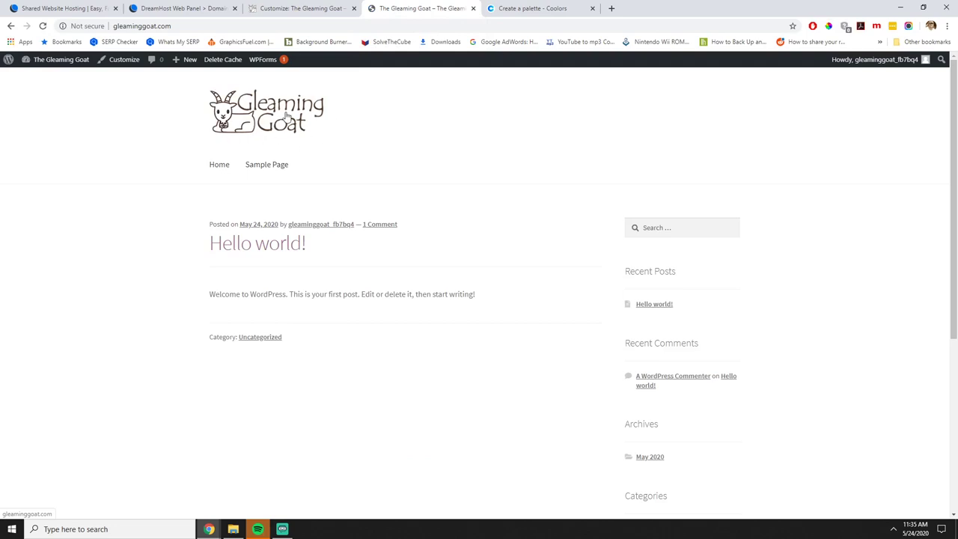
pyautogui.scroll(-4, 587, 268)
pyautogui.scroll(4, 589, 282)
pyautogui.scroll(-4, 425, 344)
pyautogui.scroll(4, 397, 351)
# Sample the logo's dark brown with the ColorPick eyedropper and select its hex 513727.
pyautogui.click(828, 27)
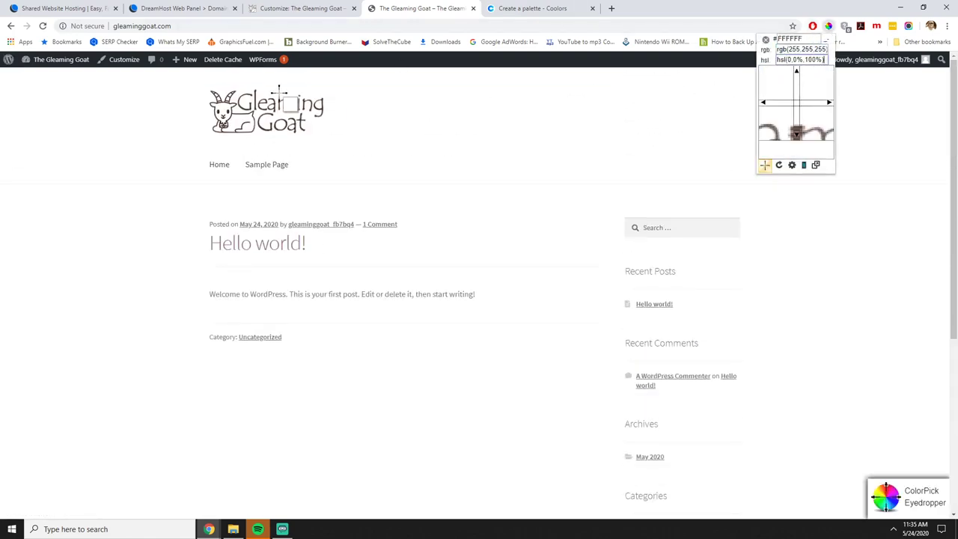
pyautogui.click(263, 112)
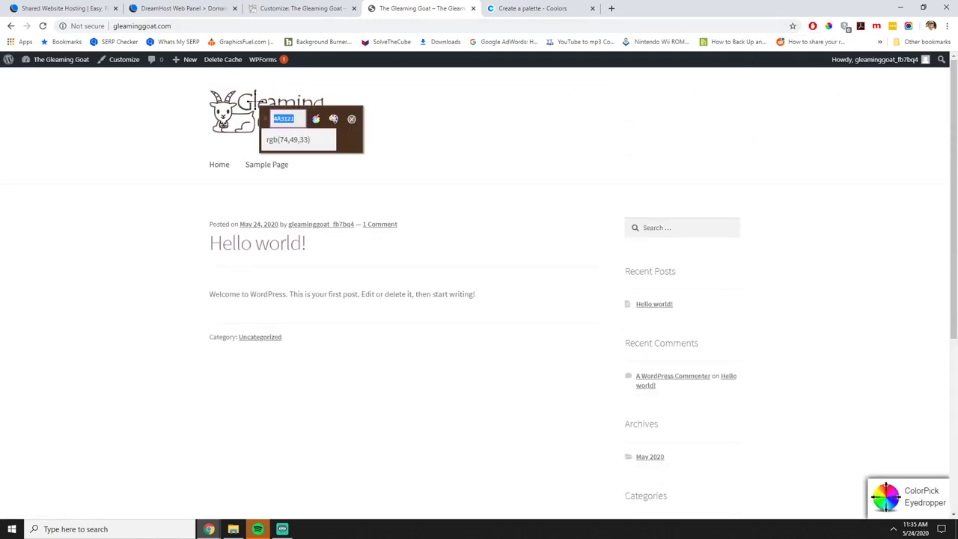
pyautogui.click(280, 111)
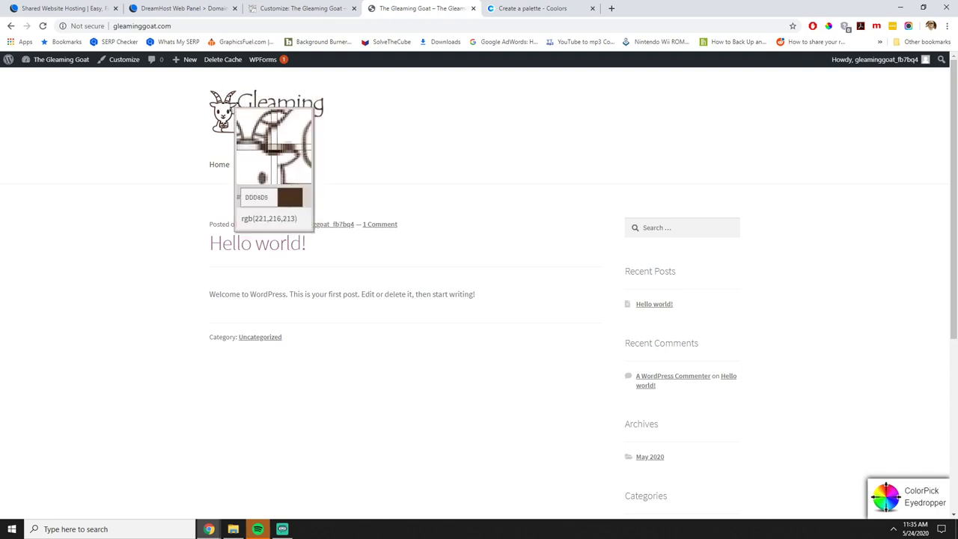
pyautogui.click(271, 121)
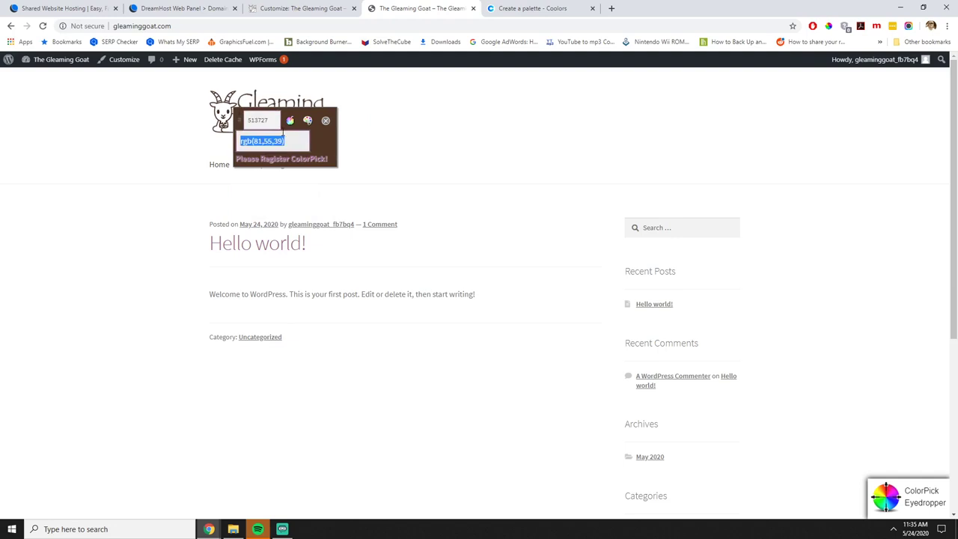
pyautogui.doubleClick(270, 122)
pyautogui.hotkey('ctrl', 'c')
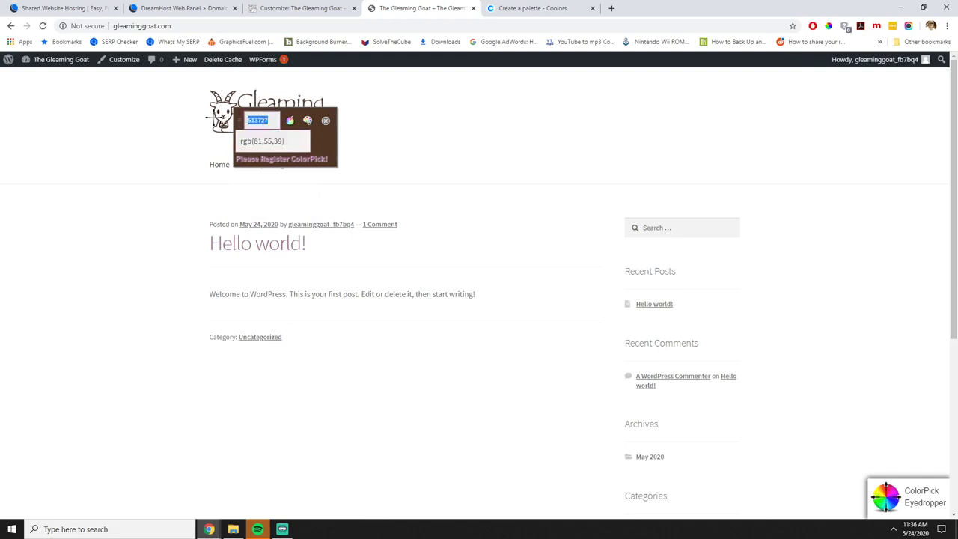
pyautogui.click(500, 9)
# Make the first Coolors colour 513727 and lock it.
pyautogui.click(105, 481)
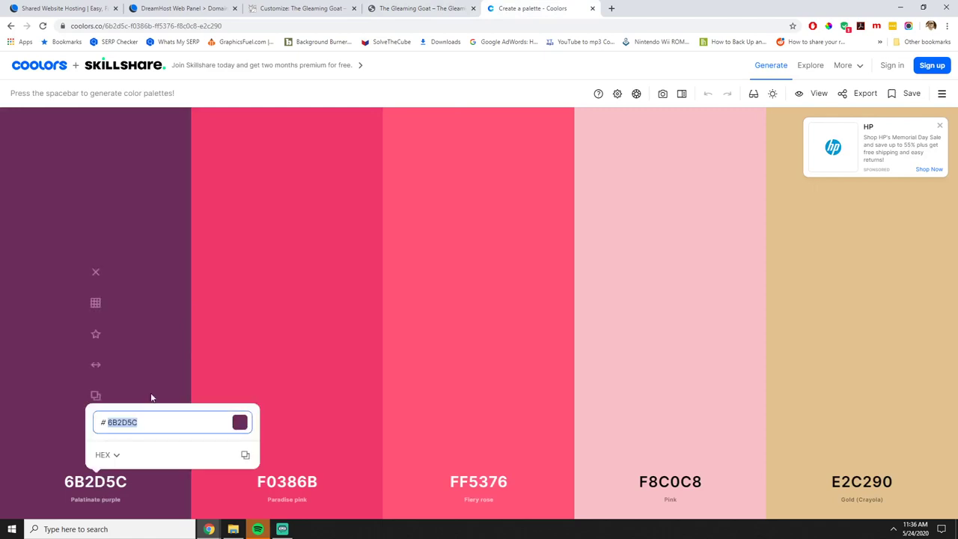
pyautogui.hotkey('ctrl', 'v')
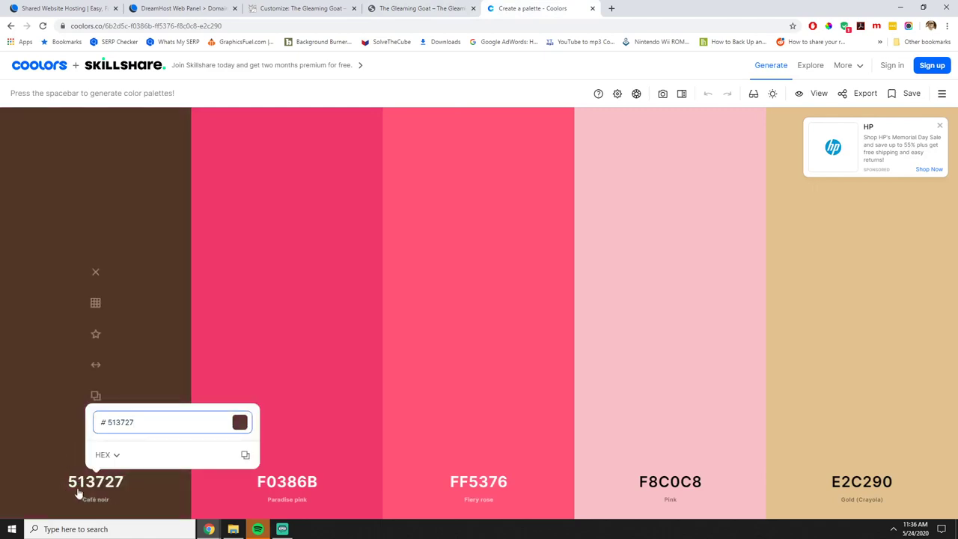
pyautogui.click(110, 452)
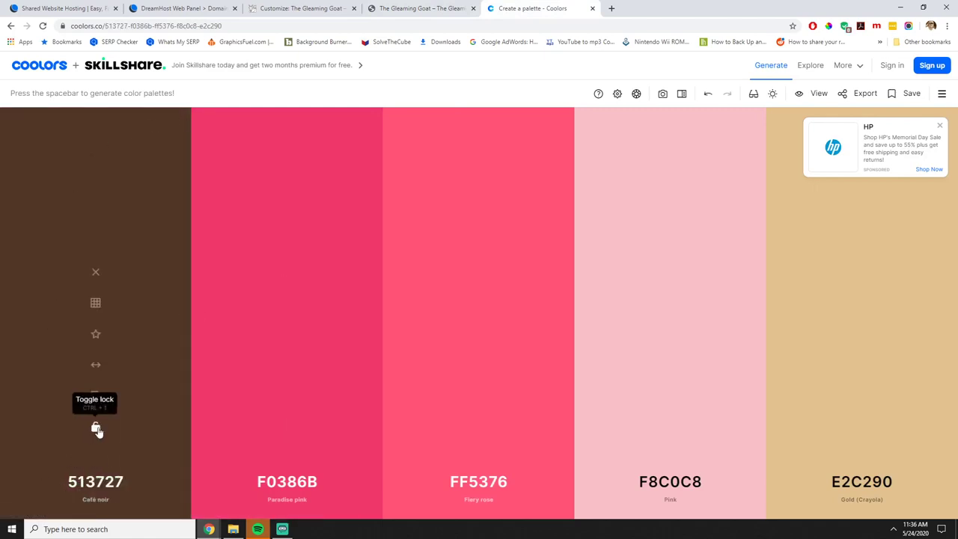
pyautogui.click(95, 426)
# Generate several colour sets around the locked brown 513727.
pyautogui.press('space')
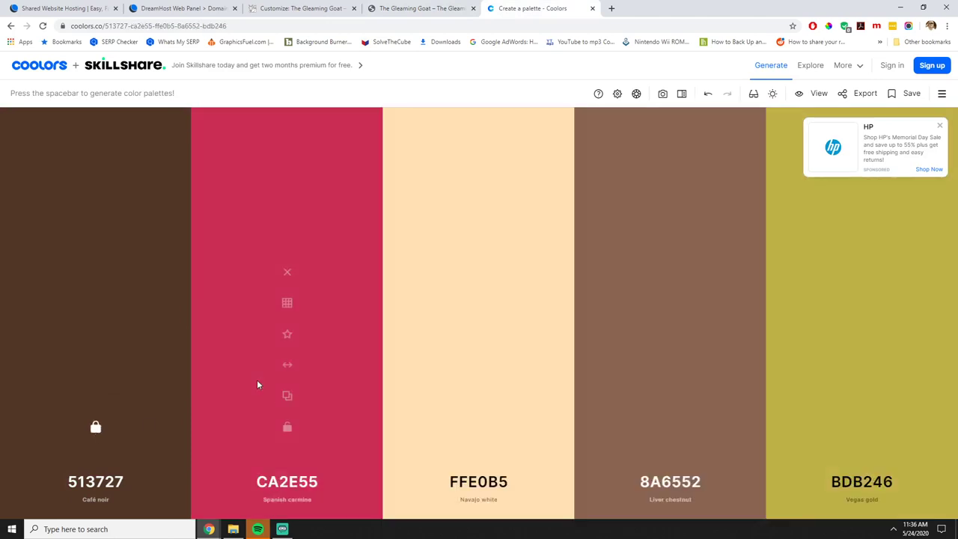
pyautogui.press('space')
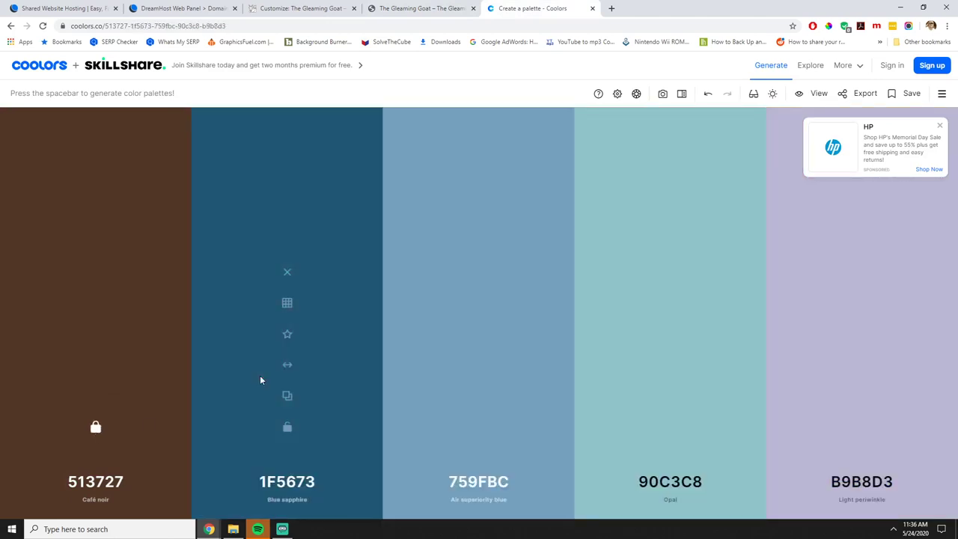
pyautogui.press('space')
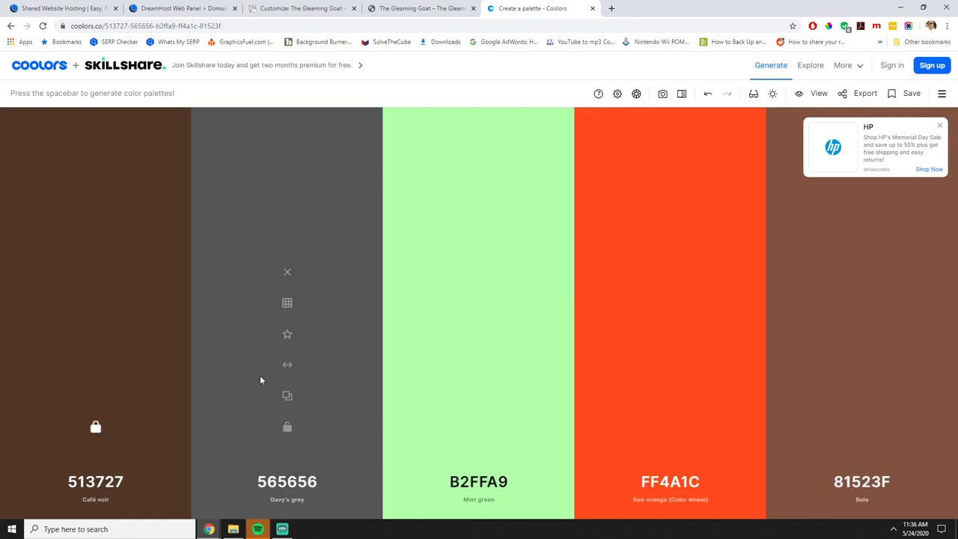
pyautogui.press('space')
pyautogui.press('space')
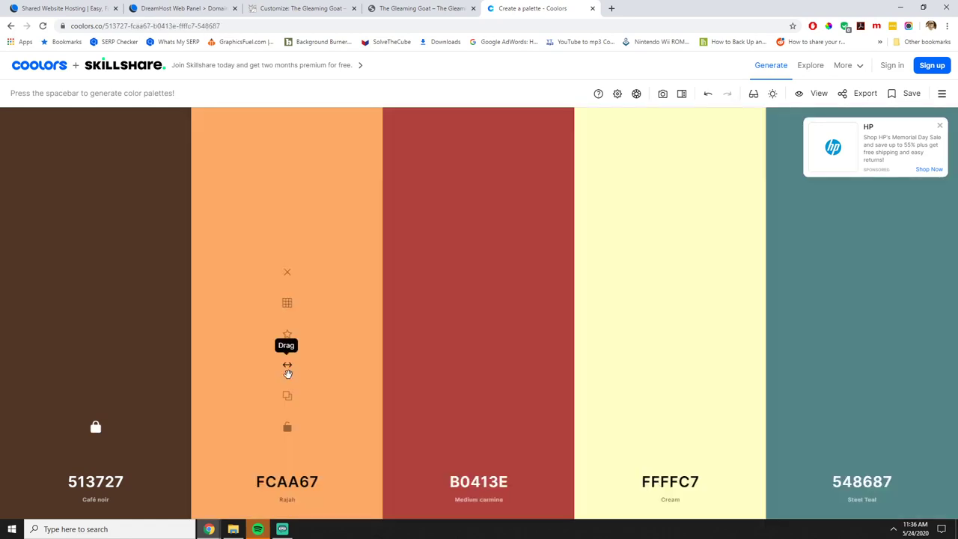
pyautogui.press('space')
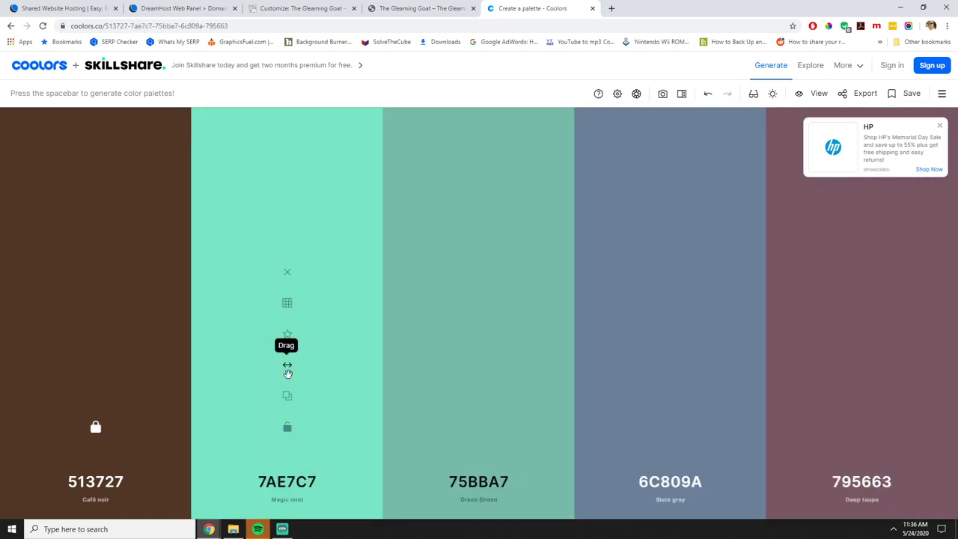
pyautogui.press('space')
pyautogui.press('space')
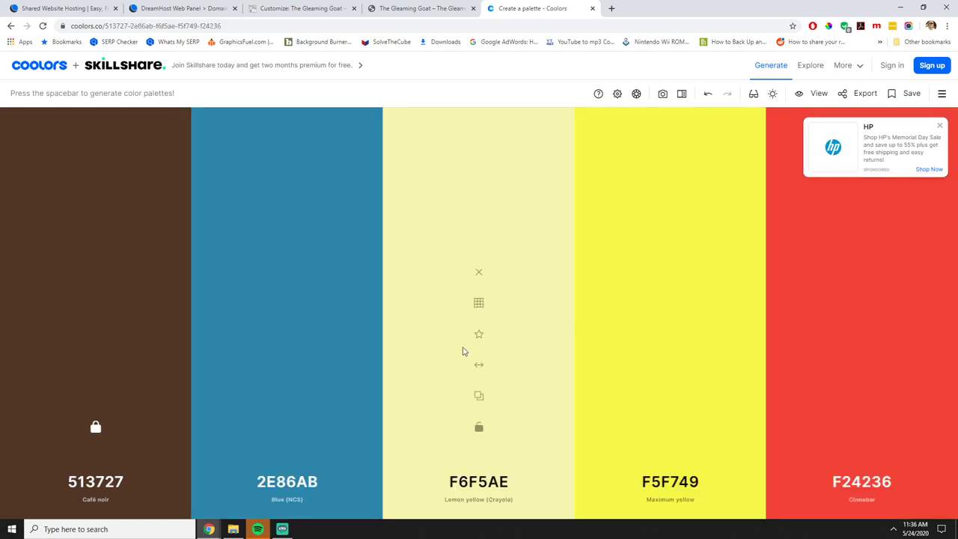
pyautogui.press('space')
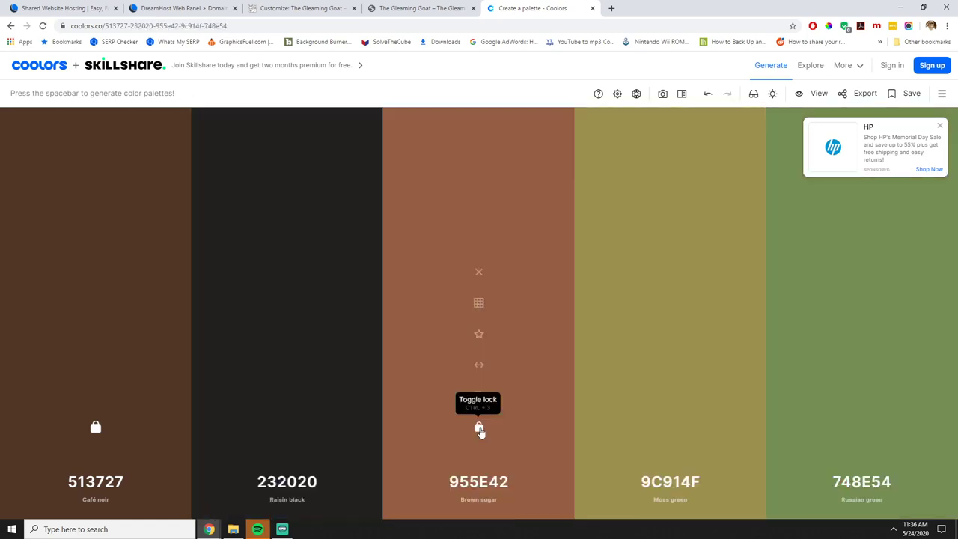
# Lock Raisin black, Mint cream and Buff, then settle on the 493020 brown-grey palette in its own window.
pyautogui.click(286, 430)
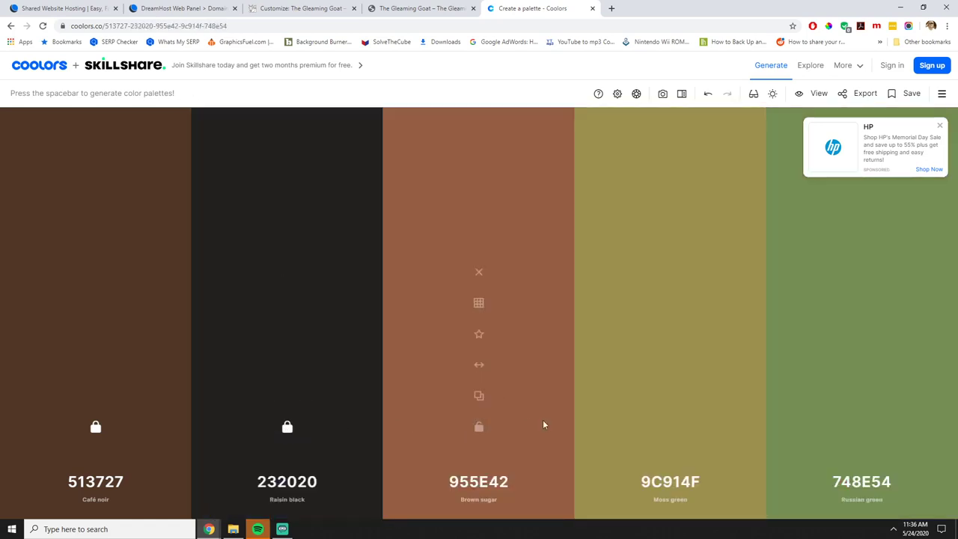
pyautogui.press('space')
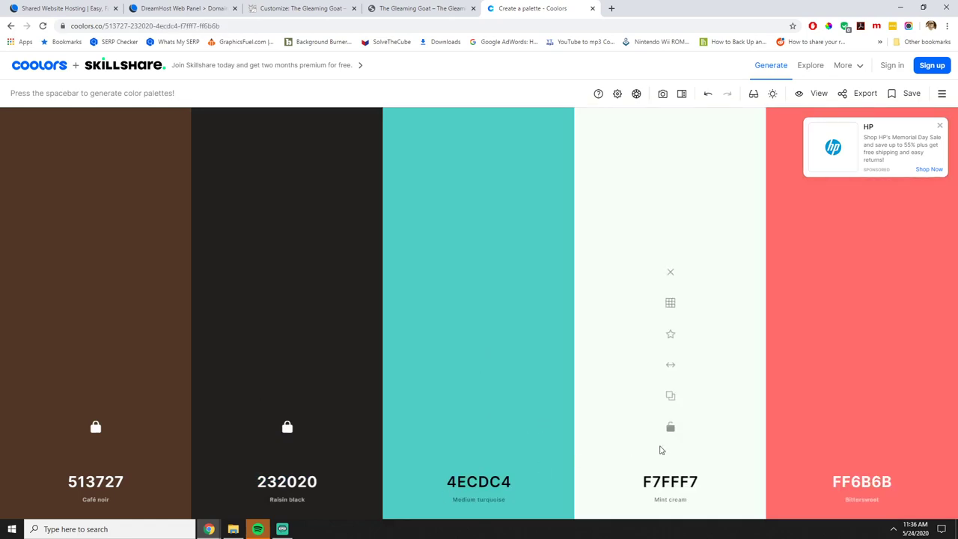
pyautogui.click(669, 427)
pyautogui.press('space')
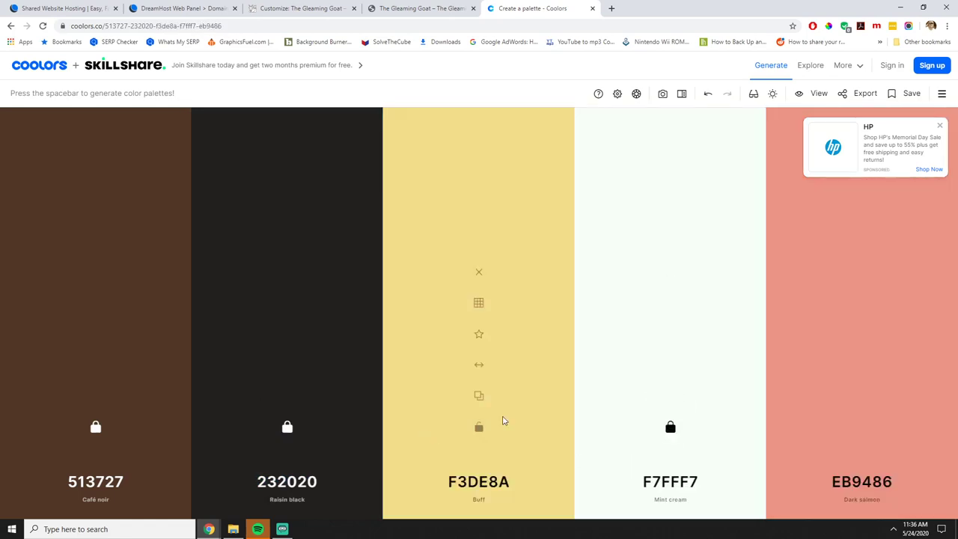
pyautogui.click(479, 427)
pyautogui.press('space')
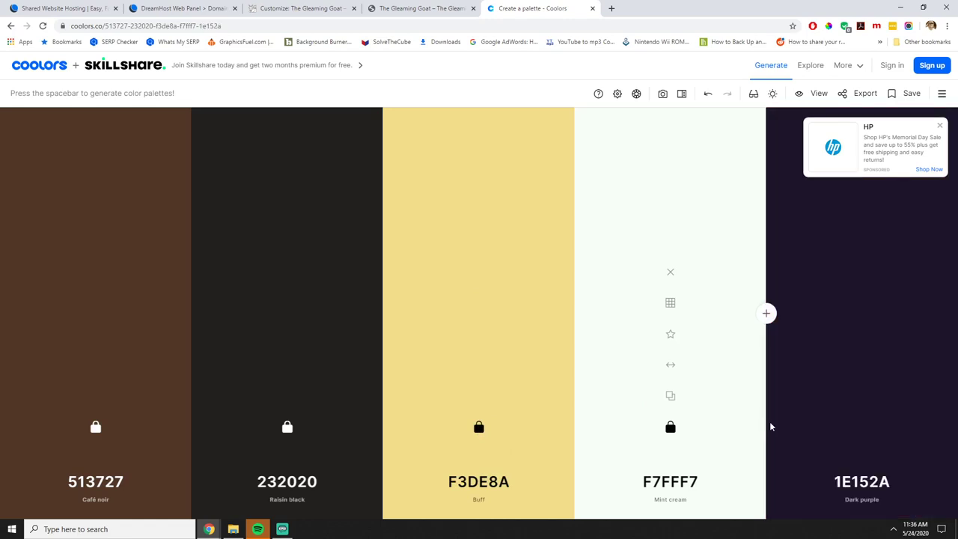
pyautogui.press('space')
pyautogui.press('space')
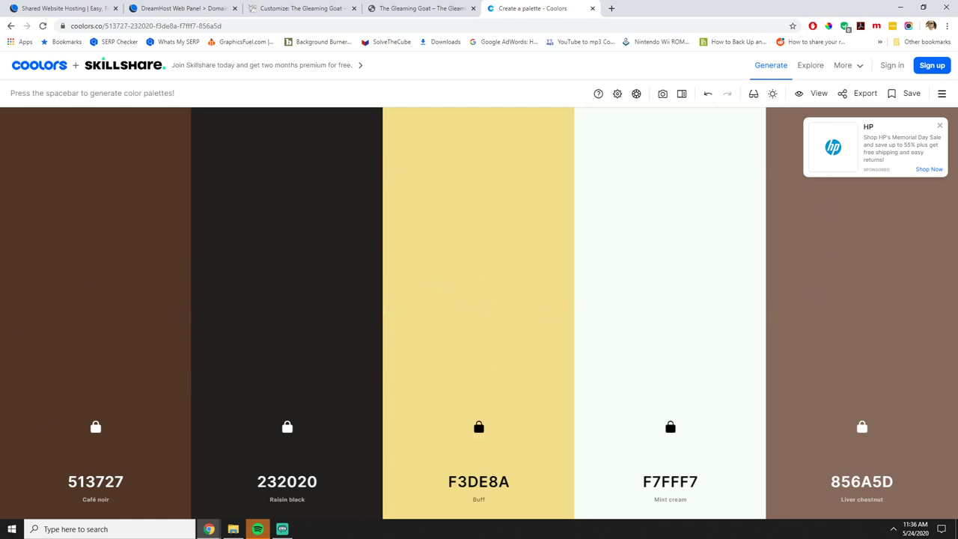
pyautogui.press('space')
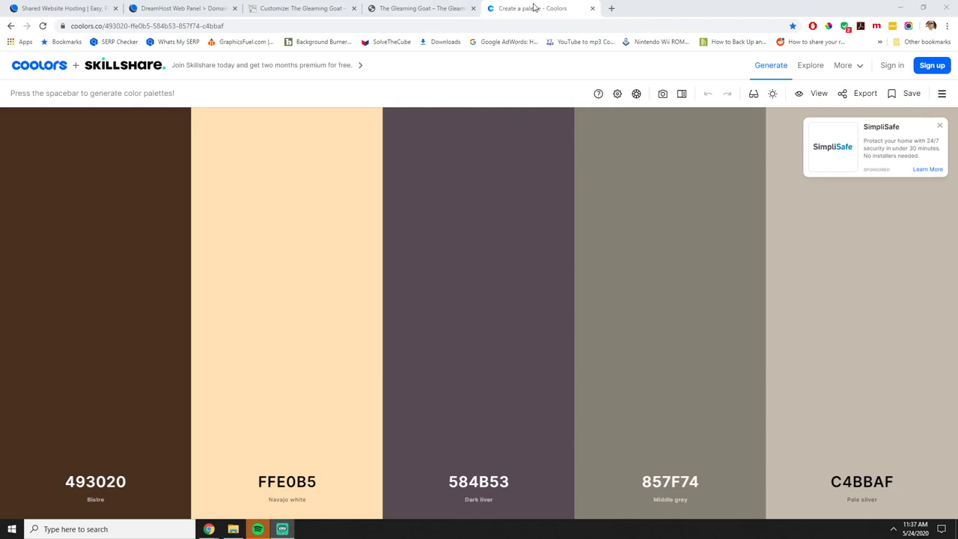
pyautogui.moveTo(539, 8); pyautogui.dragTo(0, 180)
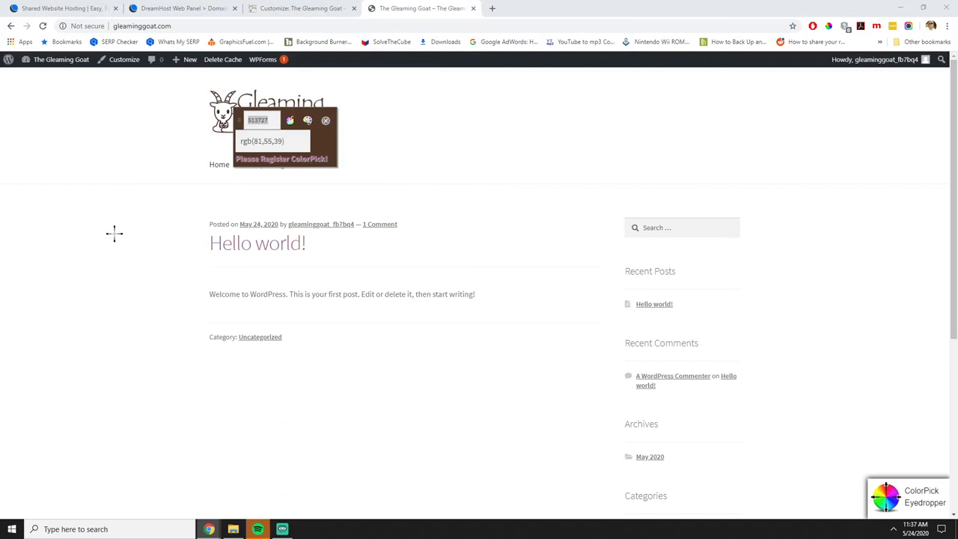
# Dismiss the eyedropper and go to the Customizer's Header section.
pyautogui.click(326, 120)
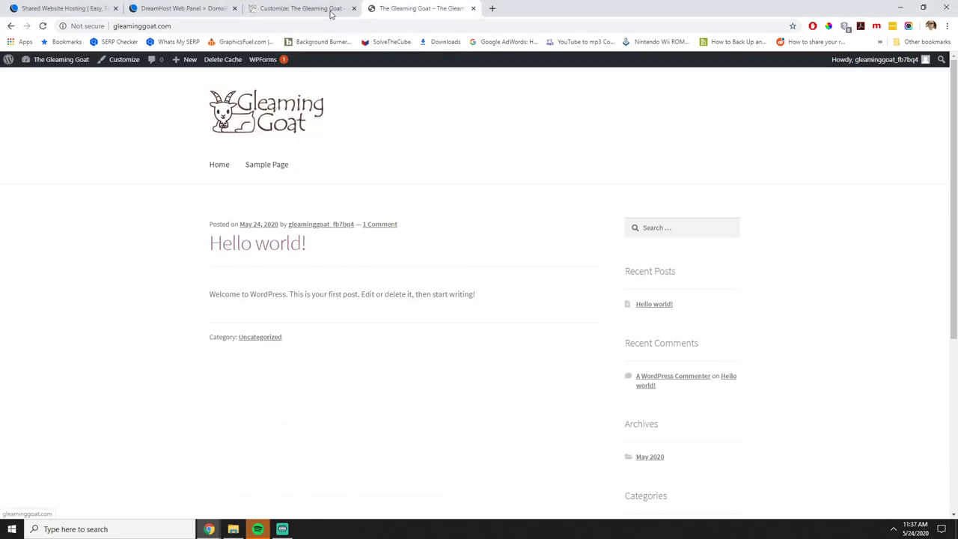
pyautogui.click(330, 12)
pyautogui.click(95, 179)
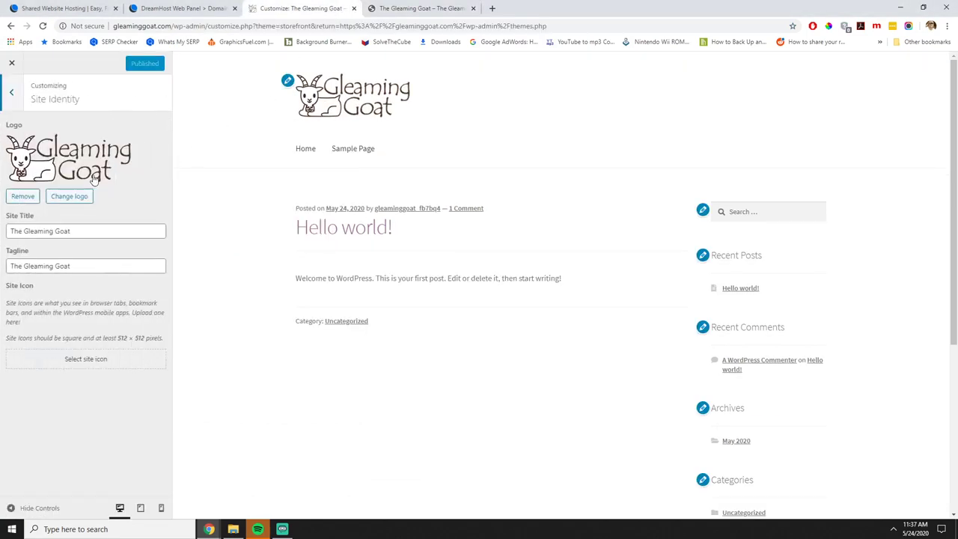
pyautogui.click(12, 95)
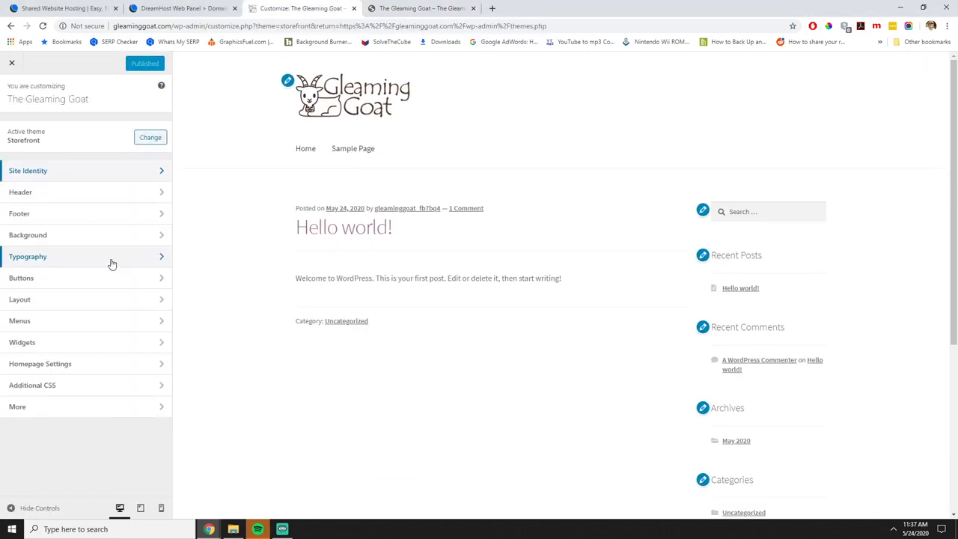
pyautogui.click(81, 199)
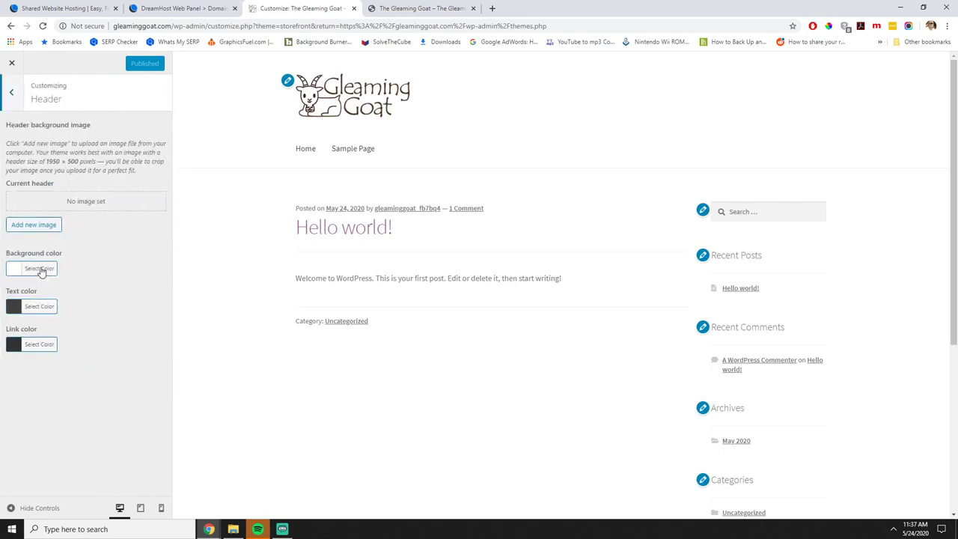
# Set the header text colour to #493020.
pyautogui.click(43, 306)
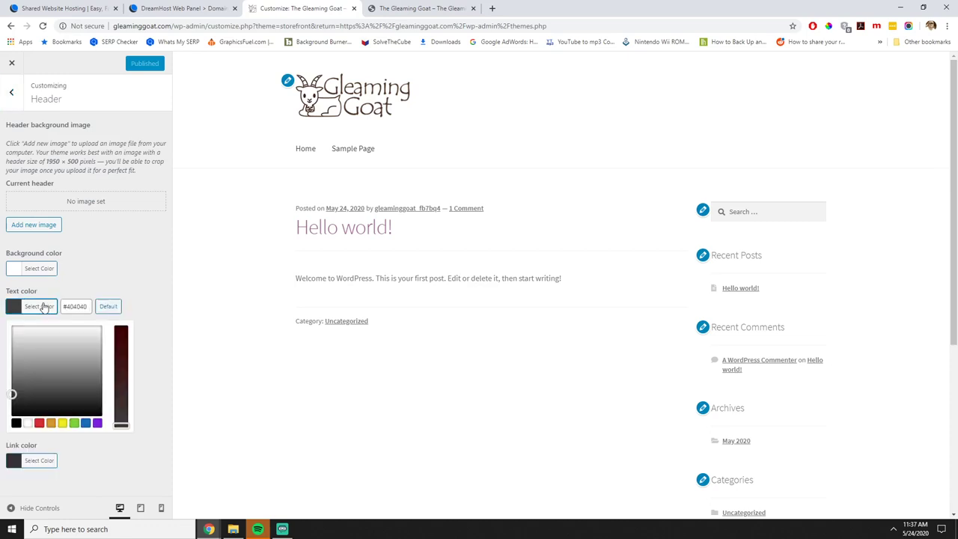
pyautogui.moveTo(86, 307); pyautogui.dragTo(64, 309)
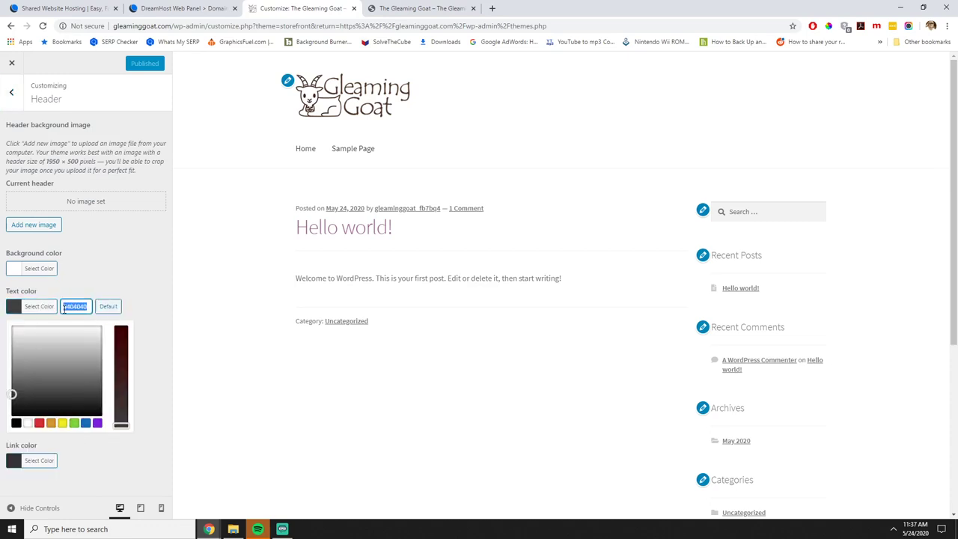
pyautogui.write('e93')
pyautogui.write('020')
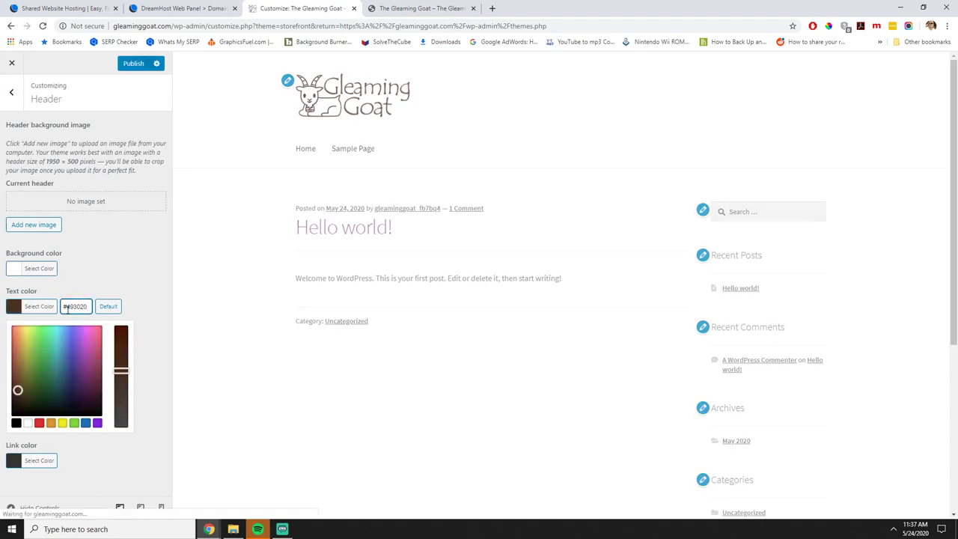
pyautogui.hotkey('ctrl', 'a')
pyautogui.hotkey('ctrl', 'c')
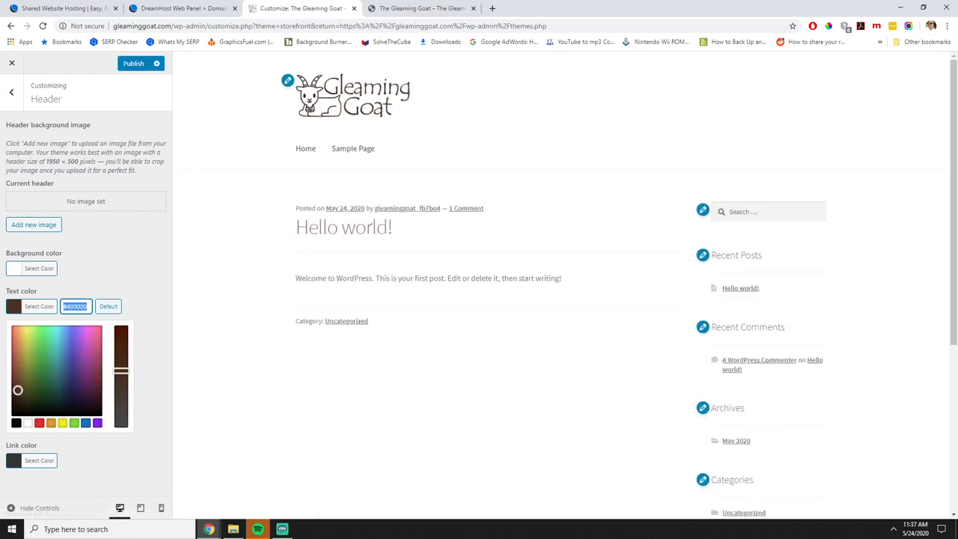
pyautogui.click(157, 249)
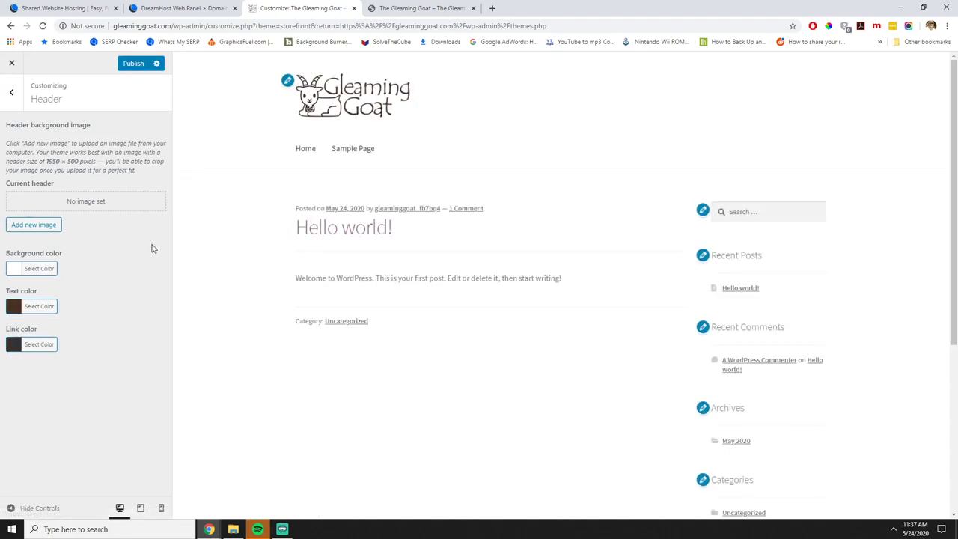
# Paste the same dark brown in as the header link colour.
pyautogui.click(52, 343)
pyautogui.click(88, 345)
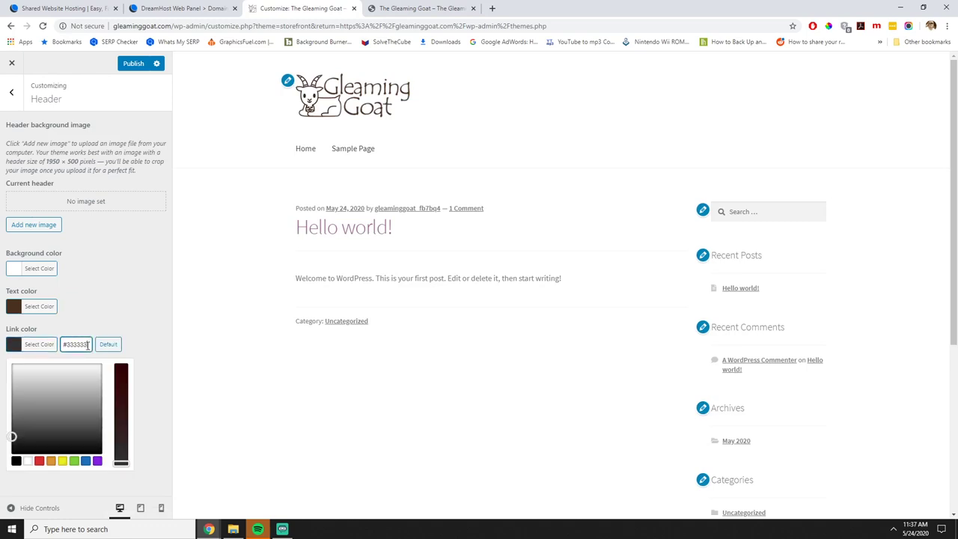
pyautogui.moveTo(84, 344); pyautogui.dragTo(63, 344)
pyautogui.hotkey('ctrl', 'v')
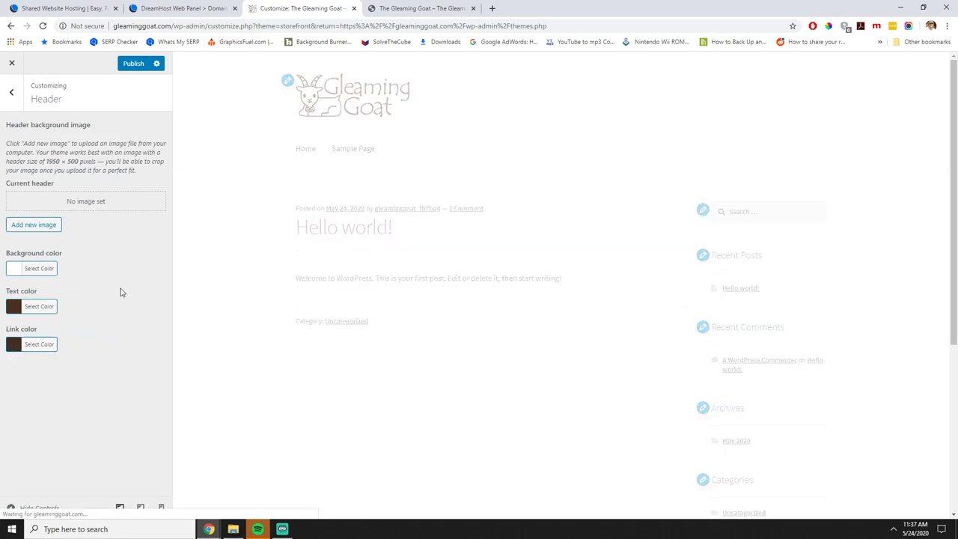
pyautogui.click(121, 291)
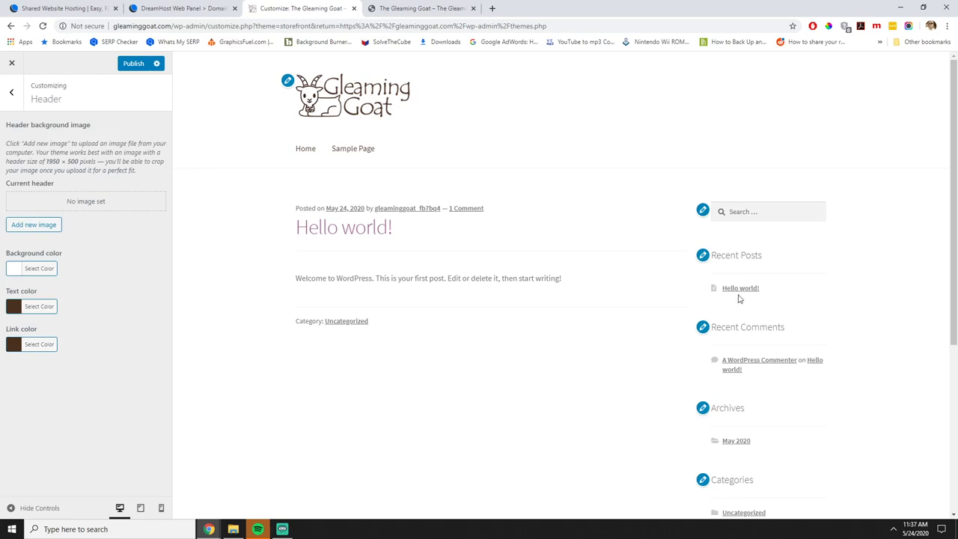
pyautogui.click(11, 92)
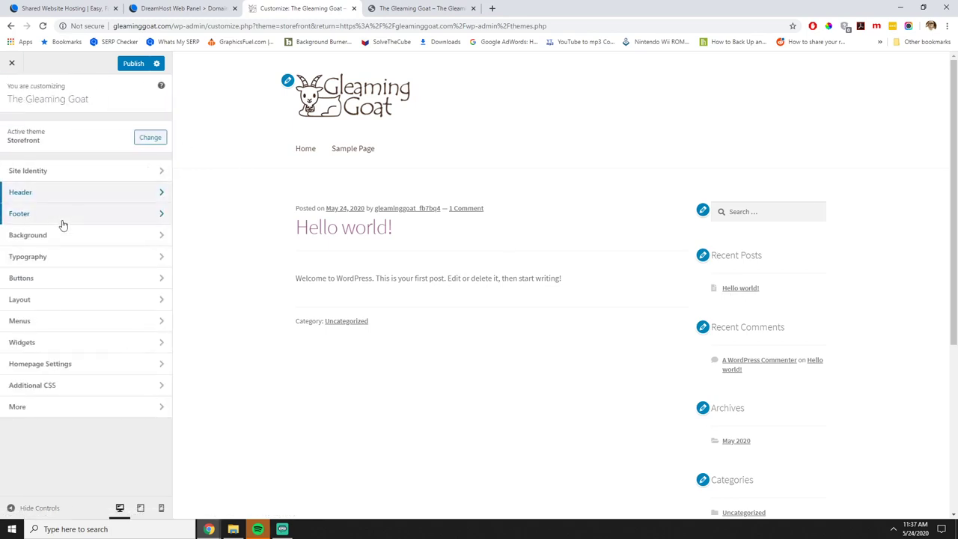
# Set the footer background colour to 867F74.
pyautogui.click(54, 217)
pyautogui.scroll(-4, 451, 358)
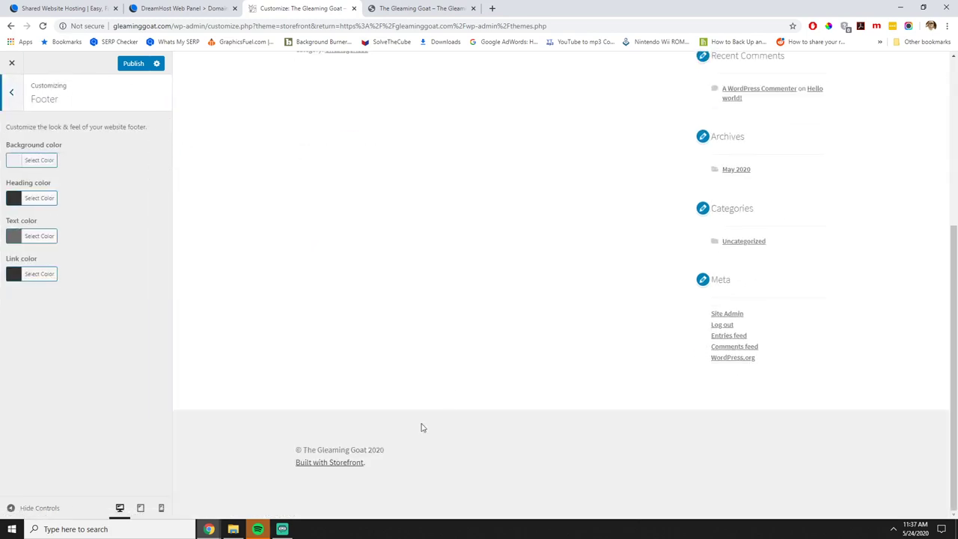
pyautogui.click(40, 162)
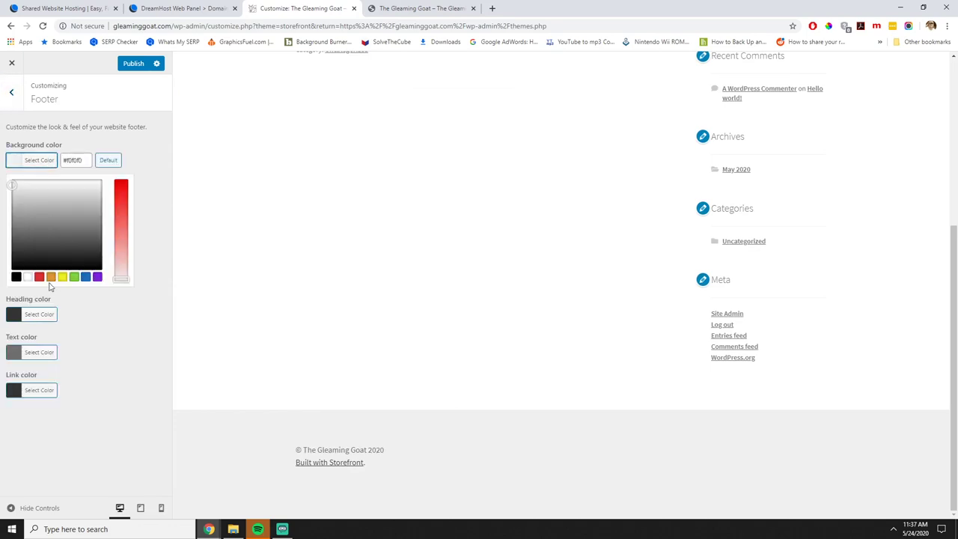
pyautogui.moveTo(83, 160); pyautogui.dragTo(48, 165)
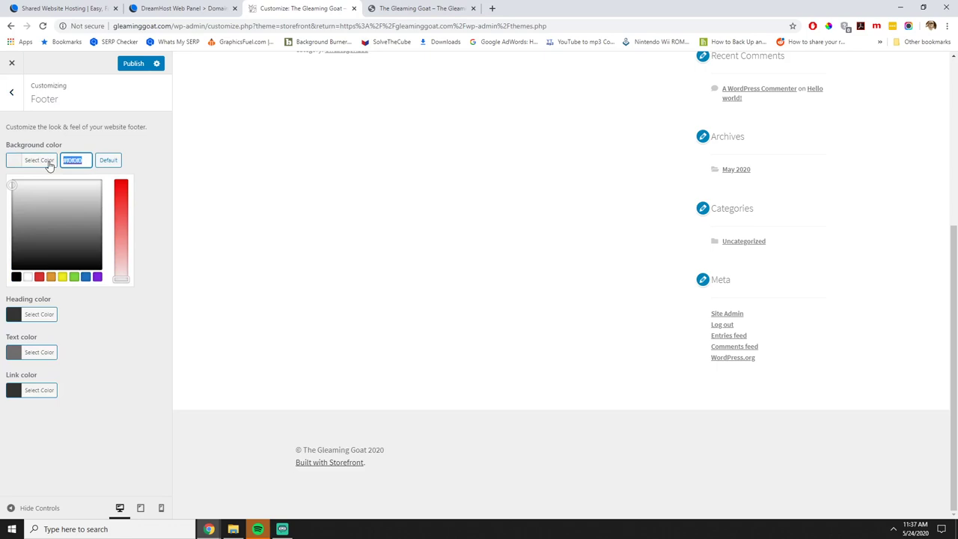
pyautogui.write('867F74')
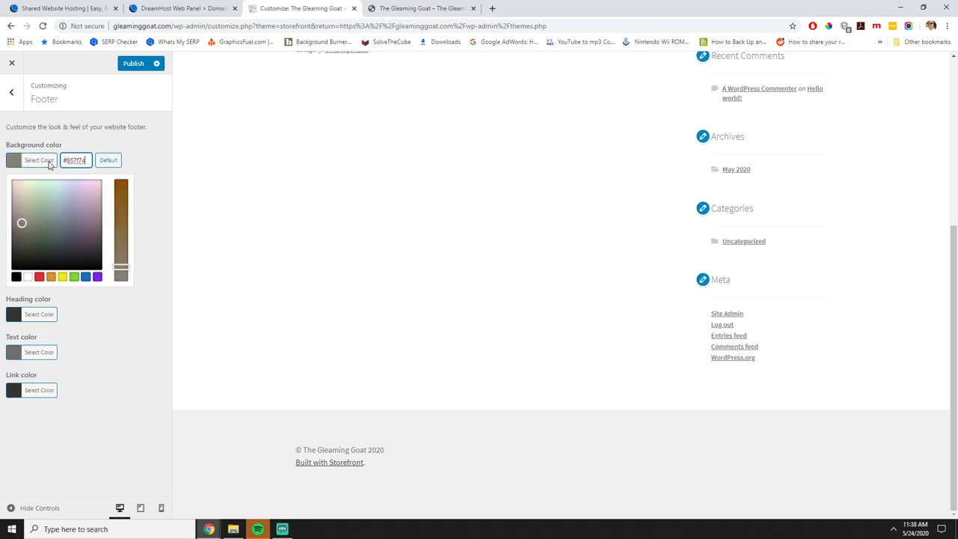
pyautogui.click(89, 339)
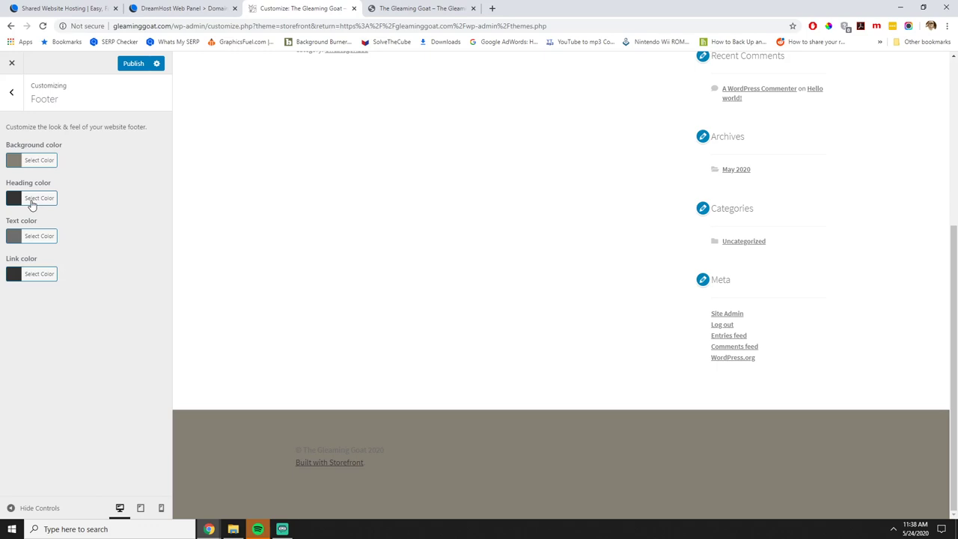
# Make the footer heading colour #493020.
pyautogui.click(32, 199)
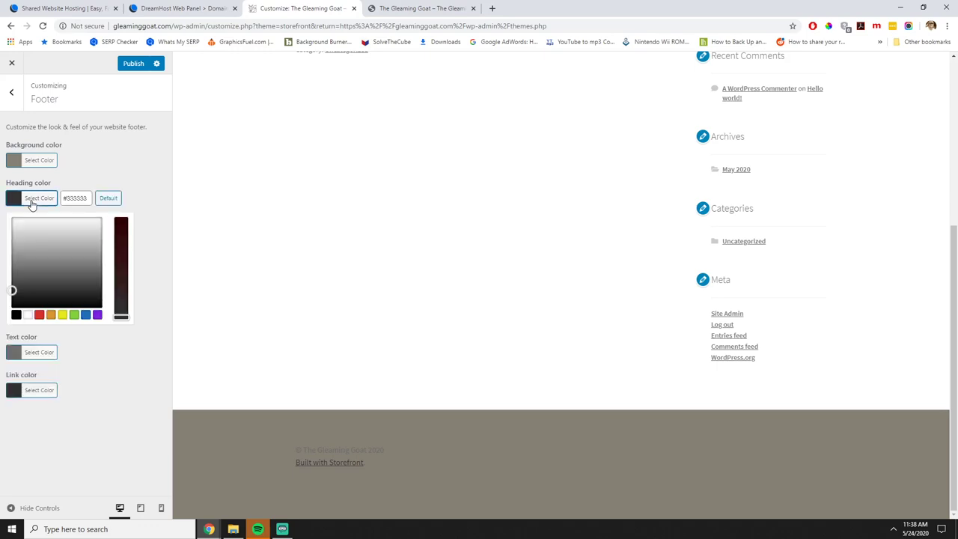
pyautogui.click(88, 199)
pyautogui.hotkey('ctrl', 'a')
pyautogui.hotkey('ctrl', 'v')
pyautogui.click(146, 171)
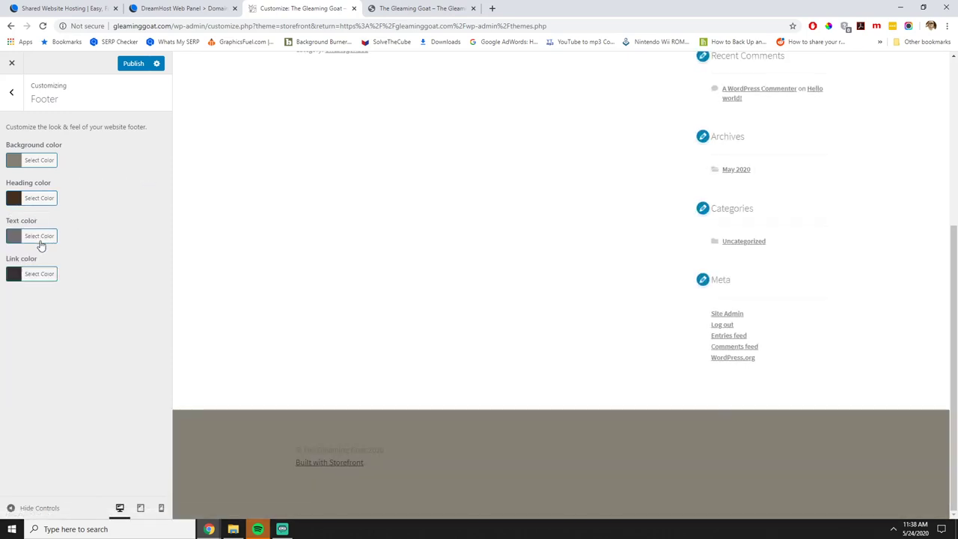
# Set the footer text colour to beige #C4BBAF.
pyautogui.click(40, 241)
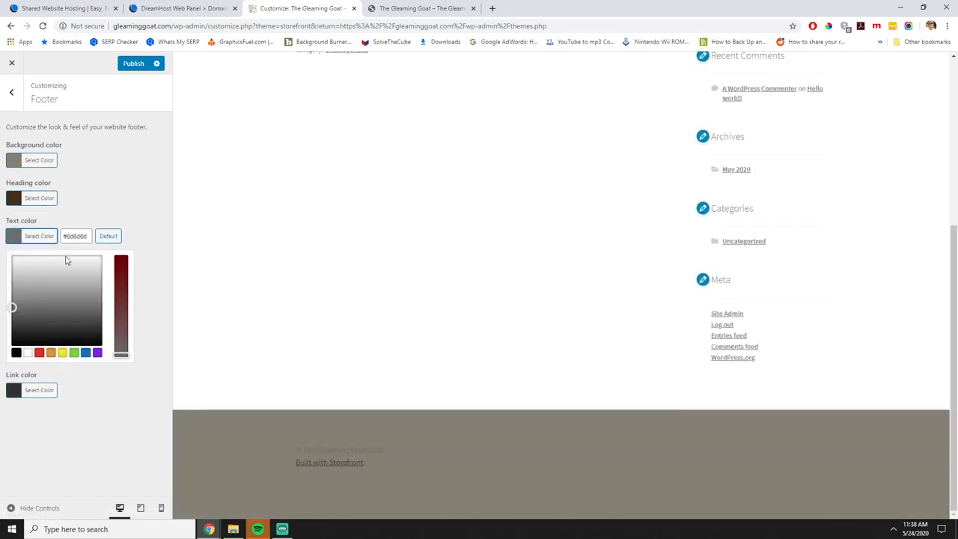
pyautogui.click(86, 235)
pyautogui.hotkey('ctrl', 'a')
pyautogui.click(5, 230)
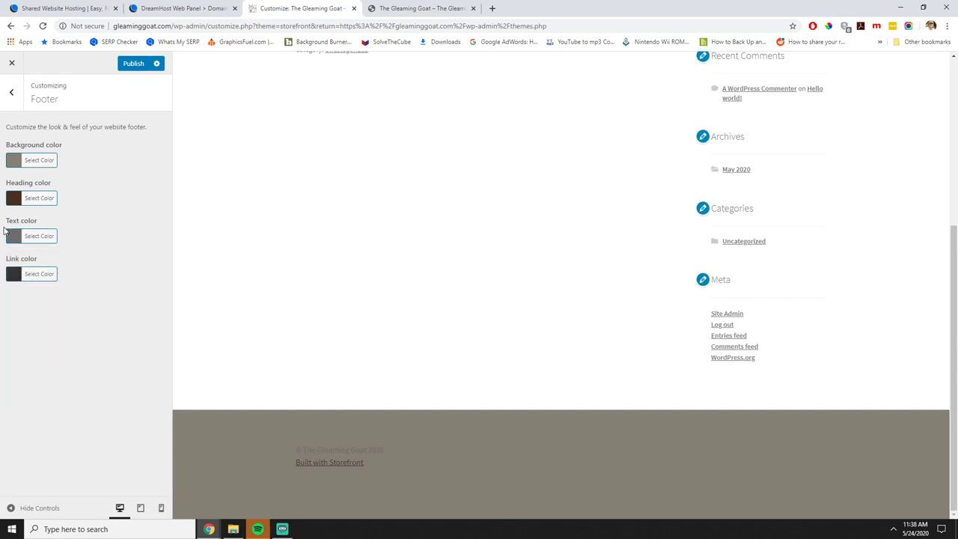
pyautogui.click(43, 236)
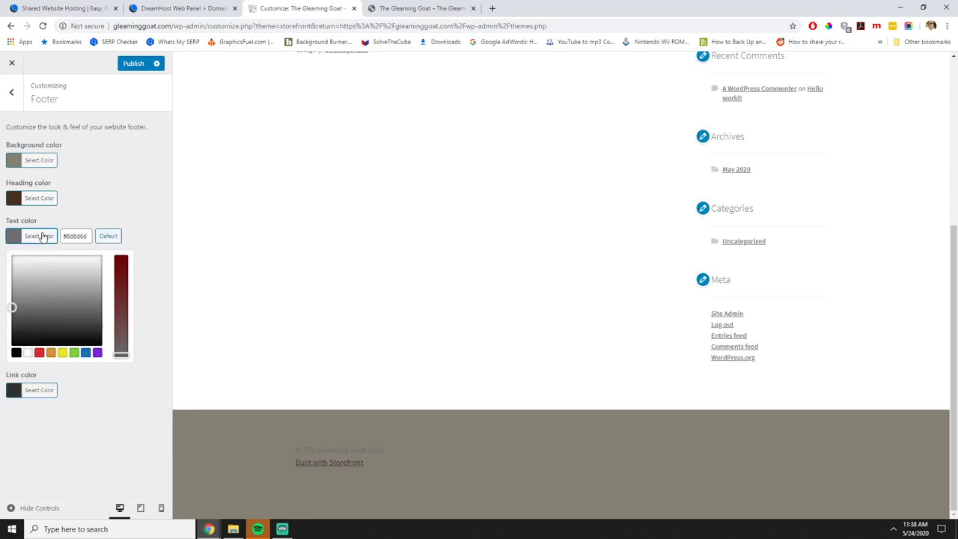
pyautogui.click(86, 236)
pyautogui.hotkey('ctrl', 'a')
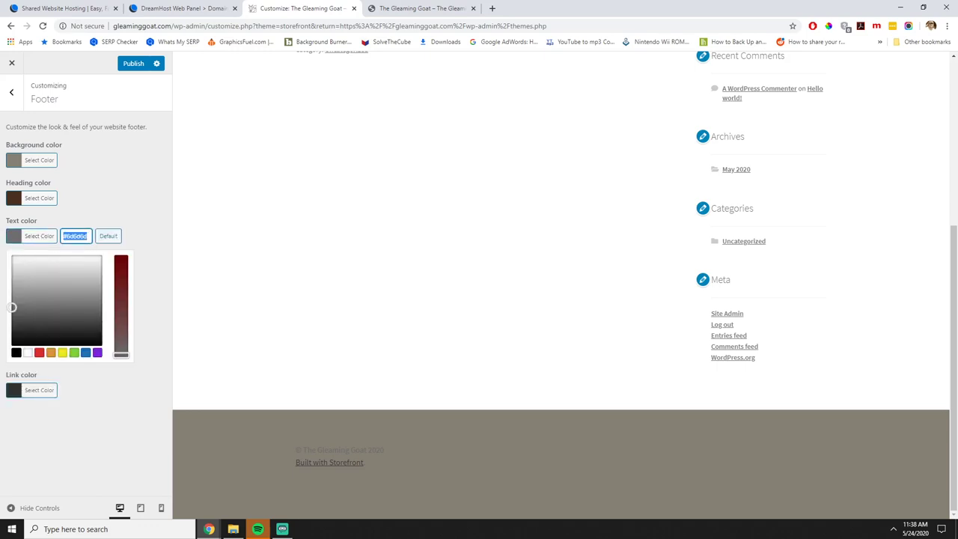
pyautogui.write('#C4BBAF')
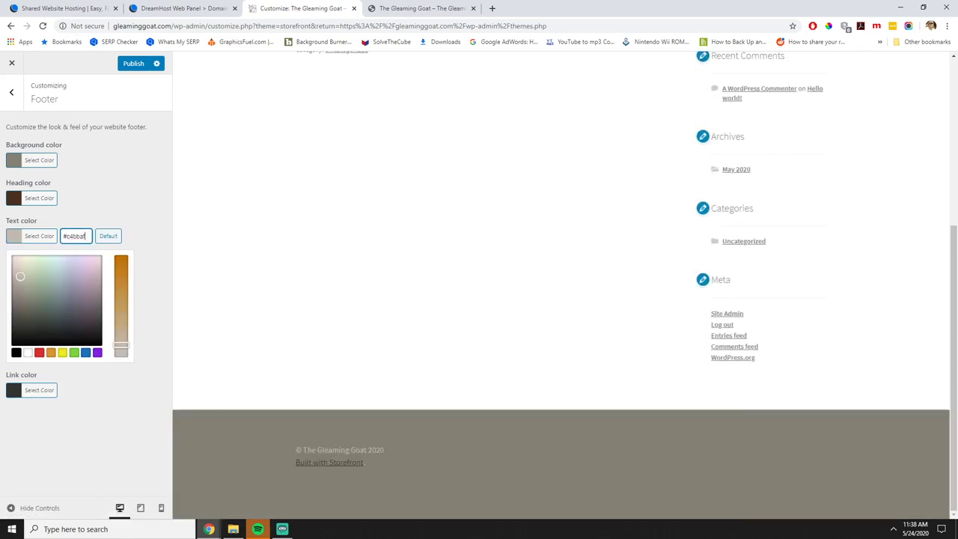
pyautogui.click(68, 393)
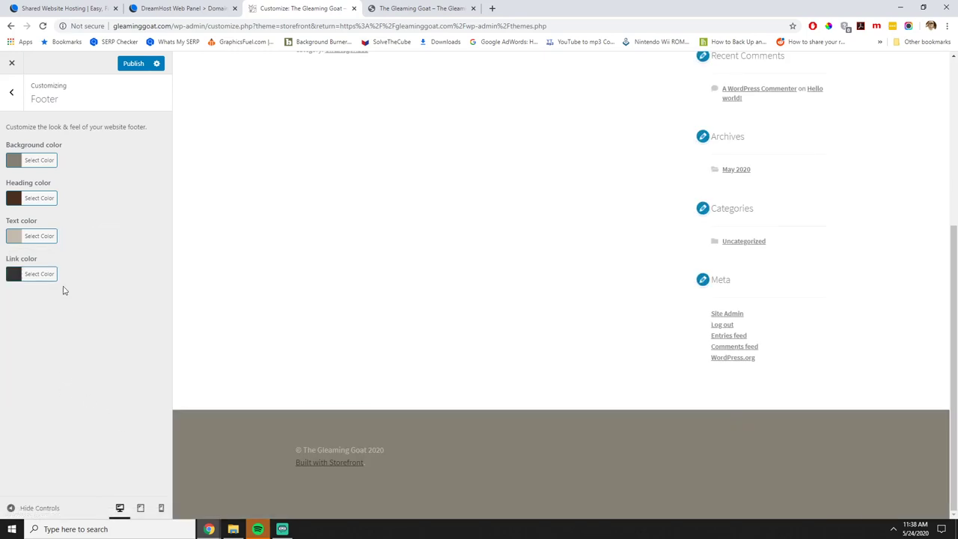
# Set the footer link colour to beige #C4BBAA.
pyautogui.click(37, 273)
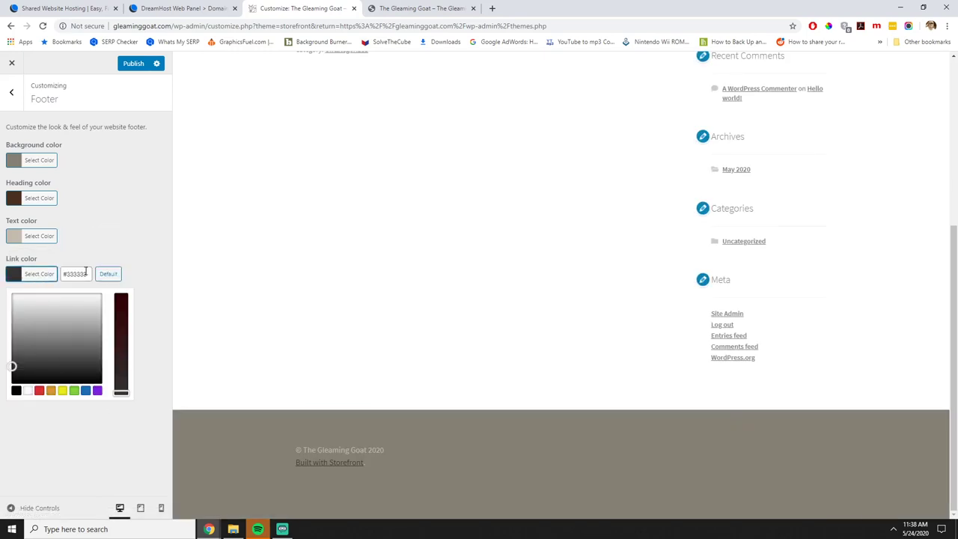
pyautogui.moveTo(86, 272); pyautogui.dragTo(62, 275)
pyautogui.write('#C4BBAA')
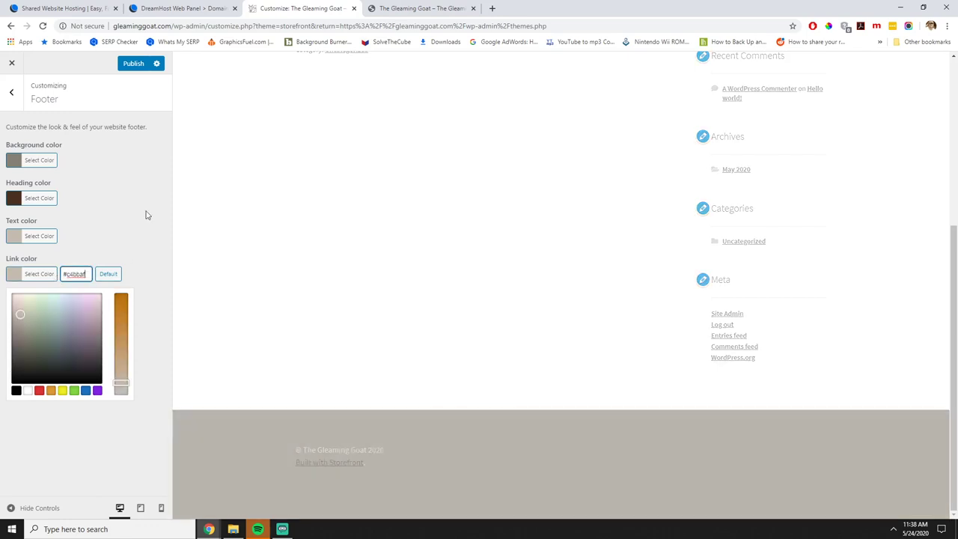
pyautogui.click(145, 214)
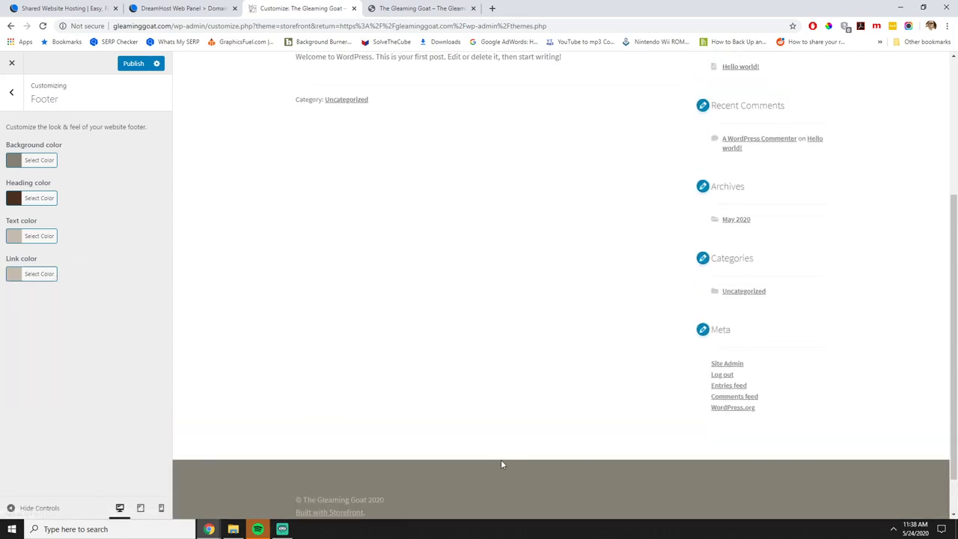
# Change the footer background to grey-brown 857F74 and publish.
pyautogui.click(39, 161)
pyautogui.moveTo(120, 267); pyautogui.dragTo(121, 260)
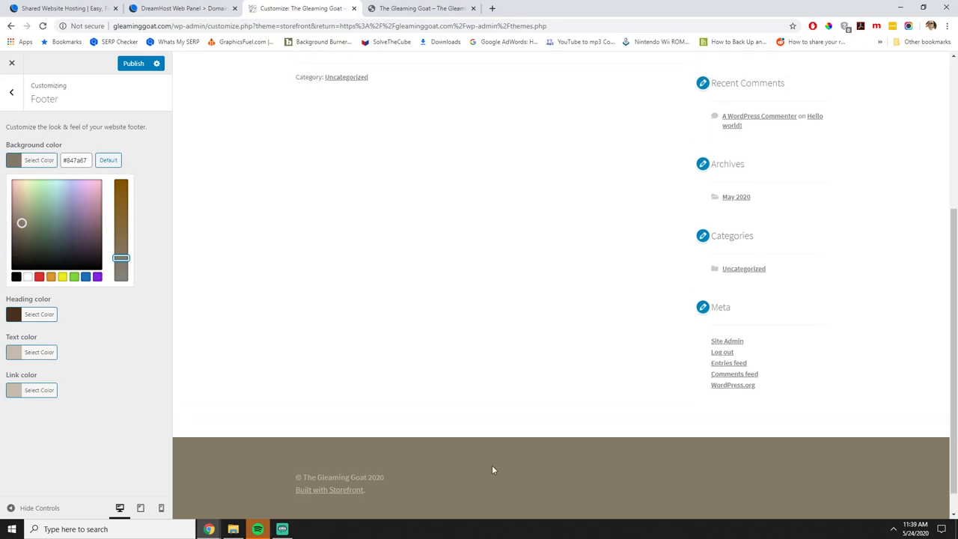
pyautogui.moveTo(121, 256); pyautogui.dragTo(121, 246)
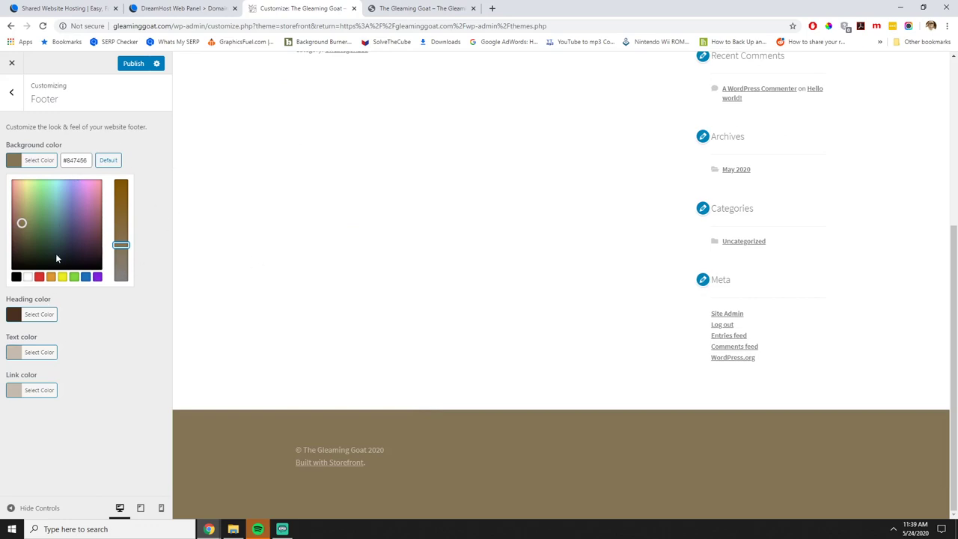
pyautogui.tripleClick(80, 162)
pyautogui.write('85')
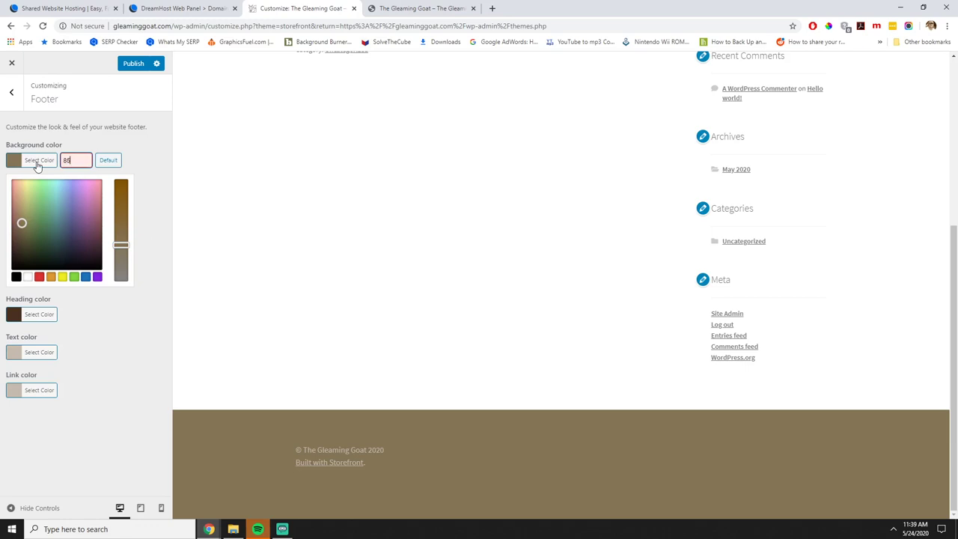
pyautogui.write('7F74')
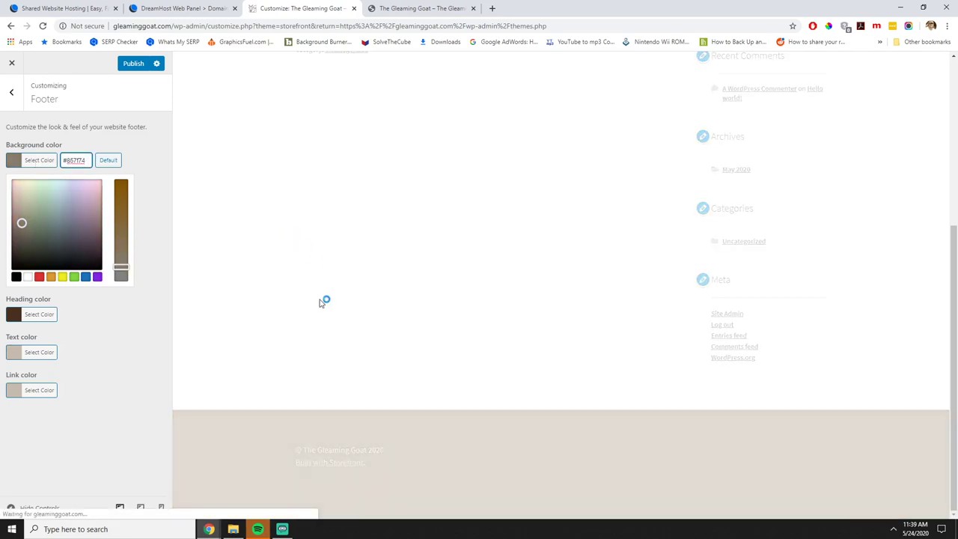
pyautogui.click(136, 65)
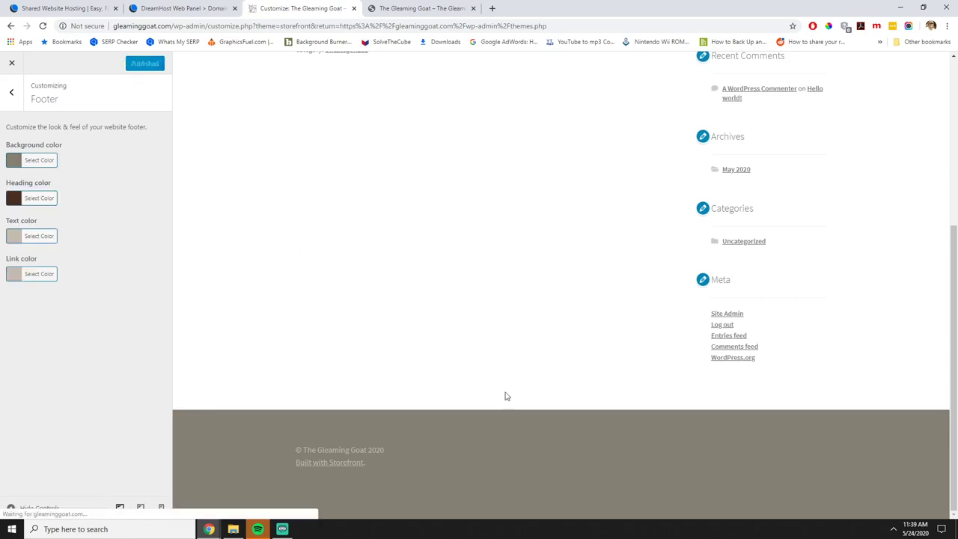
# Switch footer text and links to white and publish again.
pyautogui.click(34, 238)
pyautogui.click(28, 353)
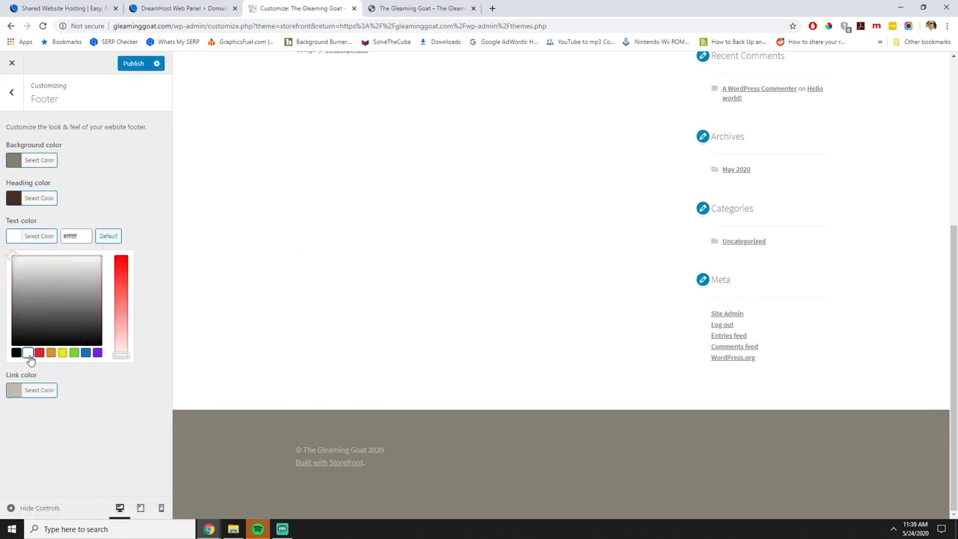
pyautogui.click(54, 275)
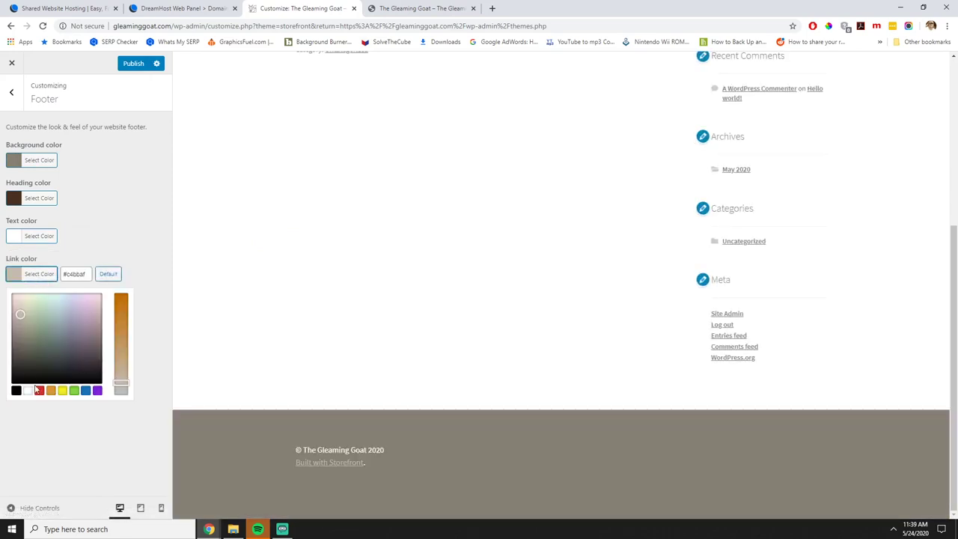
pyautogui.click(28, 390)
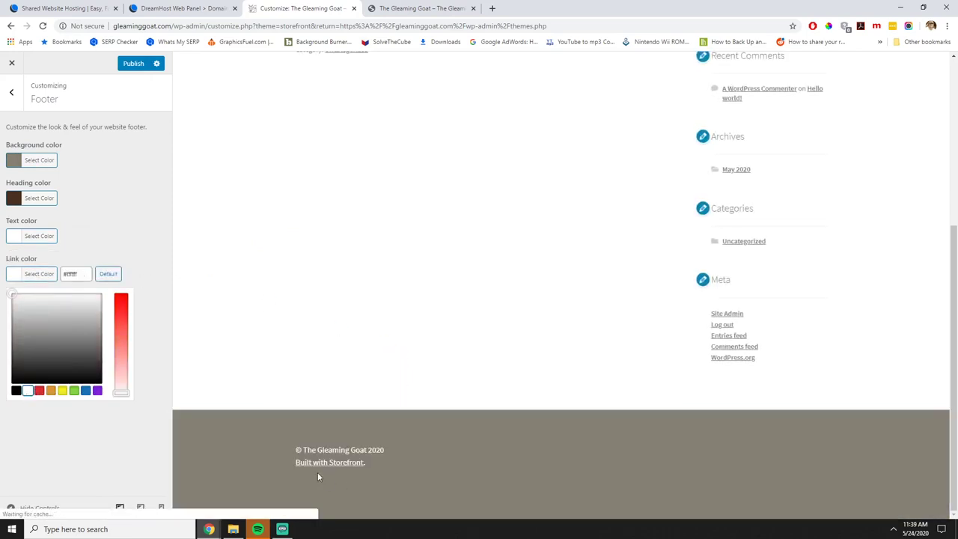
pyautogui.click(133, 64)
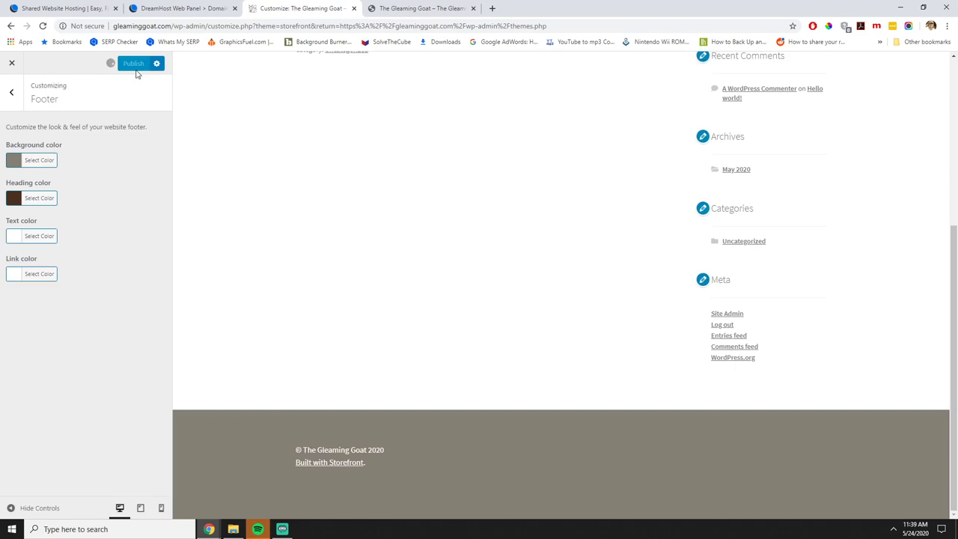
# Try a red site background, then reset it to white #ffffff.
pyautogui.click(14, 94)
pyautogui.click(56, 234)
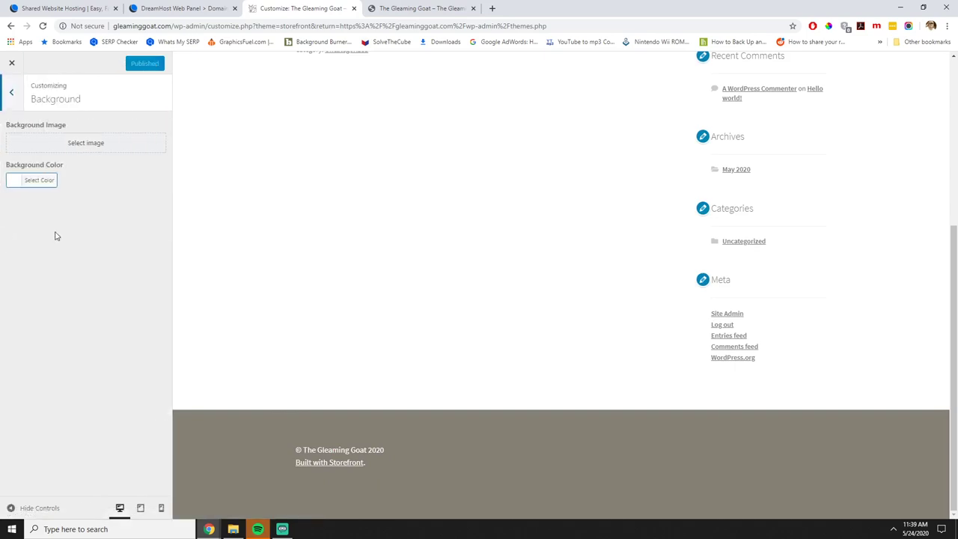
pyautogui.click(39, 179)
pyautogui.moveTo(116, 229); pyautogui.dragTo(121, 208)
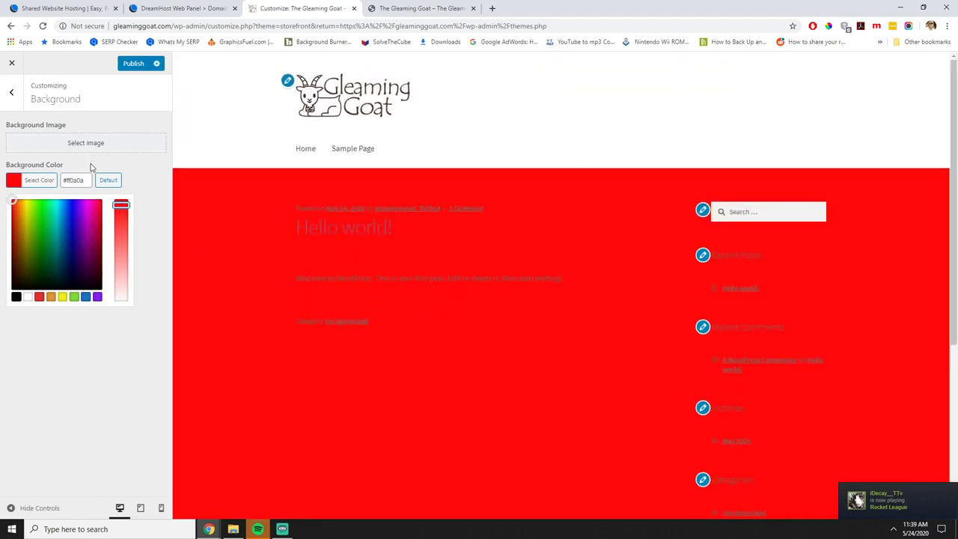
pyautogui.click(27, 297)
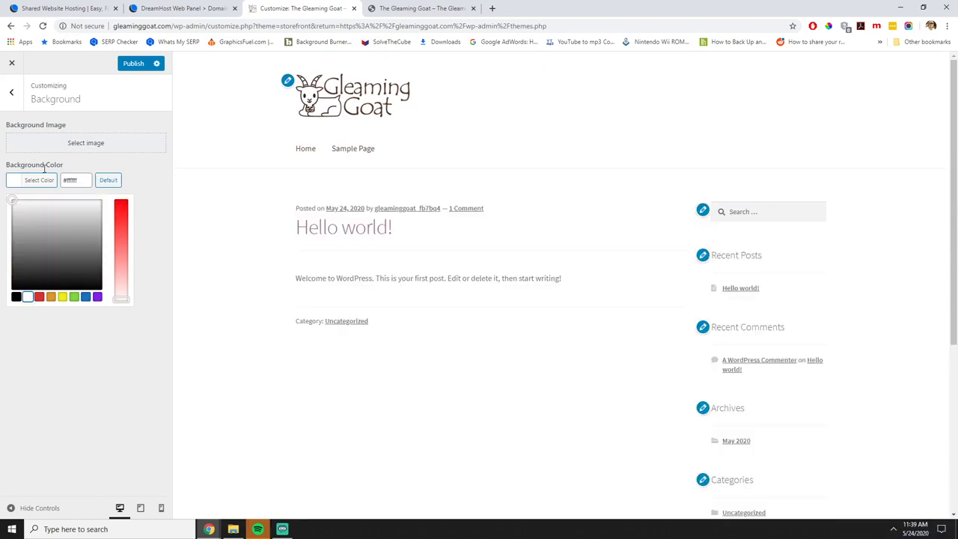
pyautogui.click(11, 92)
# Set the typography heading colour to #584b53.
pyautogui.click(42, 257)
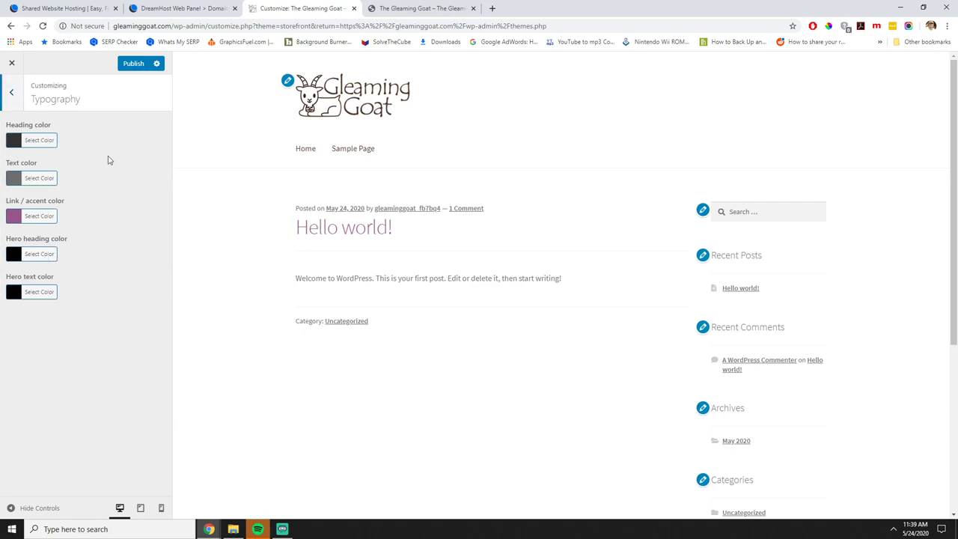
pyautogui.scroll(-2, 489, 263)
pyautogui.scroll(2, 485, 263)
pyautogui.click(40, 141)
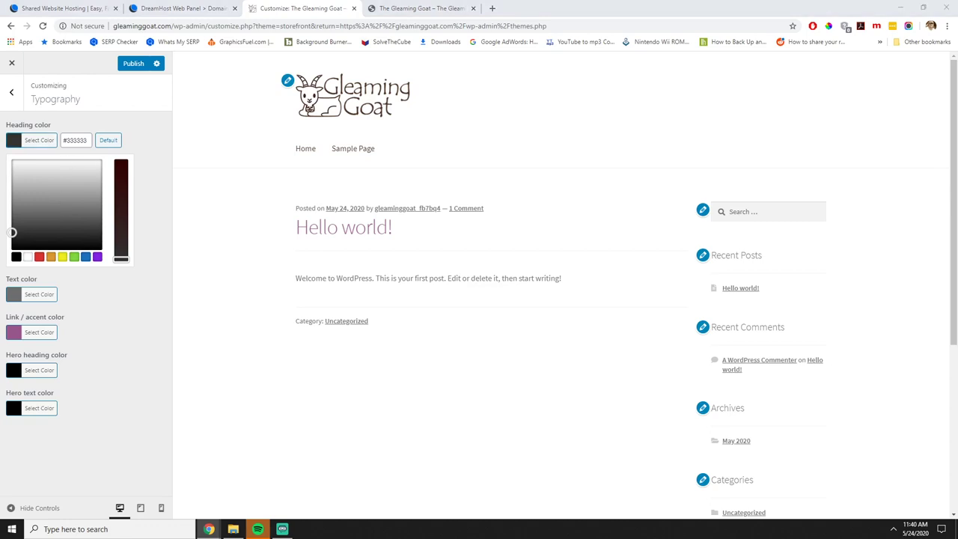
pyautogui.tripleClick(82, 141)
pyautogui.write('#584b53')
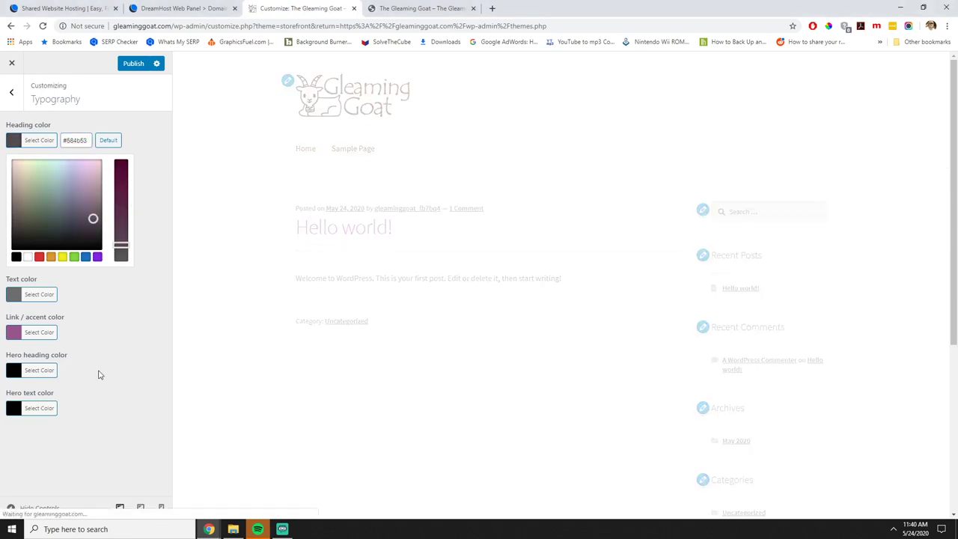
pyautogui.click(97, 374)
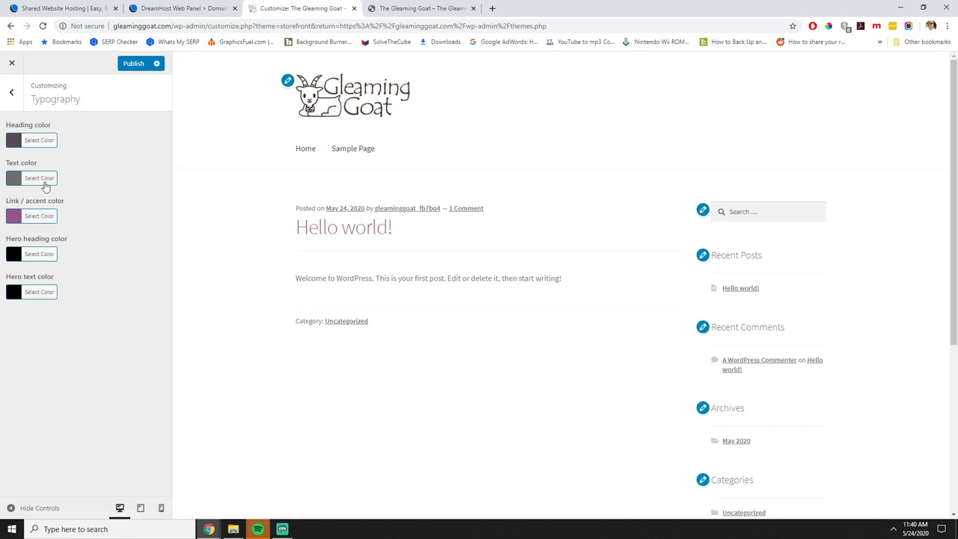
# Set the body text colour to dark brown #493000.
pyautogui.click(42, 180)
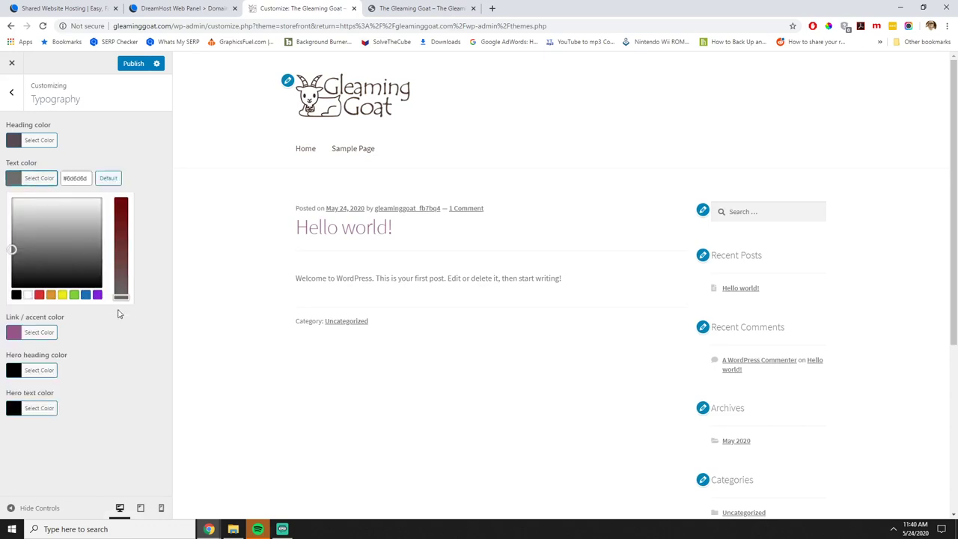
pyautogui.tripleClick(89, 178)
pyautogui.moveTo(89, 178); pyautogui.dragTo(65, 181)
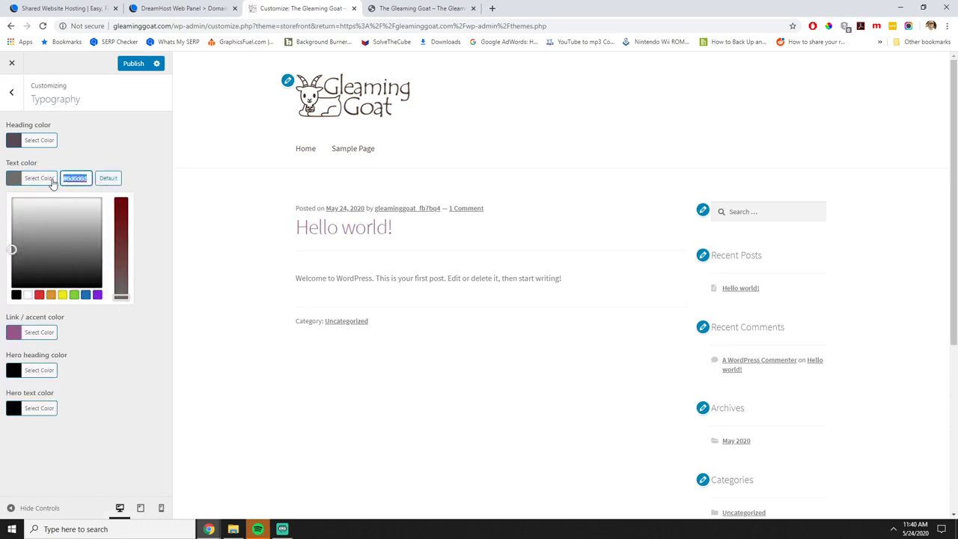
pyautogui.write('#493')
pyautogui.write('000')
pyautogui.click(102, 325)
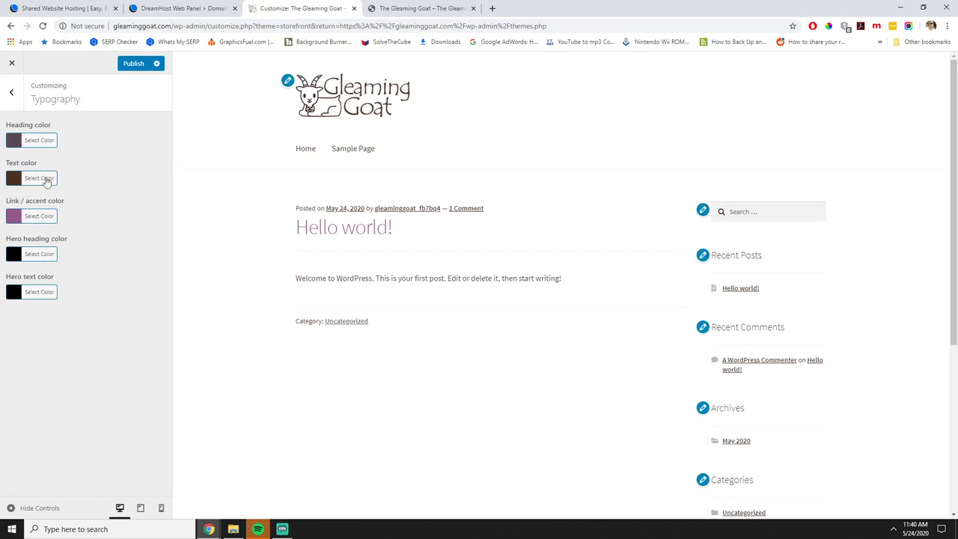
# Copy the heading's #584b53 into the link / accent colour and publish.
pyautogui.click(42, 140)
pyautogui.moveTo(88, 140); pyautogui.dragTo(36, 143)
pyautogui.hotkey('ctrl', 'c')
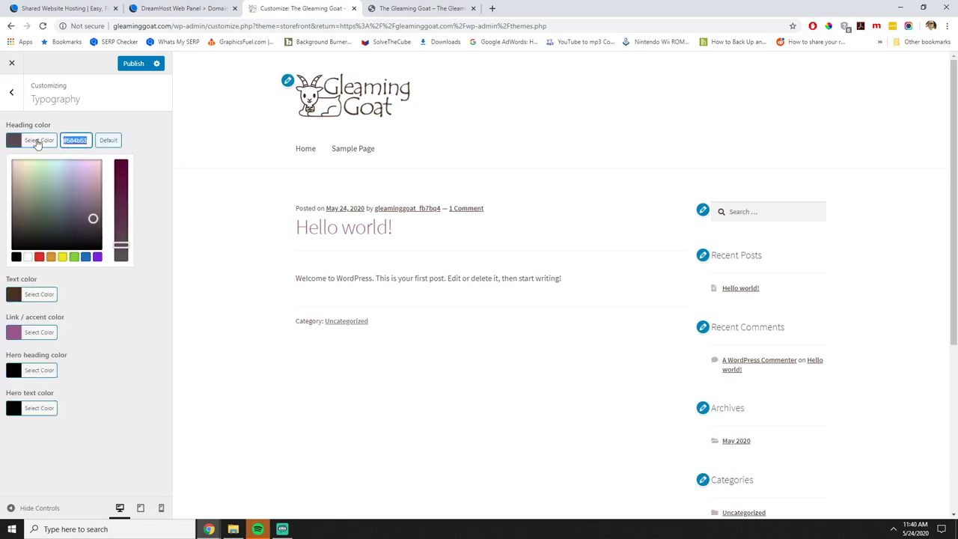
pyautogui.click(101, 306)
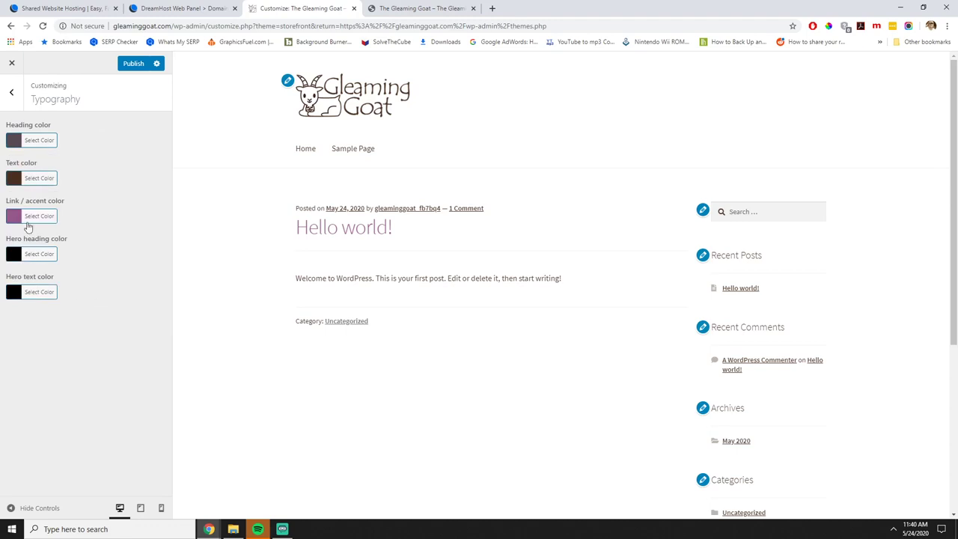
pyautogui.click(33, 216)
pyautogui.moveTo(92, 216); pyautogui.dragTo(63, 216)
pyautogui.hotkey('ctrl', 'v')
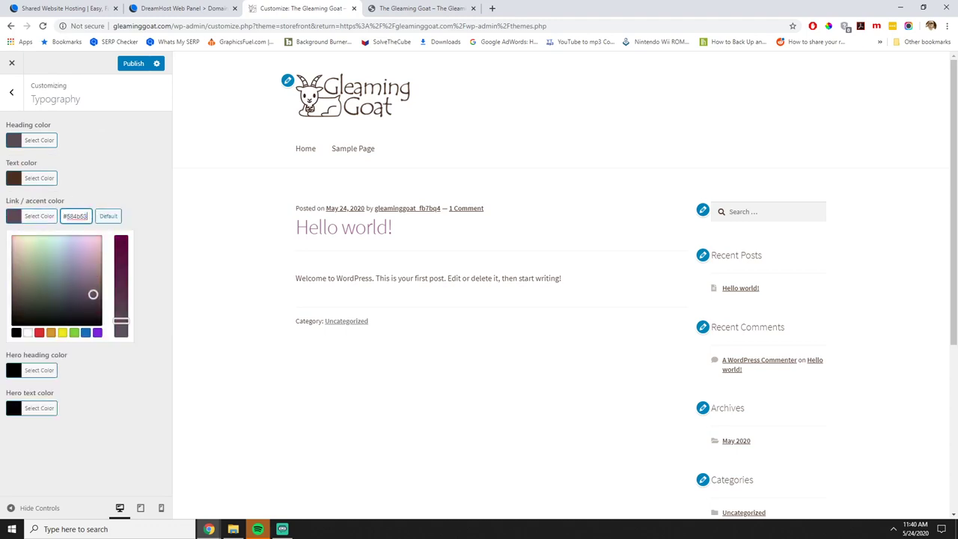
pyautogui.hotkey('alt', 'Tab')
pyautogui.moveTo(322, 79); pyautogui.dragTo(644, 43)
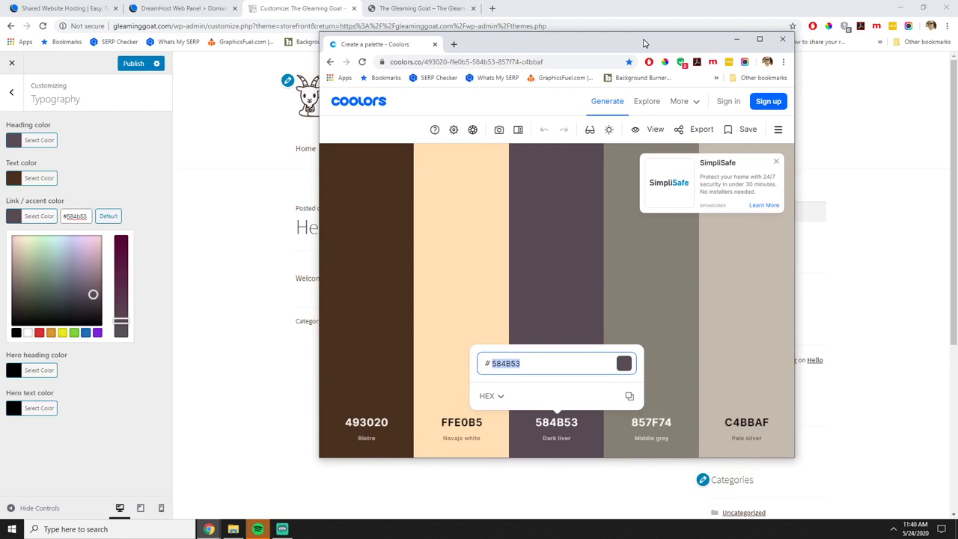
pyautogui.click(736, 38)
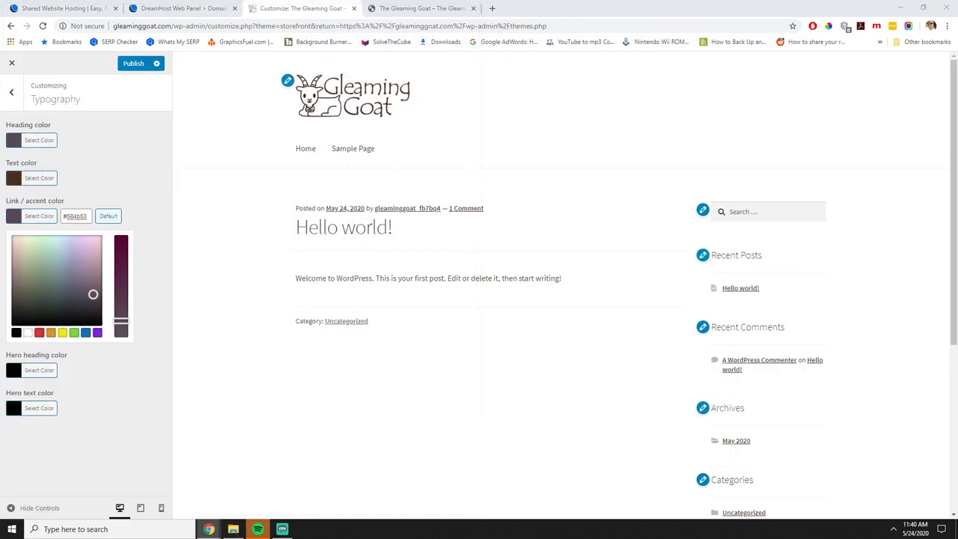
pyautogui.click(141, 376)
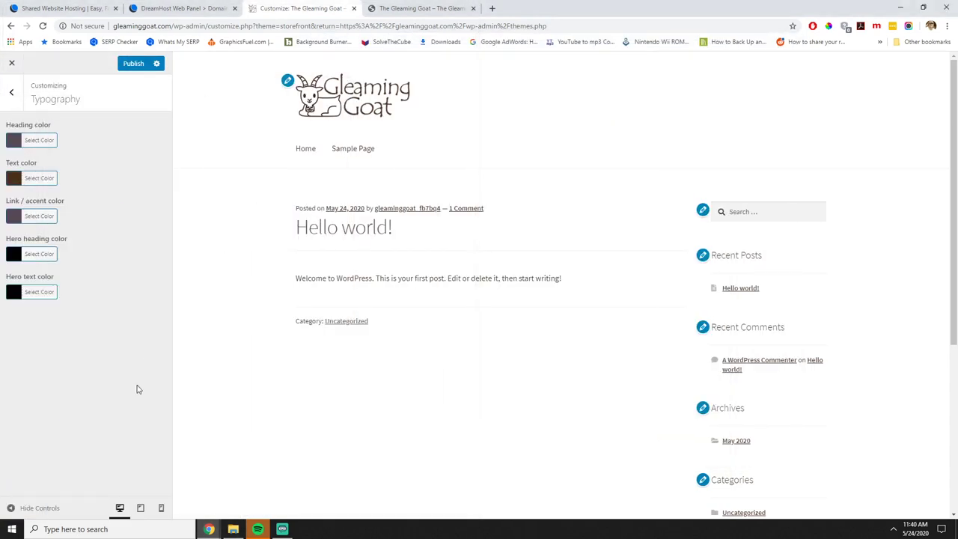
pyautogui.click(132, 64)
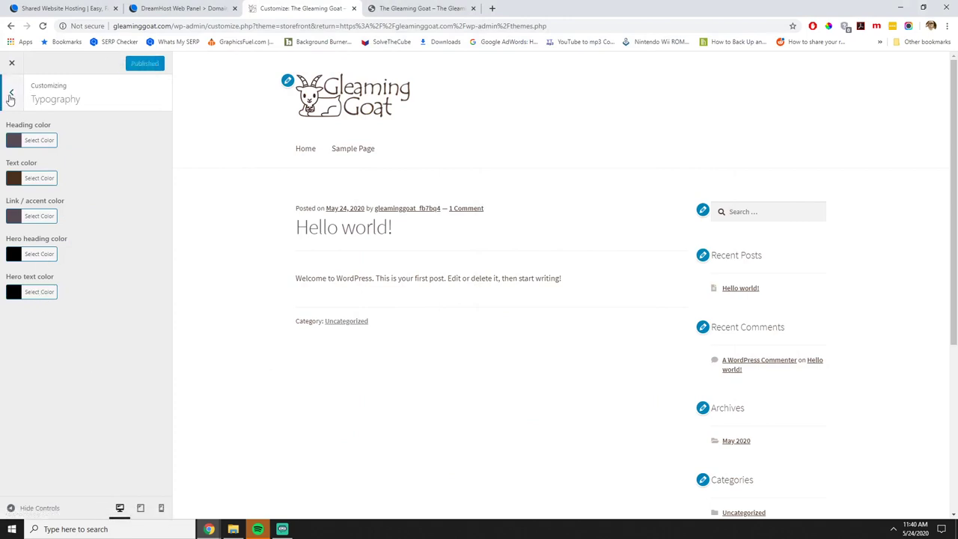
pyautogui.click(11, 95)
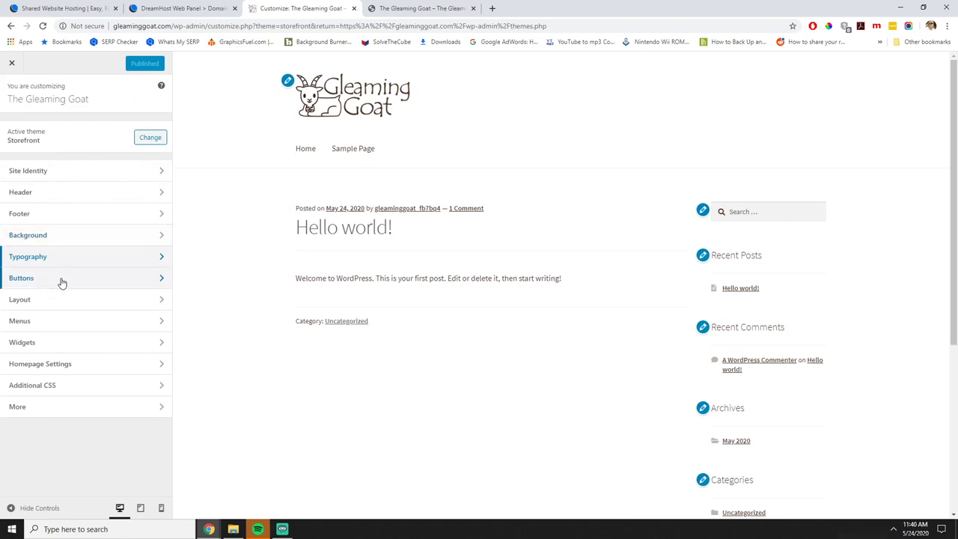
# Pick a sidebar position in Layout, check Menus and Homepage Settings, then publish.
pyautogui.click(63, 303)
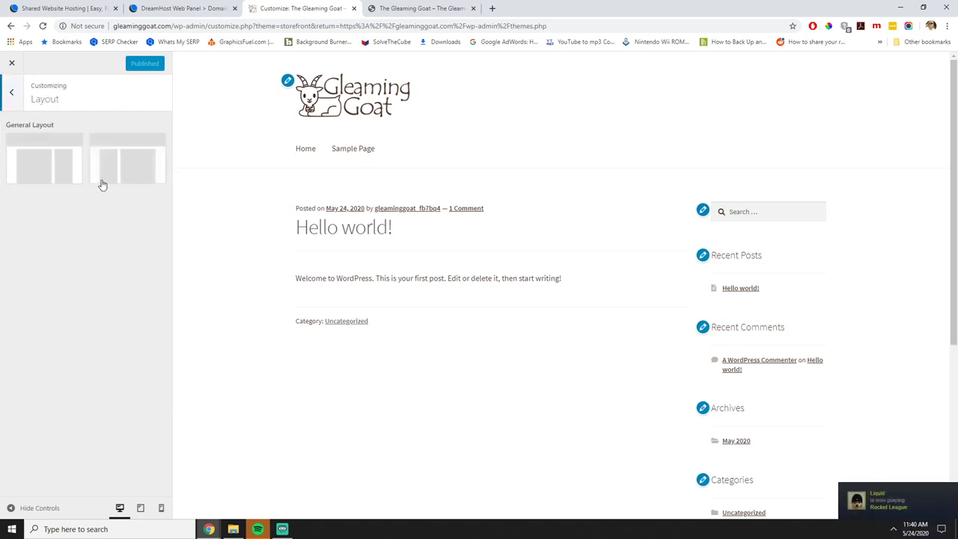
pyautogui.click(19, 172)
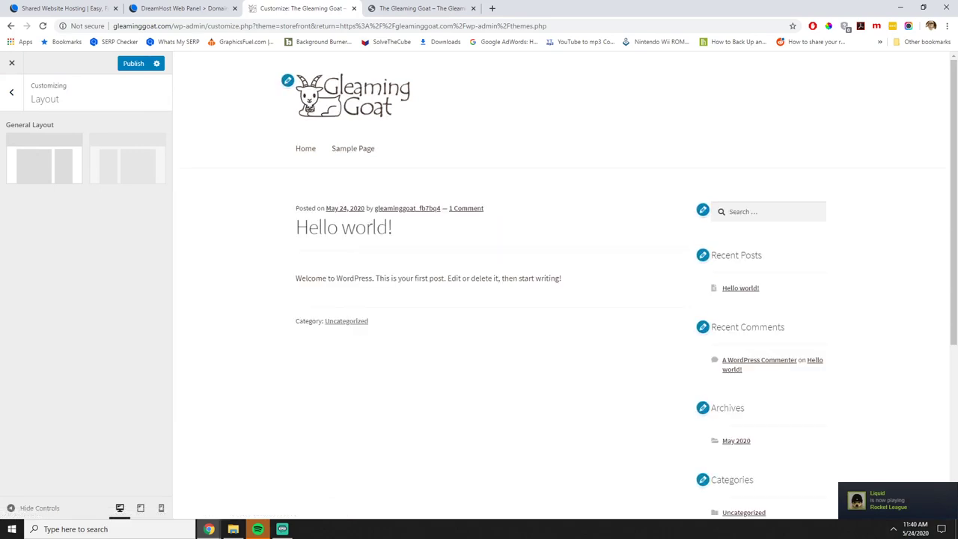
pyautogui.click(13, 91)
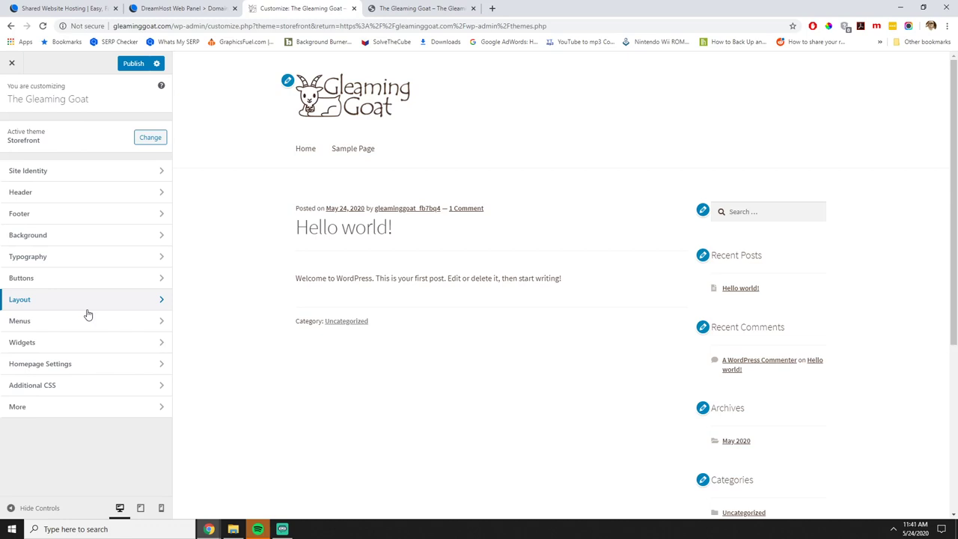
pyautogui.click(72, 323)
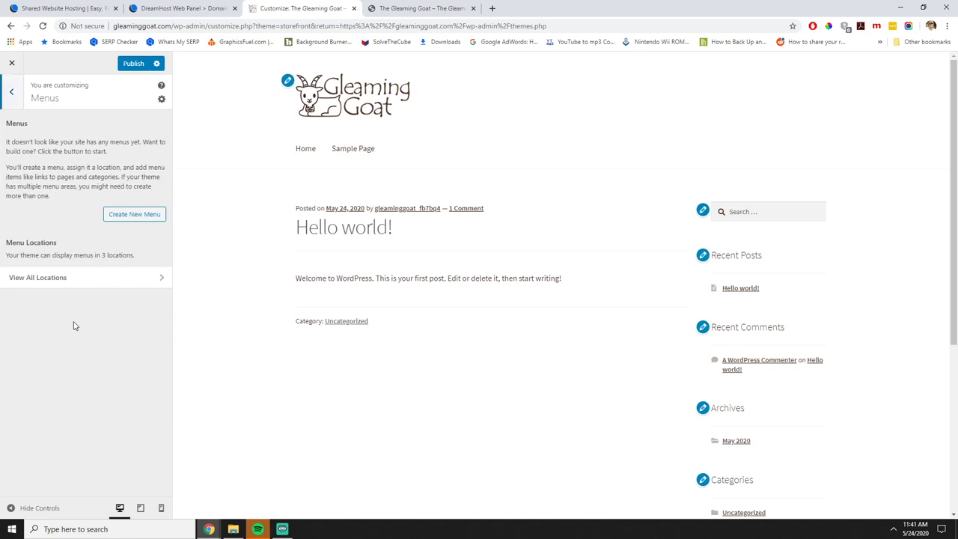
pyautogui.click(15, 96)
pyautogui.click(29, 366)
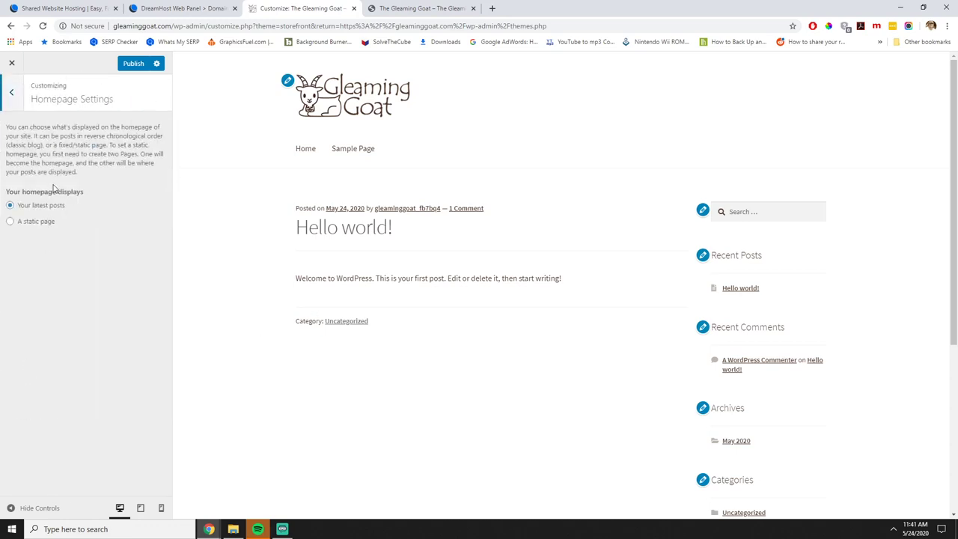
pyautogui.click(15, 97)
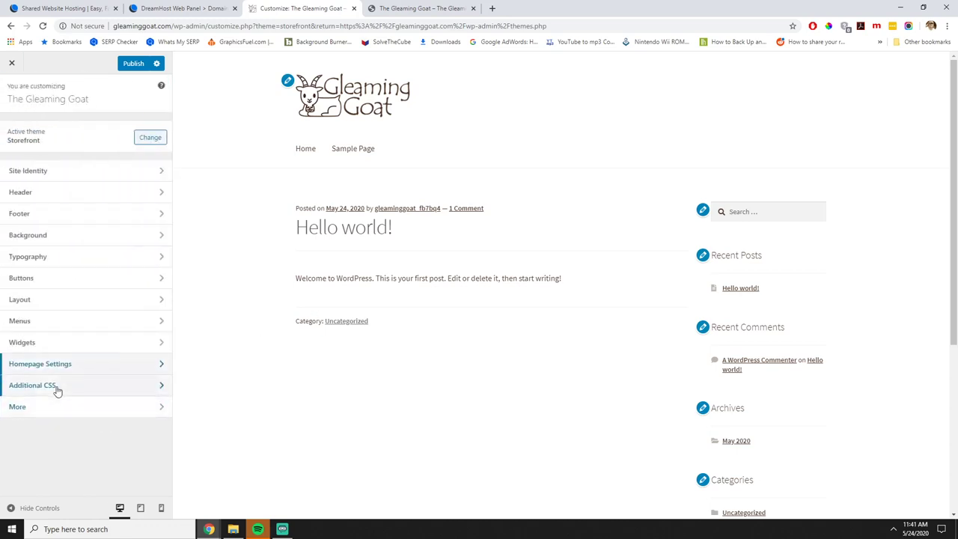
pyautogui.click(133, 64)
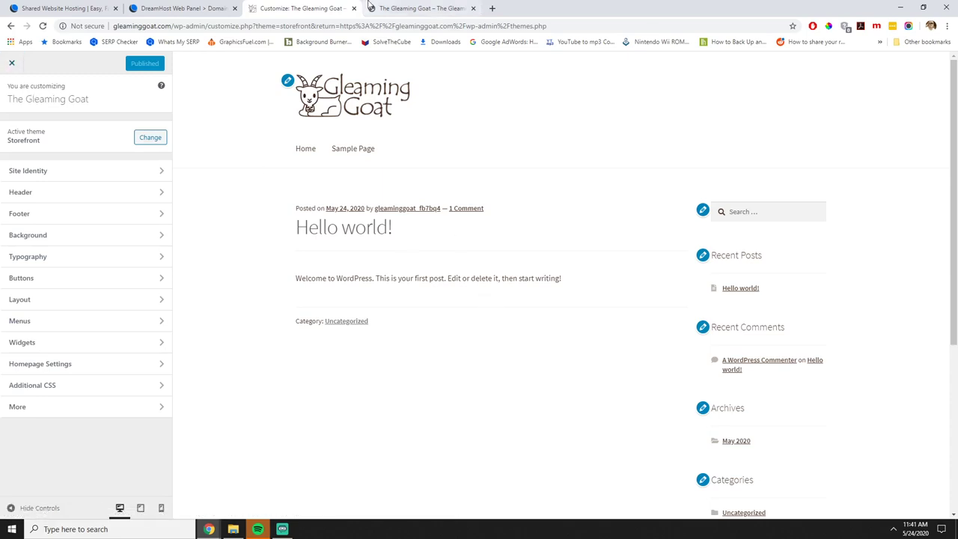
# Reload the live site to check the new grey footer, then return to the Customizer tab.
pyautogui.click(391, 8)
pyautogui.click(43, 25)
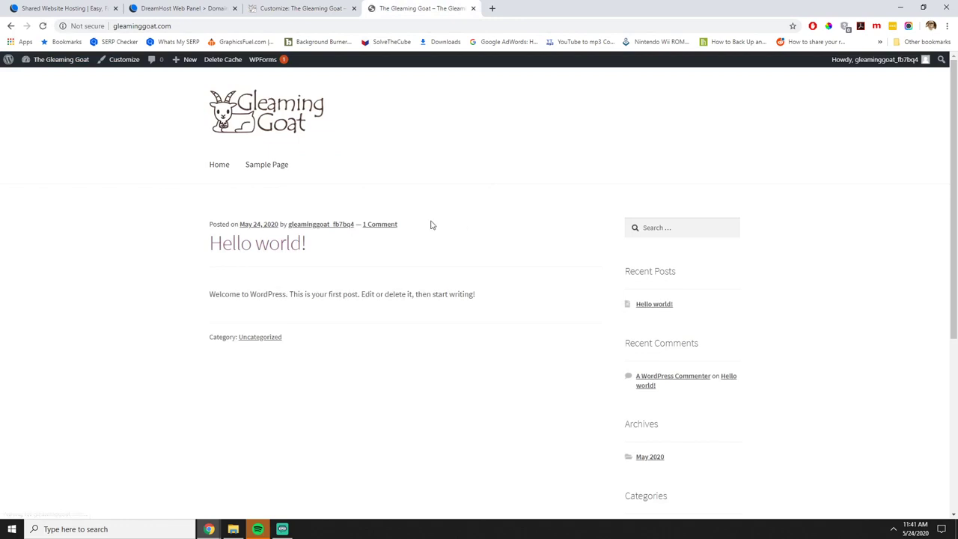
pyautogui.scroll(-5, 534, 310)
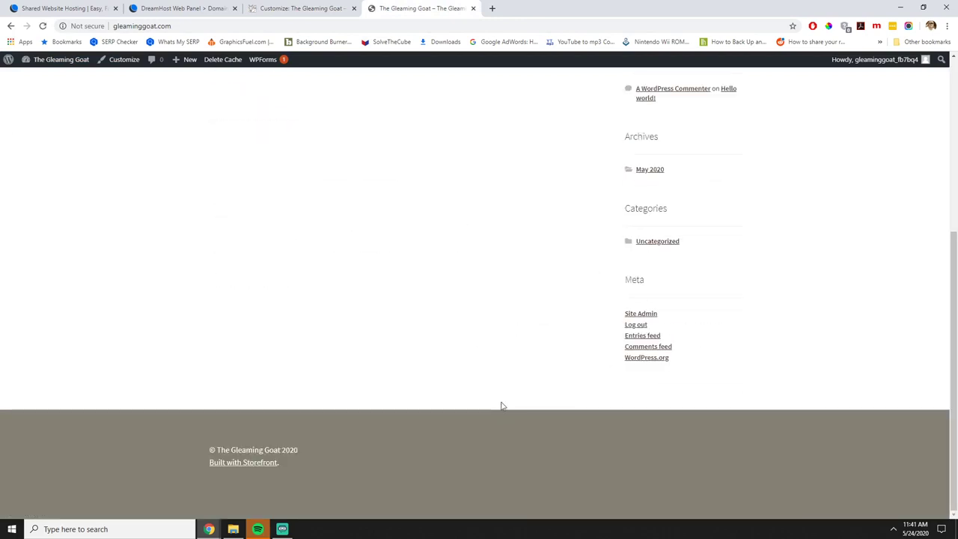
pyautogui.scroll(4, 605, 448)
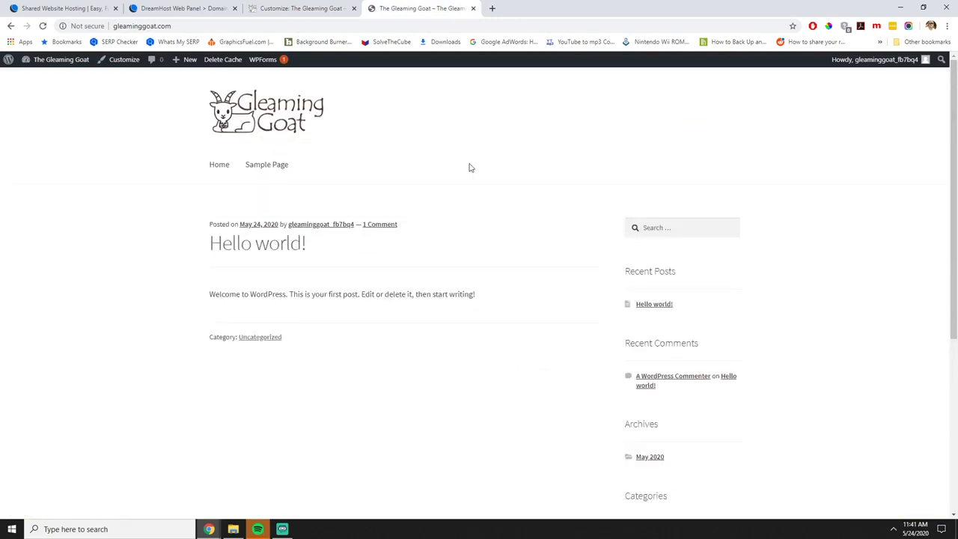
pyautogui.click(278, 7)
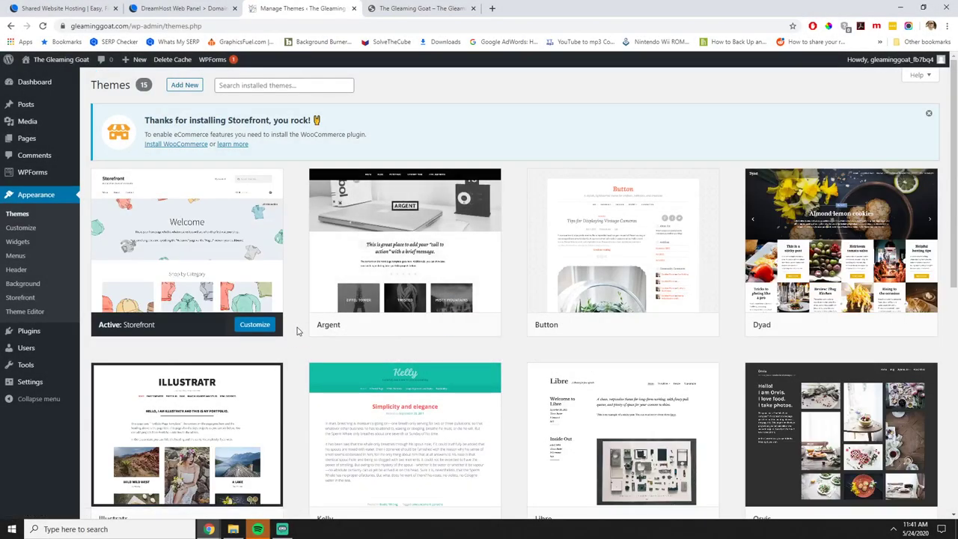
# Search plugins for 'WooCom' and install WooCommerce and WooCommerce Stripe Payment Gateway.
pyautogui.moveTo(424, 309)
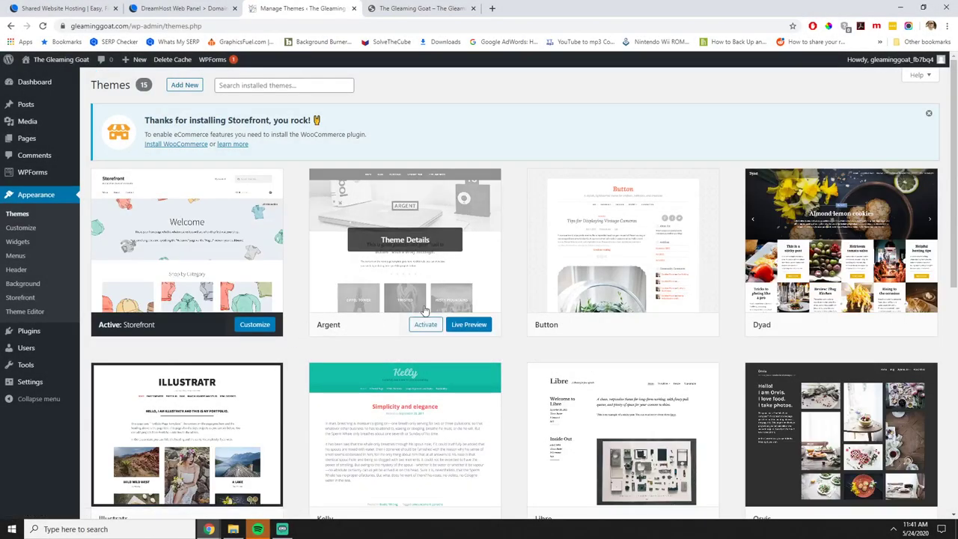
pyautogui.click(49, 335)
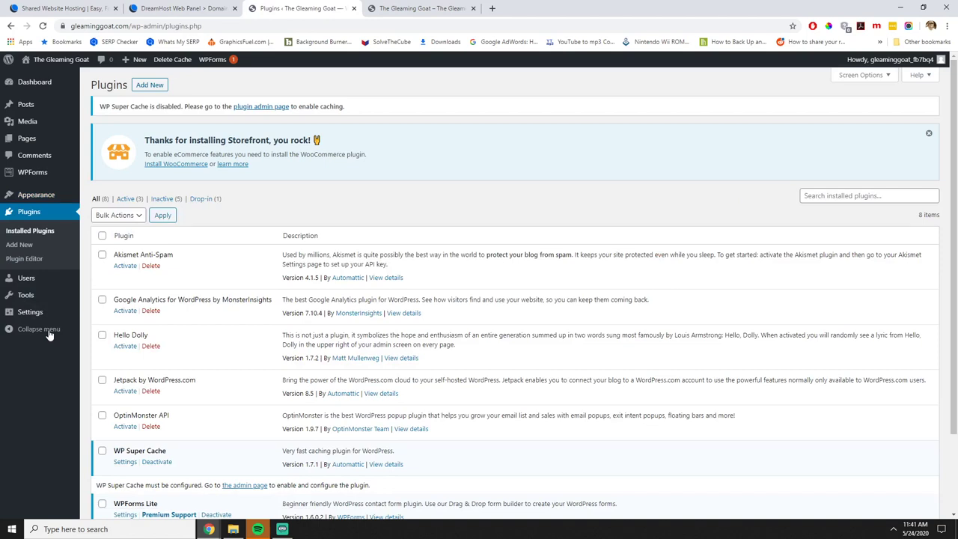
pyautogui.click(151, 85)
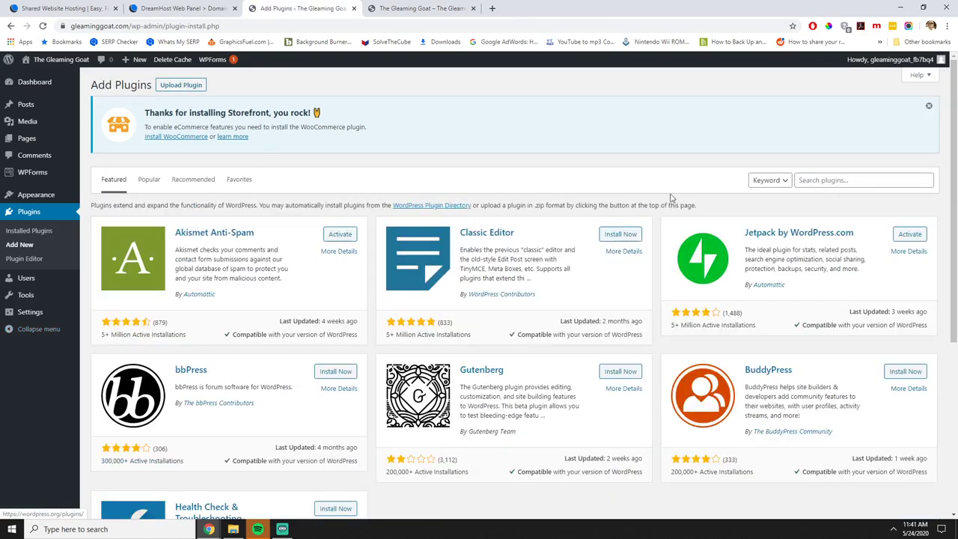
pyautogui.click(814, 180)
pyautogui.write('Woo')
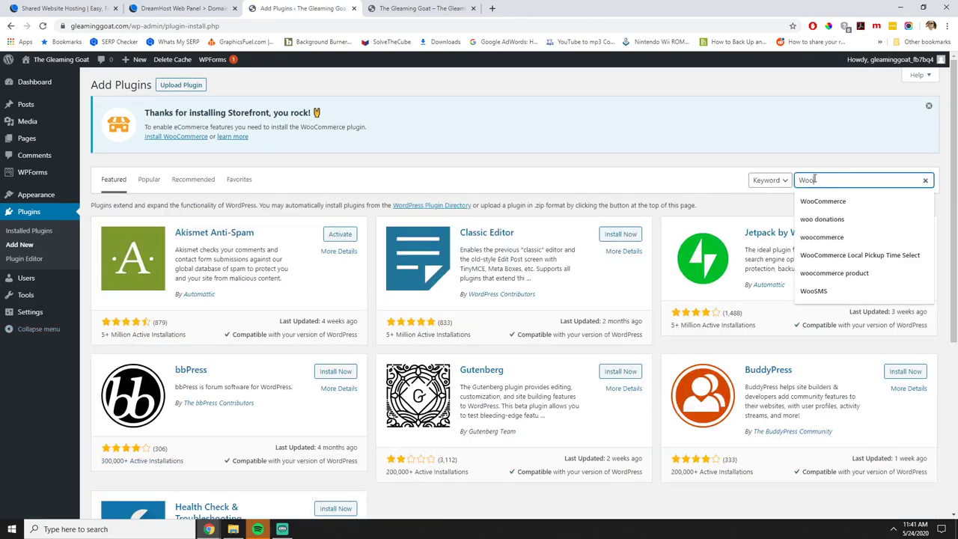
pyautogui.write('Commerce')
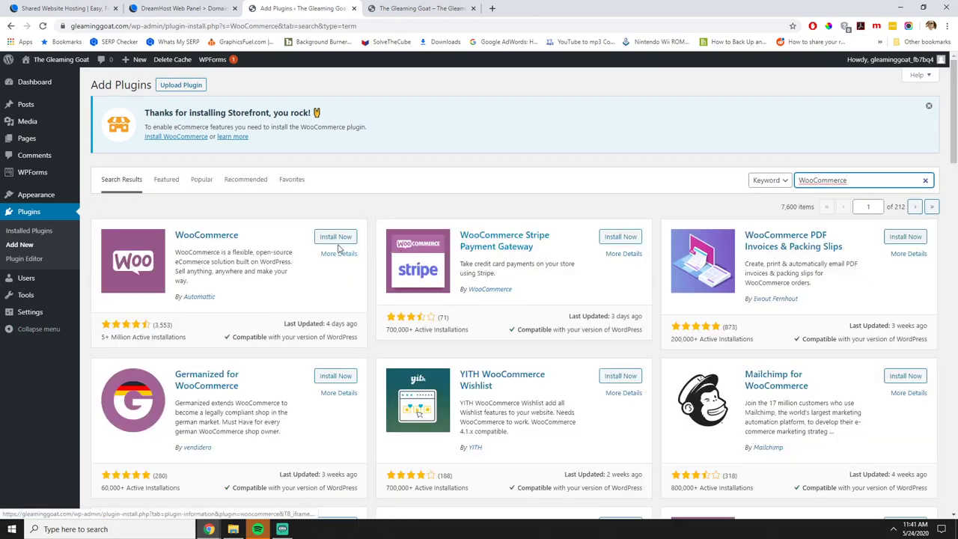
pyautogui.click(334, 237)
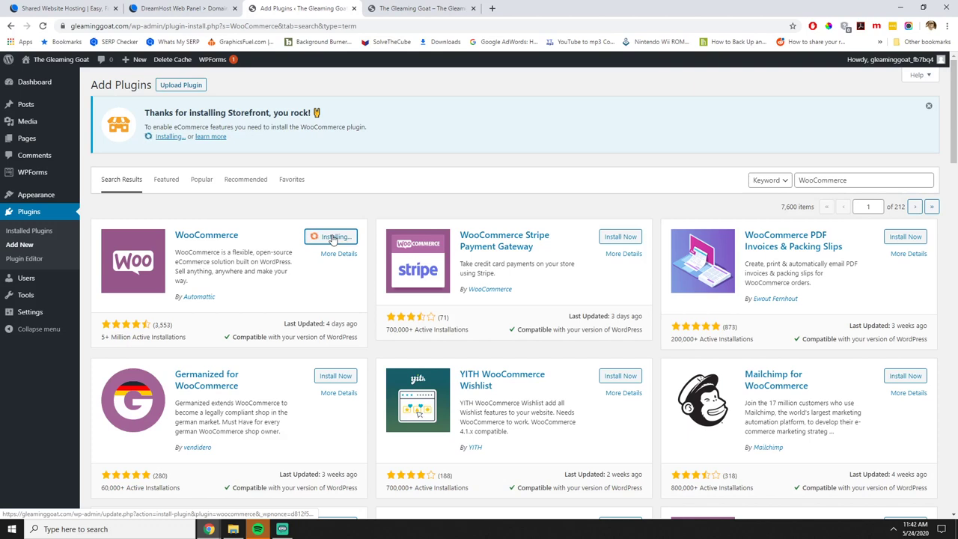
pyautogui.click(619, 240)
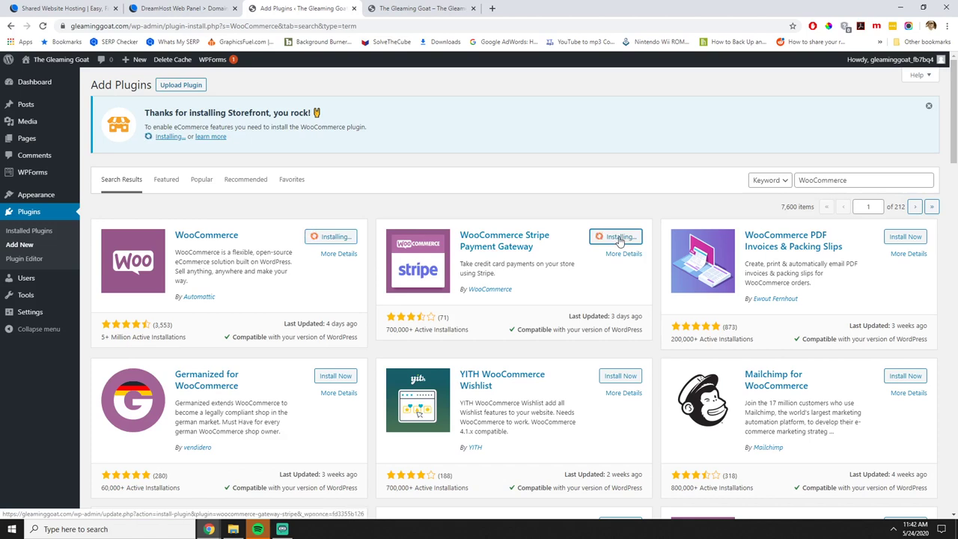
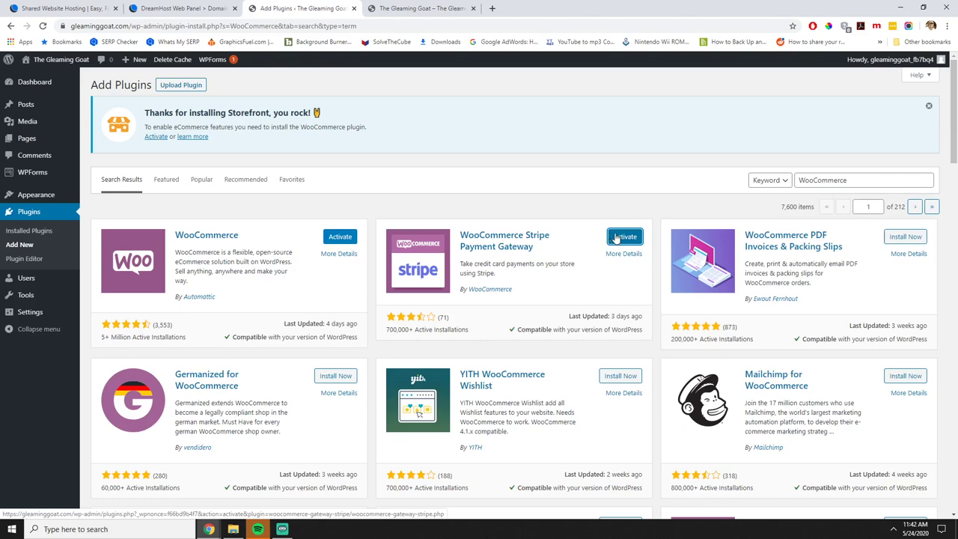
# Activate the WooCommerce Stripe Gateway plugin, then the WooCommerce plugin.
pyautogui.click(614, 238)
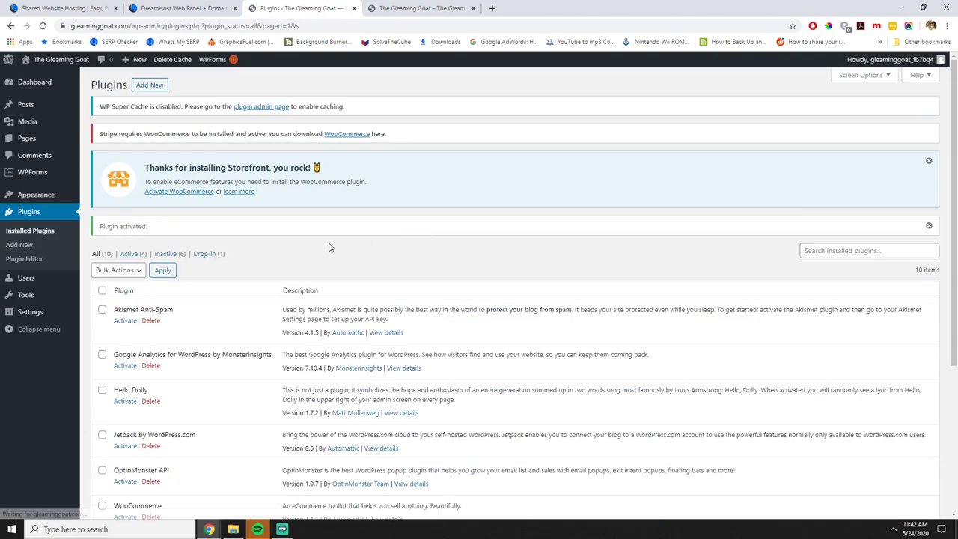
pyautogui.scroll(-3, 334, 255)
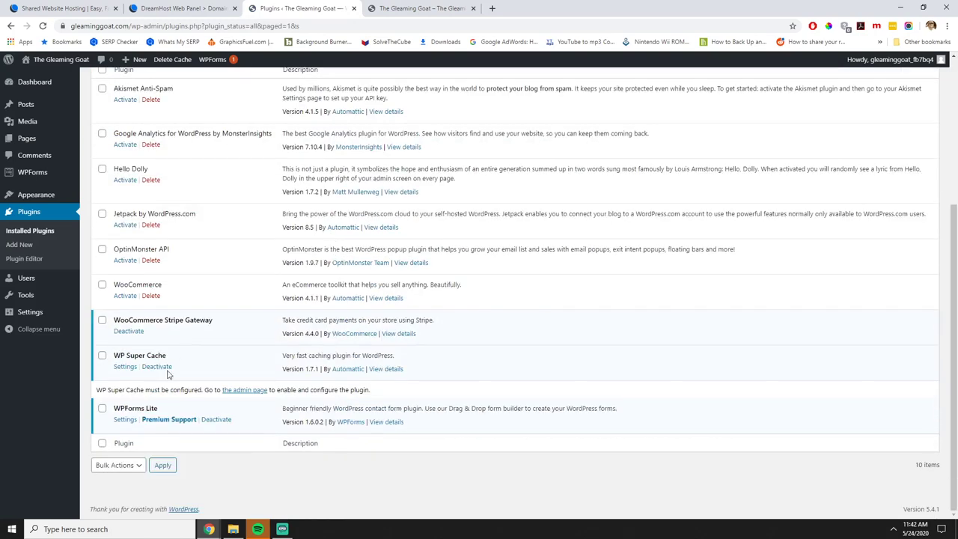
pyautogui.click(125, 296)
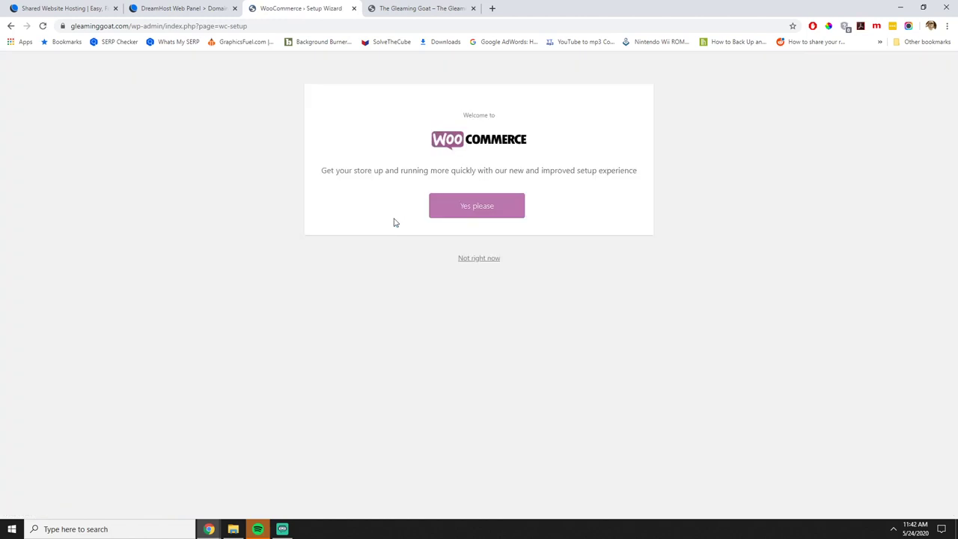
# Accept guided store setup and pick the Fashion and Art, music and photography industries.
pyautogui.click(463, 208)
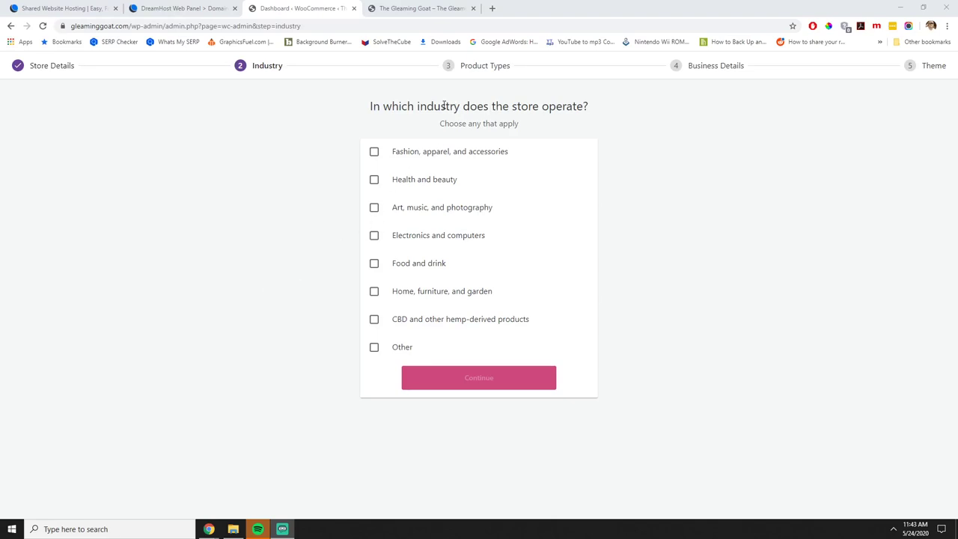
pyautogui.click(374, 154)
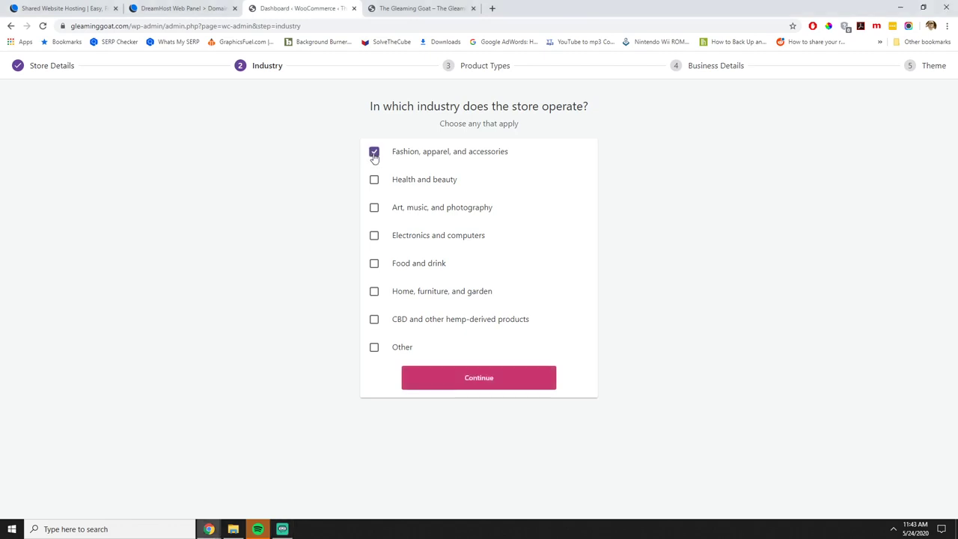
pyautogui.click(374, 207)
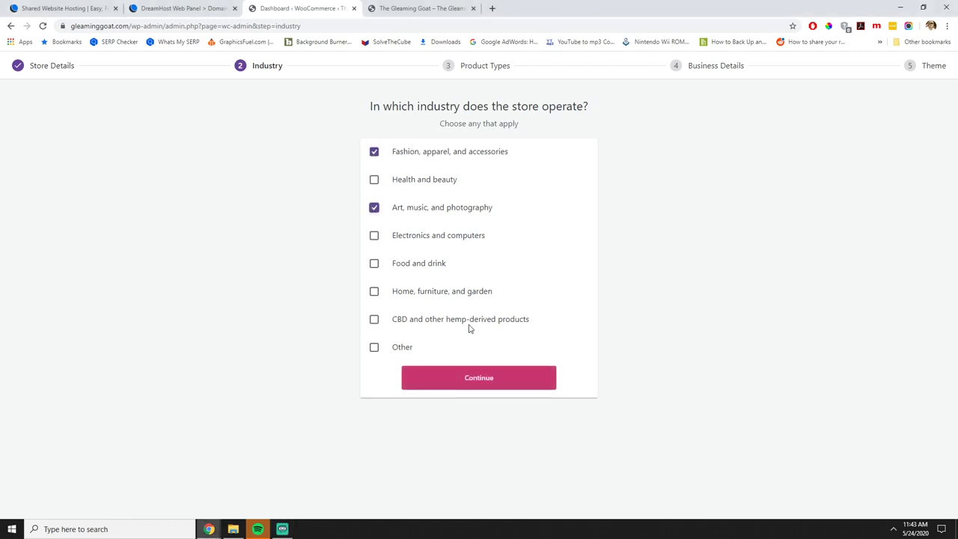
pyautogui.click(453, 384)
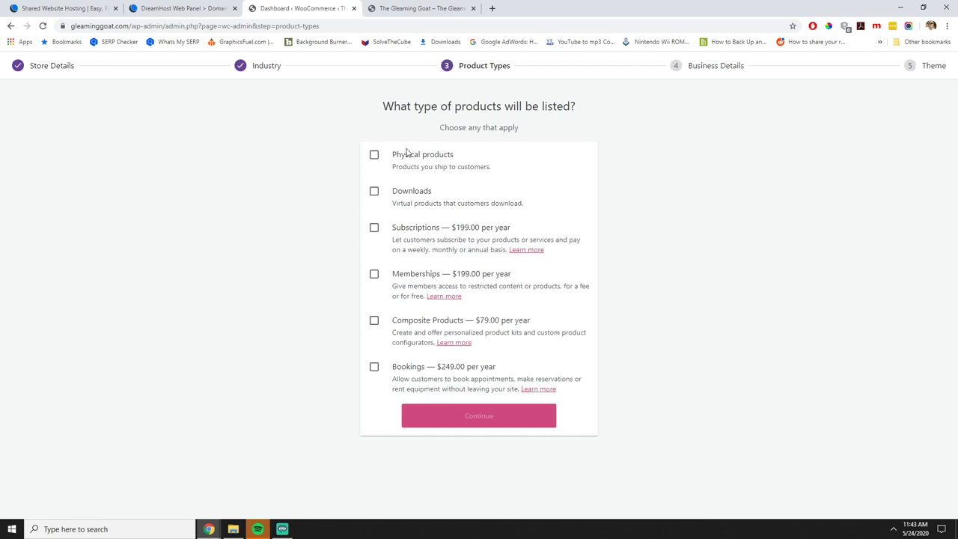
# Choose Physical products and Downloads as the product types.
pyautogui.click(373, 155)
pyautogui.click(374, 192)
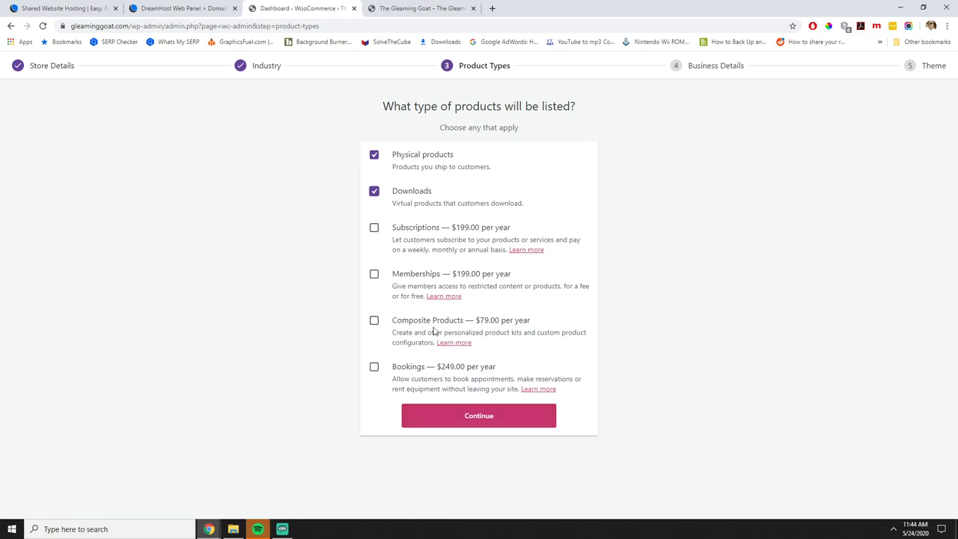
pyautogui.click(460, 425)
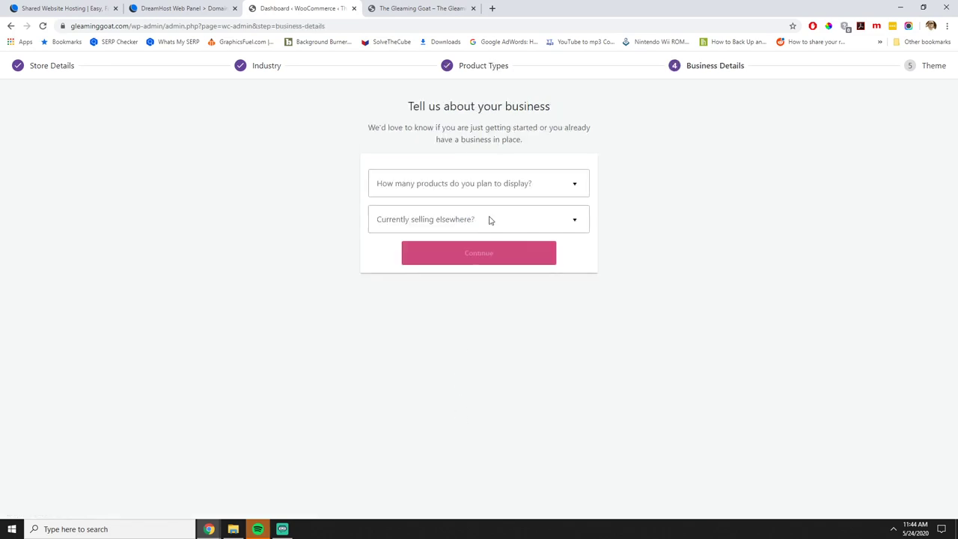
# Set 11 - 100 products, in-person selling, $0.00 revenue, and turn off the Facebook, Mailchimp and Google Ads add-ons.
pyautogui.click(497, 189)
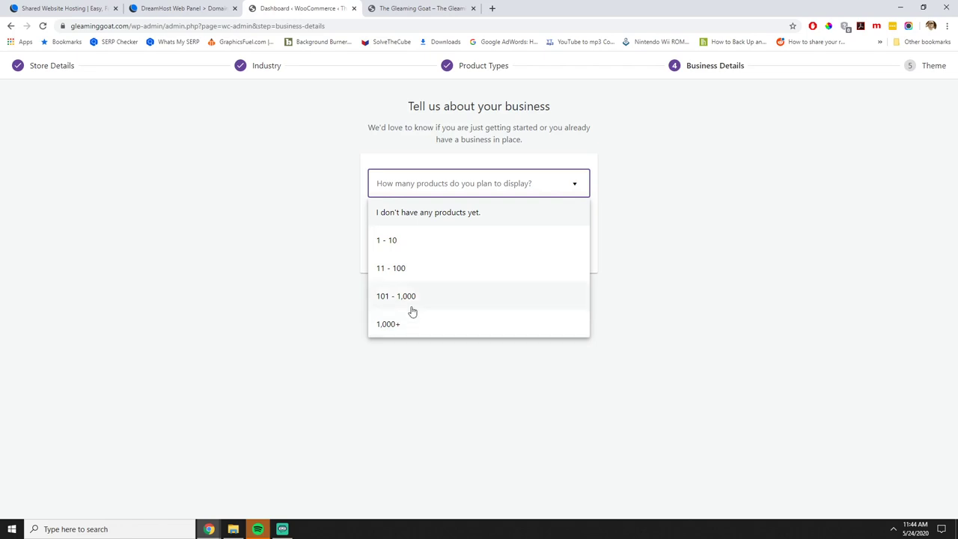
pyautogui.click(410, 269)
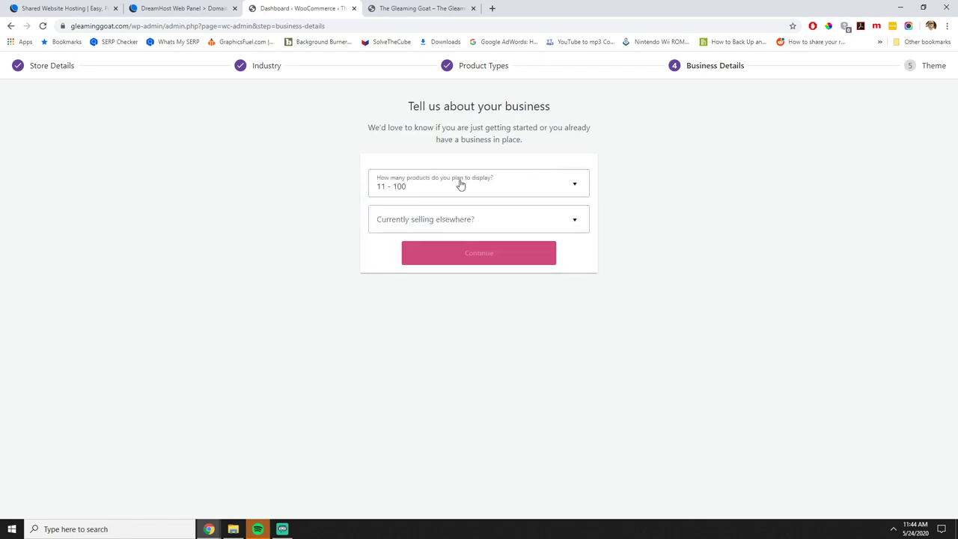
pyautogui.click(431, 230)
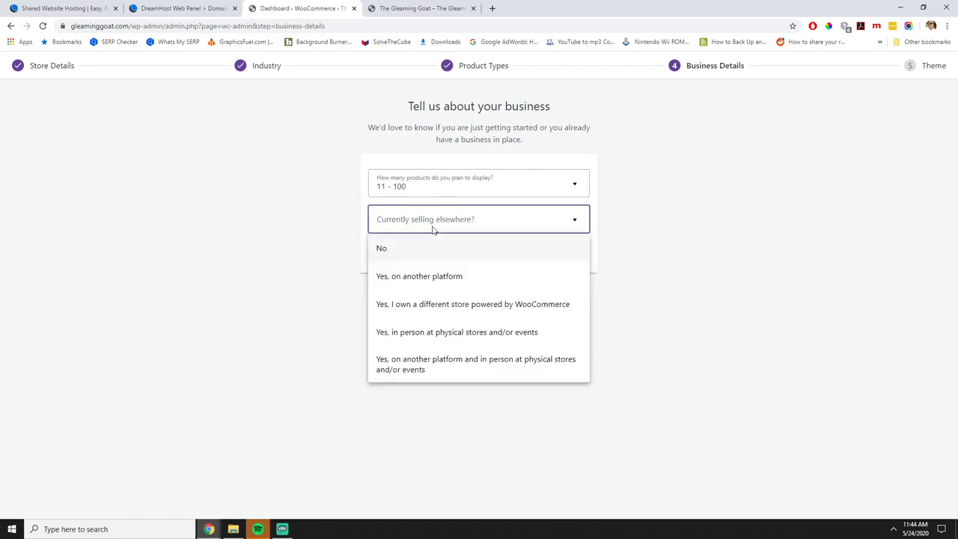
pyautogui.click(466, 335)
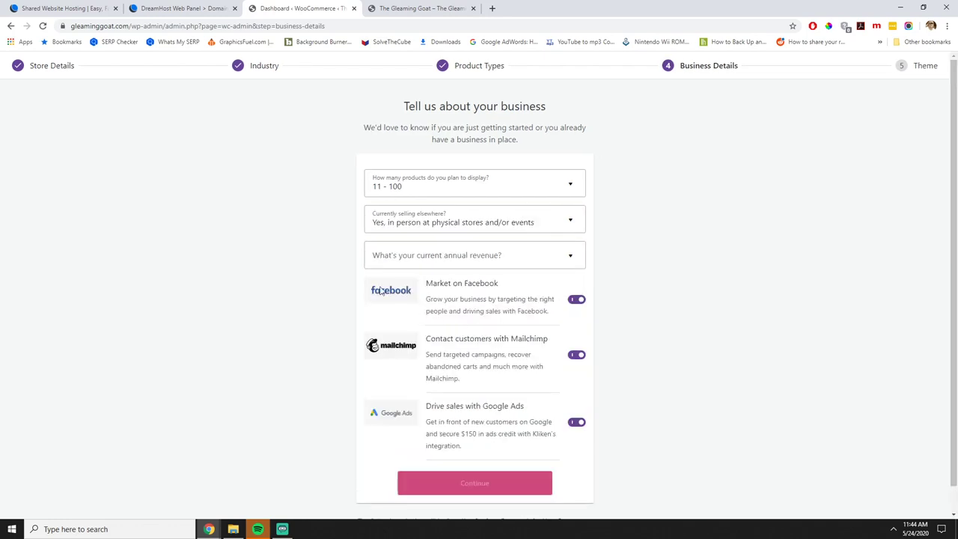
pyautogui.click(576, 300)
pyautogui.click(576, 355)
pyautogui.click(577, 423)
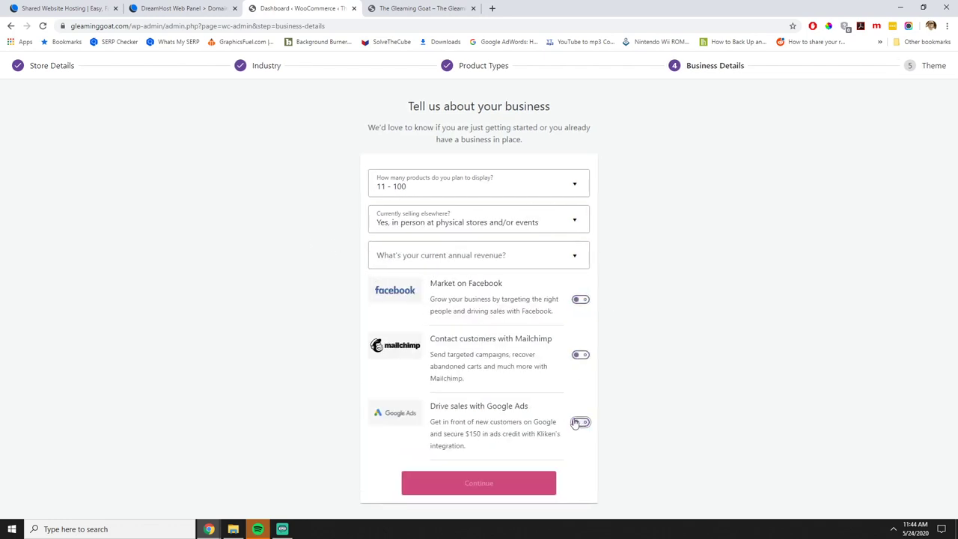
pyautogui.click(457, 255)
pyautogui.click(445, 283)
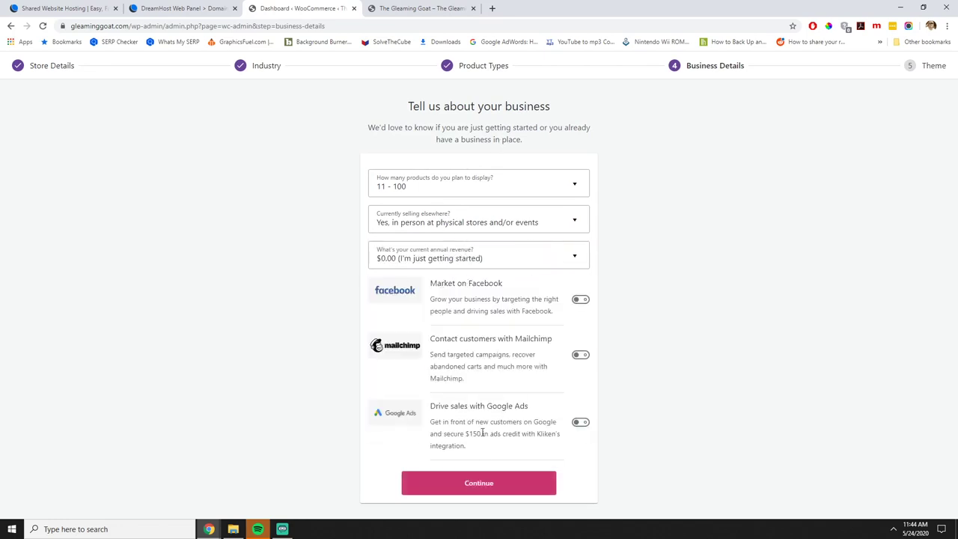
pyautogui.click(479, 484)
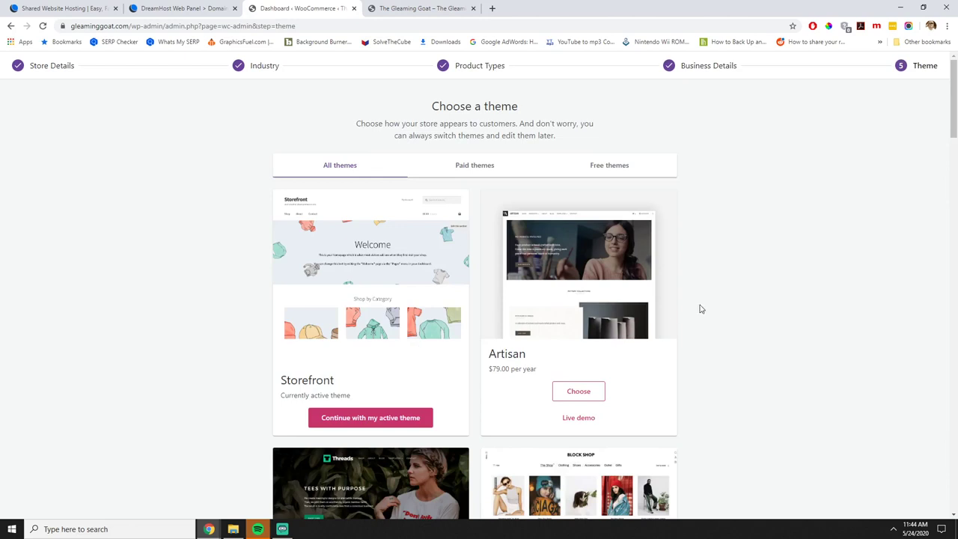
# Keep the Storefront theme and accept installing Jetpack and WooCommerce Services.
pyautogui.click(340, 421)
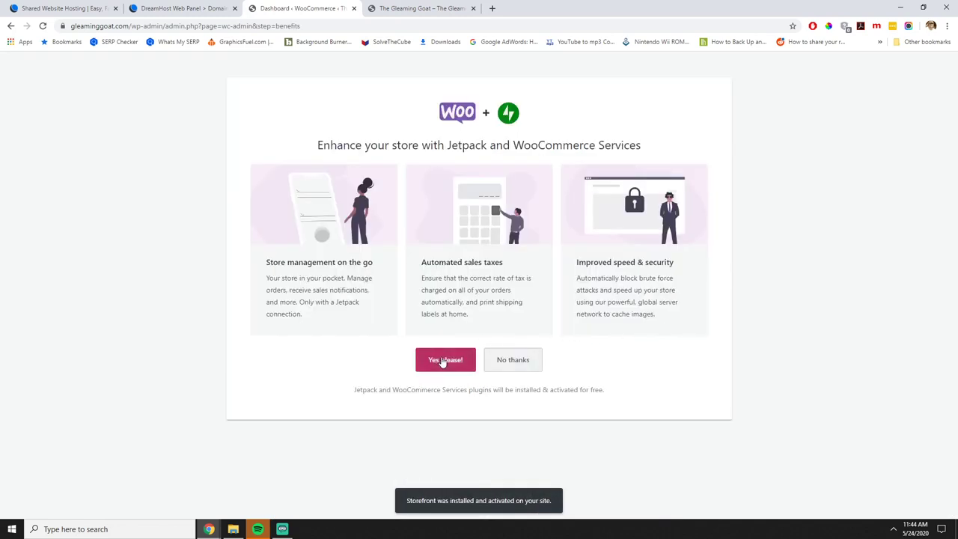
pyautogui.click(442, 360)
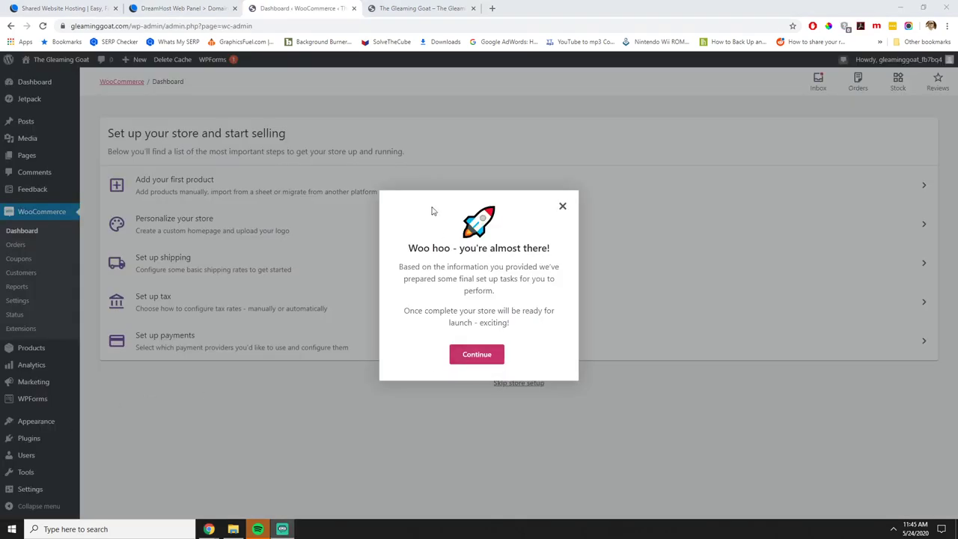
pyautogui.click(478, 357)
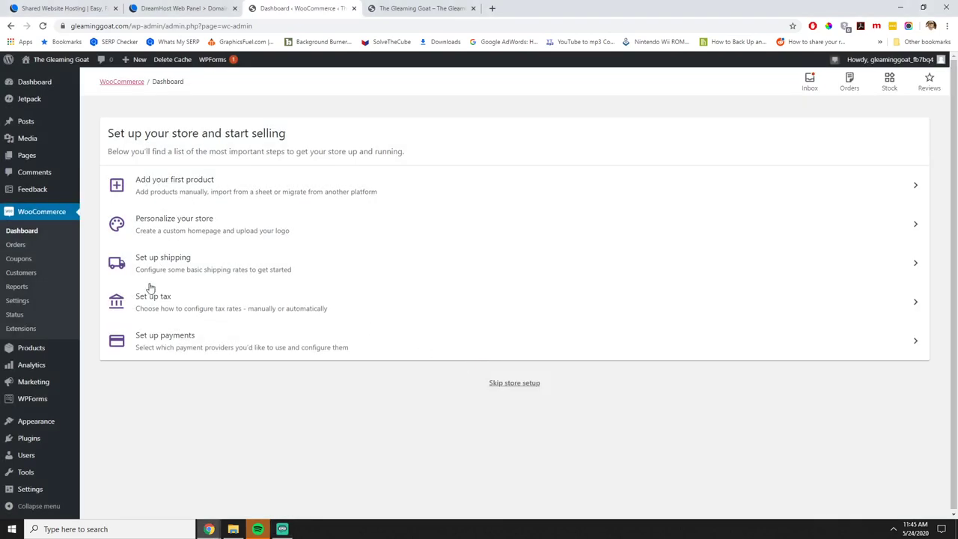
# Start a new product named 'Test T-shirt' and begin its description and a new category.
pyautogui.click(166, 194)
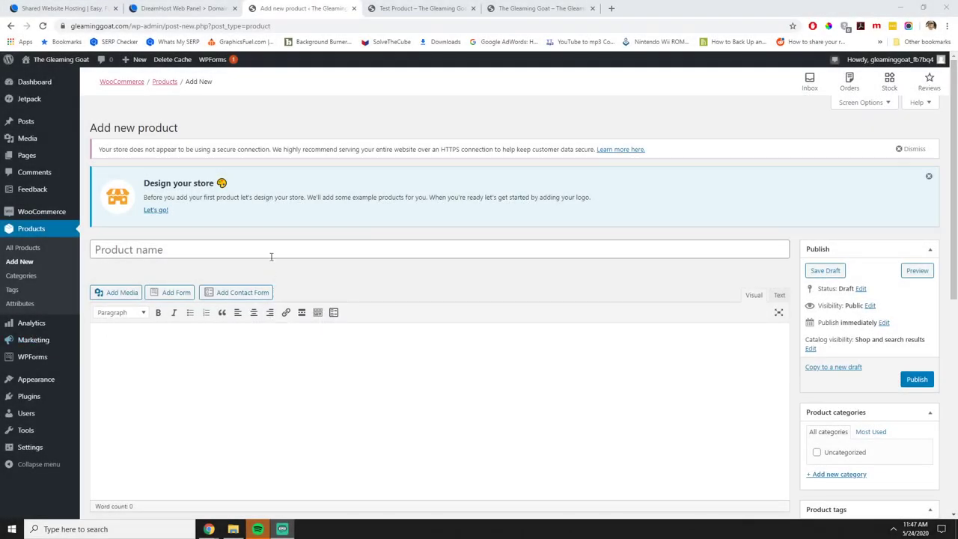
pyautogui.click(273, 250)
pyautogui.write('Tes')
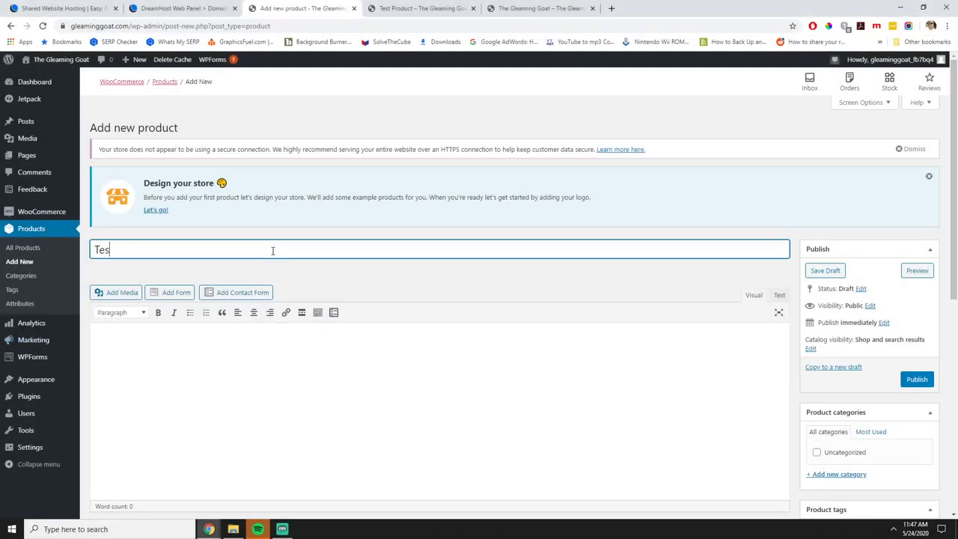
pyautogui.write('t T-shirt')
pyautogui.click(344, 385)
pyautogui.scroll(-1, 345, 384)
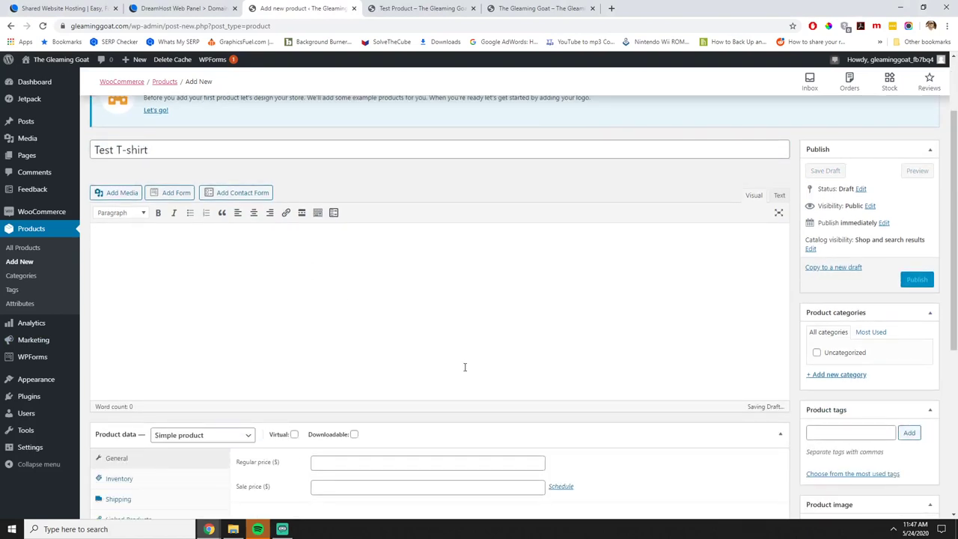
pyautogui.click(834, 374)
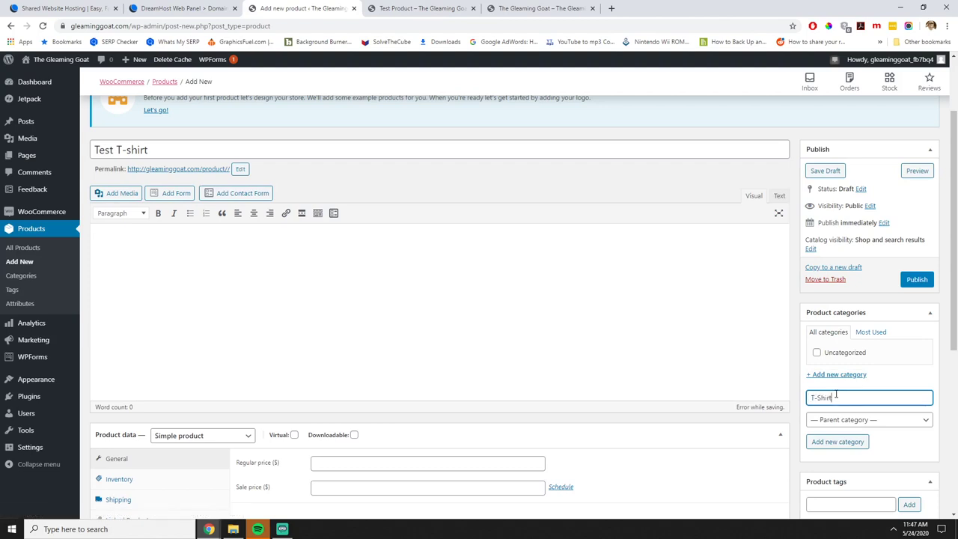
pyautogui.click(361, 293)
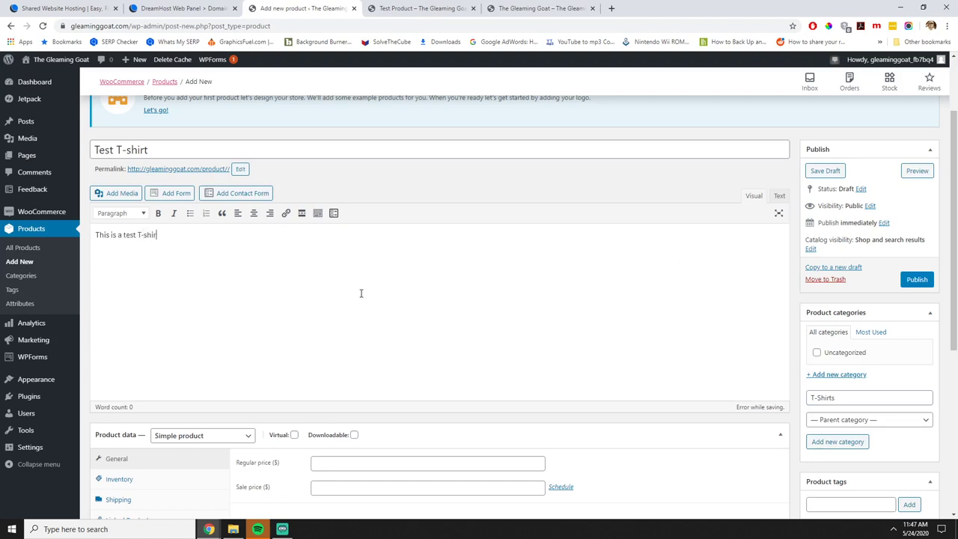
pyautogui.scroll(-3, 320, 294)
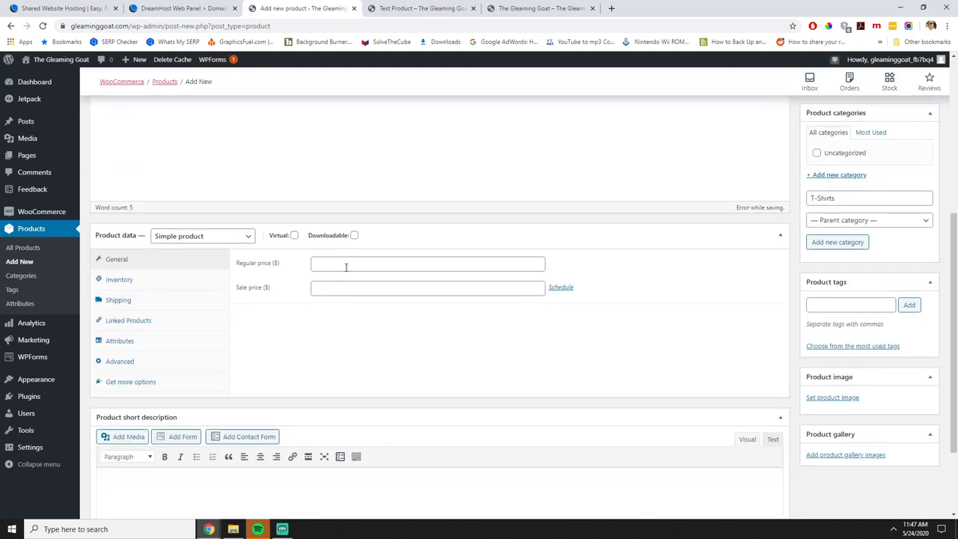
# Set the regular price to 19.99 and keep it a simple product.
pyautogui.click(346, 266)
pyautogui.write('19.99')
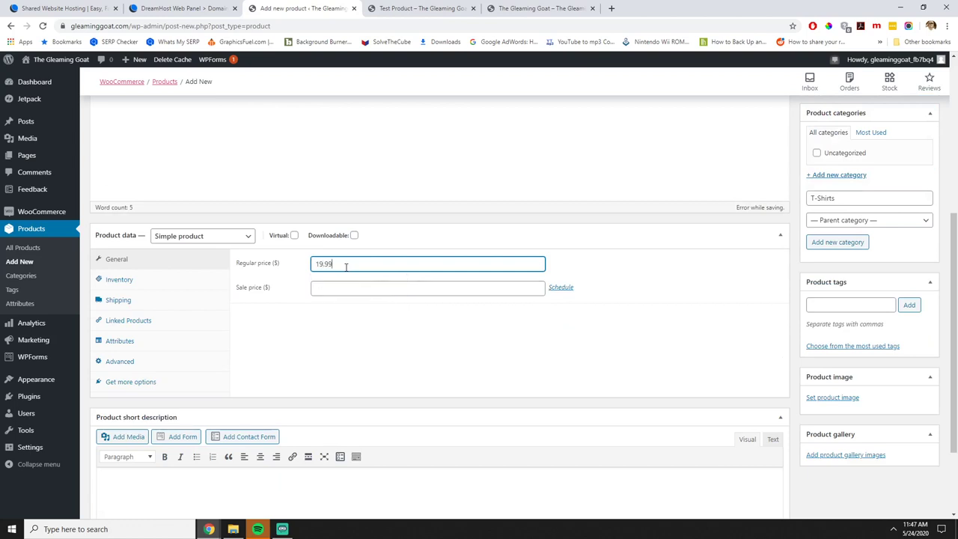
pyautogui.click(220, 237)
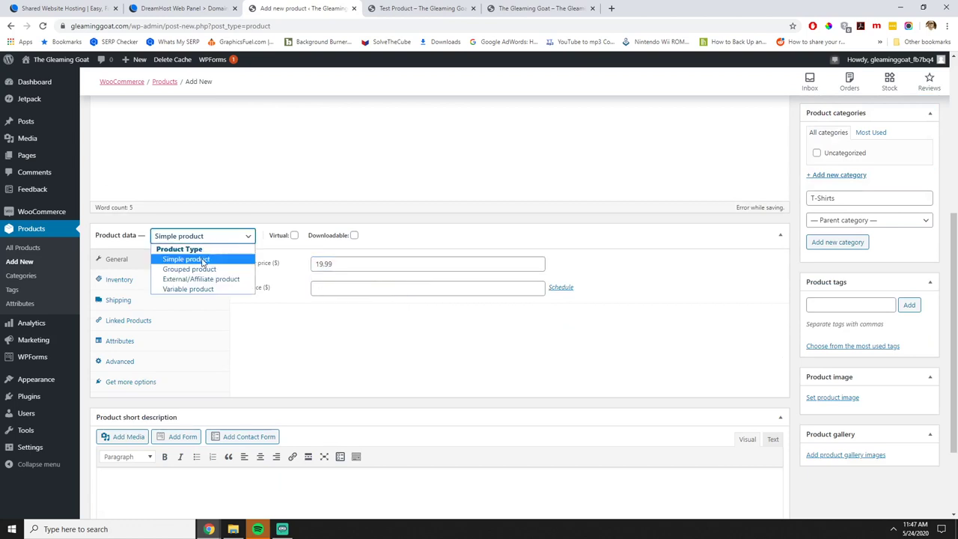
pyautogui.click(205, 261)
# Enter SKU 1234 under Inventory and a 0.5 kg weight under Shipping.
pyautogui.click(116, 283)
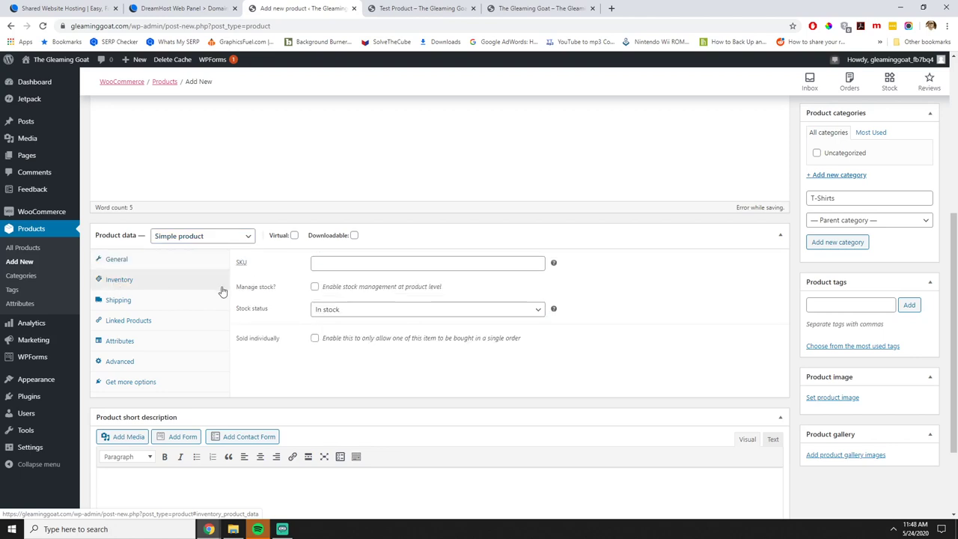
pyautogui.click(351, 266)
pyautogui.write('1234')
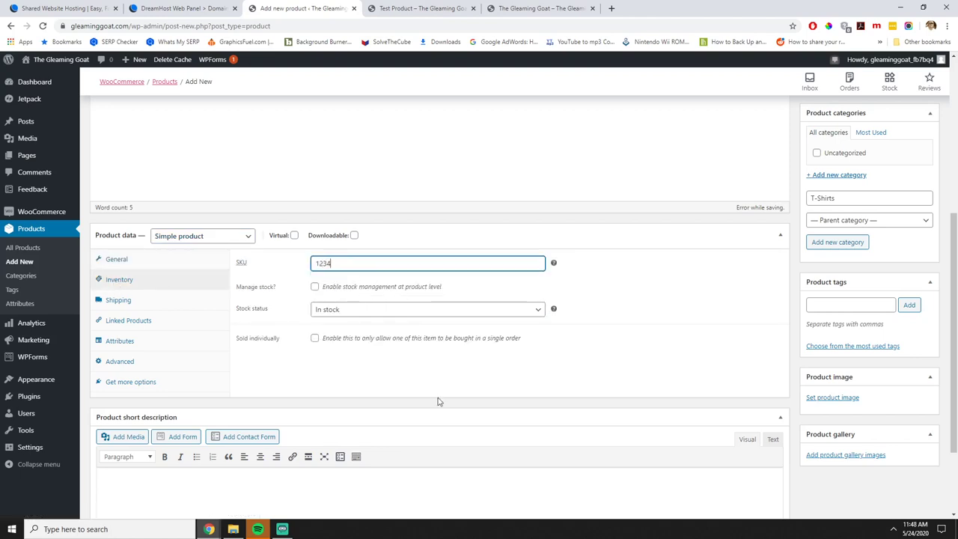
pyautogui.click(336, 328)
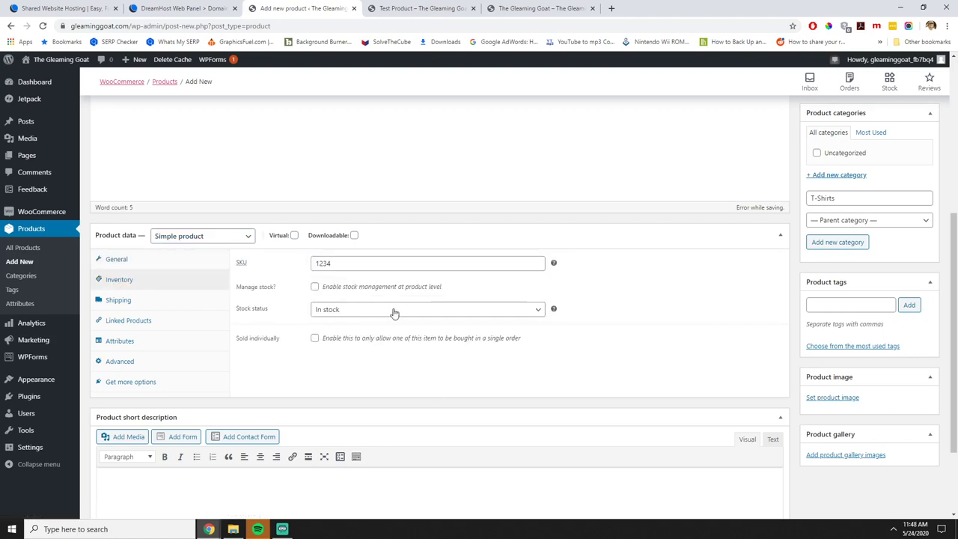
pyautogui.click(128, 302)
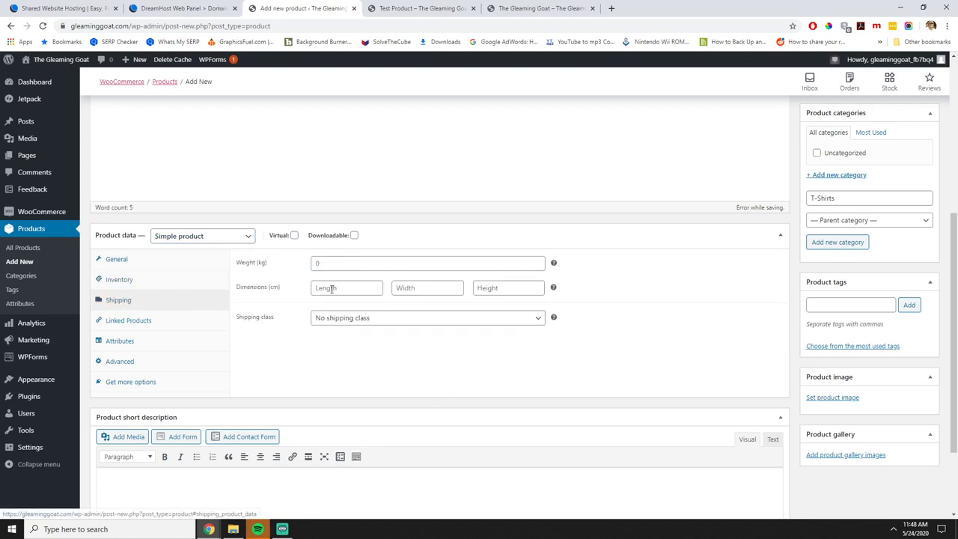
pyautogui.click(332, 262)
pyautogui.write('0.5')
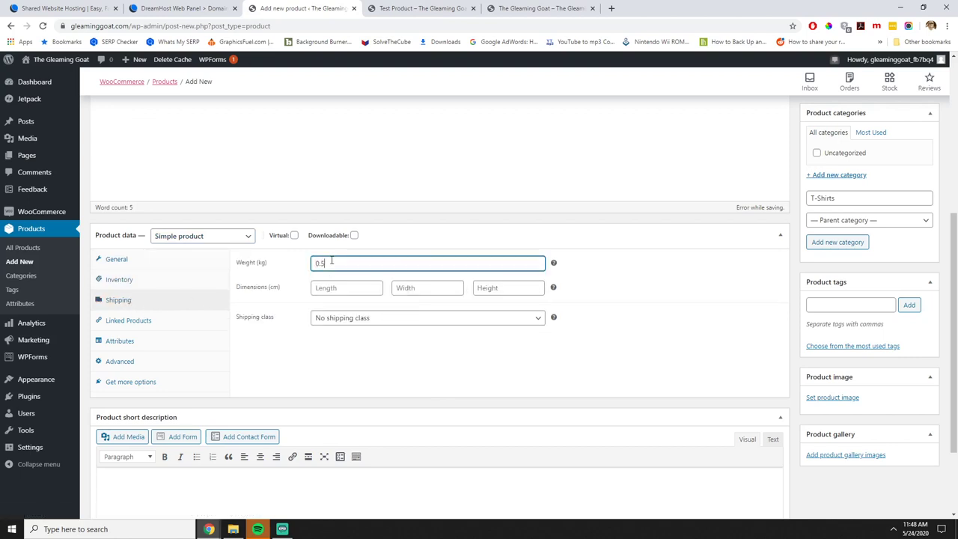
# Create the T-Shirts category and publish the Test T-shirt product.
pyautogui.click(122, 348)
pyautogui.click(124, 363)
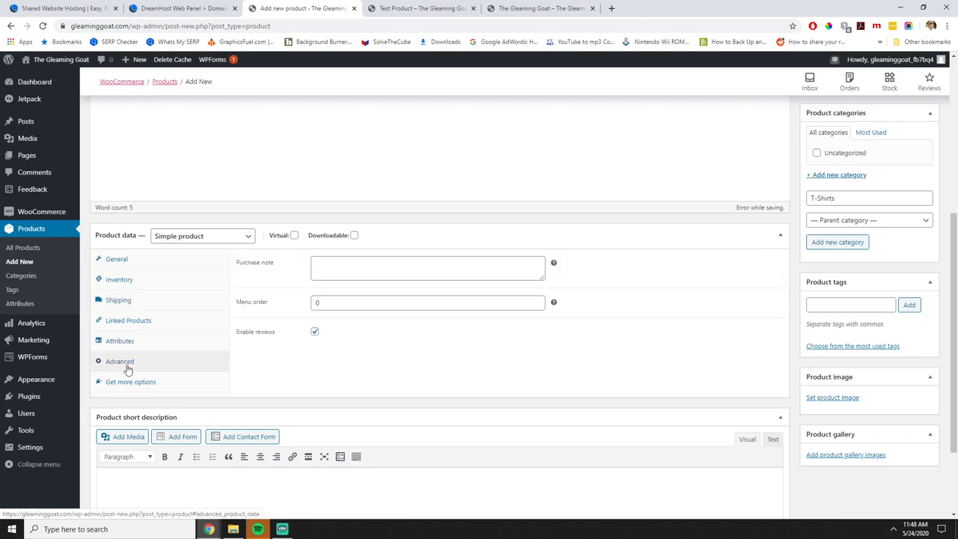
pyautogui.scroll(4, 471, 423)
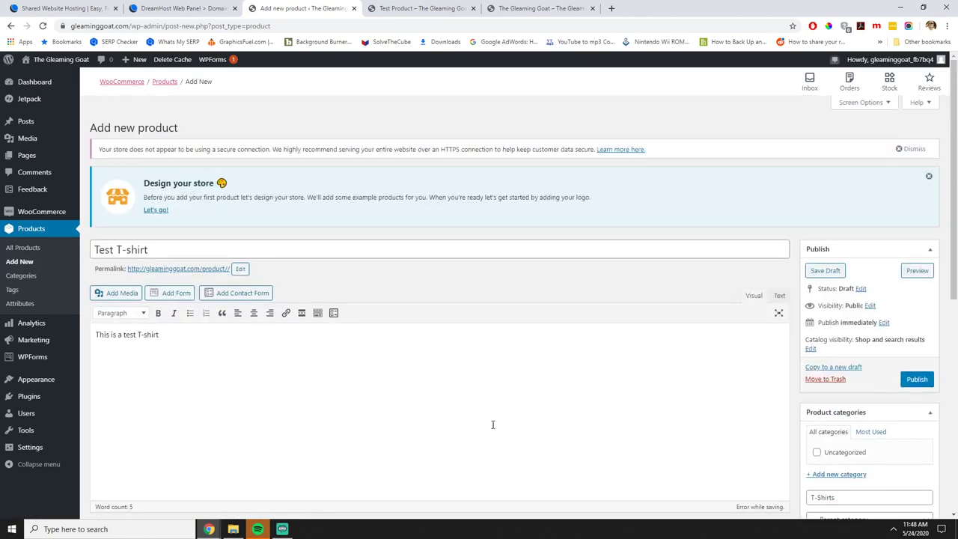
pyautogui.scroll(-2, 569, 427)
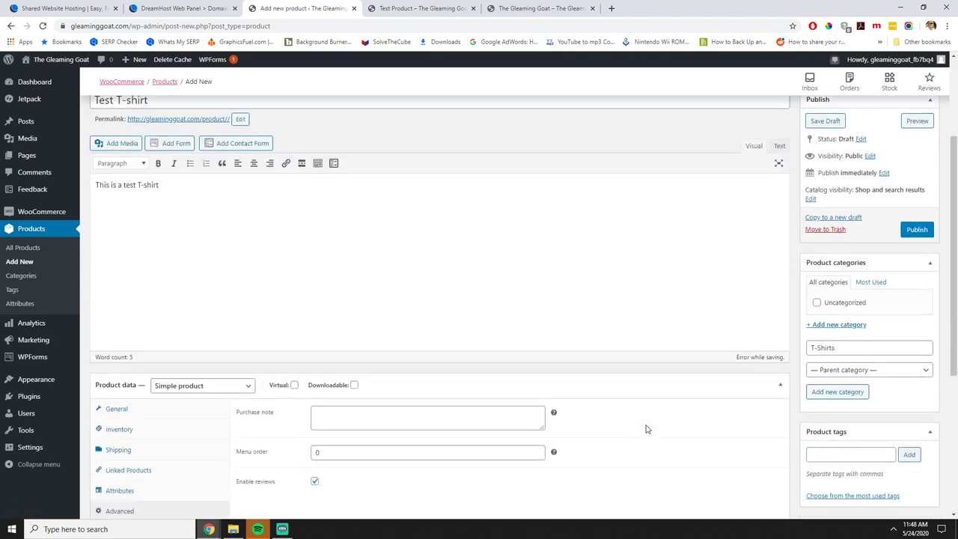
pyautogui.click(846, 392)
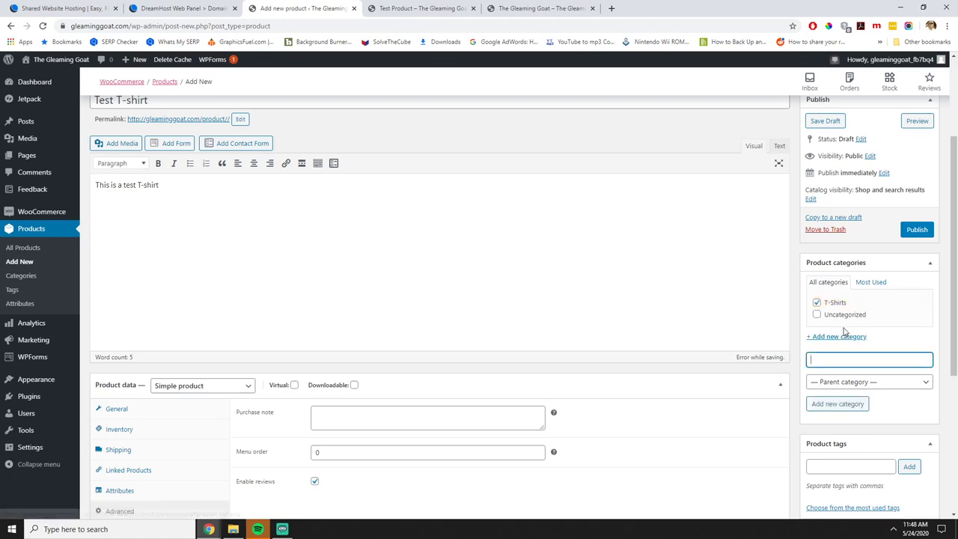
pyautogui.click(915, 230)
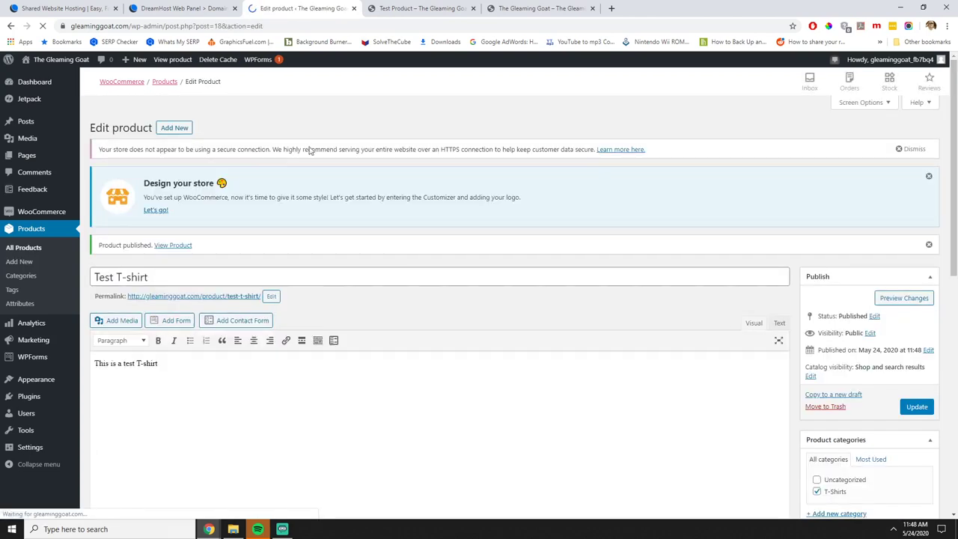
# Close the old Test Product tab and preview the published Test T-shirt before returning to the editor.
pyautogui.click(421, 9)
pyautogui.click(472, 9)
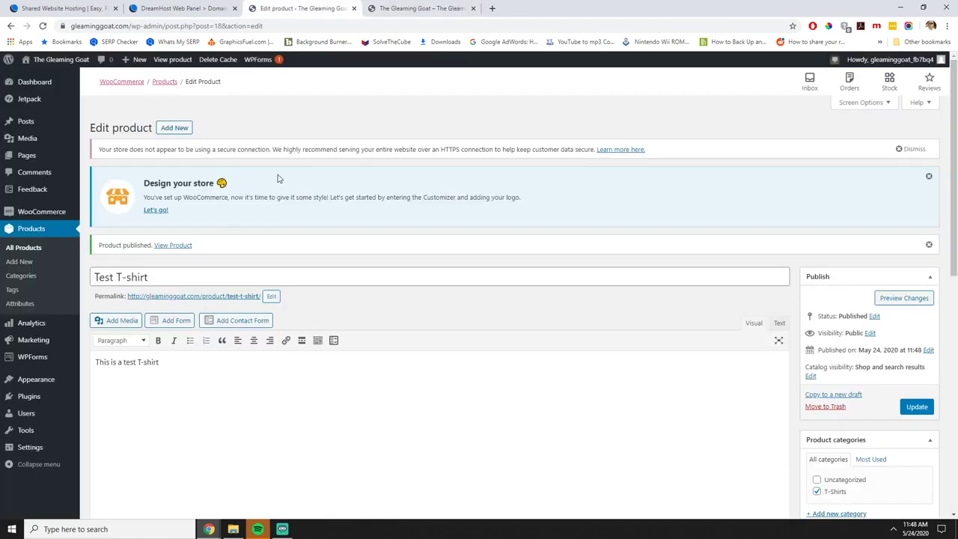
pyautogui.keyDown('ctrl'); pyautogui.click(224, 296); pyautogui.keyUp('ctrl')
pyautogui.click(415, 8)
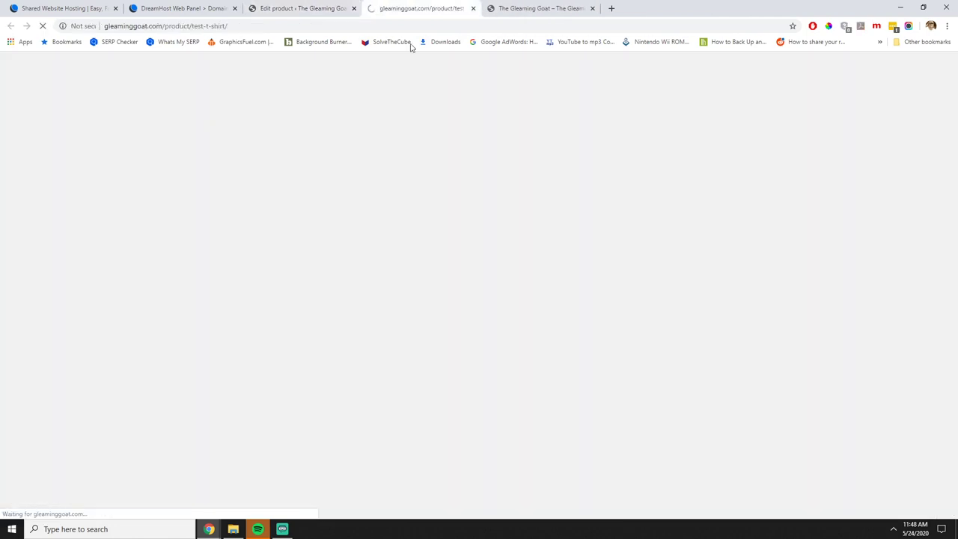
pyautogui.scroll(-1, 574, 307)
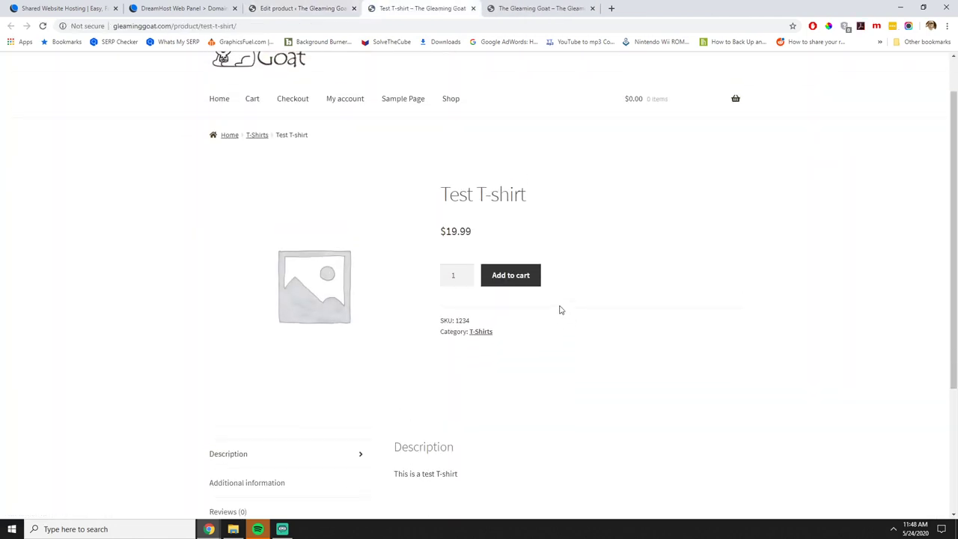
pyautogui.scroll(-3, 487, 262)
pyautogui.scroll(2, 481, 301)
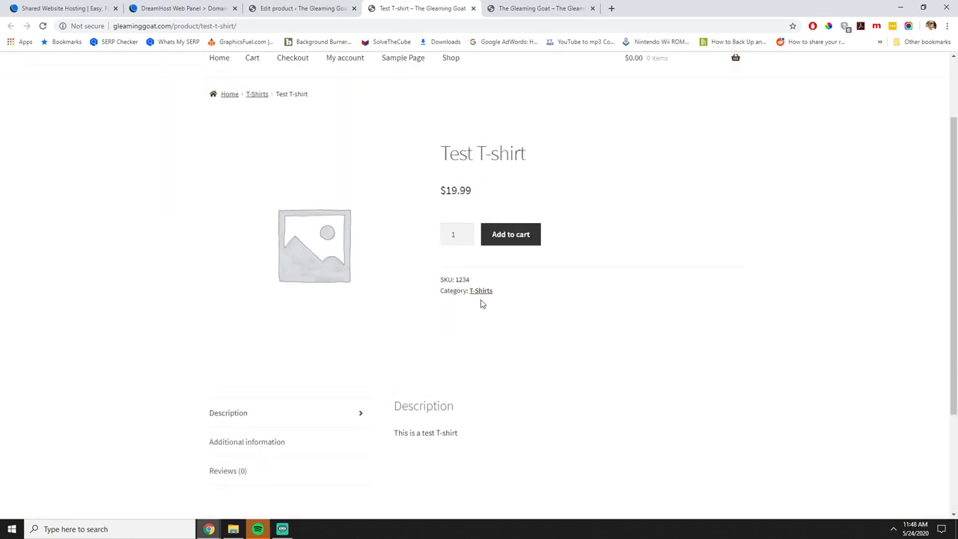
pyautogui.click(315, 8)
pyautogui.scroll(-6, 774, 346)
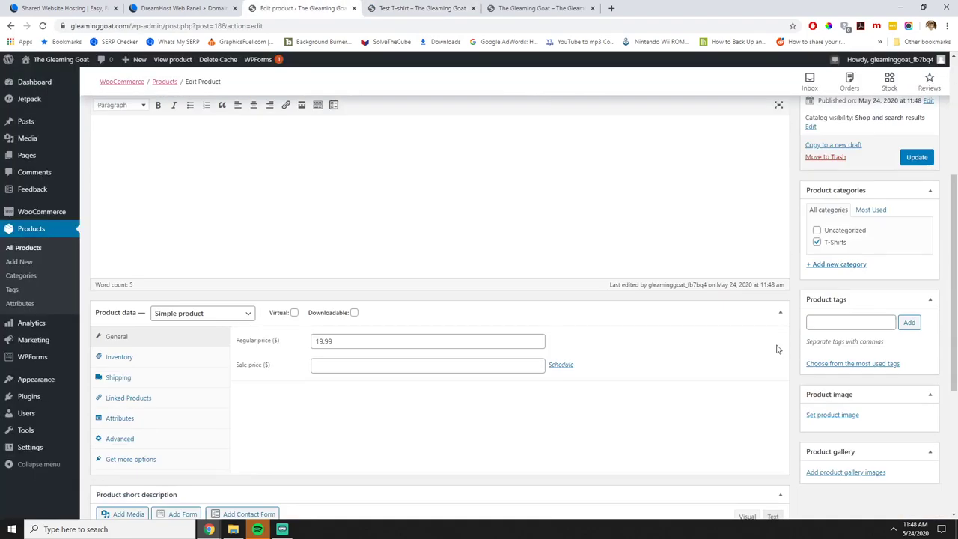
pyautogui.scroll(1, 801, 346)
# Upload the black T-shirt mockup Crosbie-Mockup.jpg from the T-shirts folder.
pyautogui.click(825, 315)
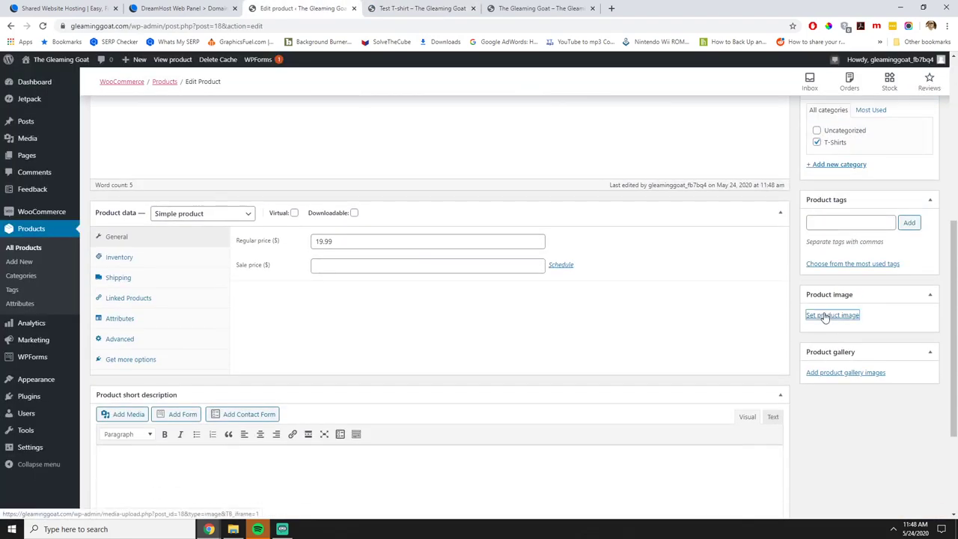
pyautogui.click(41, 101)
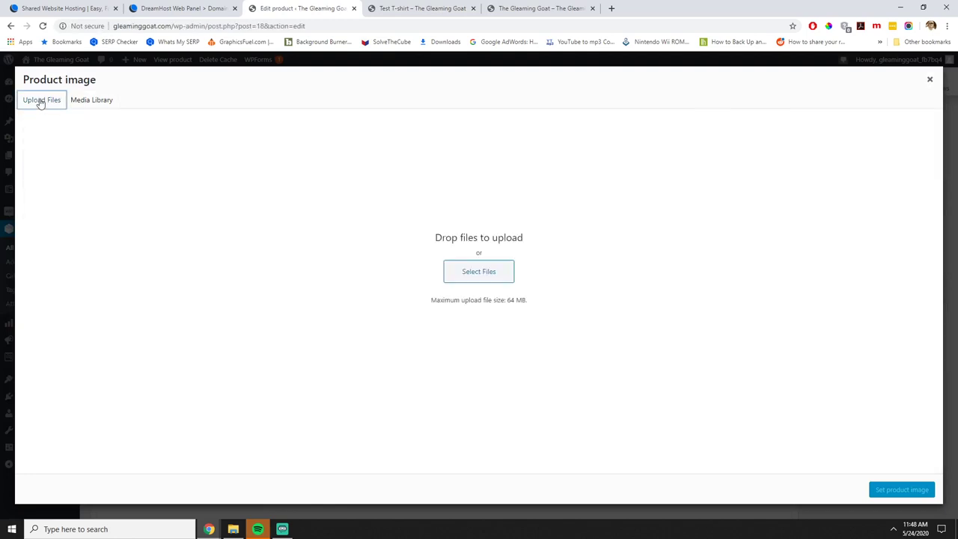
pyautogui.click(446, 275)
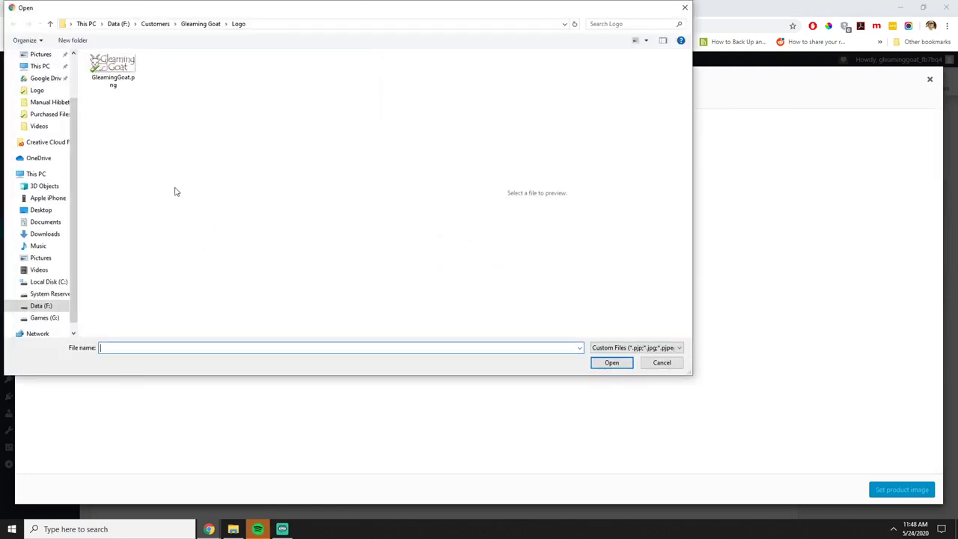
pyautogui.click(152, 24)
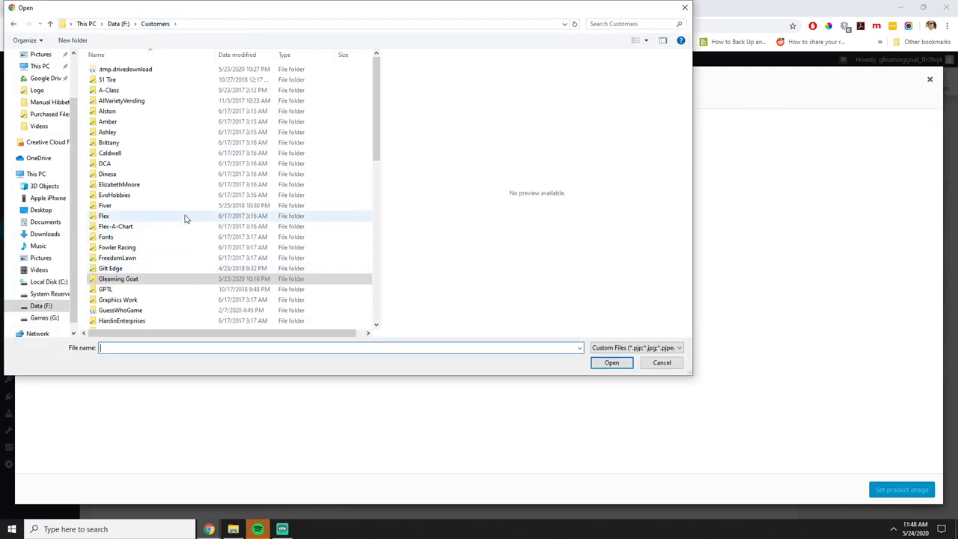
pyautogui.scroll(-5, 179, 209)
pyautogui.scroll(-7, 167, 200)
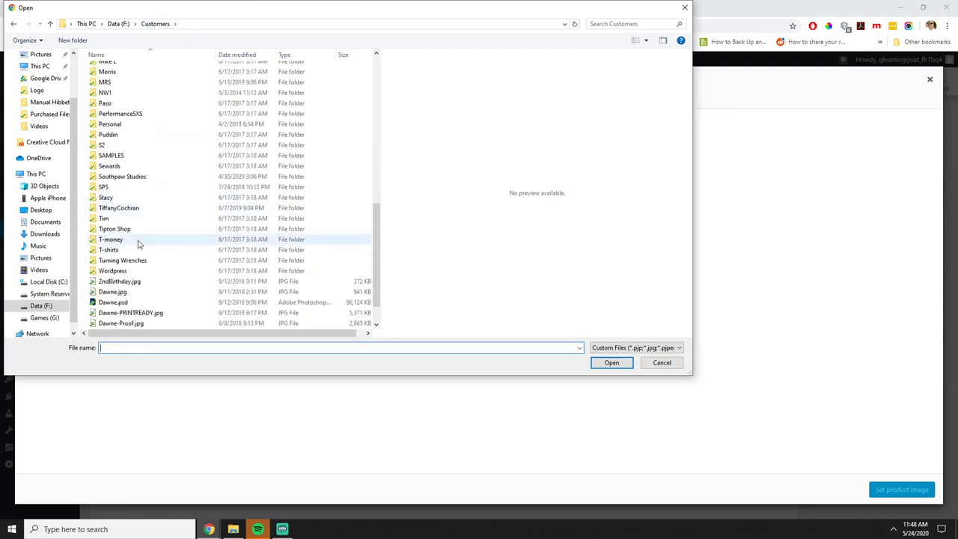
pyautogui.doubleClick(114, 251)
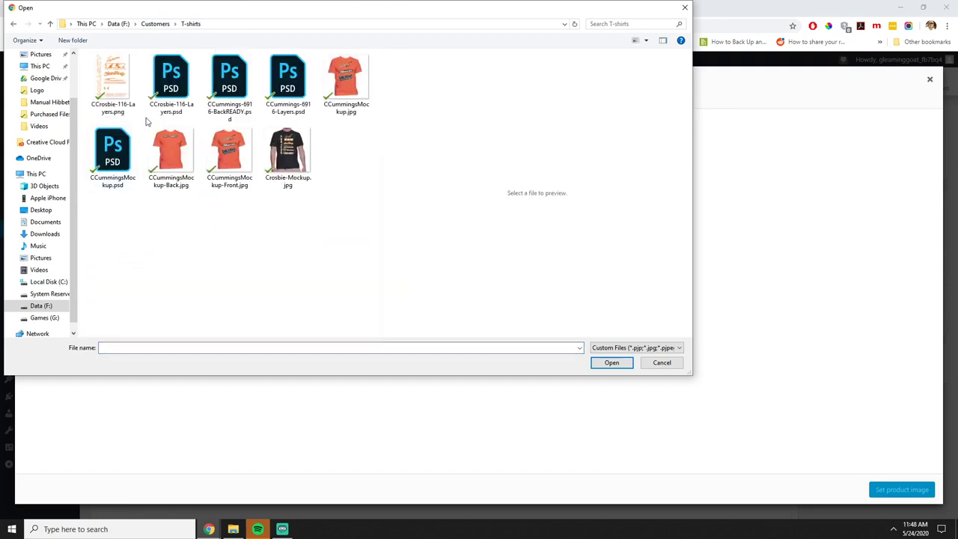
pyautogui.click(279, 159)
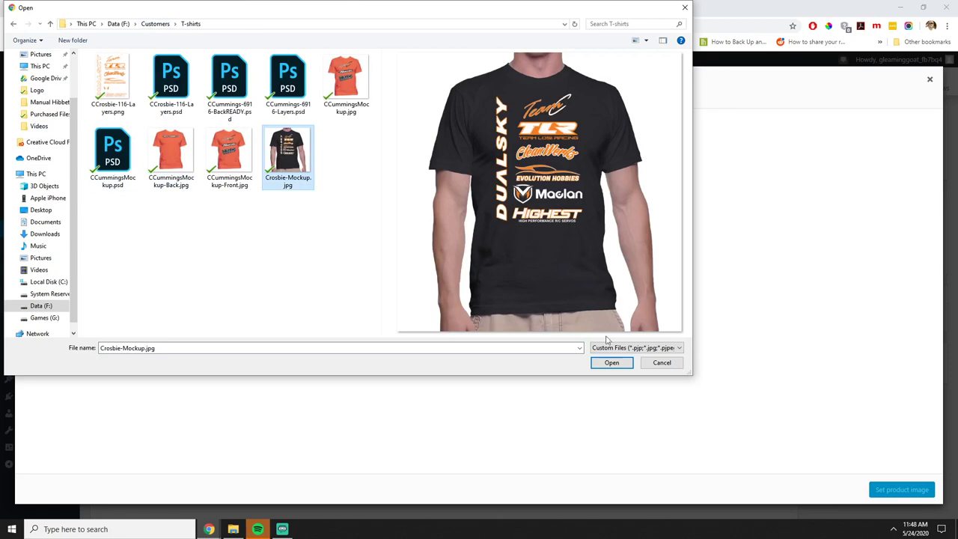
pyautogui.click(611, 363)
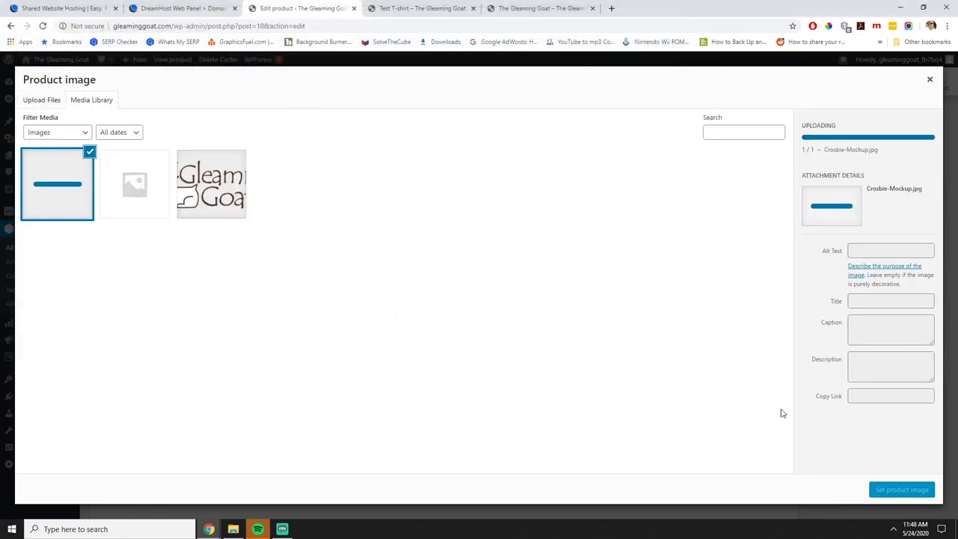
# Set the mockup as the product image and update the product.
pyautogui.click(890, 491)
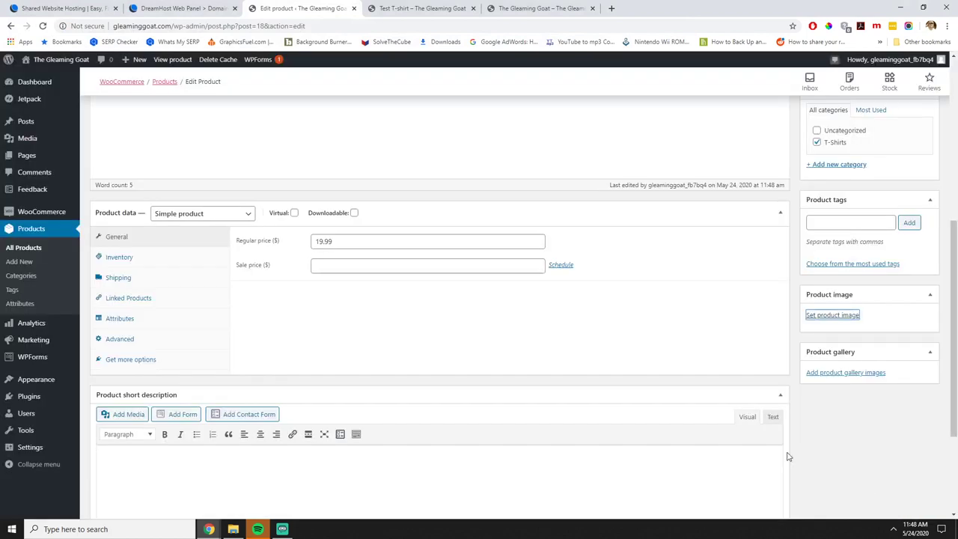
pyautogui.scroll(5, 616, 369)
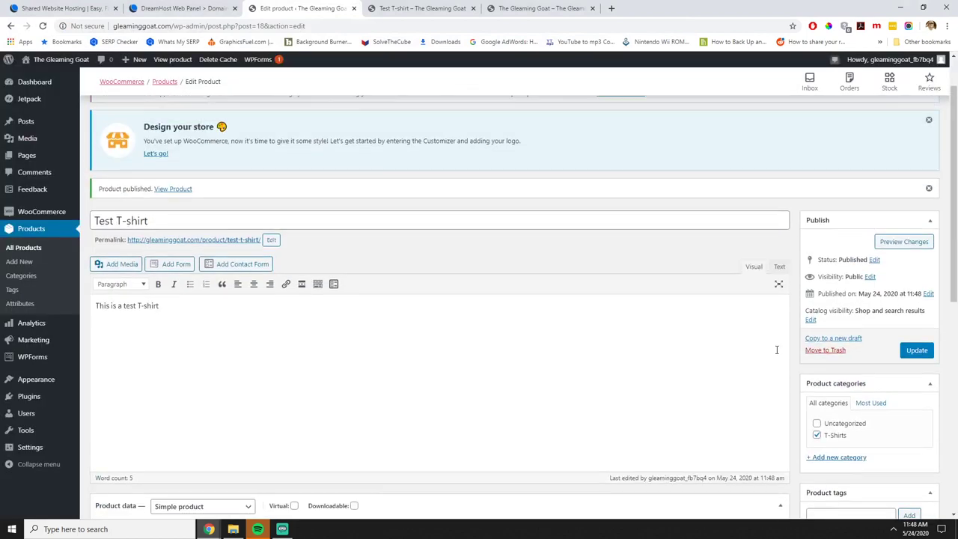
pyautogui.click(916, 362)
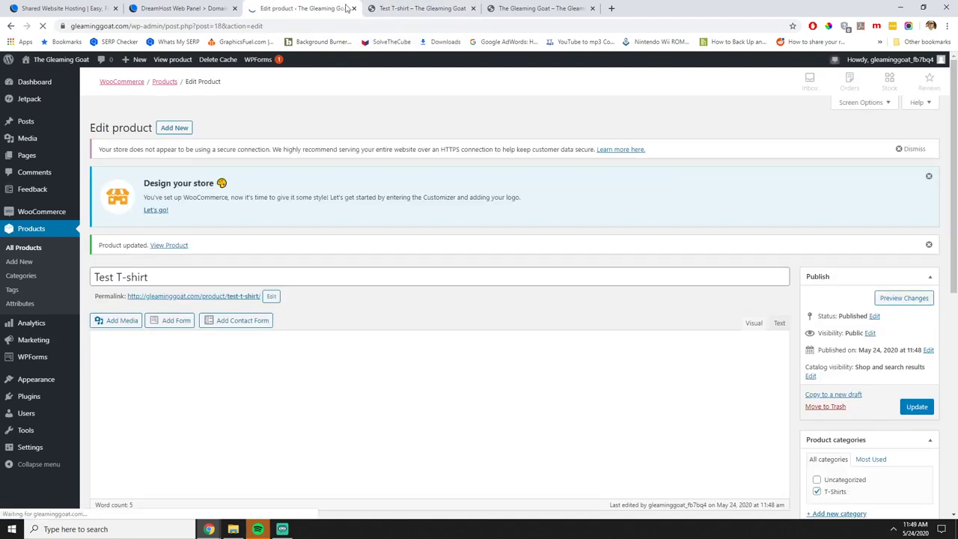
# Reload the storefront product page and view the mockup photo full-screen.
pyautogui.click(396, 8)
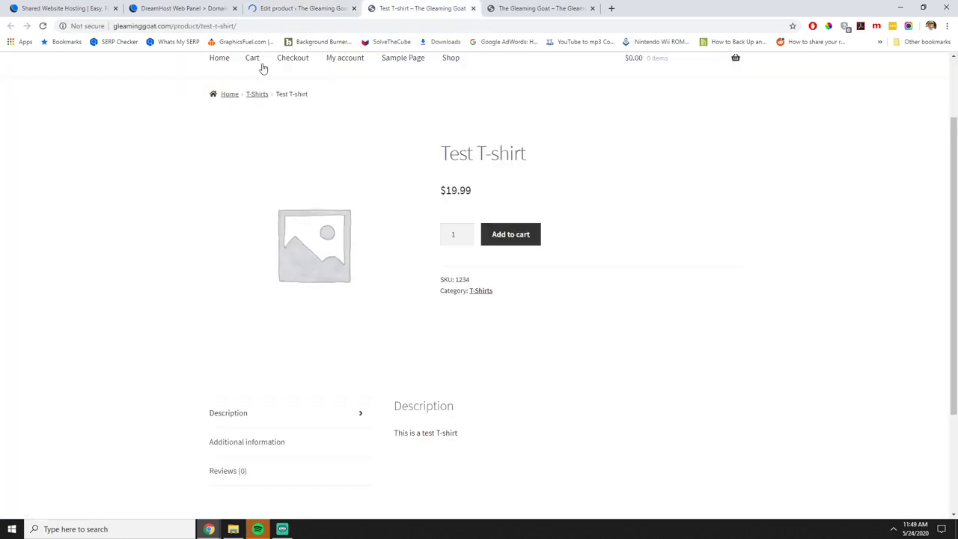
pyautogui.click(43, 26)
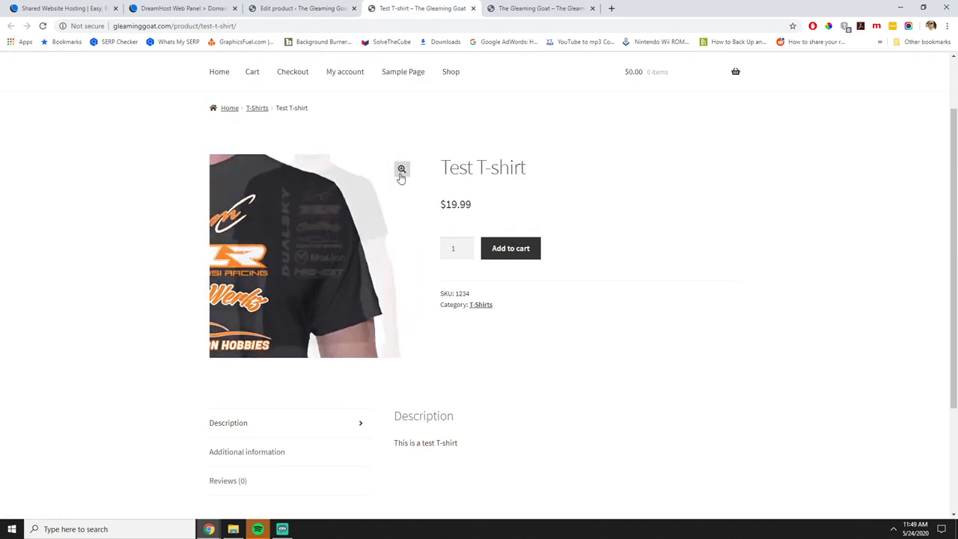
pyautogui.click(401, 170)
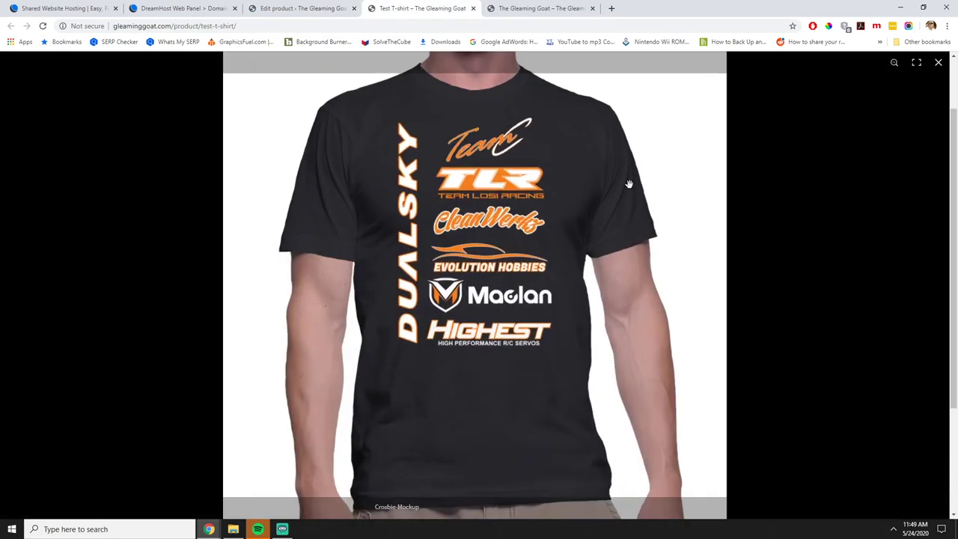
pyautogui.click(937, 63)
# Check the Reviews and Additional information tabs, then return to the product editor.
pyautogui.scroll(-2, 587, 378)
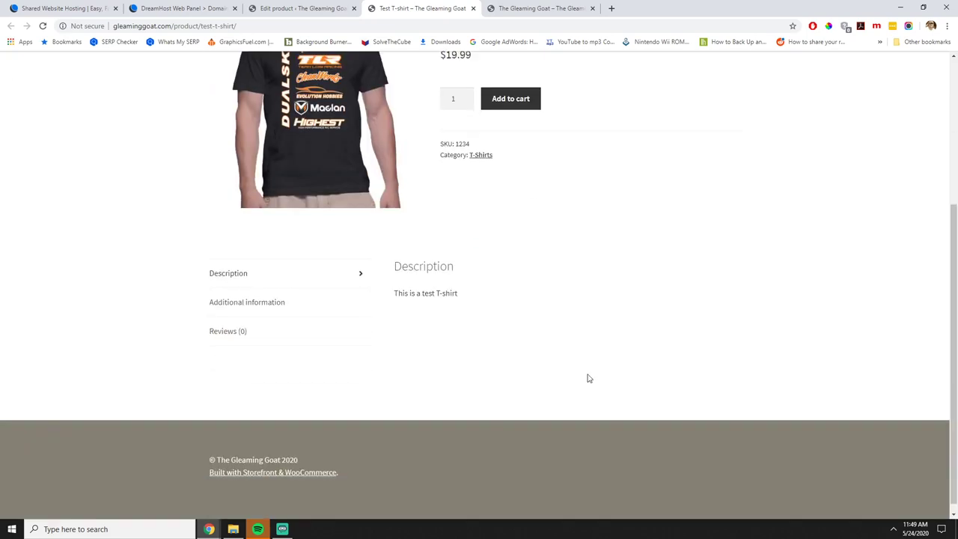
pyautogui.click(274, 297)
pyautogui.click(266, 324)
pyautogui.click(331, 296)
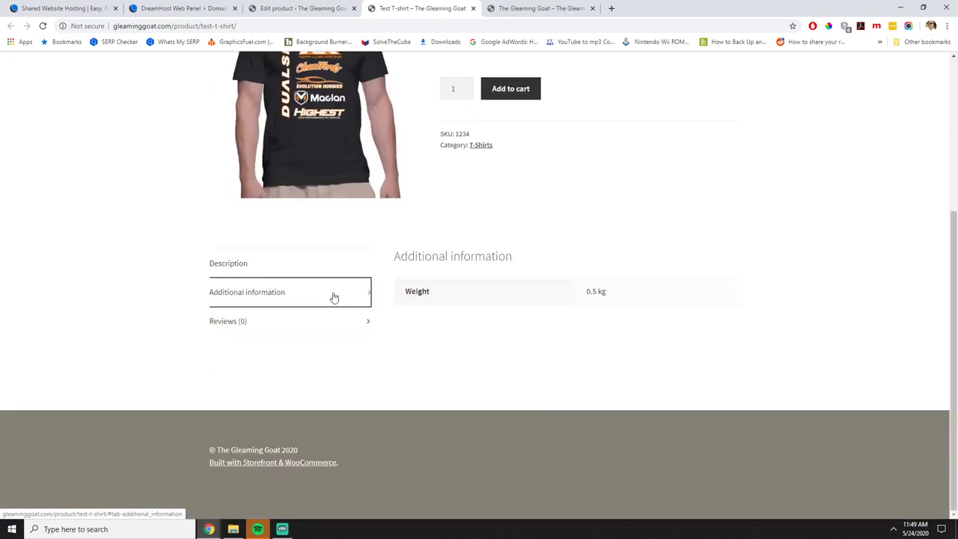
pyautogui.scroll(3, 449, 315)
pyautogui.click(299, 8)
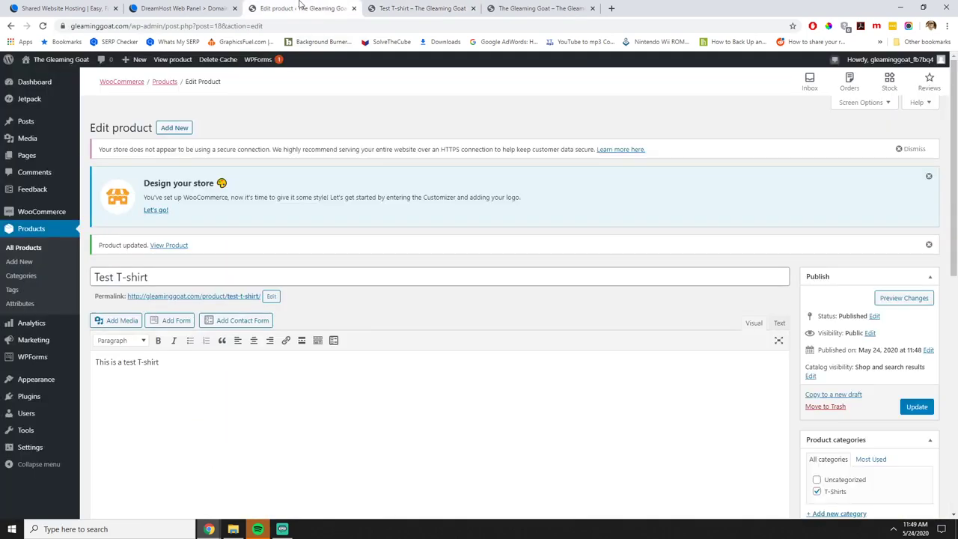
# Add the short description 'This is the short description', update, and view the live Test T-shirt page.
pyautogui.scroll(-8, 417, 359)
pyautogui.scroll(1, 417, 357)
pyautogui.scroll(-2, 366, 360)
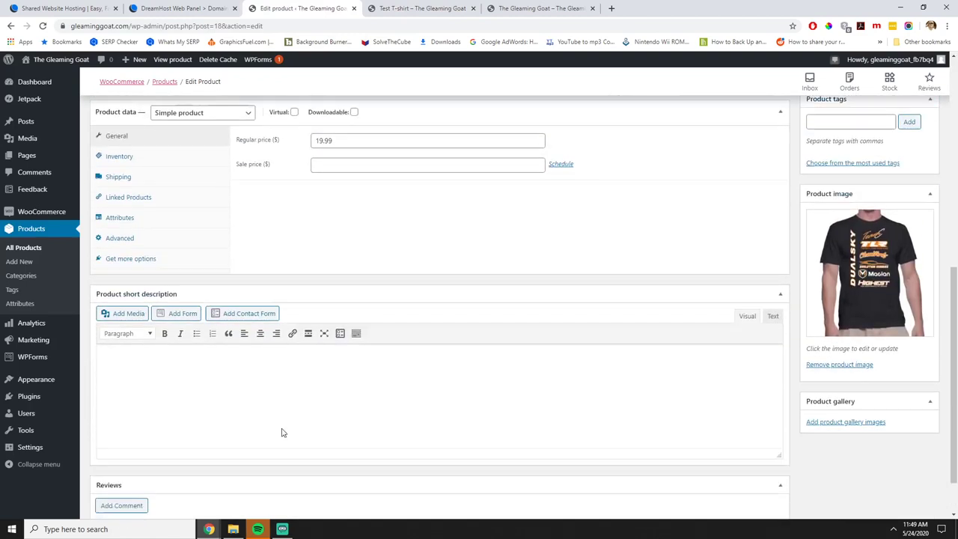
pyautogui.click(251, 348)
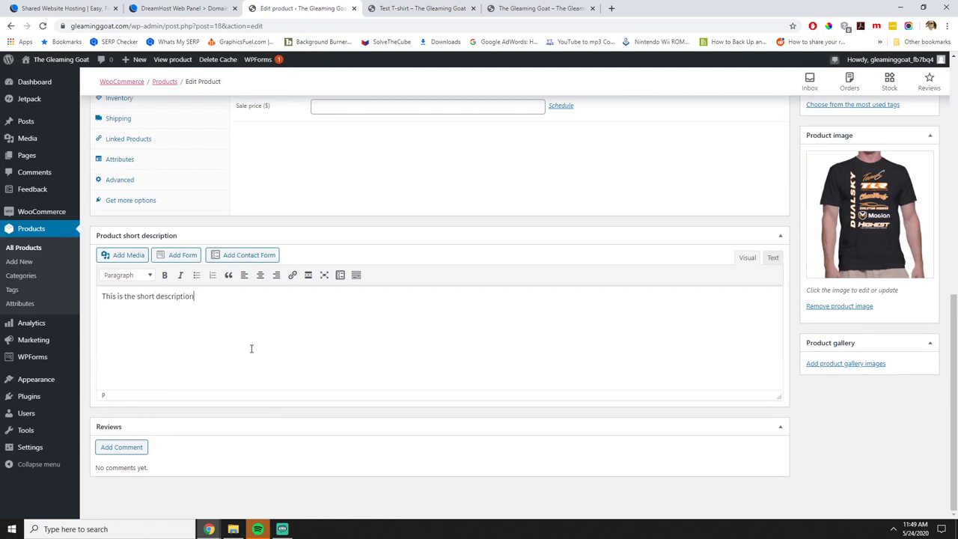
pyautogui.scroll(5, 484, 350)
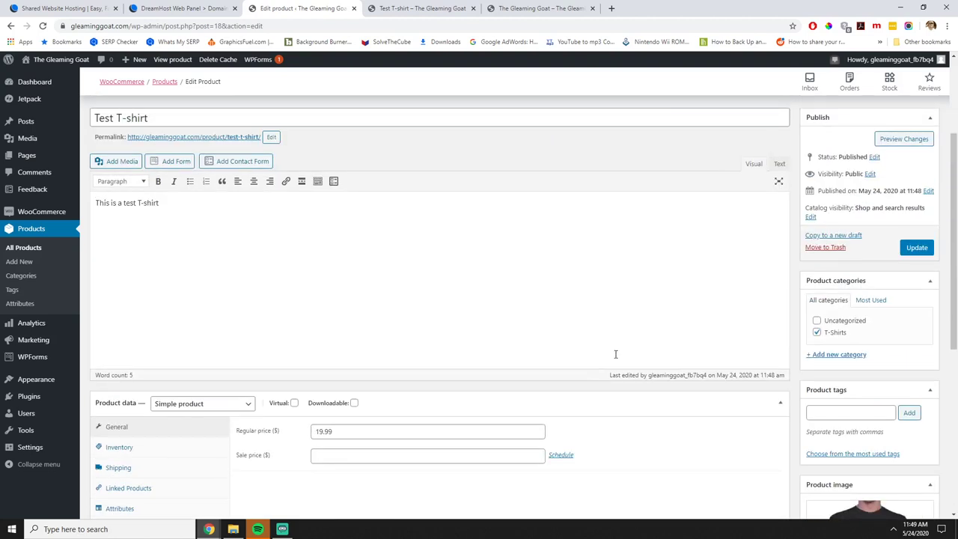
pyautogui.click(910, 251)
pyautogui.click(417, 9)
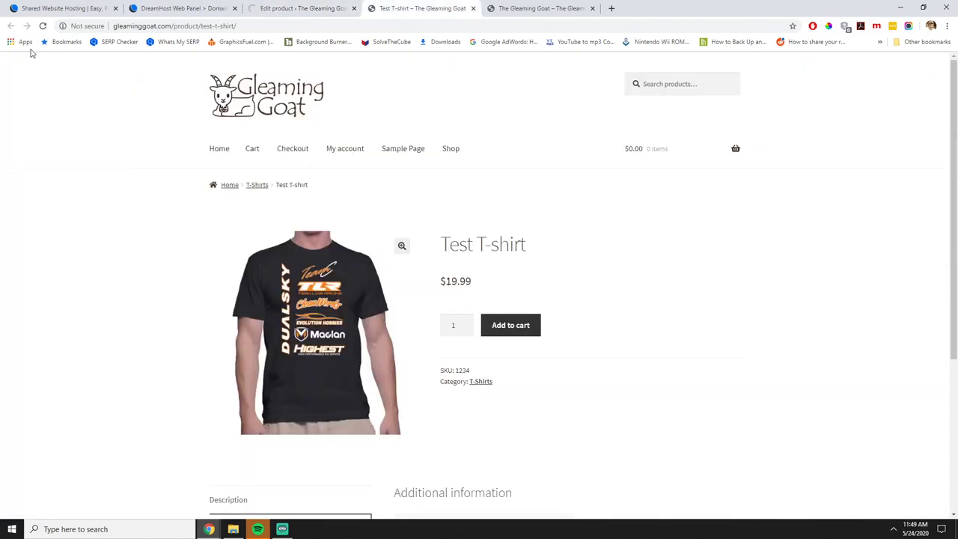
# Reload the product page, add the Test T-shirt to the cart, and open the cart.
pyautogui.click(44, 27)
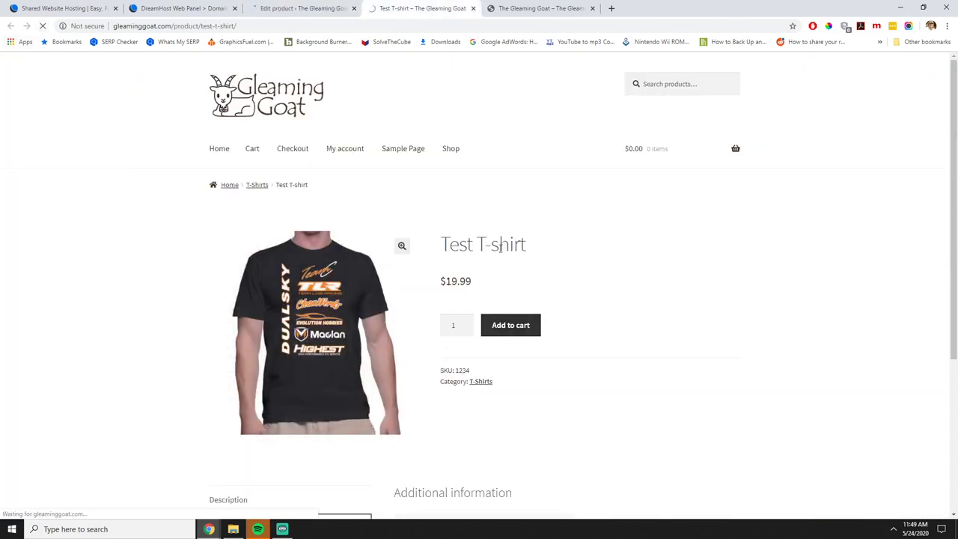
pyautogui.scroll(-2, 563, 366)
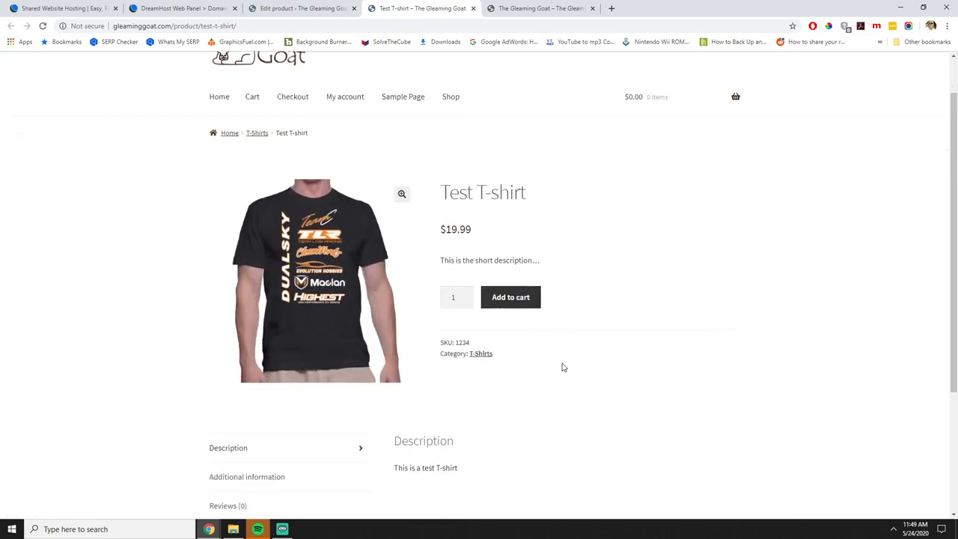
pyautogui.scroll(2, 564, 367)
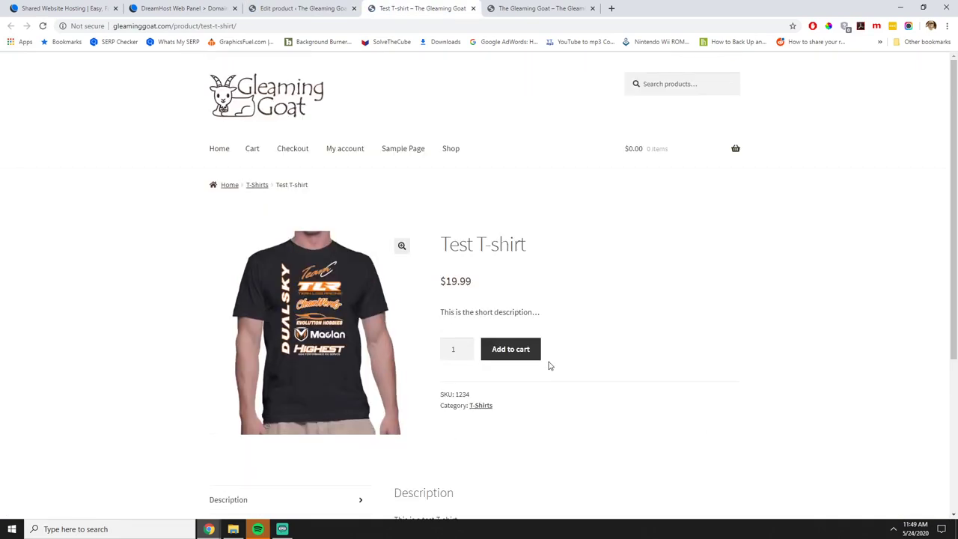
pyautogui.click(498, 348)
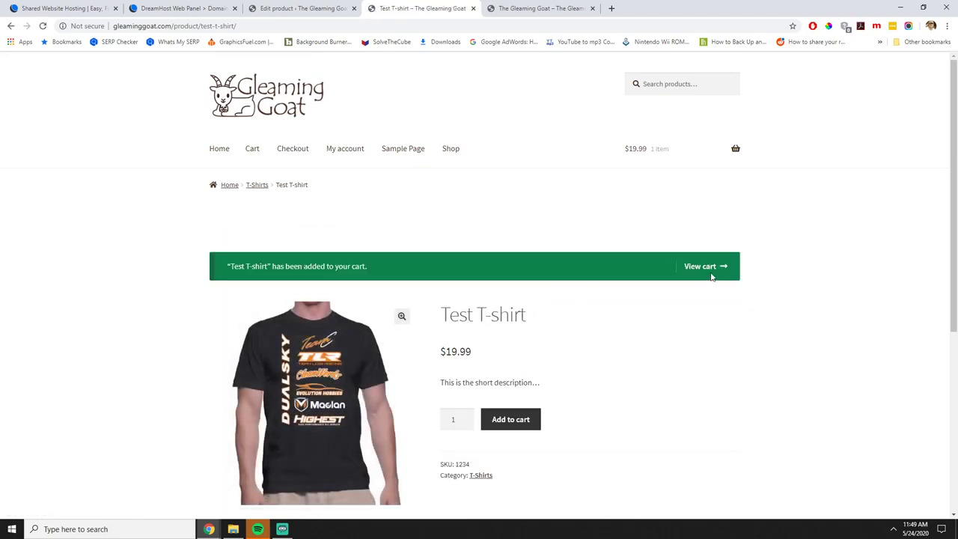
pyautogui.moveTo(716, 156)
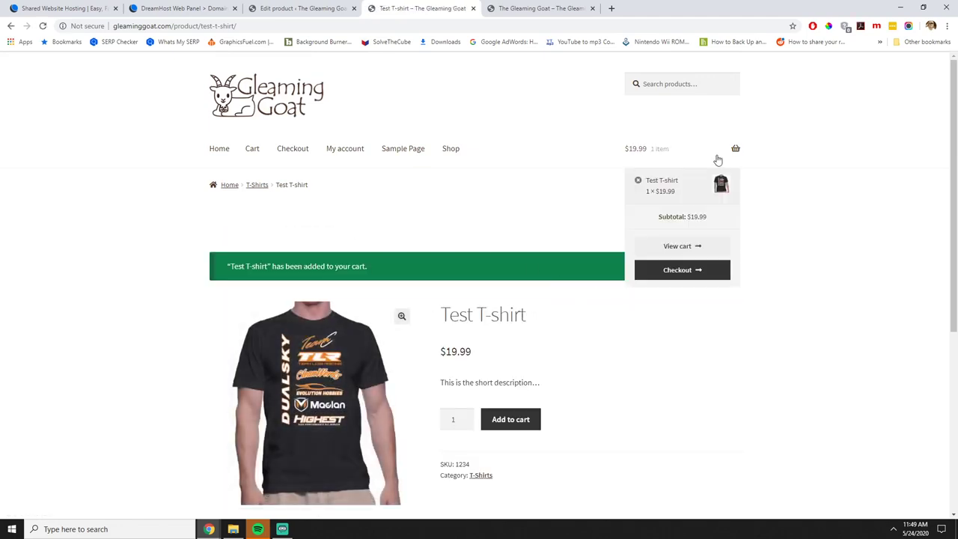
pyautogui.click(682, 245)
# Proceed from the cart to checkout and review the $19.99 order.
pyautogui.scroll(-3, 514, 323)
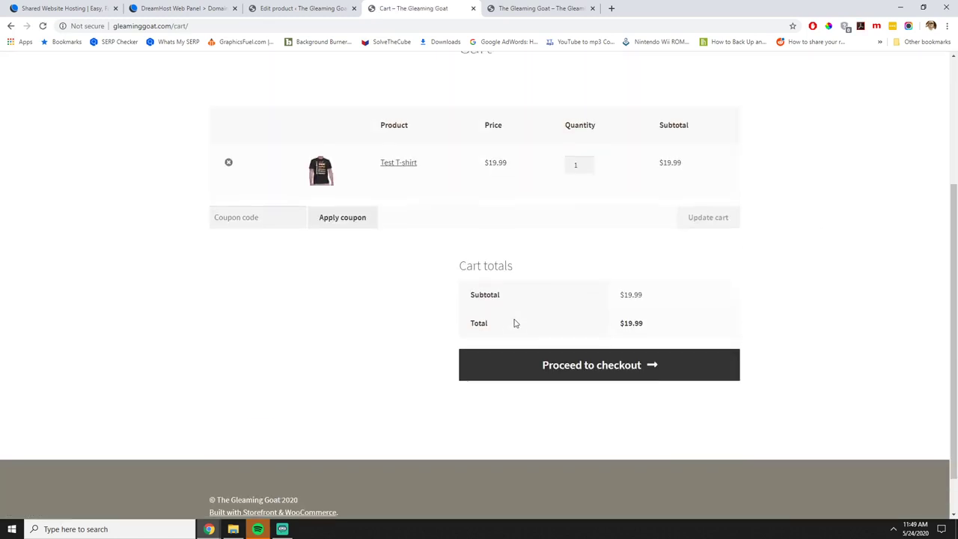
pyautogui.scroll(2, 483, 299)
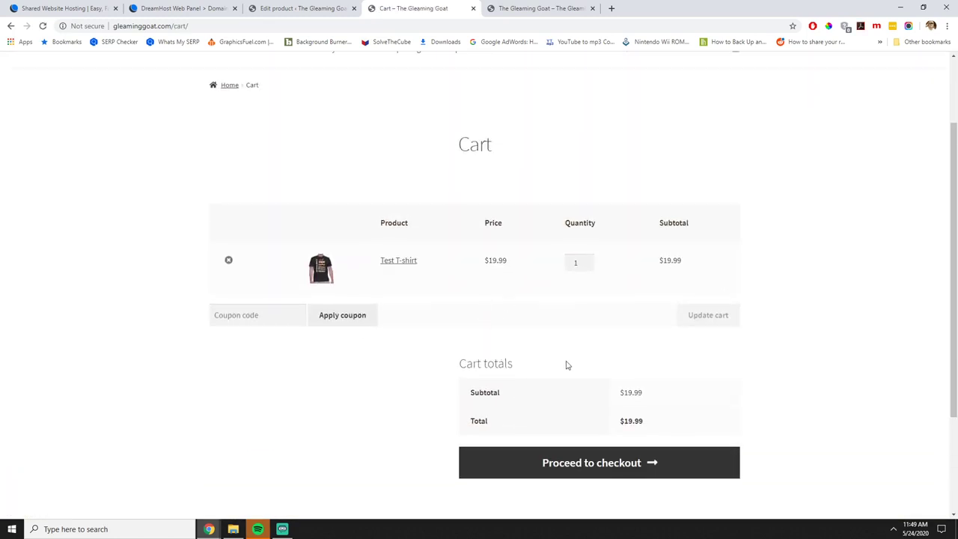
pyautogui.scroll(-3, 566, 364)
pyautogui.scroll(1, 636, 370)
pyautogui.scroll(1, 487, 359)
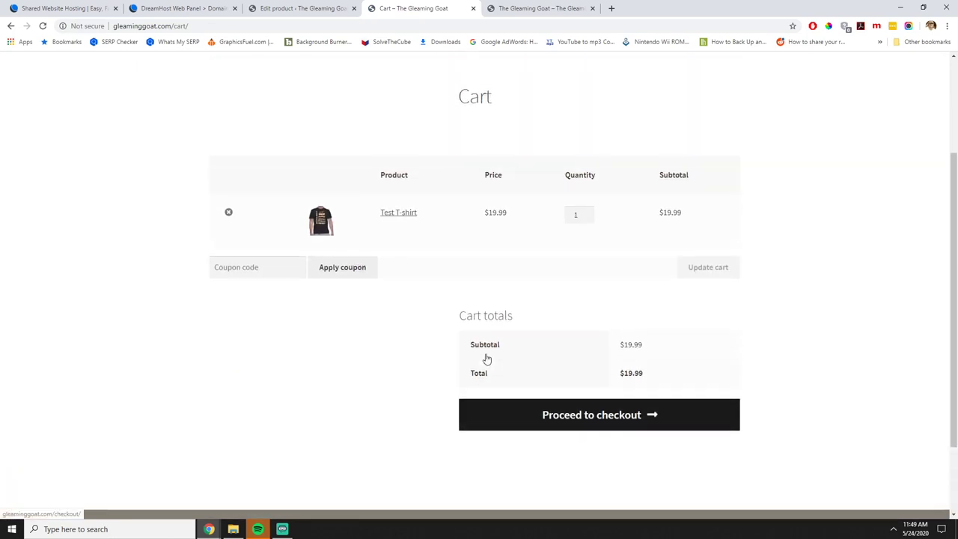
pyautogui.click(546, 414)
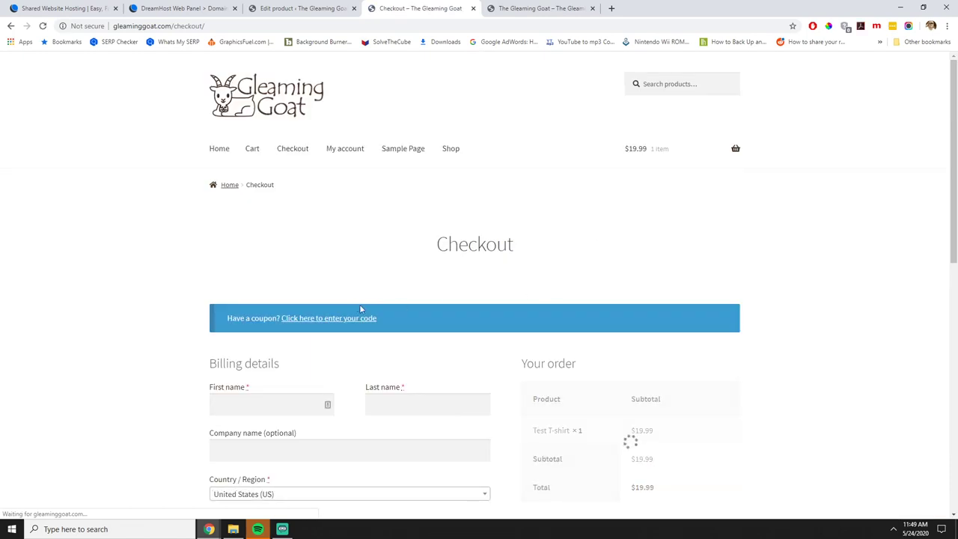
pyautogui.scroll(-5, 560, 352)
pyautogui.scroll(2, 568, 351)
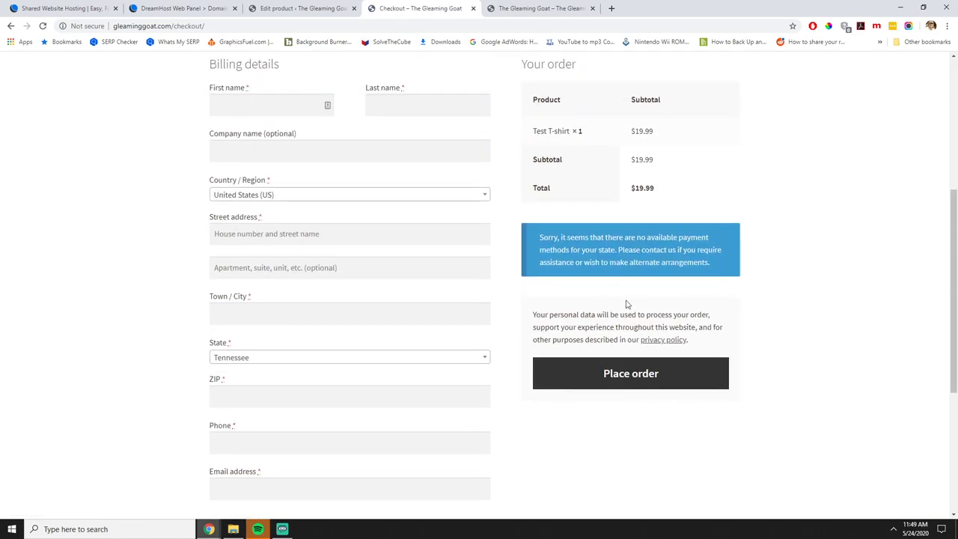
pyautogui.scroll(-4, 660, 291)
pyautogui.scroll(5, 660, 291)
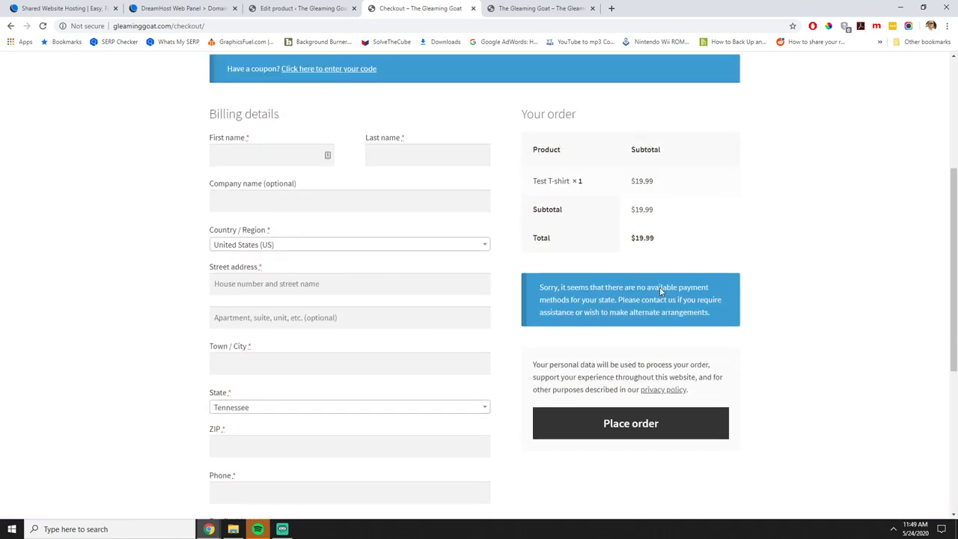
pyautogui.scroll(4, 528, 294)
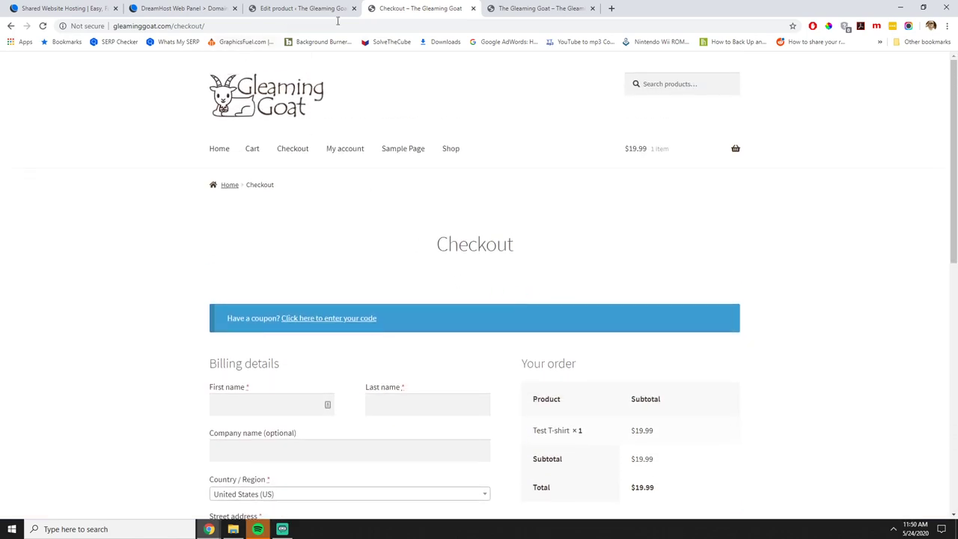
# Close the checkout and home page tabs, then open Settings > General from the admin Dashboard.
pyautogui.click(472, 9)
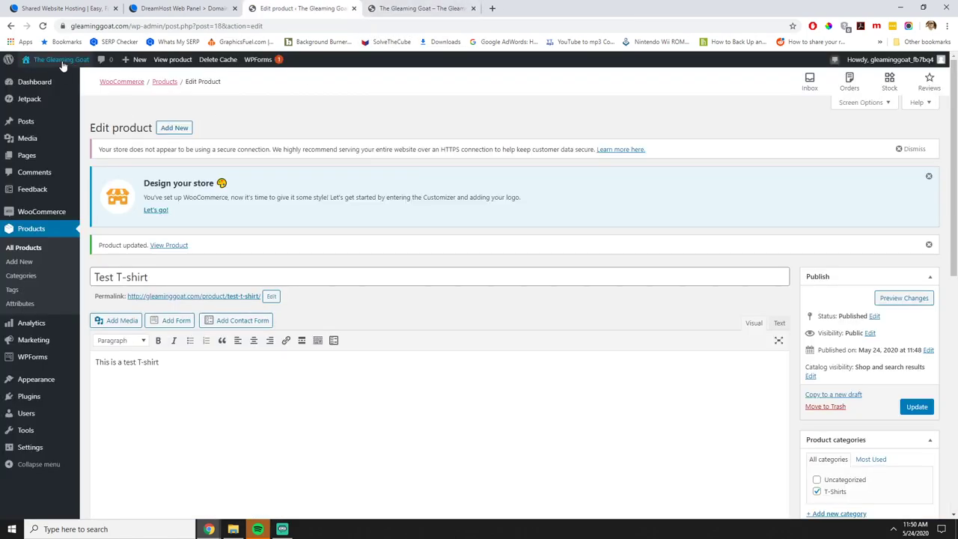
pyautogui.click(44, 85)
pyautogui.click(423, 8)
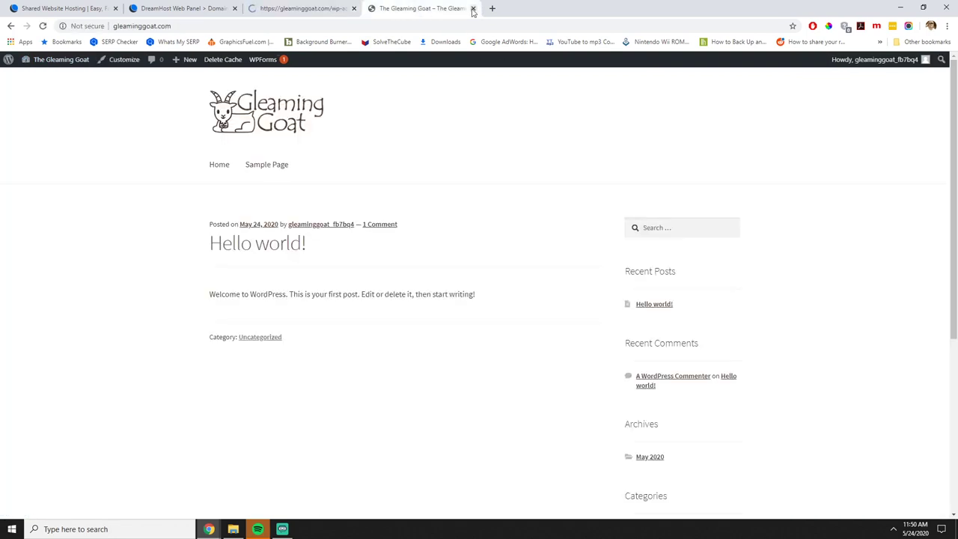
pyautogui.click(472, 8)
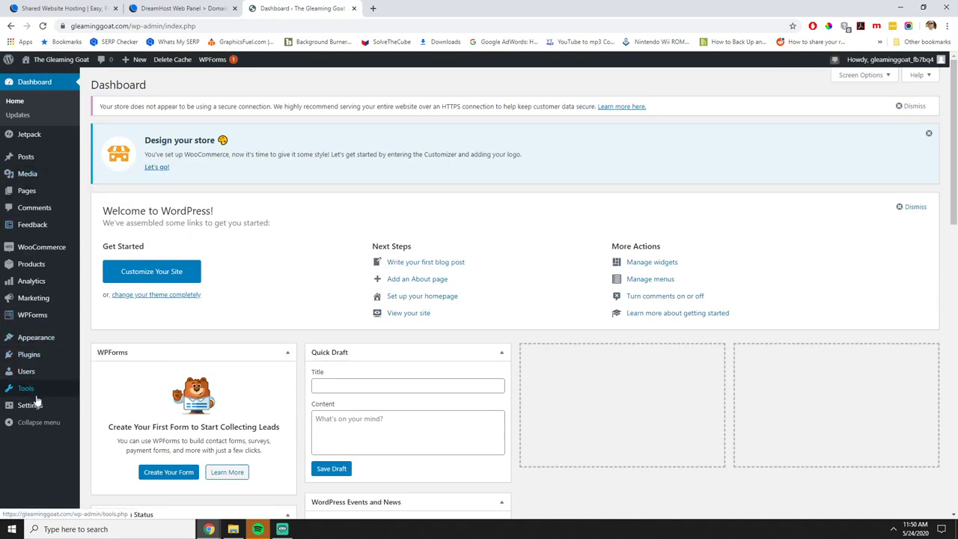
pyautogui.moveTo(36, 404)
pyautogui.click(102, 389)
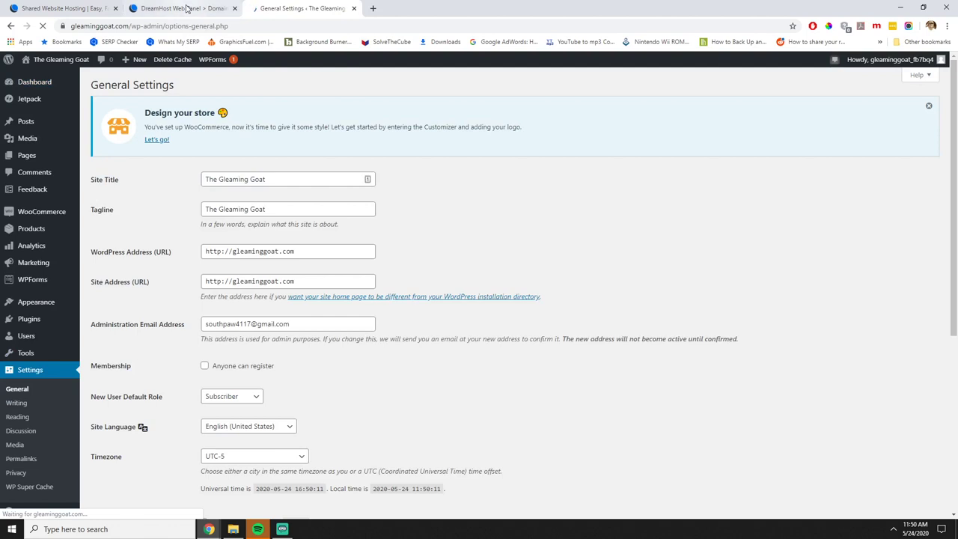
# Open the SSL/TLS certificates list for the managed domains in DreamHost Web Panel.
pyautogui.click(188, 8)
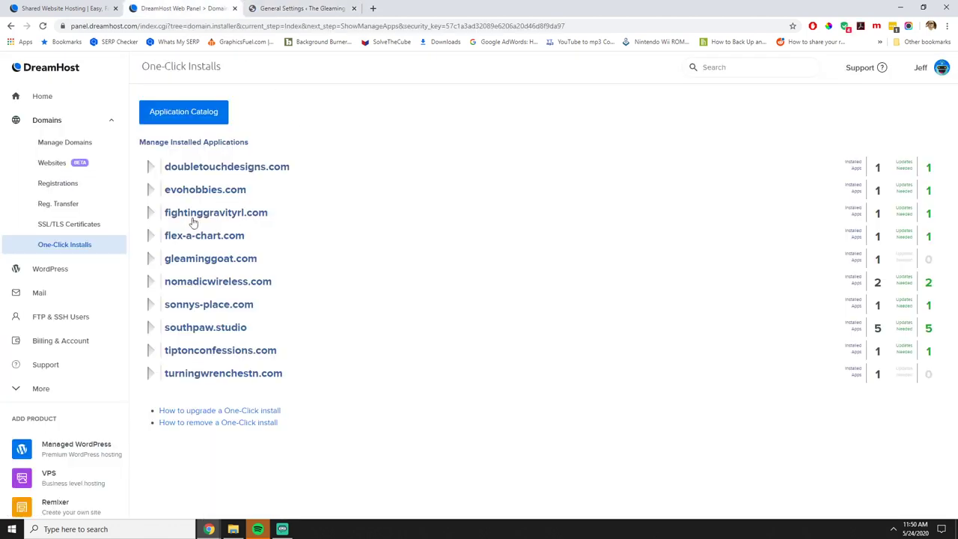
pyautogui.click(60, 143)
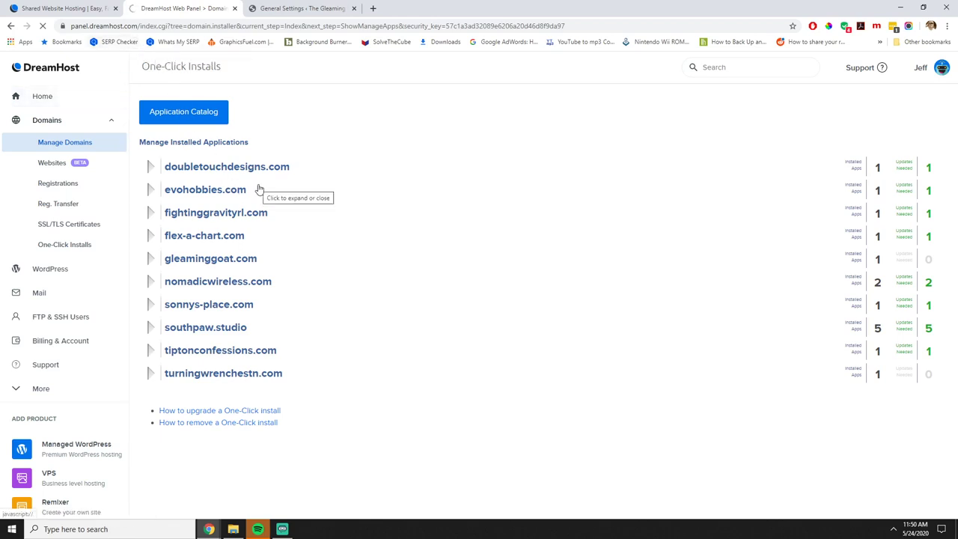
pyautogui.scroll(-3, 374, 220)
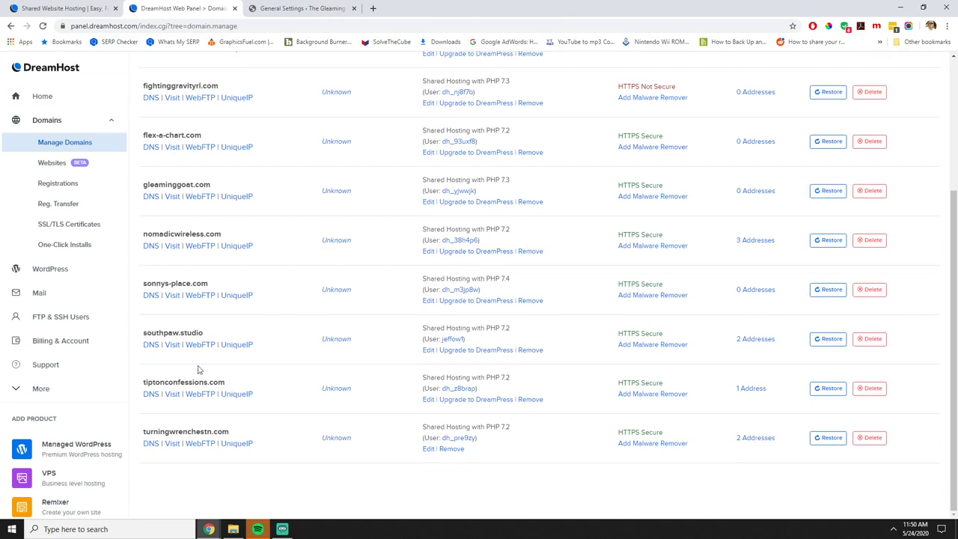
pyautogui.click(71, 227)
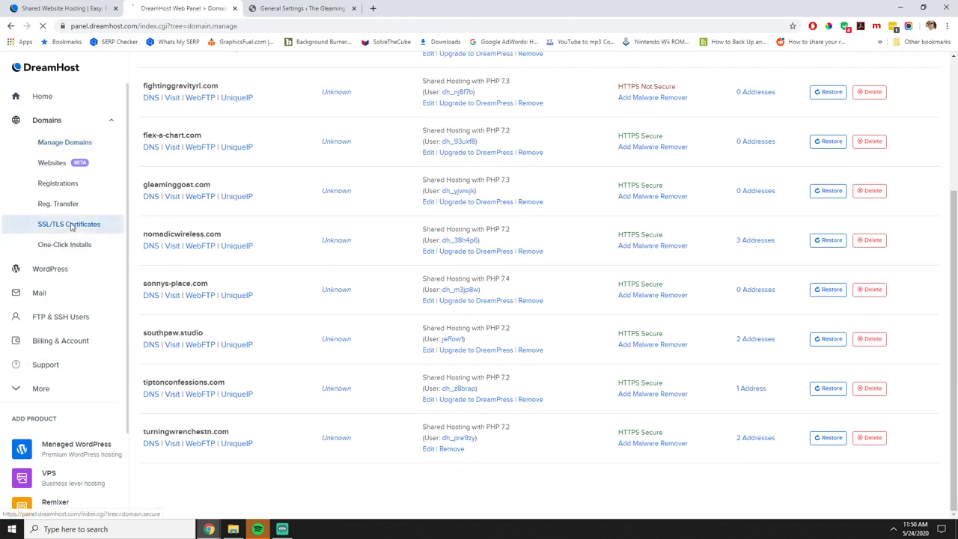
pyautogui.scroll(-3, 483, 308)
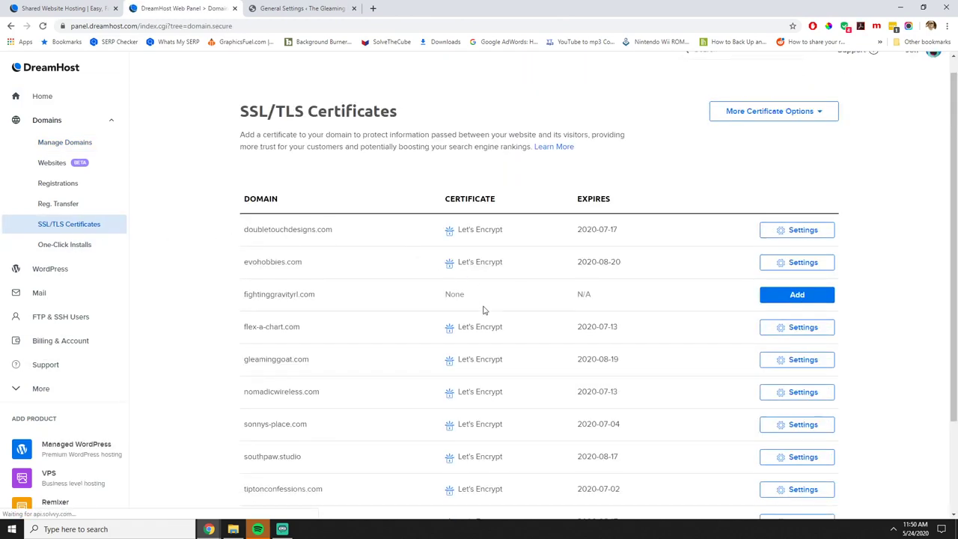
# Order a free Let's Encrypt certificate for fightinggravityrl.com.
pyautogui.click(796, 180)
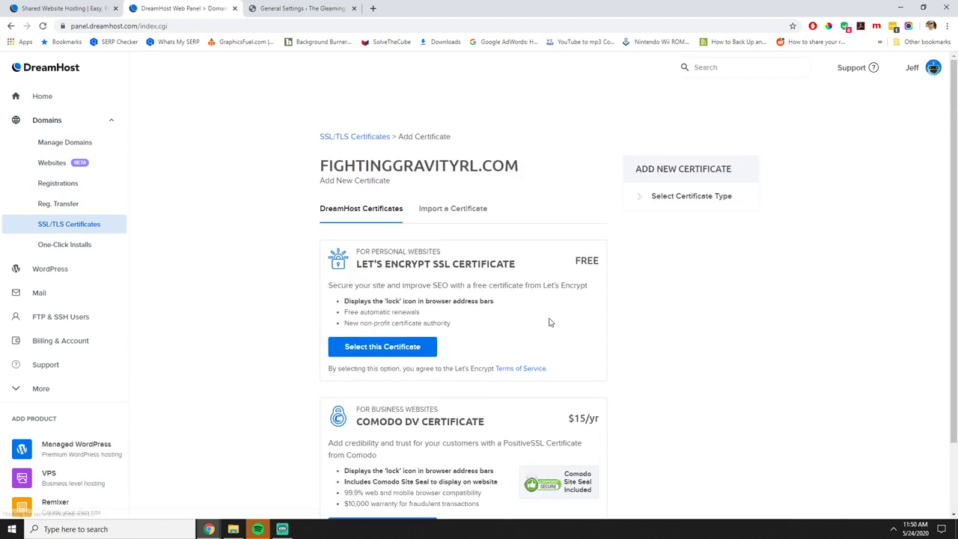
pyautogui.scroll(-1, 549, 322)
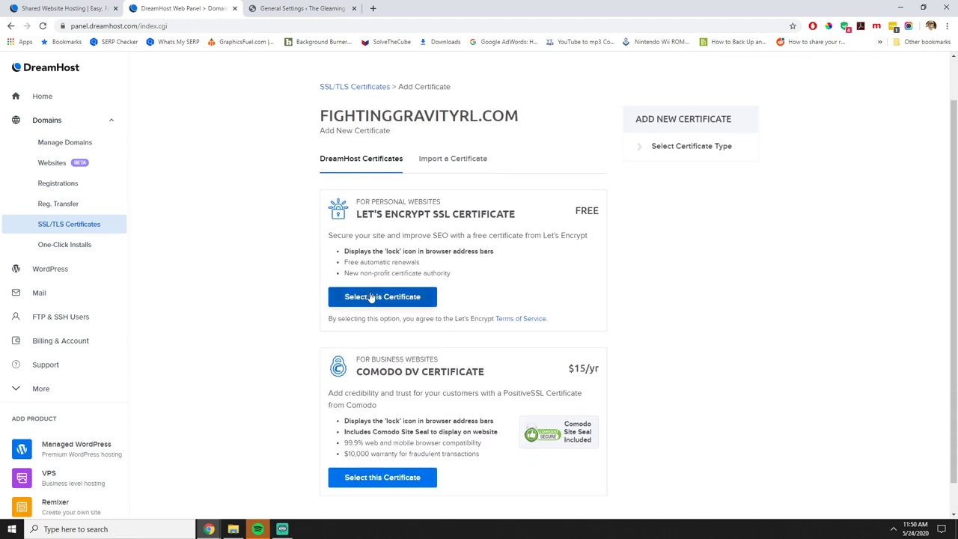
pyautogui.click(371, 297)
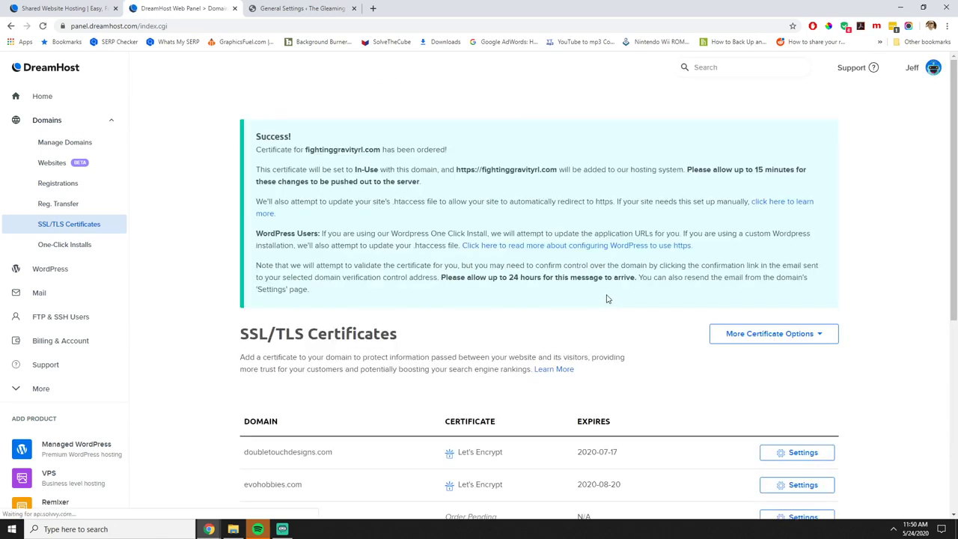
pyautogui.scroll(-3, 566, 346)
pyautogui.scroll(3, 564, 342)
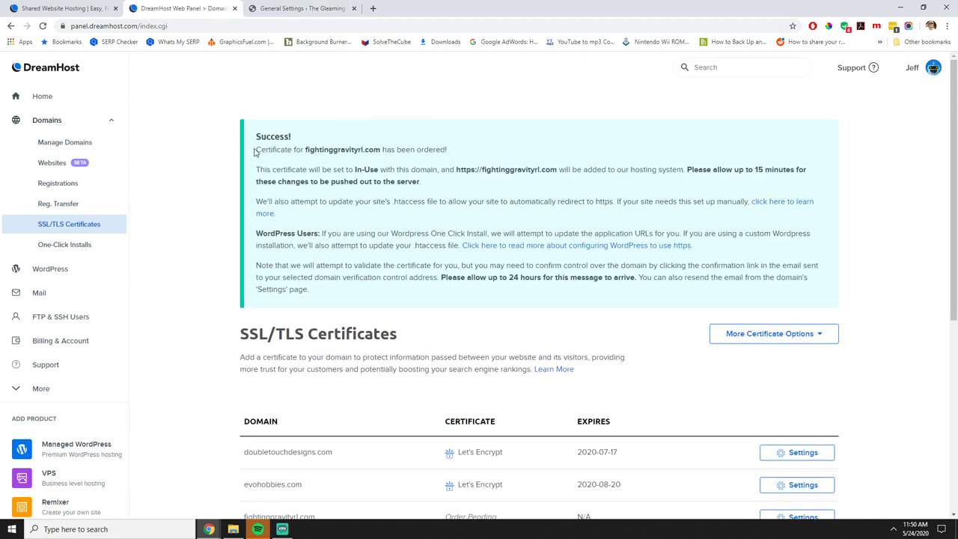
# Review the certificate-ordered confirmation, then return to WordPress General Settings.
pyautogui.moveTo(255, 152); pyautogui.dragTo(459, 159)
pyautogui.click(426, 187)
pyautogui.scroll(-3, 558, 310)
pyautogui.scroll(3, 523, 299)
pyautogui.scroll(-3, 636, 375)
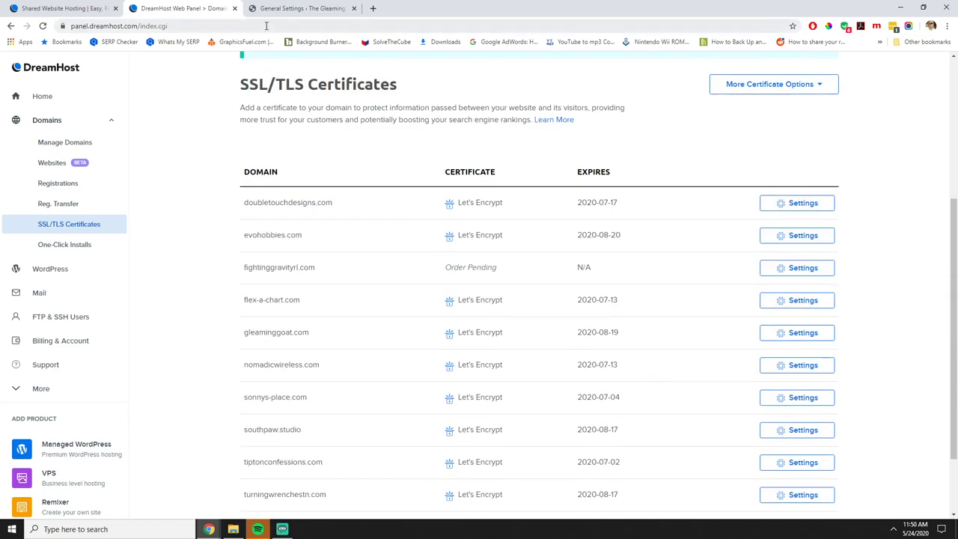
pyautogui.click(293, 9)
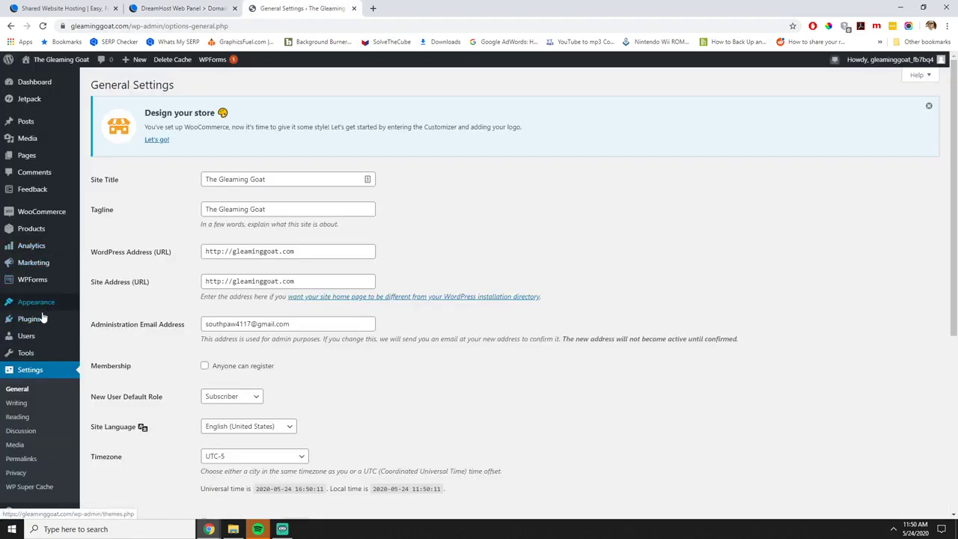
# In General Settings, change both WordPress Address and Site Address from http to https.
pyautogui.scroll(-2, 412, 288)
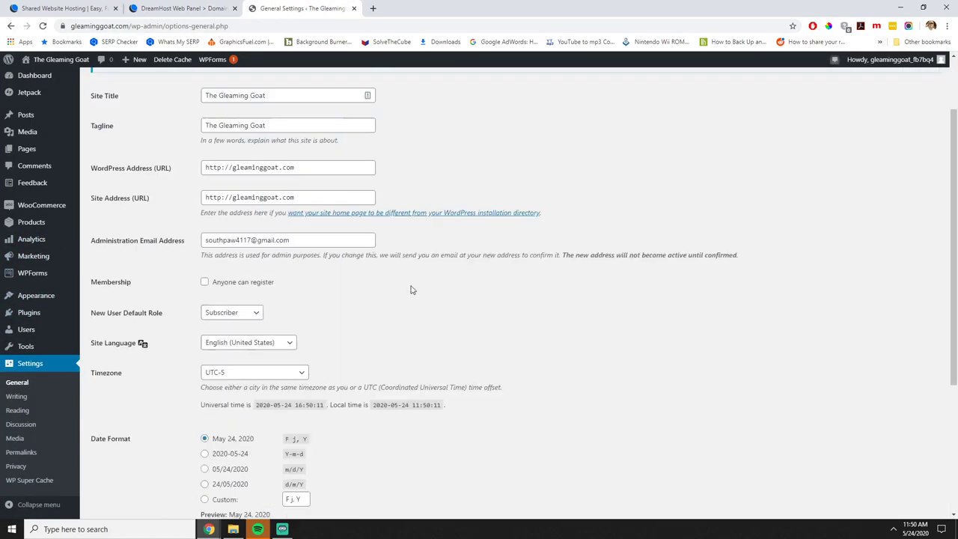
pyautogui.click(21, 397)
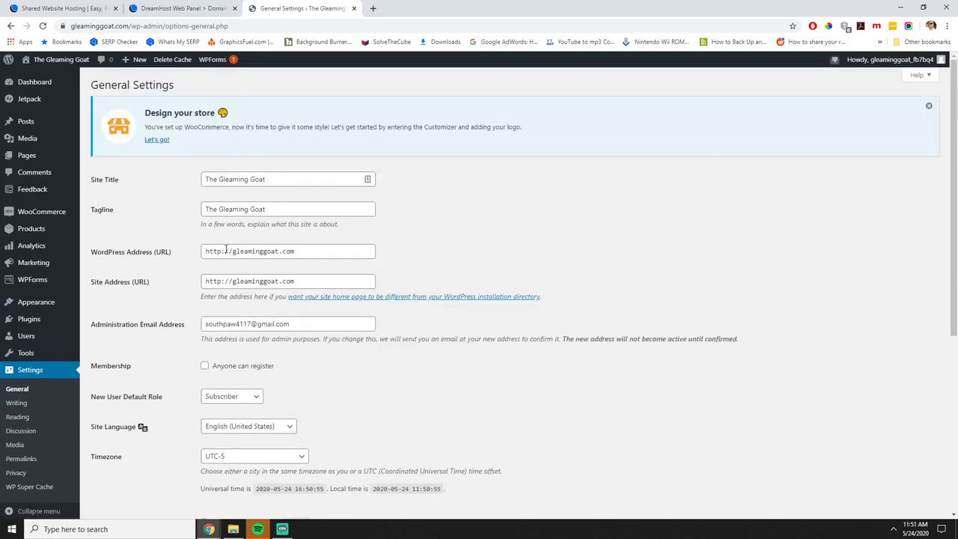
pyautogui.click(223, 250)
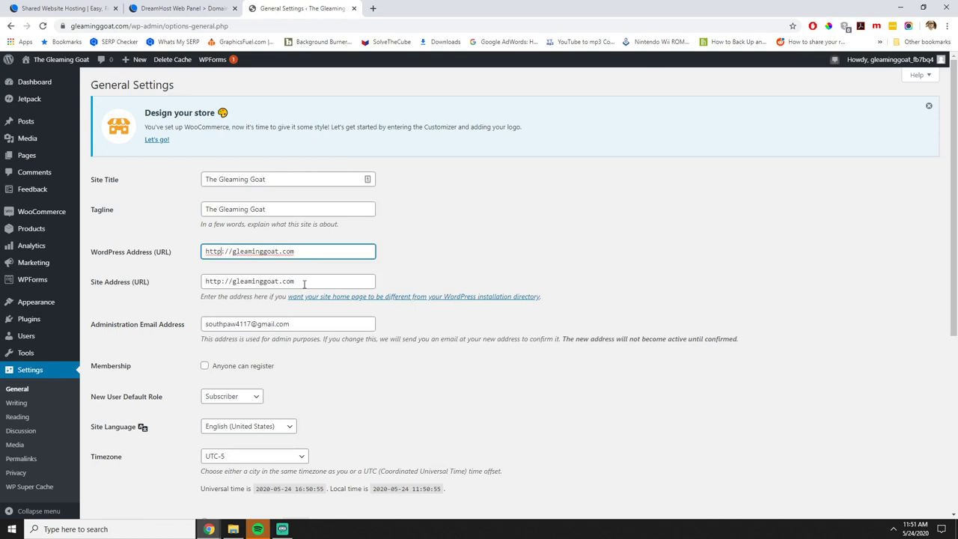
pyautogui.write('s')
pyautogui.click(221, 282)
pyautogui.write('s')
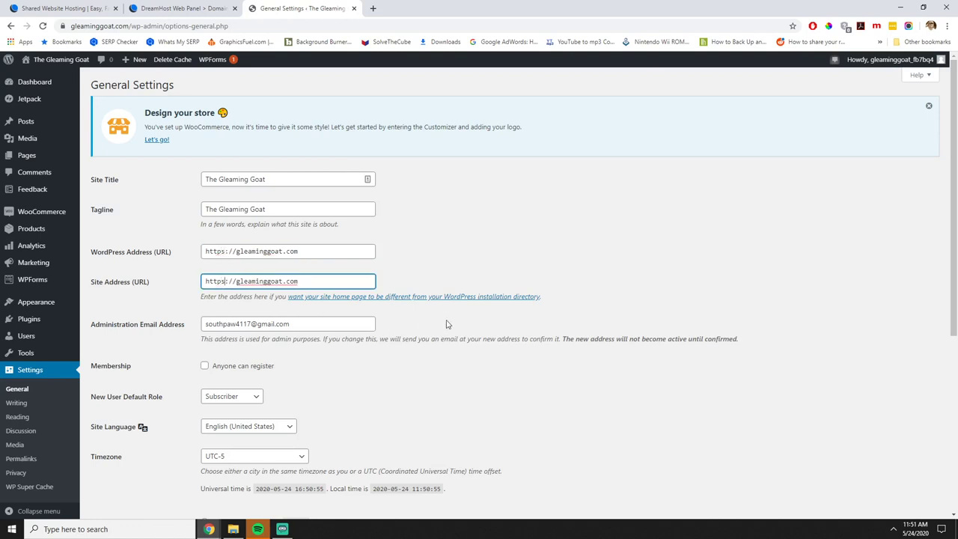
pyautogui.scroll(-4, 494, 331)
pyautogui.scroll(4, 493, 335)
pyautogui.scroll(-4, 335, 277)
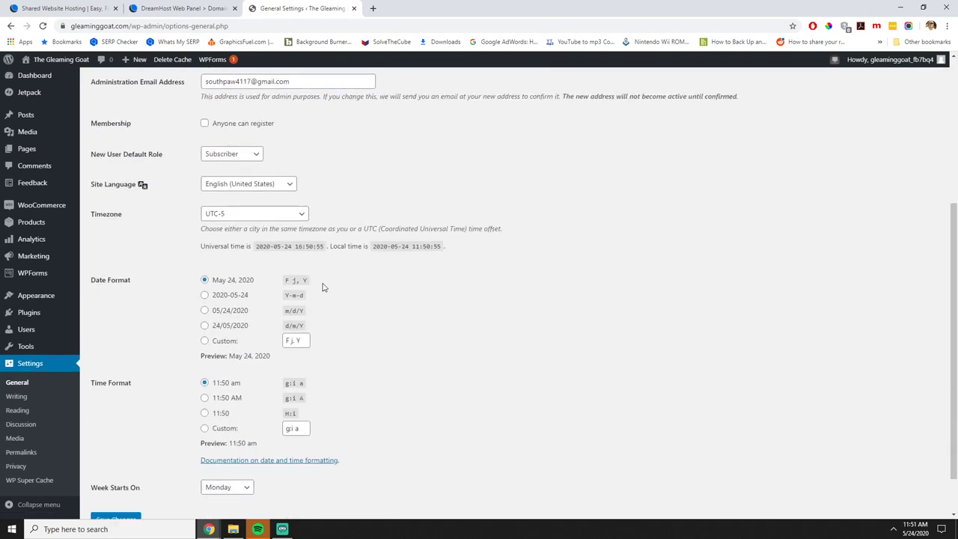
pyautogui.click(115, 467)
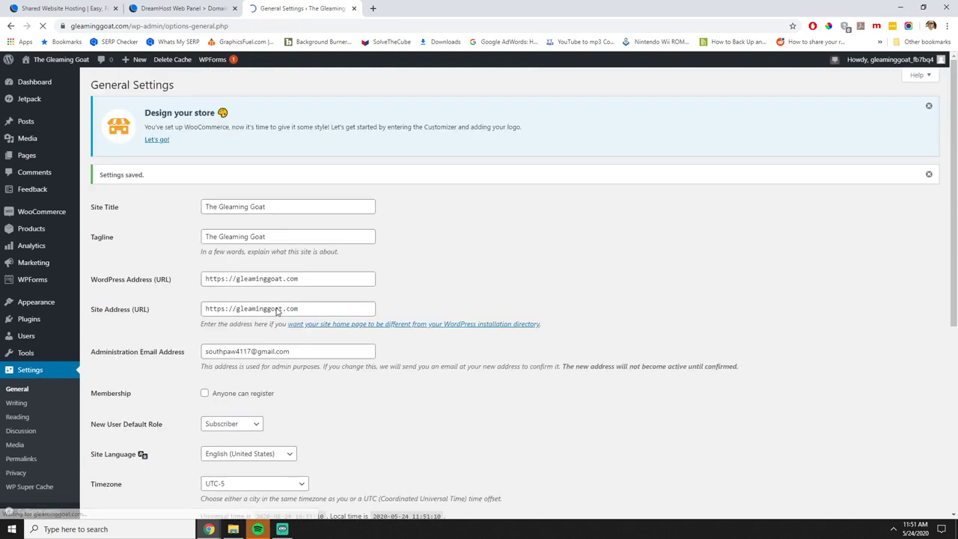
pyautogui.click(61, 80)
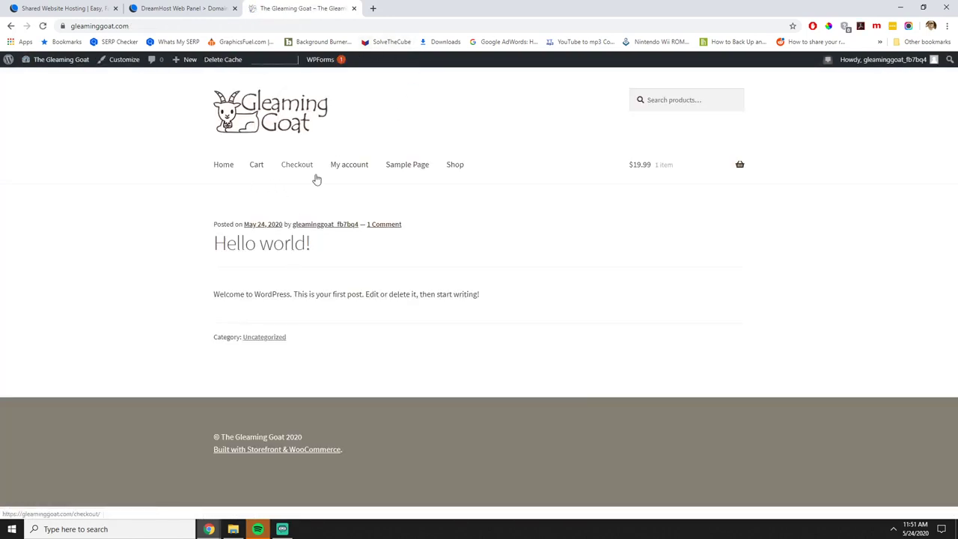
# Open the Test T-shirt from the Shop page and add it to the cart.
pyautogui.click(456, 165)
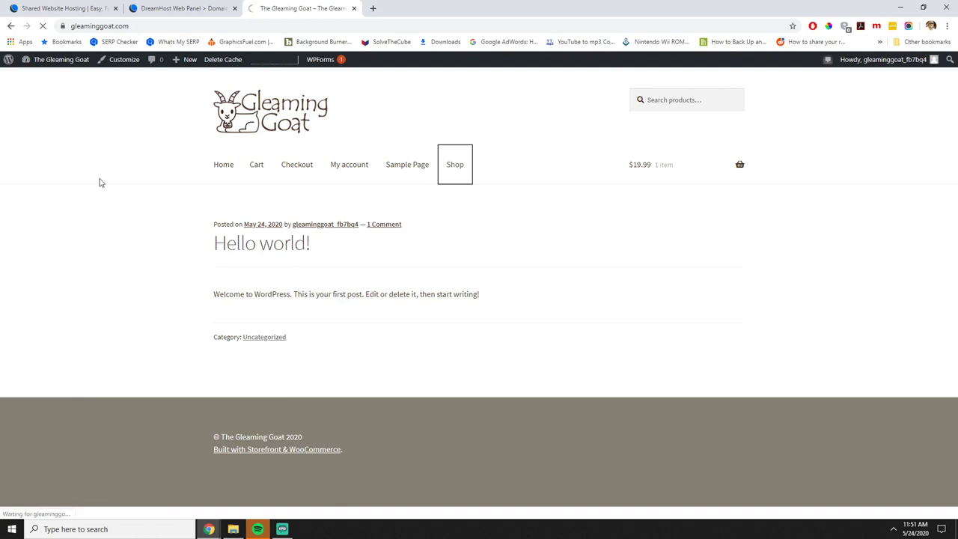
pyautogui.scroll(-3, 396, 340)
pyautogui.click(291, 259)
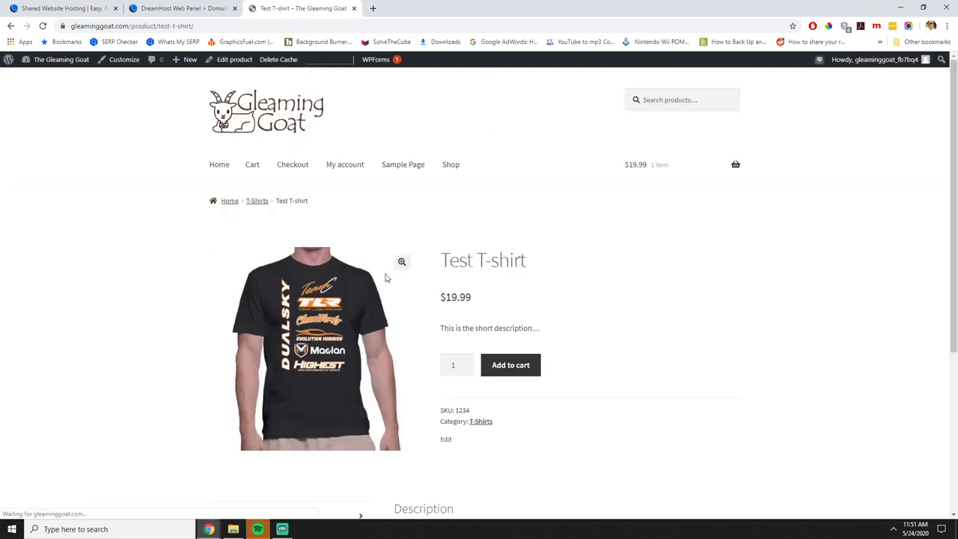
pyautogui.click(510, 364)
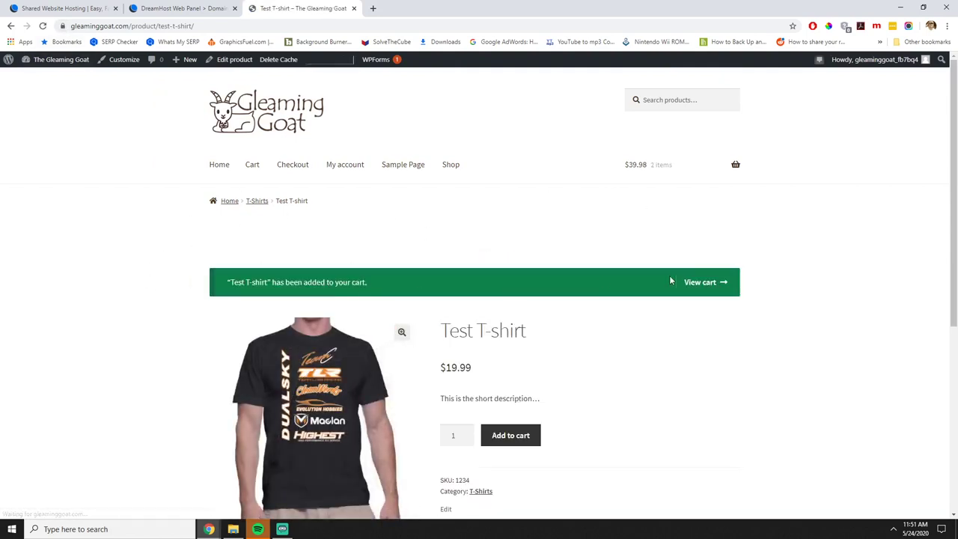
# Lower the cart's Test T-shirt quantity from 2 to 1, update the cart, and return Home.
pyautogui.click(255, 171)
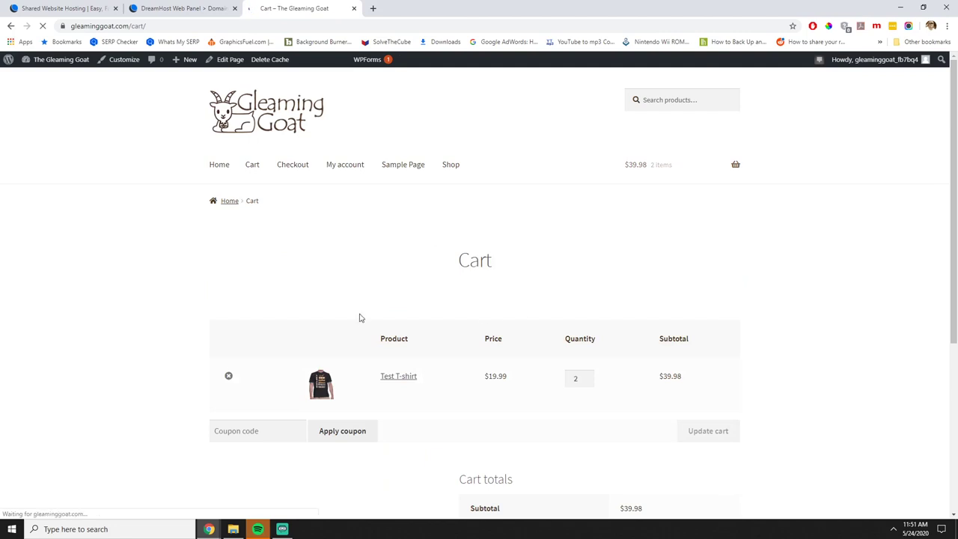
pyautogui.scroll(-1, 683, 336)
pyautogui.scroll(-3, 683, 333)
pyautogui.scroll(2, 659, 318)
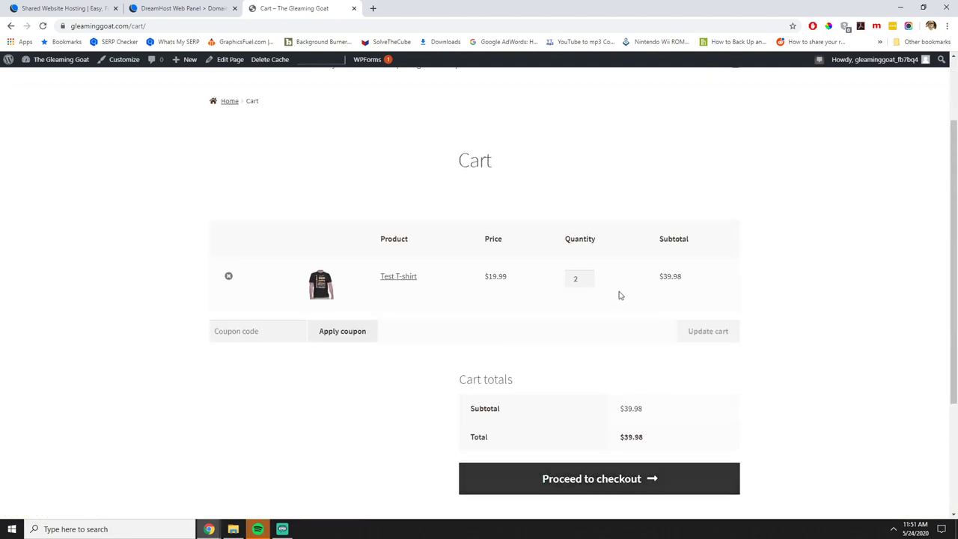
pyautogui.click(587, 282)
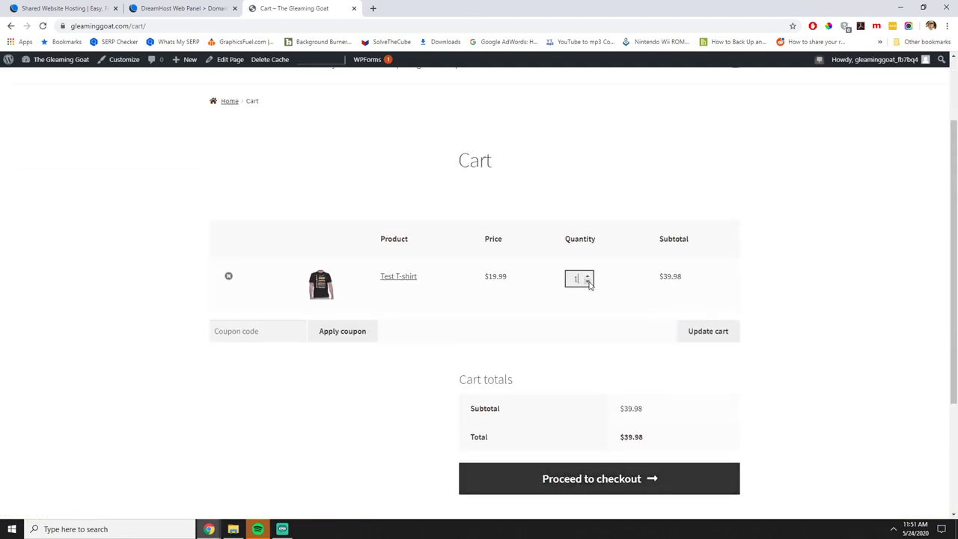
pyautogui.click(690, 332)
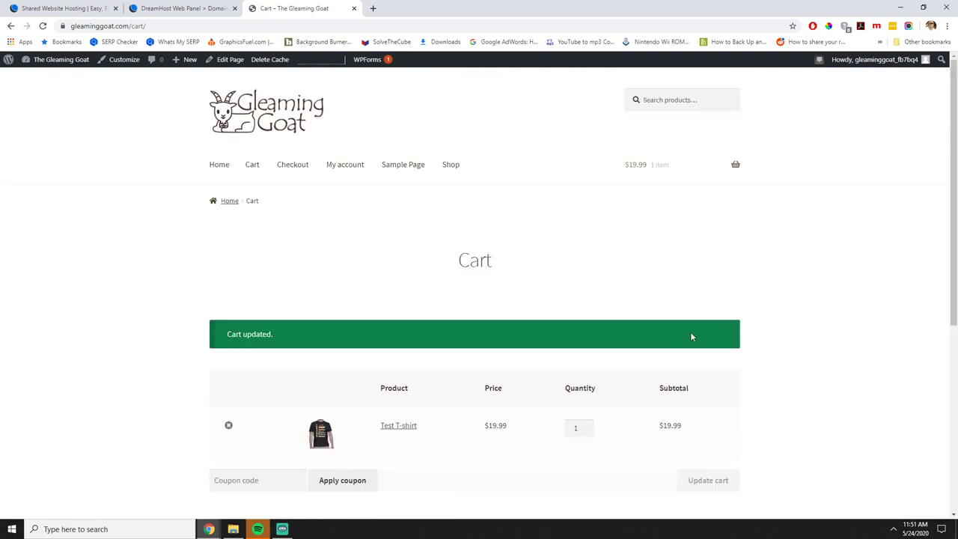
pyautogui.click(283, 118)
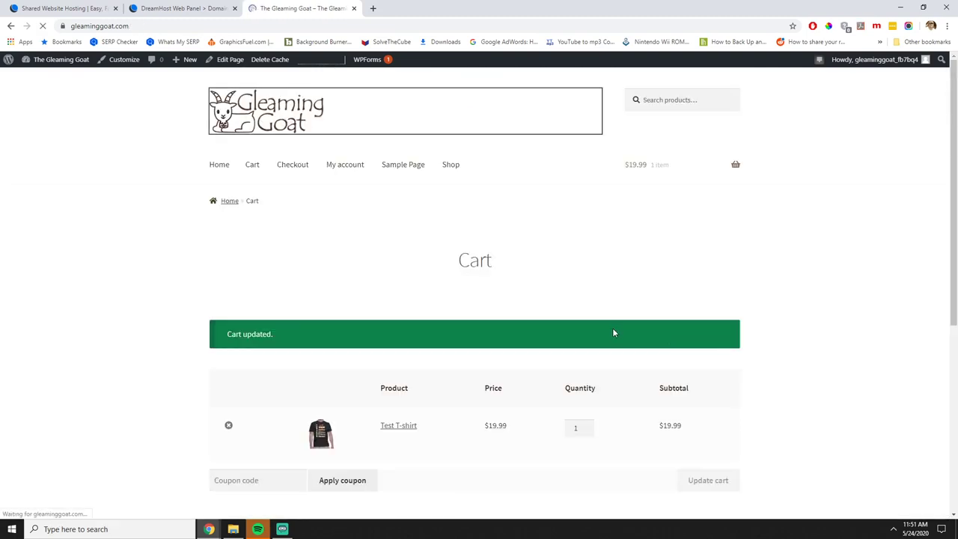
pyautogui.click(223, 165)
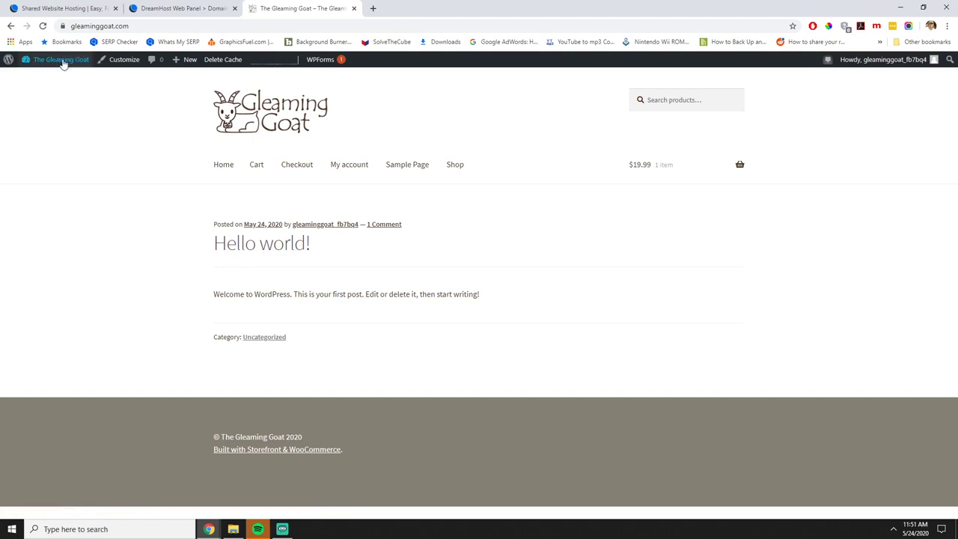
# From the admin Dashboard, open the Customizer's Homepage Settings.
pyautogui.moveTo(47, 61)
pyautogui.click(50, 78)
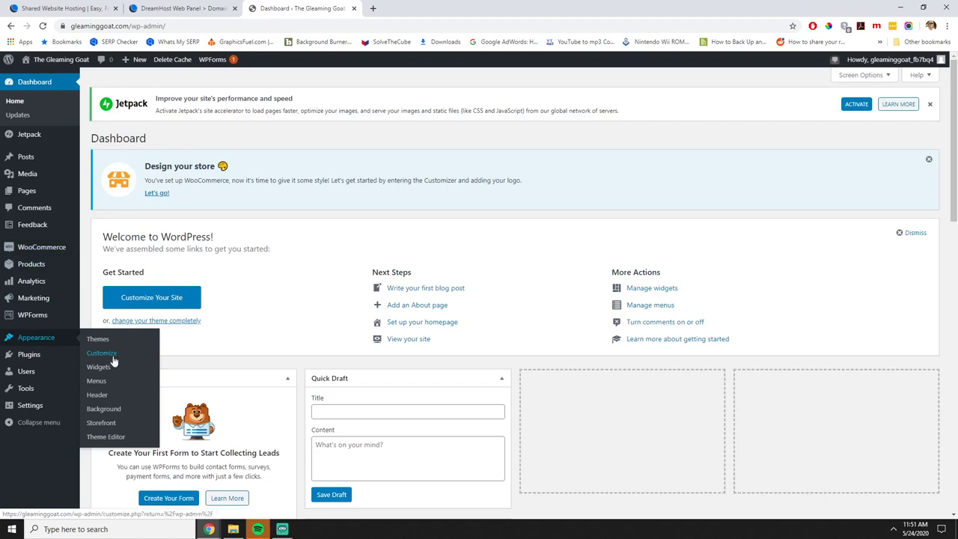
pyautogui.click(113, 359)
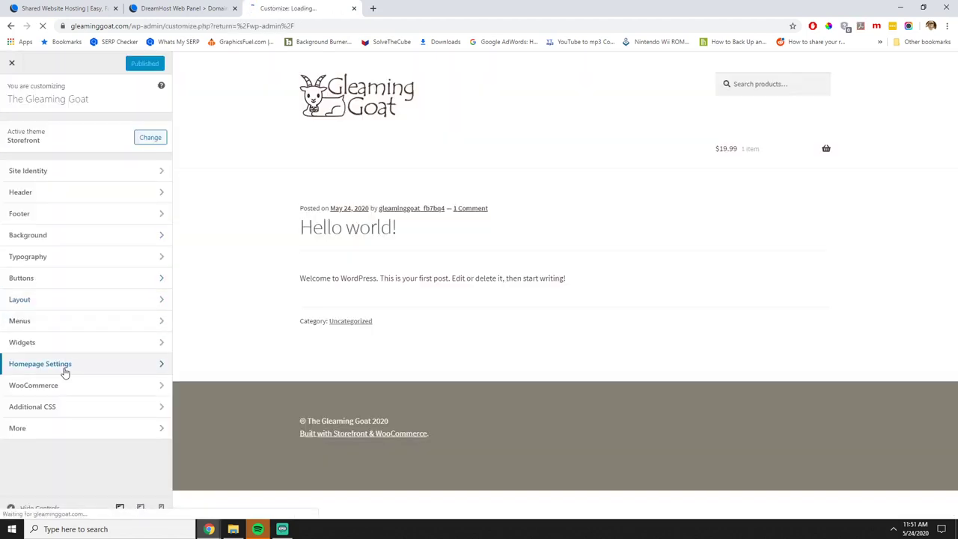
pyautogui.click(66, 366)
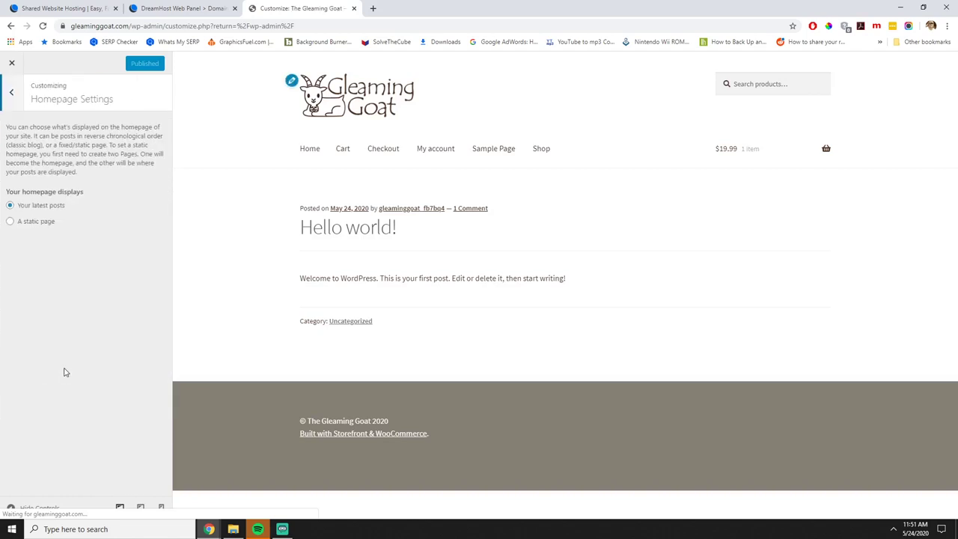
# Choose A static page with Shop as Homepage, publish, and close the Customizer.
pyautogui.click(9, 222)
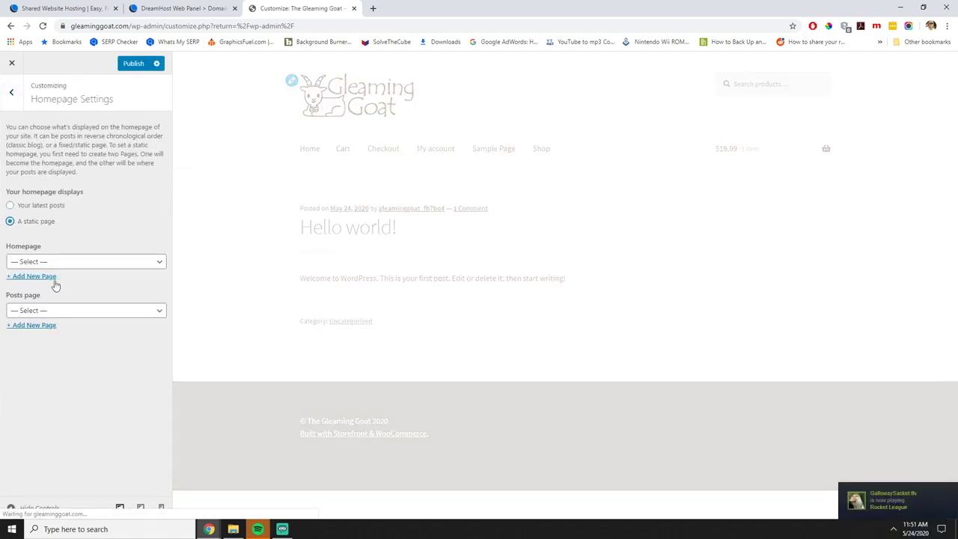
pyautogui.click(53, 262)
pyautogui.click(19, 324)
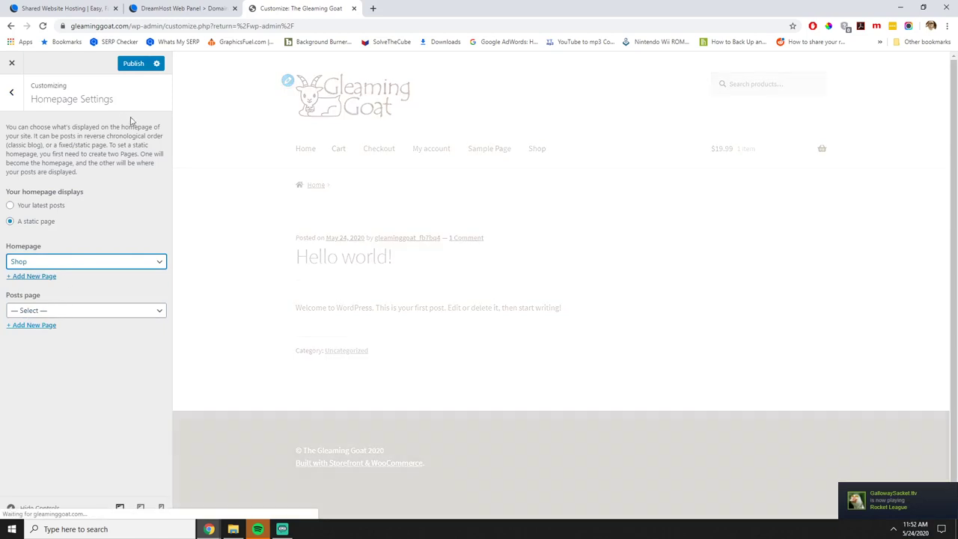
pyautogui.click(134, 66)
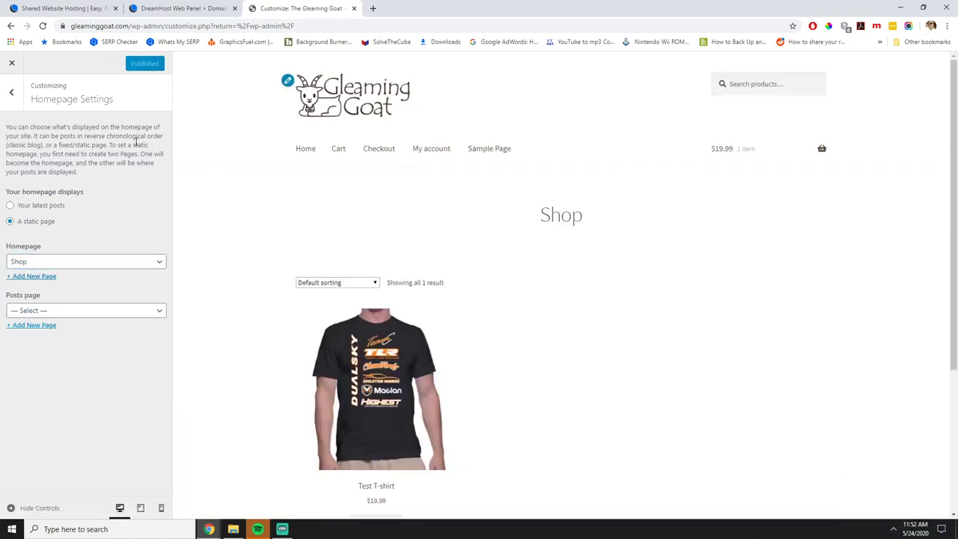
pyautogui.click(12, 95)
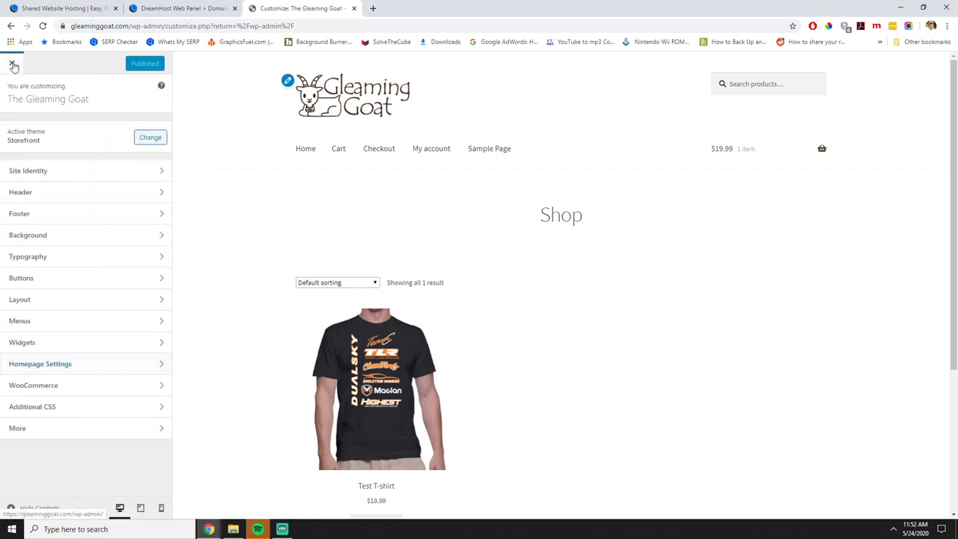
pyautogui.click(412, 117)
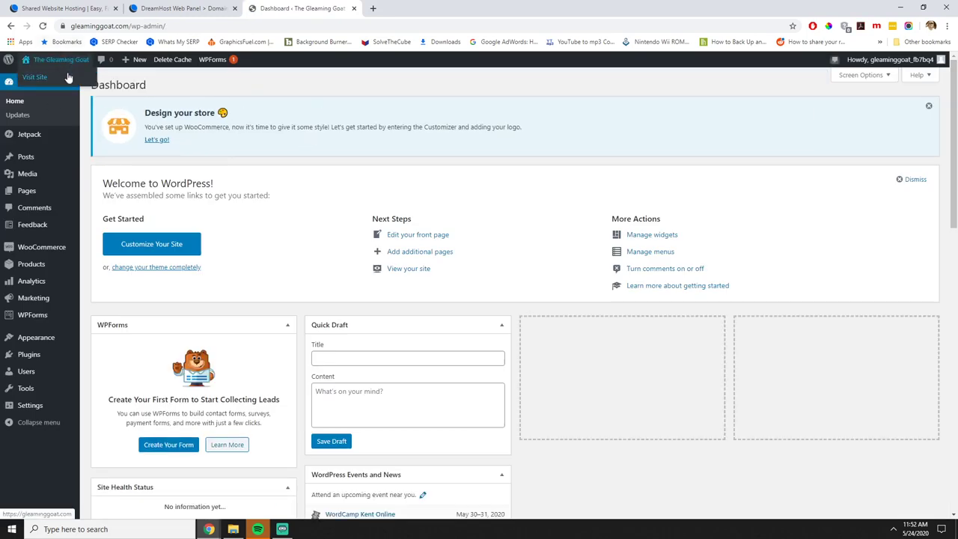
# Check the live homepage now showing the Shop listing, then choose Edit Page.
pyautogui.click(60, 59)
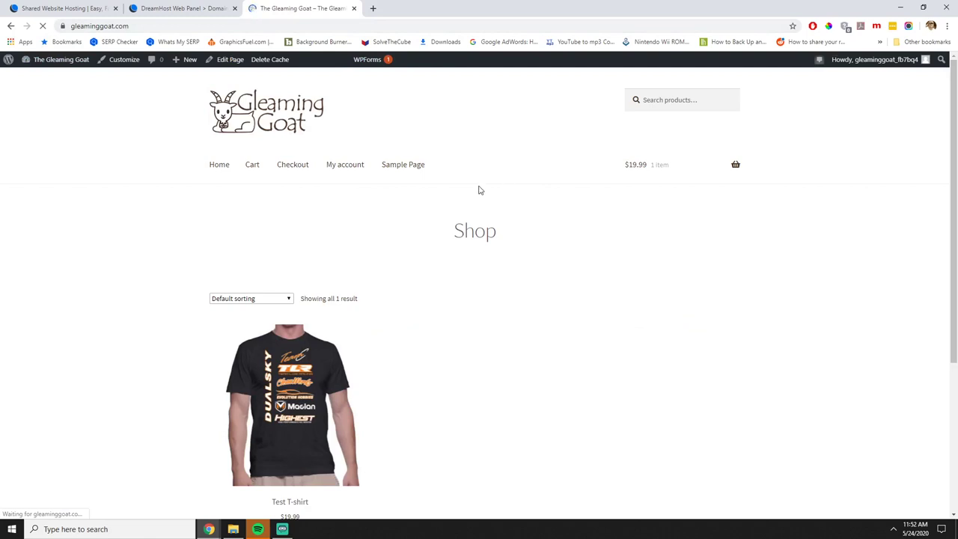
pyautogui.scroll(-3, 413, 262)
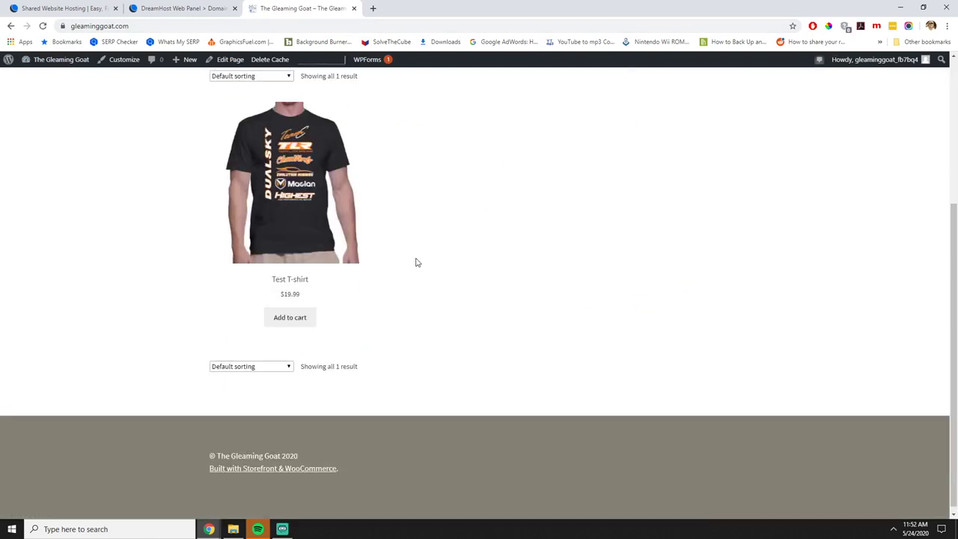
pyautogui.scroll(3, 417, 262)
pyautogui.scroll(-3, 457, 299)
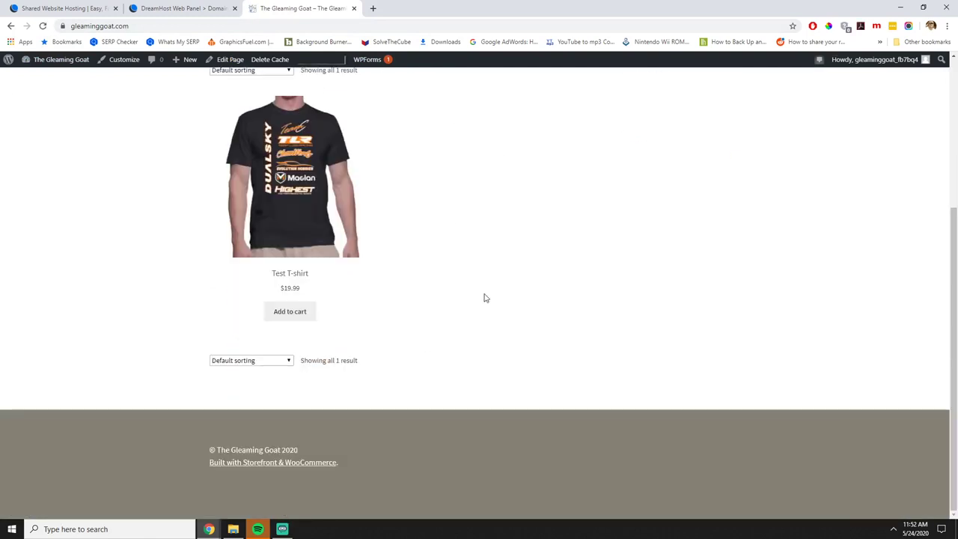
pyautogui.scroll(3, 470, 292)
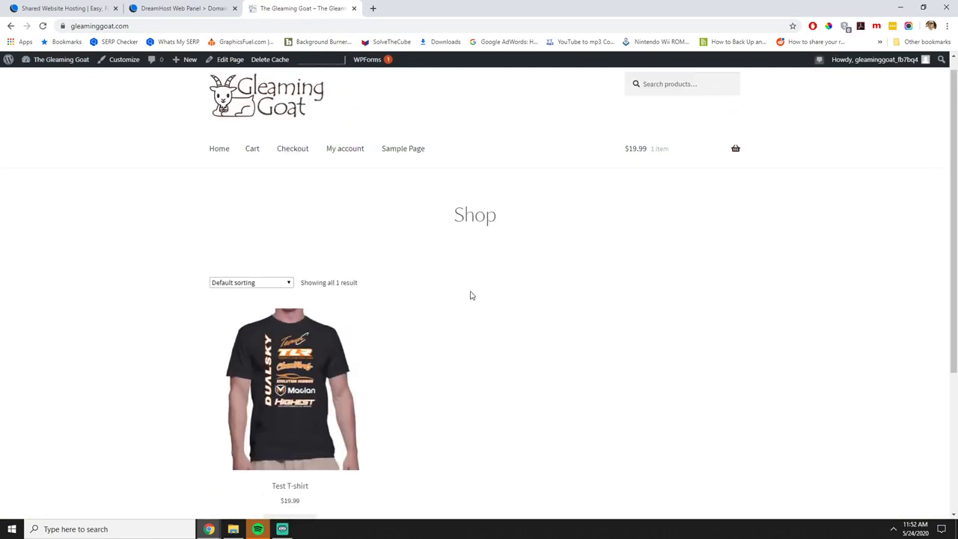
pyautogui.click(229, 64)
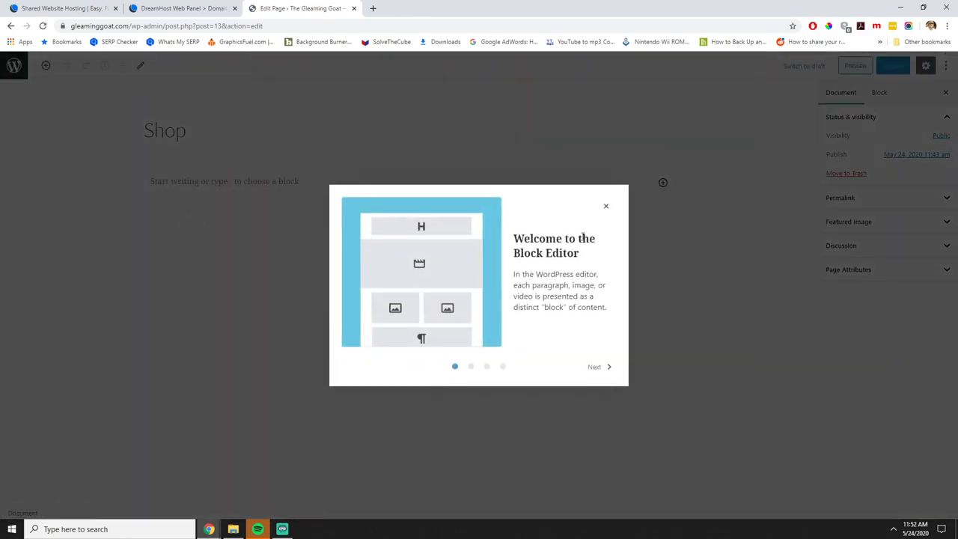
# Dismiss the editor tips and add a centred 'Welcome to The Gleaming Goat!' paragraph.
pyautogui.click(606, 206)
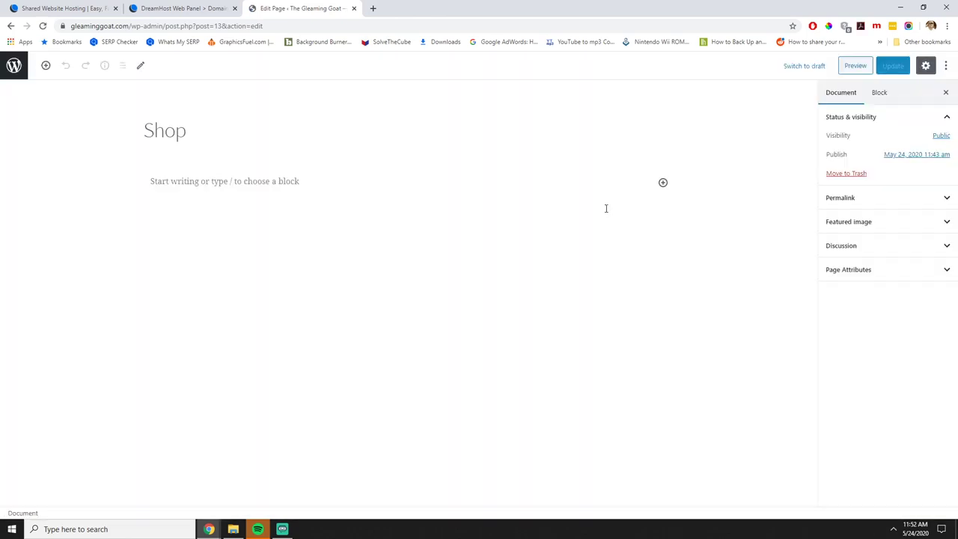
pyautogui.click(171, 183)
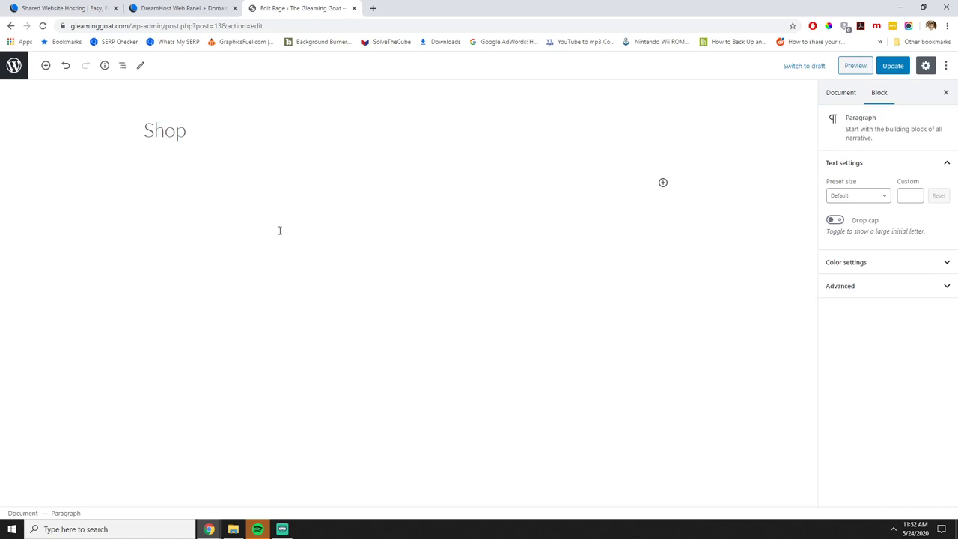
pyautogui.write('Welcome to The Gleaming Goat!')
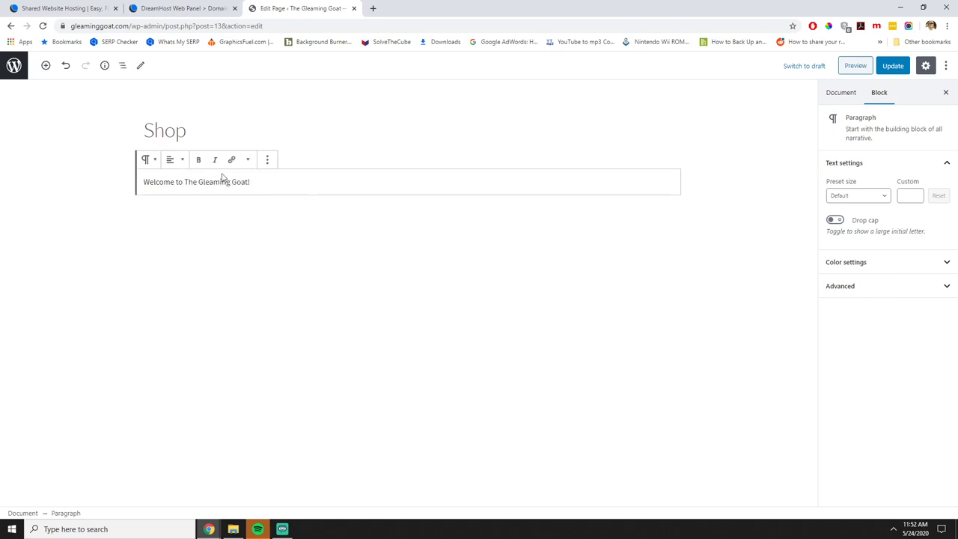
pyautogui.click(175, 160)
pyautogui.click(153, 112)
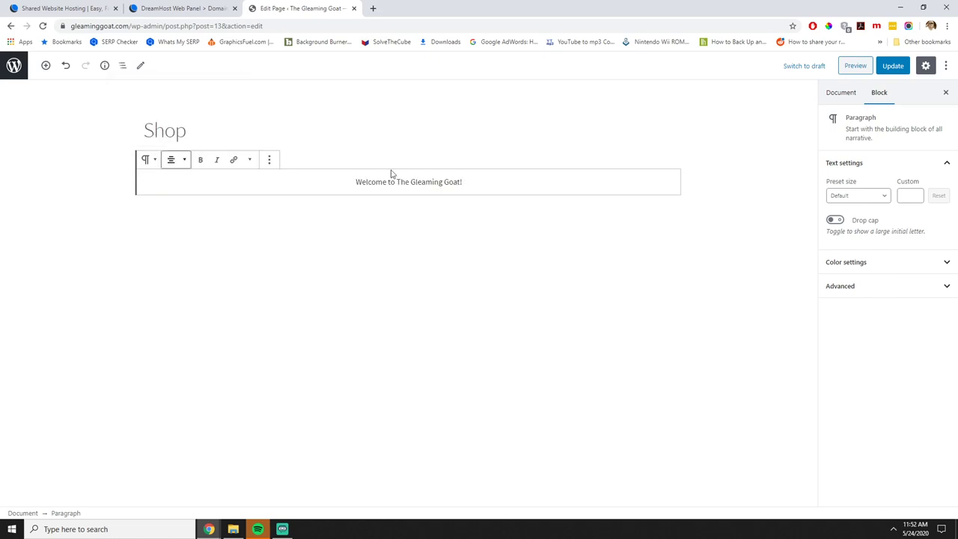
# Convert the welcome text into a centred H2 heading, update the page and preview it.
pyautogui.moveTo(476, 183); pyautogui.dragTo(319, 179)
pyautogui.click(148, 159)
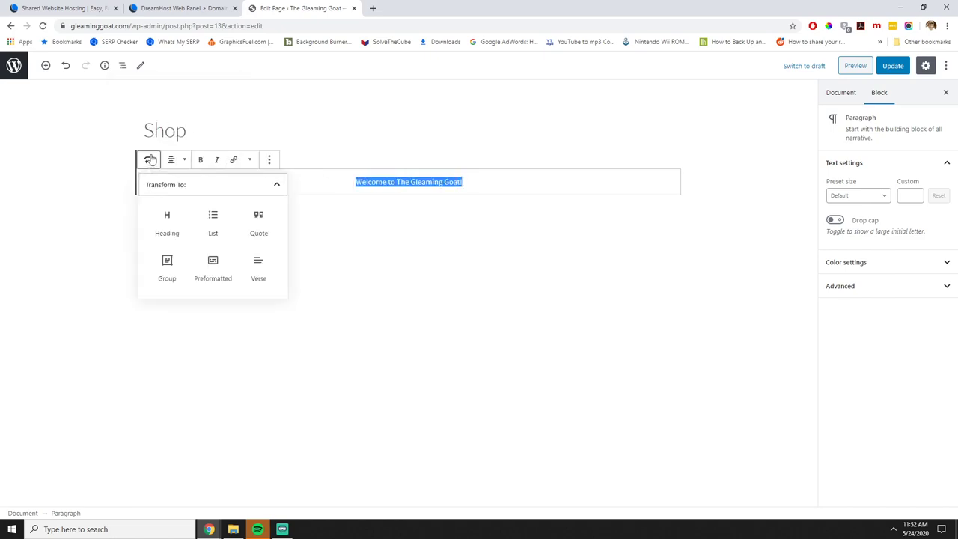
pyautogui.click(166, 222)
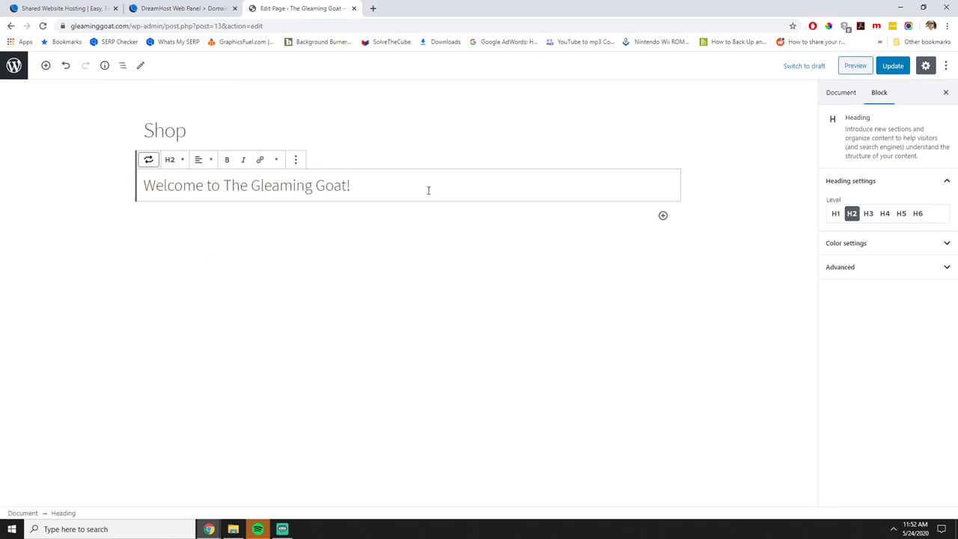
pyautogui.click(199, 159)
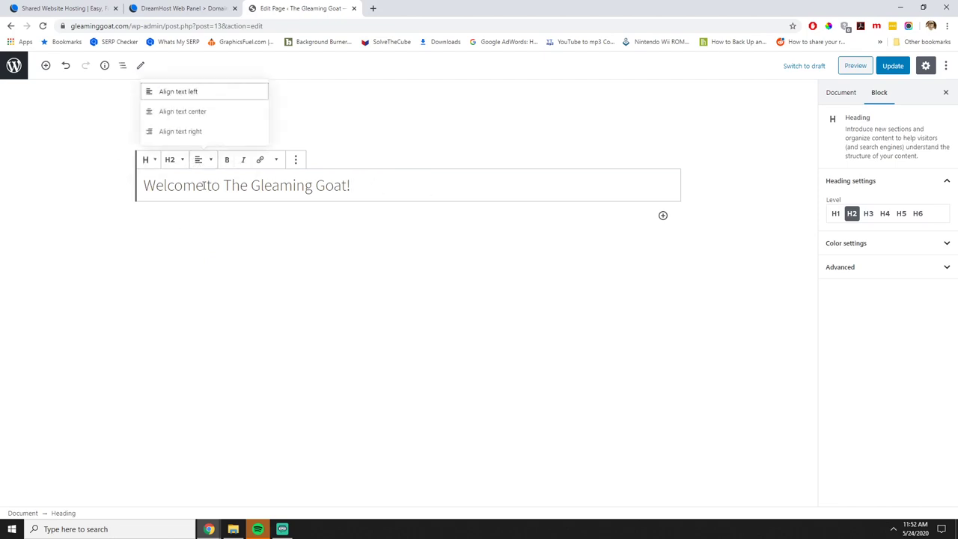
pyautogui.click(185, 112)
pyautogui.click(894, 66)
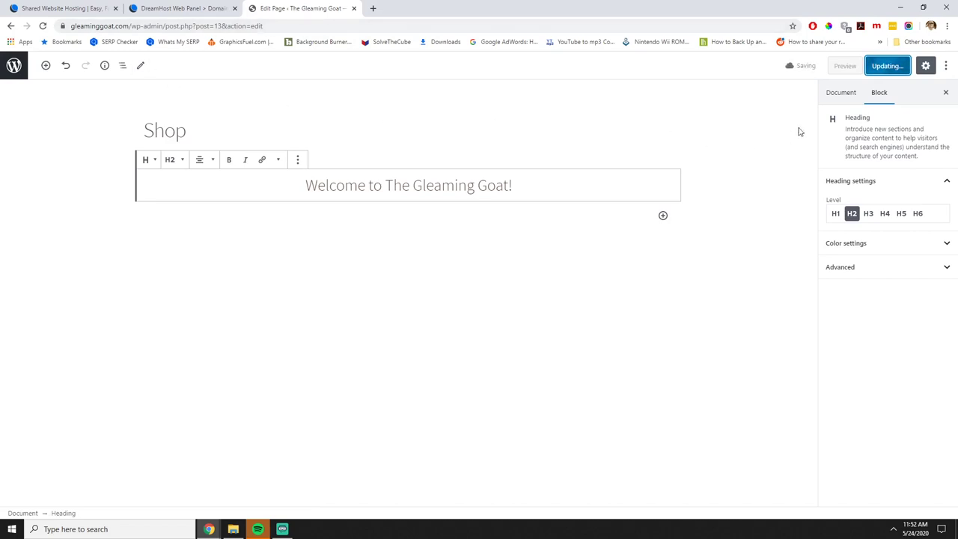
pyautogui.click(855, 66)
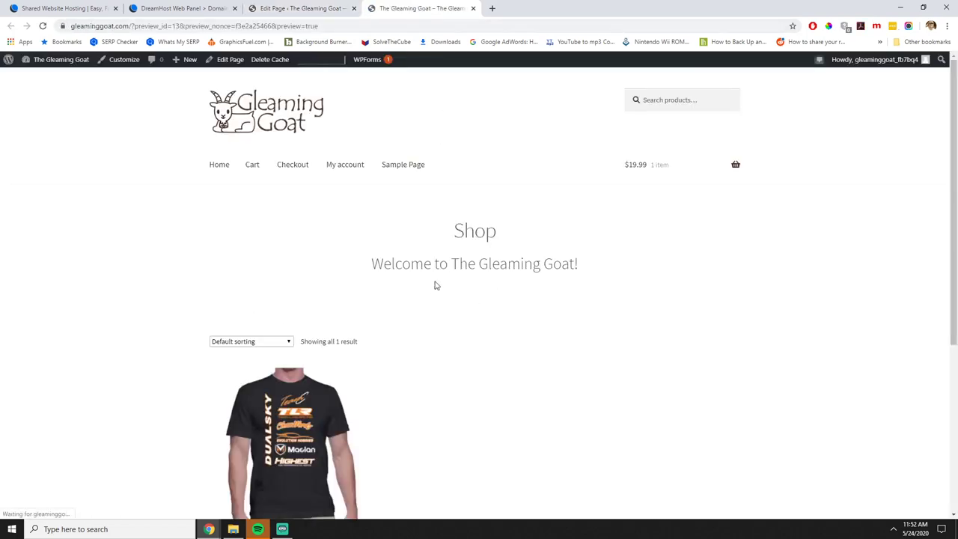
# Review the welcome heading and Shop title in the preview, then return to the editor's title.
pyautogui.scroll(-3, 433, 283)
pyautogui.scroll(1, 299, 292)
pyautogui.scroll(2, 299, 292)
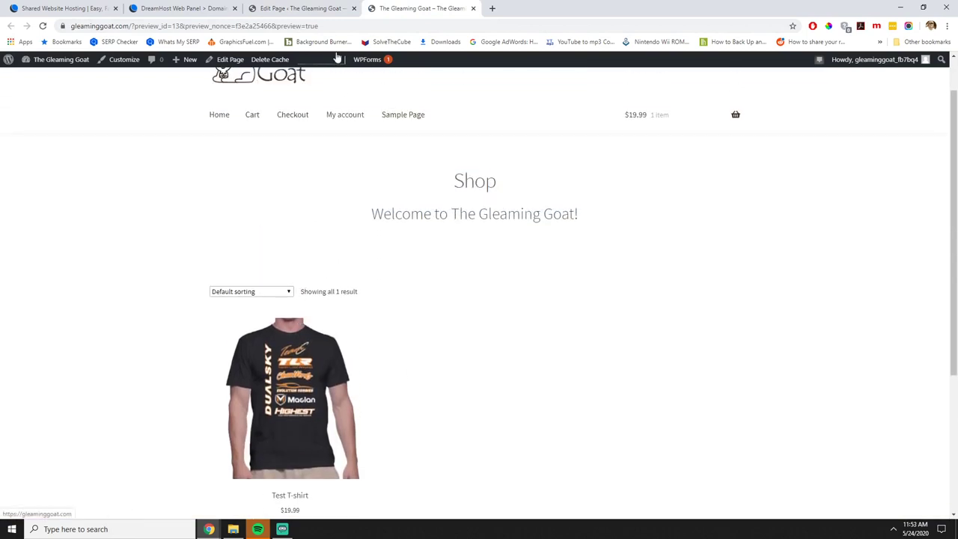
pyautogui.moveTo(454, 182); pyautogui.dragTo(485, 183)
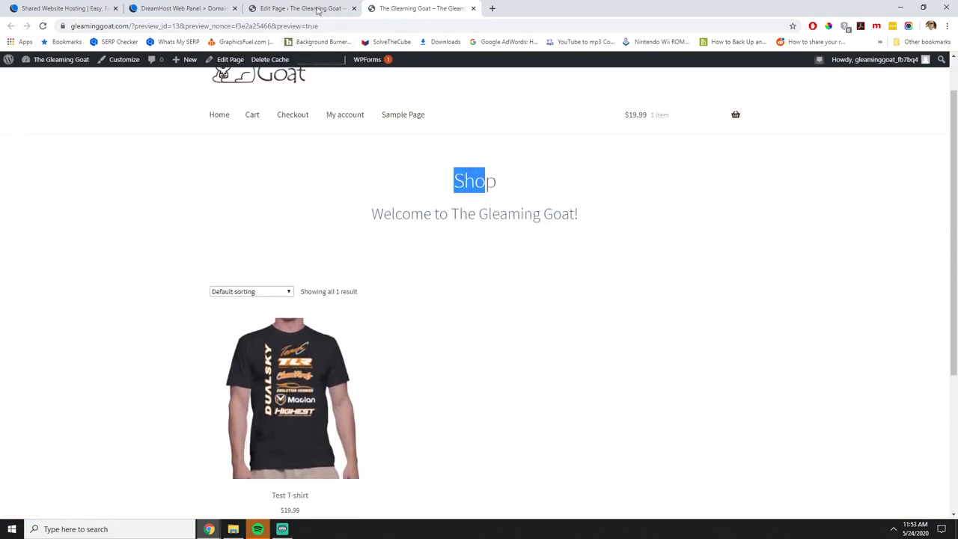
pyautogui.click(303, 9)
pyautogui.click(175, 129)
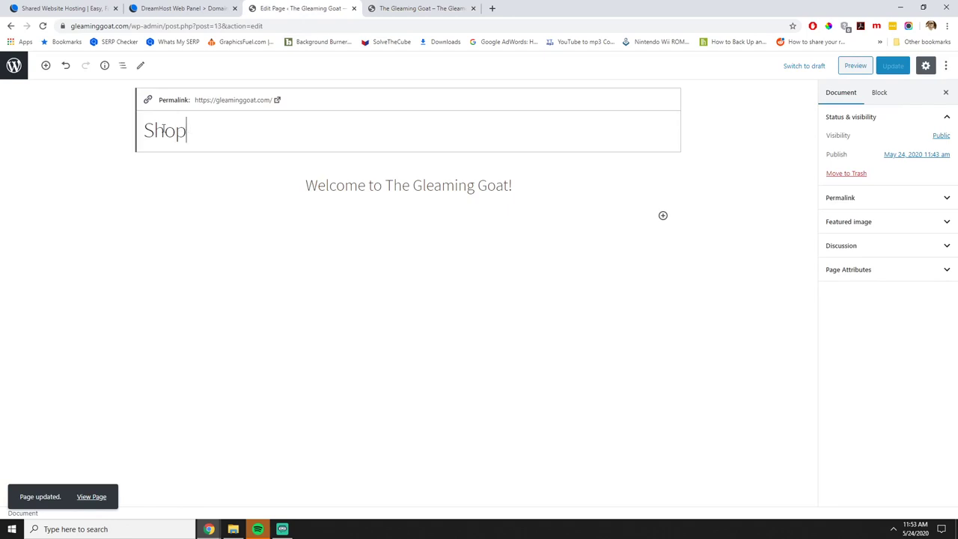
# Retitle the page 'Our Catalog', save with Ctrl+S, and reload the preview to confirm.
pyautogui.doubleClick(163, 129)
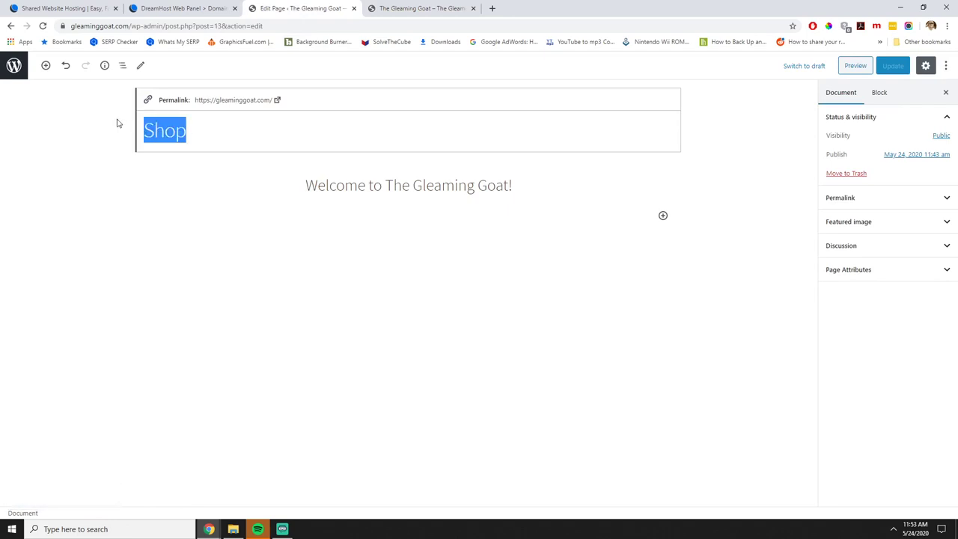
pyautogui.write('Our Catalog')
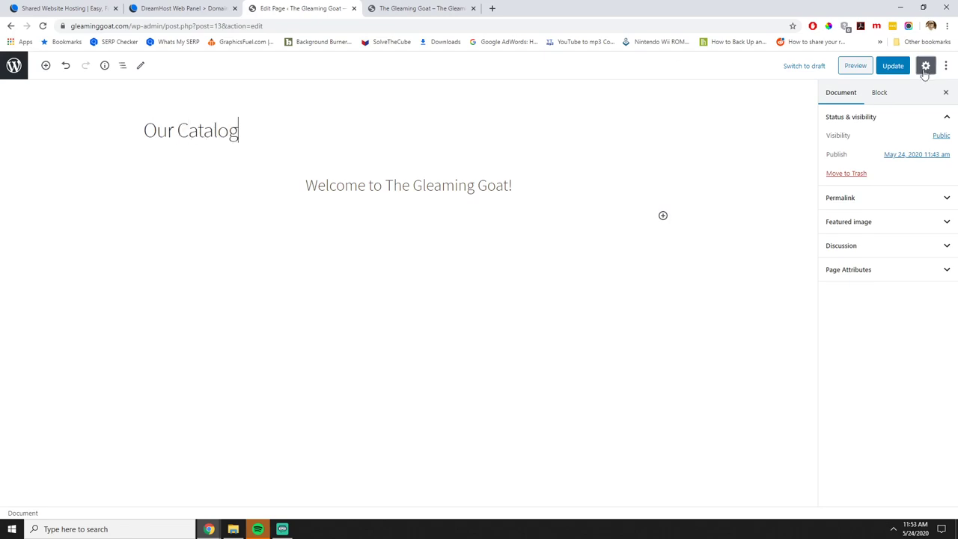
pyautogui.hotkey('ctrl', 's')
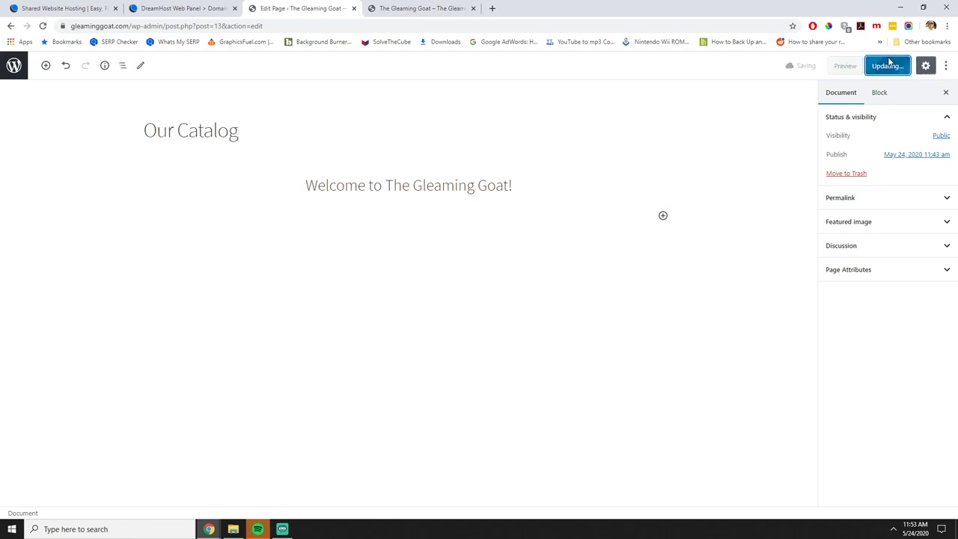
pyautogui.click(389, 6)
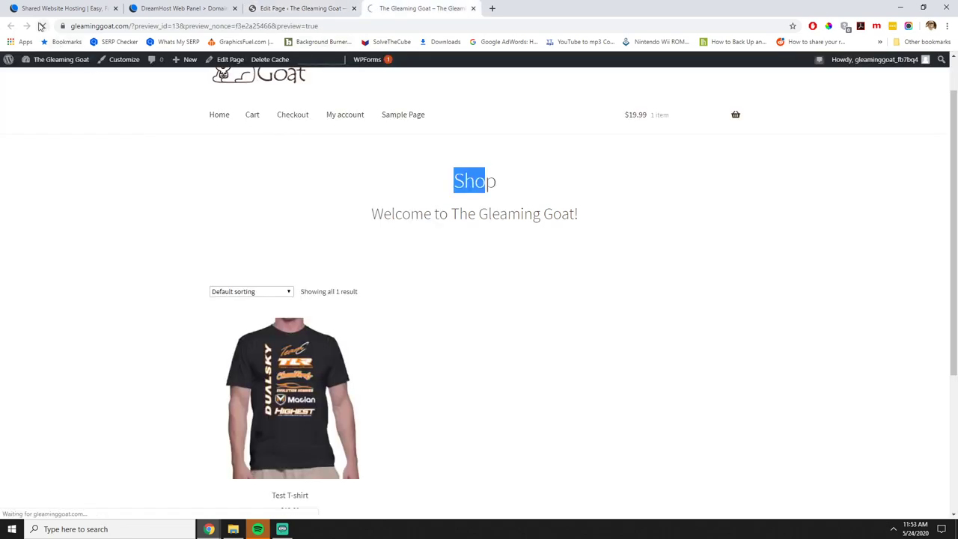
pyautogui.click(43, 27)
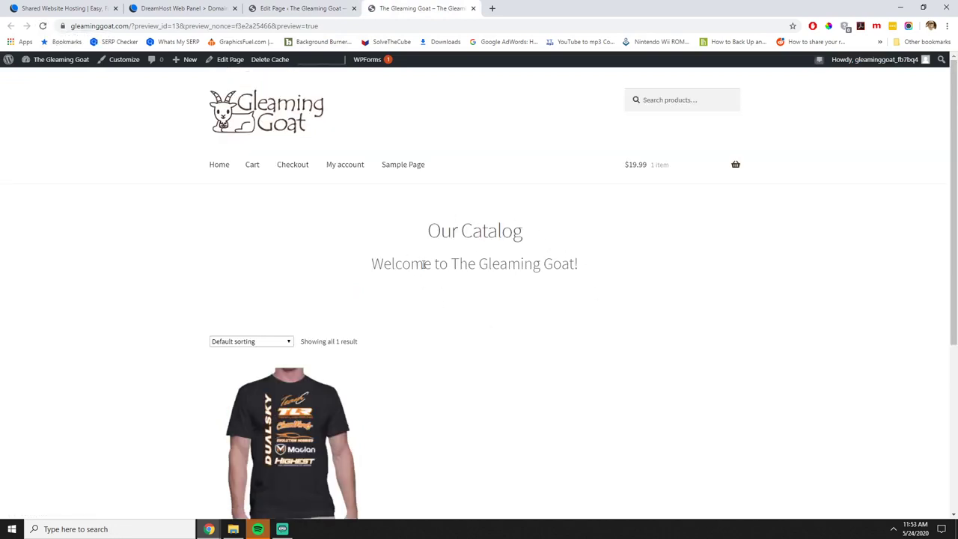
pyautogui.scroll(-2, 469, 306)
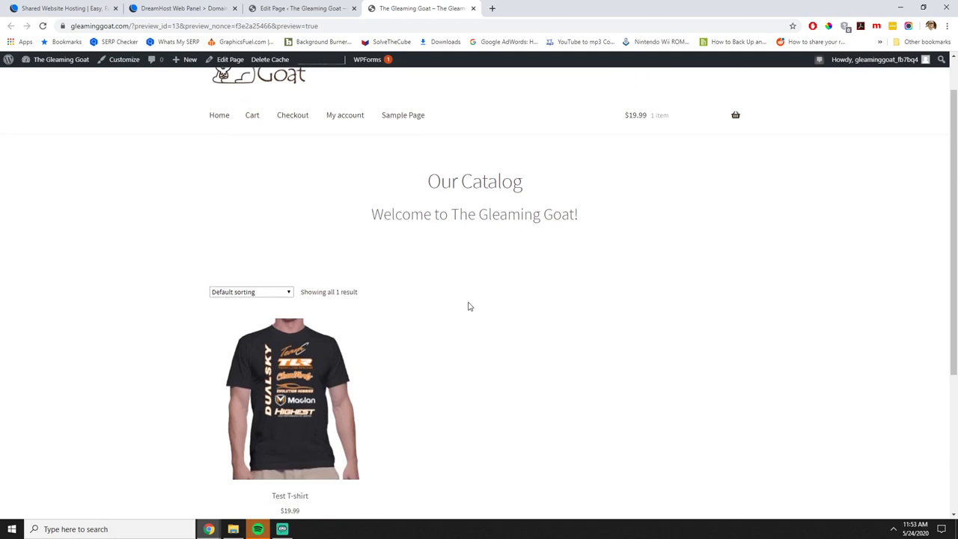
# Leave the page editor for the admin area and go to Plugins > Add New.
pyautogui.scroll(2, 469, 306)
pyautogui.click(303, 8)
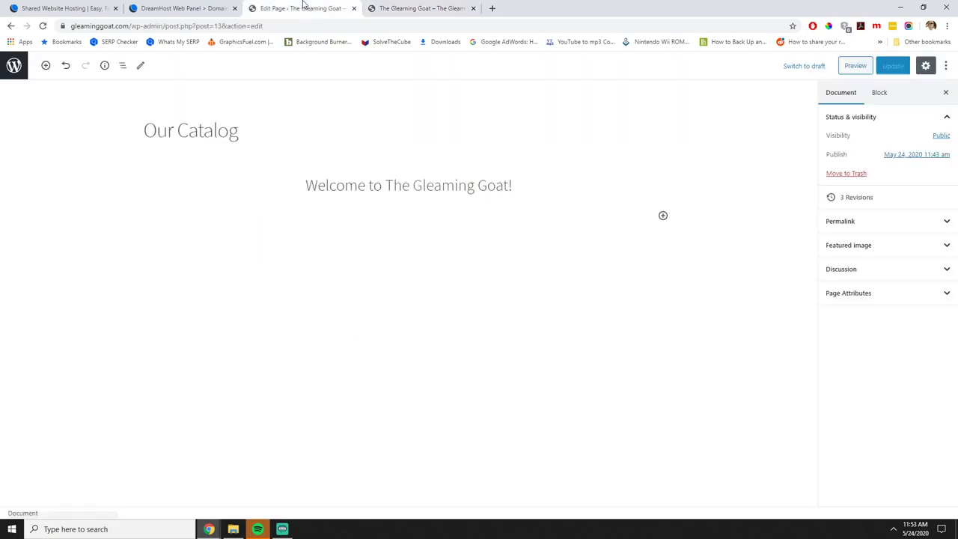
pyautogui.click(13, 65)
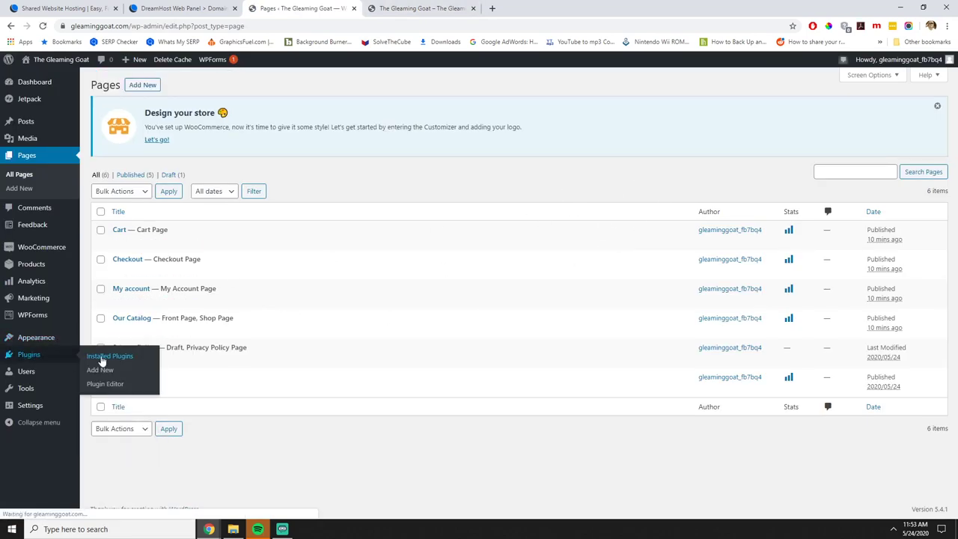
pyautogui.click(96, 357)
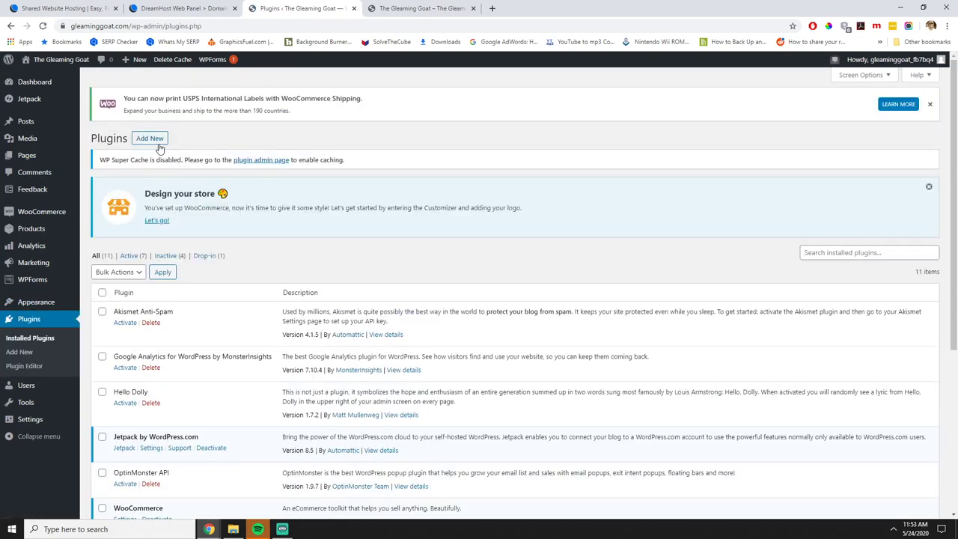
pyautogui.click(154, 141)
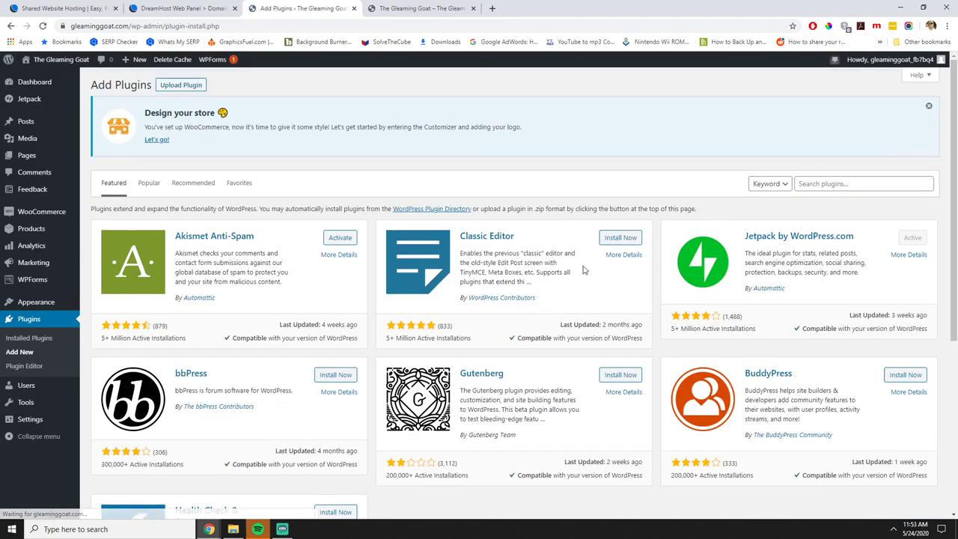
# Install and activate the Classic Editor plugin, then open Pages > All Pages.
pyautogui.click(618, 238)
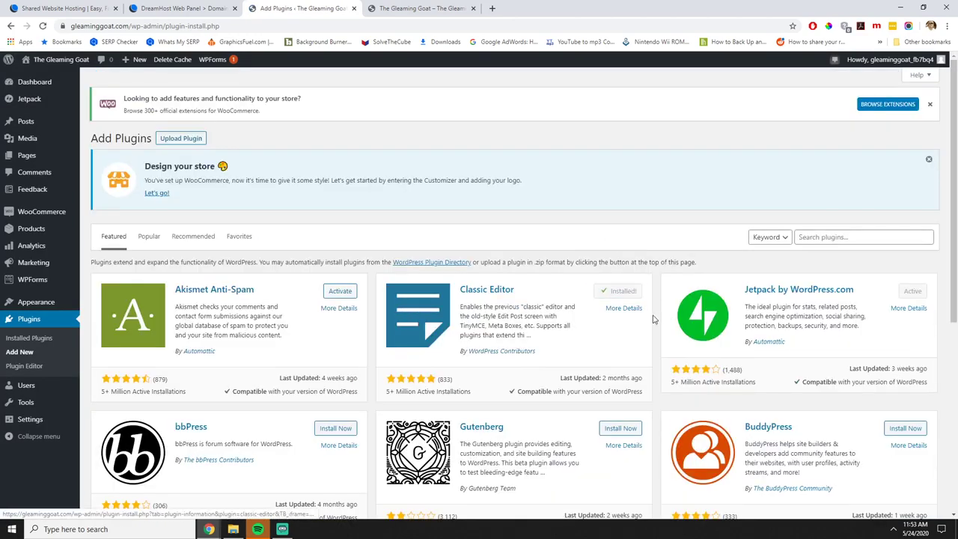
pyautogui.click(623, 291)
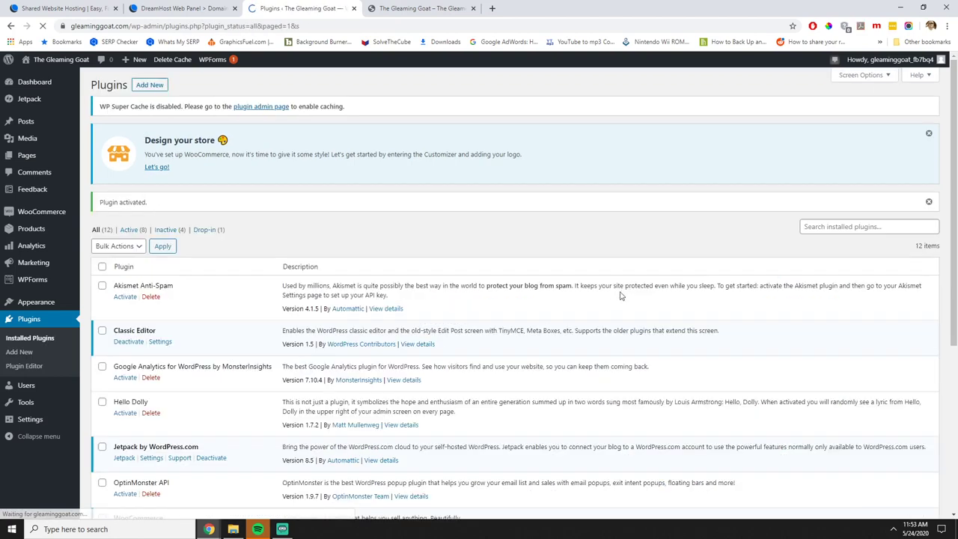
pyautogui.moveTo(33, 160)
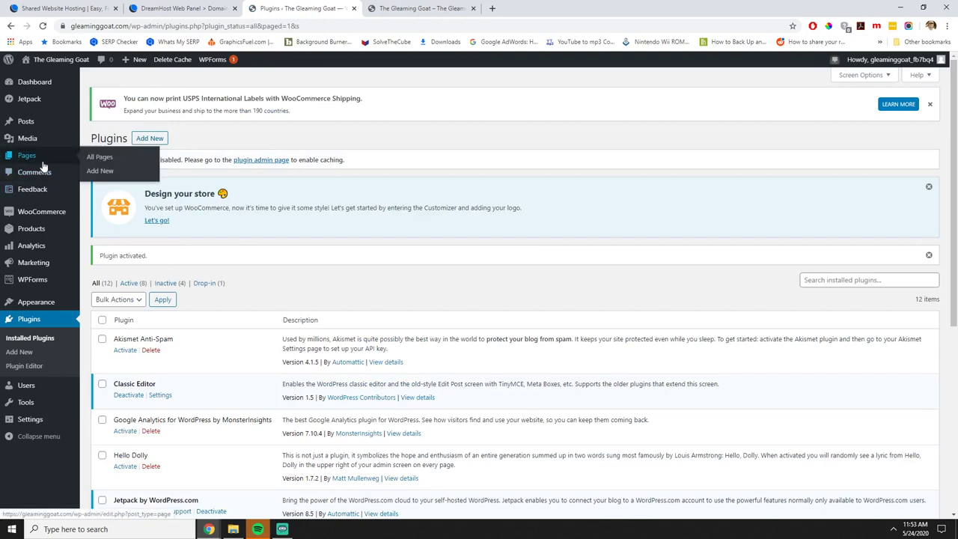
pyautogui.click(118, 160)
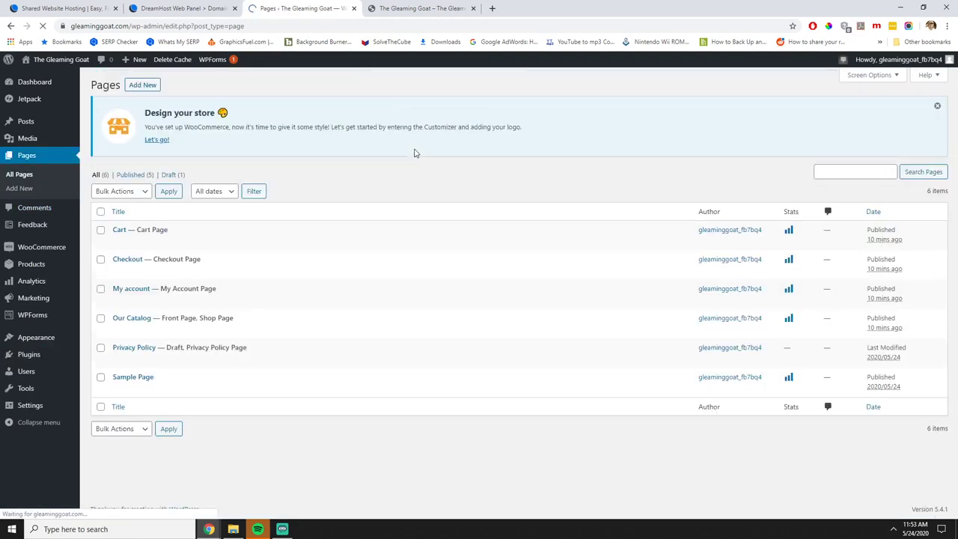
# Open Our Catalog in the Classic Editor, centre the welcome heading, add a new line and update.
pyautogui.click(128, 320)
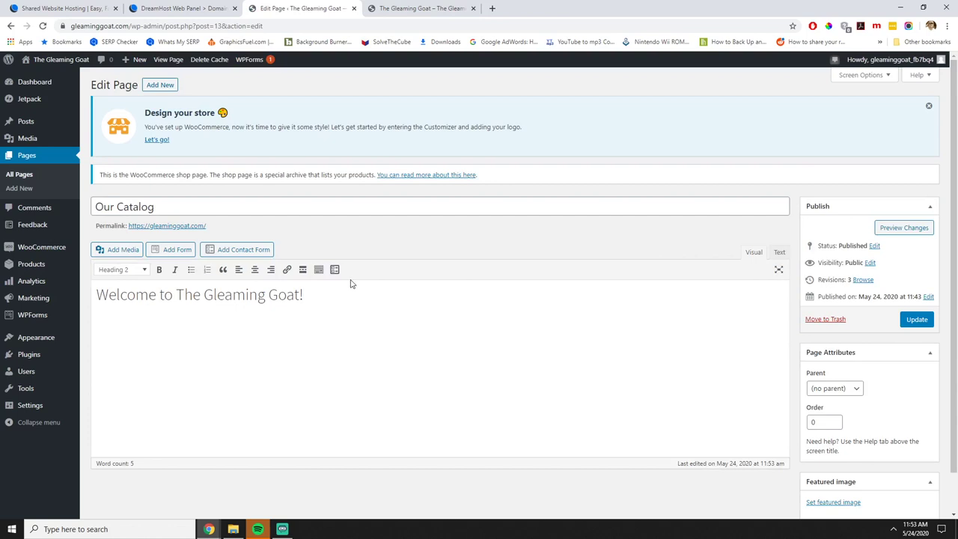
pyautogui.click(254, 272)
pyautogui.press('Return')
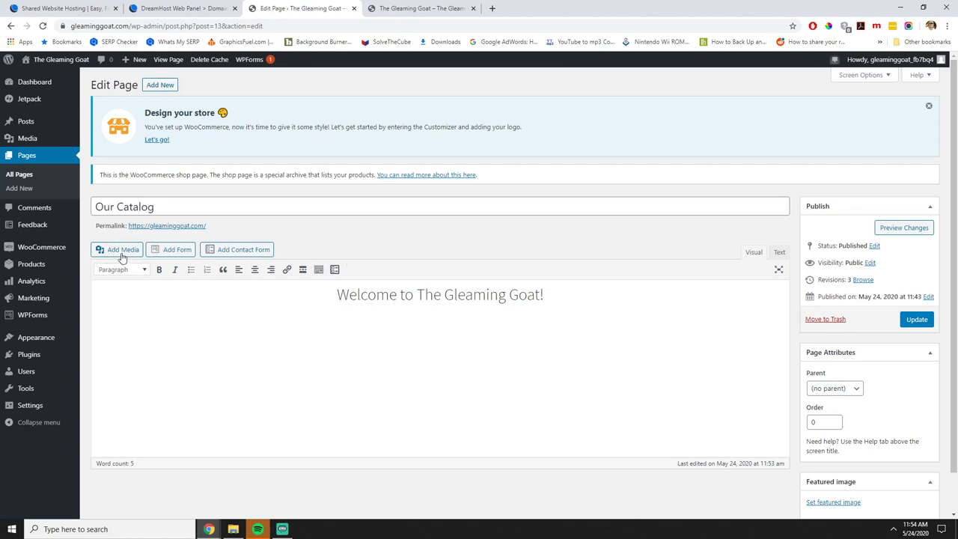
pyautogui.click(919, 320)
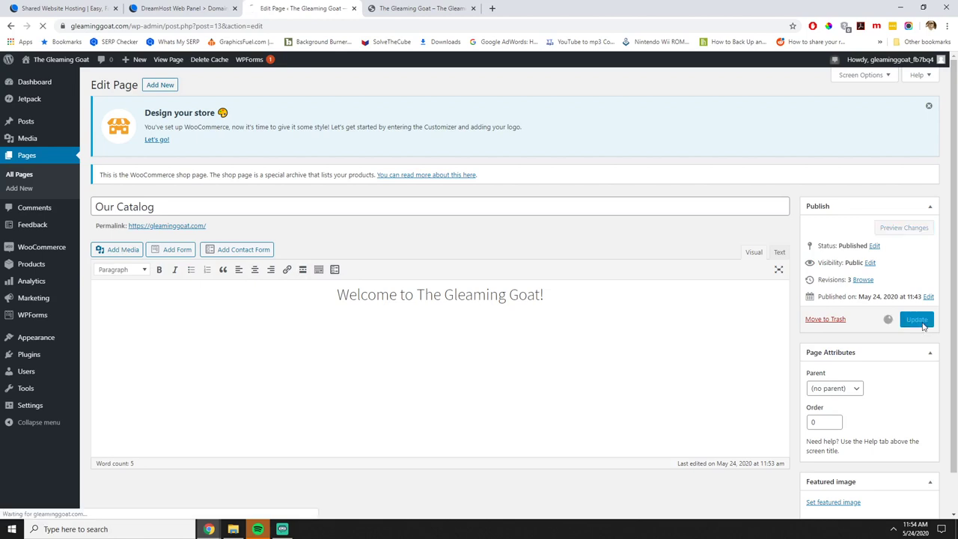
# Reload the storefront preview and compare it with the editor to verify the saved heading.
pyautogui.click(437, 7)
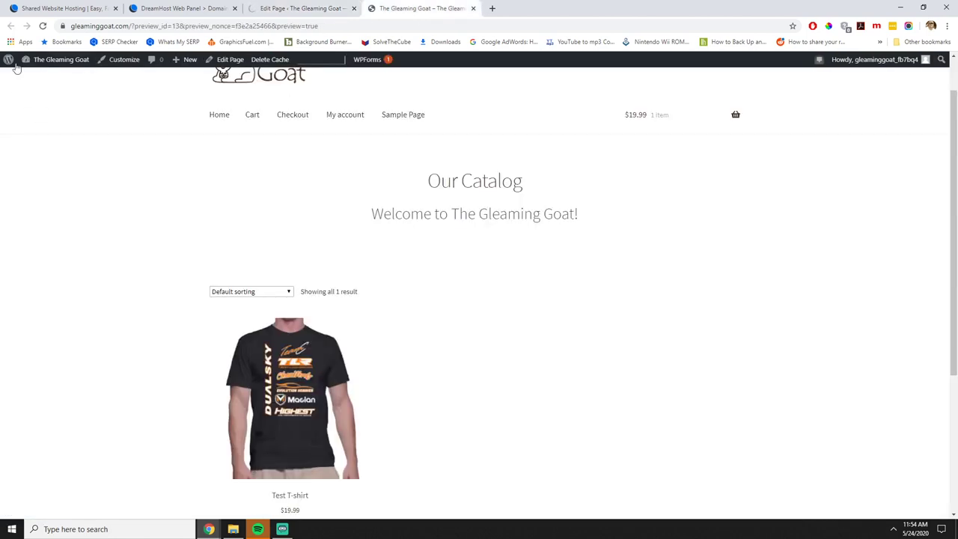
pyautogui.click(44, 27)
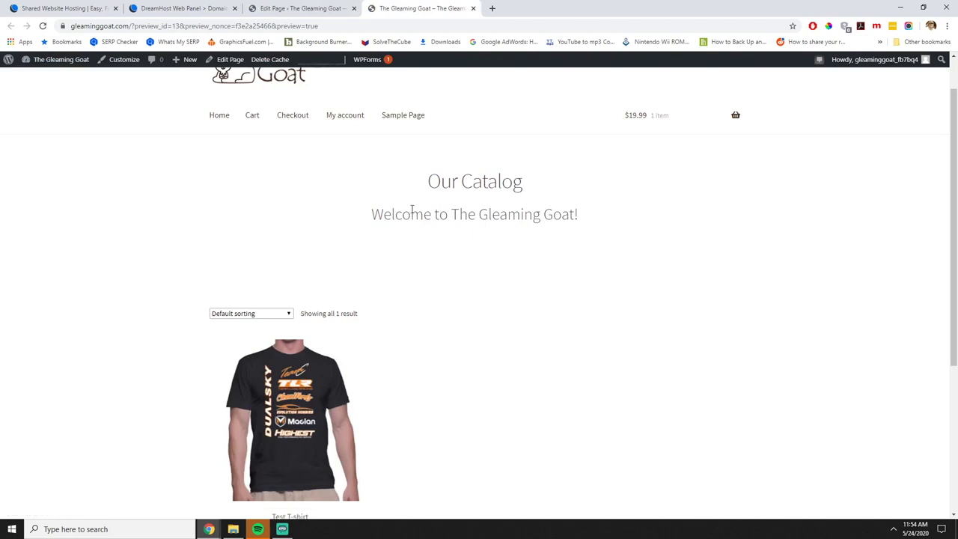
pyautogui.click(322, 9)
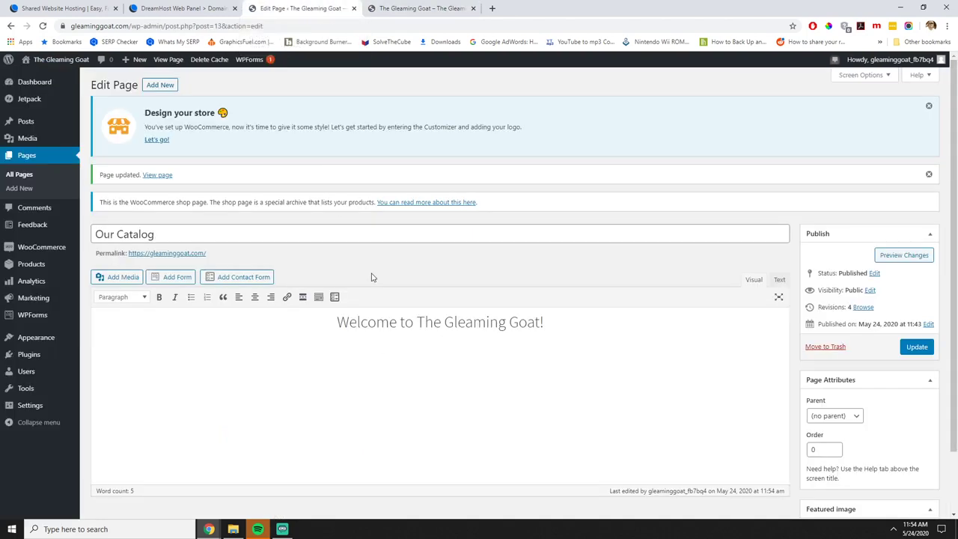
pyautogui.scroll(-1, 422, 291)
pyautogui.scroll(1, 421, 299)
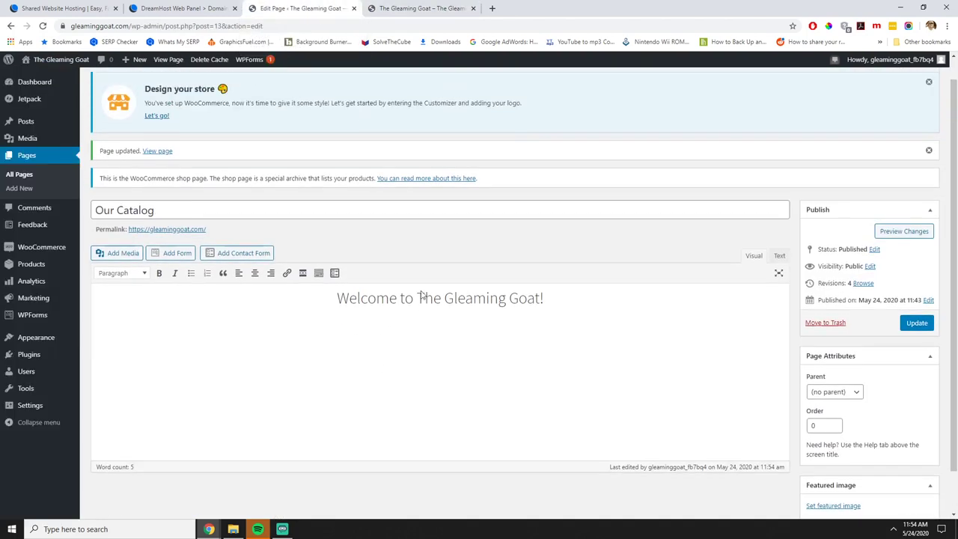
pyautogui.click(419, 9)
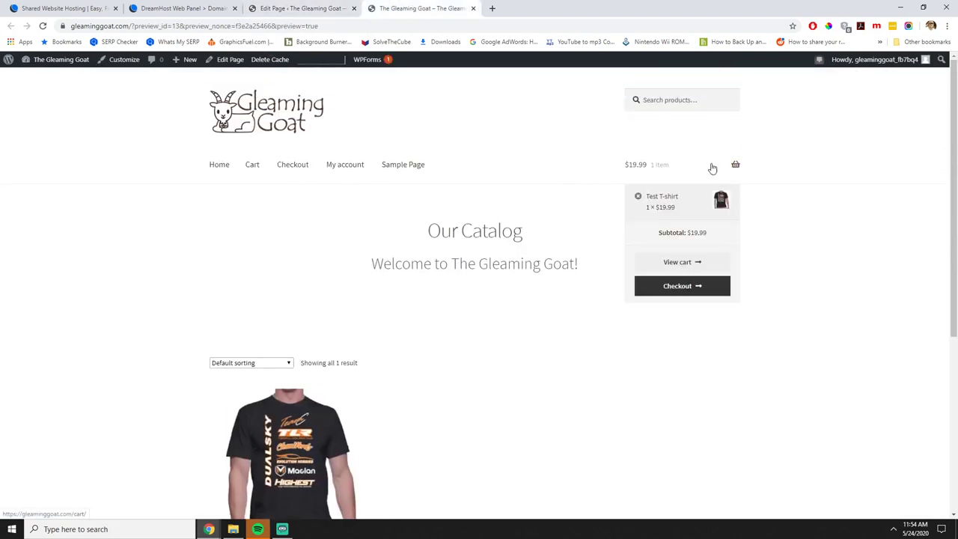
pyautogui.click(259, 9)
pyautogui.moveTo(51, 339)
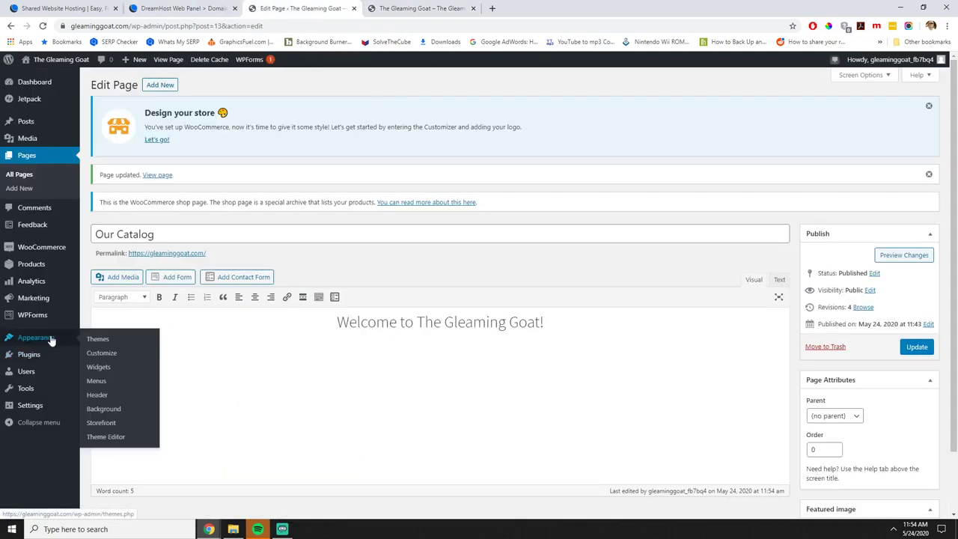
# Create a new menu named 'Main Menu' in Appearance > Menus.
pyautogui.click(96, 380)
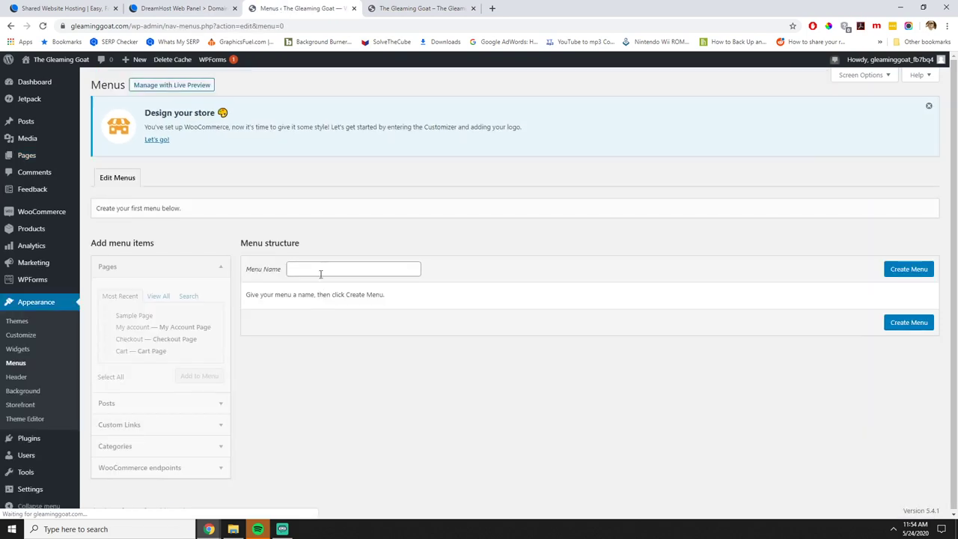
pyautogui.click(321, 268)
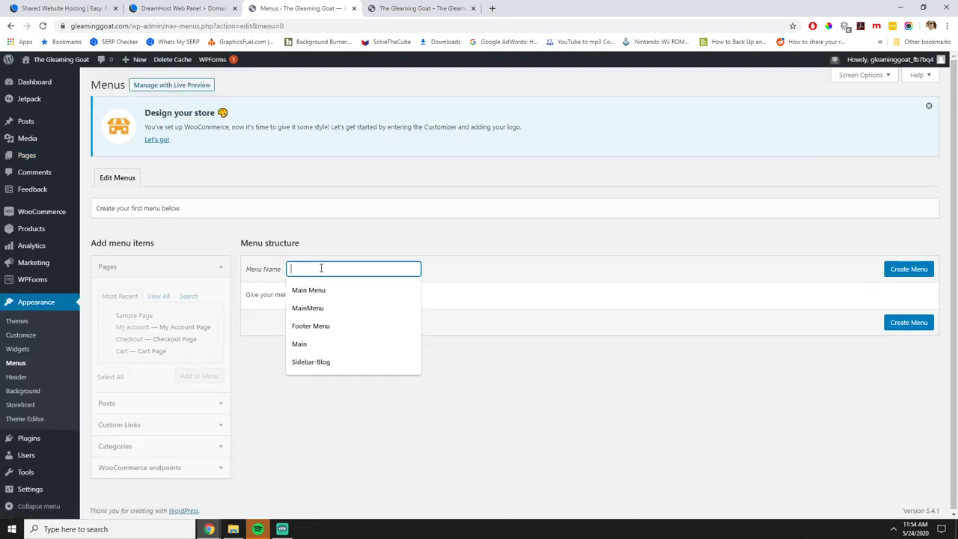
pyautogui.write('Main Me')
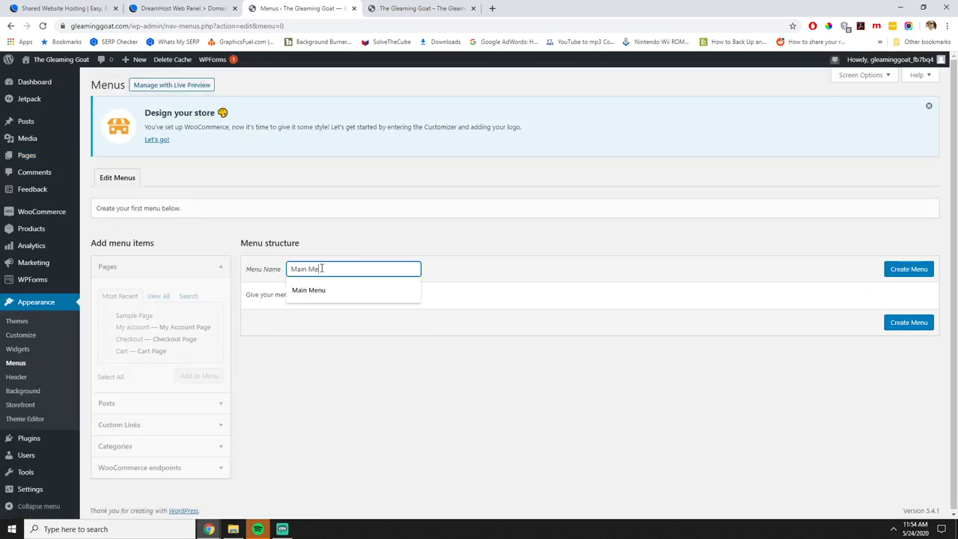
pyautogui.write('nu')
pyautogui.click(902, 327)
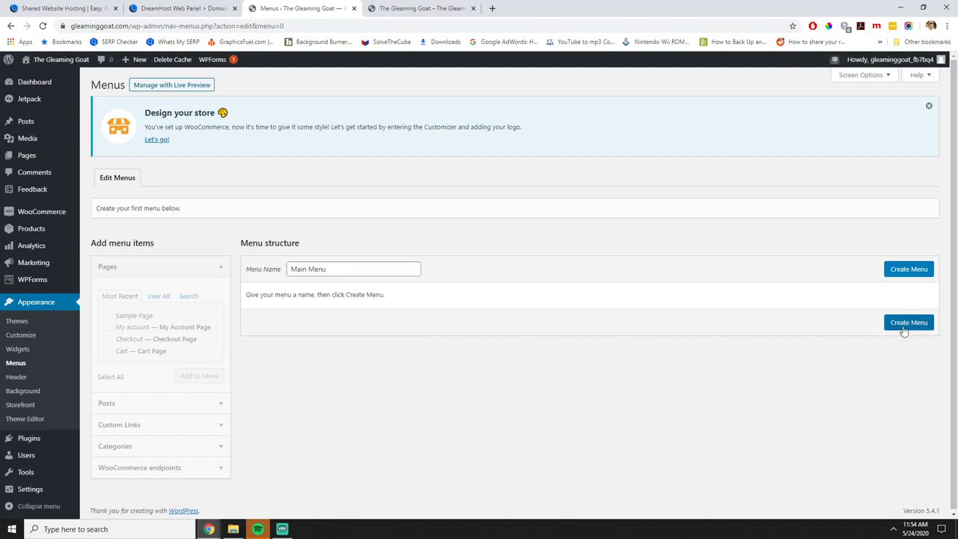
# Add the Our Catalog, Cart, Checkout and My account pages to Main Menu.
pyautogui.click(158, 297)
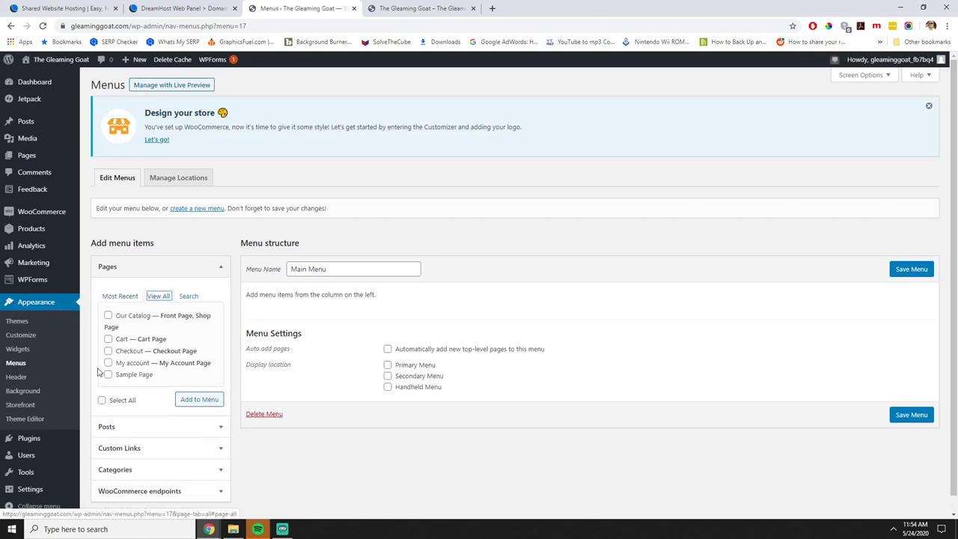
pyautogui.click(108, 364)
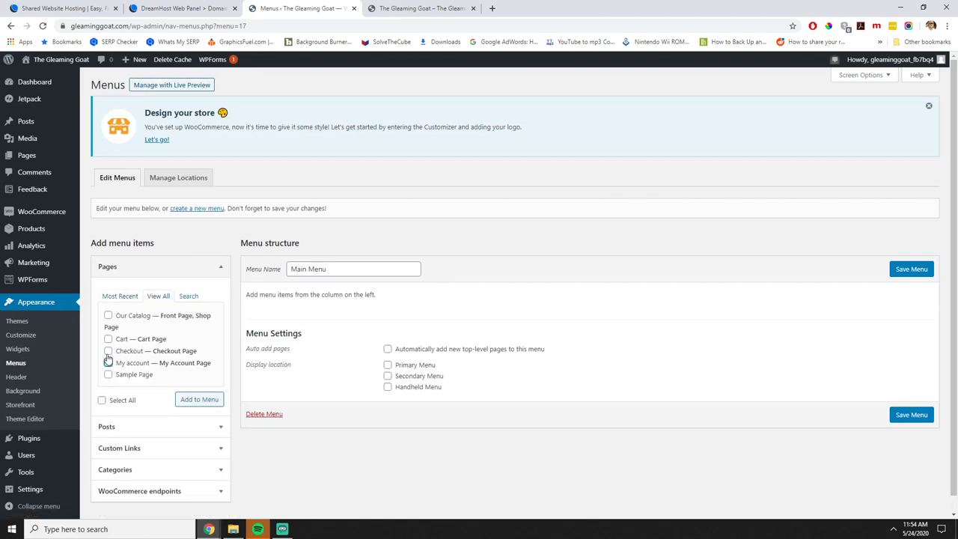
pyautogui.click(109, 352)
pyautogui.click(108, 339)
pyautogui.click(108, 316)
pyautogui.click(194, 401)
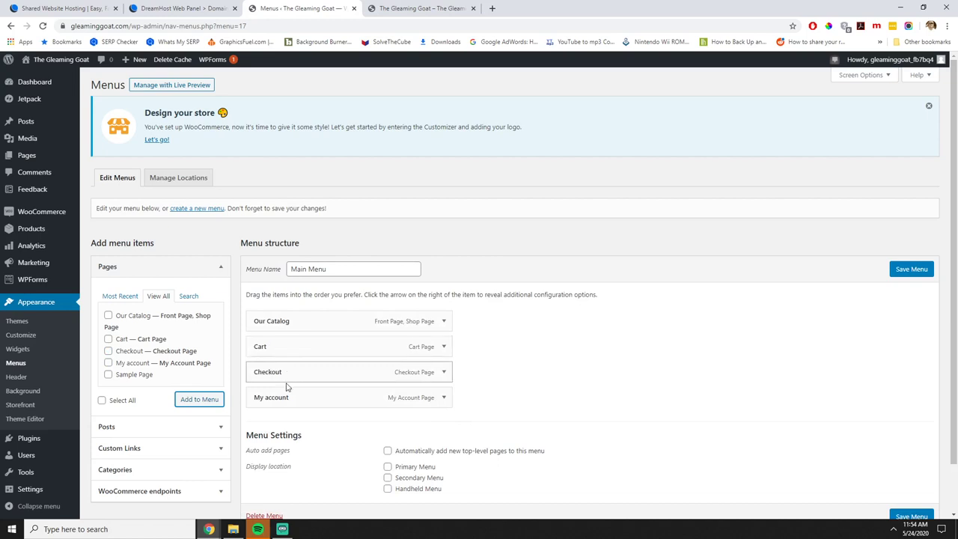
# Create a custom link pointing to the site's URL with the link text Home.
pyautogui.click(132, 448)
pyautogui.click(159, 365)
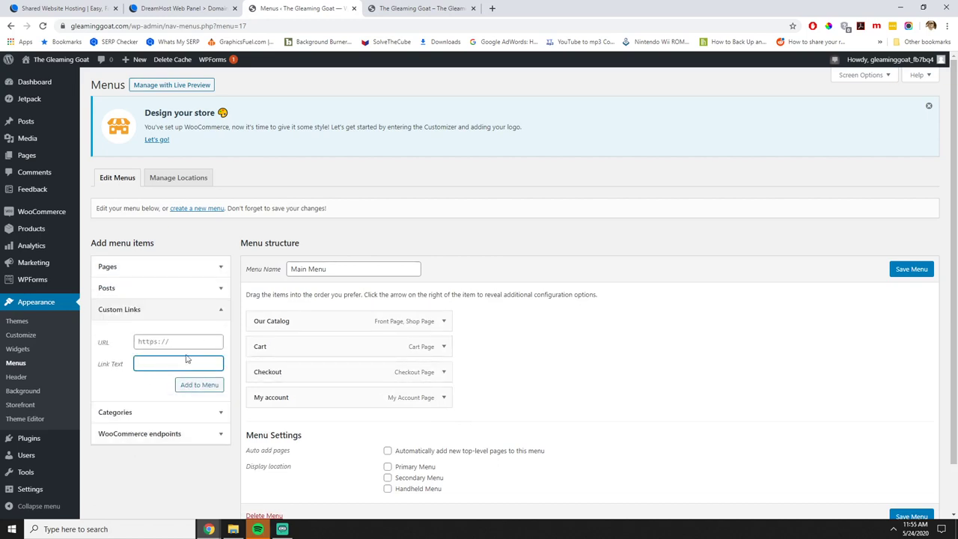
pyautogui.click(127, 27)
pyautogui.click(128, 26)
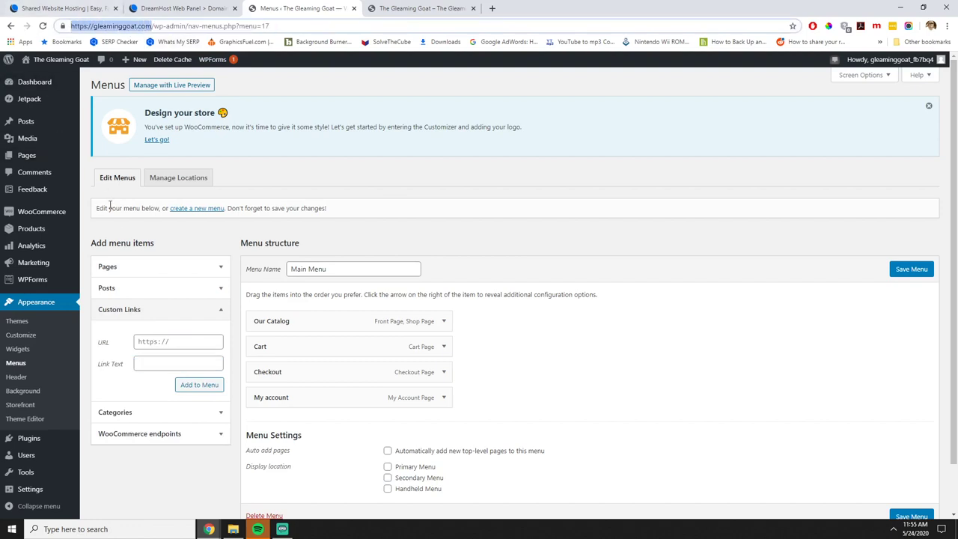
pyautogui.click(166, 364)
pyautogui.write('https://gleaminggoat.com/')
pyautogui.click(180, 341)
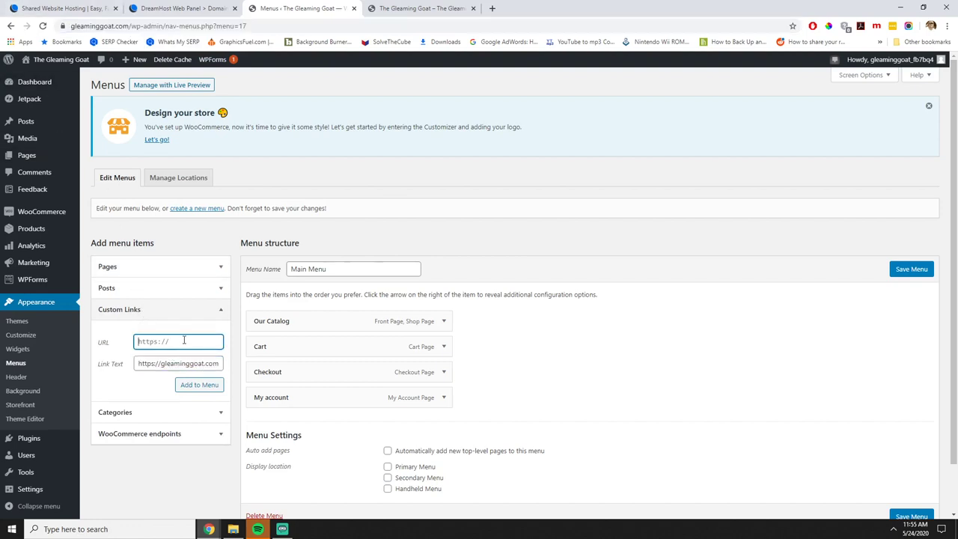
pyautogui.write('https://gleaminggoat.com/')
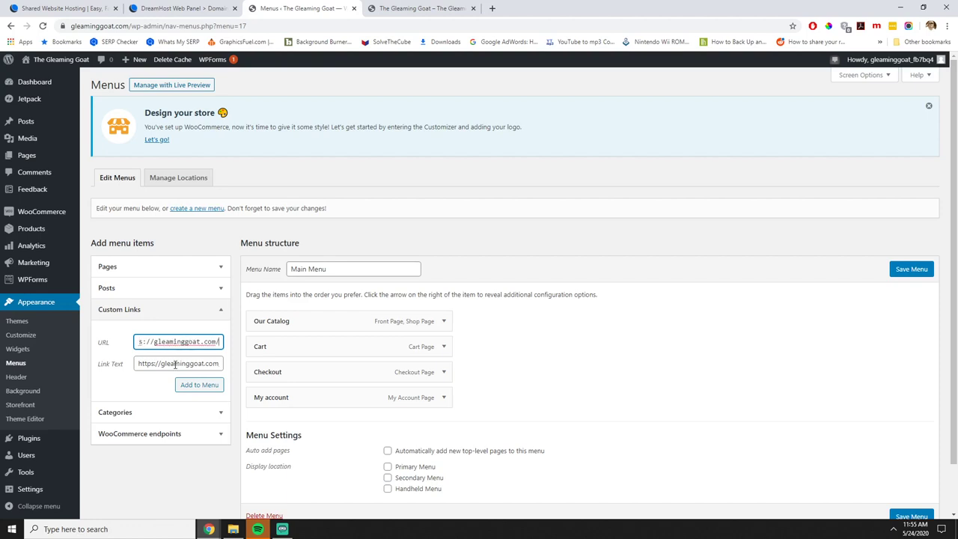
pyautogui.tripleClick(175, 364)
pyautogui.write('Home')
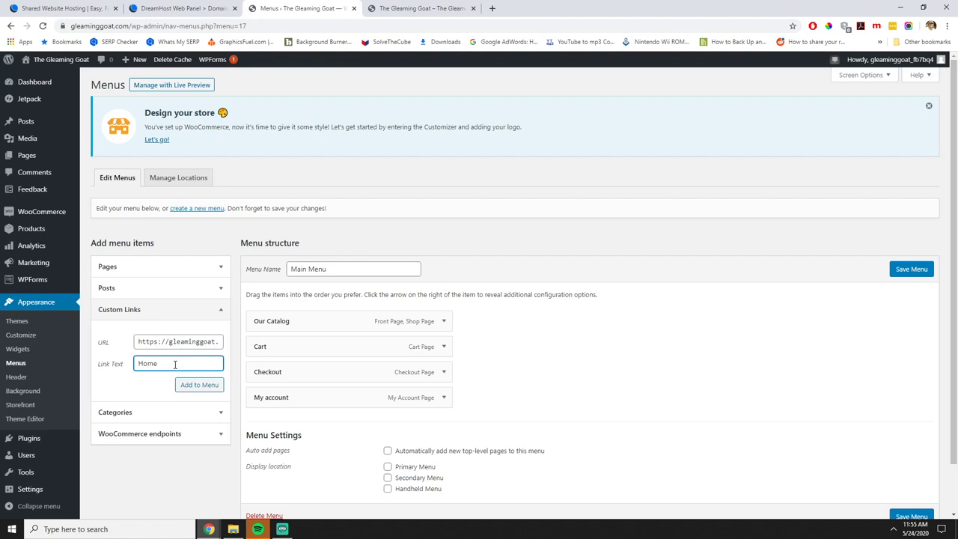
# Add the Home link to Main Menu, move it to the top, and save the menu.
pyautogui.click(209, 390)
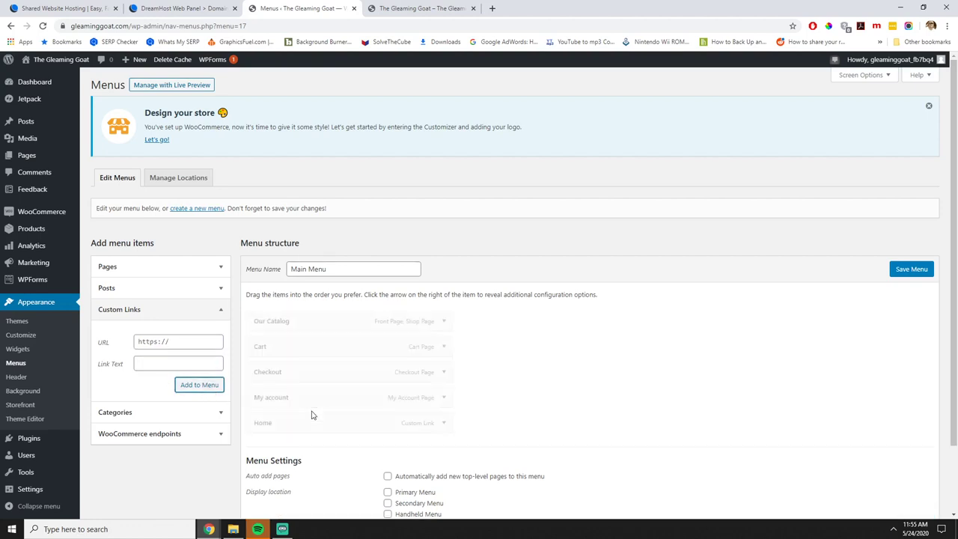
pyautogui.moveTo(304, 421); pyautogui.dragTo(303, 319)
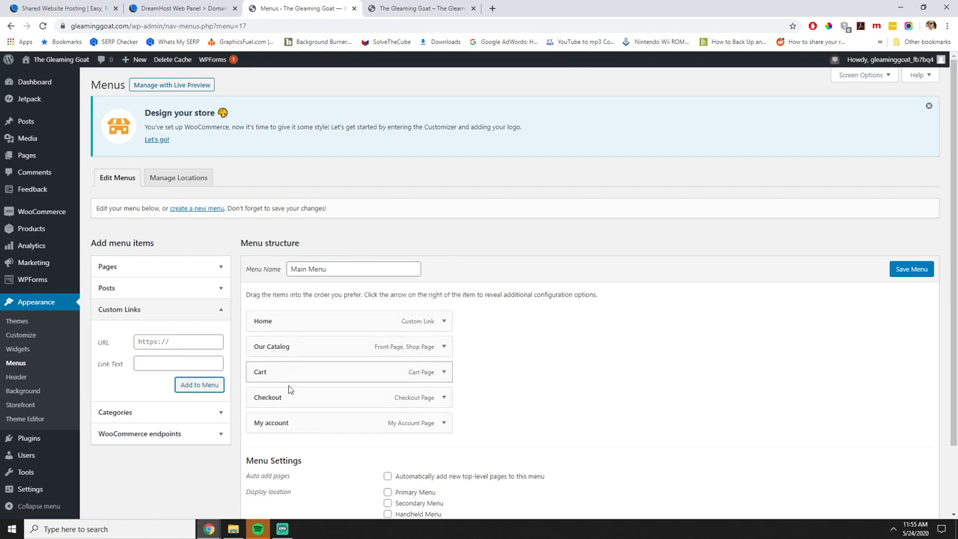
pyautogui.click(917, 271)
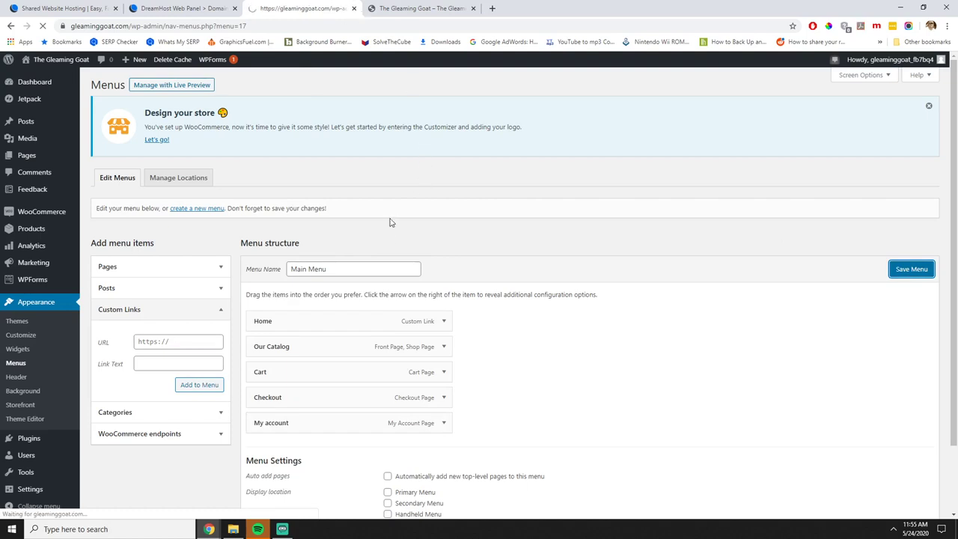
pyautogui.scroll(-3, 421, 372)
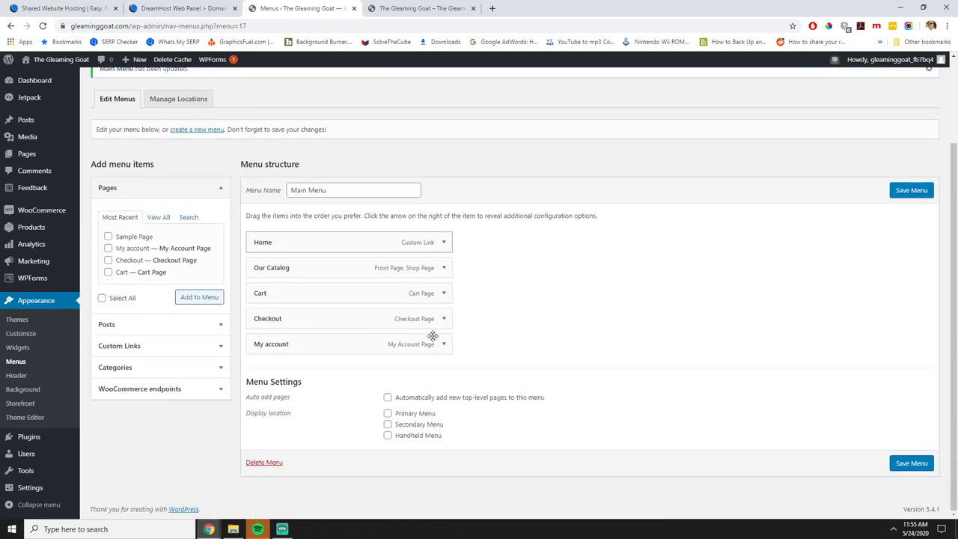
pyautogui.click(172, 100)
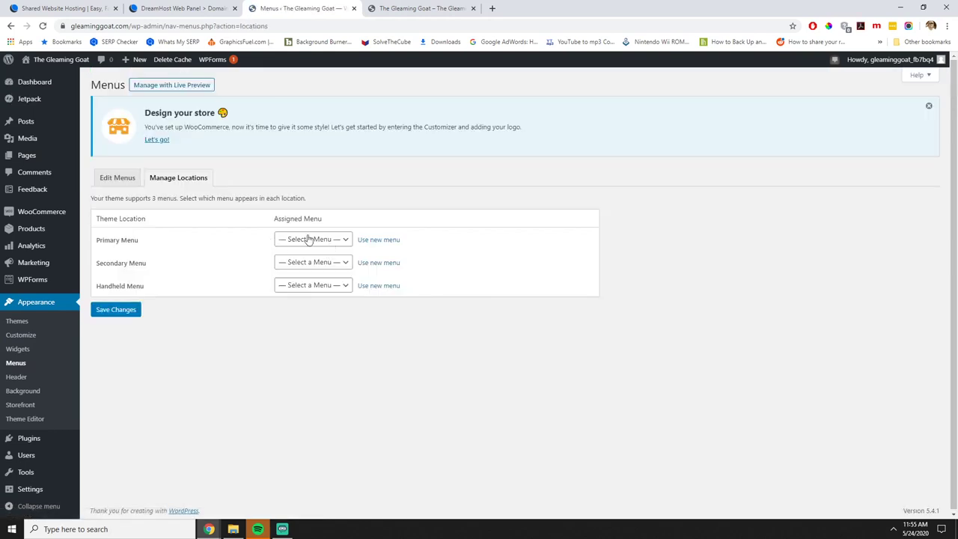
# Assign Main Menu to the Primary and Handheld locations, leave Secondary Menu unset, and save.
pyautogui.click(309, 239)
pyautogui.click(303, 262)
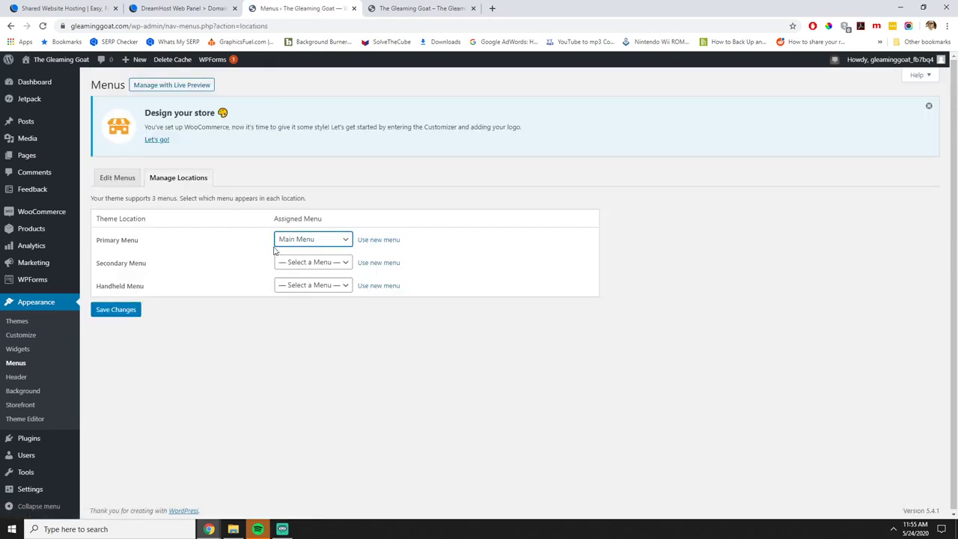
pyautogui.click(305, 290)
pyautogui.click(306, 309)
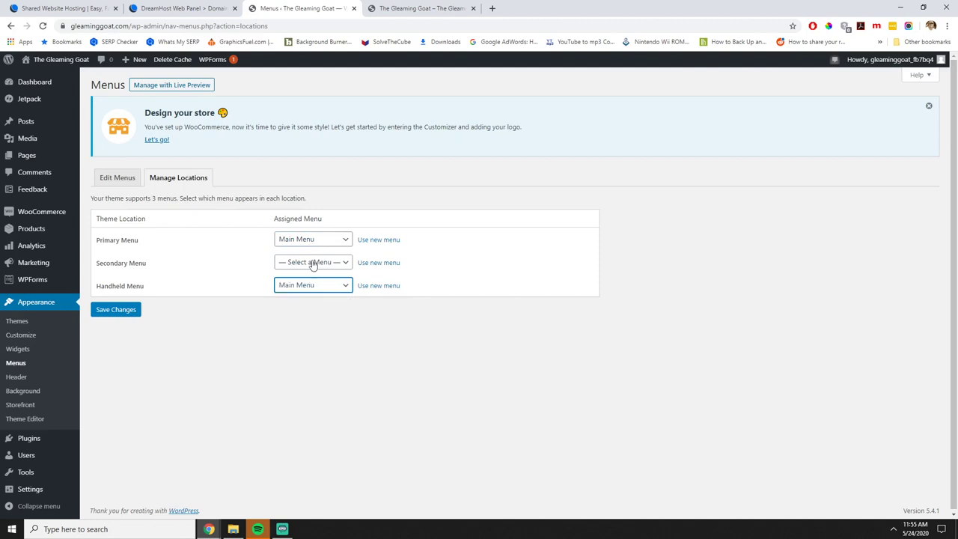
pyautogui.click(314, 263)
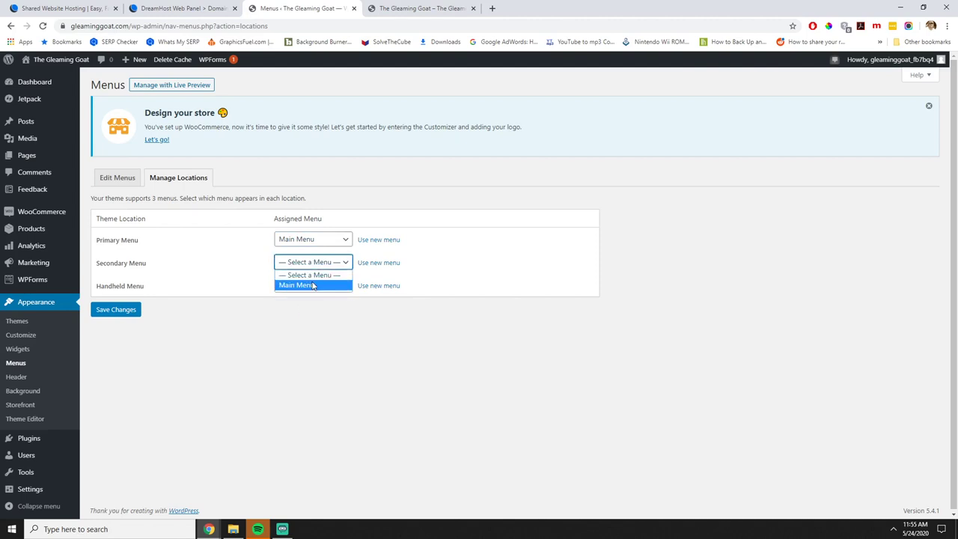
pyautogui.click(323, 389)
pyautogui.click(126, 318)
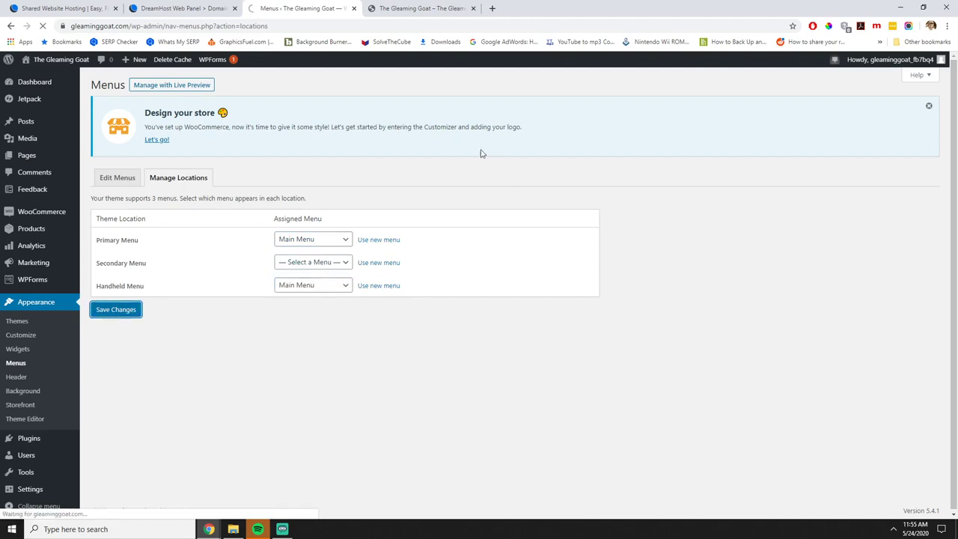
pyautogui.click(408, 9)
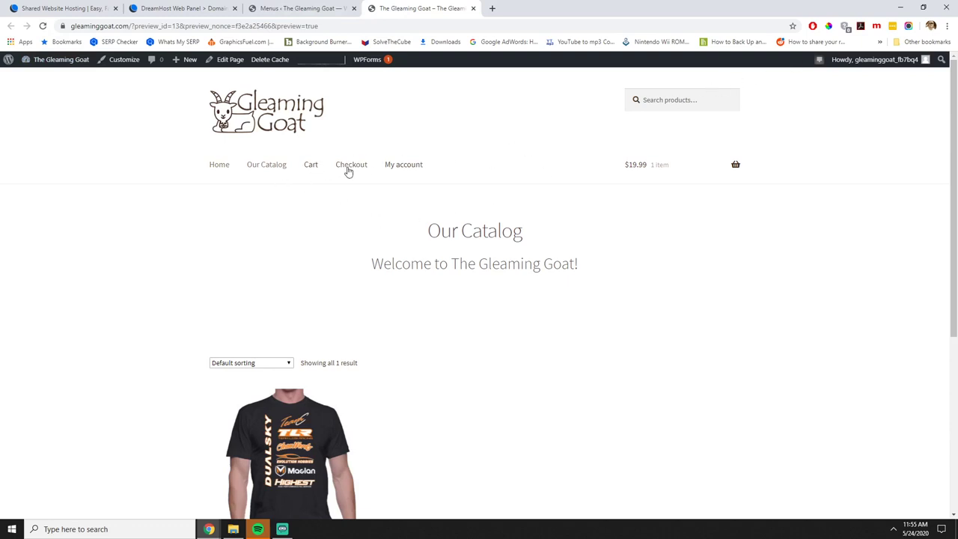
# Preview the store at 414x736 phone size, toggle its navigation menu, then close the preview.
pyautogui.click(876, 27)
pyautogui.click(813, 135)
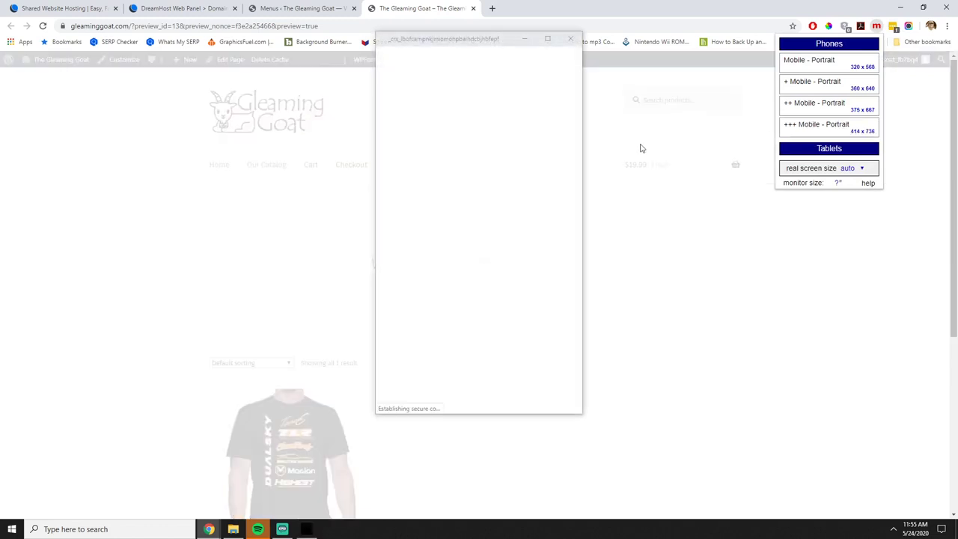
pyautogui.moveTo(503, 39); pyautogui.dragTo(452, 75)
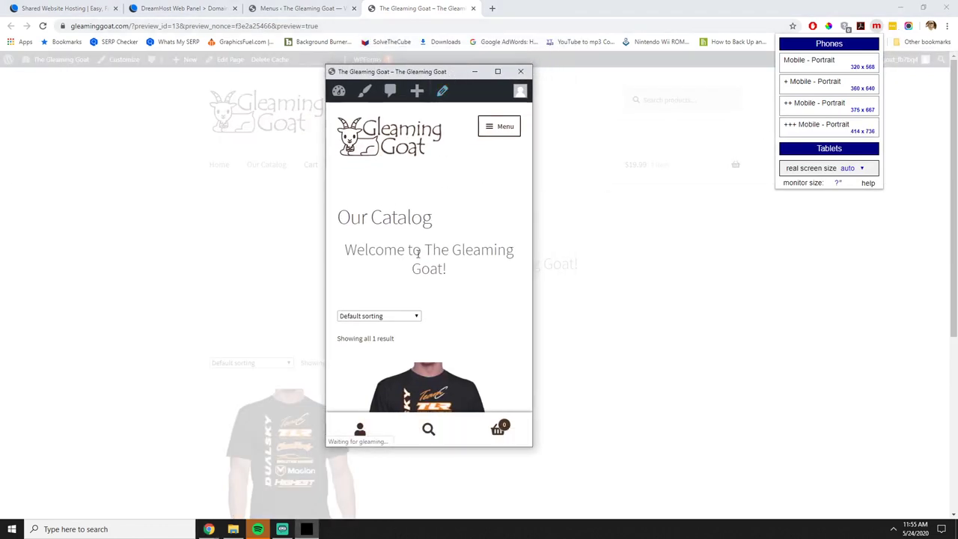
pyautogui.scroll(-5, 442, 312)
pyautogui.scroll(5, 467, 327)
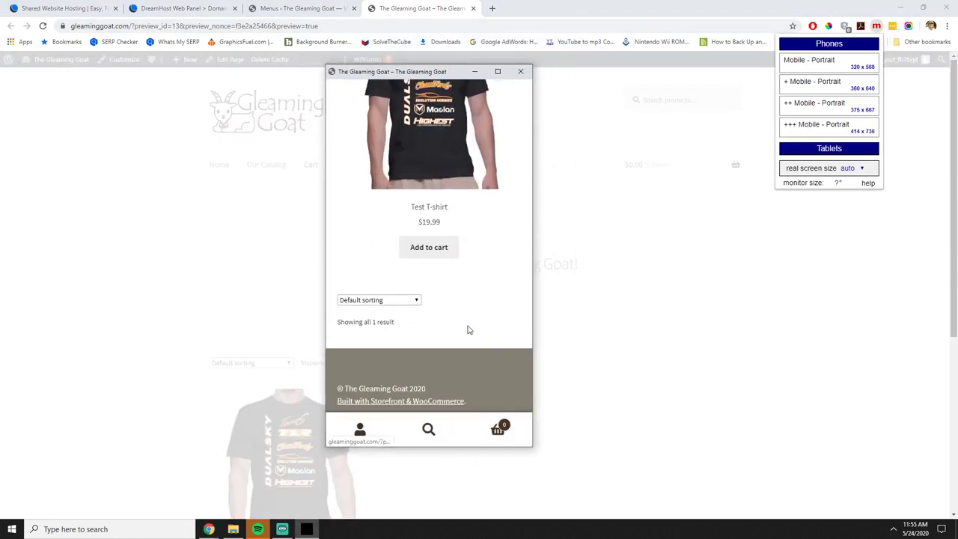
pyautogui.click(495, 126)
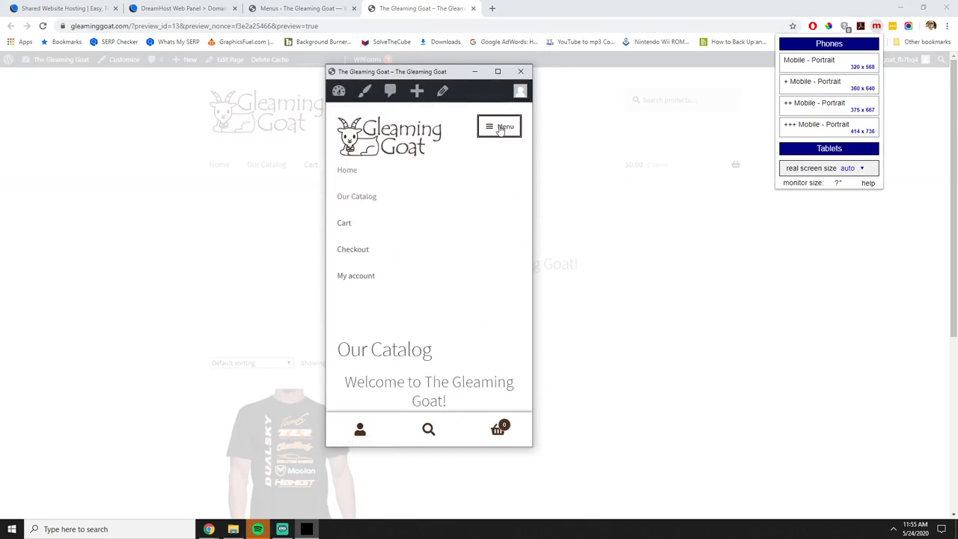
pyautogui.click(502, 129)
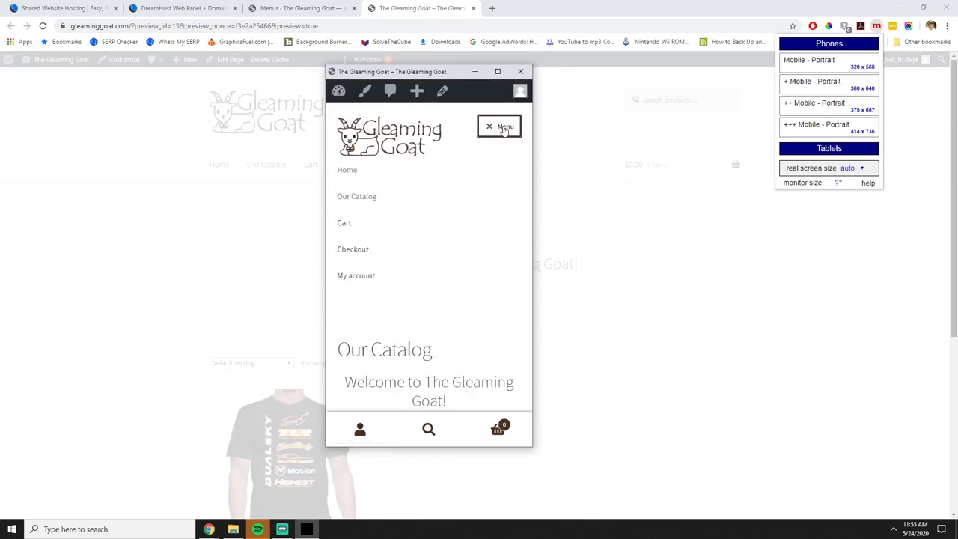
pyautogui.click(520, 73)
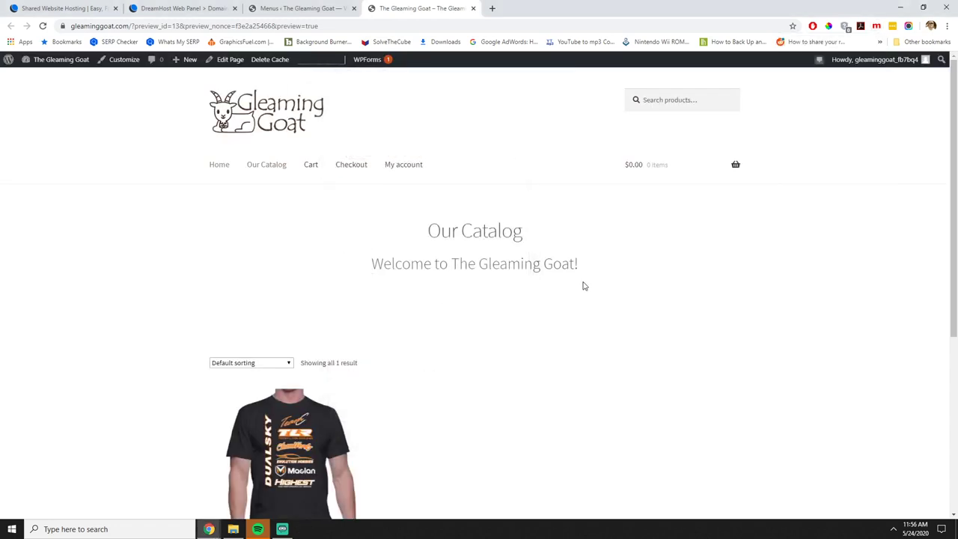
pyautogui.scroll(-4, 581, 285)
pyautogui.scroll(5, 579, 284)
# Test the storefront menu links Our Catalog, Checkout and My account on the live site.
pyautogui.click(307, 8)
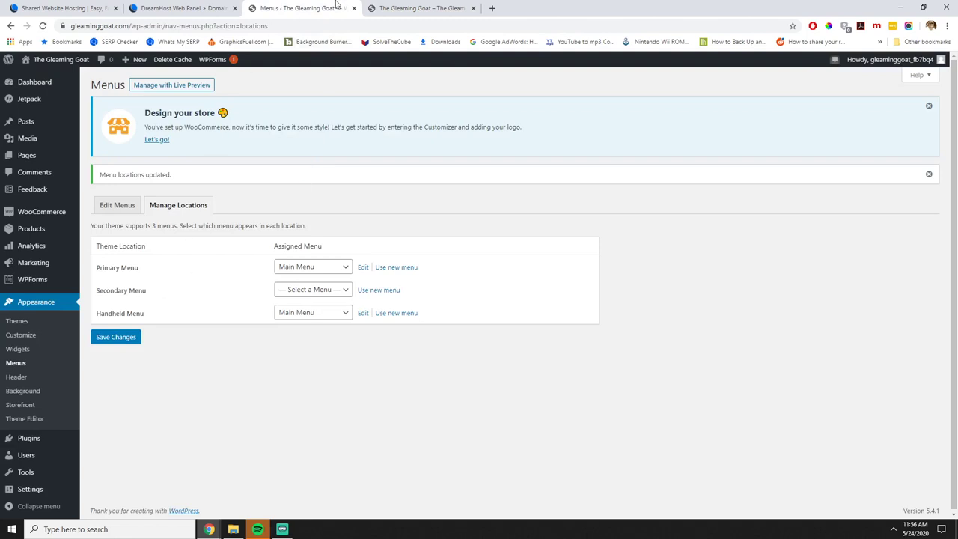
pyautogui.click(413, 8)
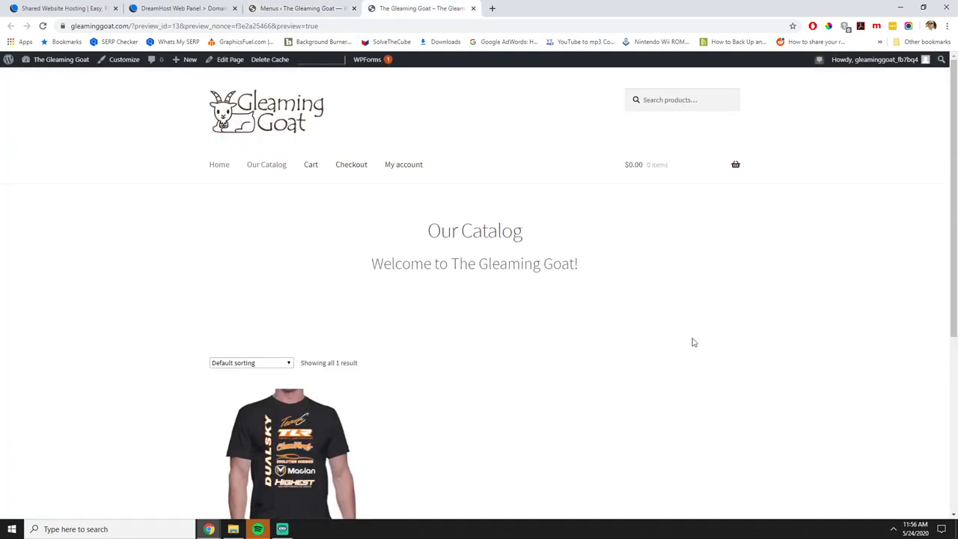
pyautogui.click(267, 164)
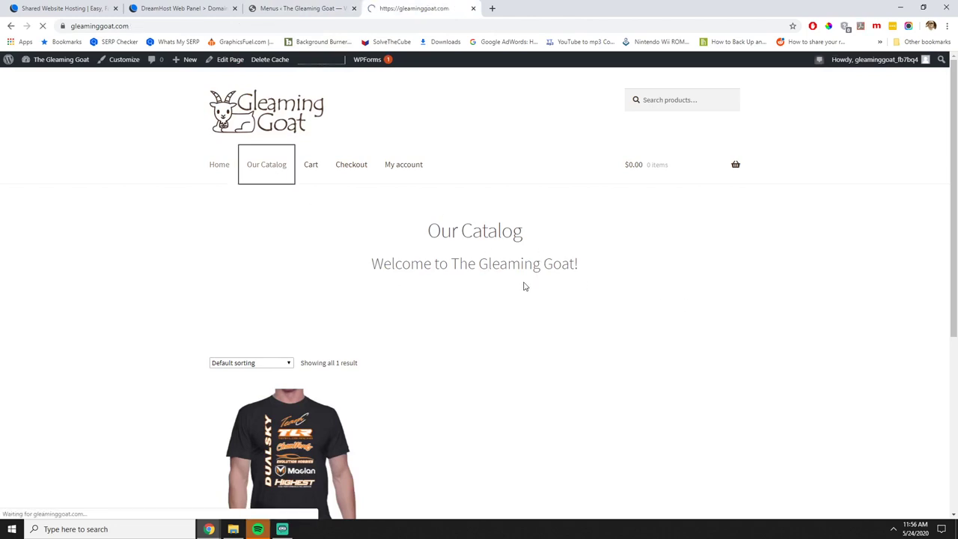
pyautogui.click(346, 150)
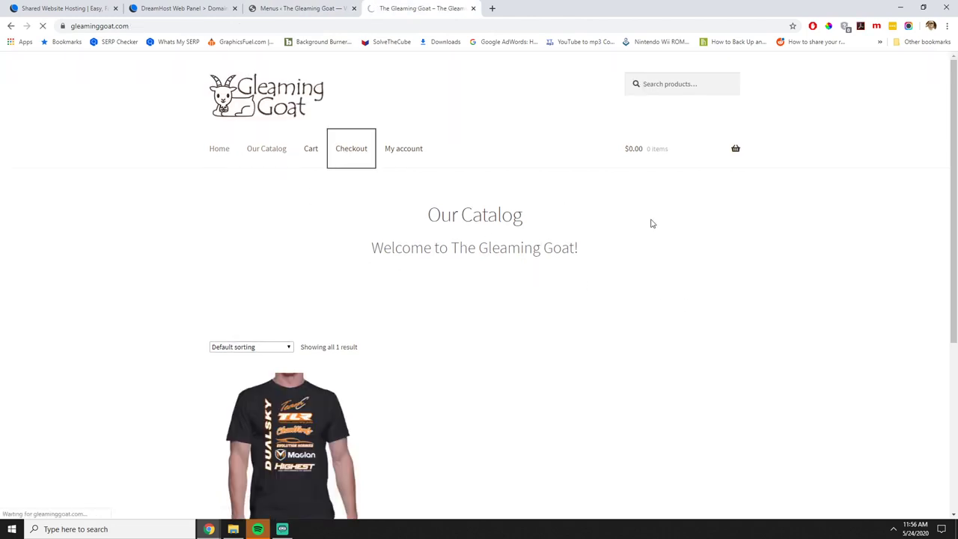
pyautogui.click(389, 151)
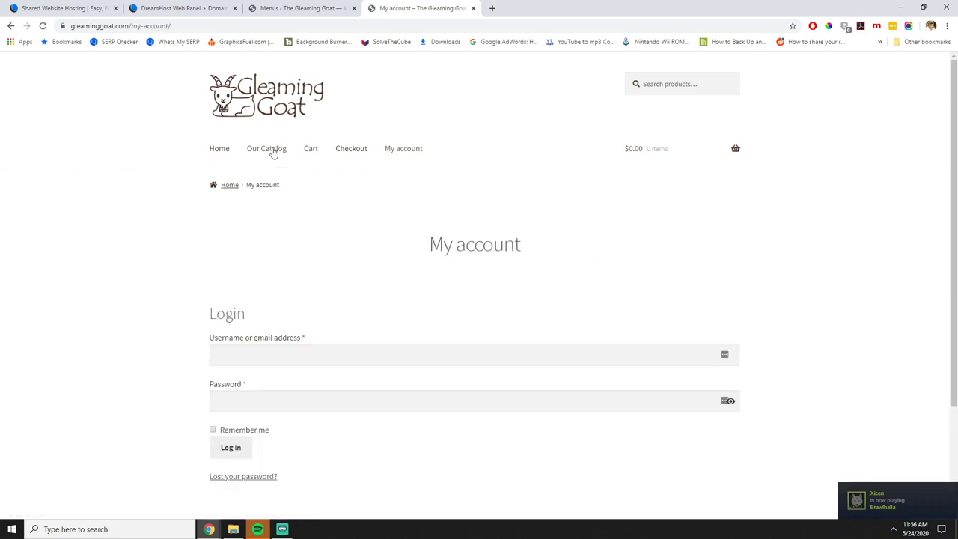
pyautogui.click(270, 152)
pyautogui.click(310, 6)
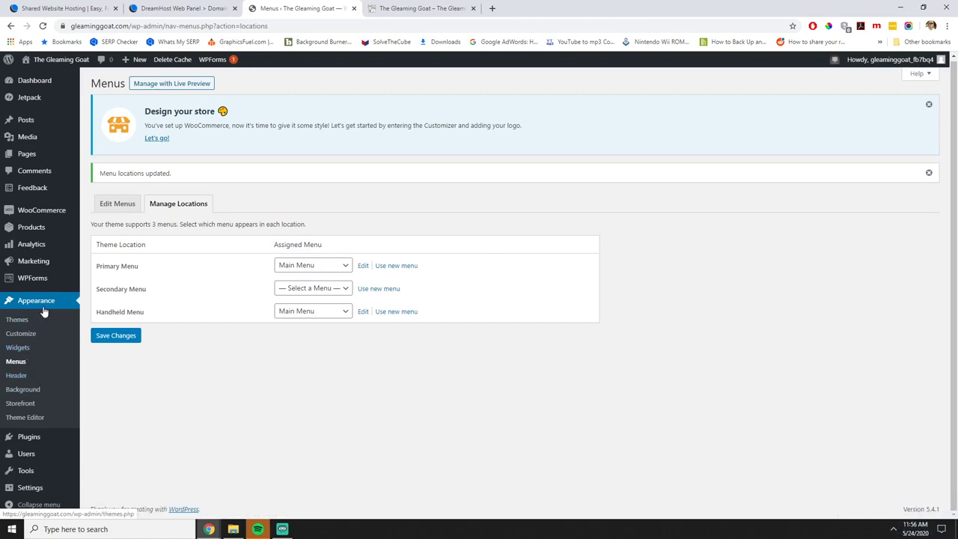
# Add a Product Search widget to the Sidebar on the Widgets page.
pyautogui.click(23, 349)
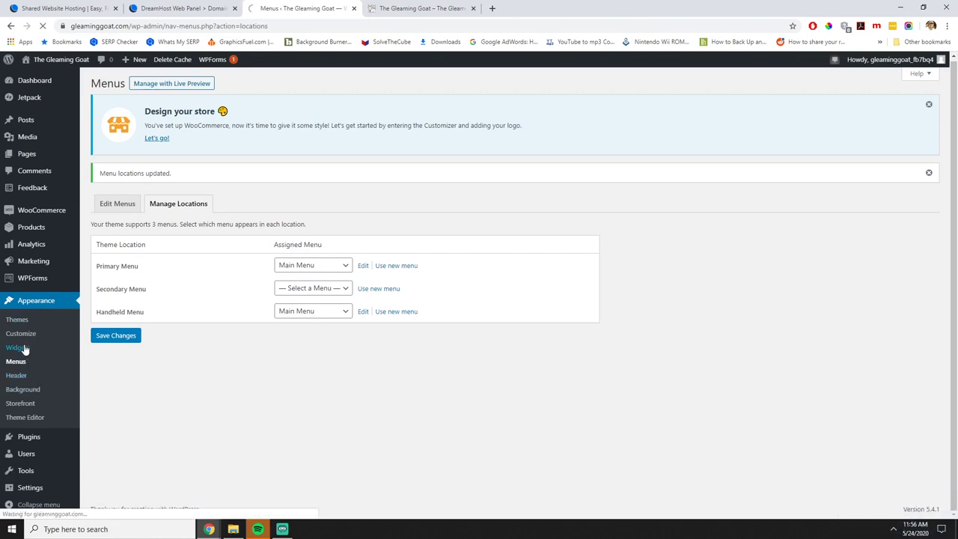
pyautogui.scroll(-2, 374, 281)
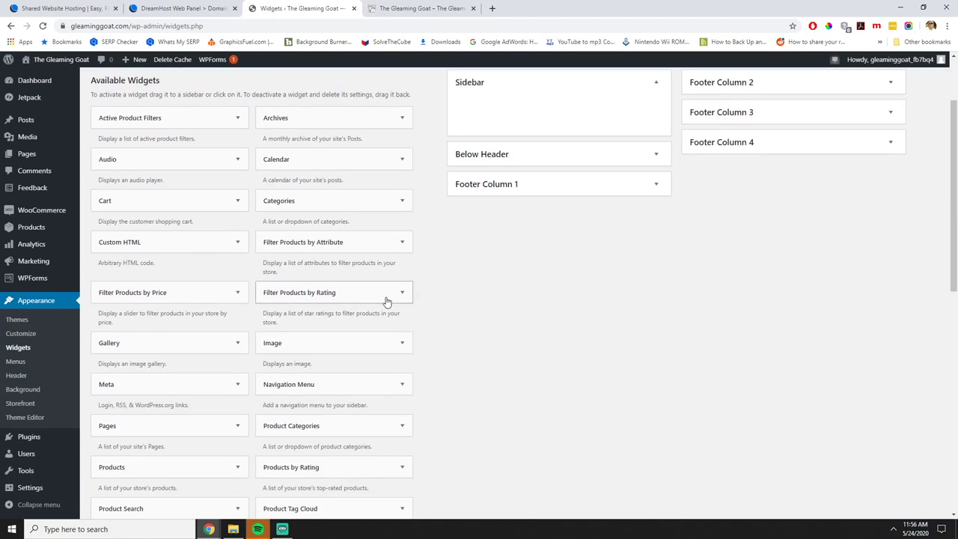
pyautogui.scroll(1, 359, 304)
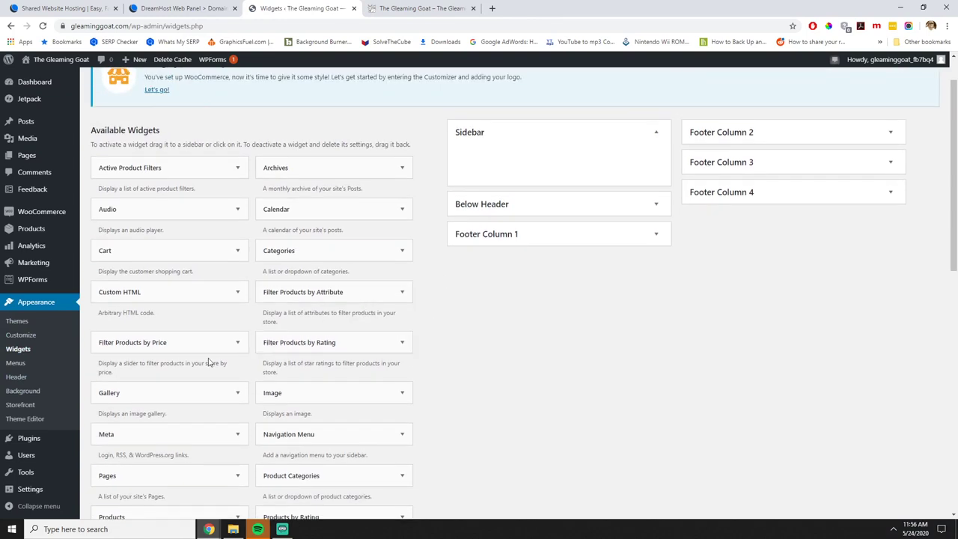
pyautogui.scroll(-3, 320, 353)
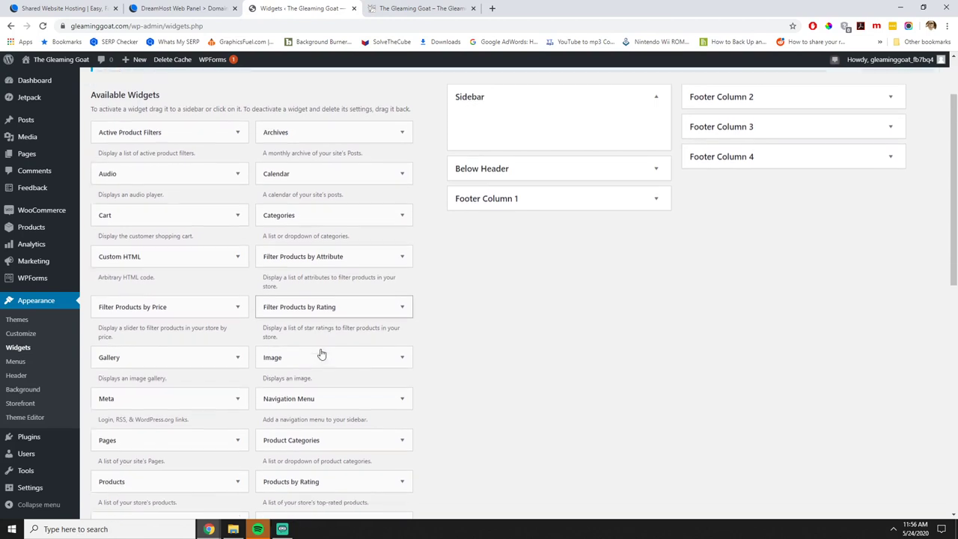
pyautogui.moveTo(198, 412)
pyautogui.mouseDown()
pyautogui.moveTo(427, 314)
pyautogui.moveTo(154, 434)
pyautogui.moveTo(190, 421)
pyautogui.mouseUp()
pyautogui.click(190, 423)
pyautogui.scroll(-2, 190, 424)
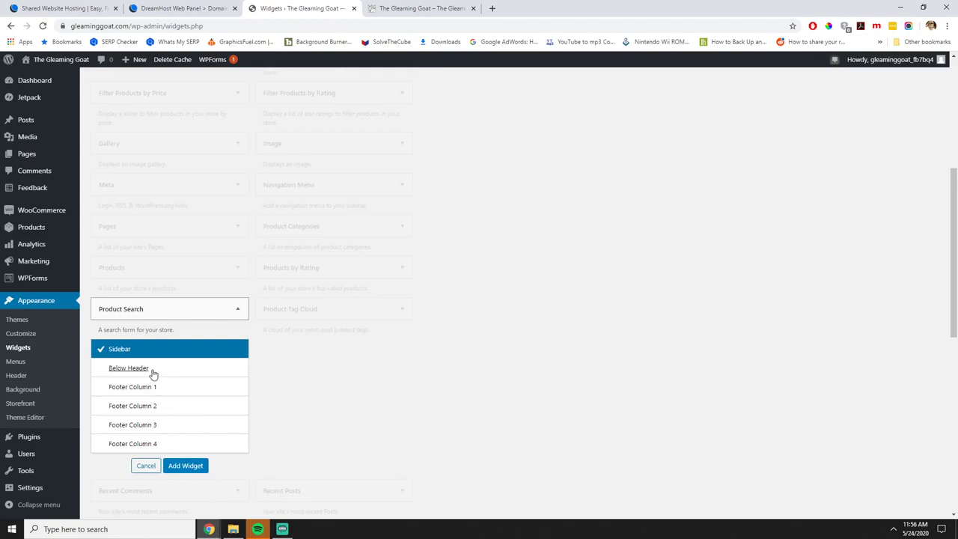
pyautogui.click(187, 465)
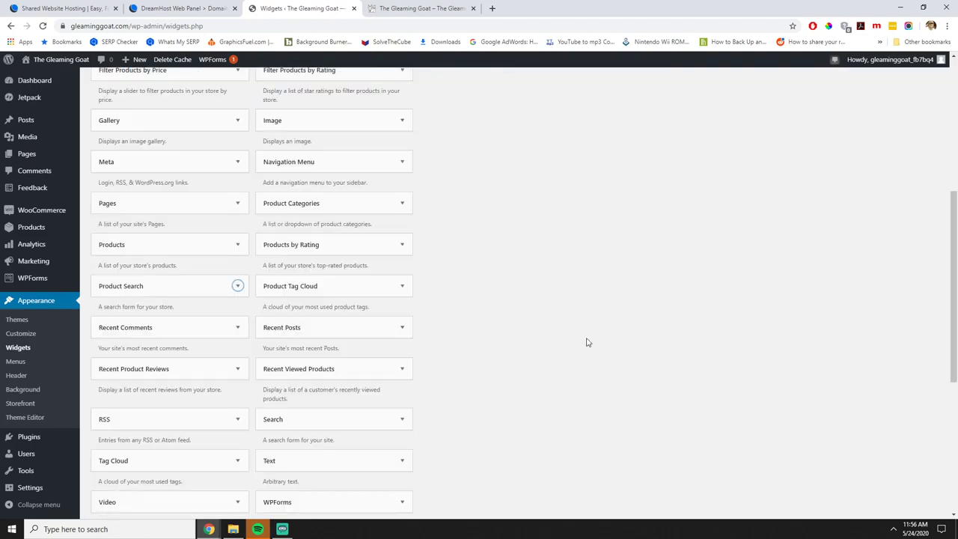
pyautogui.scroll(4, 588, 342)
pyautogui.scroll(-5, 529, 337)
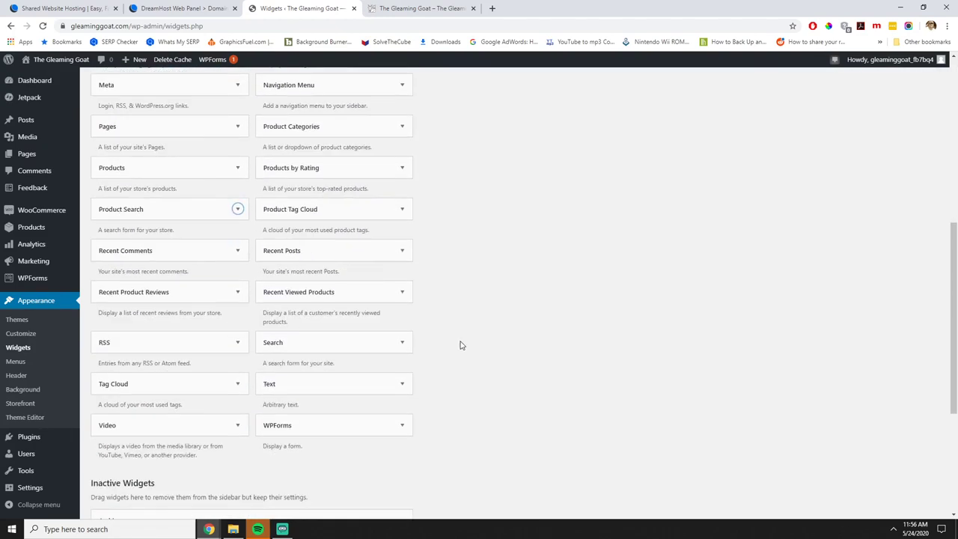
pyautogui.scroll(3, 460, 345)
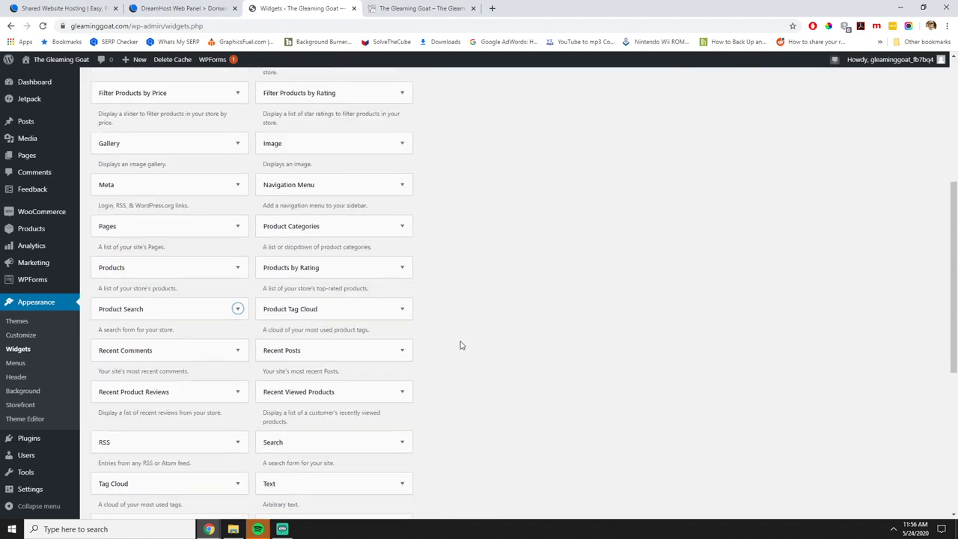
# Add a Product Categories widget to the Sidebar.
pyautogui.click(333, 283)
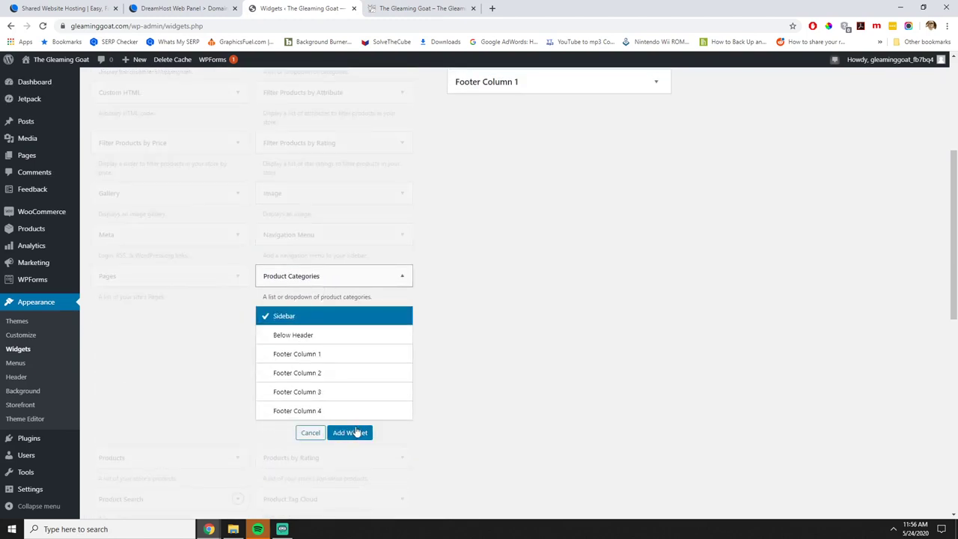
pyautogui.click(353, 432)
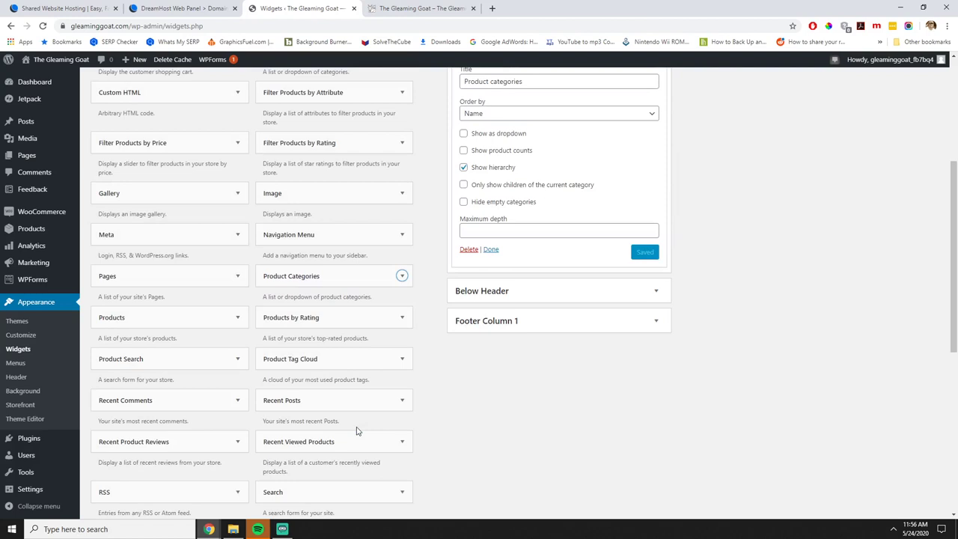
pyautogui.scroll(3, 735, 404)
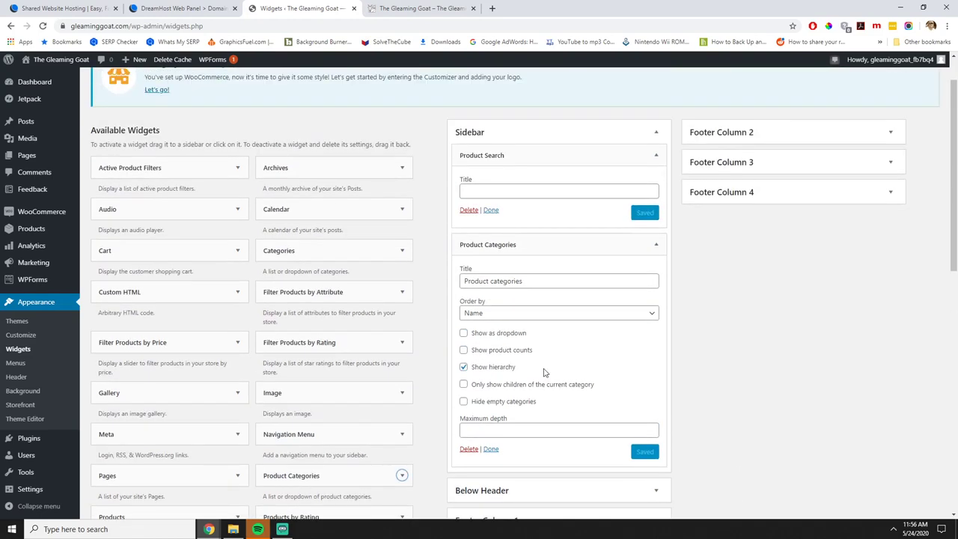
pyautogui.scroll(-1, 544, 372)
pyautogui.scroll(-1, 374, 372)
pyautogui.scroll(-1, 368, 361)
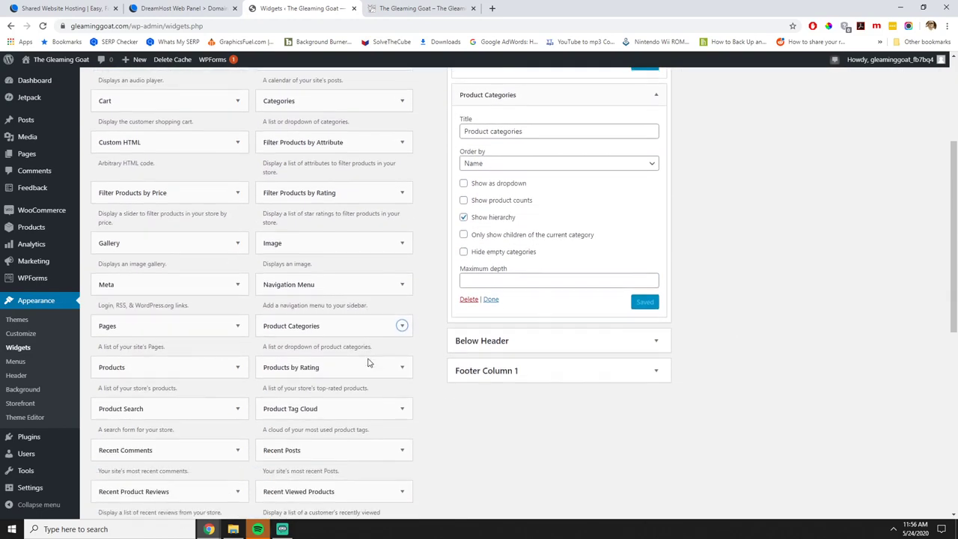
pyautogui.scroll(-1, 364, 344)
pyautogui.scroll(-1, 360, 349)
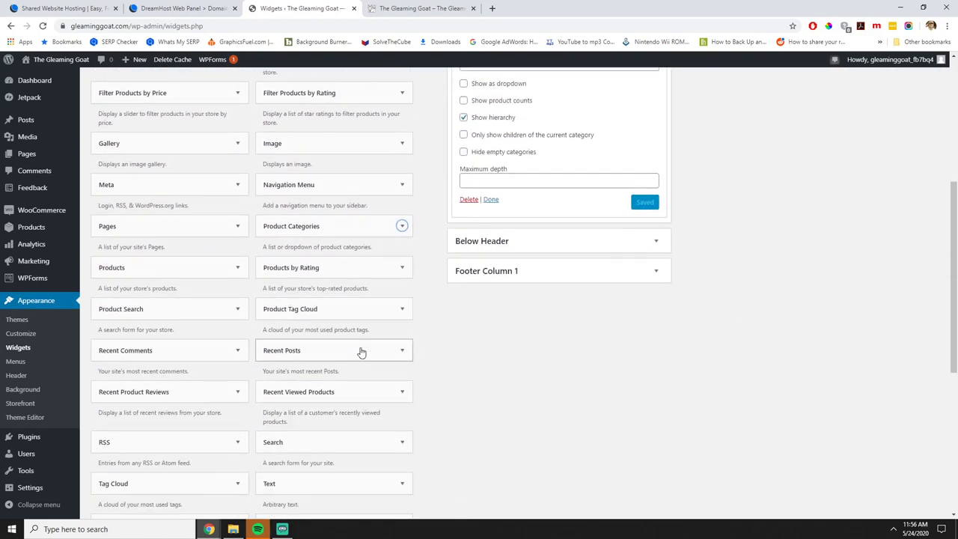
pyautogui.scroll(1, 360, 351)
pyautogui.scroll(4, 361, 351)
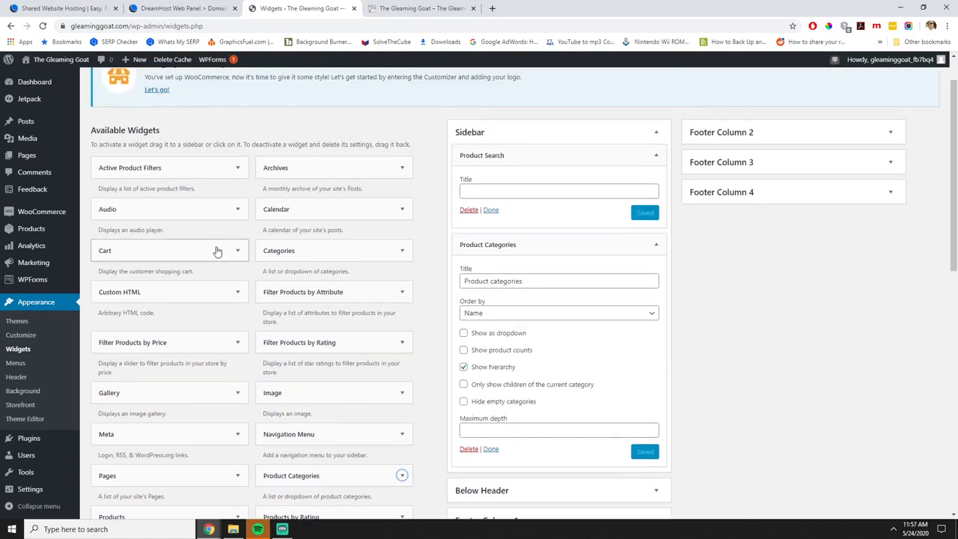
# Add a Cart widget, collapse all three widgets, and move Cart above Product Categories.
pyautogui.click(214, 250)
pyautogui.click(187, 406)
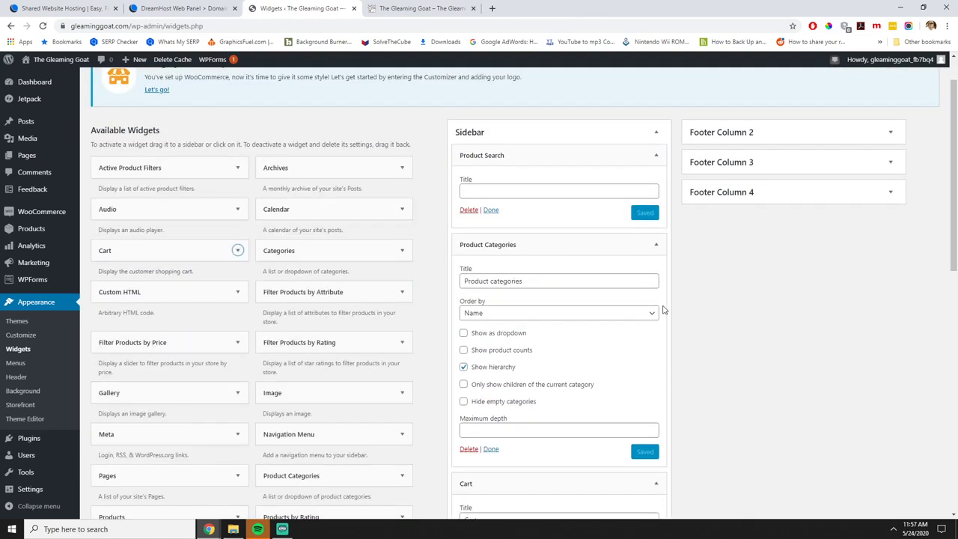
pyautogui.click(657, 246)
pyautogui.click(656, 156)
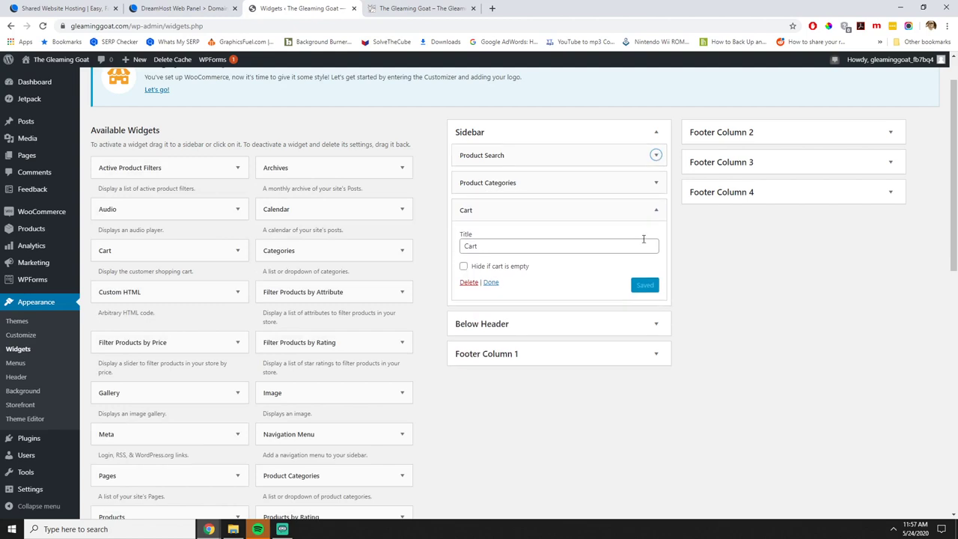
pyautogui.click(657, 209)
pyautogui.moveTo(541, 210); pyautogui.dragTo(547, 178)
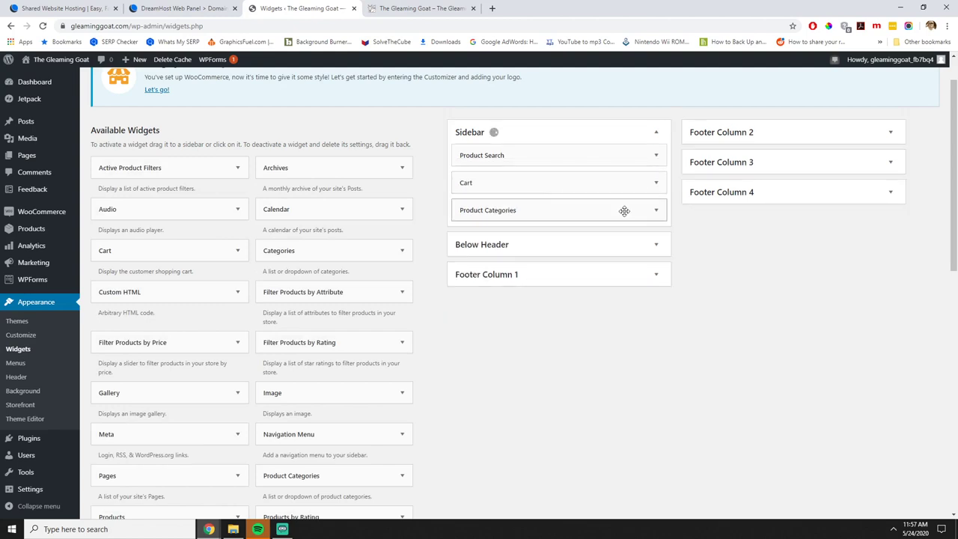
# Title the widgets Shopping Cart, Search and Product Categories, with a capital C.
pyautogui.click(657, 182)
pyautogui.click(467, 218)
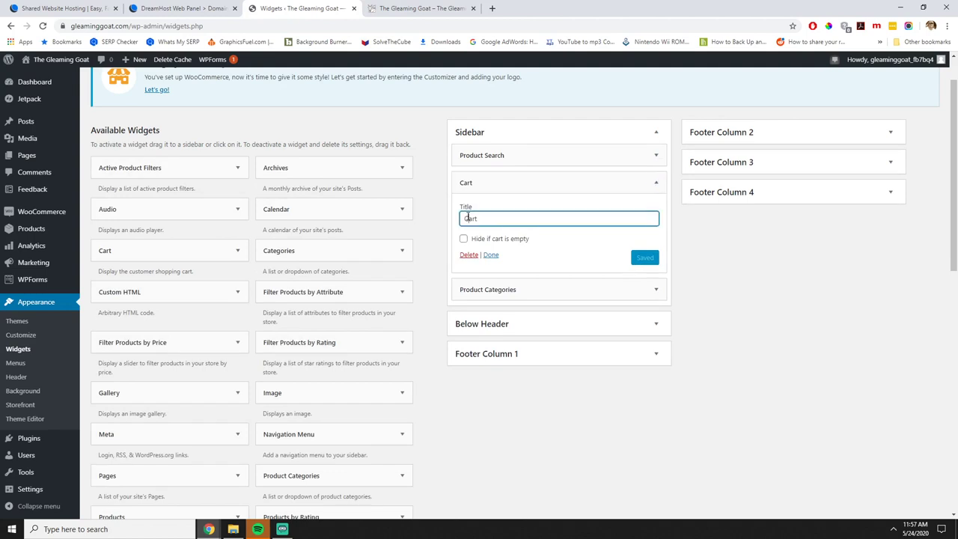
pyautogui.write('Shopping')
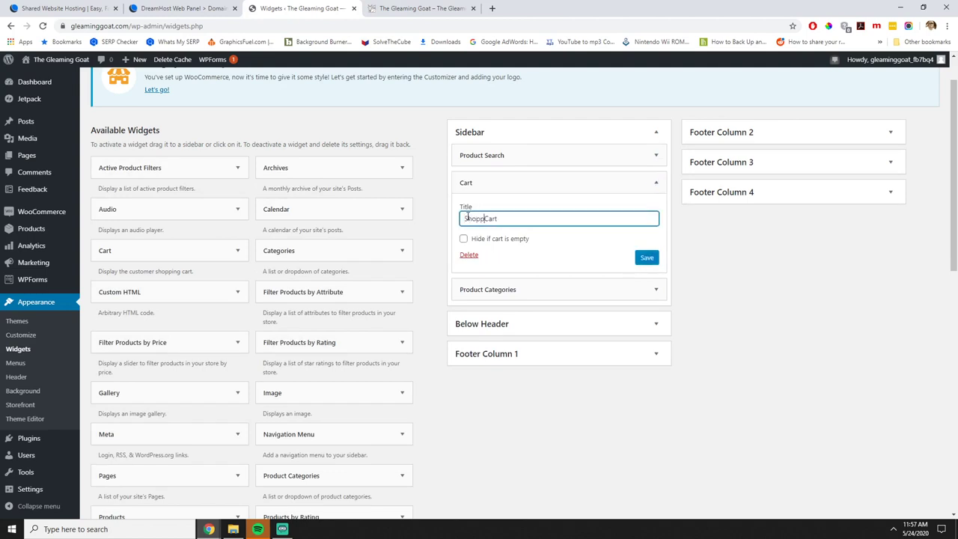
pyautogui.click(521, 155)
pyautogui.click(516, 190)
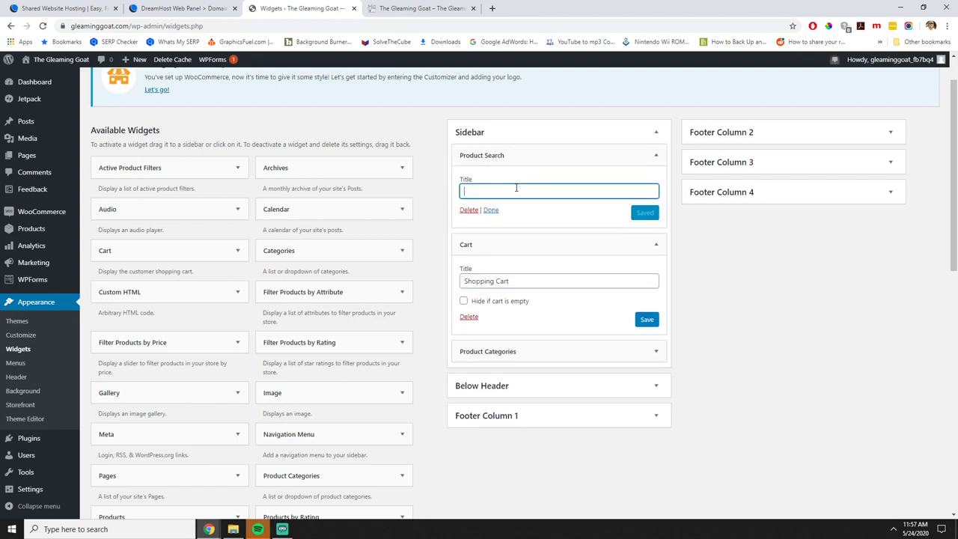
pyautogui.write('Search')
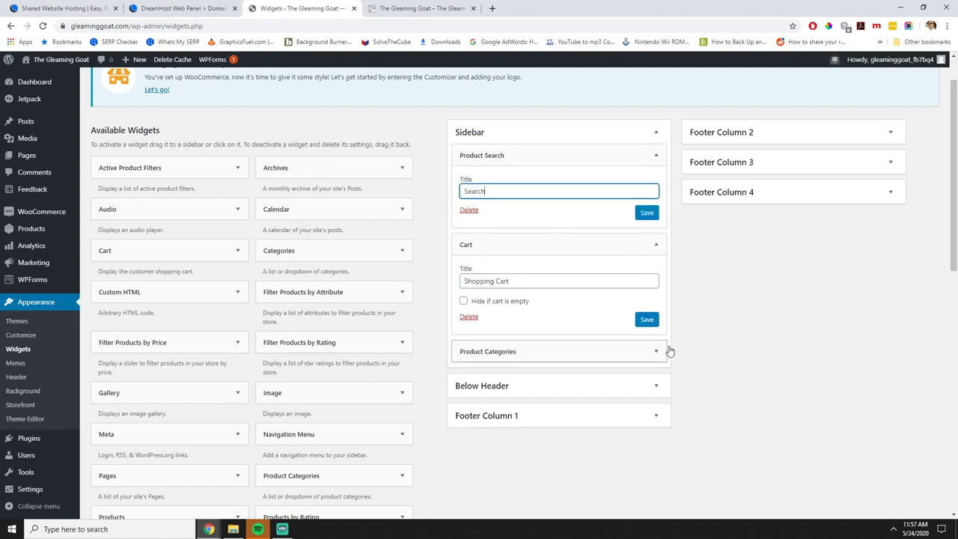
pyautogui.click(655, 353)
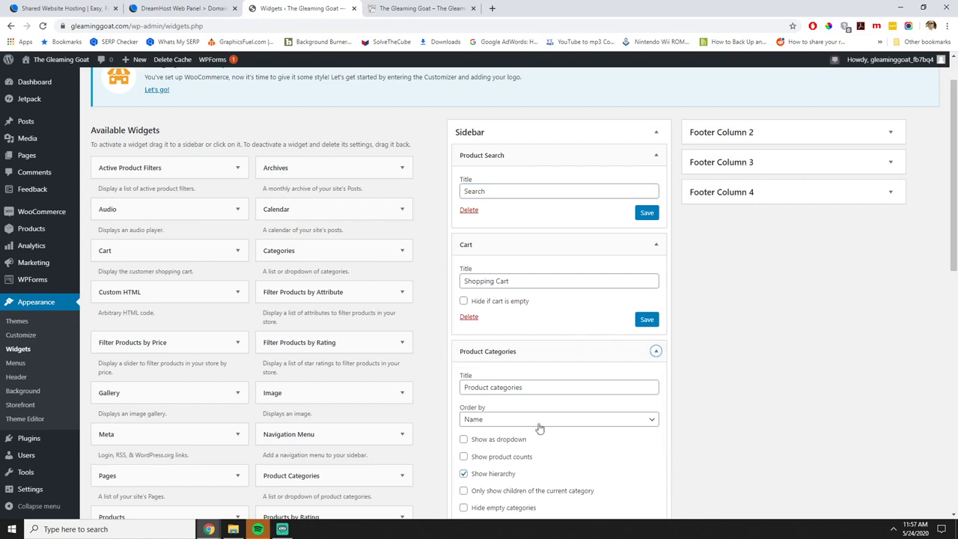
pyautogui.click(491, 386)
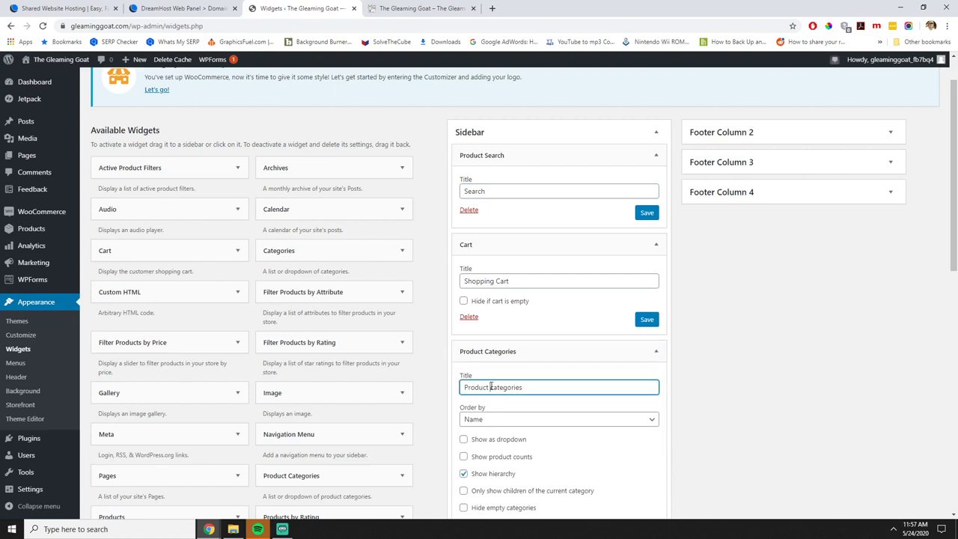
pyautogui.press('Delete')
pyautogui.write('C')
# Save the Product Categories, Shopping Cart and Search widgets.
pyautogui.scroll(-3, 541, 401)
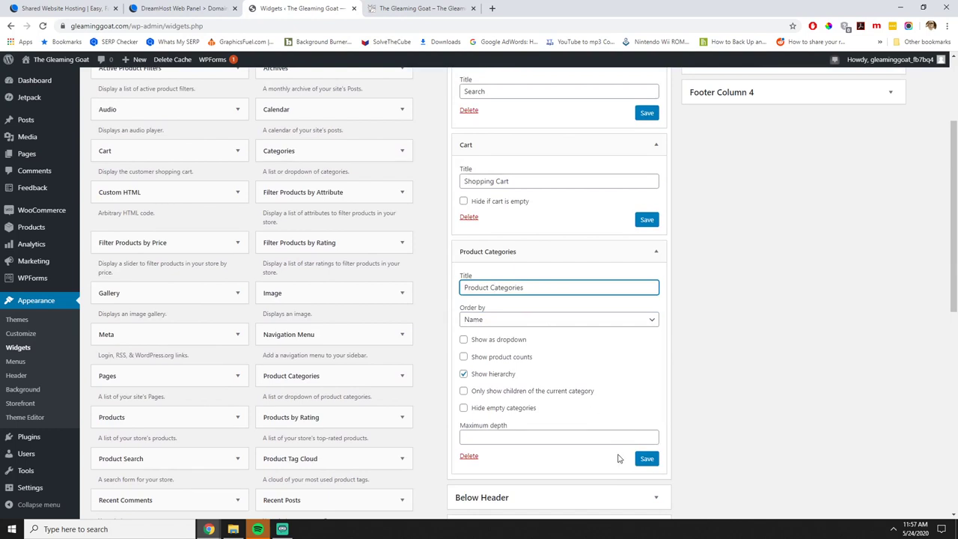
pyautogui.click(646, 458)
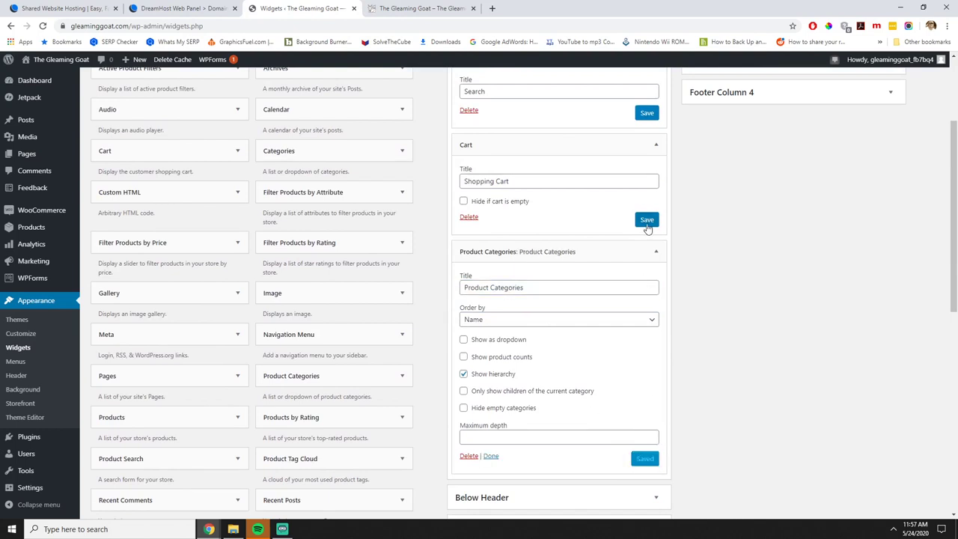
pyautogui.click(646, 220)
pyautogui.click(646, 113)
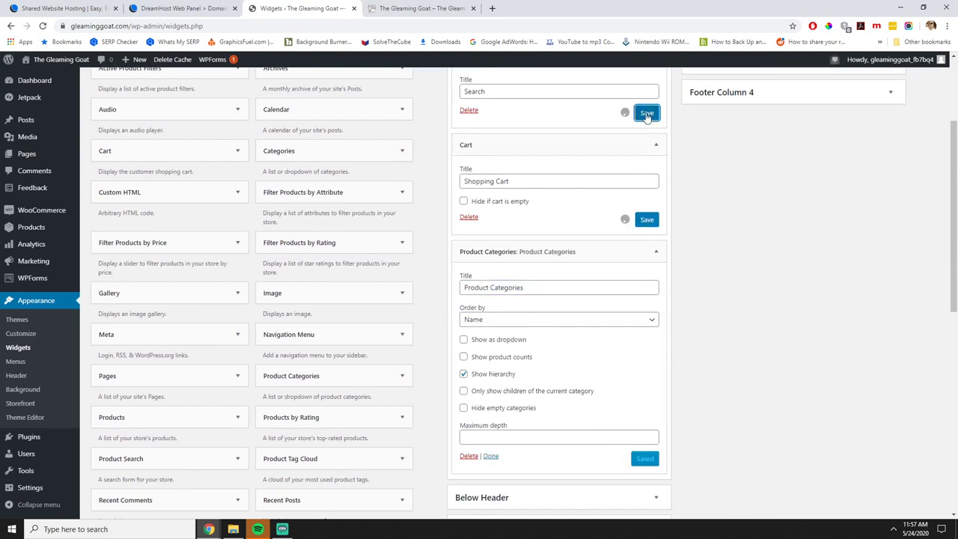
pyautogui.click(421, 8)
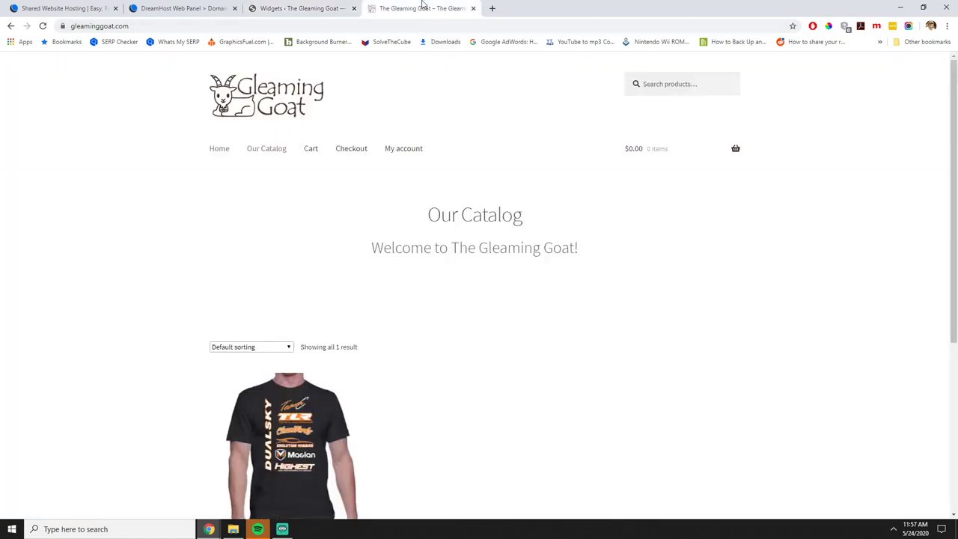
# Reload the storefront, remove the Test T-shirt from the cart, and browse the T-Shirts category.
pyautogui.click(42, 25)
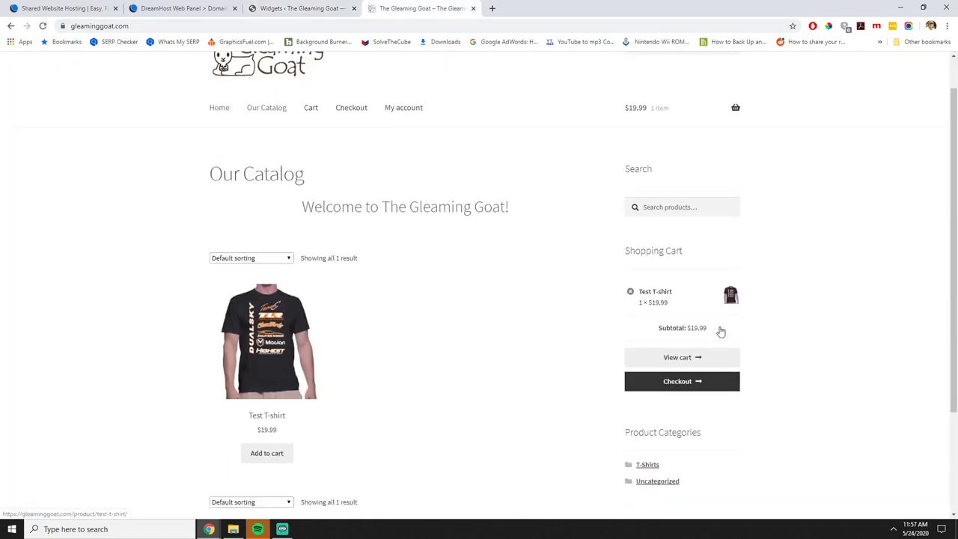
pyautogui.scroll(-2, 718, 331)
pyautogui.click(629, 183)
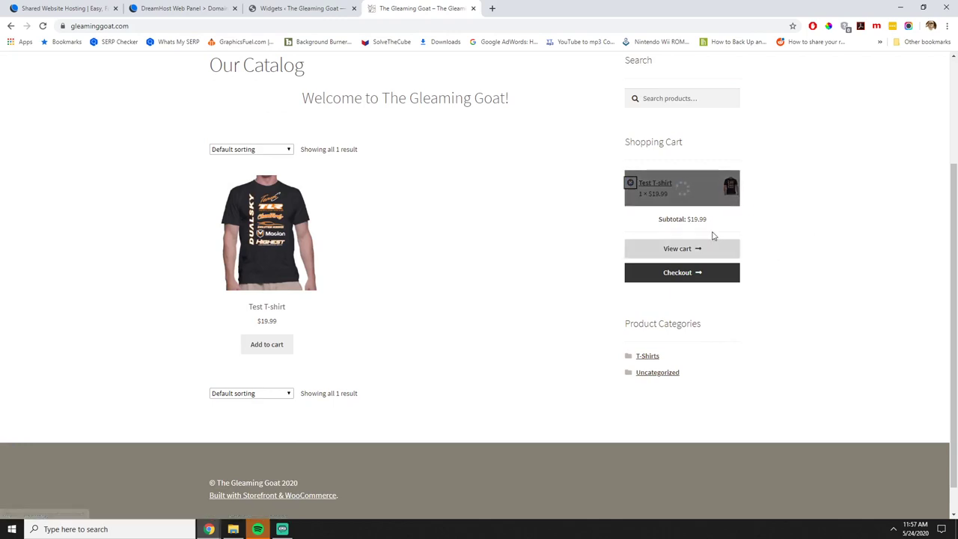
pyautogui.click(648, 249)
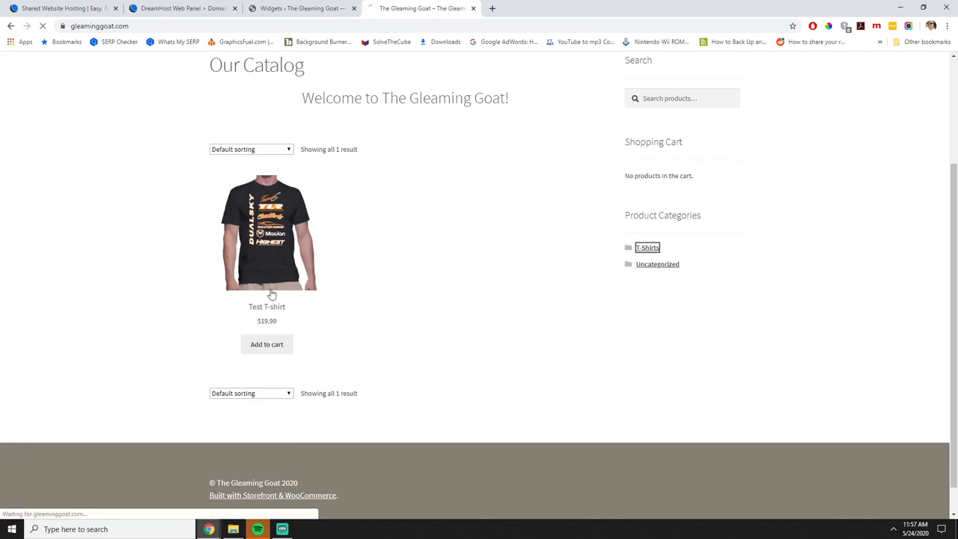
pyautogui.scroll(-2, 329, 357)
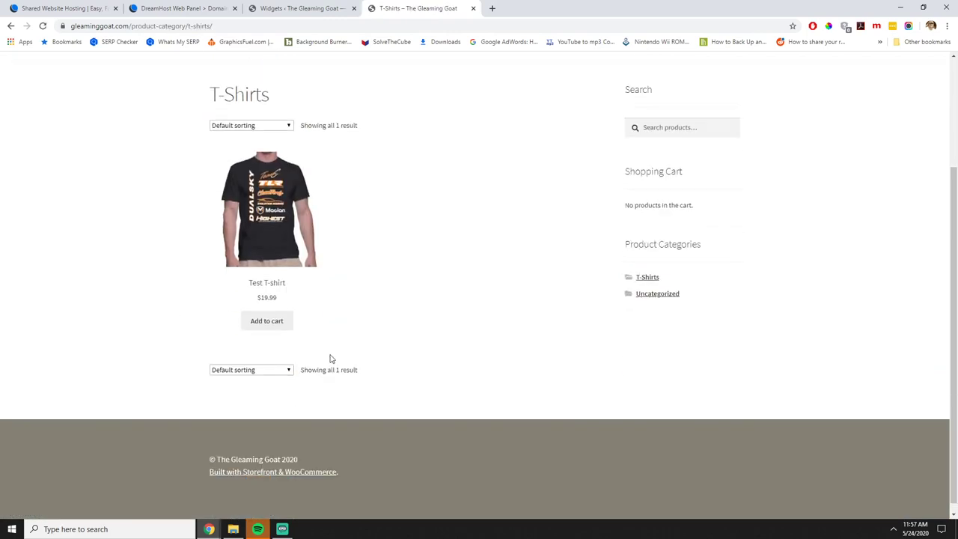
pyautogui.scroll(2, 329, 357)
pyautogui.click(221, 150)
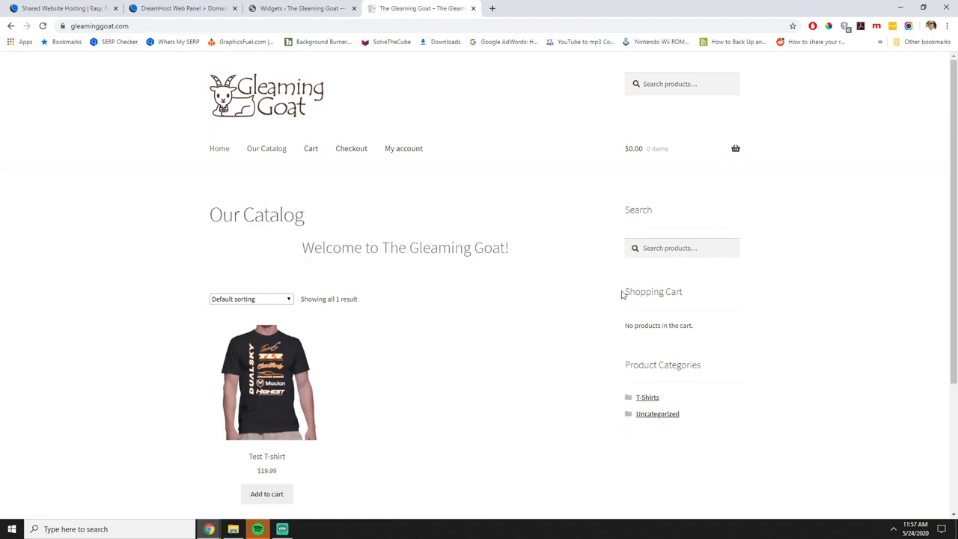
pyautogui.scroll(-2, 621, 294)
pyautogui.scroll(2, 648, 295)
pyautogui.scroll(-2, 648, 294)
# Reload the storefront home page and try the sidebar's product search field.
pyautogui.click(295, 8)
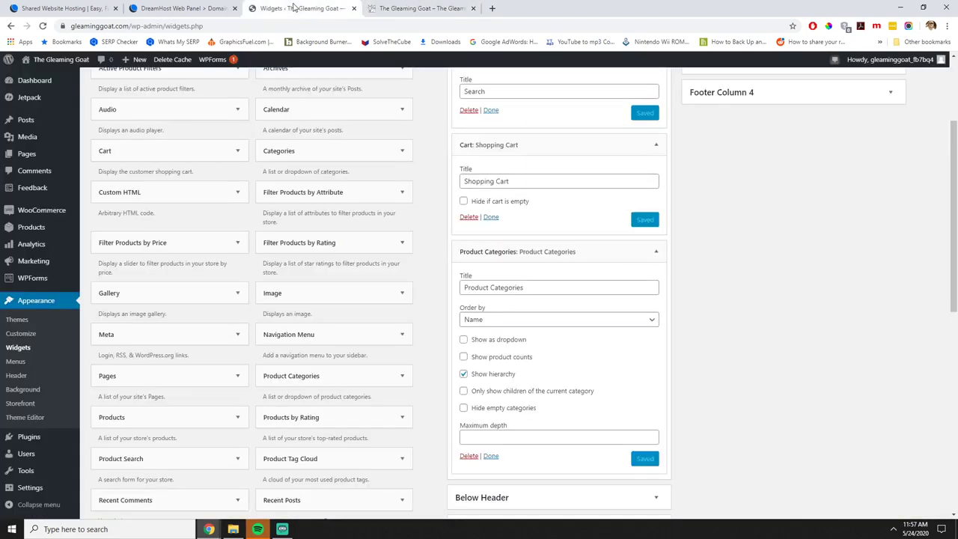
pyautogui.click(418, 9)
pyautogui.scroll(2, 609, 310)
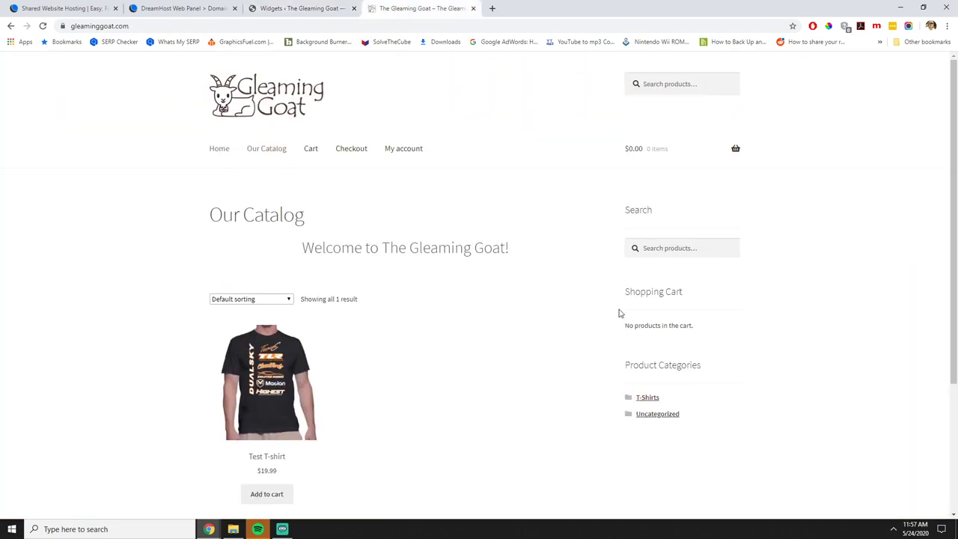
pyautogui.scroll(-3, 620, 321)
pyautogui.scroll(3, 492, 336)
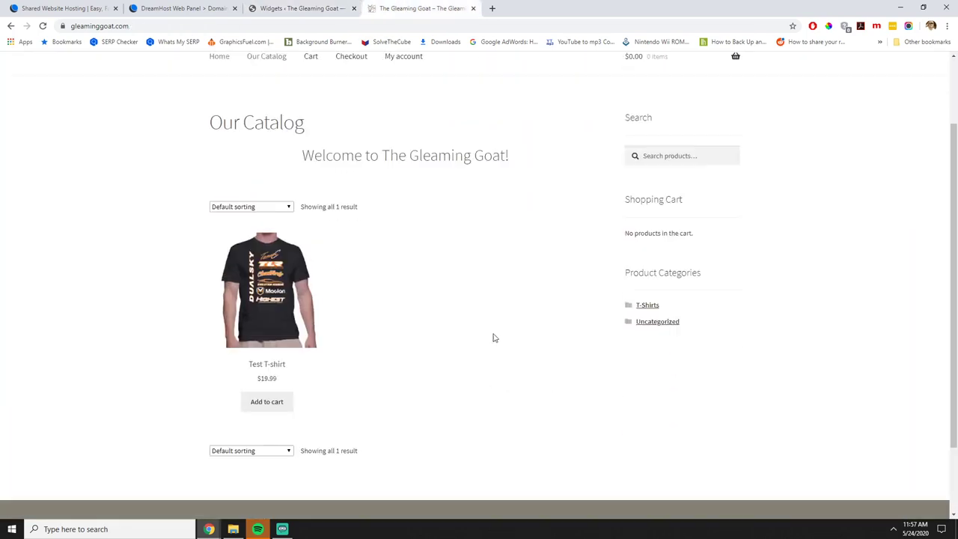
pyautogui.click(281, 114)
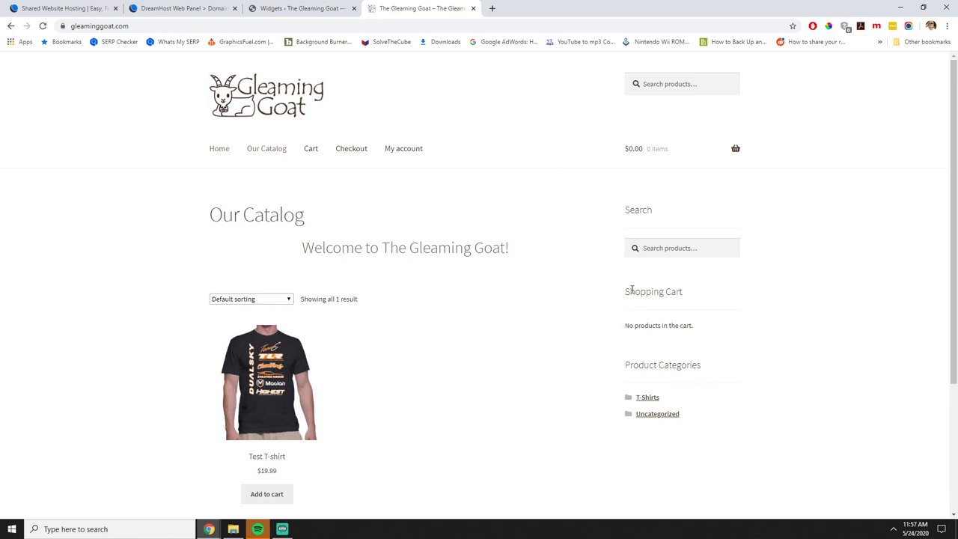
pyautogui.click(679, 248)
pyautogui.click(660, 227)
# Delete the Search widget from the Sidebar and reload the storefront to confirm it's gone.
pyautogui.click(355, 4)
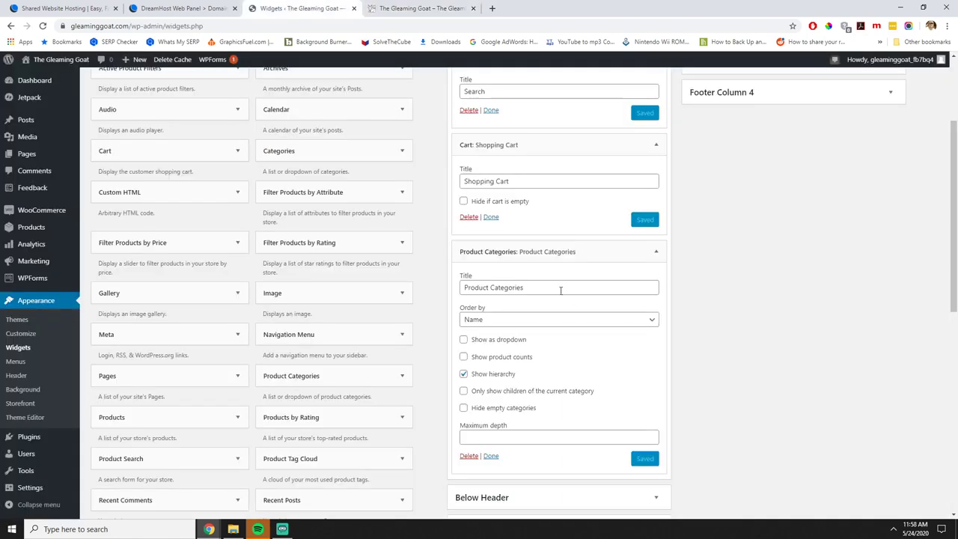
pyautogui.scroll(2, 561, 289)
pyautogui.click(467, 260)
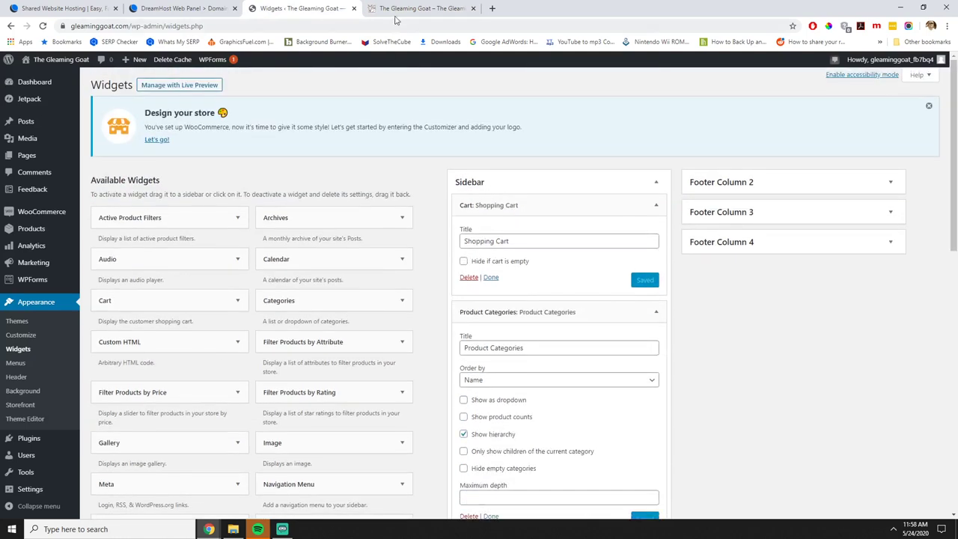
pyautogui.click(419, 8)
pyautogui.click(44, 26)
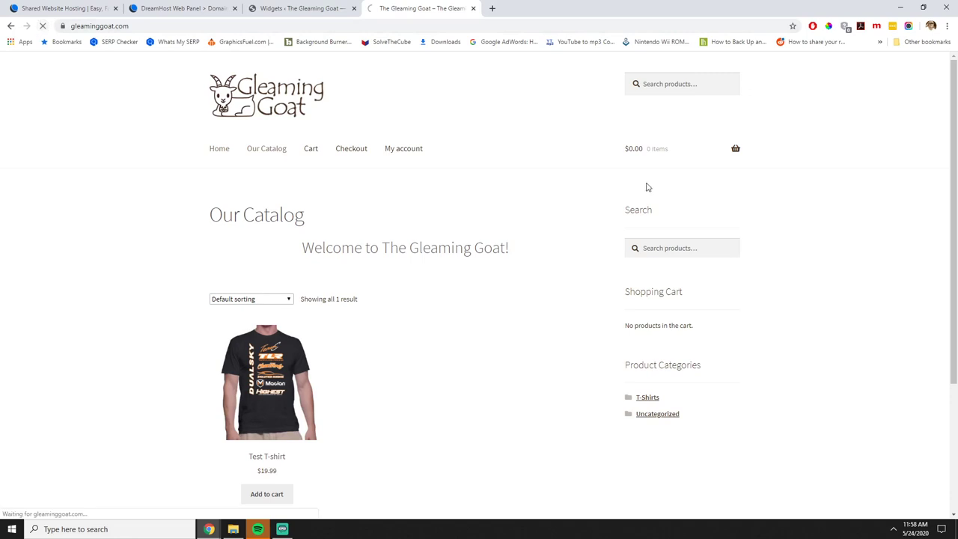
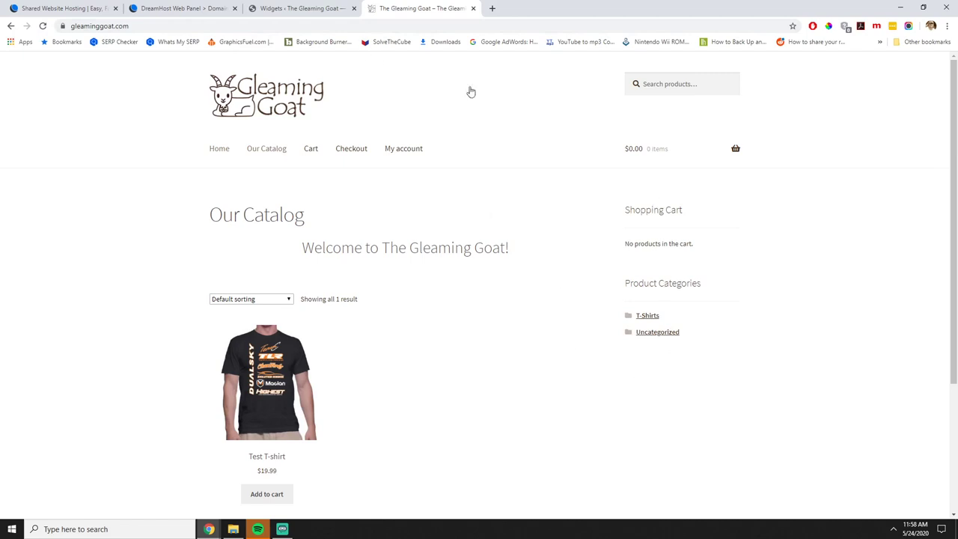
# Collapse both Sidebar widgets and drag Product Categories above Cart: Shopping Cart.
pyautogui.click(299, 8)
pyautogui.click(656, 312)
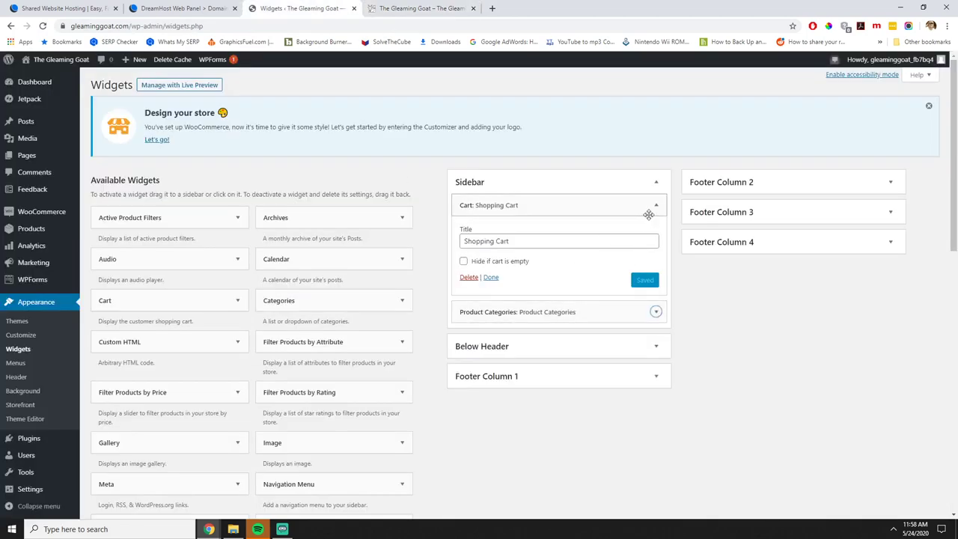
pyautogui.click(656, 205)
pyautogui.moveTo(531, 239); pyautogui.dragTo(539, 186)
# Reload the storefront to confirm Product Categories now sits above the Shopping Cart.
pyautogui.click(421, 9)
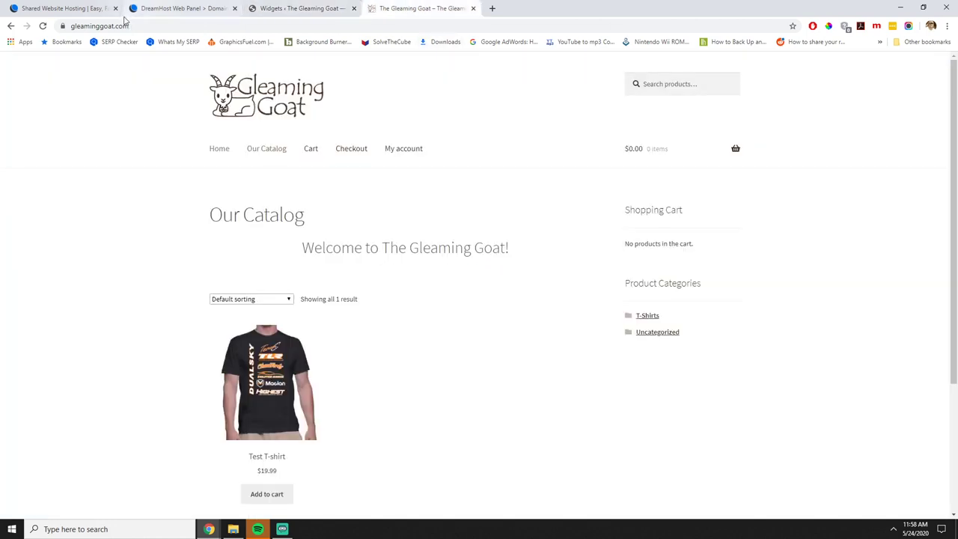
pyautogui.press('F5')
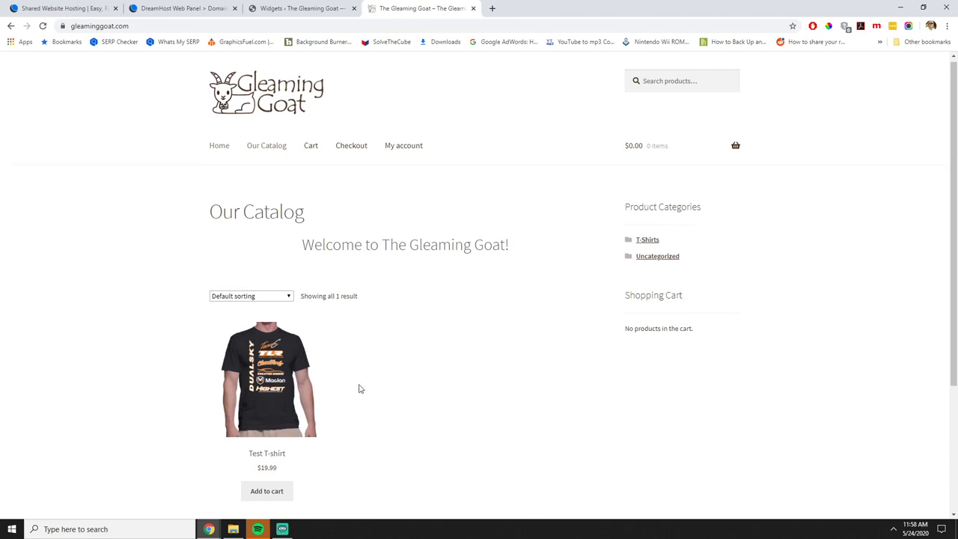
pyautogui.scroll(-2, 267, 391)
pyautogui.click(296, 6)
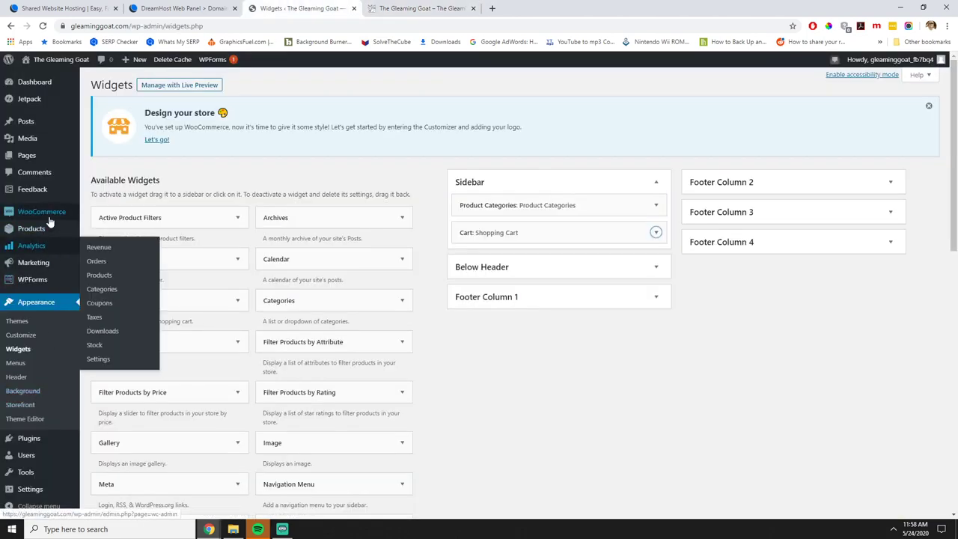
# Go to WooCommerce Settings and bring up the Shipping section.
pyautogui.moveTo(50, 214)
pyautogui.click(107, 284)
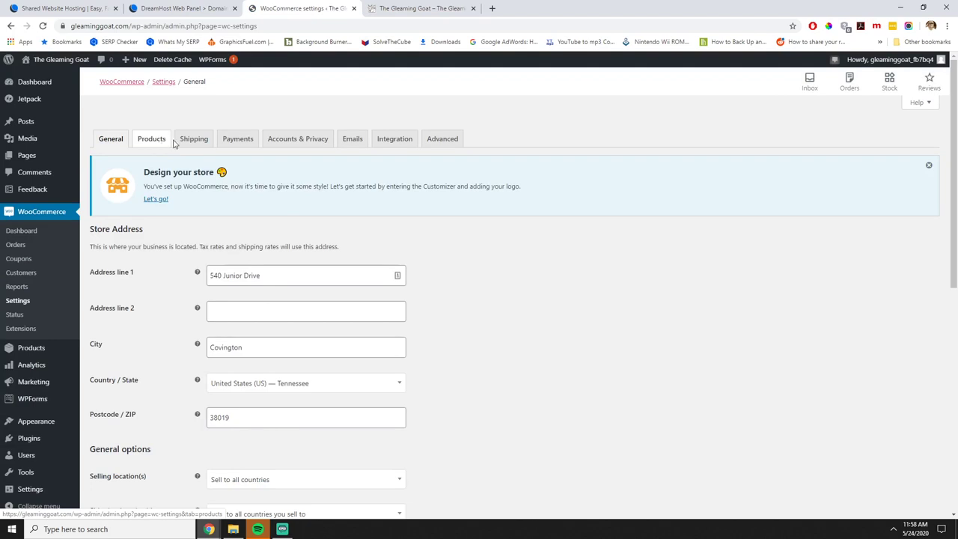
pyautogui.click(150, 142)
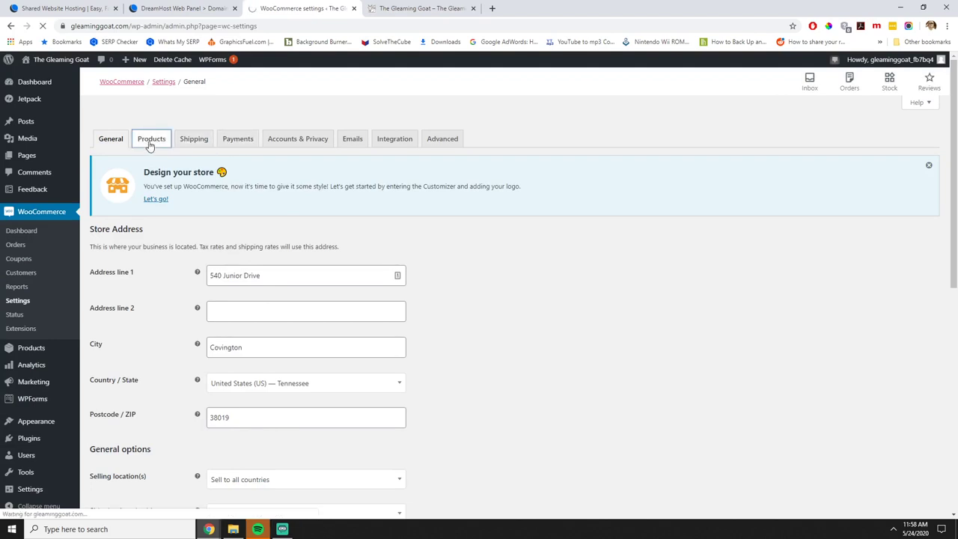
pyautogui.scroll(-1, 204, 142)
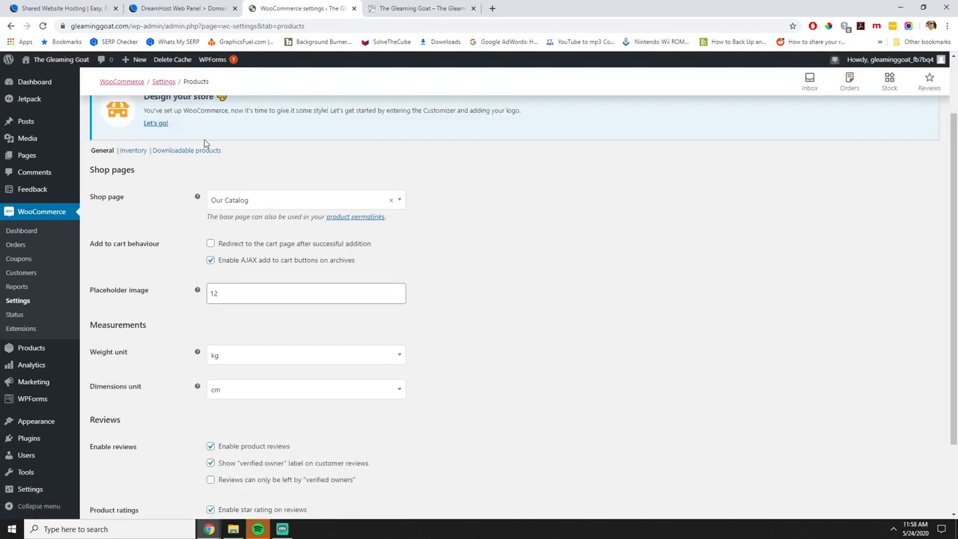
pyautogui.scroll(1, 204, 142)
pyautogui.click(191, 140)
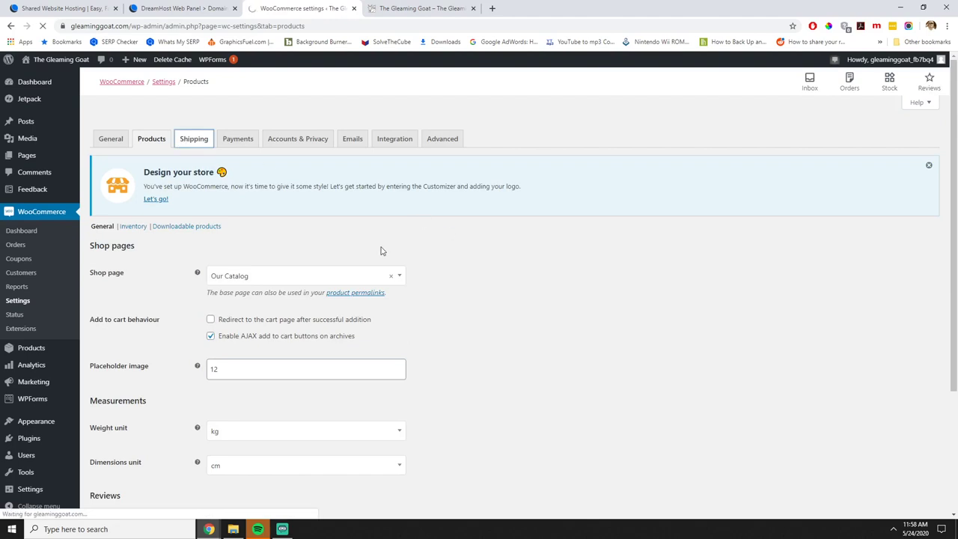
pyautogui.scroll(-1, 446, 334)
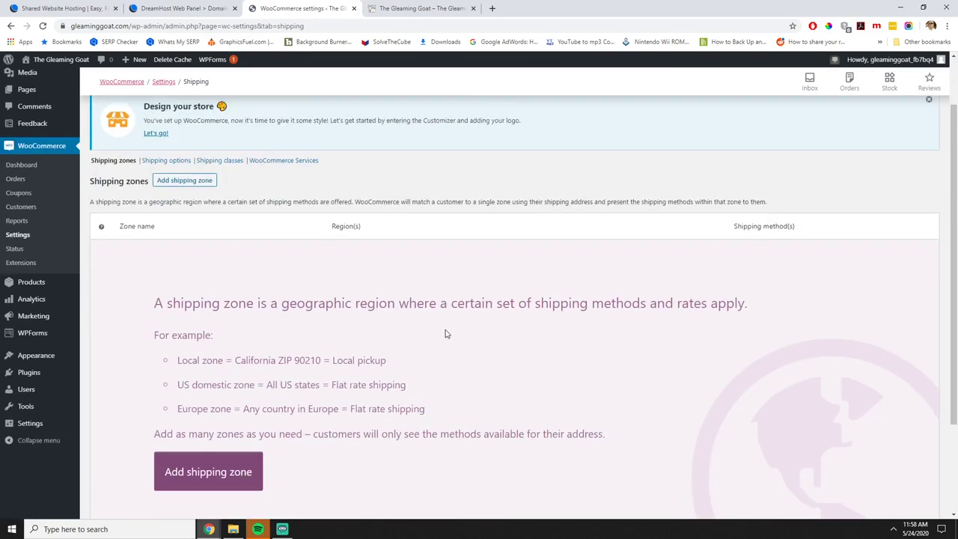
pyautogui.scroll(-2, 445, 334)
# Add a new shipping zone named US with United States (US) as its region.
pyautogui.click(208, 348)
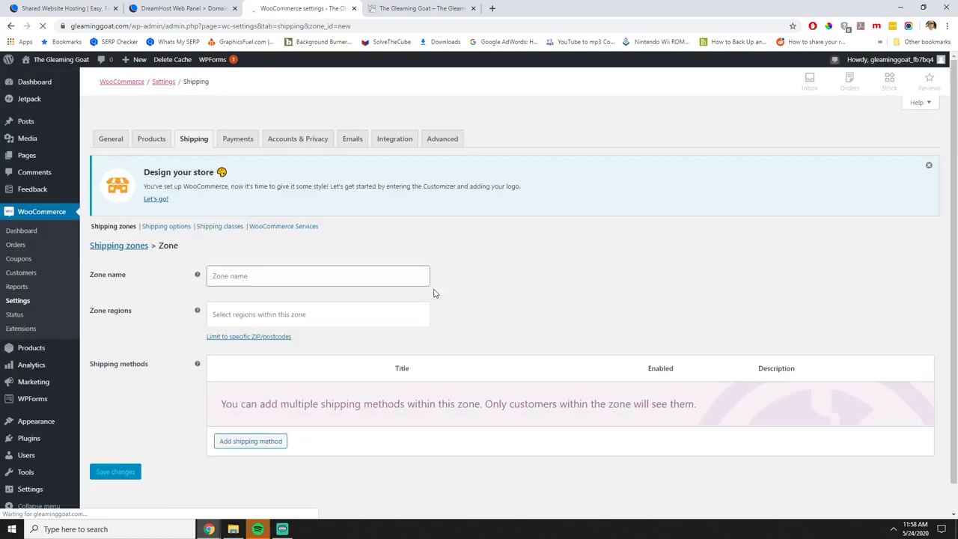
pyautogui.click(278, 273)
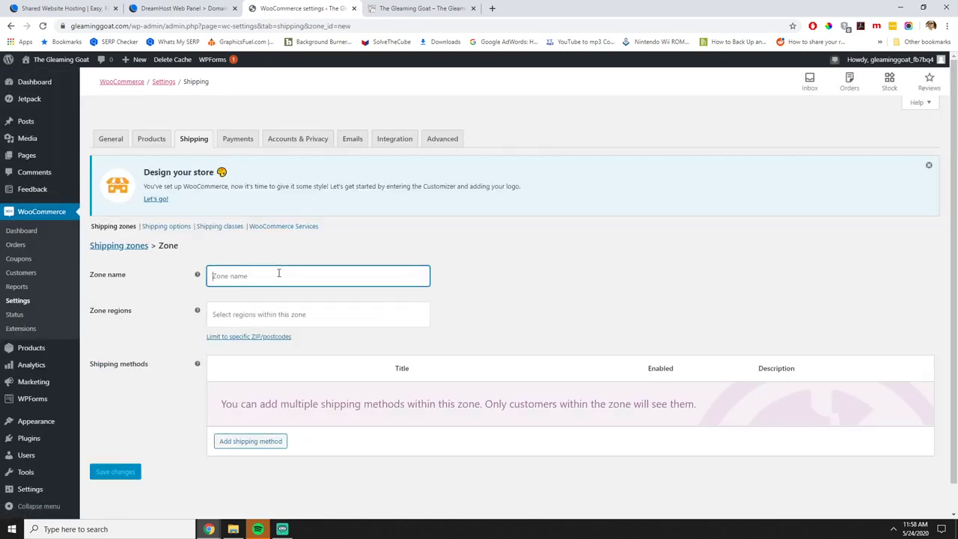
pyautogui.write('US')
pyautogui.click(279, 314)
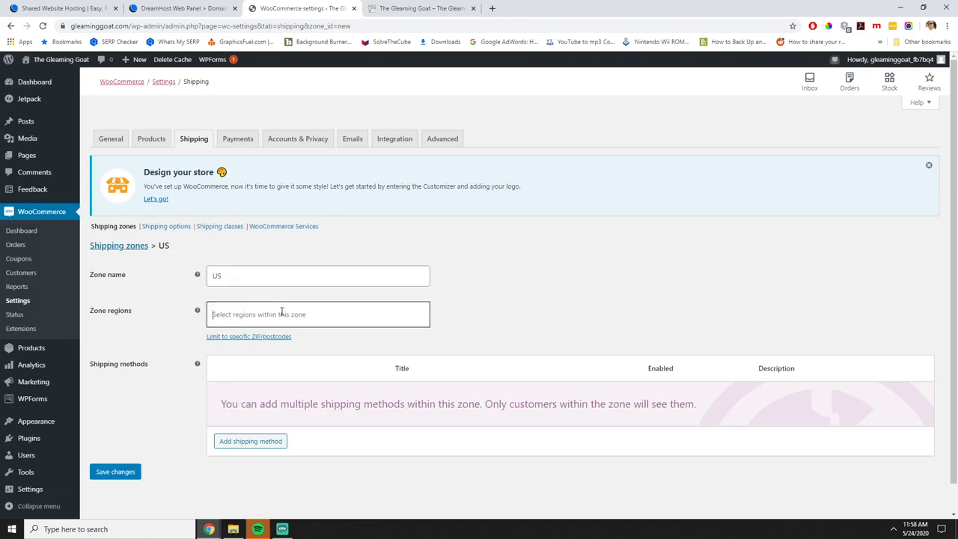
pyautogui.scroll(-3, 282, 365)
pyautogui.scroll(-10, 280, 364)
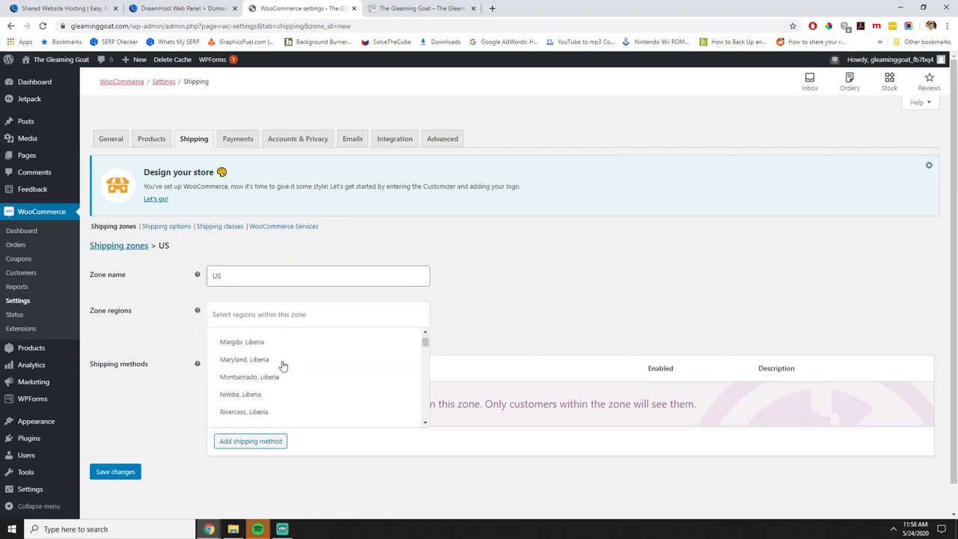
pyautogui.click(340, 313)
pyautogui.write('United')
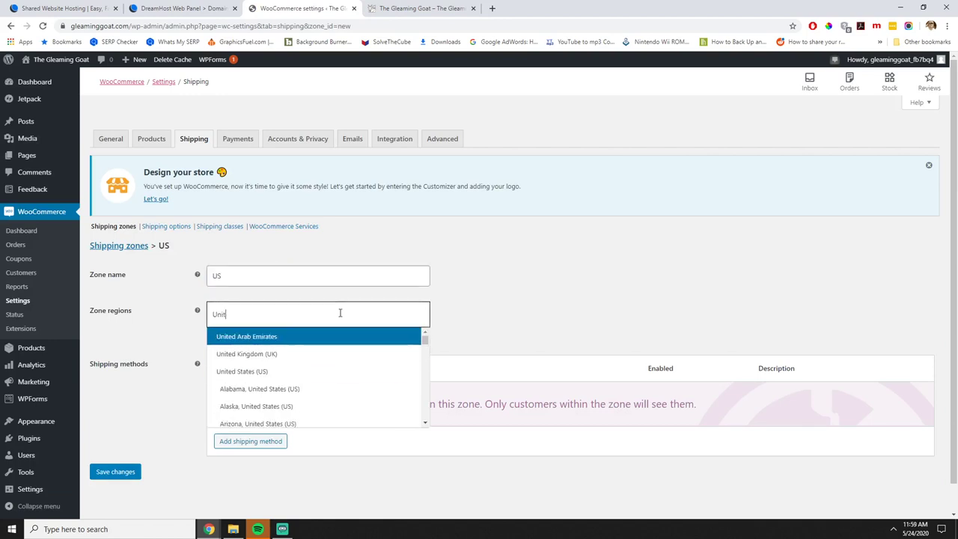
pyautogui.click(297, 373)
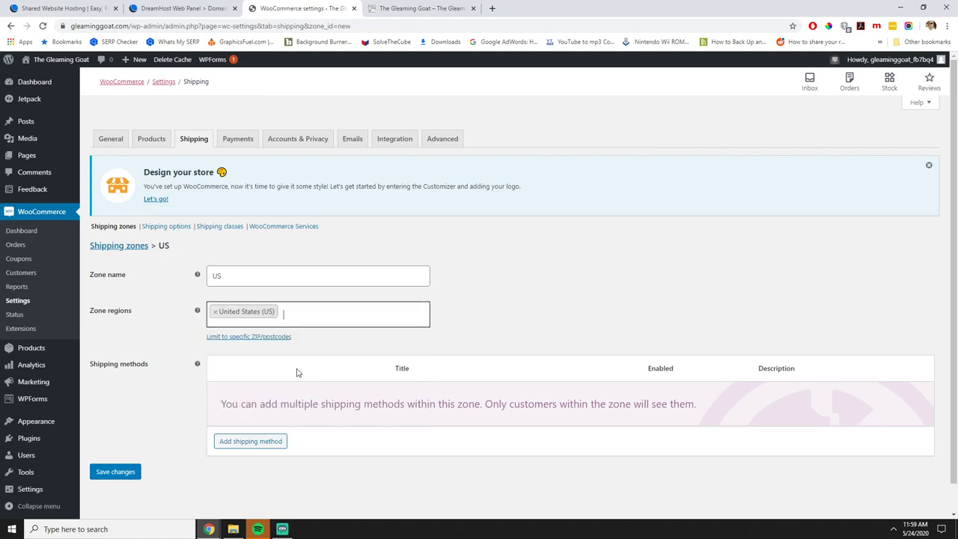
# Add a Flat rate method to the US zone with cost 5.399 and save it.
pyautogui.click(270, 442)
pyautogui.click(554, 332)
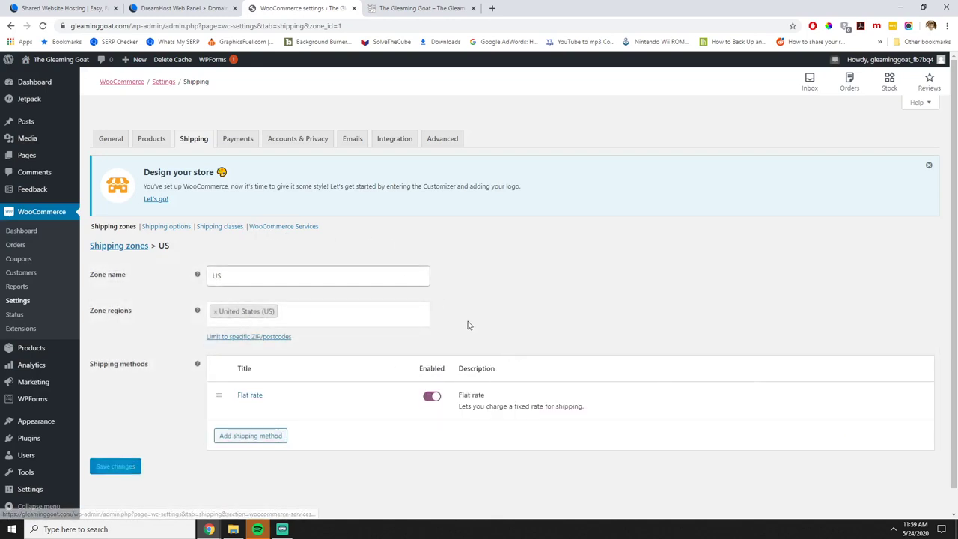
pyautogui.click(243, 408)
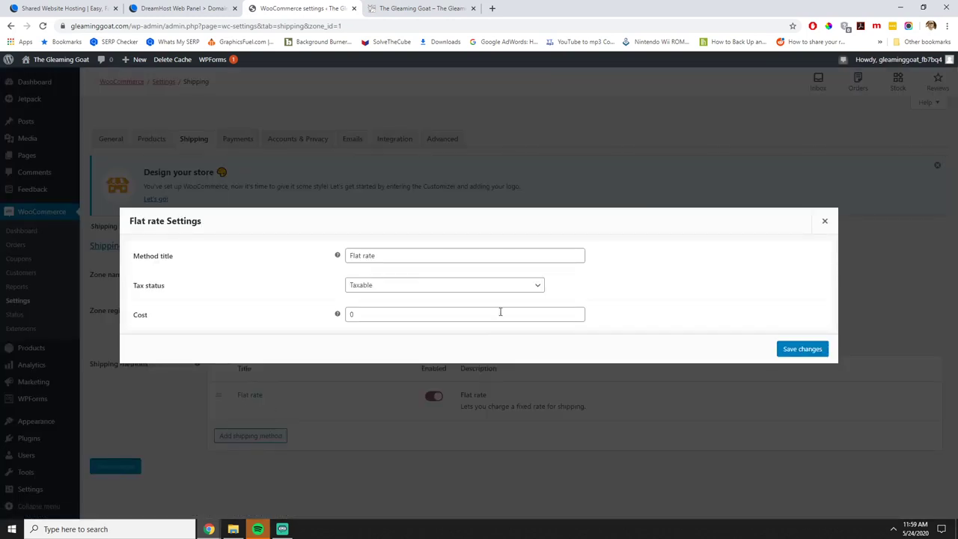
pyautogui.click(382, 314)
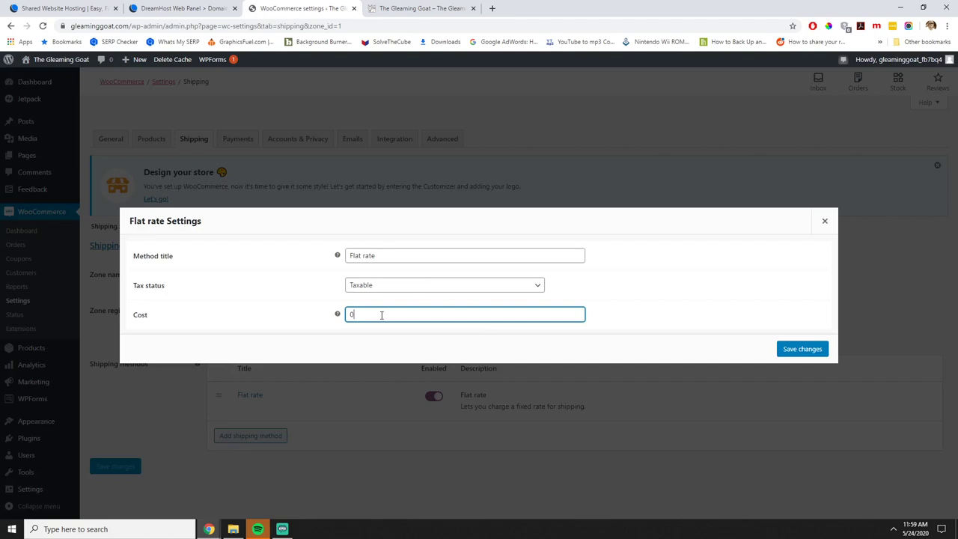
pyautogui.write('5.399')
pyautogui.click(780, 349)
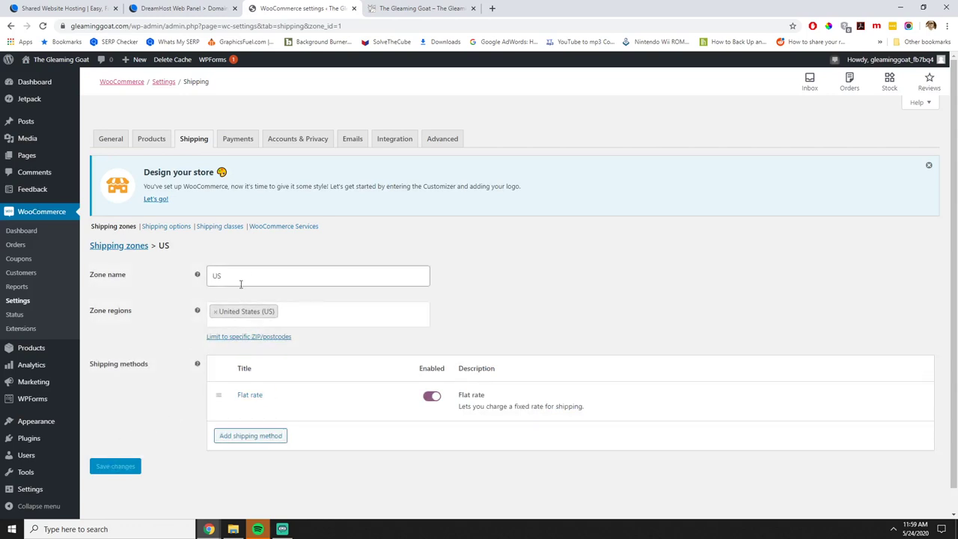
# Look through the Shipping options, Shipping classes and WooCommerce Services shipping settings.
pyautogui.click(170, 229)
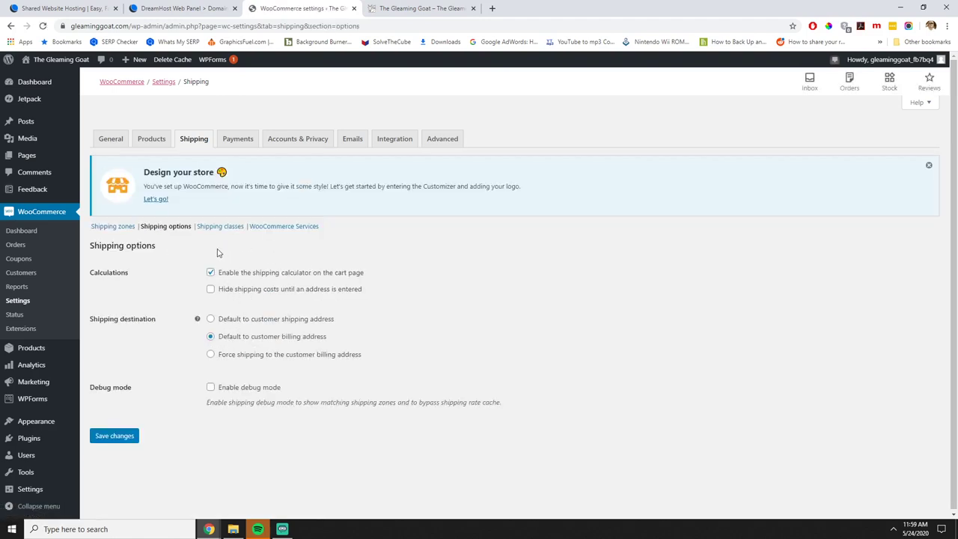
pyautogui.click(219, 226)
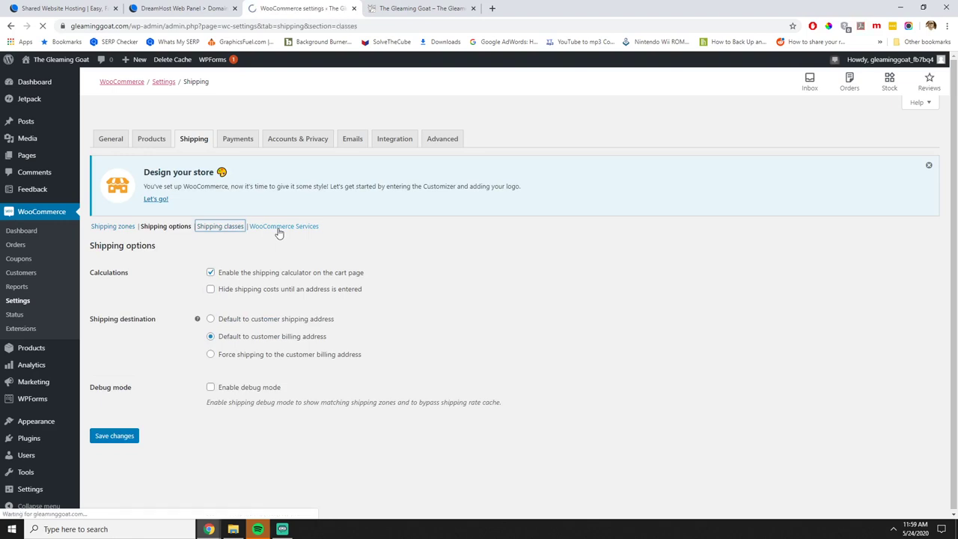
pyautogui.click(282, 232)
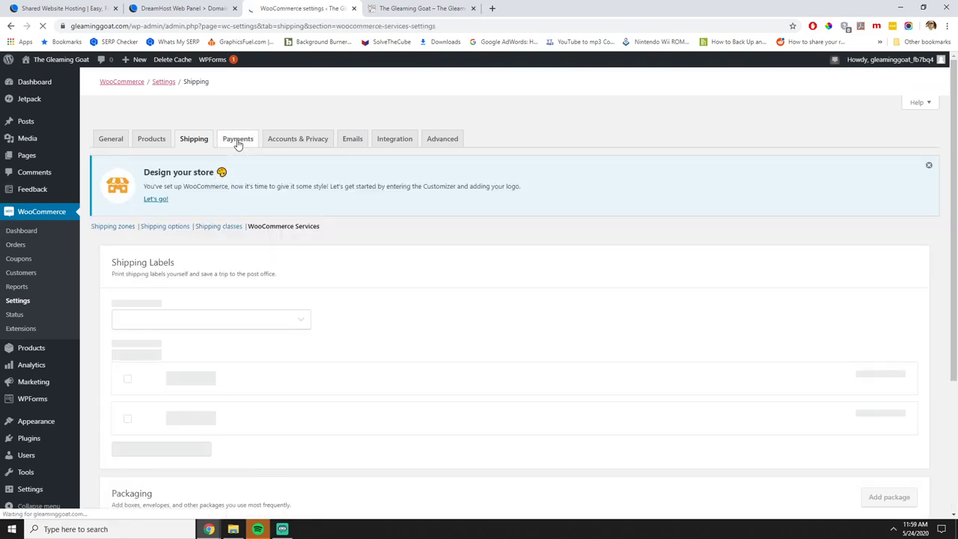
# Enable PayPal and Stripe, Cash on delivery, and Check payments.
pyautogui.click(237, 141)
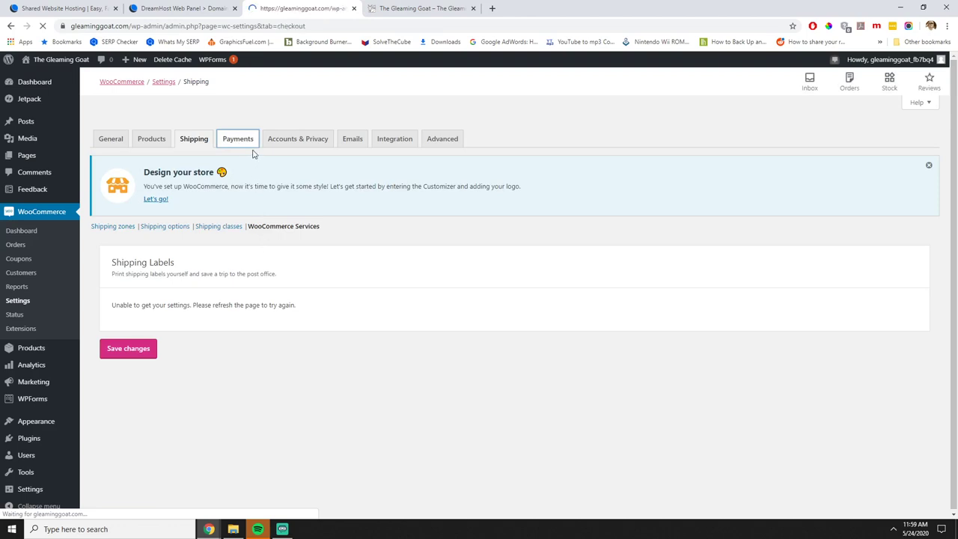
pyautogui.scroll(-2, 359, 301)
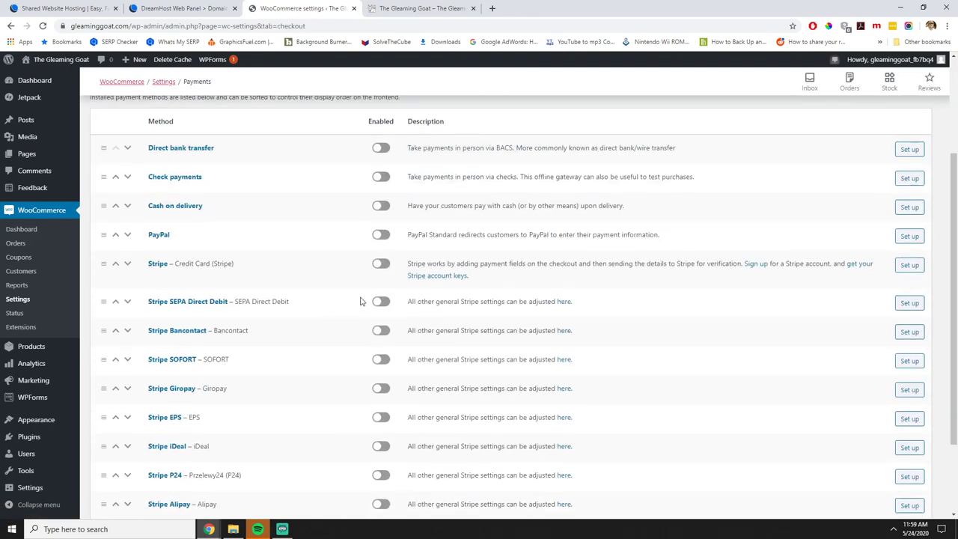
pyautogui.click(381, 264)
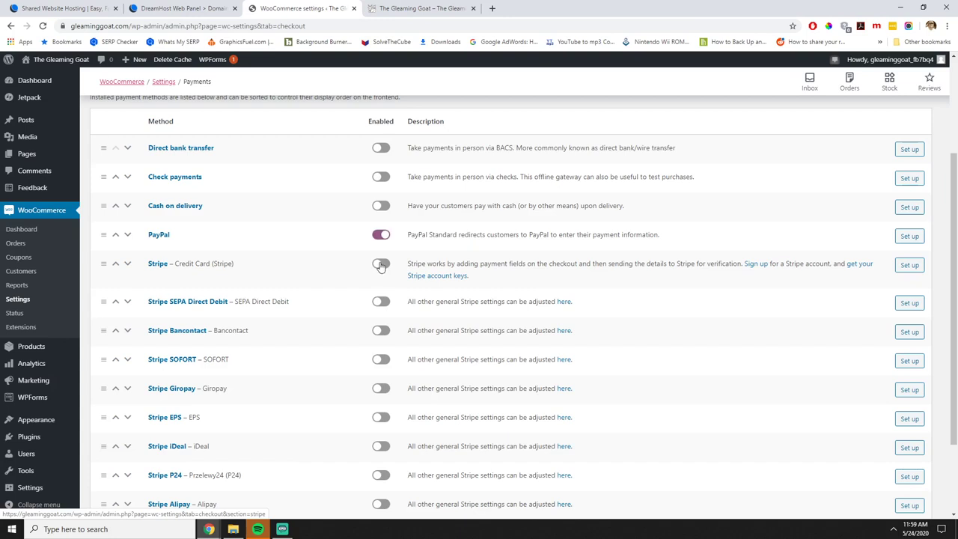
pyautogui.click(378, 207)
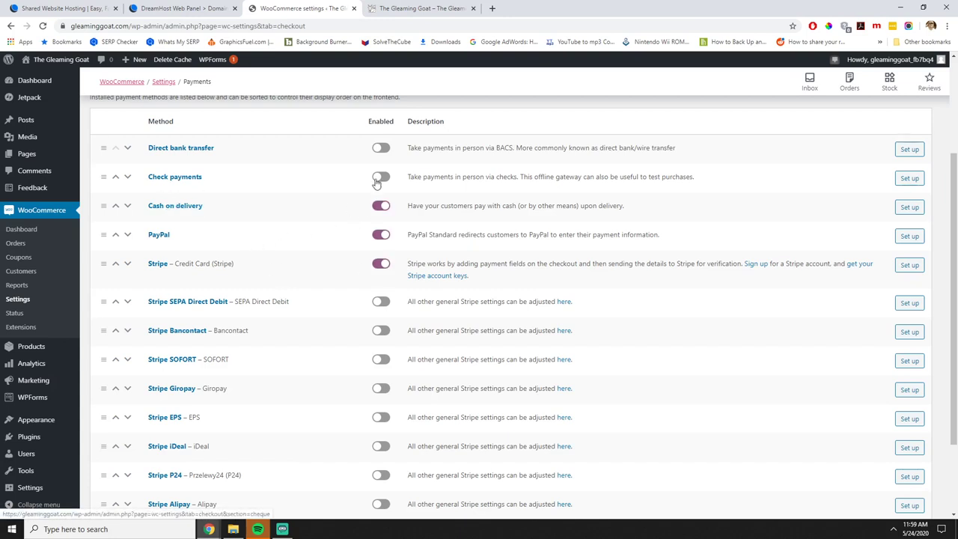
pyautogui.click(378, 178)
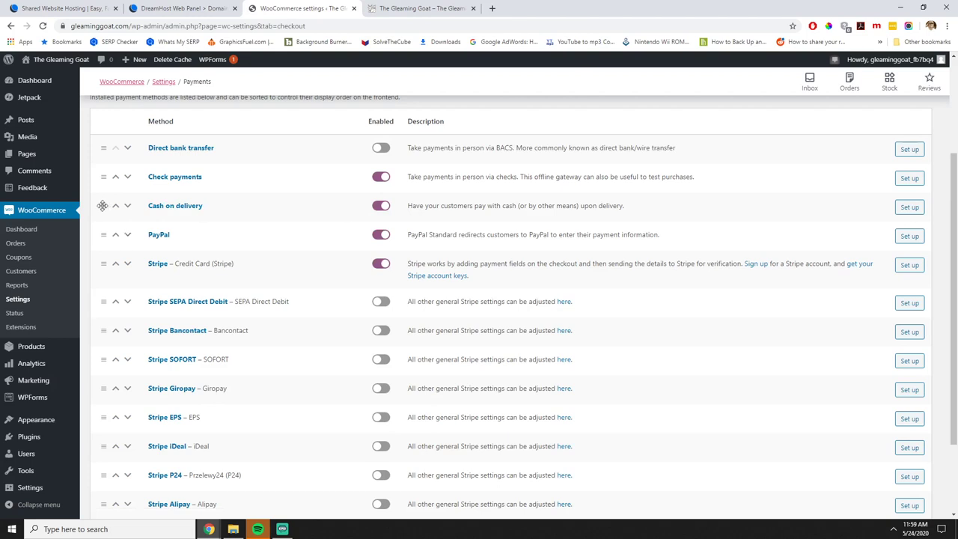
# Rename the Cash on delivery payment title to 'Pay on Pickup'.
pyautogui.click(191, 209)
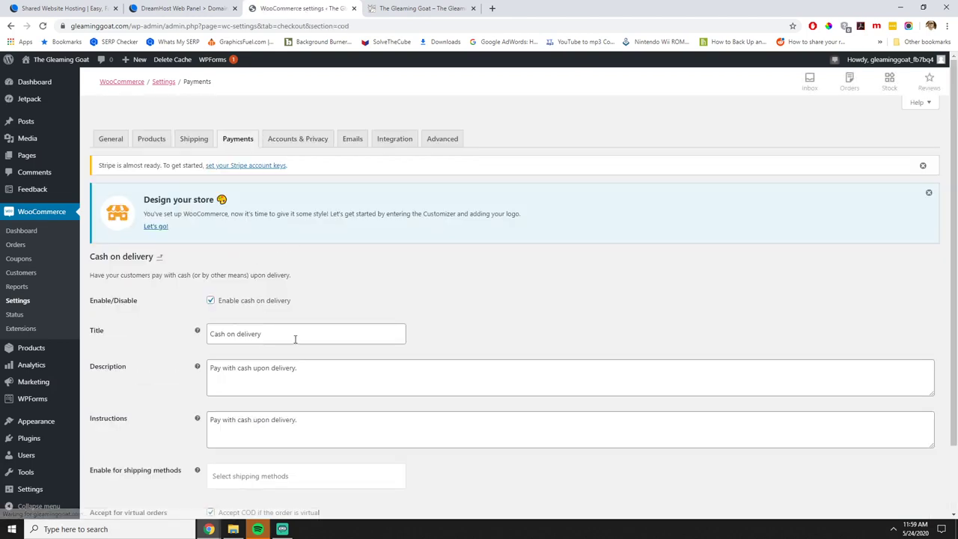
pyautogui.moveTo(294, 335); pyautogui.dragTo(126, 320)
pyautogui.write('Pay ')
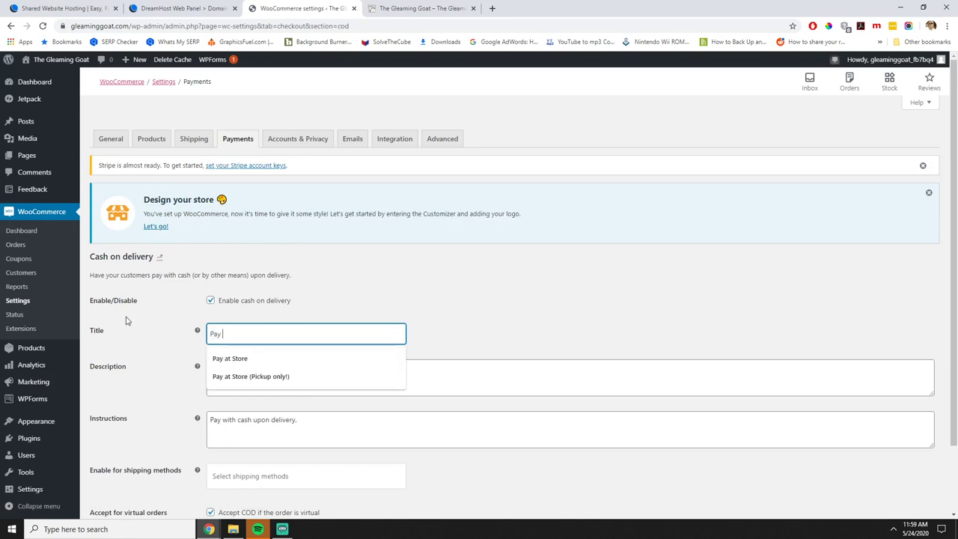
pyautogui.write('o')
pyautogui.press('BackSpace')
pyautogui.write('on Pickup')
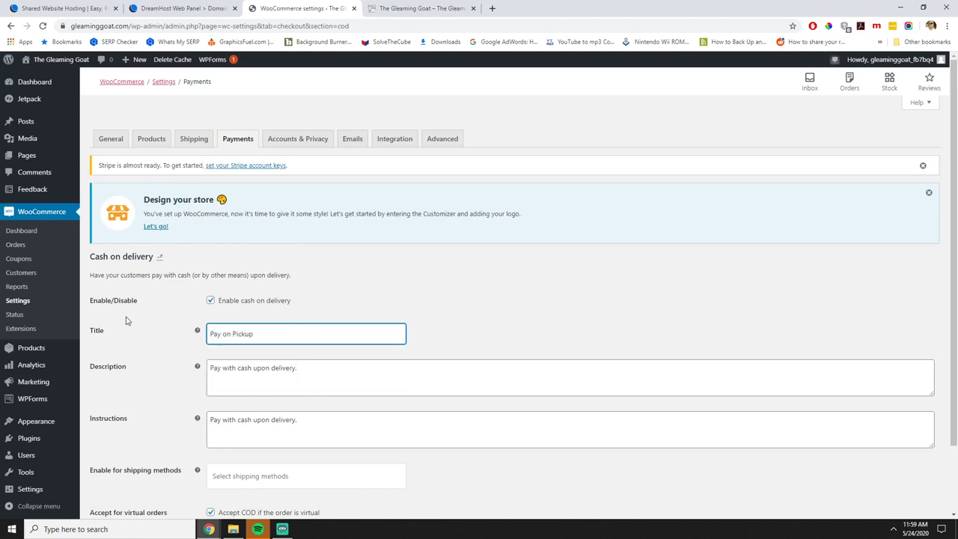
# Set description and instructions to 'Pay with cash upon pickup.' and save the changes.
pyautogui.click(326, 371)
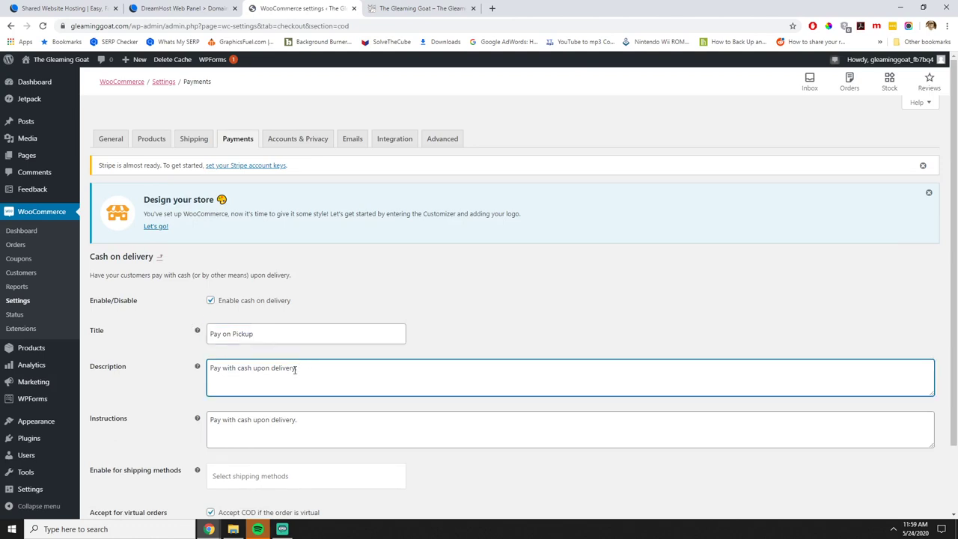
pyautogui.moveTo(295, 370); pyautogui.dragTo(272, 370)
pyautogui.press('BackSpace')
pyautogui.hotkey('ctrl', 'a')
pyautogui.hotkey('ctrl', 'c')
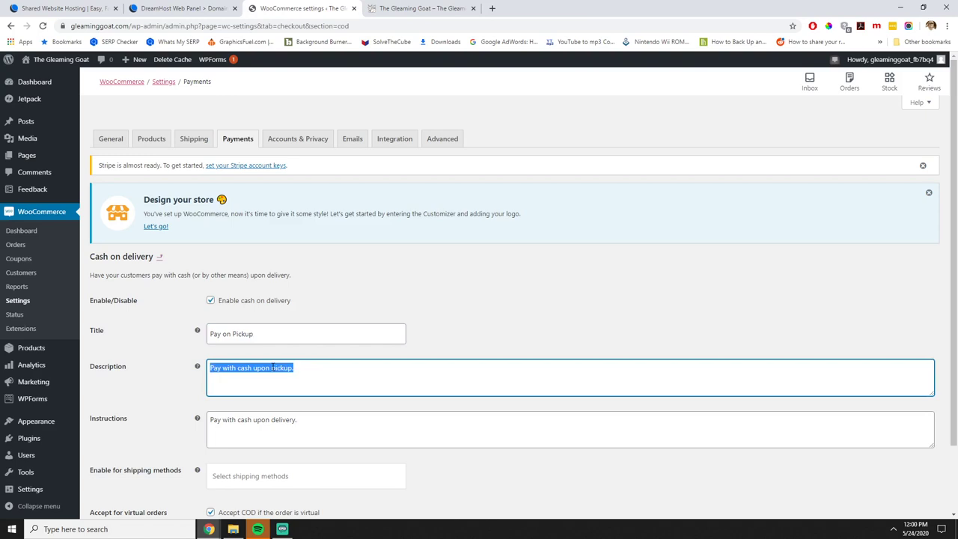
pyautogui.click(365, 425)
pyautogui.hotkey('ctrl', 'a')
pyautogui.hotkey('ctrl', 'v')
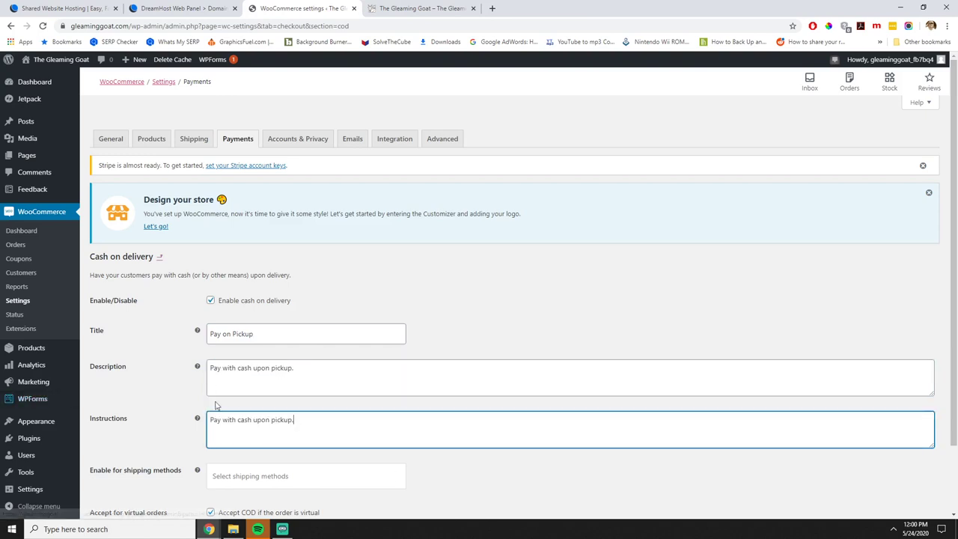
pyautogui.click(498, 481)
pyautogui.scroll(-2, 498, 481)
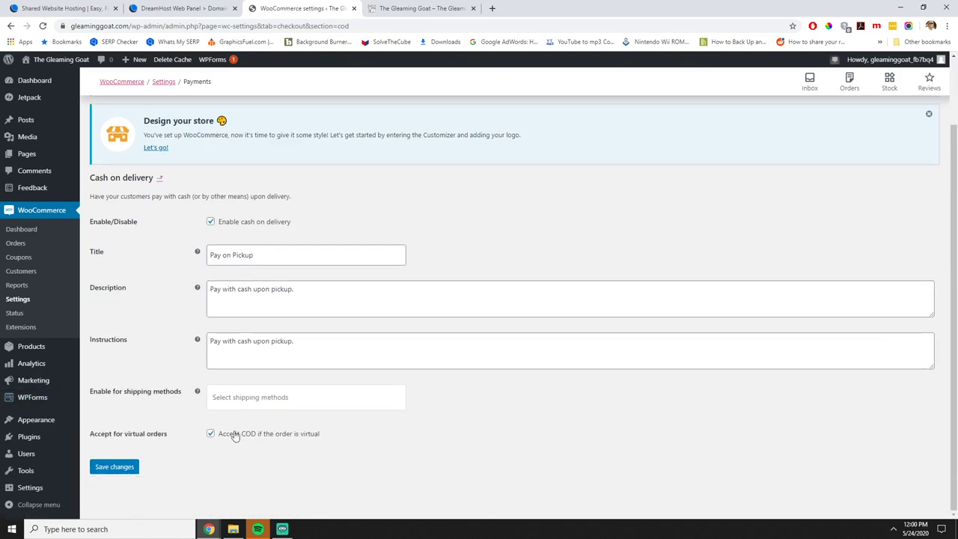
pyautogui.click(112, 466)
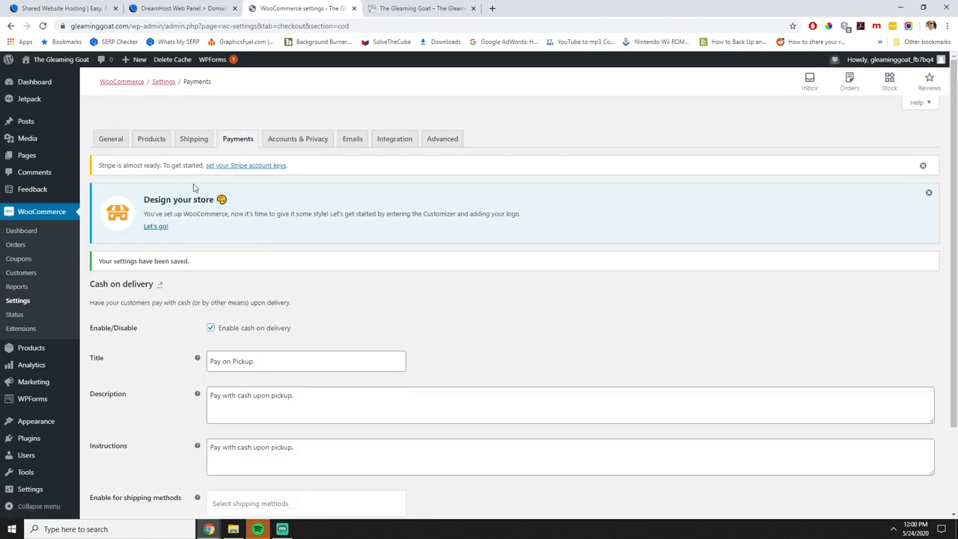
pyautogui.click(247, 140)
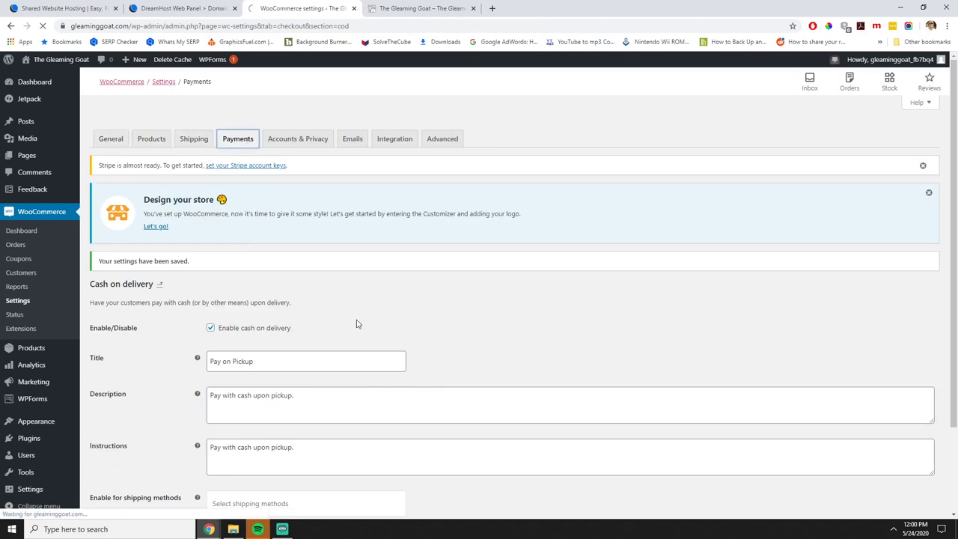
# Look through the PayPal settings, then Stripe's, and return to the payment methods list.
pyautogui.scroll(-1, 374, 318)
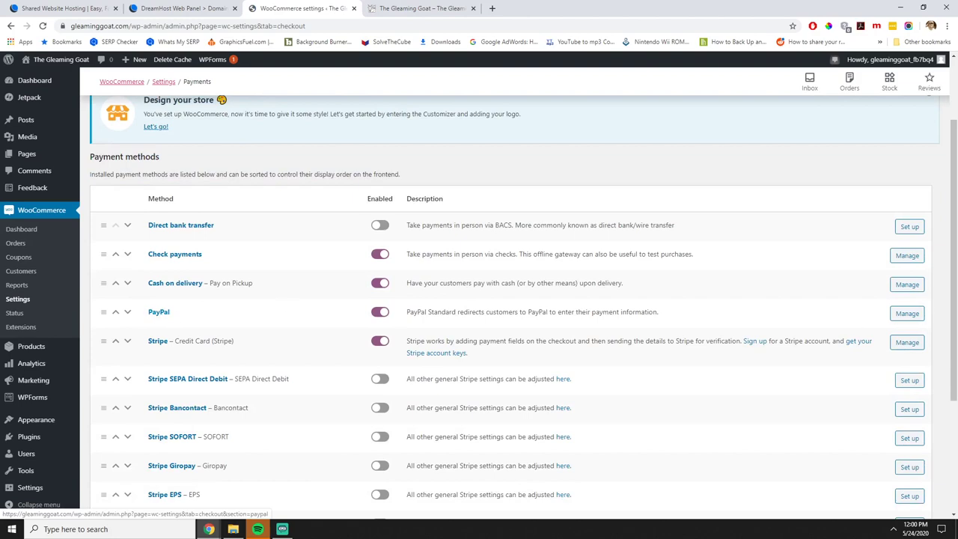
pyautogui.click(911, 313)
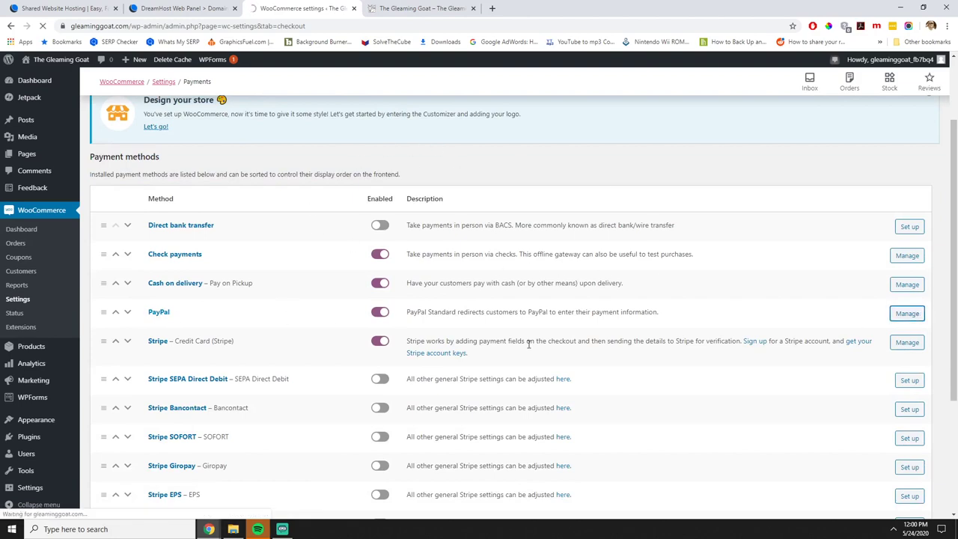
pyautogui.scroll(-4, 540, 348)
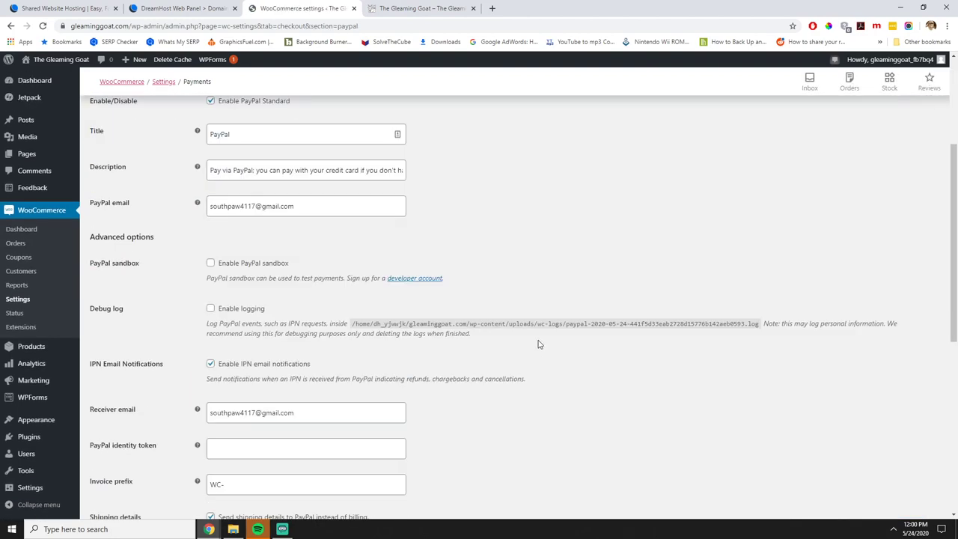
pyautogui.scroll(-7, 539, 344)
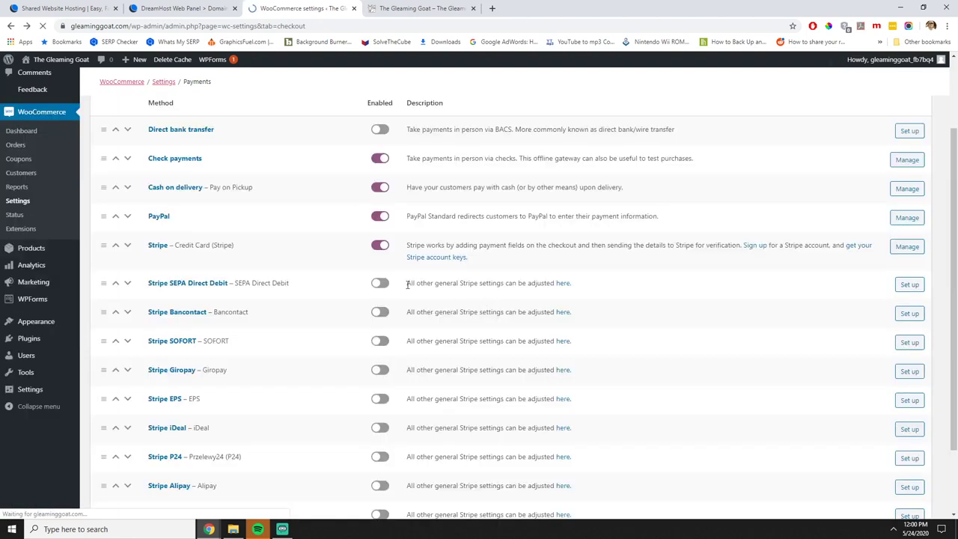
pyautogui.click(906, 342)
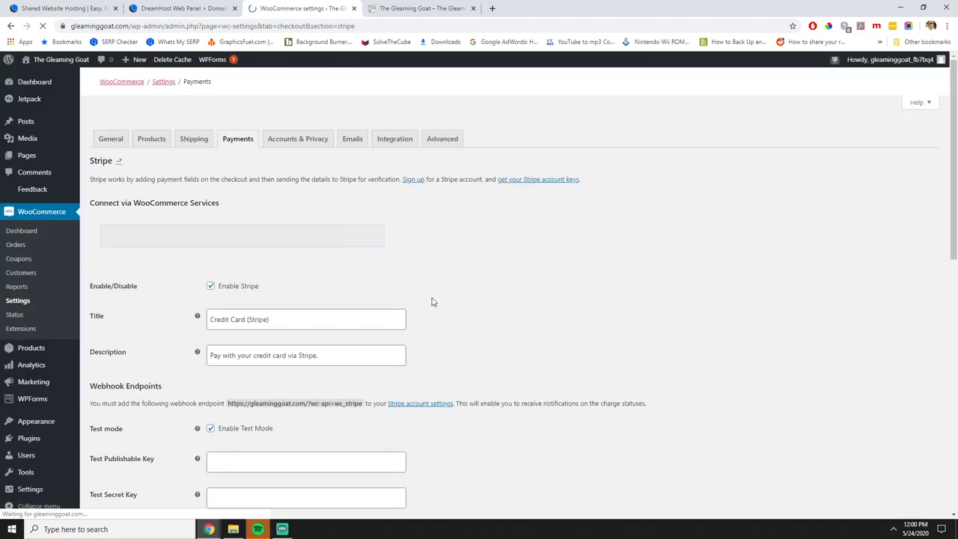
pyautogui.scroll(-6, 442, 336)
pyautogui.scroll(10, 442, 336)
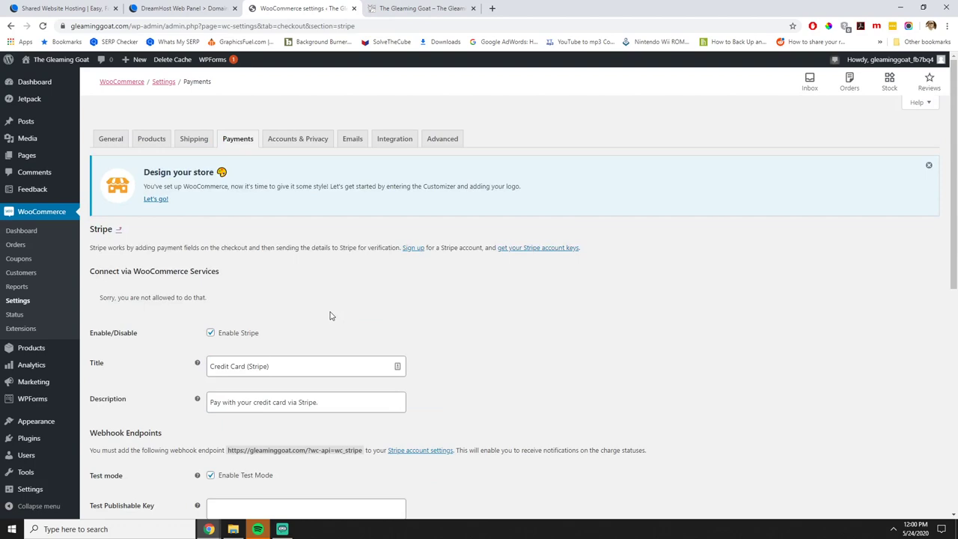
pyautogui.press('F5')
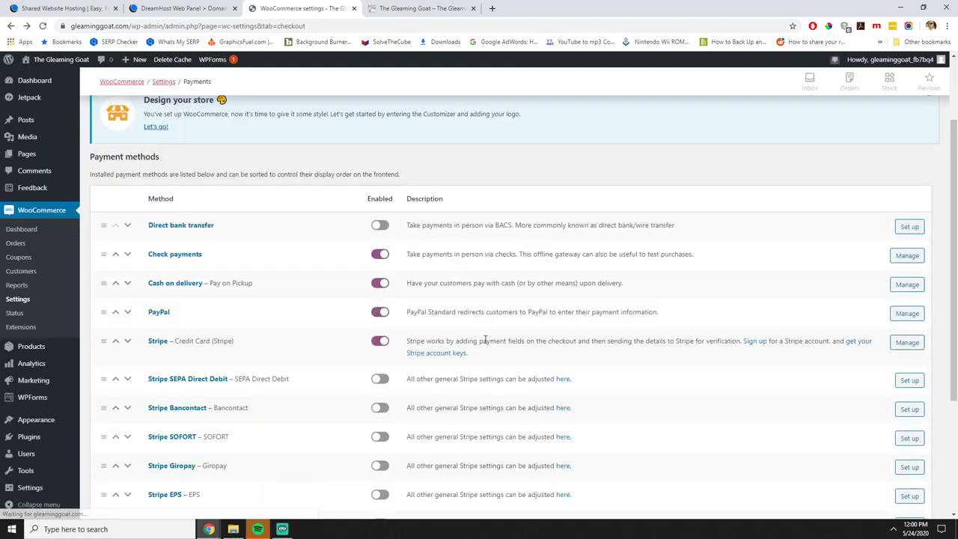
pyautogui.scroll(-2, 486, 341)
pyautogui.scroll(4, 486, 344)
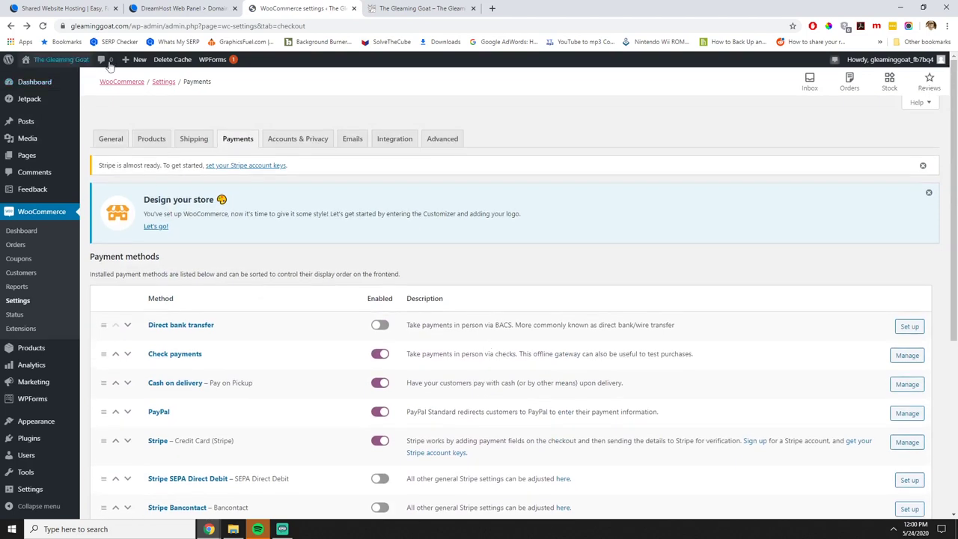
pyautogui.click(423, 8)
# Add the Test T-shirt to the cart and proceed to checkout.
pyautogui.click(44, 26)
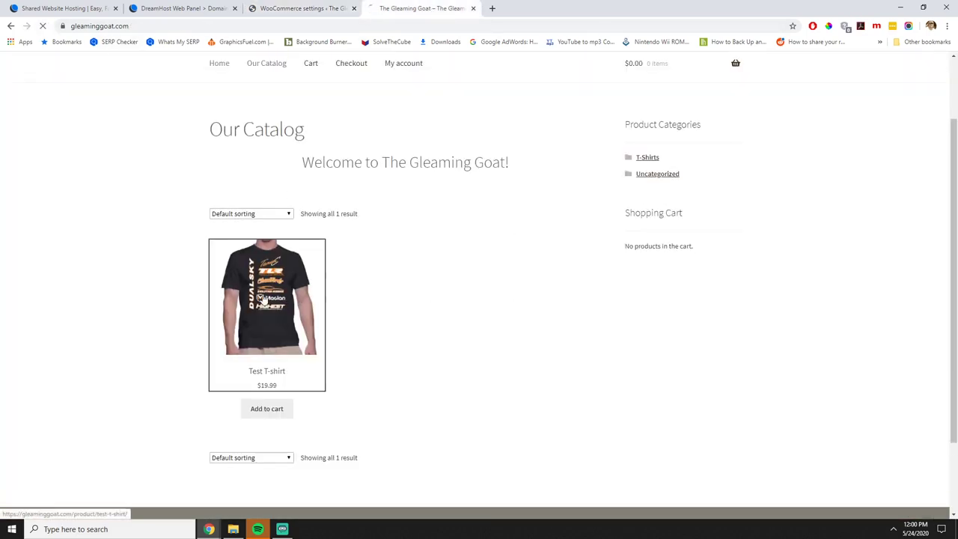
pyautogui.click(313, 330)
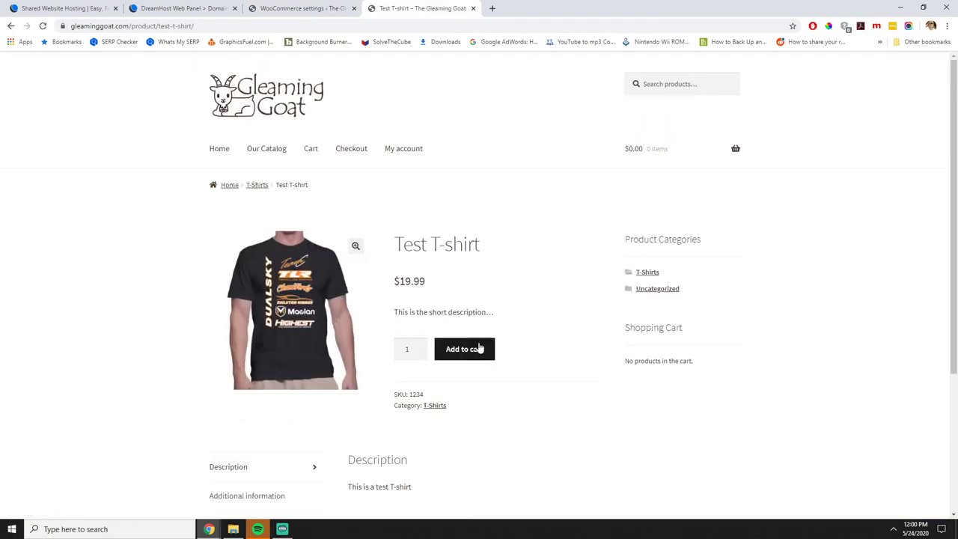
pyautogui.click(465, 353)
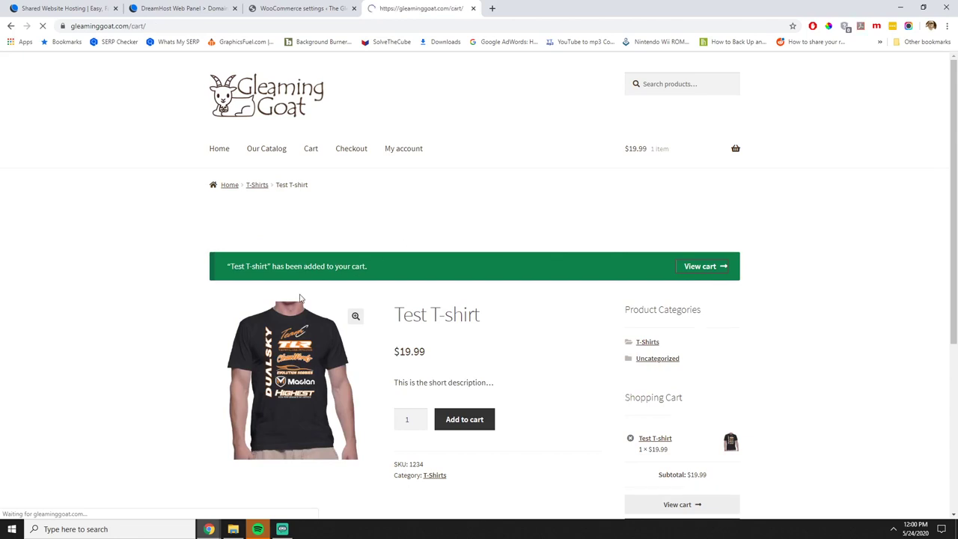
pyautogui.scroll(-2, 524, 302)
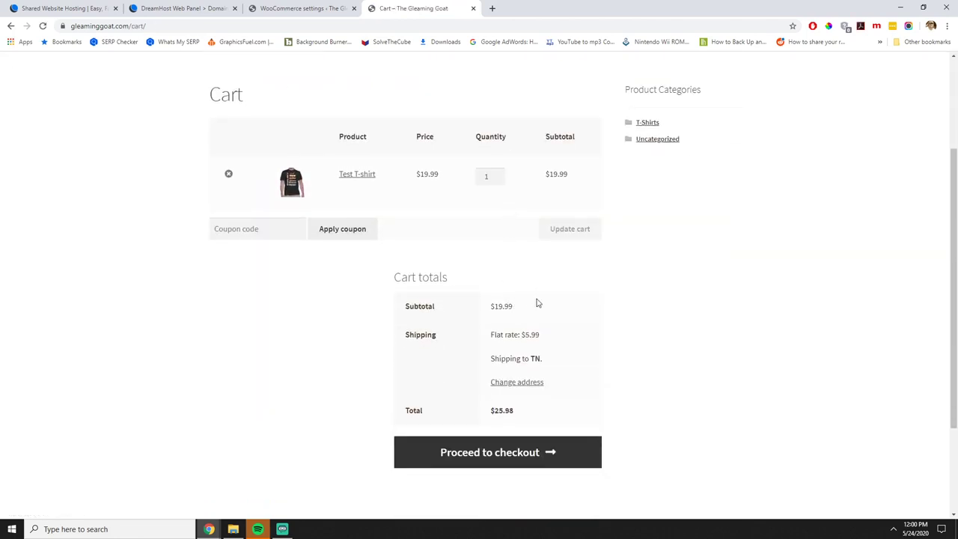
pyautogui.click(519, 452)
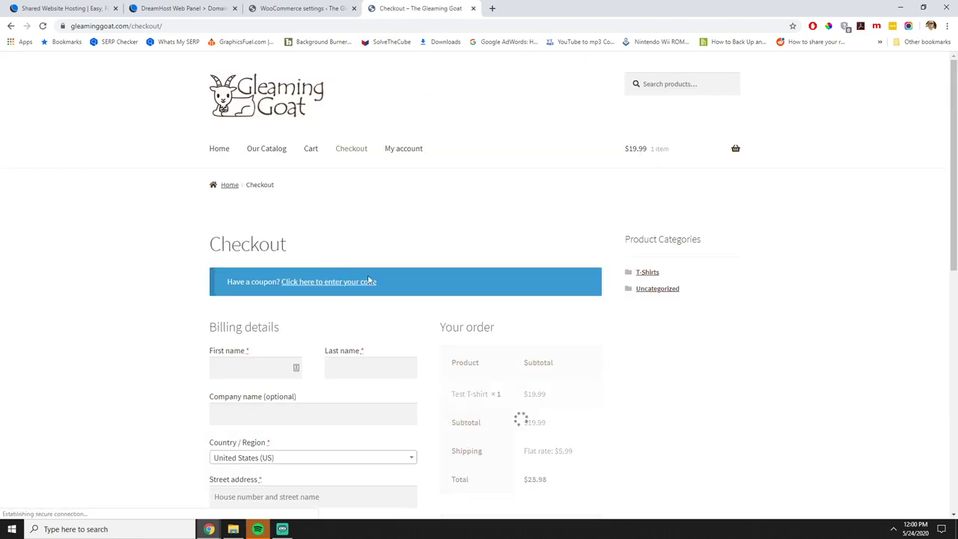
# Fill in the billing name, street address, phone number and email address.
pyautogui.scroll(-1, 491, 303)
pyautogui.click(243, 324)
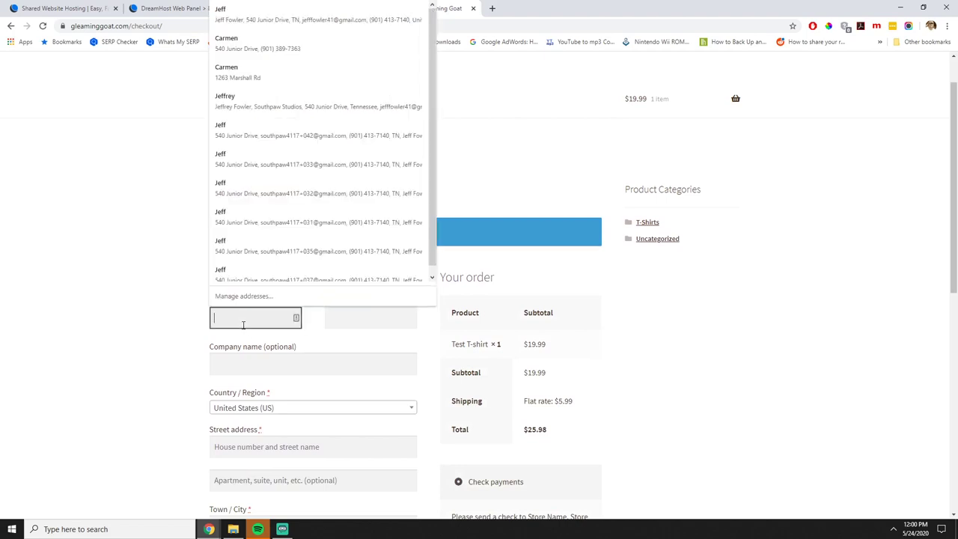
pyautogui.write('Test')
pyautogui.press('Tab')
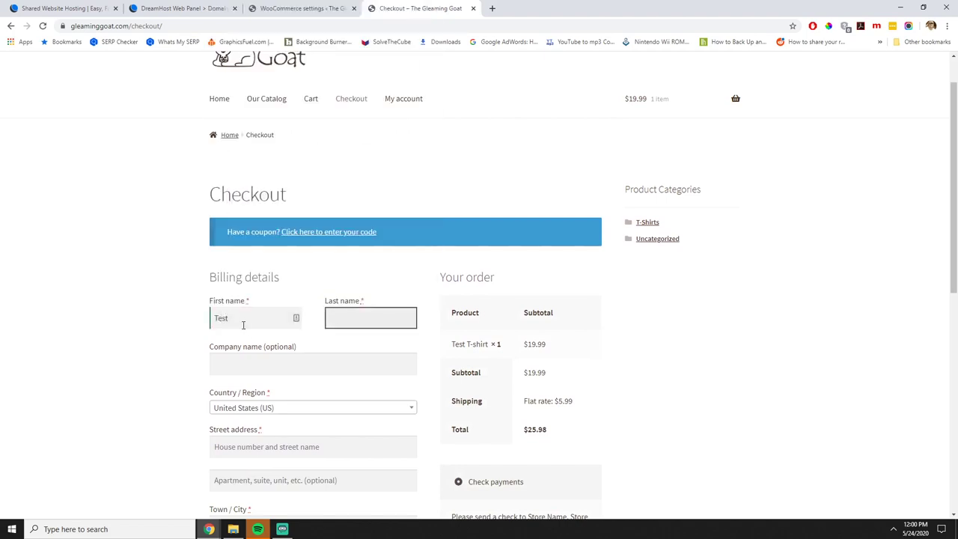
pyautogui.press('Tab')
pyautogui.press('Tab')
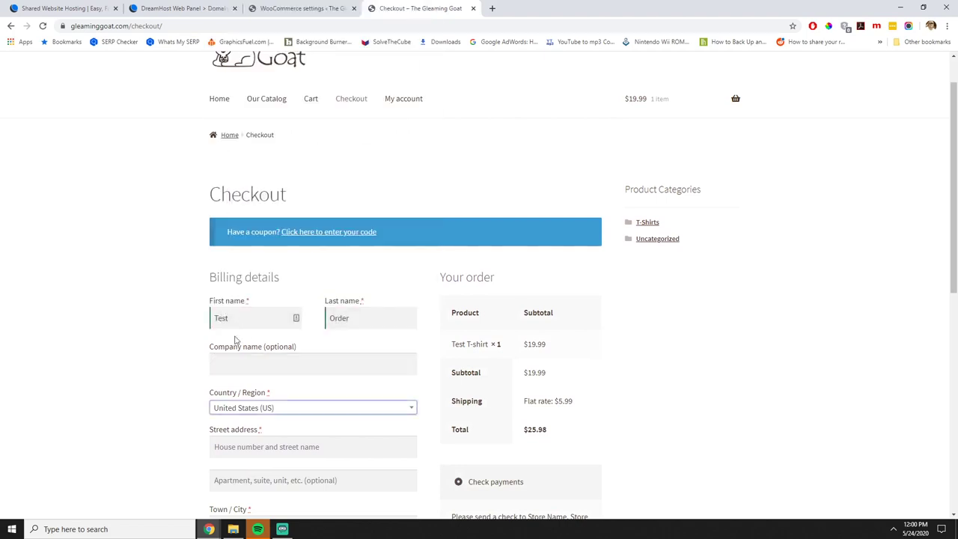
pyautogui.scroll(-1, 234, 340)
pyautogui.click(262, 347)
pyautogui.write('123')
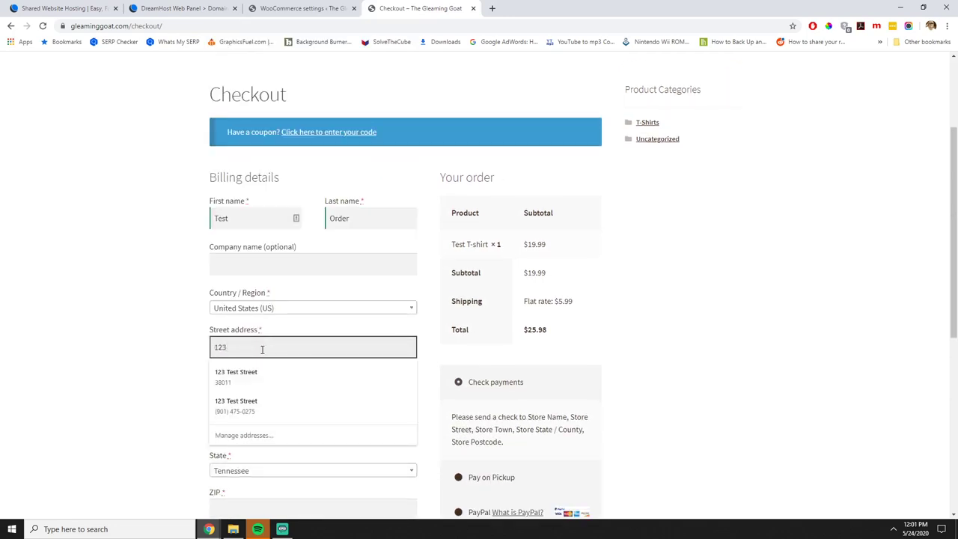
pyautogui.click(263, 376)
pyautogui.scroll(-2, 314, 385)
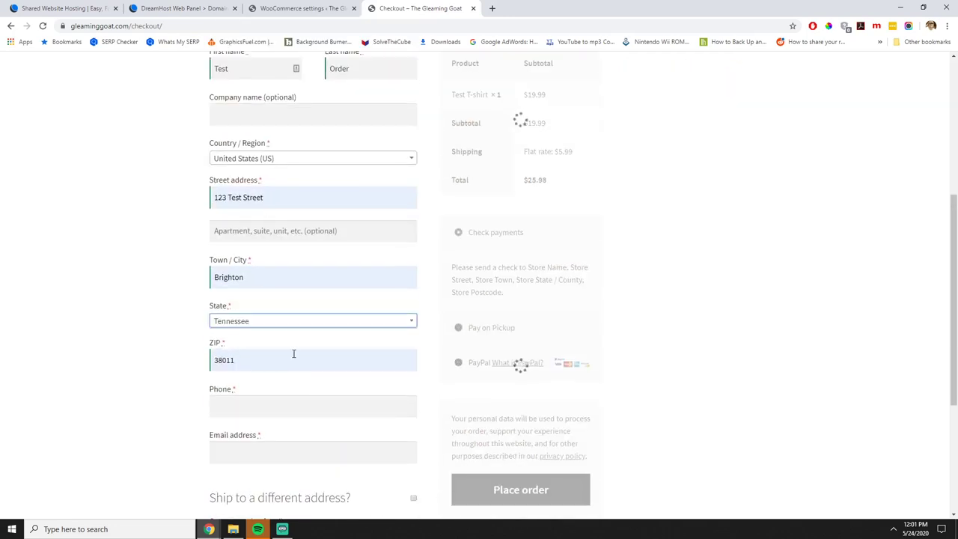
pyautogui.click(259, 404)
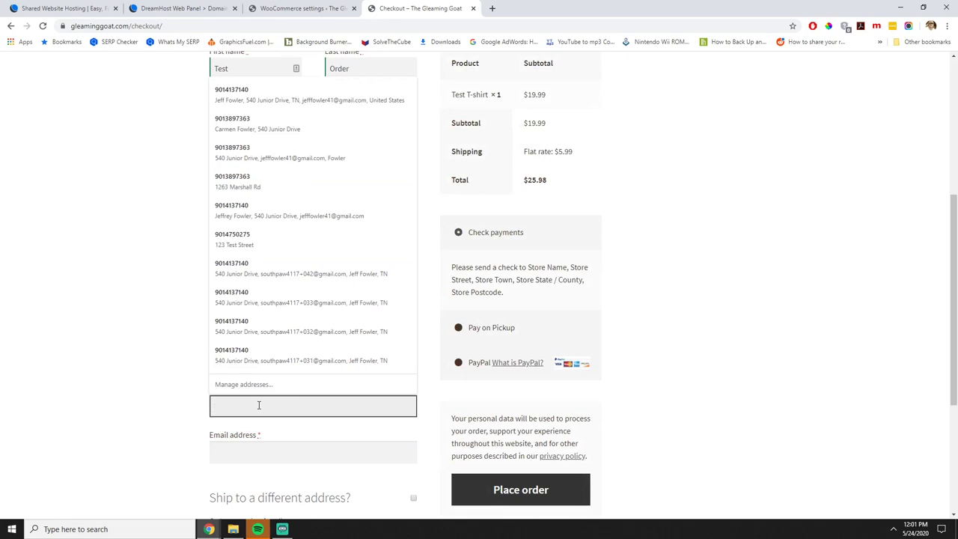
pyautogui.write('111-111-1111')
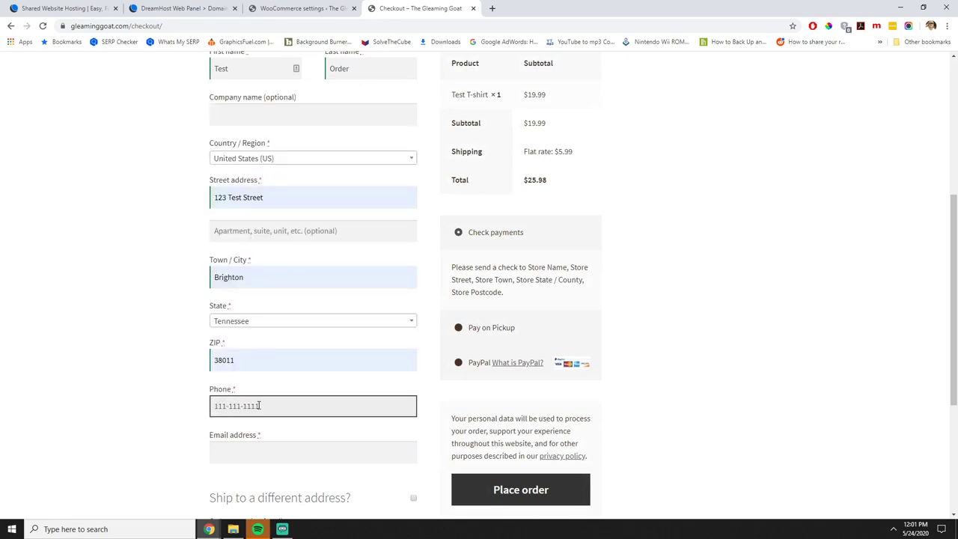
pyautogui.click(254, 445)
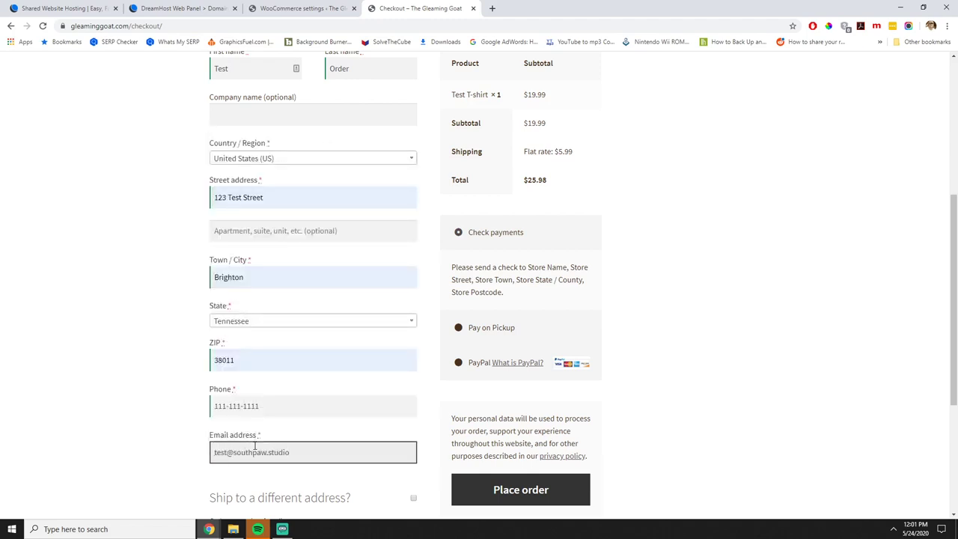
# Choose Pay on Pickup and place the $25.98 test order.
pyautogui.click(483, 329)
pyautogui.scroll(1, 695, 398)
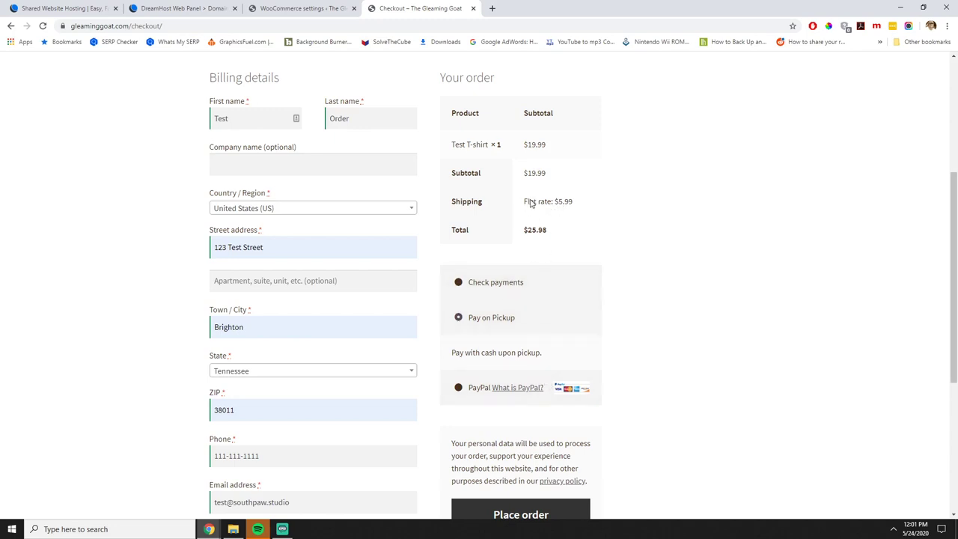
pyautogui.scroll(-1, 626, 427)
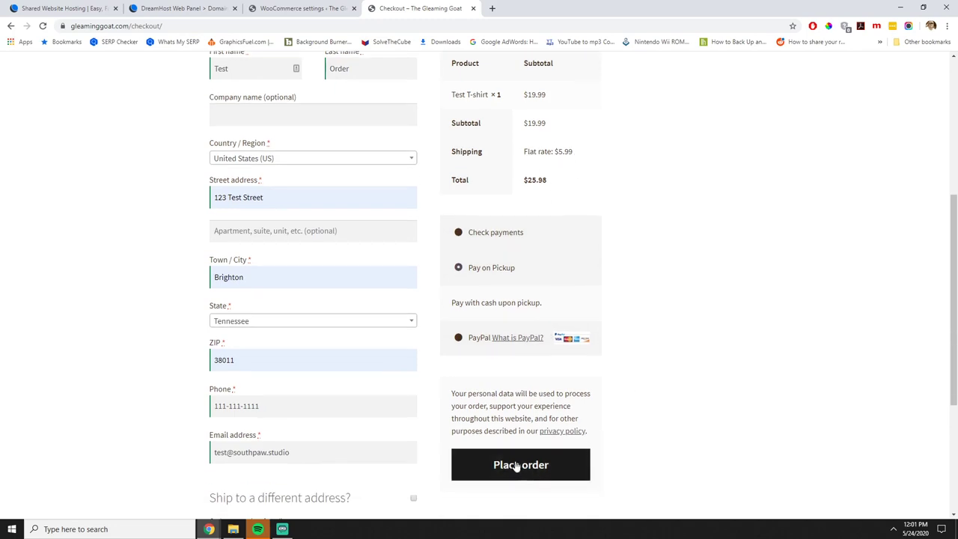
pyautogui.scroll(-3, 539, 460)
pyautogui.click(531, 323)
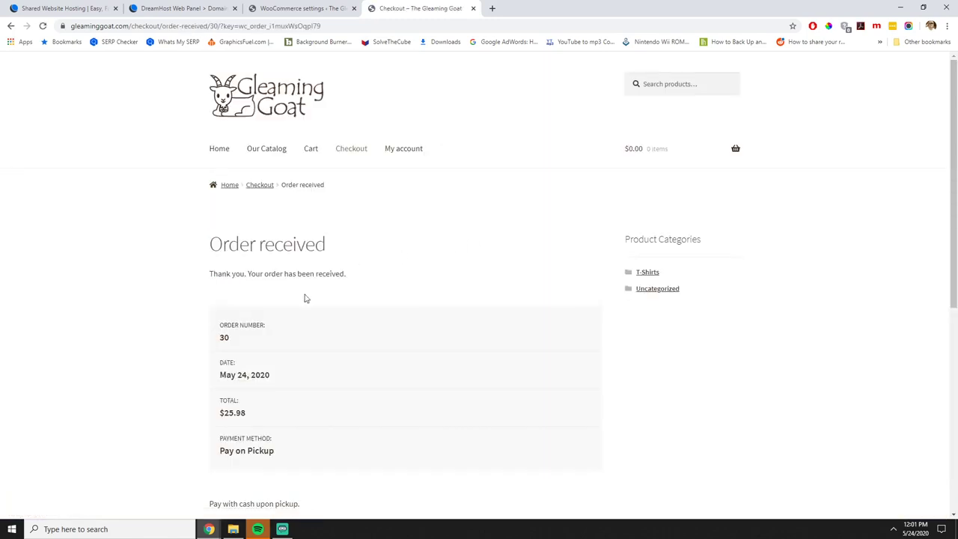
pyautogui.scroll(-2, 312, 291)
pyautogui.scroll(-1, 315, 288)
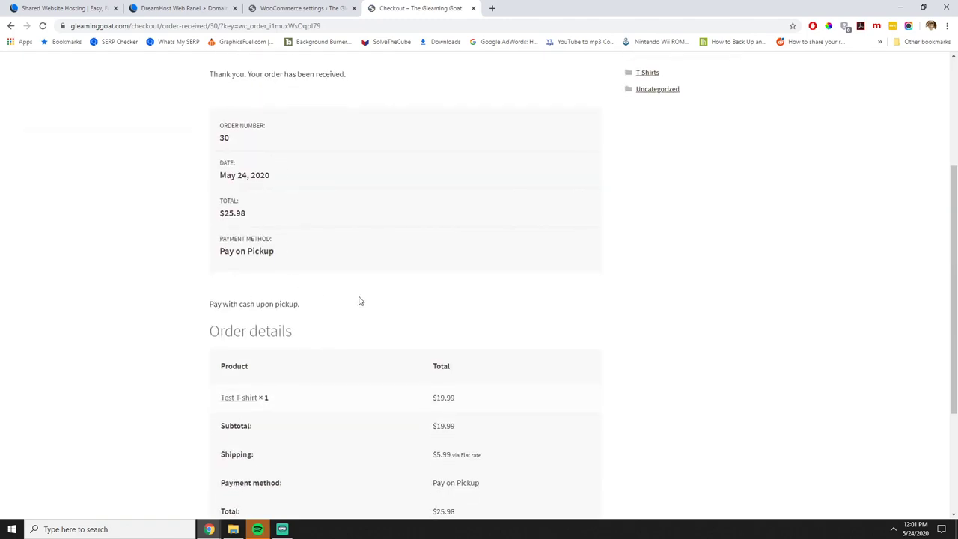
pyautogui.scroll(-3, 366, 299)
pyautogui.scroll(6, 380, 340)
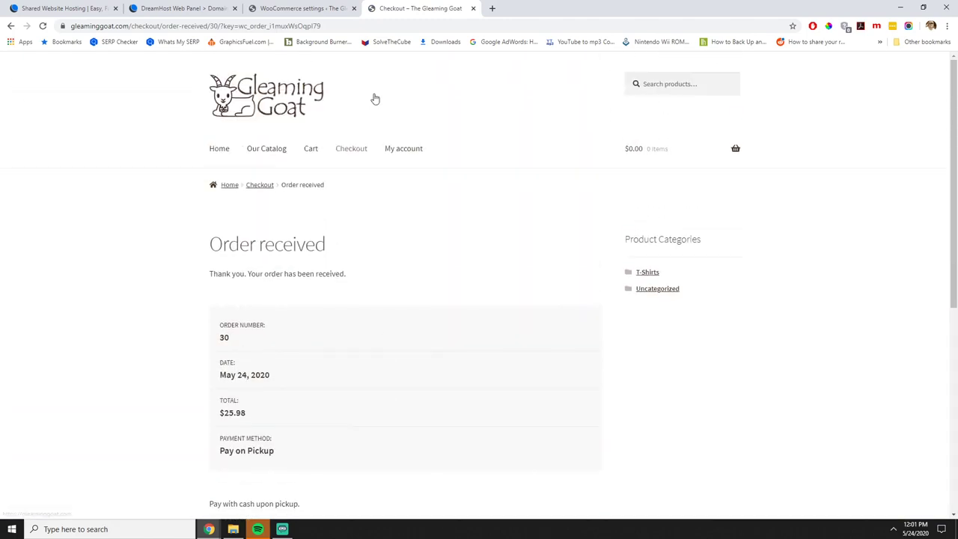
pyautogui.click(303, 8)
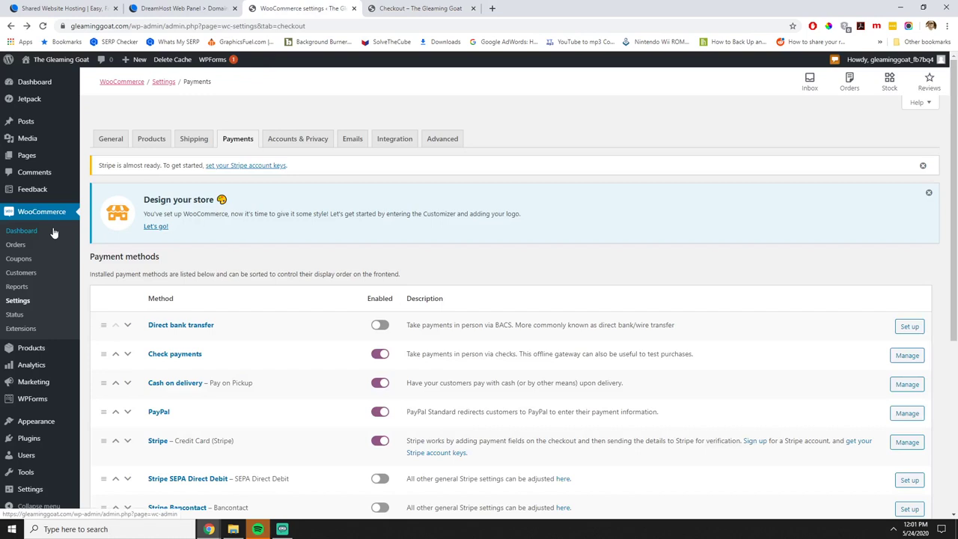
# Open order #30 from the Orders list and dismiss the shipping-labels tip.
pyautogui.click(22, 245)
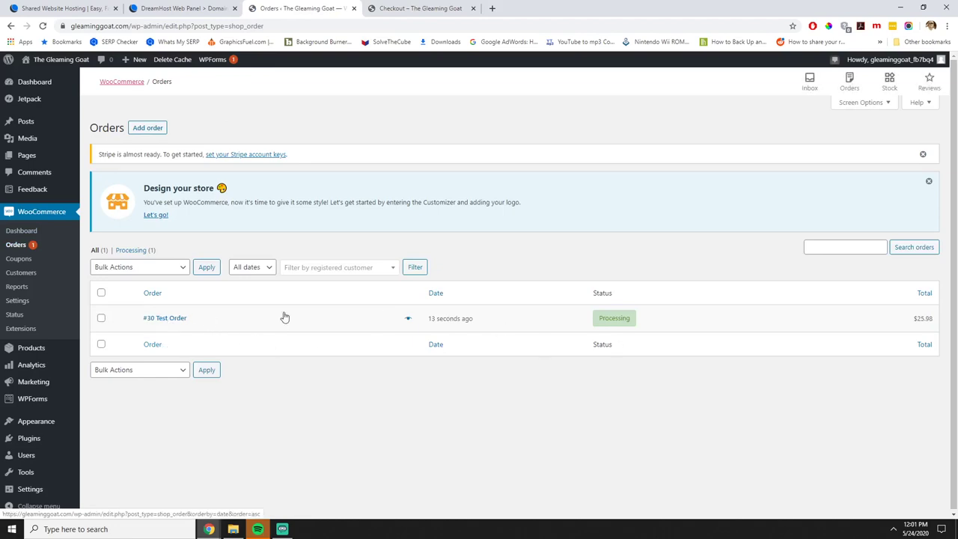
pyautogui.click(172, 320)
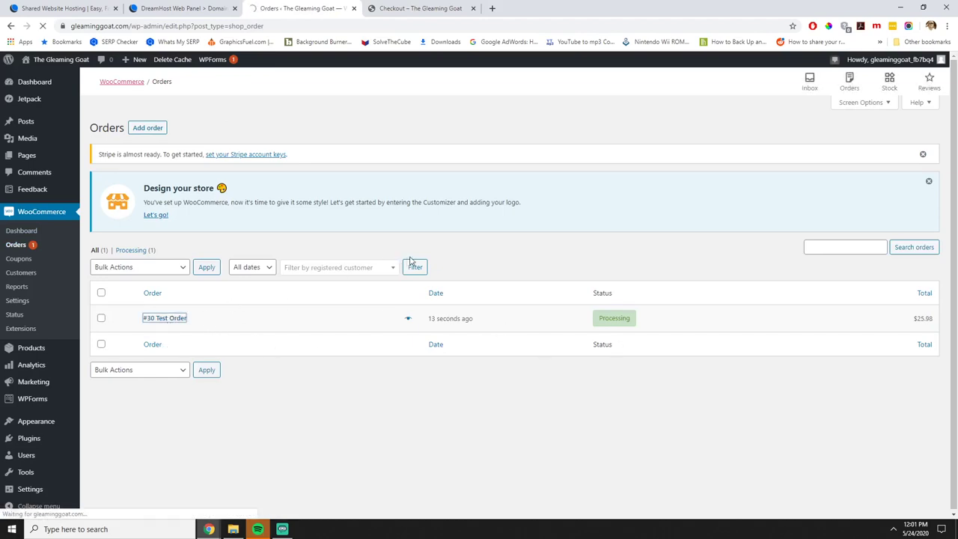
pyautogui.scroll(-3, 543, 325)
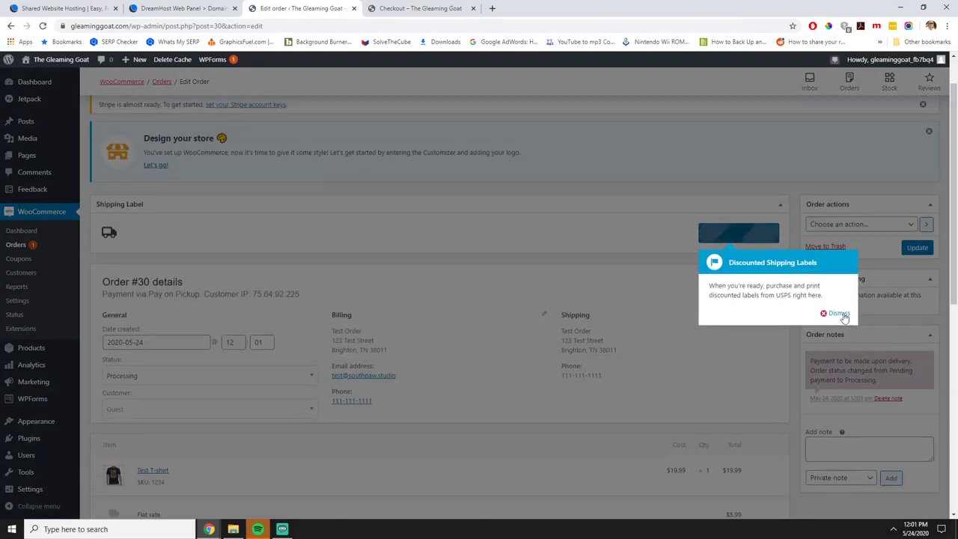
pyautogui.click(836, 313)
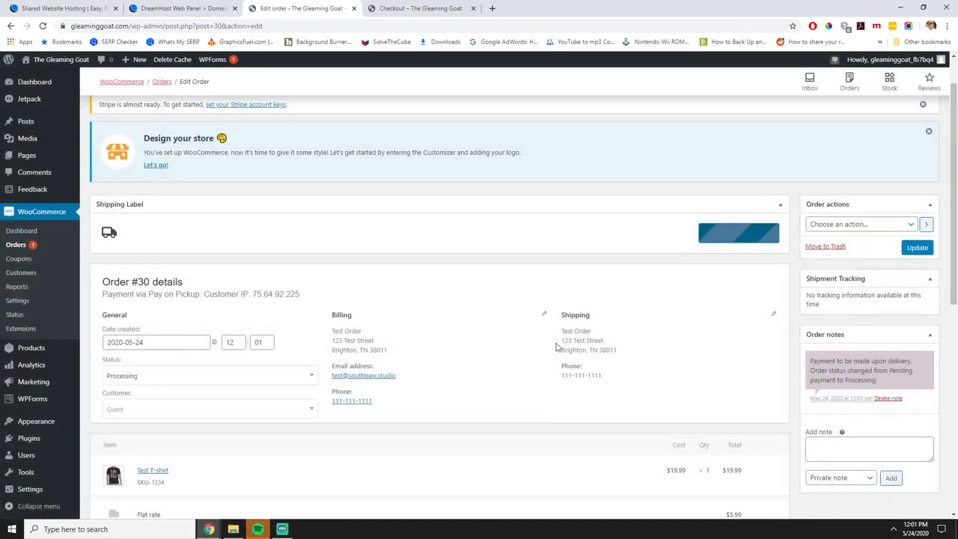
pyautogui.scroll(-2, 556, 346)
pyautogui.scroll(3, 564, 346)
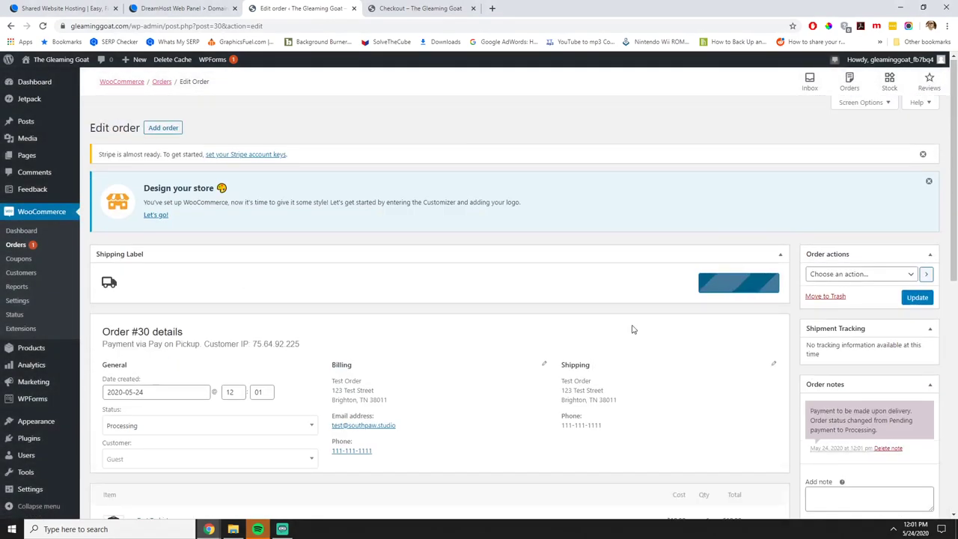
pyautogui.click(838, 274)
pyautogui.click(720, 251)
# Change the order status from Processing to Completed and update the order.
pyautogui.scroll(-2, 681, 273)
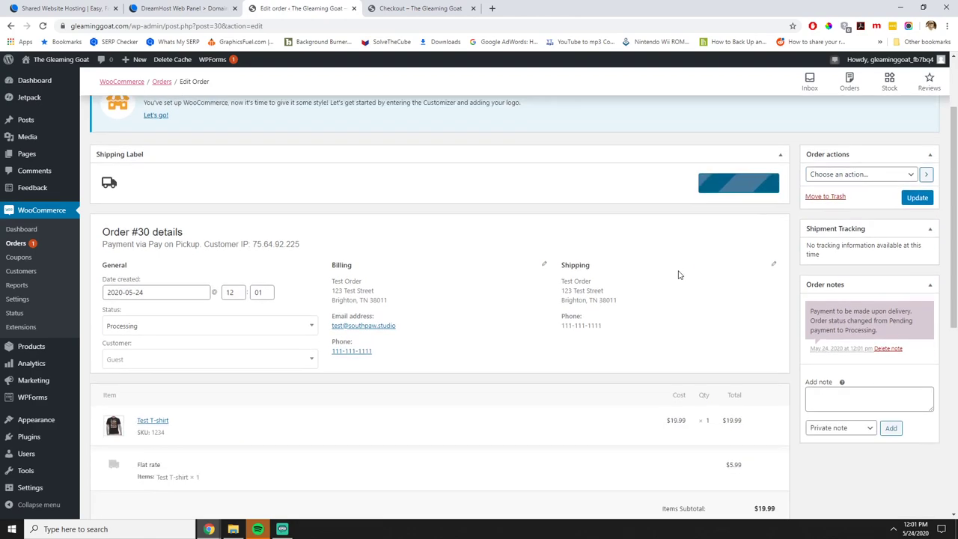
pyautogui.scroll(-2, 494, 347)
pyautogui.scroll(-4, 493, 347)
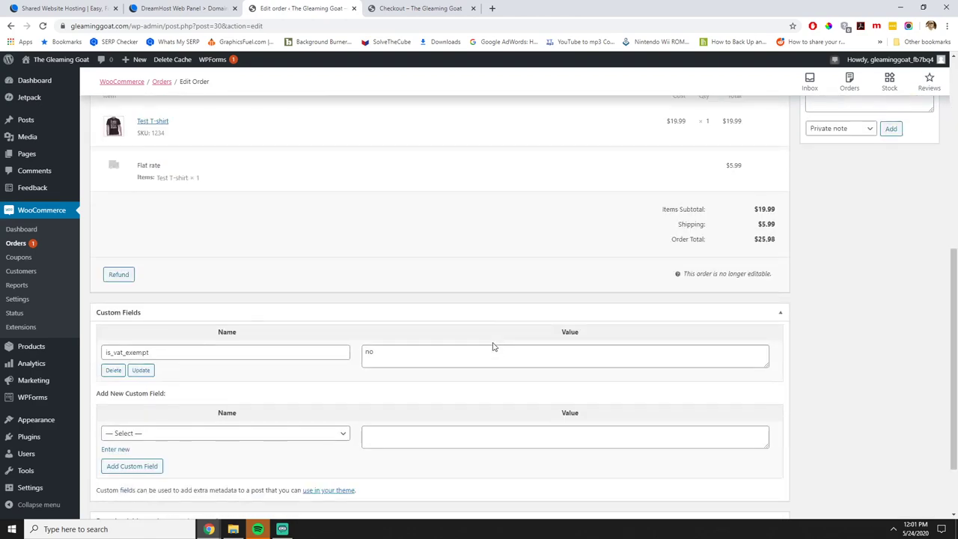
pyautogui.scroll(5, 493, 345)
pyautogui.scroll(2, 492, 345)
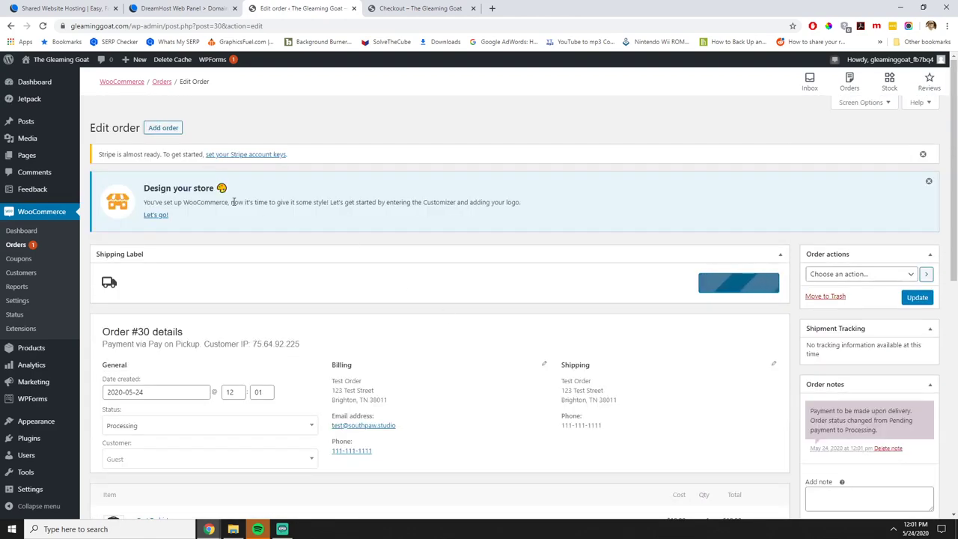
pyautogui.scroll(-1, 687, 275)
pyautogui.scroll(-2, 689, 276)
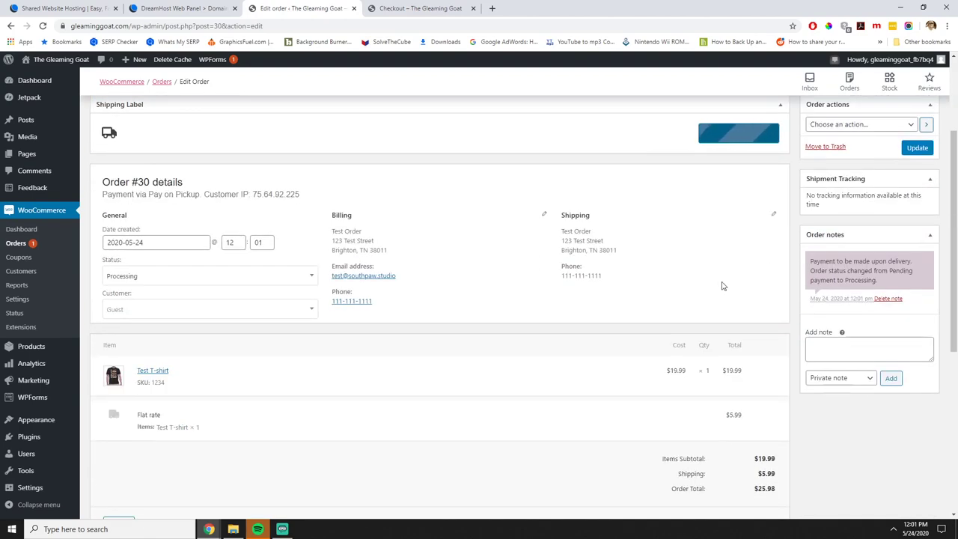
pyautogui.scroll(-2, 783, 372)
pyautogui.scroll(-2, 767, 370)
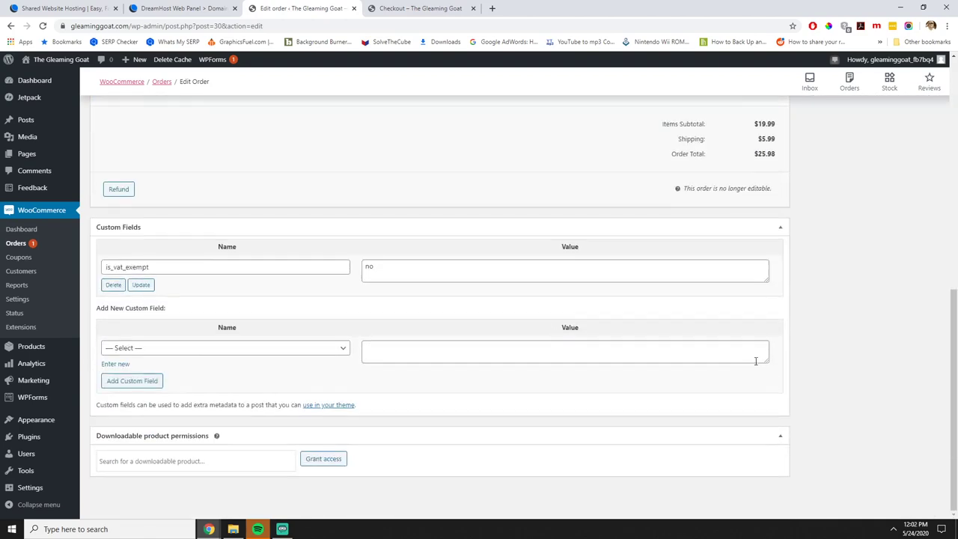
pyautogui.scroll(3, 756, 365)
pyautogui.scroll(3, 746, 362)
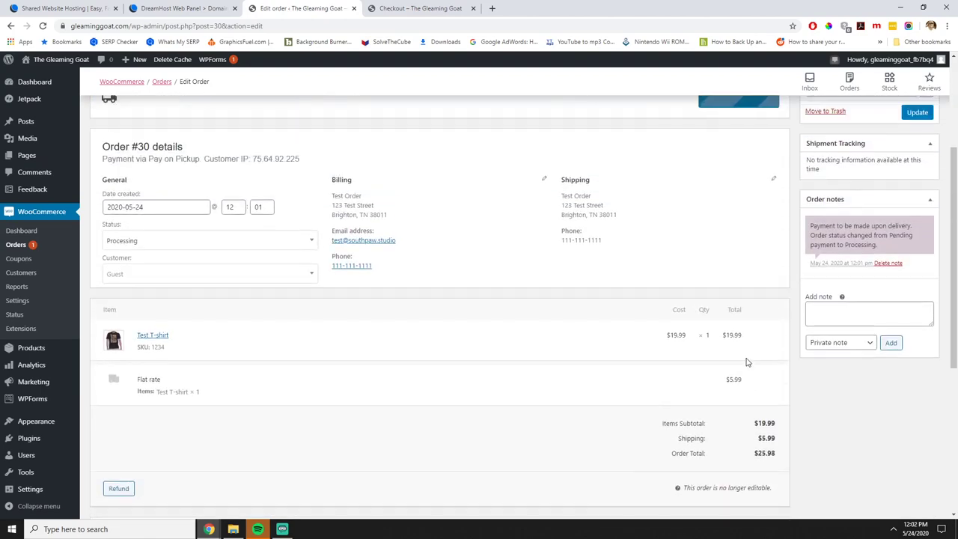
pyautogui.click(209, 243)
pyautogui.scroll(-1, 199, 314)
pyautogui.scroll(1, 199, 314)
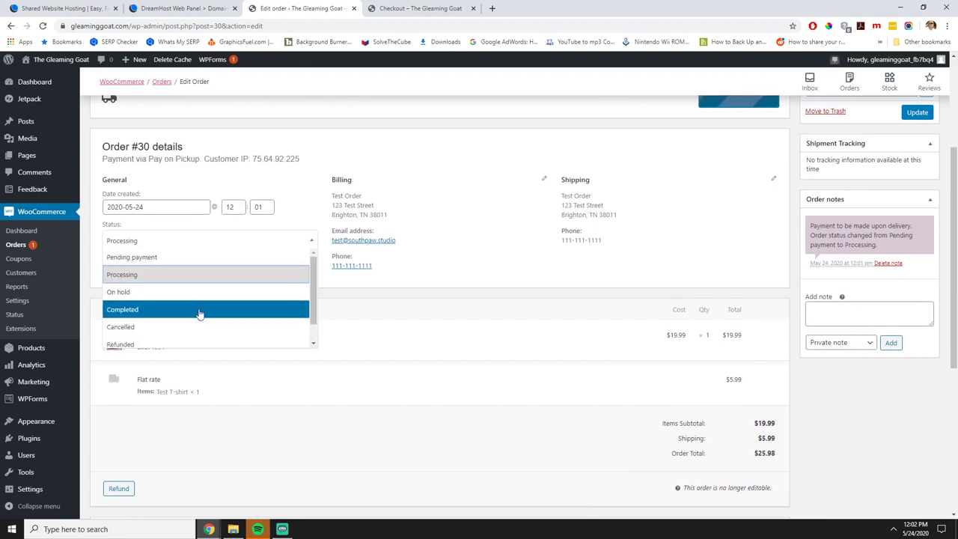
pyautogui.click(196, 312)
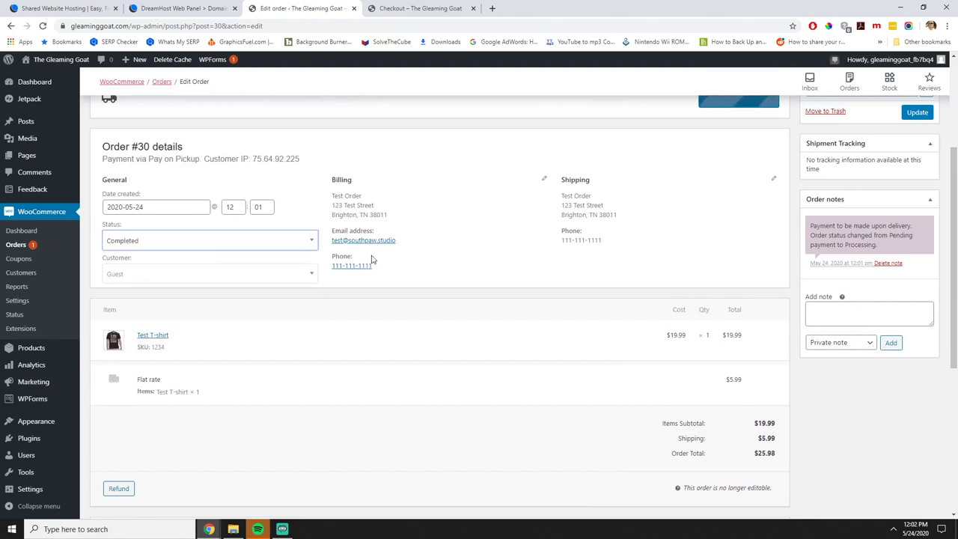
pyautogui.scroll(4, 449, 269)
pyautogui.click(930, 261)
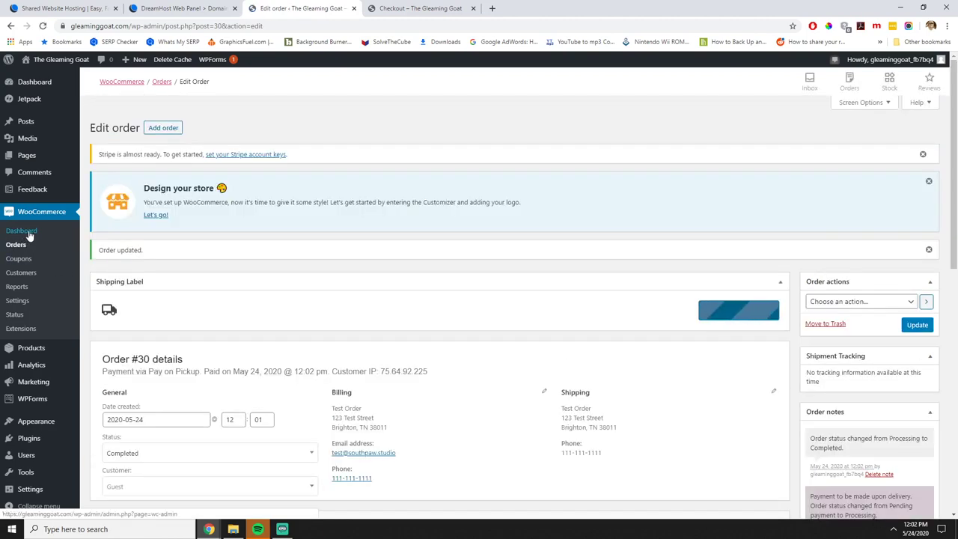
# Complete the Personalize your store task, skipping the homepage, logo and store notice.
pyautogui.click(30, 234)
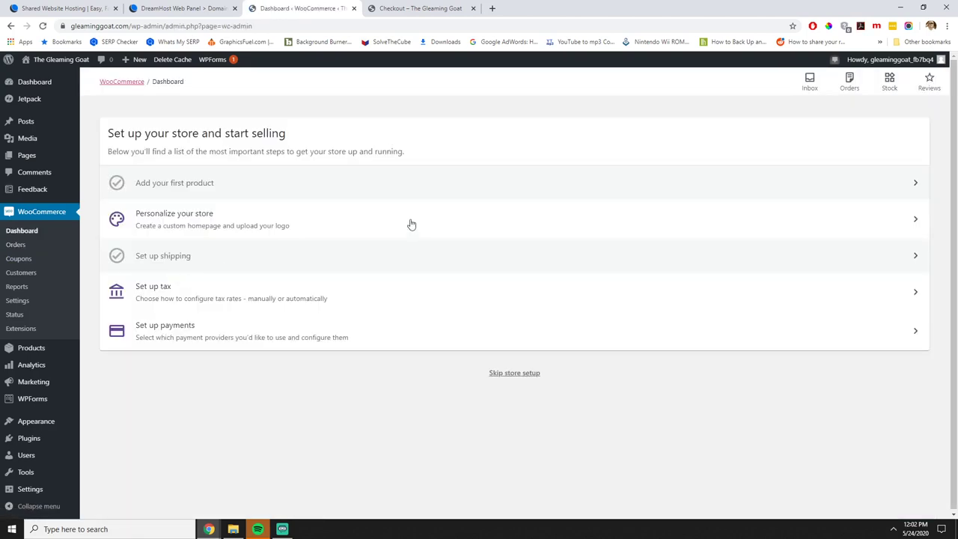
pyautogui.click(172, 225)
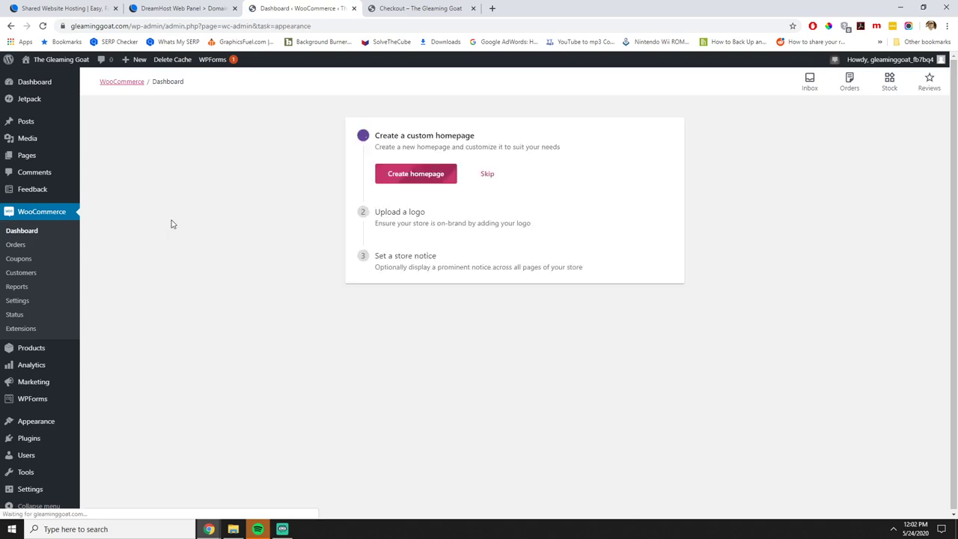
pyautogui.click(487, 174)
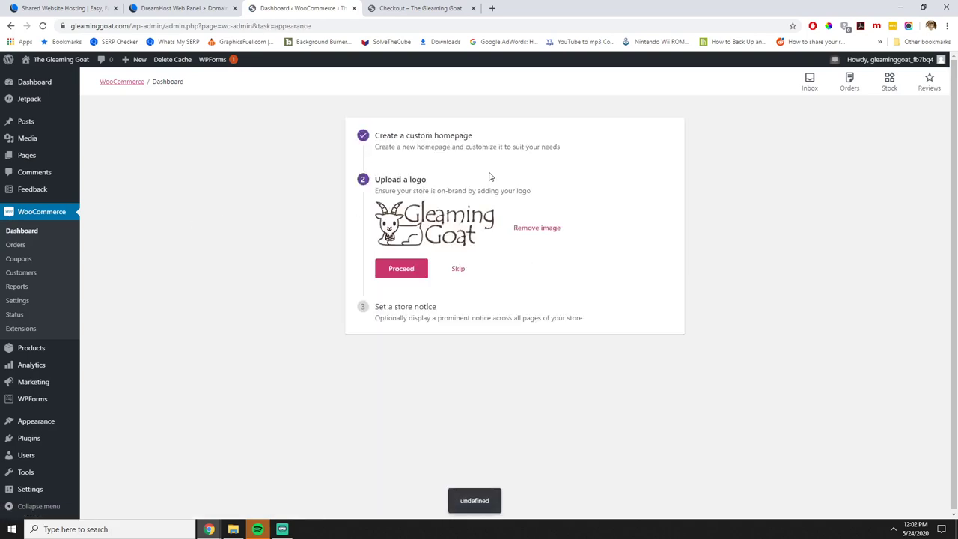
pyautogui.click(453, 276)
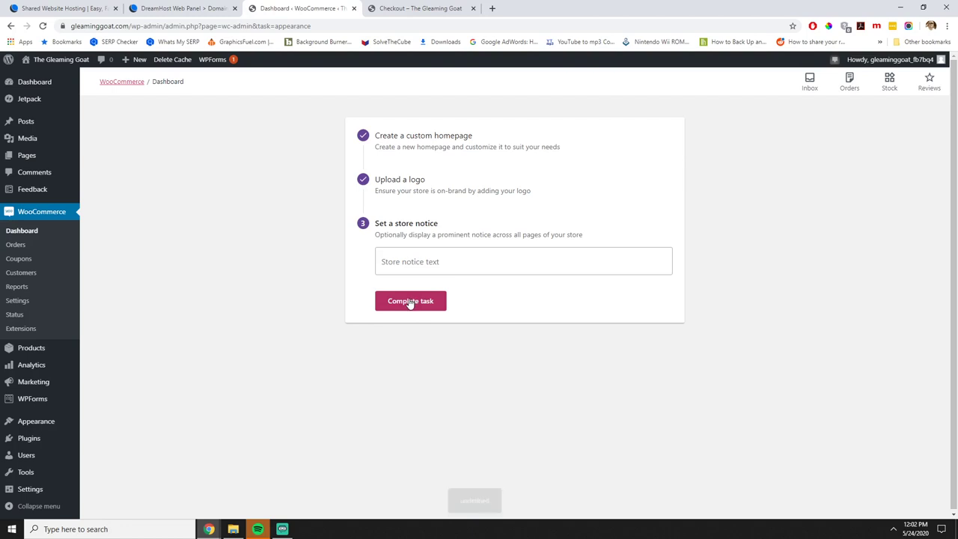
pyautogui.click(25, 235)
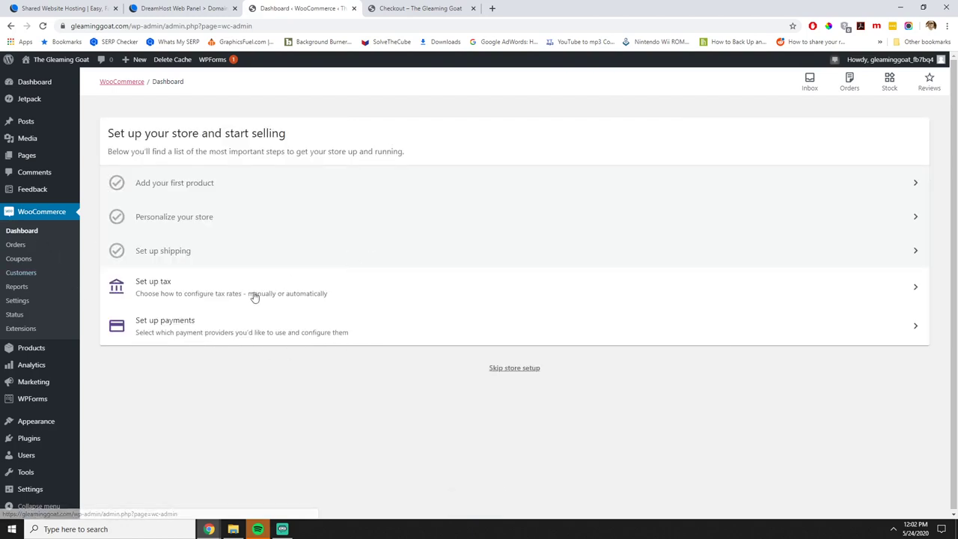
# Start the Set up tax task and begin entering the store's street address.
pyautogui.click(179, 294)
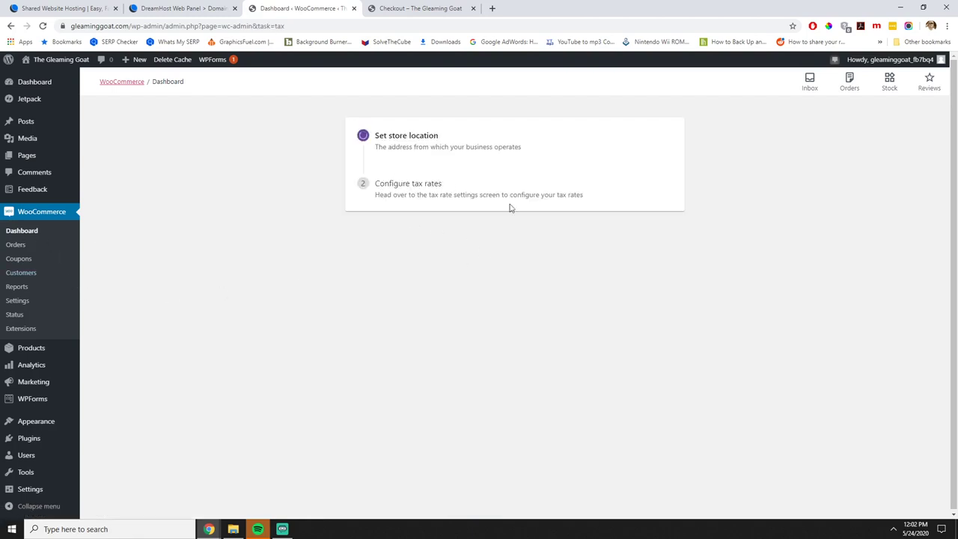
pyautogui.click(445, 171)
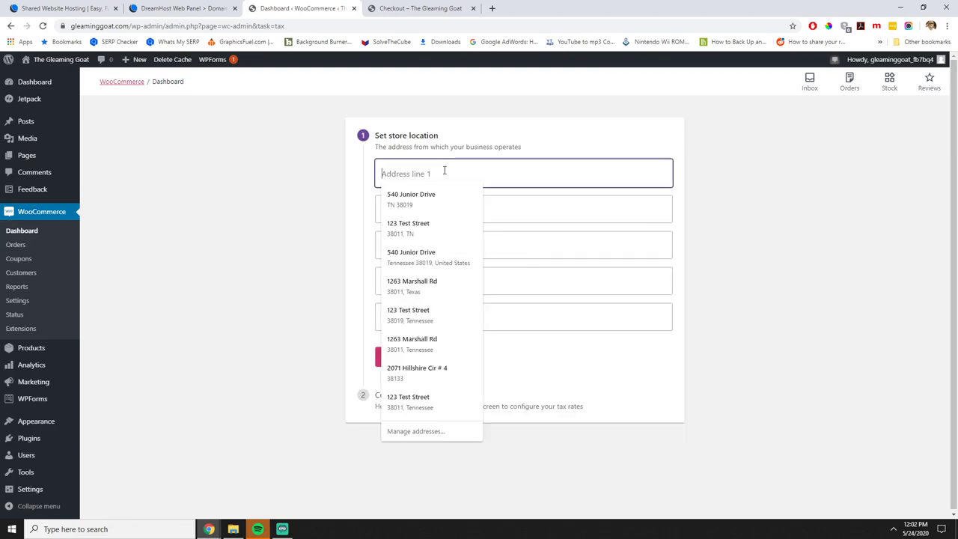
pyautogui.click(244, 158)
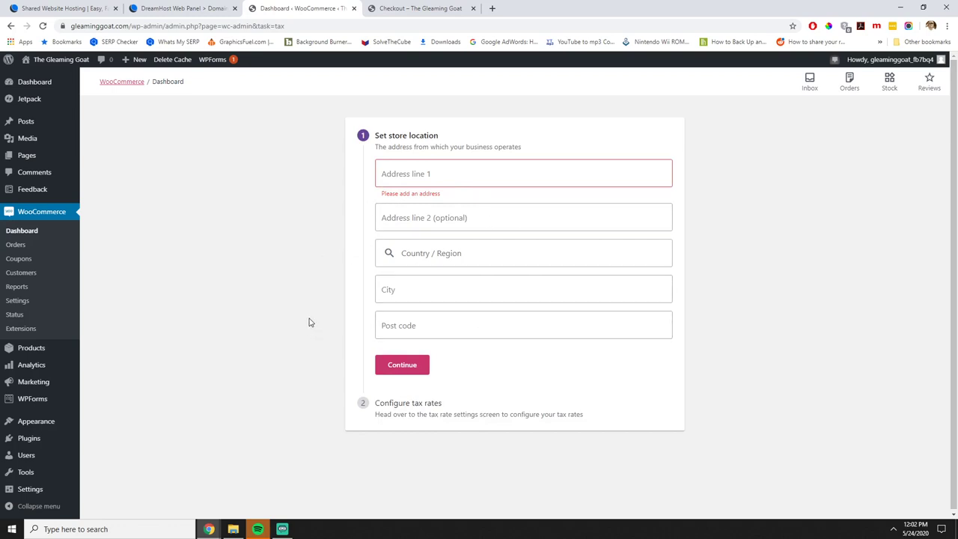
pyautogui.click(20, 288)
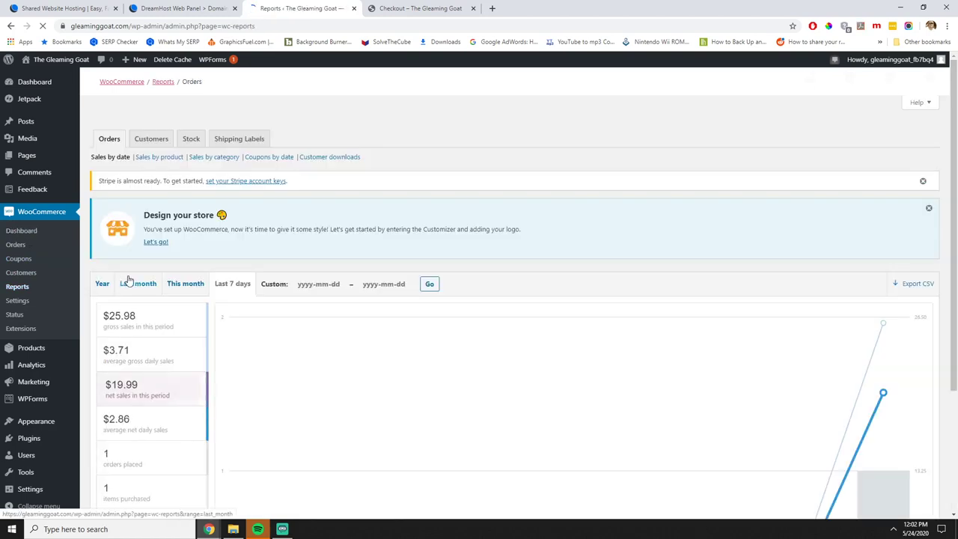
# Switch the orders sales-by-date report to the Year range.
pyautogui.scroll(-3, 491, 302)
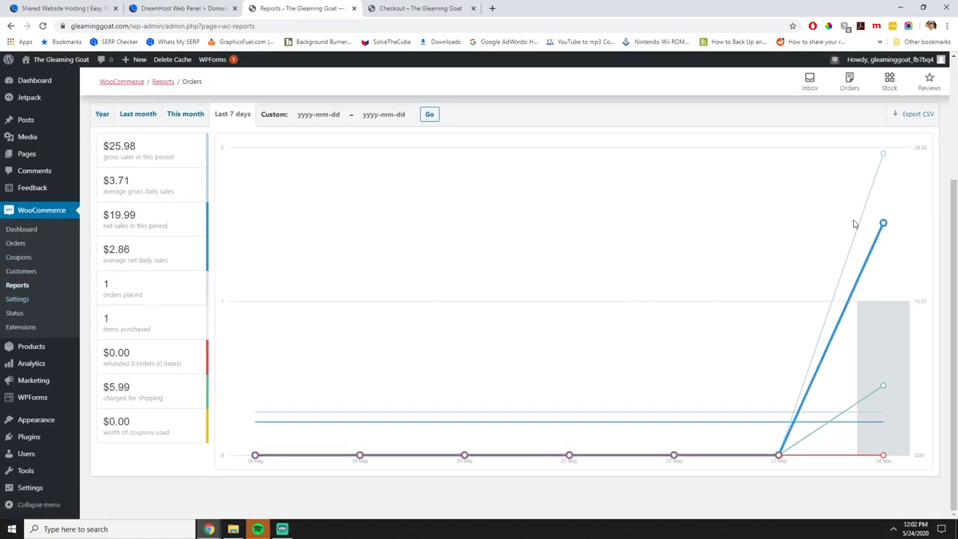
pyautogui.scroll(3, 376, 202)
pyautogui.click(110, 216)
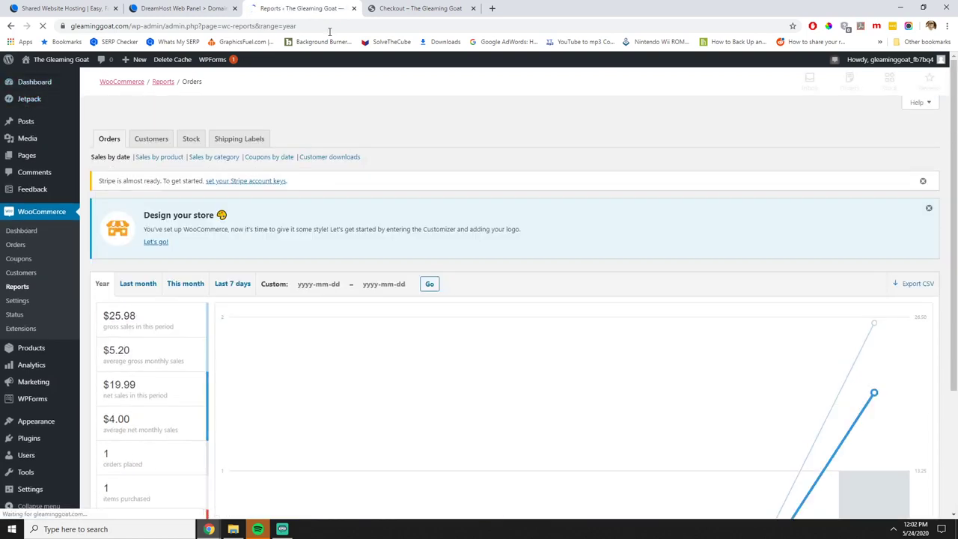
# Check the storefront home page, then return to the admin and open the Products list.
pyautogui.click(394, 8)
pyautogui.click(266, 98)
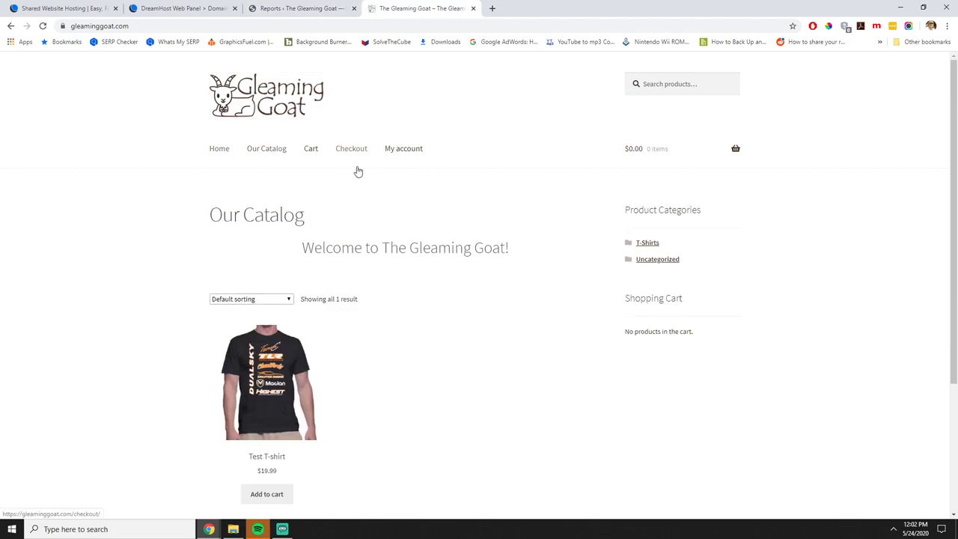
pyautogui.scroll(-3, 532, 267)
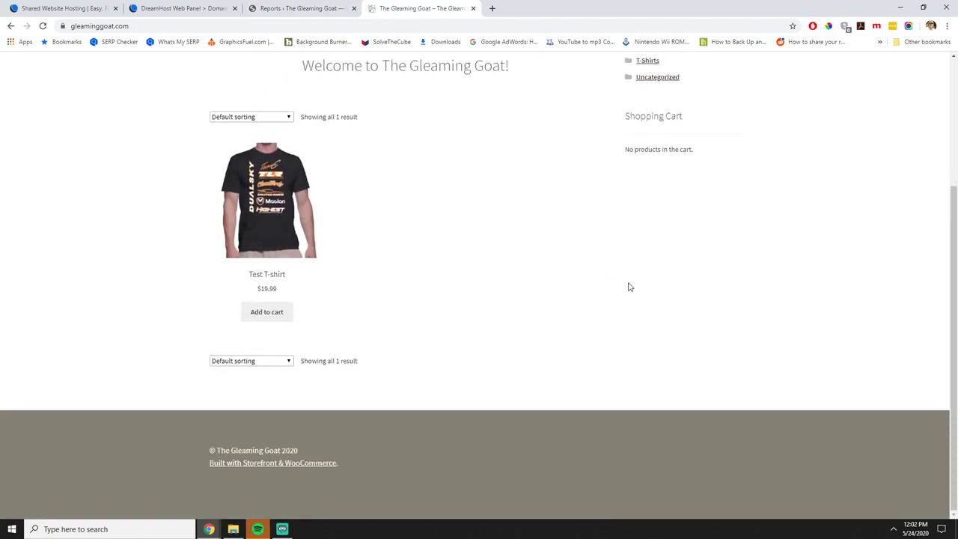
pyautogui.scroll(3, 628, 287)
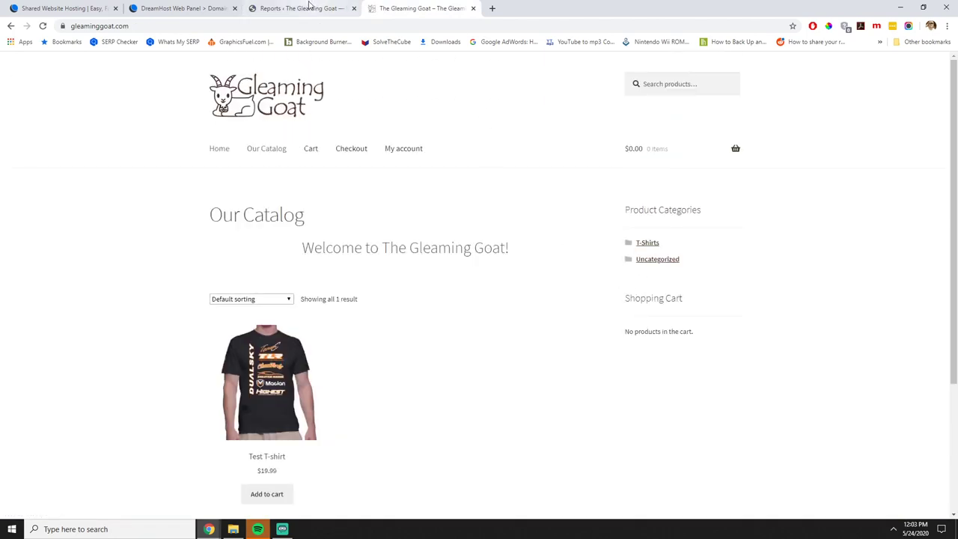
pyautogui.click(312, 8)
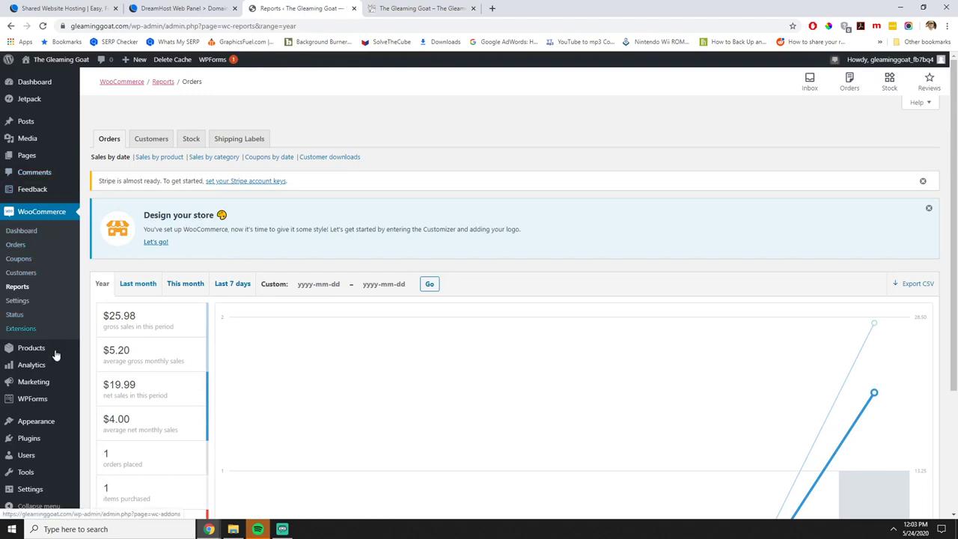
pyautogui.moveTo(60, 350)
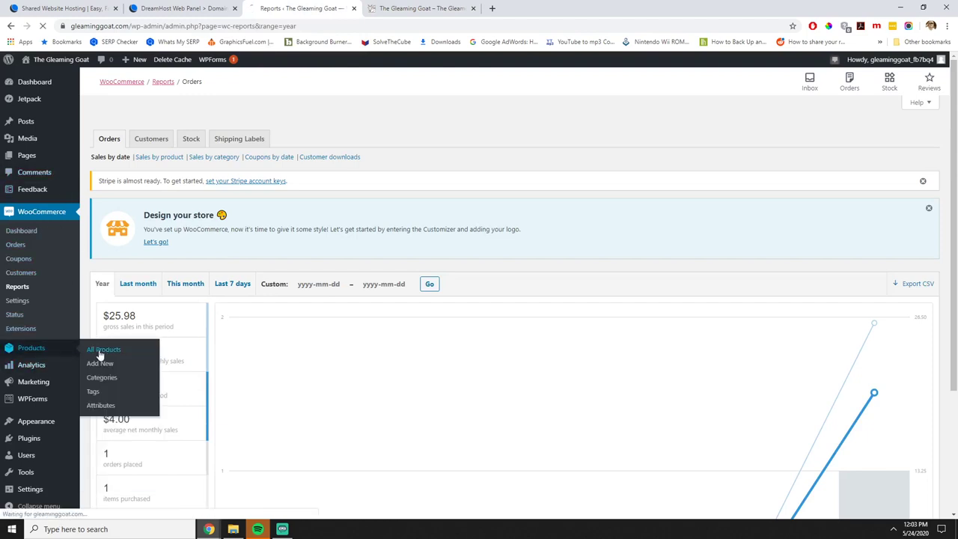
pyautogui.click(430, 285)
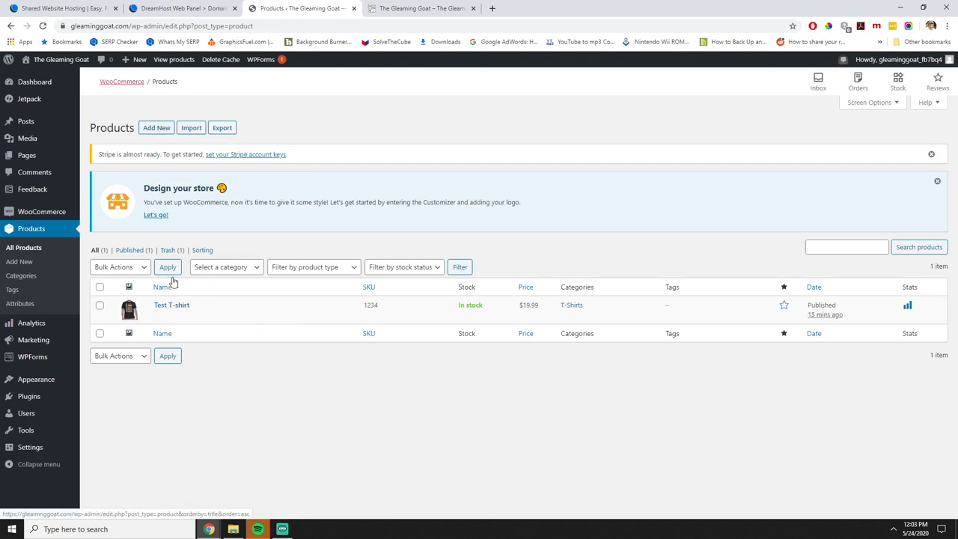
# Open the Test T-shirt product and change its product type to Variable product.
pyautogui.click(172, 305)
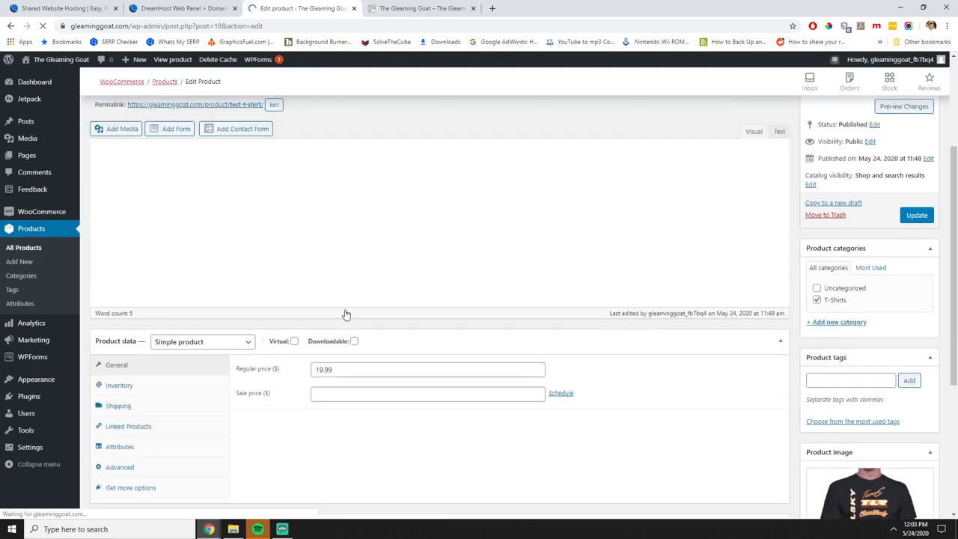
pyautogui.scroll(-2, 319, 337)
pyautogui.click(210, 294)
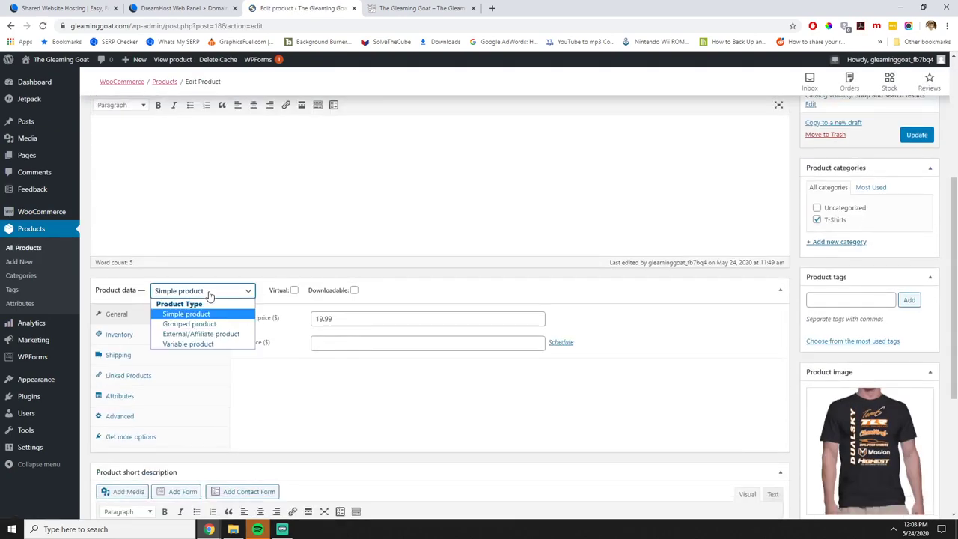
pyautogui.click(215, 347)
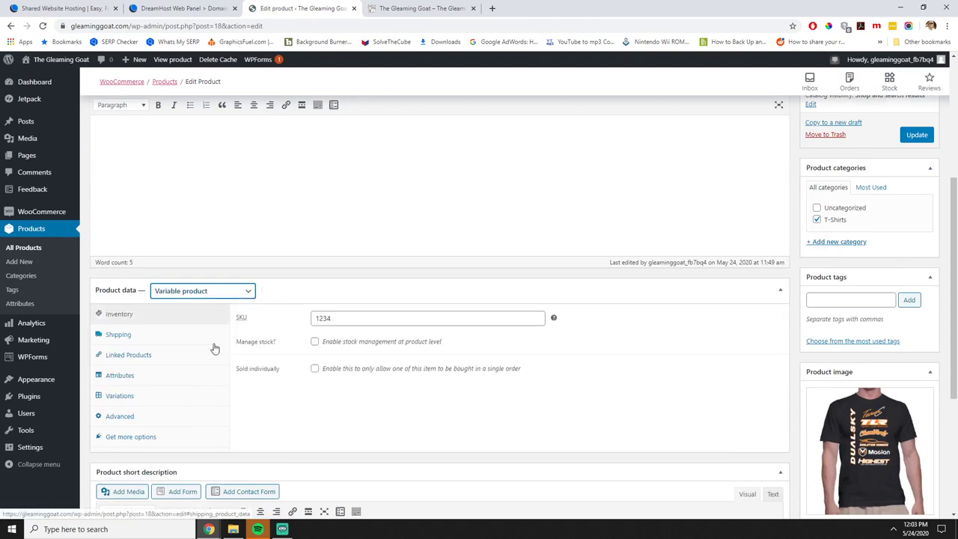
# In the Attributes tab, start adding a new custom product attribute.
pyautogui.click(121, 395)
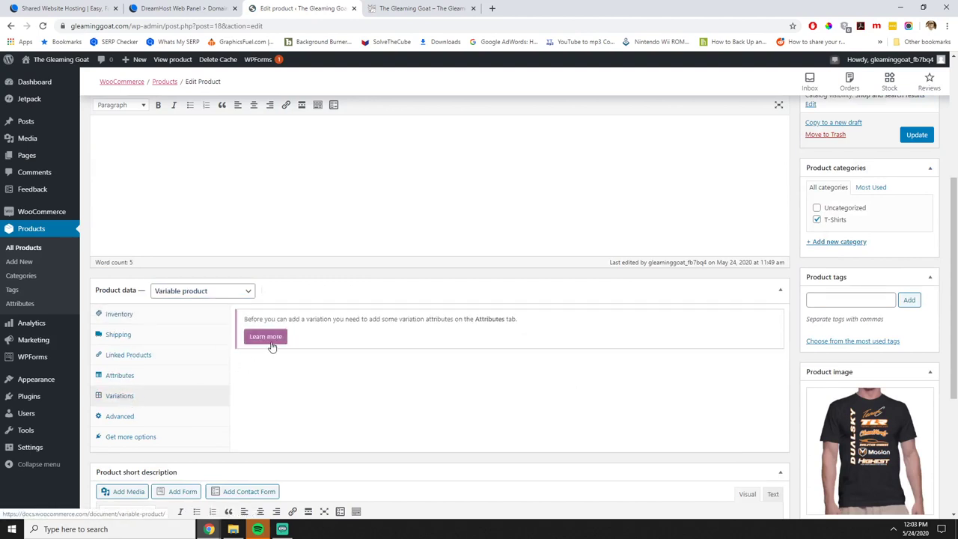
pyautogui.click(126, 376)
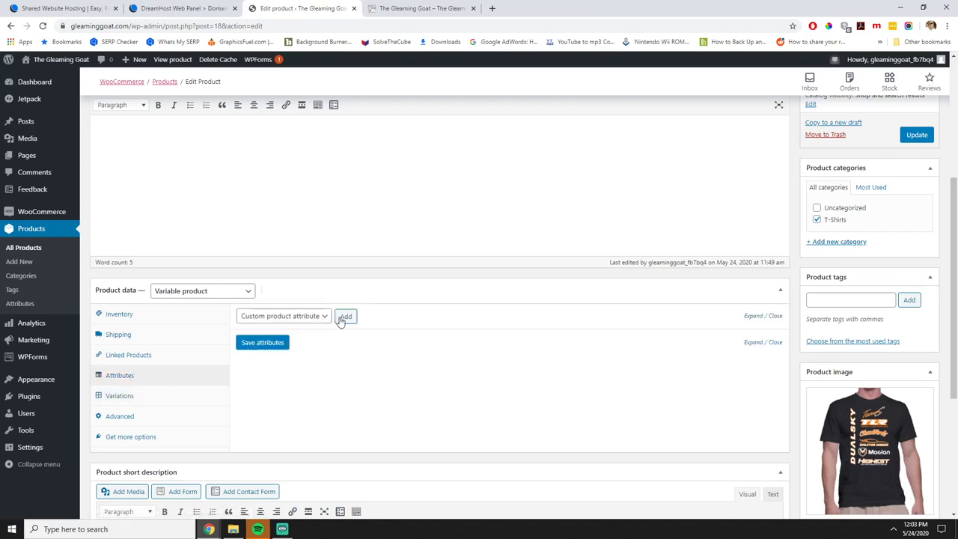
pyautogui.click(316, 318)
pyautogui.click(346, 317)
pyautogui.click(345, 316)
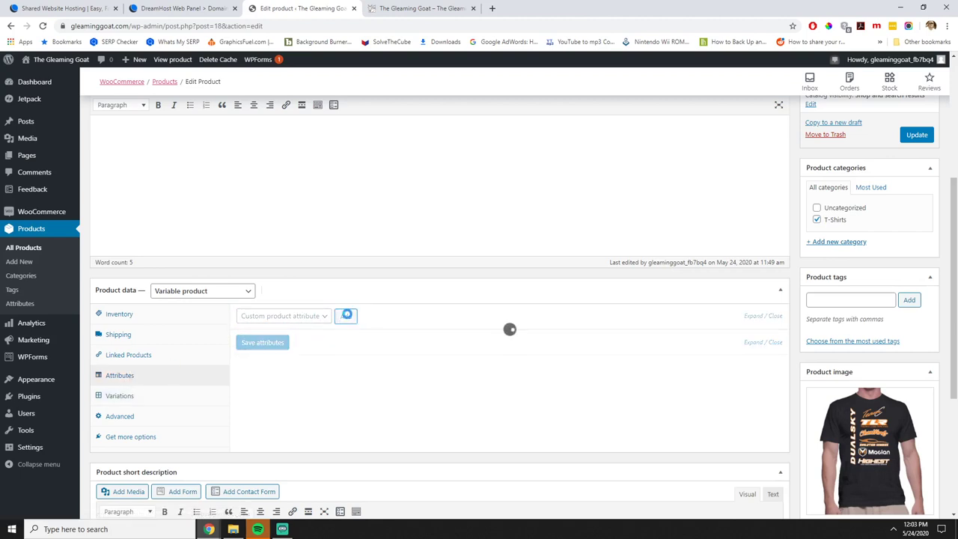
# Create a Size attribute with Small | Medium | Large | XL | XXL | XXXL, used for variations, and save it.
pyautogui.click(291, 378)
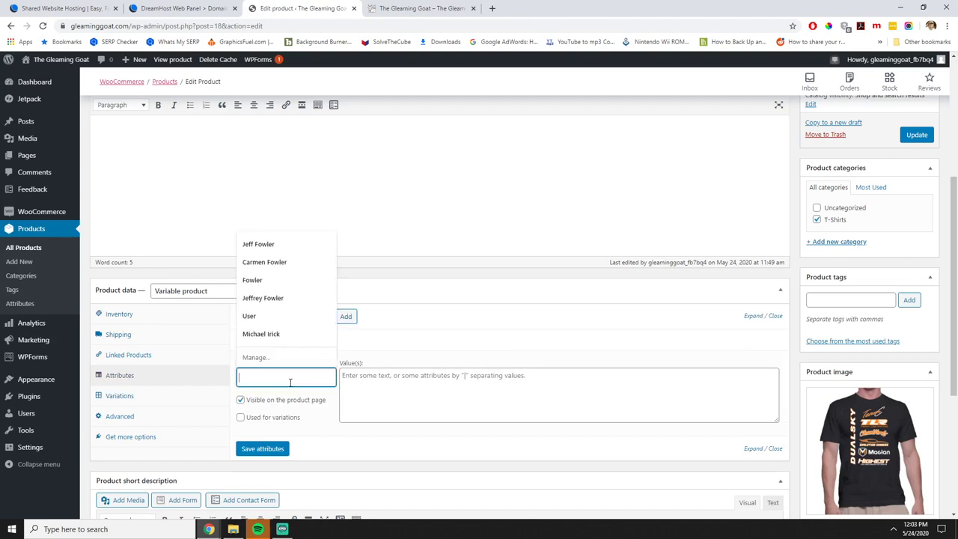
pyautogui.click(261, 421)
pyautogui.click(281, 375)
pyautogui.write('Size')
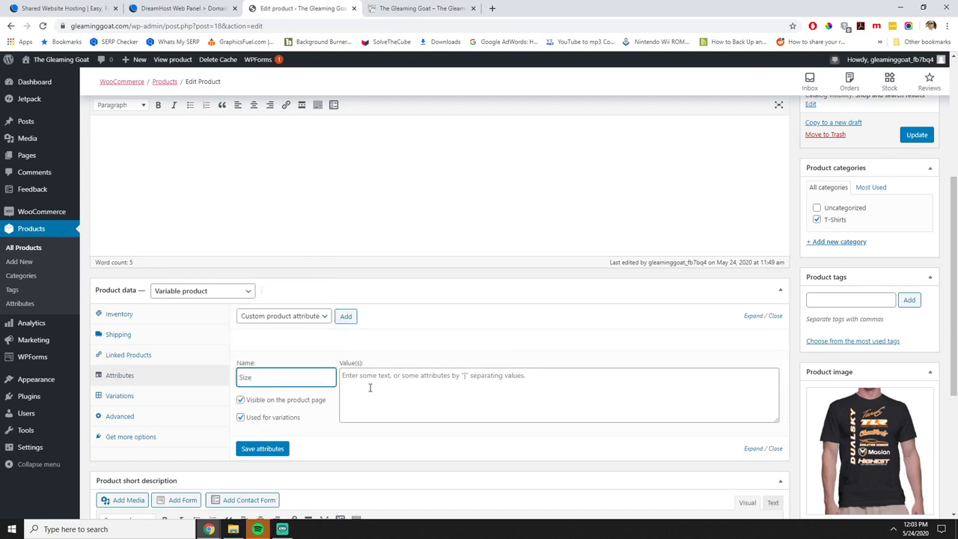
pyautogui.click(399, 376)
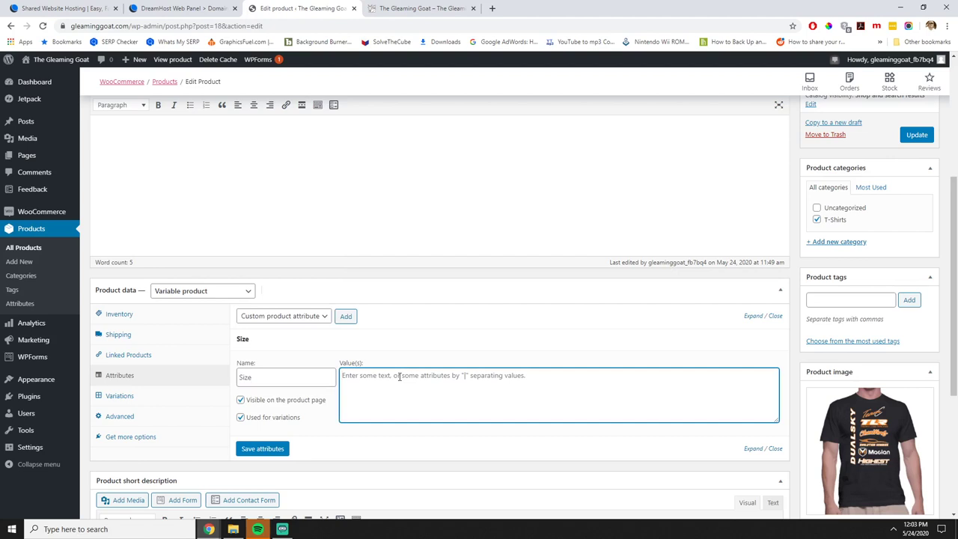
pyautogui.write('S')
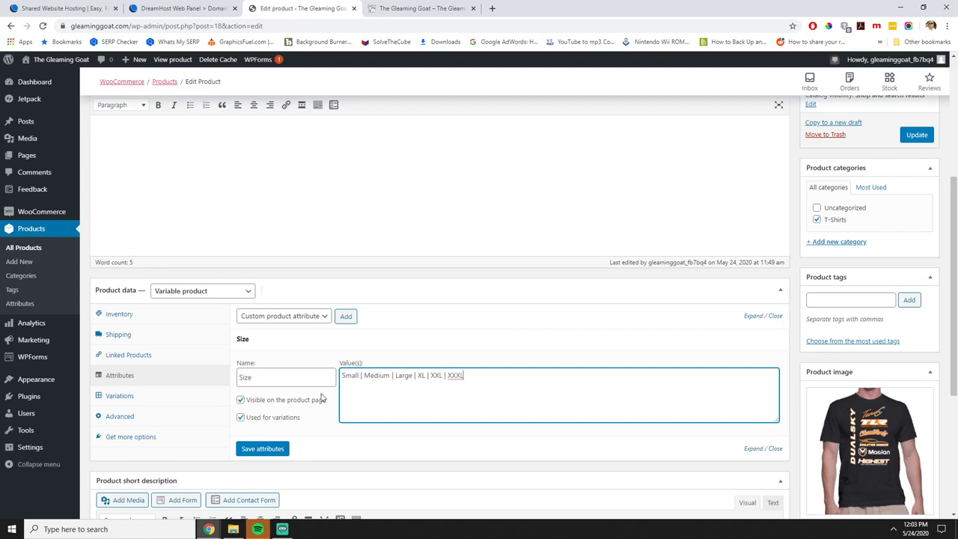
pyautogui.click(264, 449)
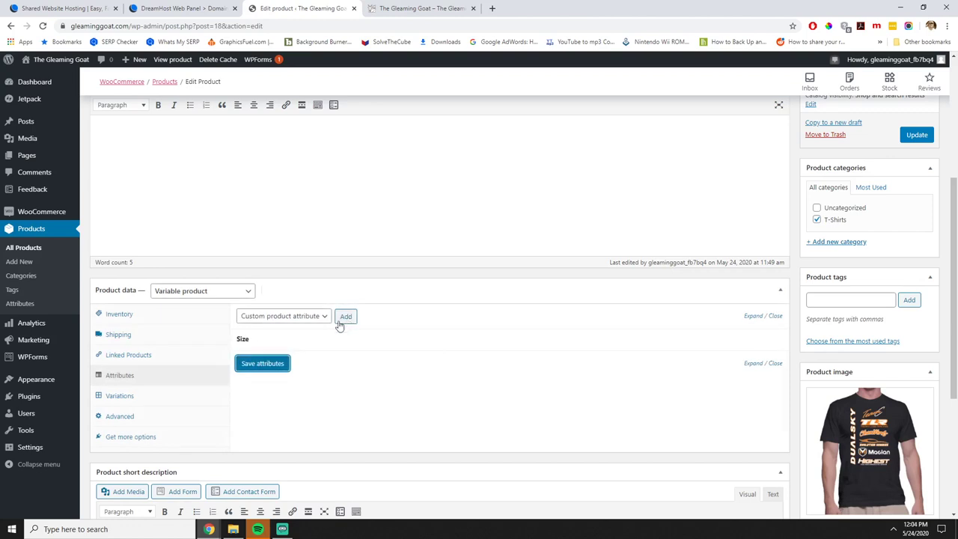
pyautogui.click(739, 342)
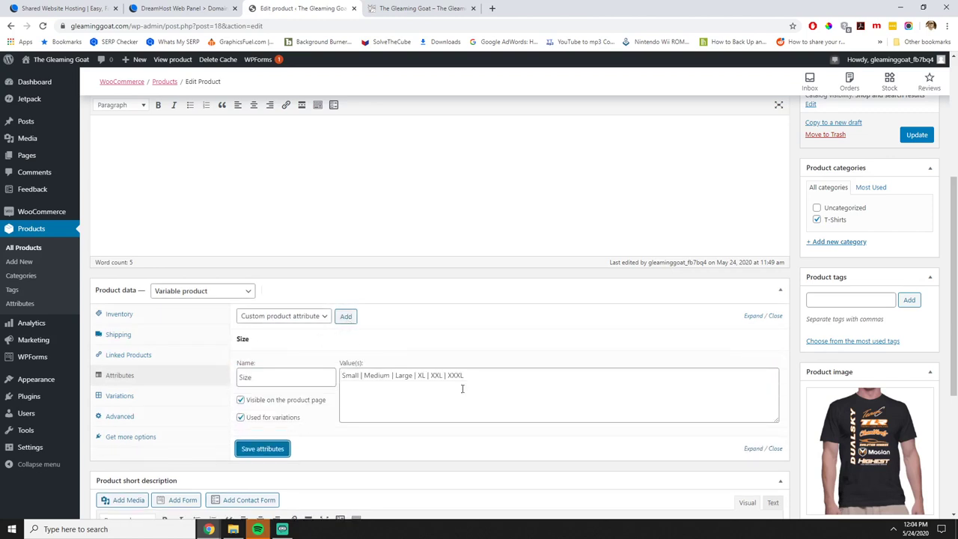
pyautogui.click(114, 395)
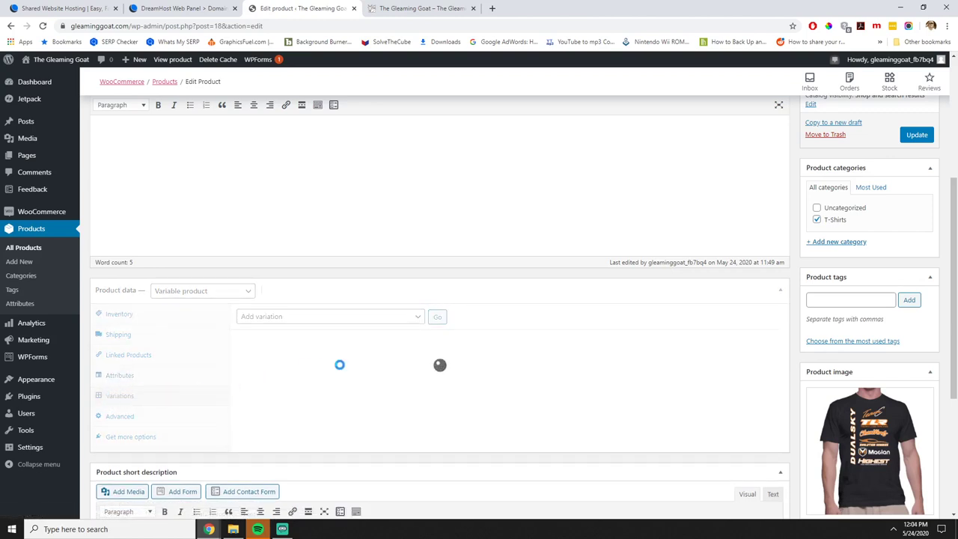
# Create variations from all attributes, confirming to generate six size variations #31–#36.
pyautogui.click(395, 316)
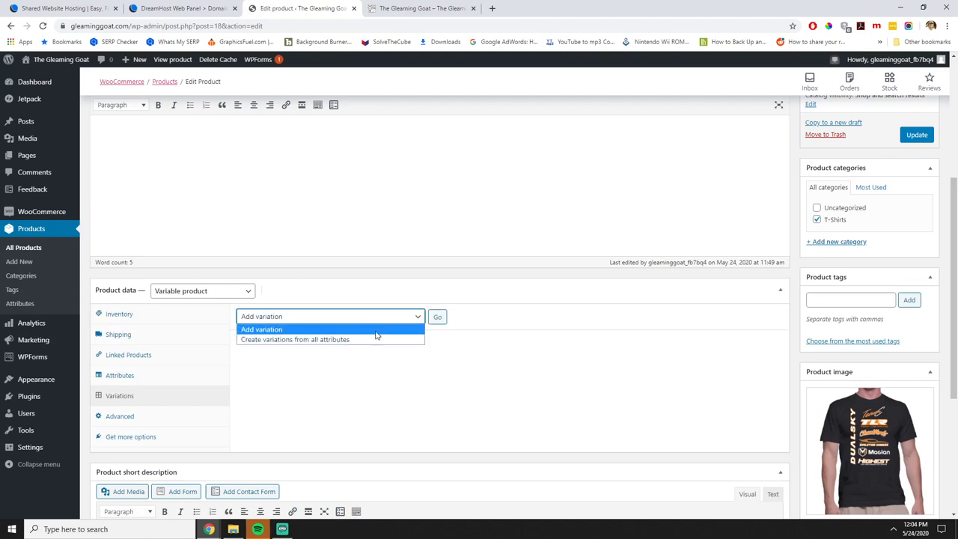
pyautogui.click(363, 339)
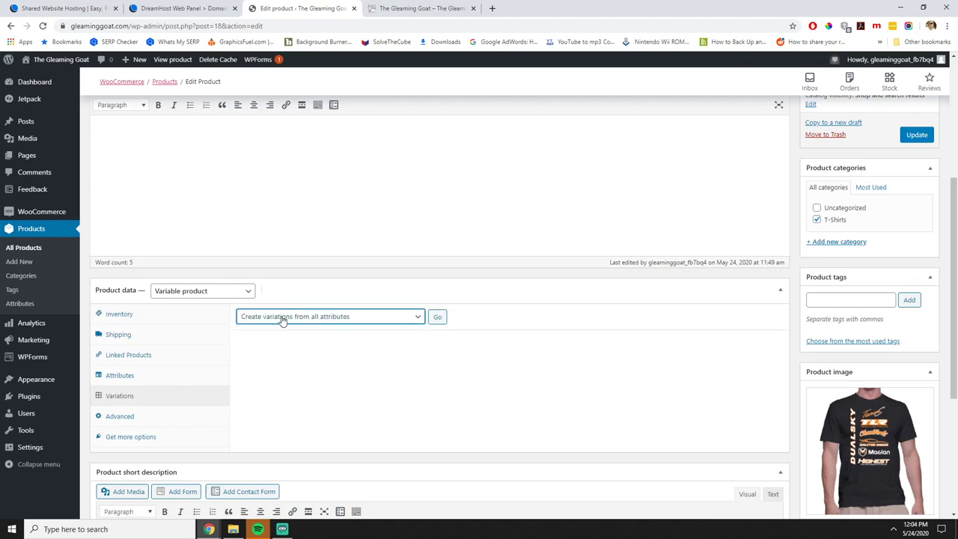
pyautogui.click(438, 317)
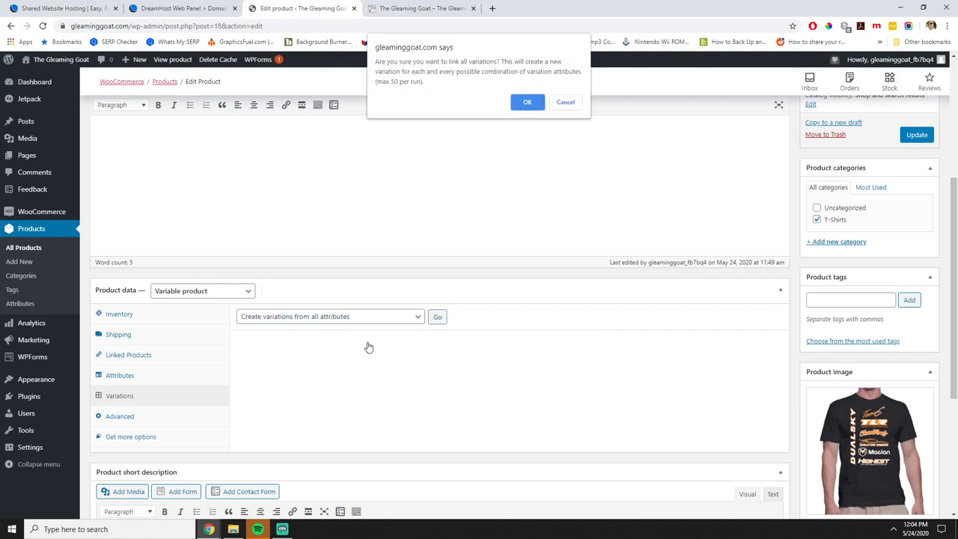
pyautogui.click(527, 103)
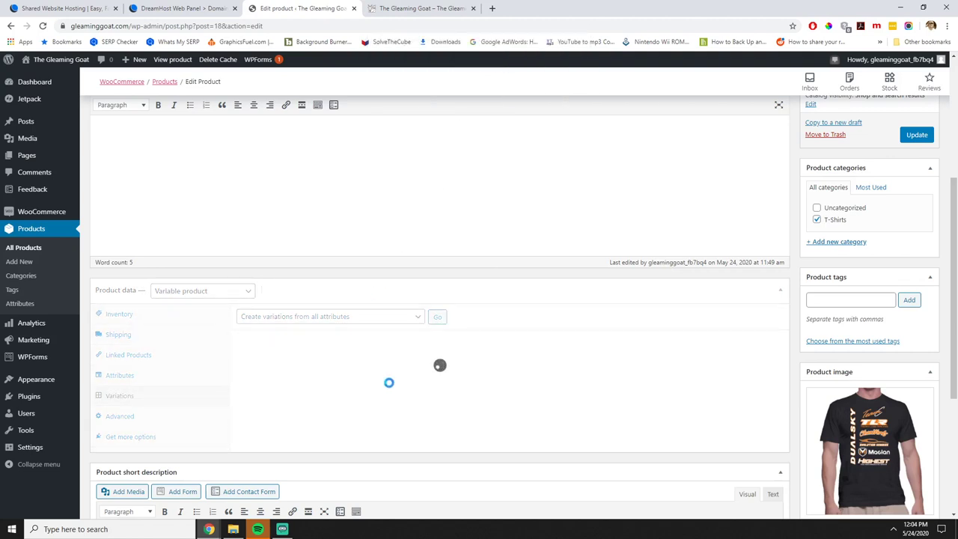
pyautogui.click(570, 81)
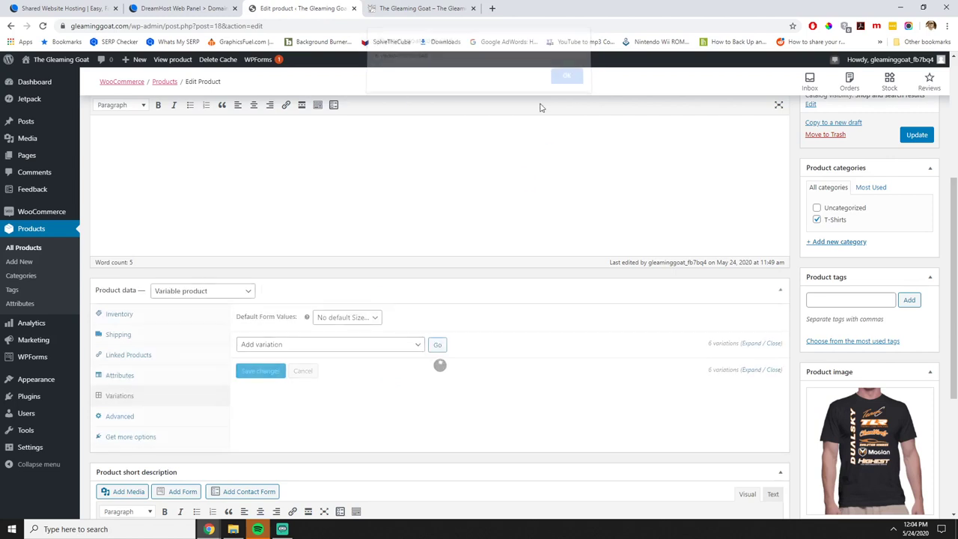
pyautogui.scroll(-2, 293, 419)
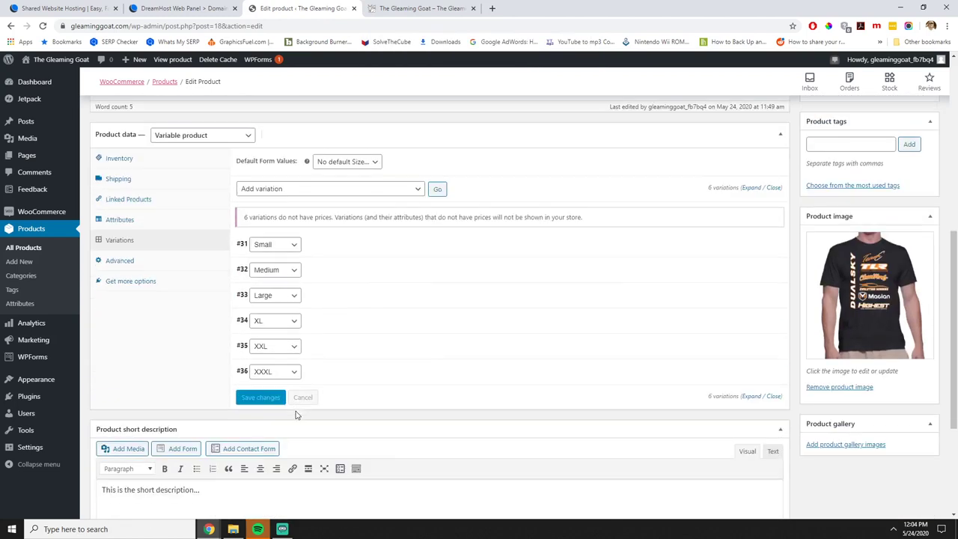
pyautogui.scroll(-1, 295, 415)
# Enter regular prices for the Small, Medium and Large variations, with Large at 19.99.
pyautogui.click(752, 200)
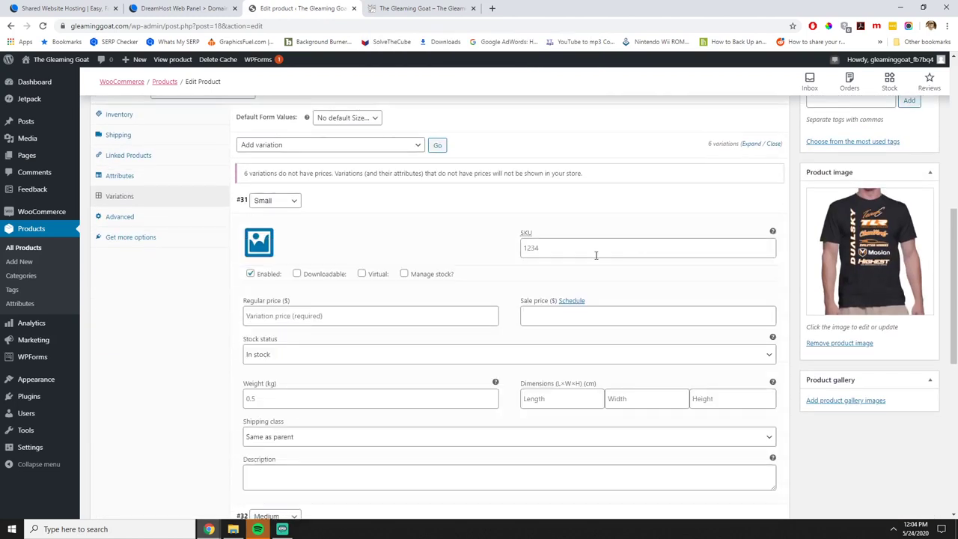
pyautogui.scroll(-2, 591, 269)
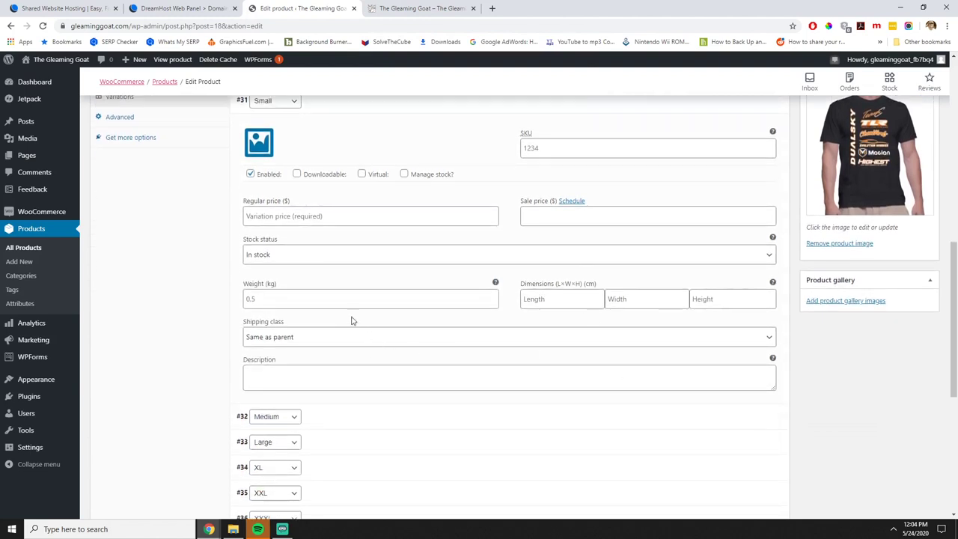
pyautogui.click(326, 217)
pyautogui.scroll(1, 397, 295)
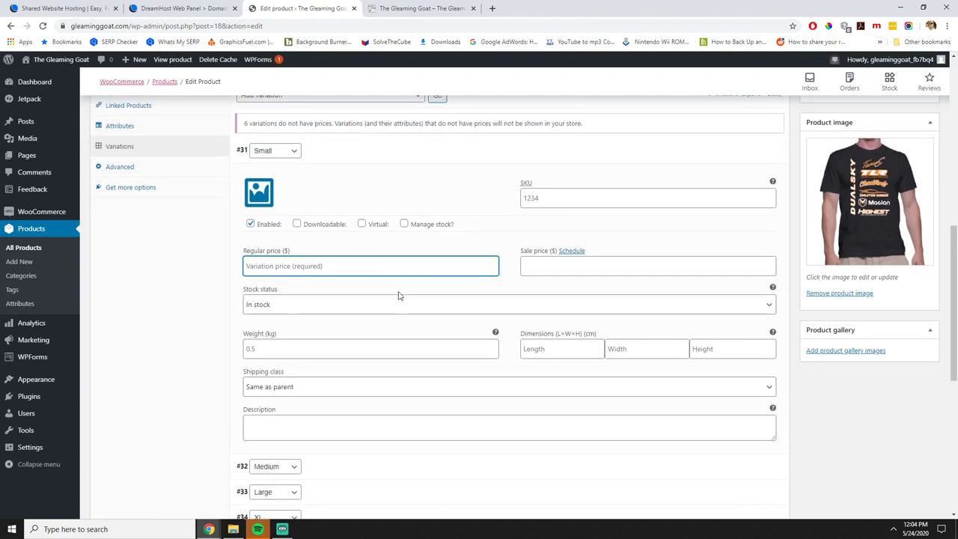
pyautogui.write('19.99')
pyautogui.scroll(-3, 417, 300)
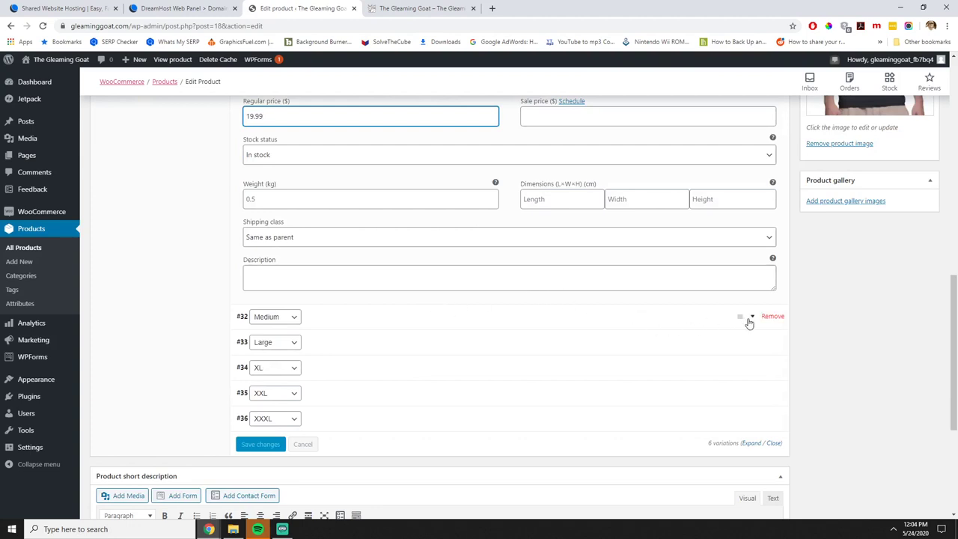
pyautogui.click(749, 323)
pyautogui.click(304, 431)
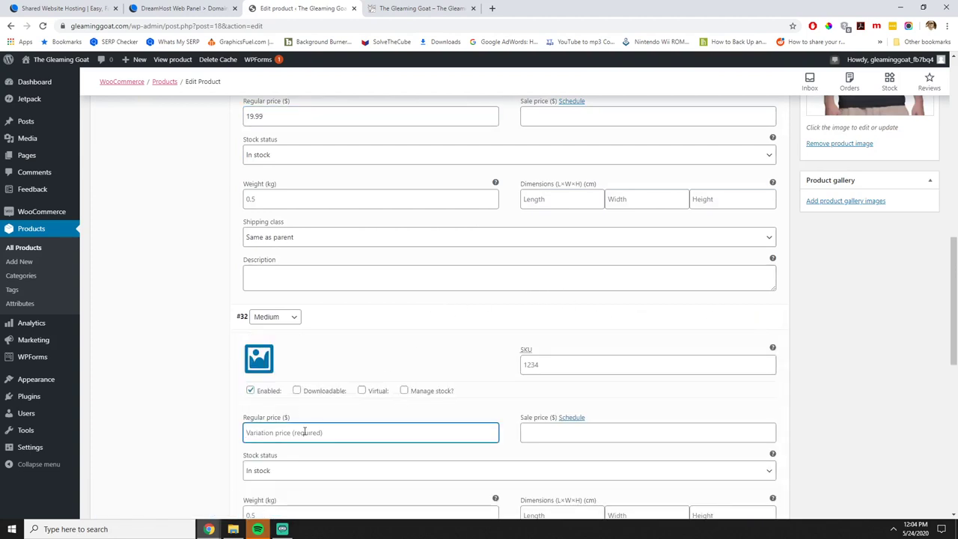
pyautogui.write('19.99')
pyautogui.scroll(-3, 391, 404)
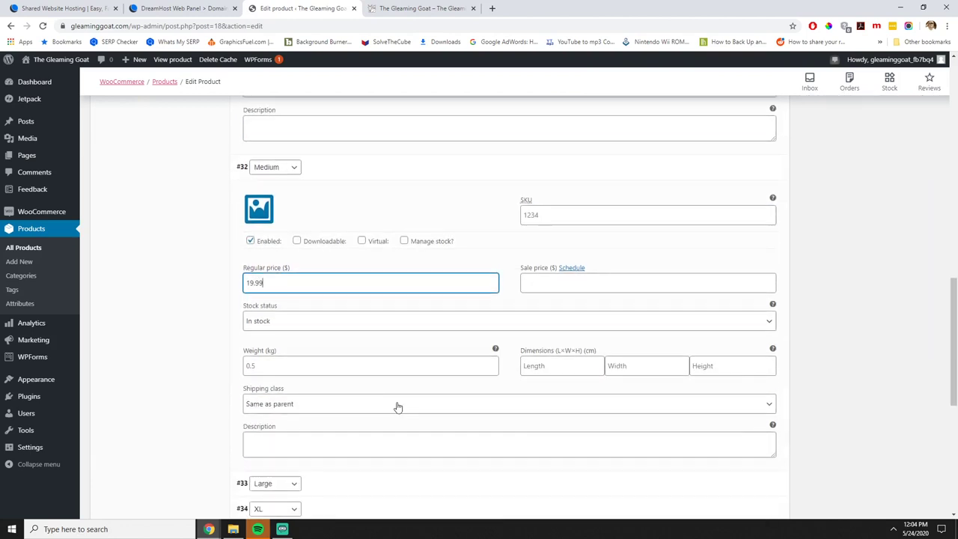
pyautogui.click(383, 393)
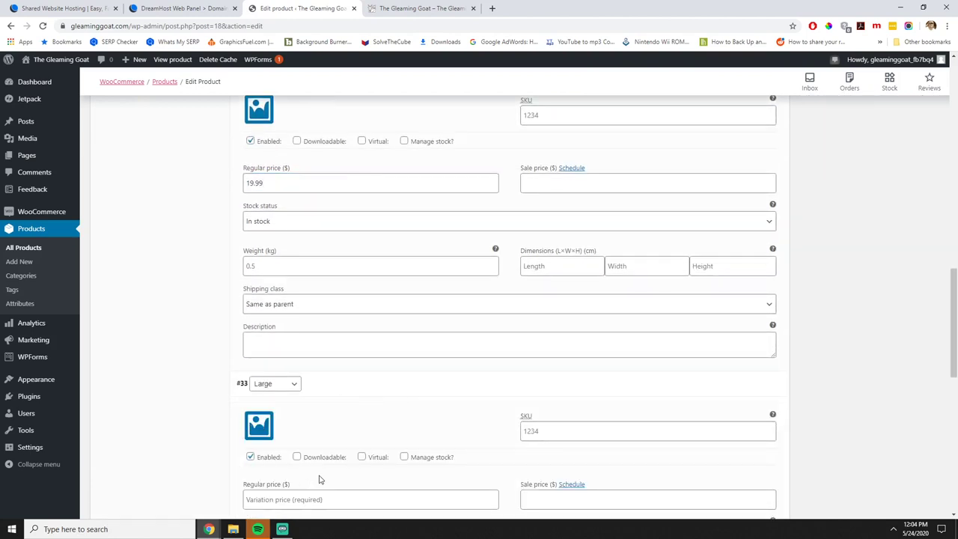
pyautogui.scroll(-2, 318, 449)
pyautogui.click(292, 347)
pyautogui.write('19')
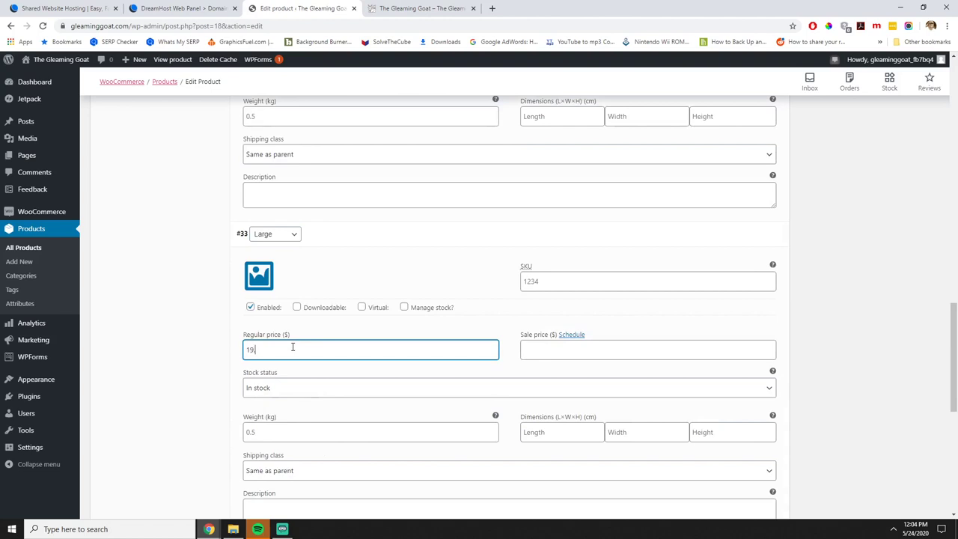
pyautogui.write('.99')
# Price the XL, XXL and XXXL variations at 19.99, 20.99 and 21.99.
pyautogui.scroll(-3, 325, 341)
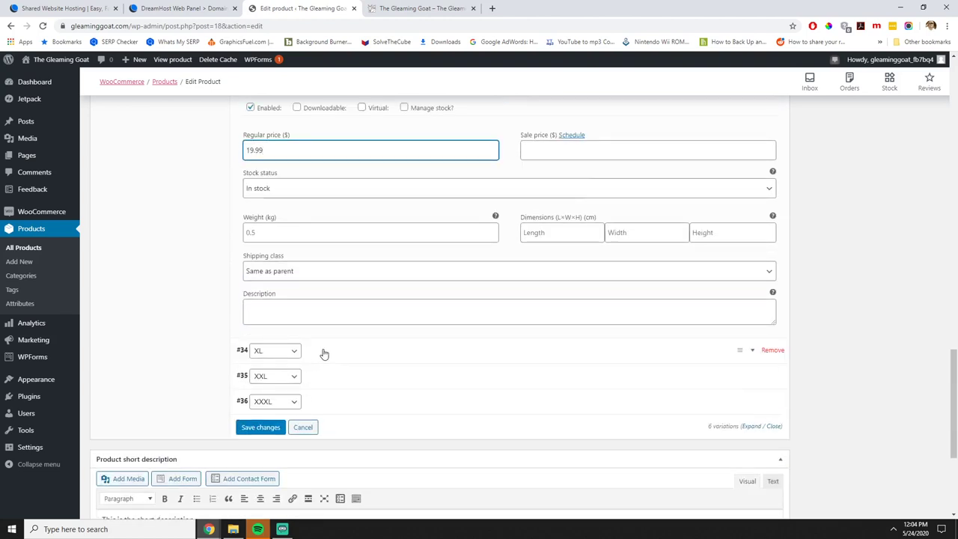
pyautogui.click(320, 352)
pyautogui.click(276, 463)
pyautogui.write('19.99')
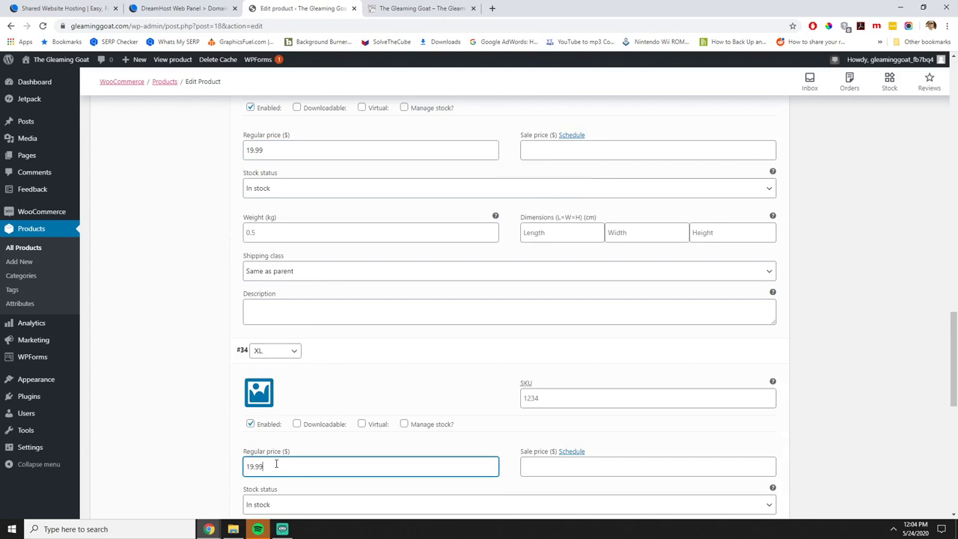
pyautogui.scroll(-3, 278, 465)
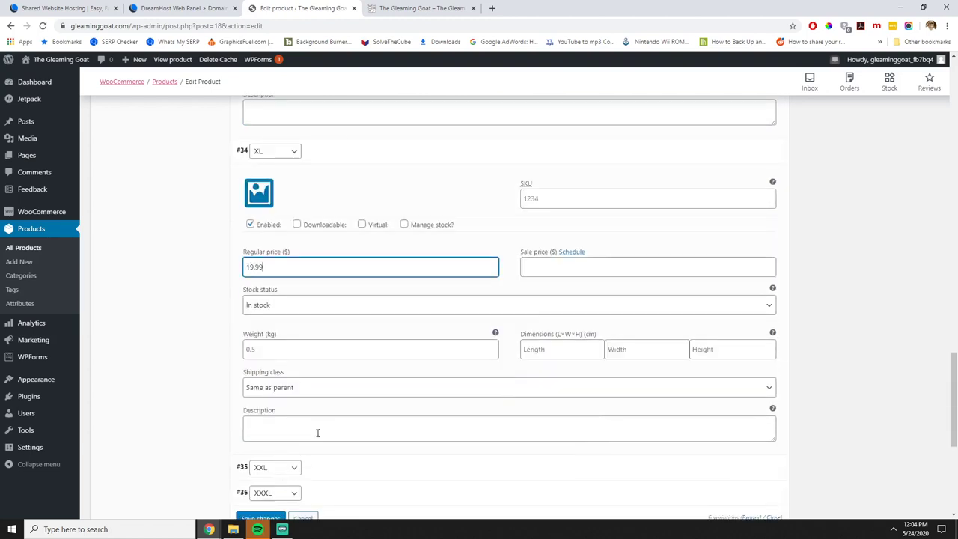
pyautogui.scroll(-2, 321, 419)
pyautogui.click(345, 316)
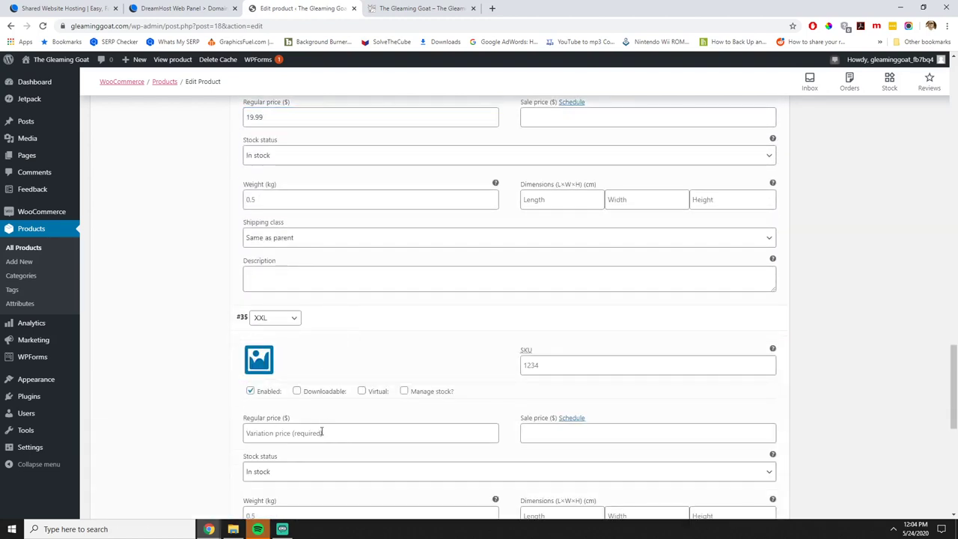
pyautogui.click(327, 433)
pyautogui.write('20.99')
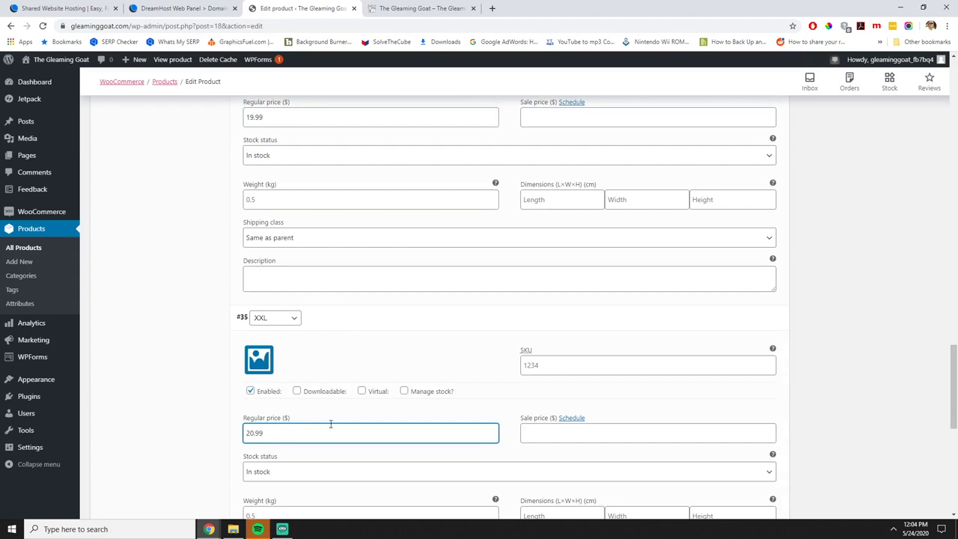
pyautogui.scroll(-3, 330, 424)
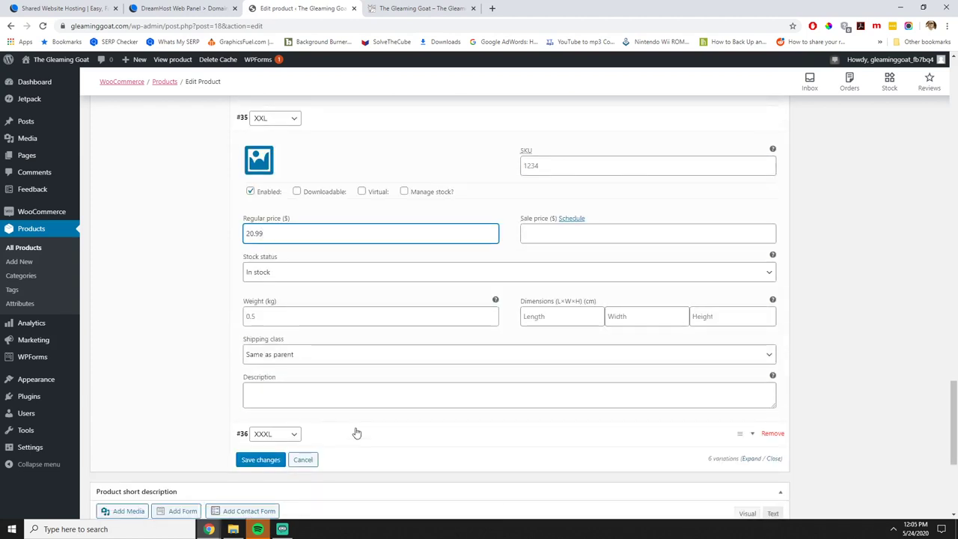
pyautogui.click(329, 434)
pyautogui.scroll(-2, 321, 449)
pyautogui.scroll(-1, 309, 466)
pyautogui.click(298, 349)
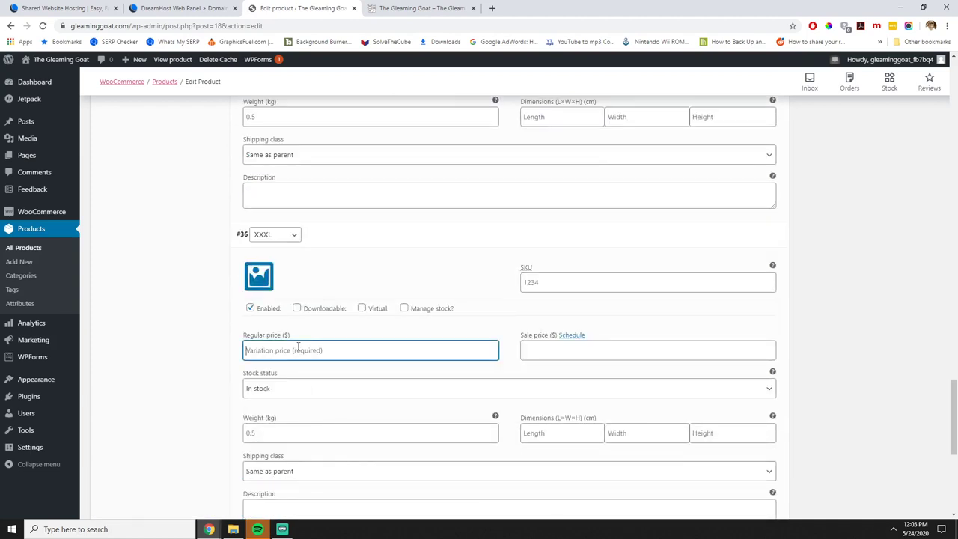
pyautogui.write('21.99')
pyautogui.click(147, 315)
# Bring up the live Gleaming Goat store in its browser tab.
pyautogui.scroll(-2, 318, 289)
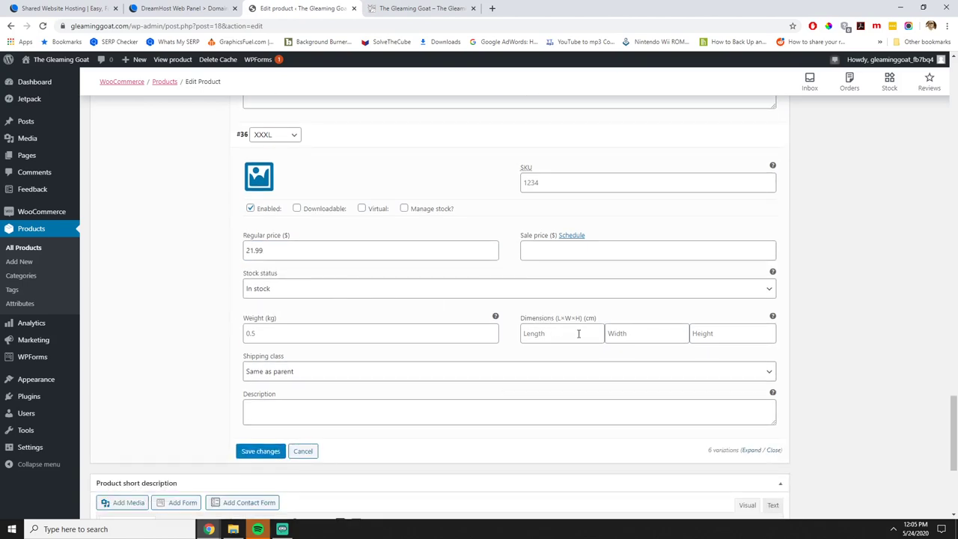
pyautogui.scroll(20, 703, 352)
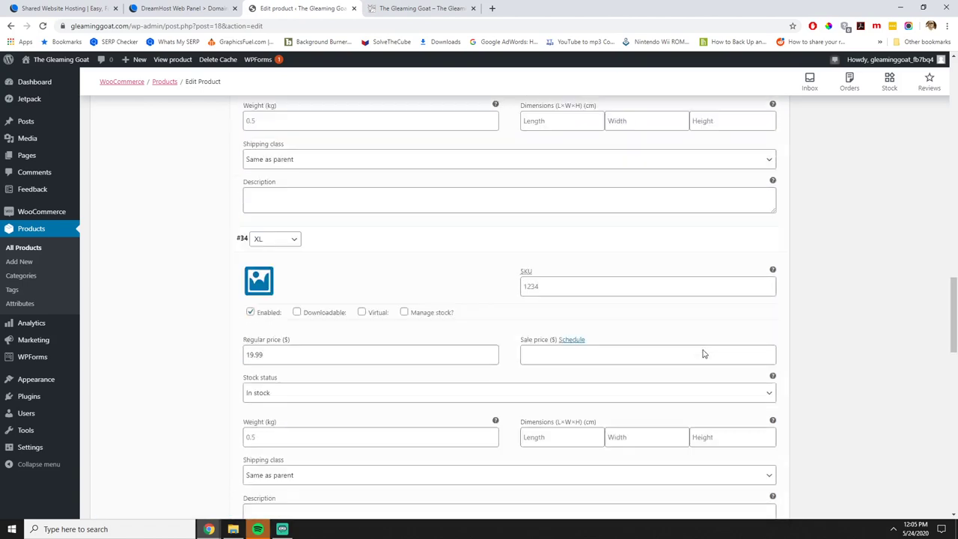
pyautogui.scroll(5, 753, 346)
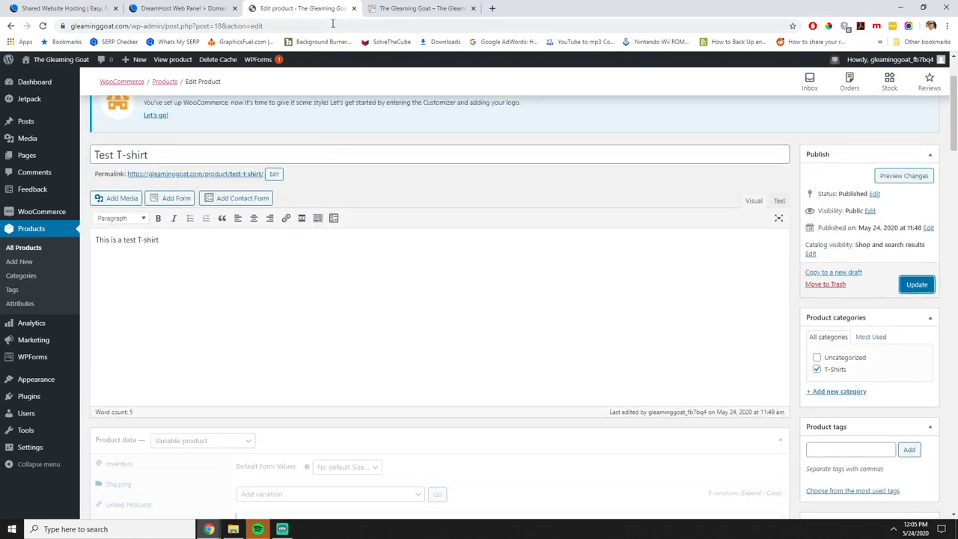
pyautogui.click(412, 8)
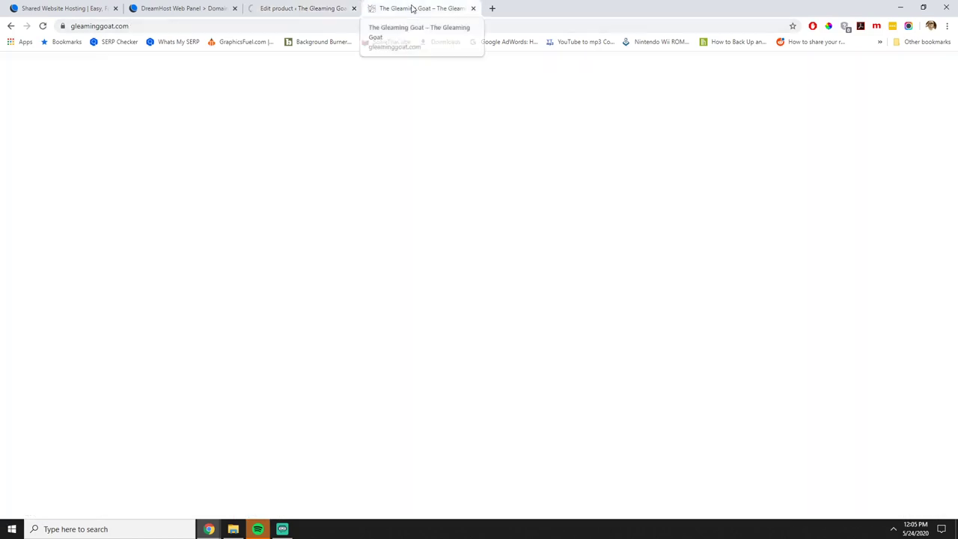
# On the Test T-shirt page, try several sizes and settle on Large.
pyautogui.click(273, 374)
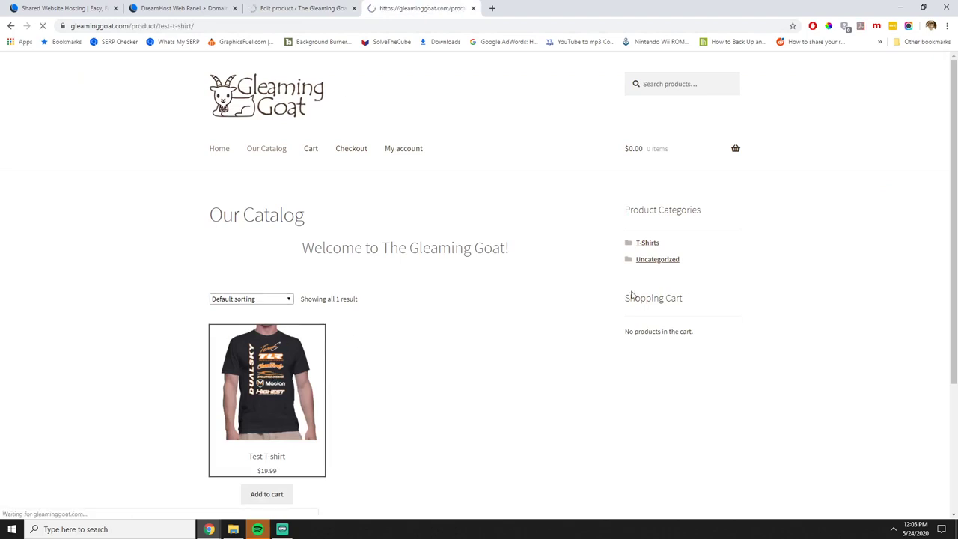
pyautogui.scroll(-2, 433, 239)
pyautogui.click(428, 207)
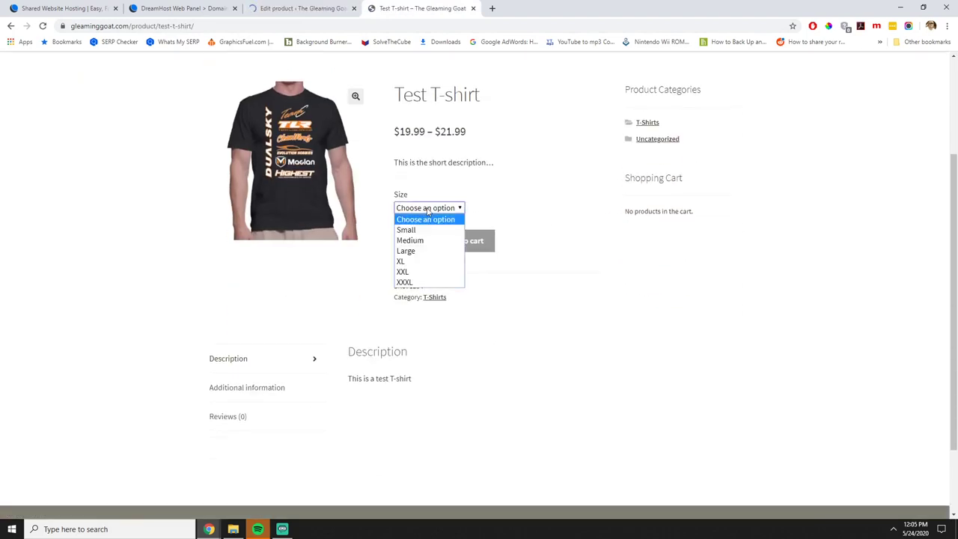
pyautogui.click(416, 276)
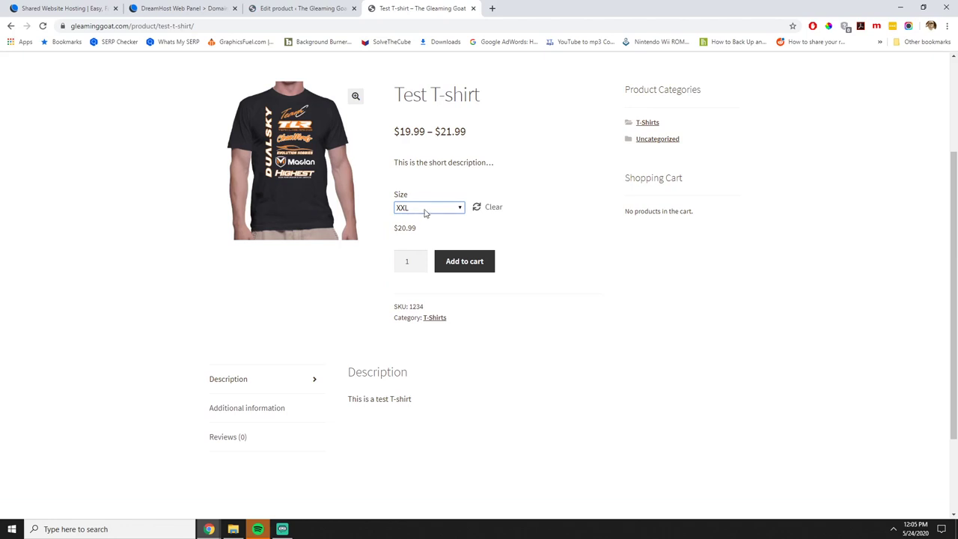
pyautogui.click(424, 211)
pyautogui.click(417, 282)
pyautogui.click(418, 211)
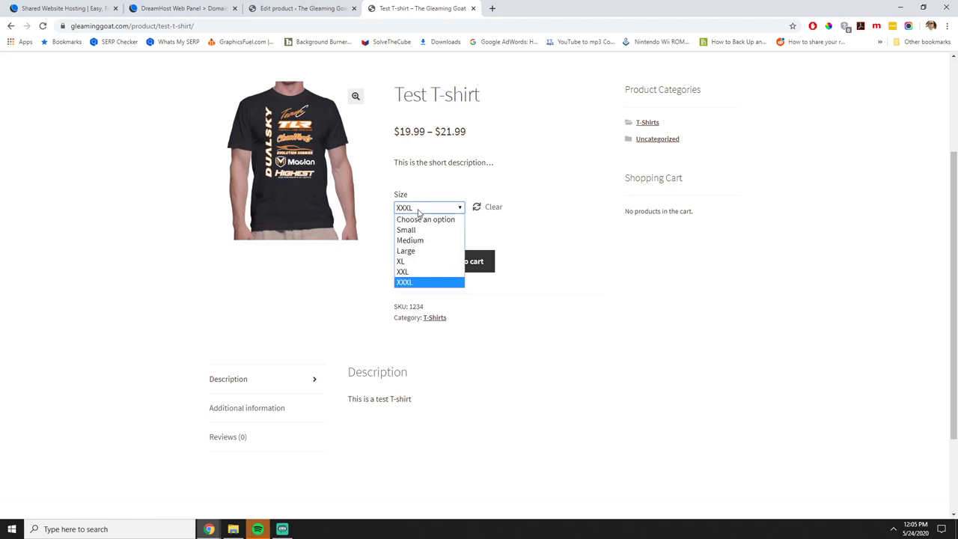
pyautogui.click(411, 252)
pyautogui.click(429, 208)
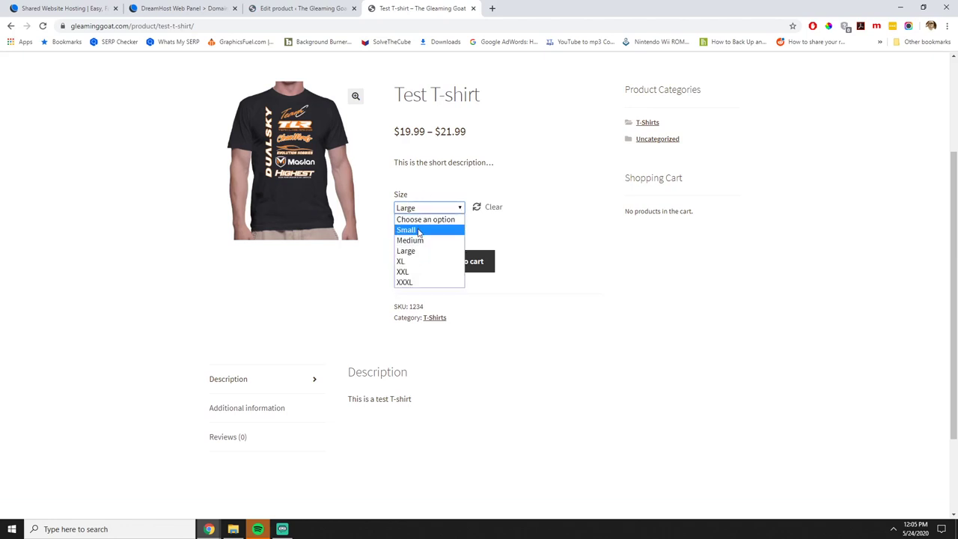
pyautogui.click(418, 229)
pyautogui.click(419, 210)
pyautogui.click(411, 252)
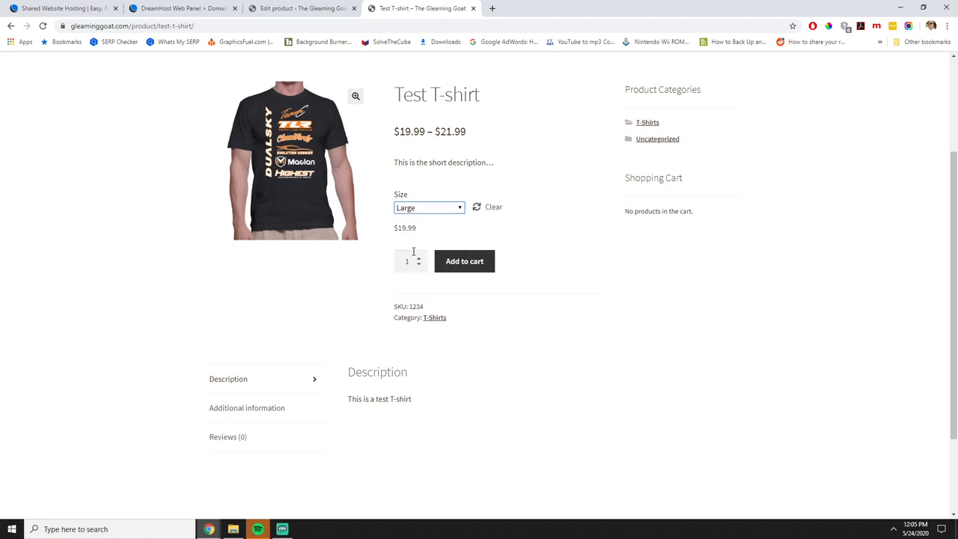
# Add the Large T-shirt to the cart and view the cart totalling $25.98.
pyautogui.click(458, 259)
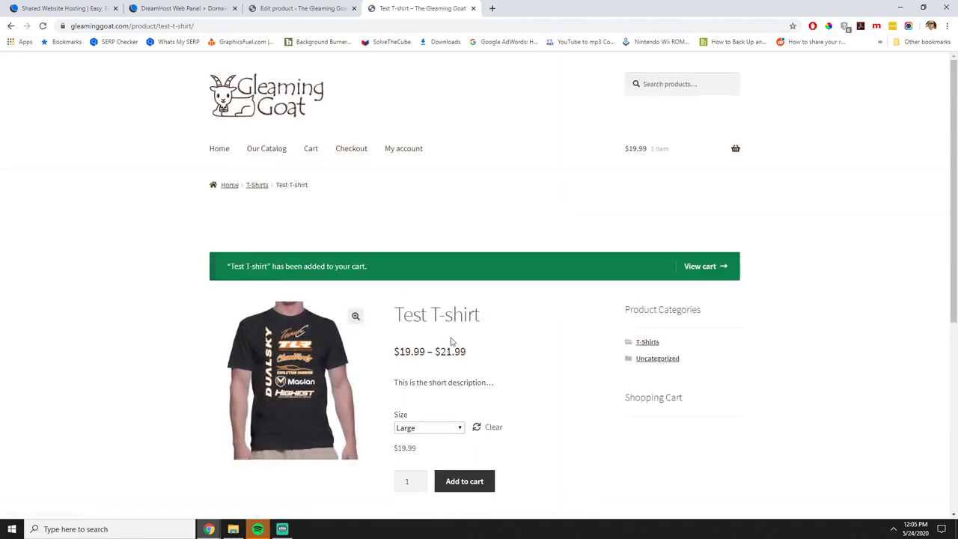
pyautogui.scroll(-1, 479, 342)
pyautogui.click(699, 166)
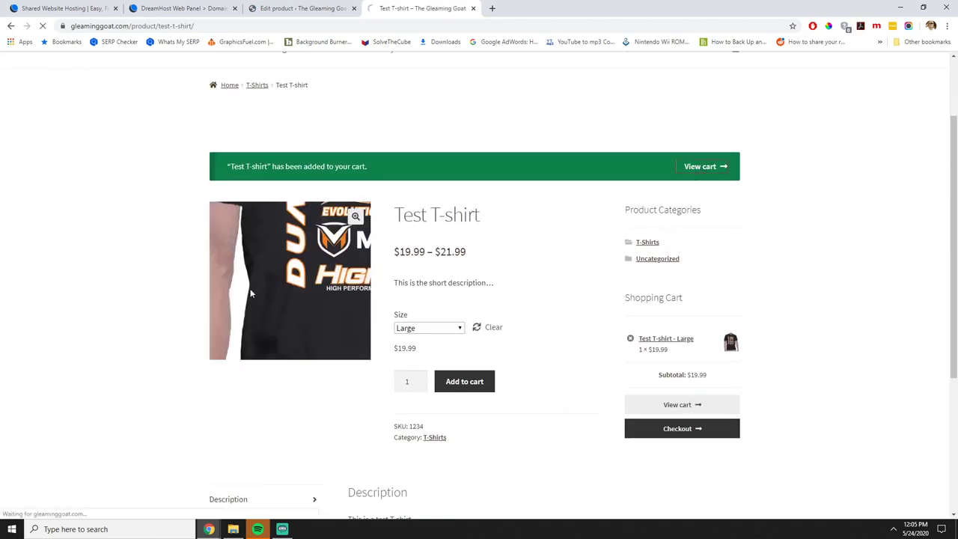
pyautogui.scroll(-1, 509, 354)
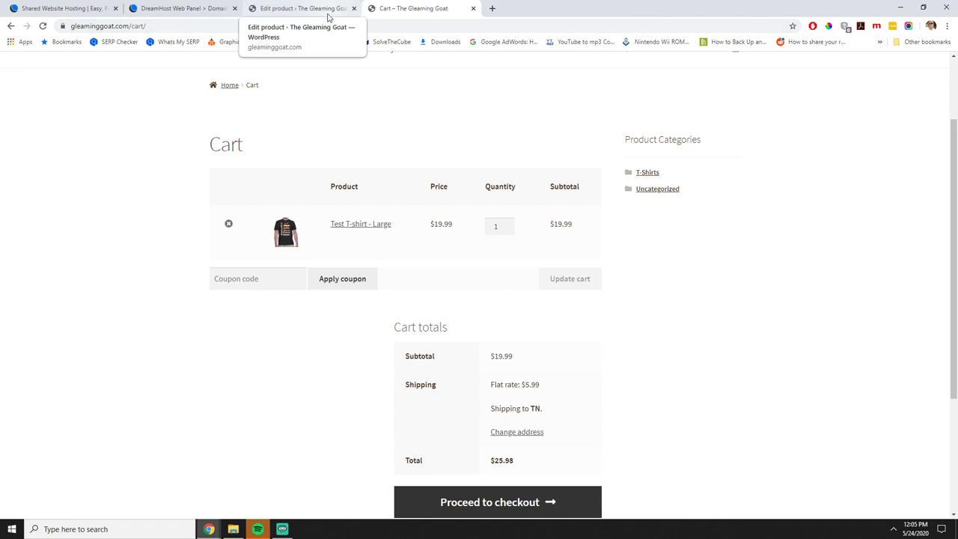
# Return to the admin tab and go to Plugins > Add New.
pyautogui.click(328, 15)
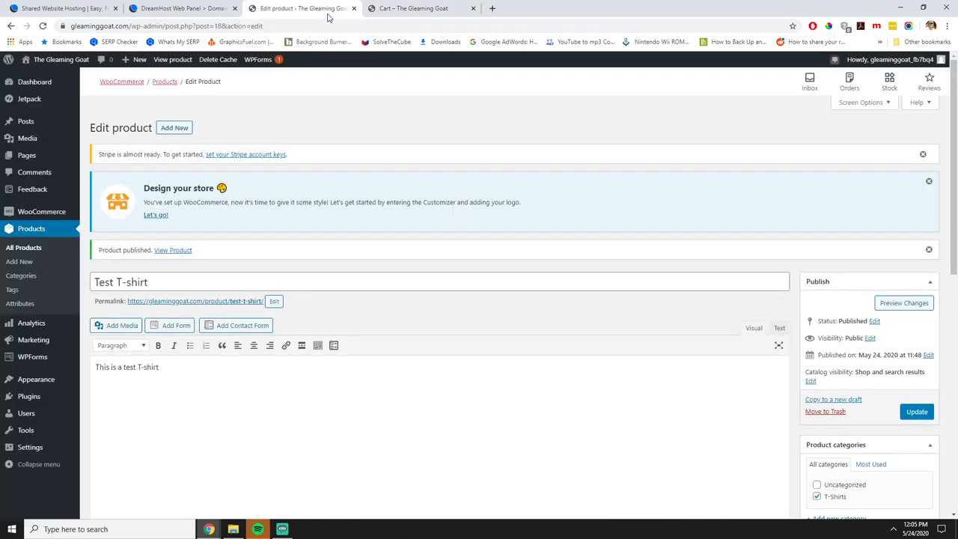
pyautogui.click(40, 403)
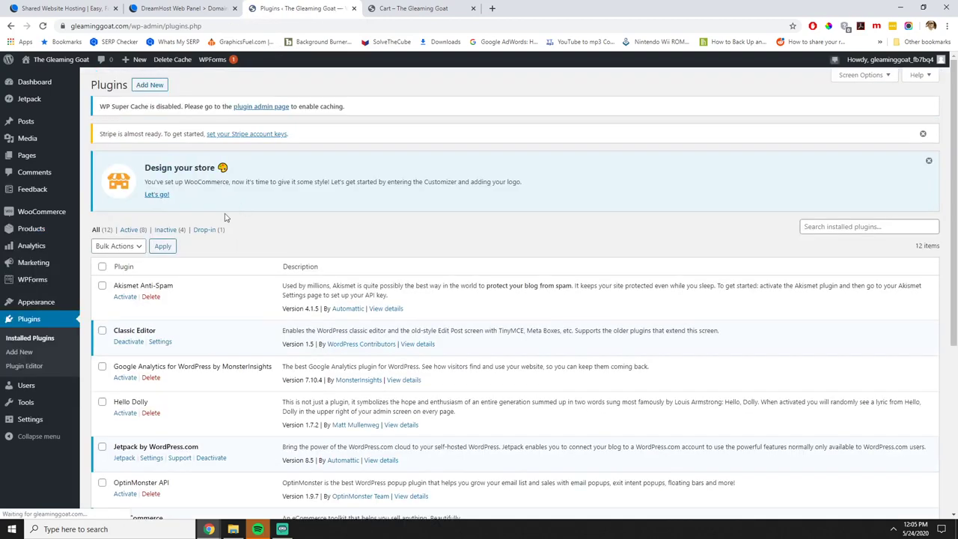
pyautogui.click(149, 84)
pyautogui.scroll(-2, 524, 319)
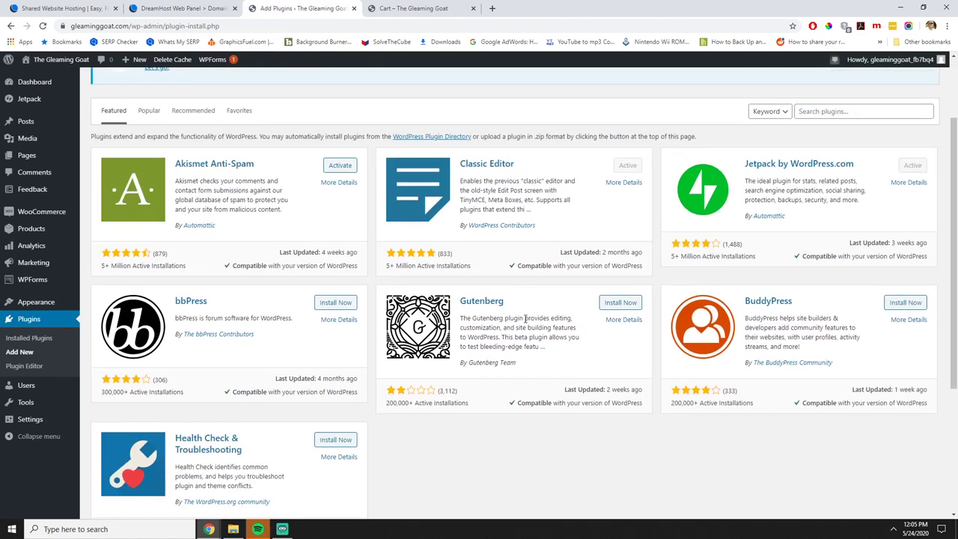
# Search the plugin directory for 'product options'.
pyautogui.click(856, 112)
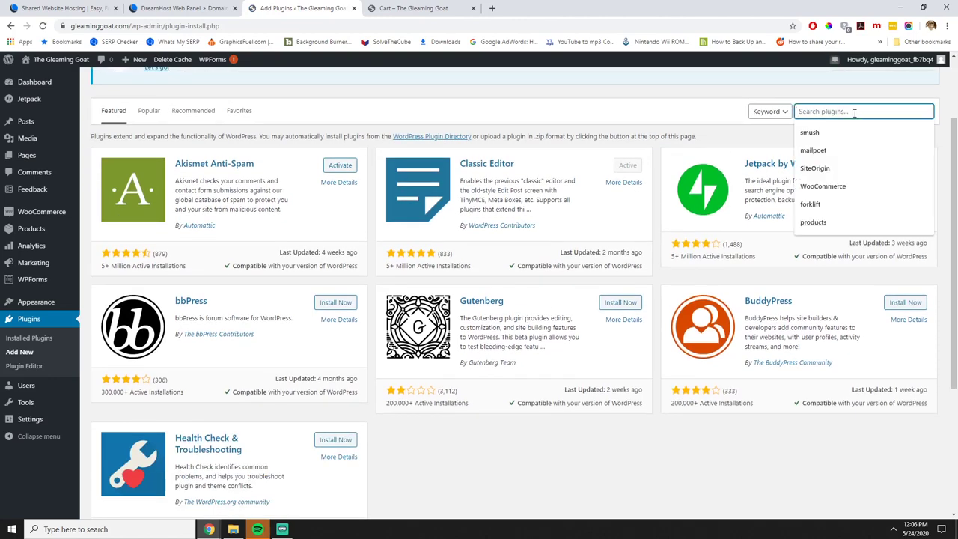
pyautogui.write('p')
pyautogui.press('BackSpace')
pyautogui.write('pro')
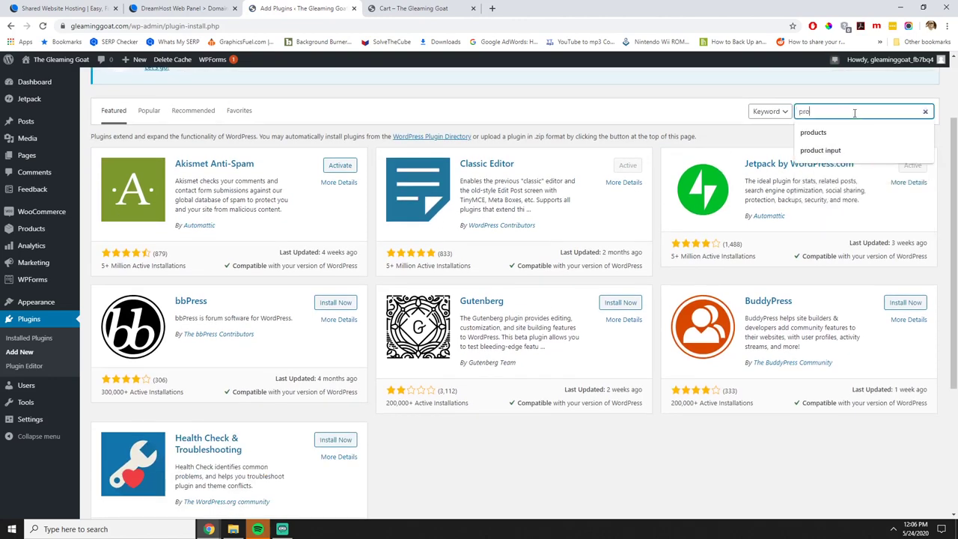
pyautogui.write('ductio')
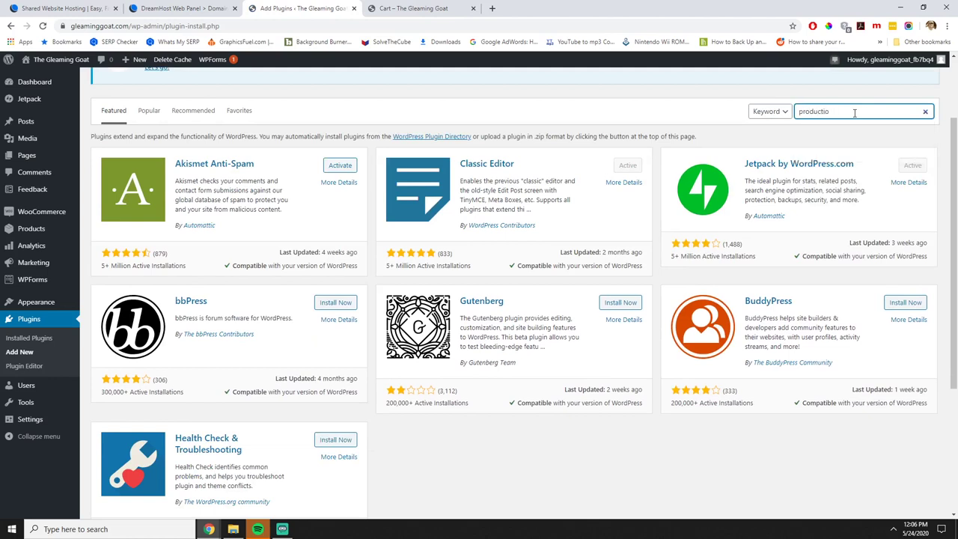
pyautogui.press('BackSpace')
pyautogui.press('BackSpace')
pyautogui.write('options')
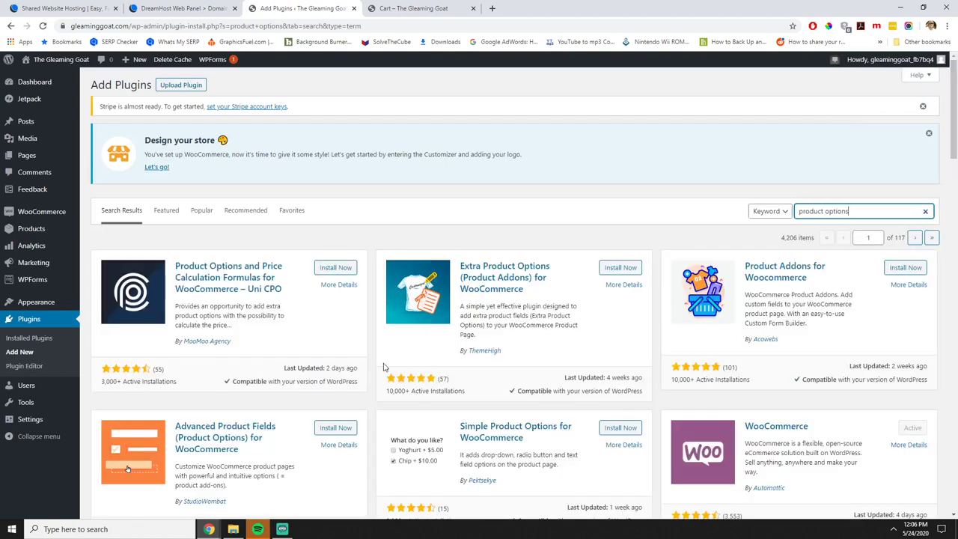
pyautogui.click(514, 279)
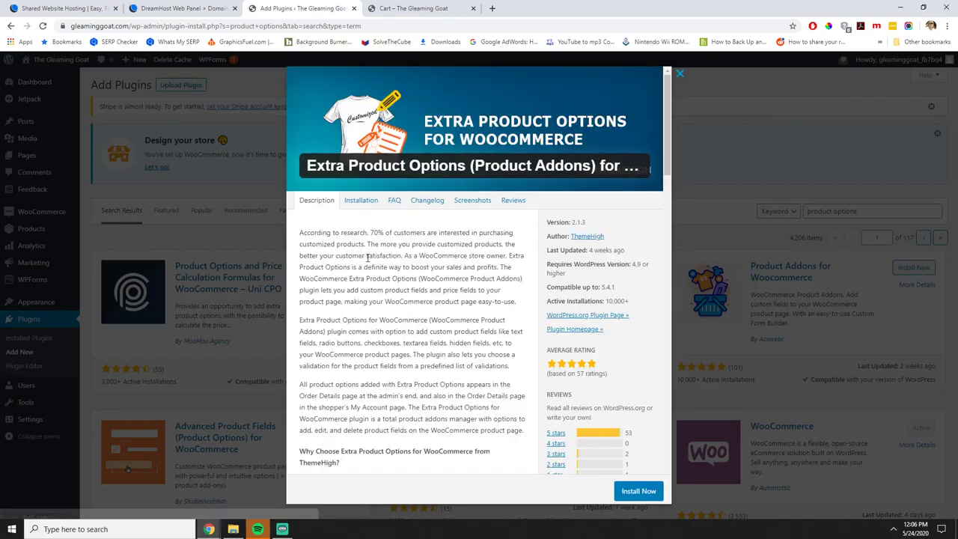
pyautogui.click(362, 200)
pyautogui.click(426, 201)
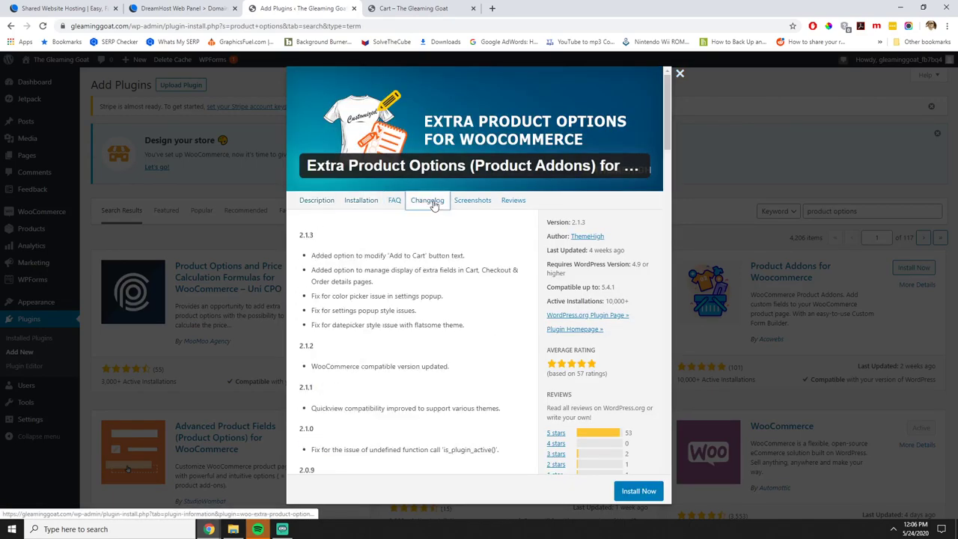
pyautogui.click(472, 200)
pyautogui.click(380, 279)
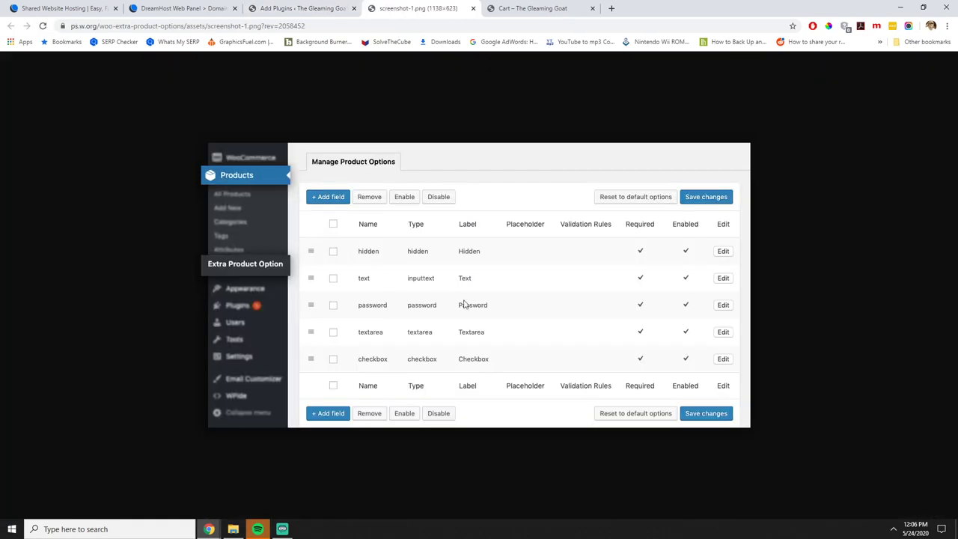
pyautogui.click(473, 8)
pyautogui.click(423, 402)
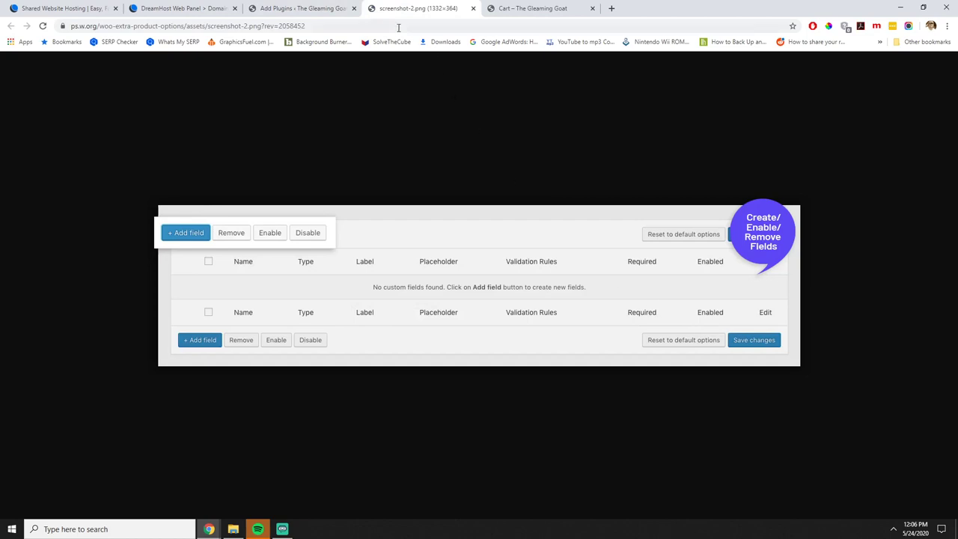
pyautogui.click(472, 8)
pyautogui.scroll(-5, 615, 321)
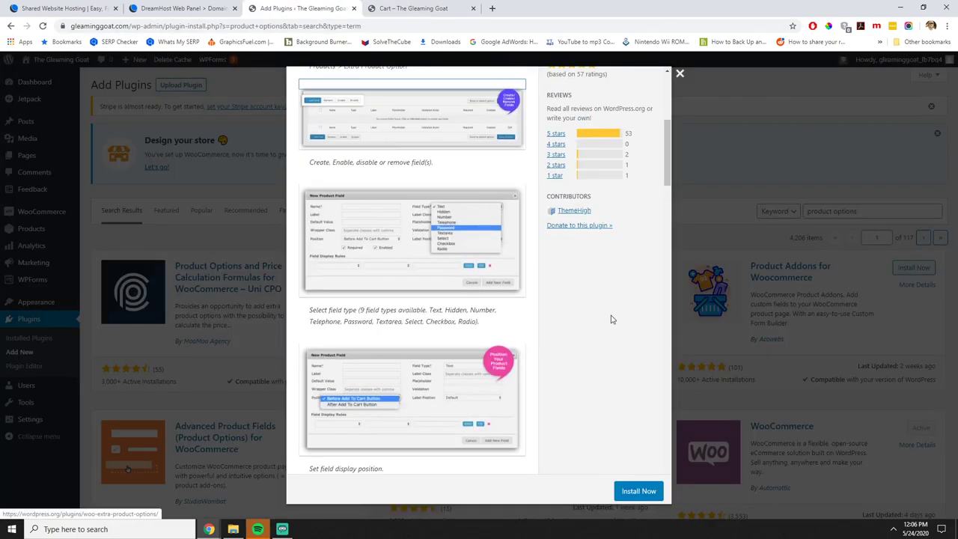
pyautogui.scroll(-3, 483, 350)
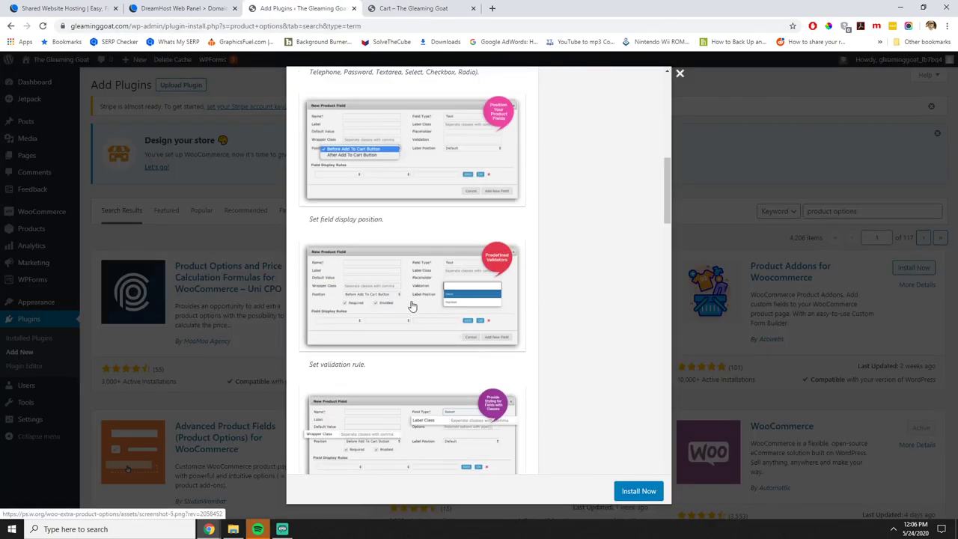
pyautogui.scroll(-5, 408, 292)
pyautogui.scroll(2, 419, 295)
pyautogui.scroll(-15, 419, 295)
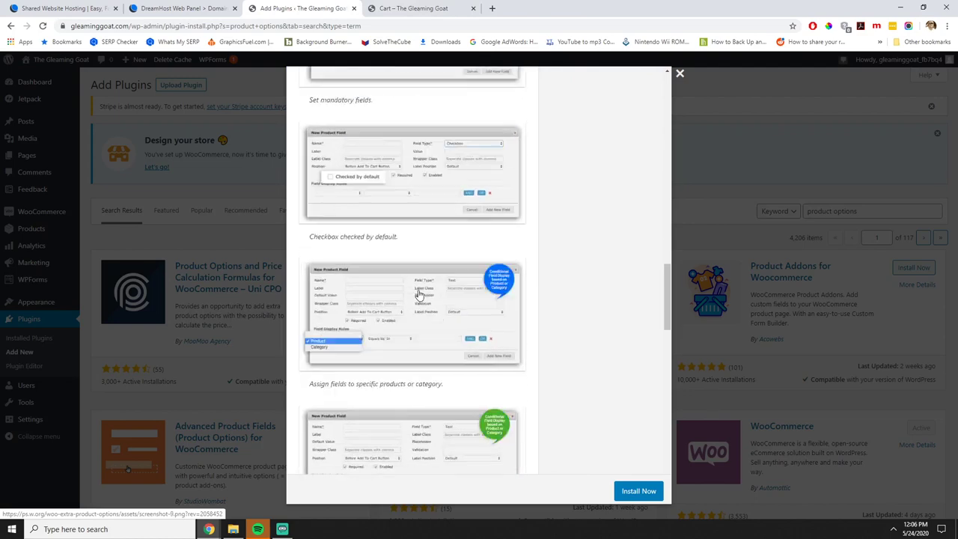
pyautogui.click(412, 342)
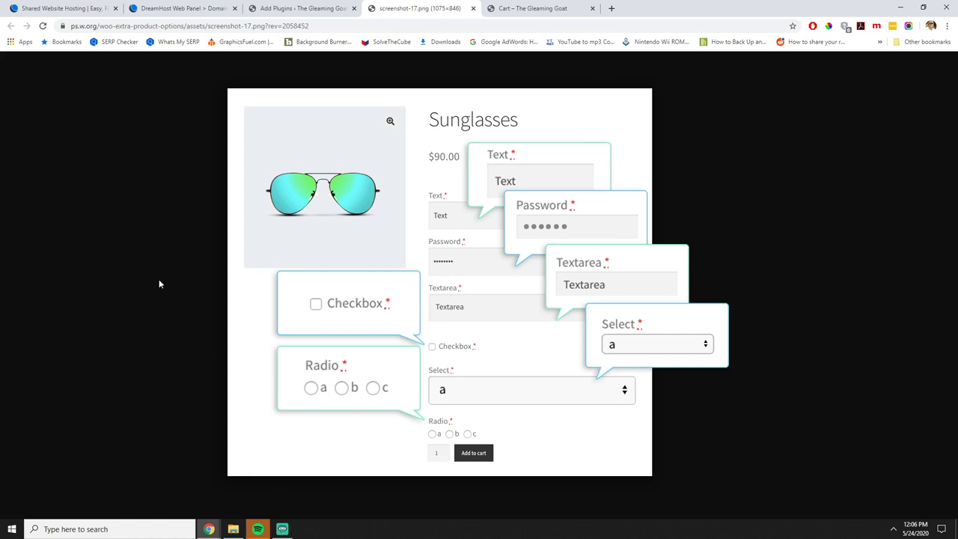
pyautogui.click(472, 10)
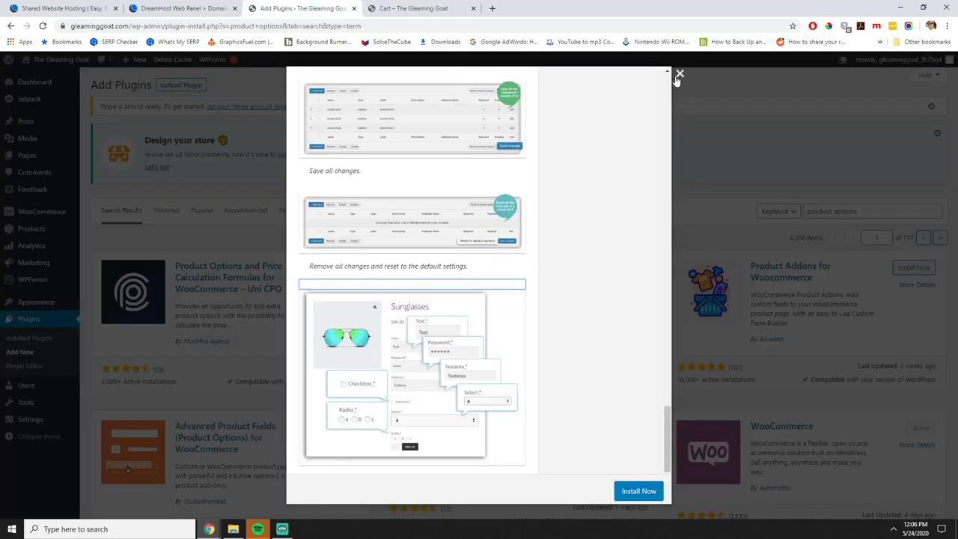
pyautogui.click(677, 74)
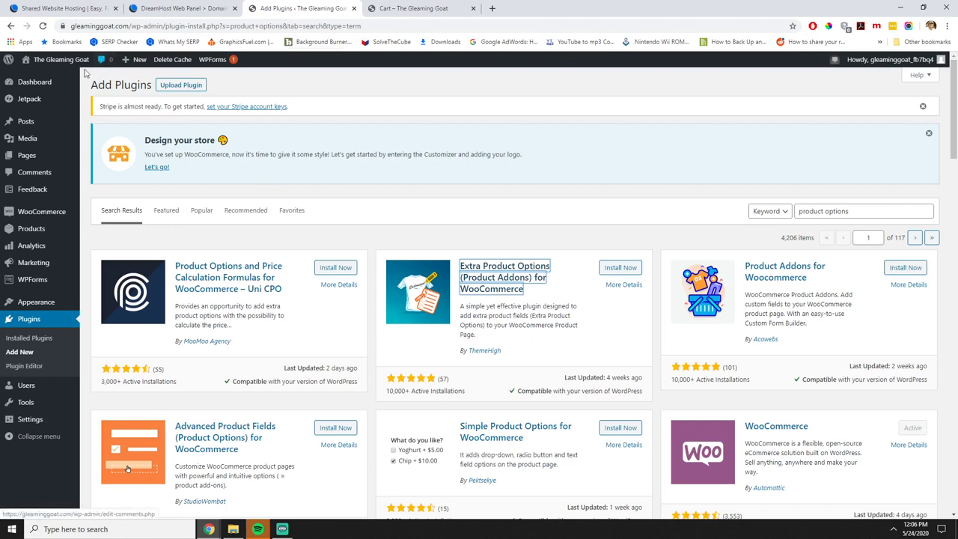
# Move between the storefront tabs, ending on the Cart page tab.
pyautogui.click(61, 61)
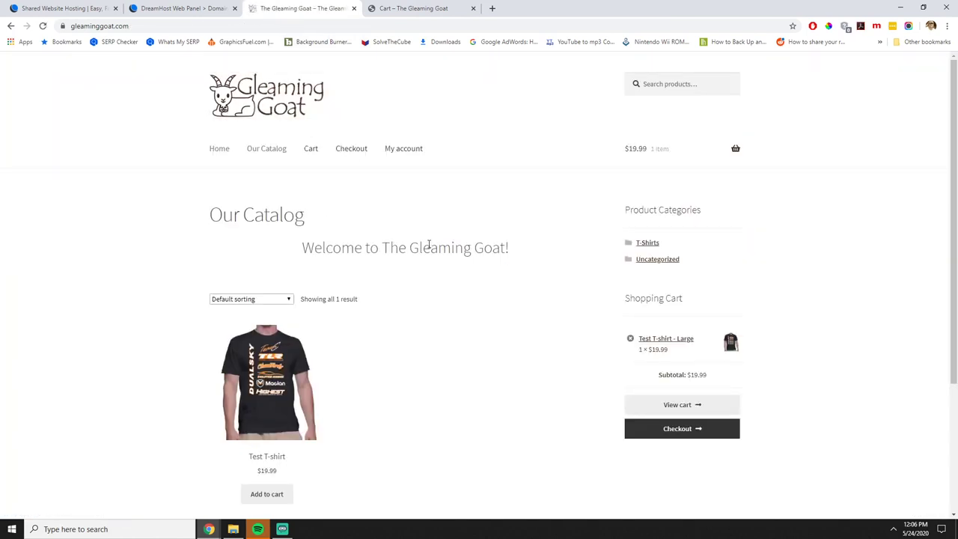
pyautogui.click(412, 8)
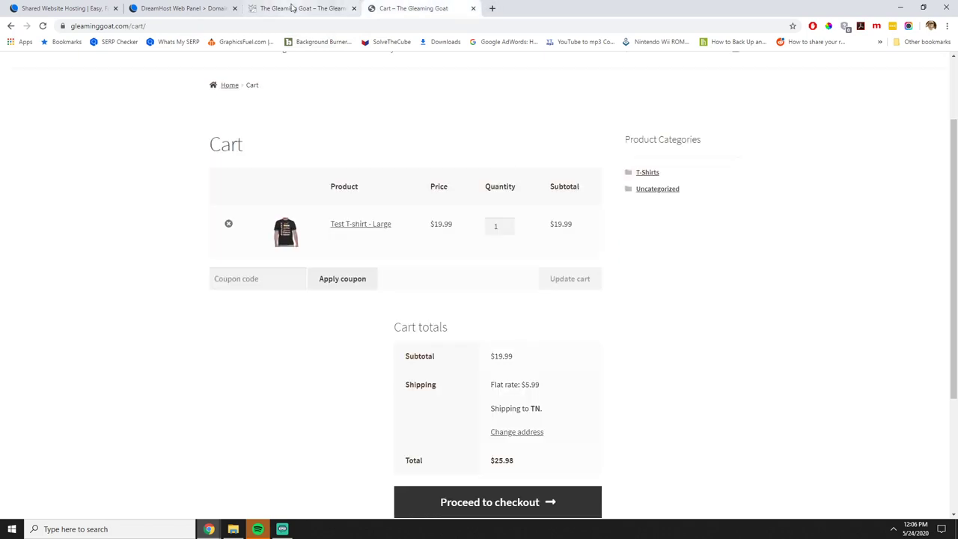
pyautogui.click(293, 8)
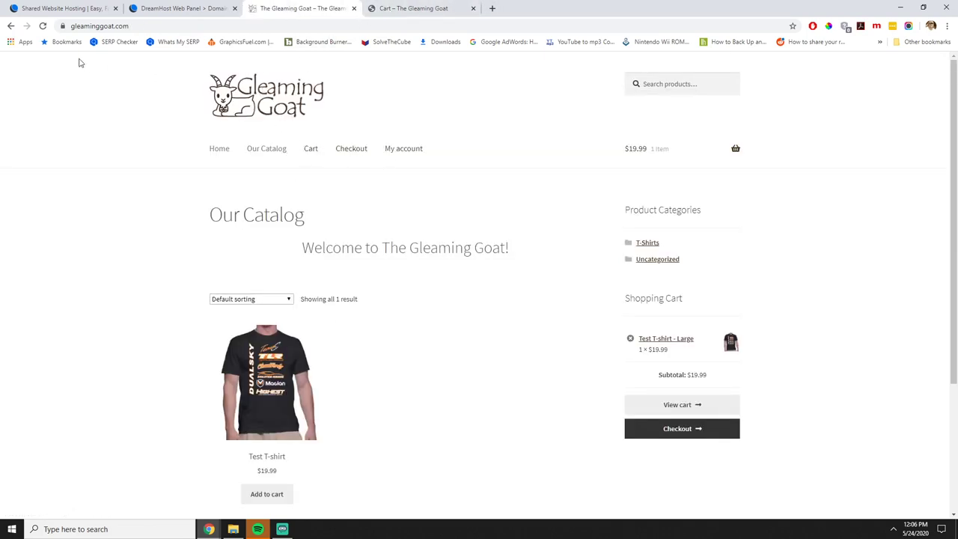
pyautogui.click(11, 25)
pyautogui.click(395, 8)
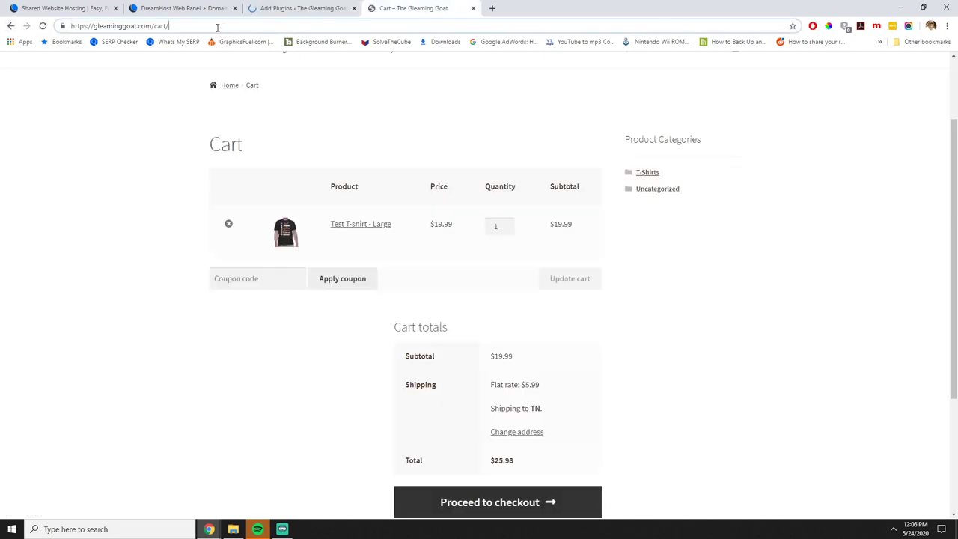
# Replace 'cart/' with 'wp-admin' in the address to load the WordPress admin.
pyautogui.moveTo(169, 26); pyautogui.dragTo(152, 26)
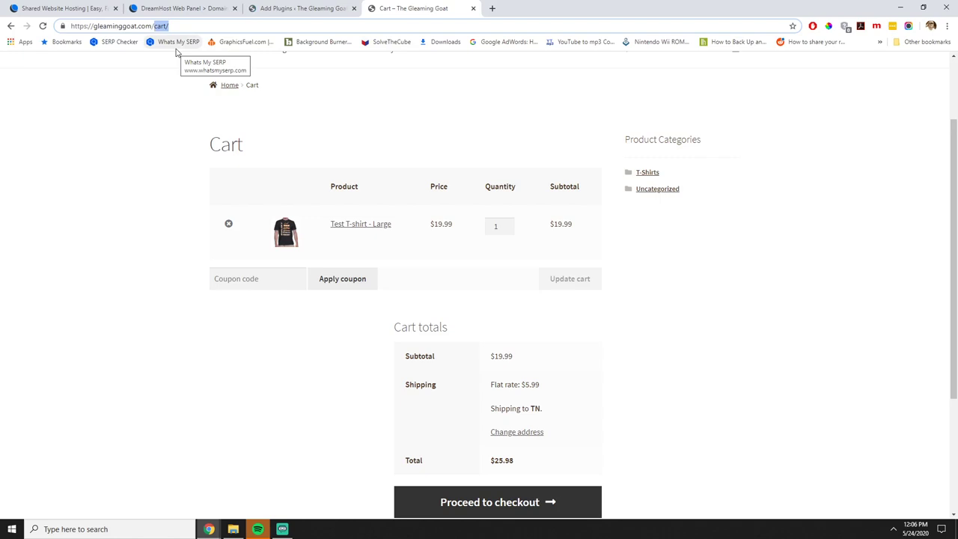
pyautogui.write('wp-adm')
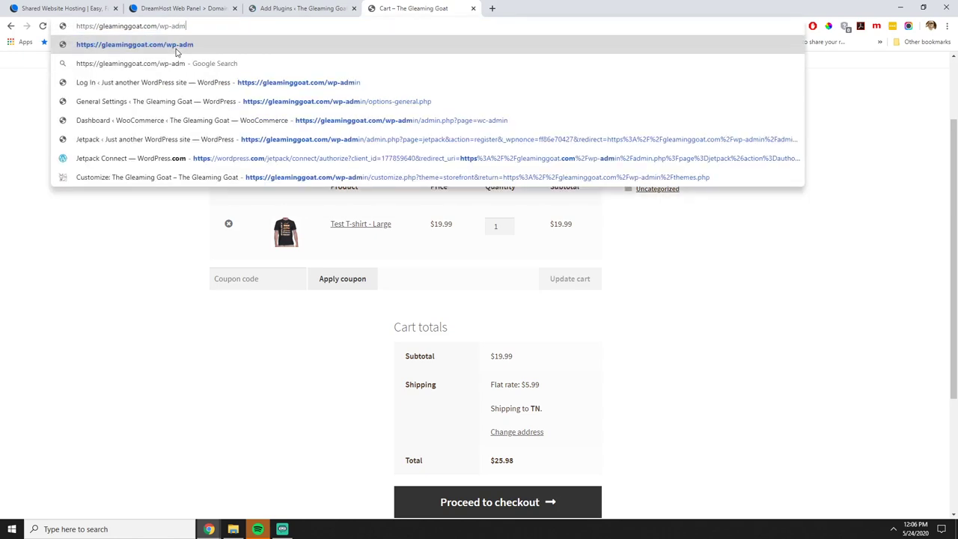
pyautogui.write('in')
pyautogui.press('Return')
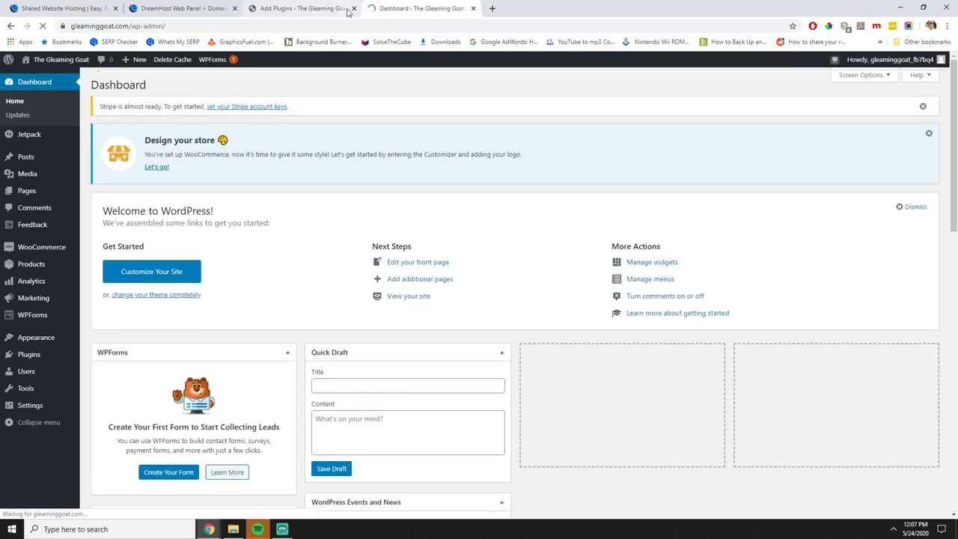
# Close the leftover Add Plugins tab and list all pages under Pages > All Pages.
pyautogui.click(354, 8)
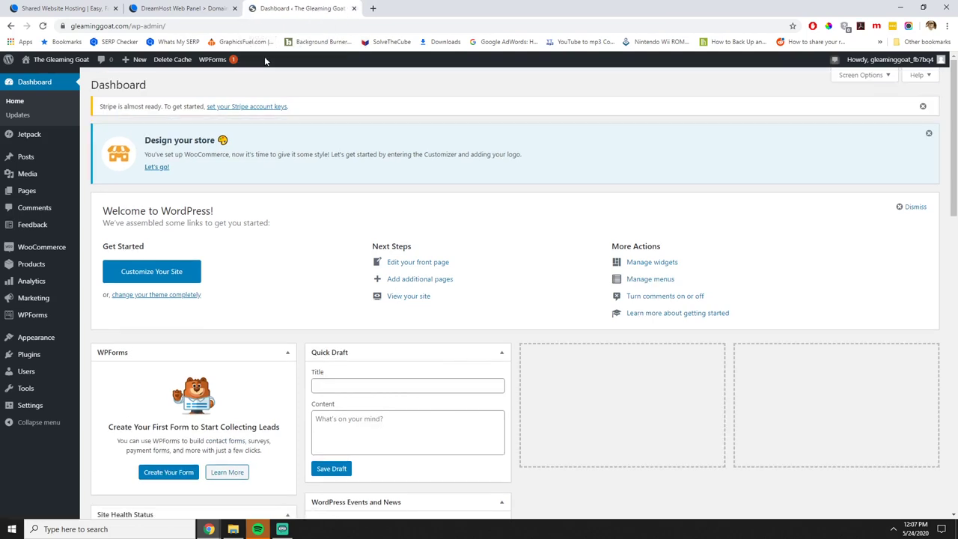
pyautogui.moveTo(26, 196)
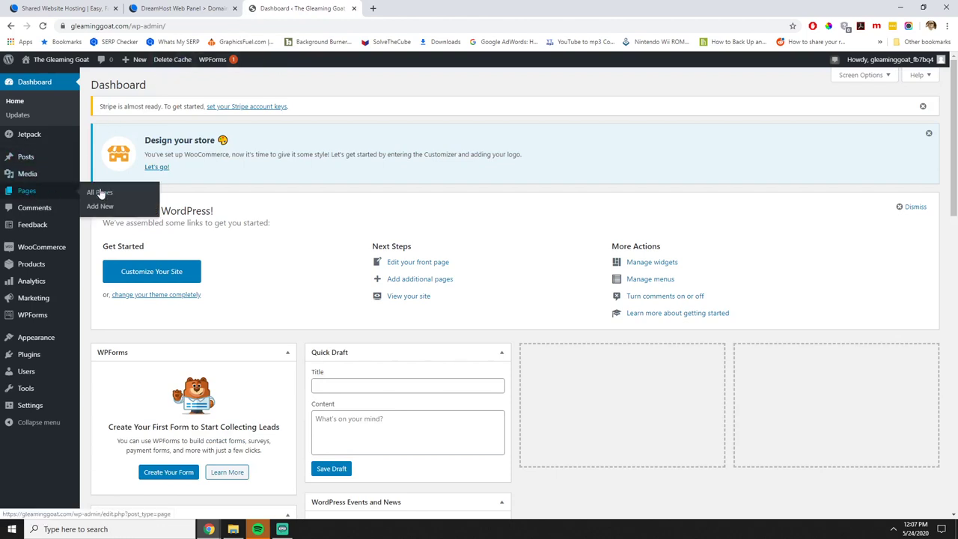
pyautogui.click(99, 192)
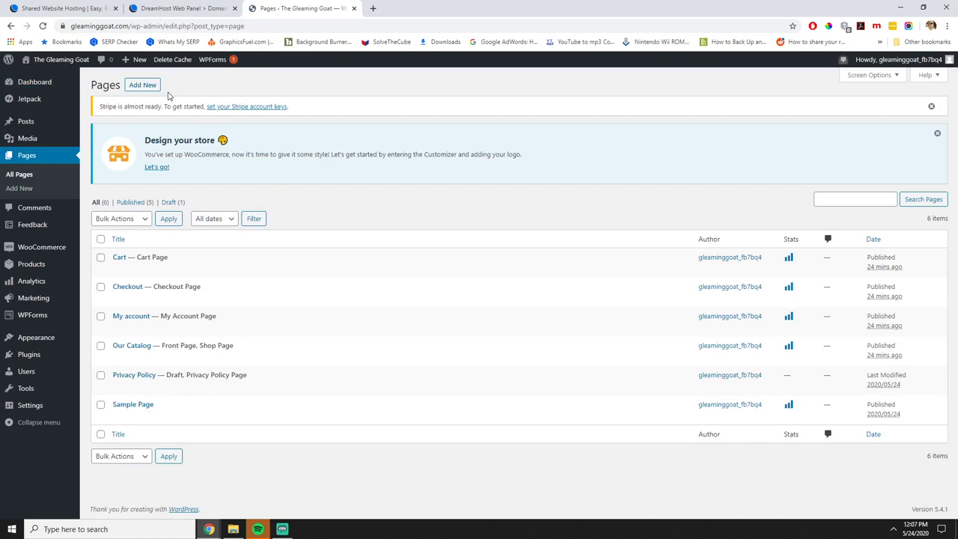
# Create and publish a new page titled 'Contact Us'.
pyautogui.click(140, 86)
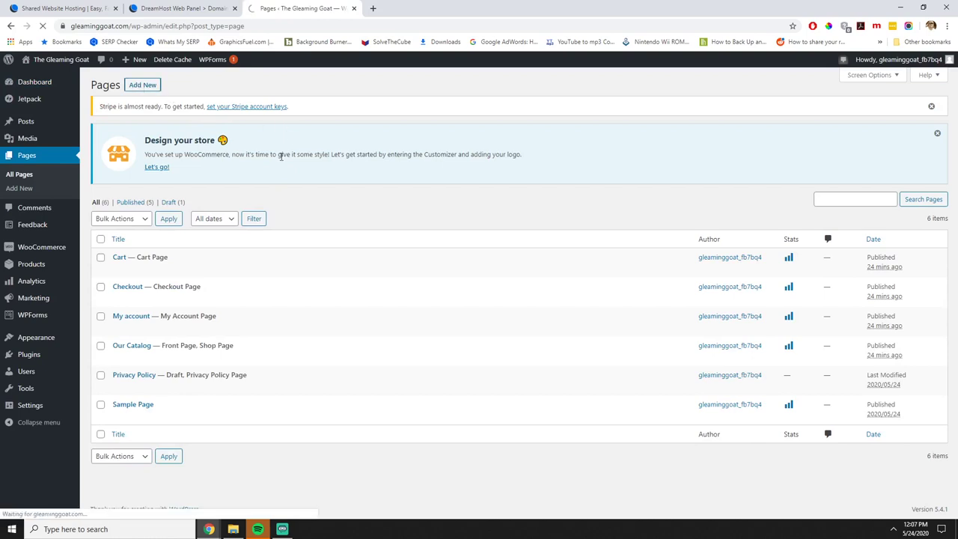
pyautogui.write('Contact Us')
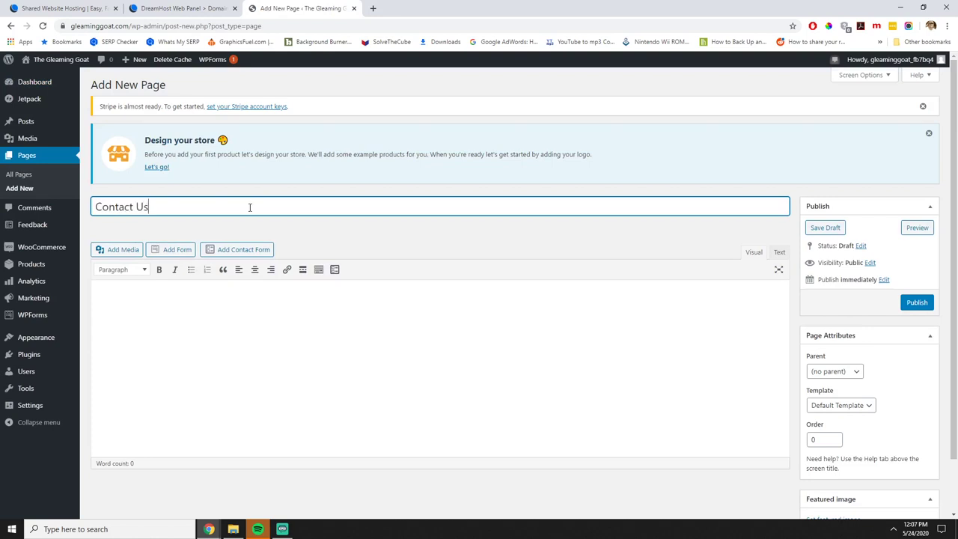
pyautogui.click(326, 337)
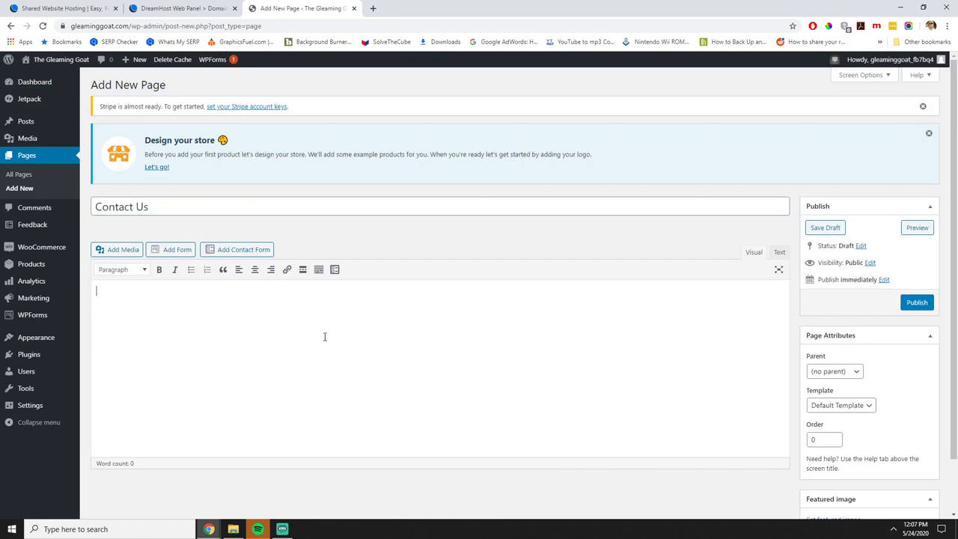
pyautogui.click(913, 303)
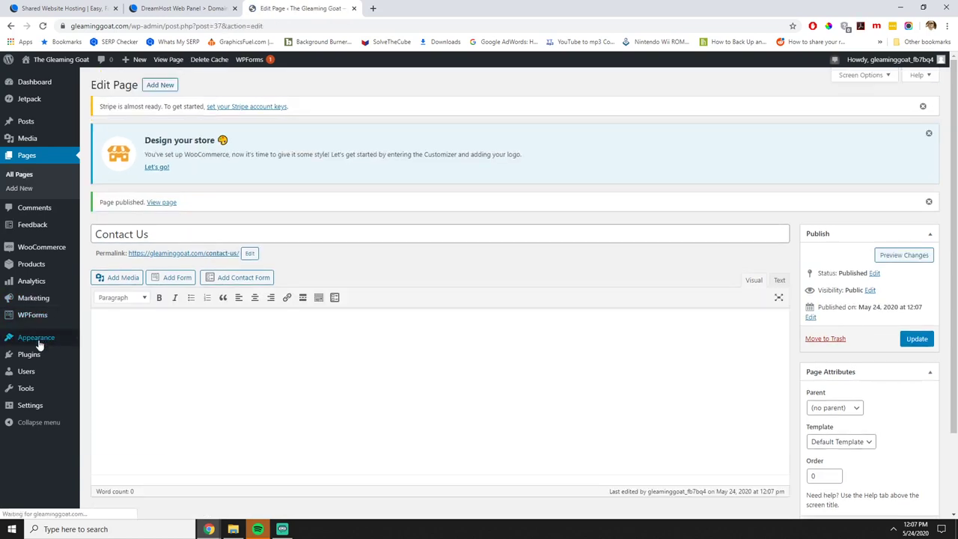
# Add Contact Us to the Main Menu just below Home and save the menu.
pyautogui.click(121, 379)
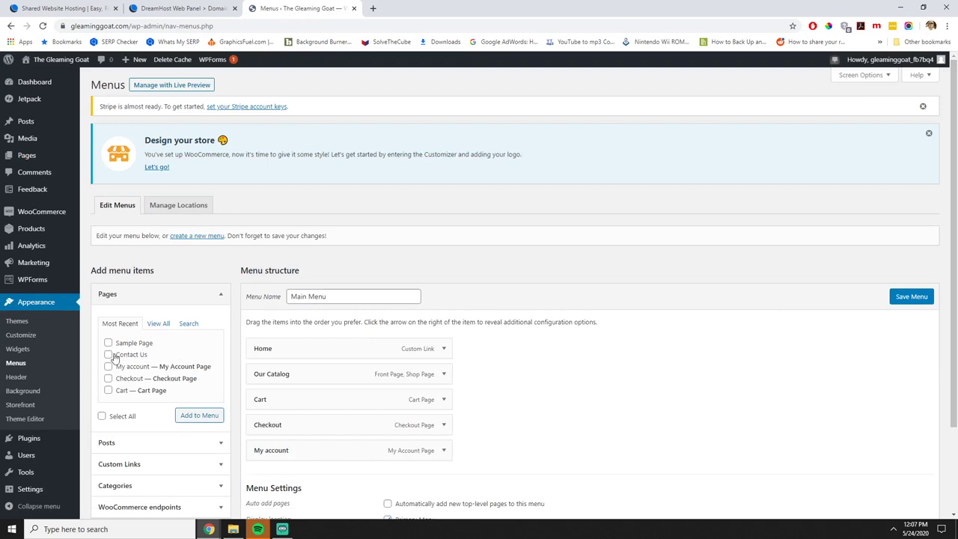
pyautogui.click(158, 323)
pyautogui.click(109, 390)
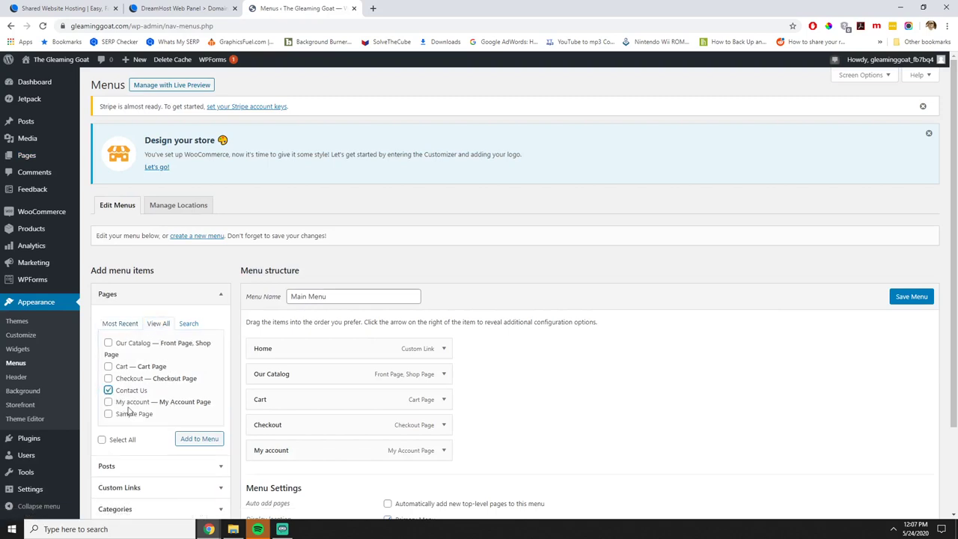
pyautogui.click(179, 438)
pyautogui.scroll(-2, 449, 404)
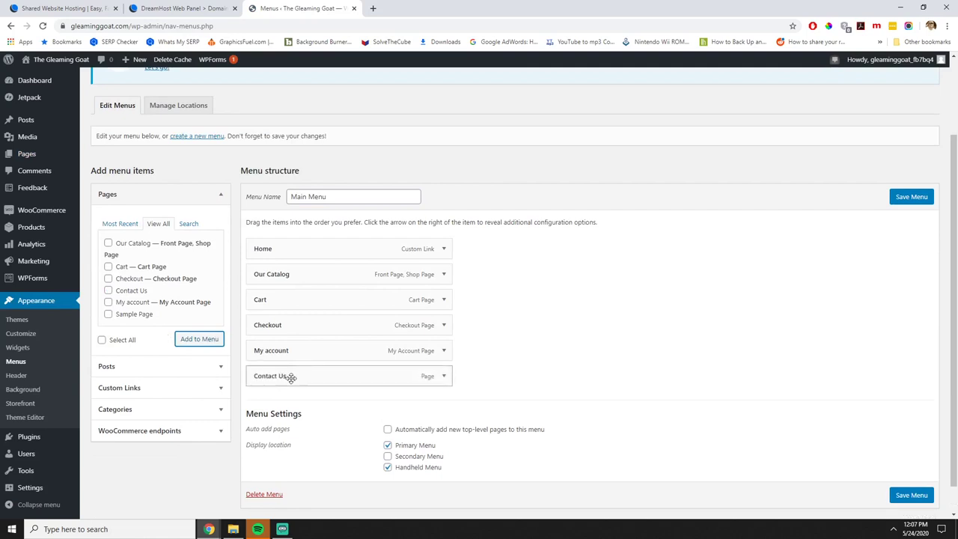
pyautogui.moveTo(287, 377); pyautogui.dragTo(291, 275)
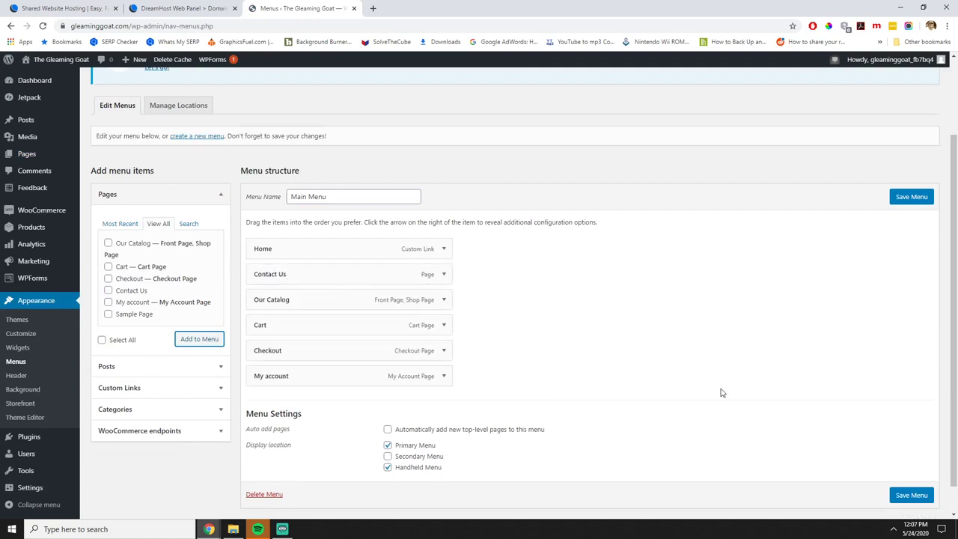
pyautogui.click(894, 495)
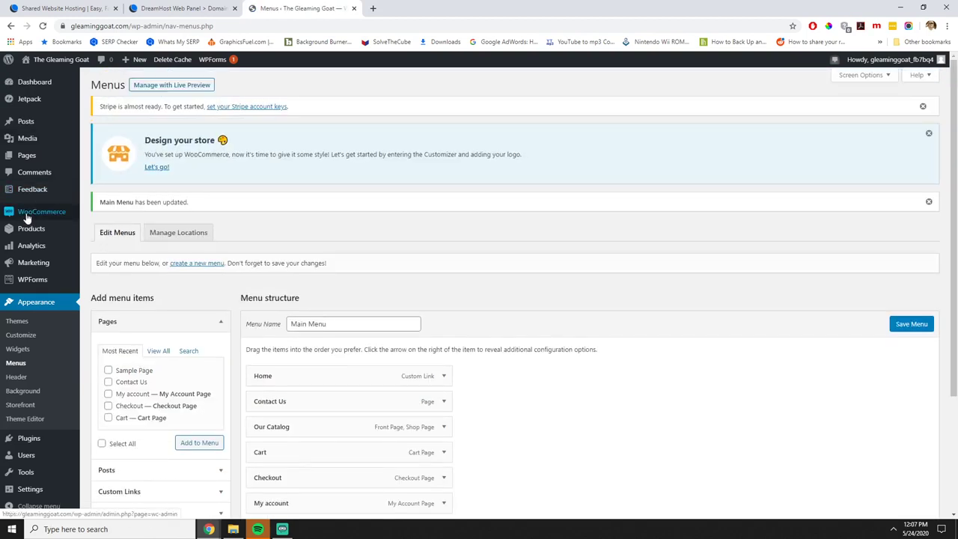
# Publish a new 'About Us' page whose body is the pasted five-line story text.
pyautogui.moveTo(53, 154)
pyautogui.click(93, 156)
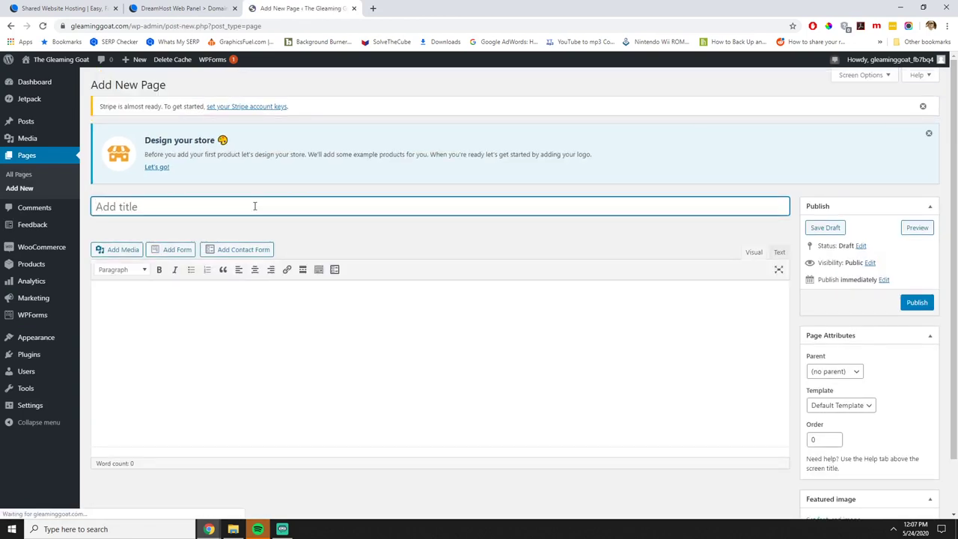
pyautogui.write('About Us')
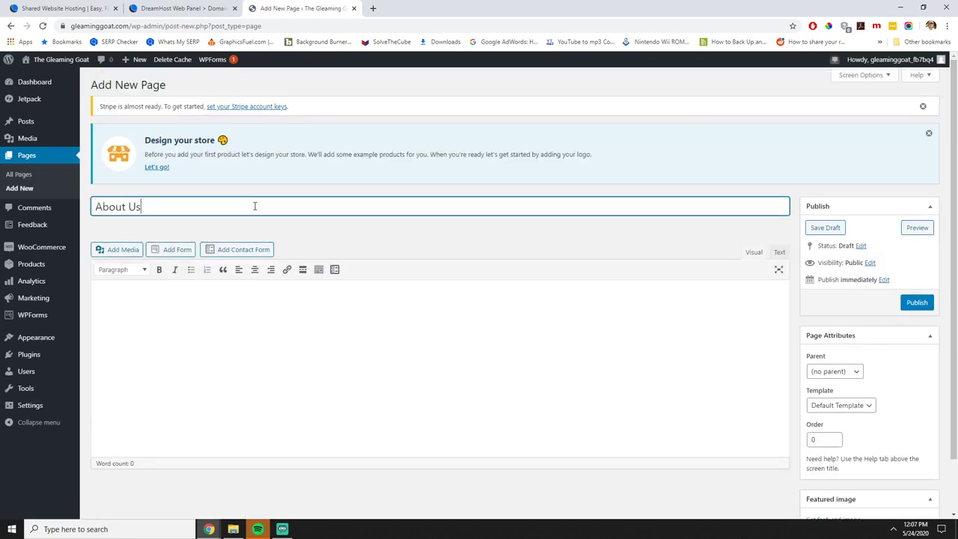
pyautogui.press('Tab')
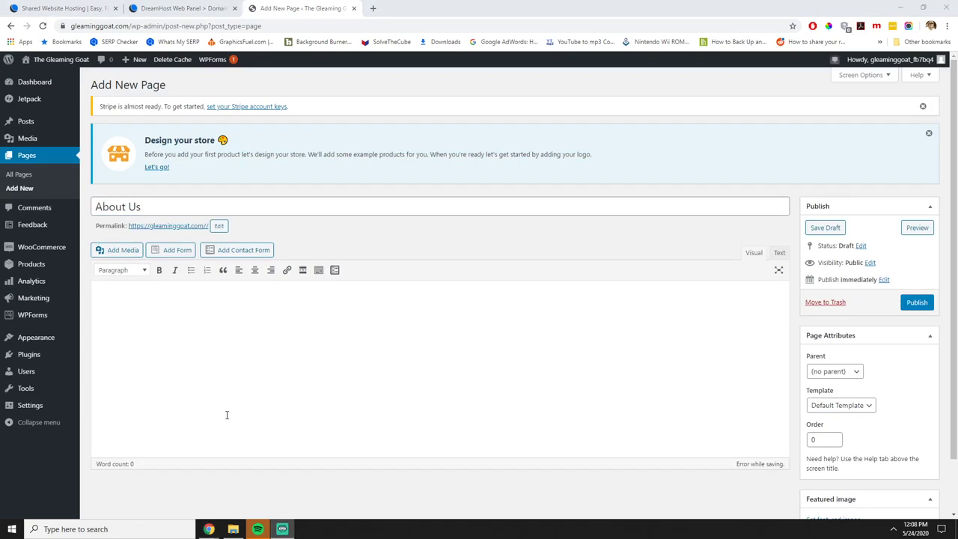
pyautogui.click(359, 345)
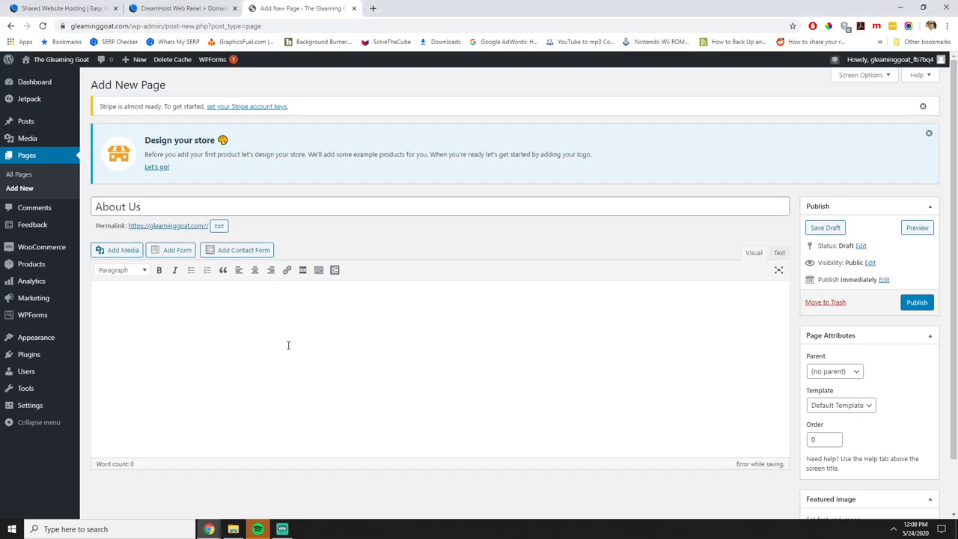
pyautogui.write("Now, this is a story all about how My life got flipped-turned upside down And I'd like to take a minute Just sit right there I'll tell you how I became the prince of a town called Bel Air")
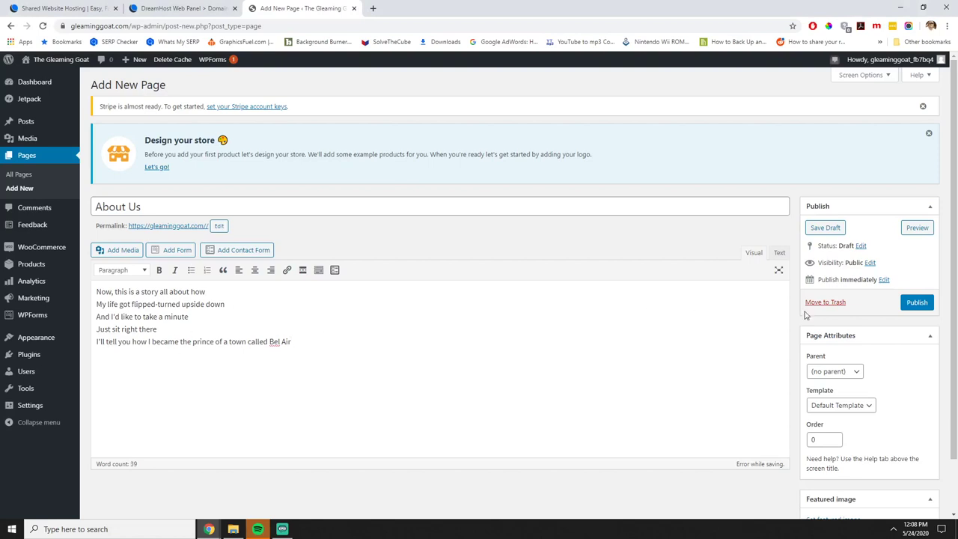
pyautogui.click(915, 302)
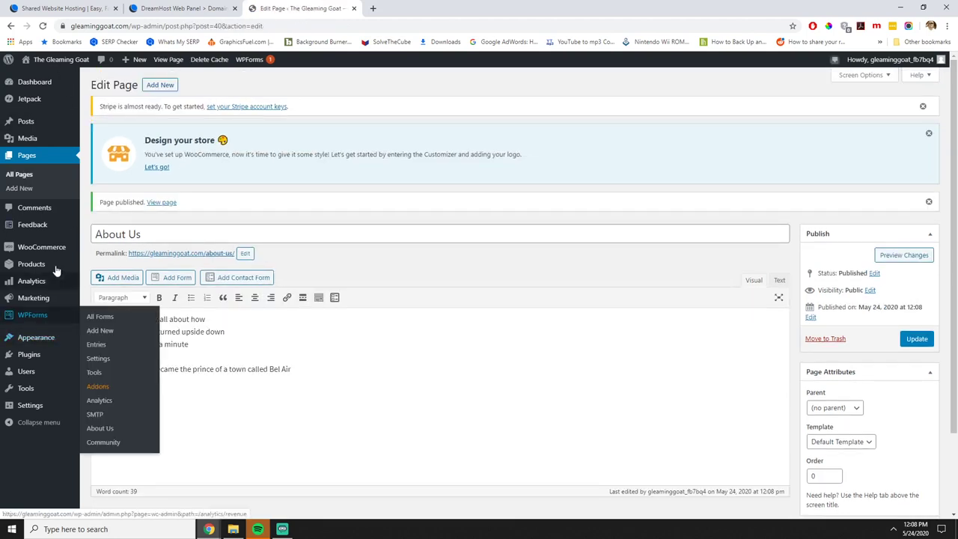
pyautogui.moveTo(52, 342)
pyautogui.click(98, 368)
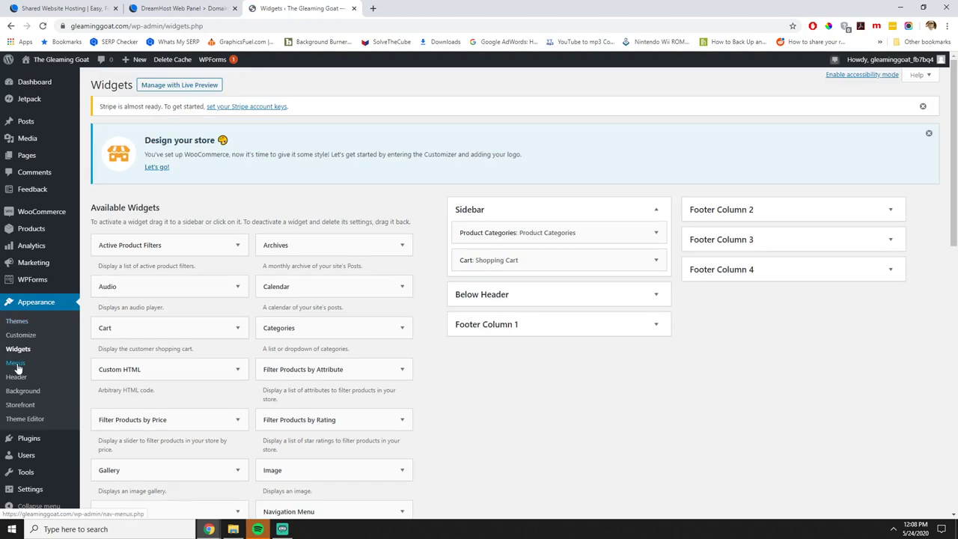
# Add About Us to the Main Menu, drag it directly beneath Home, and save.
pyautogui.click(17, 364)
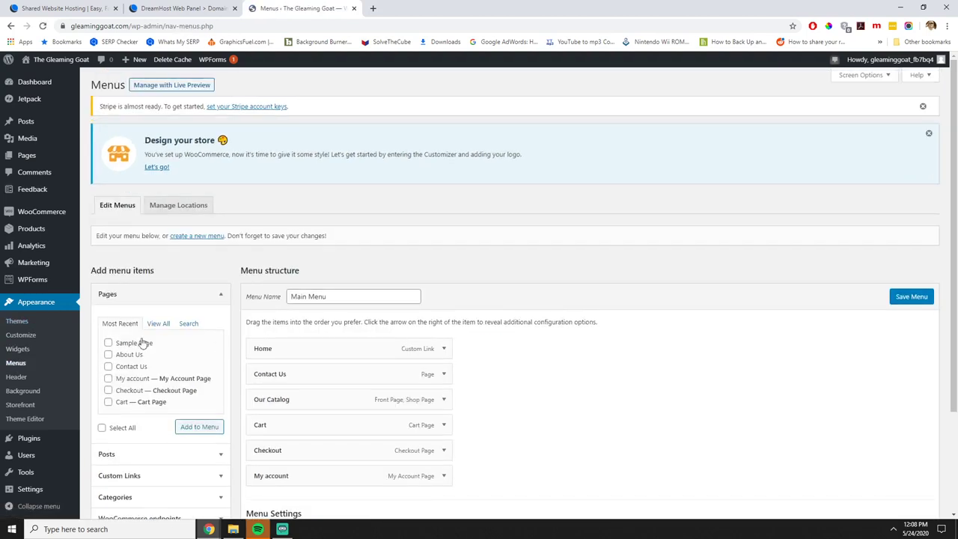
pyautogui.click(120, 355)
pyautogui.click(199, 432)
pyautogui.scroll(-2, 304, 411)
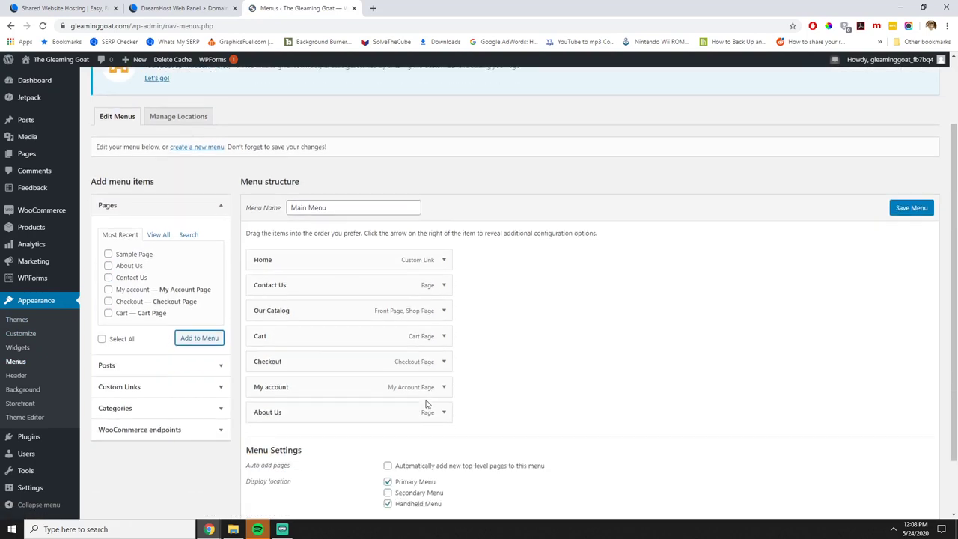
pyautogui.moveTo(300, 408); pyautogui.dragTo(293, 283)
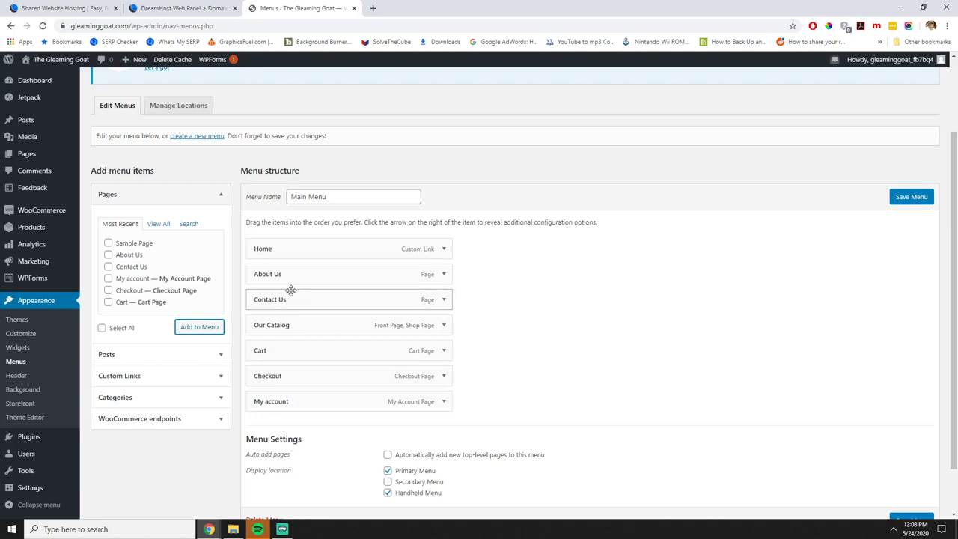
pyautogui.scroll(-1, 521, 381)
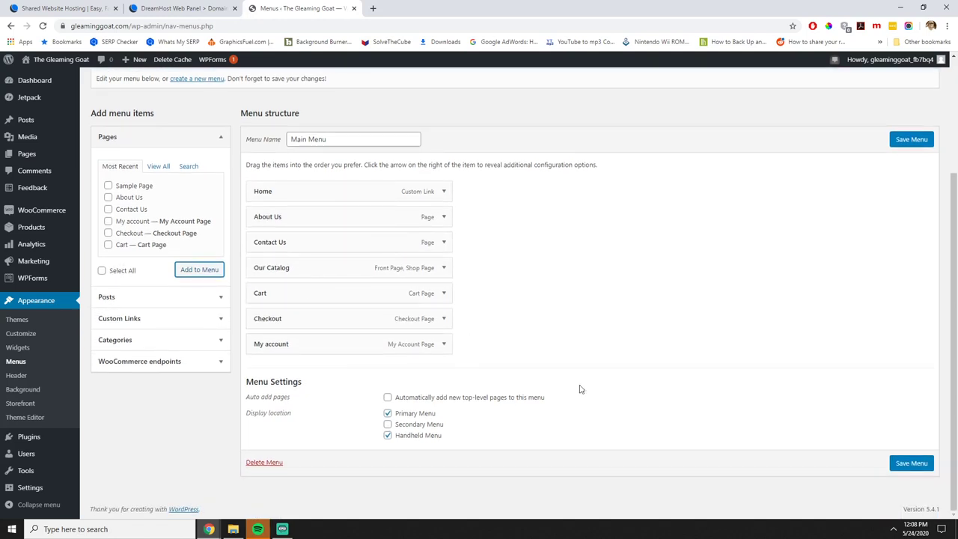
pyautogui.click(902, 465)
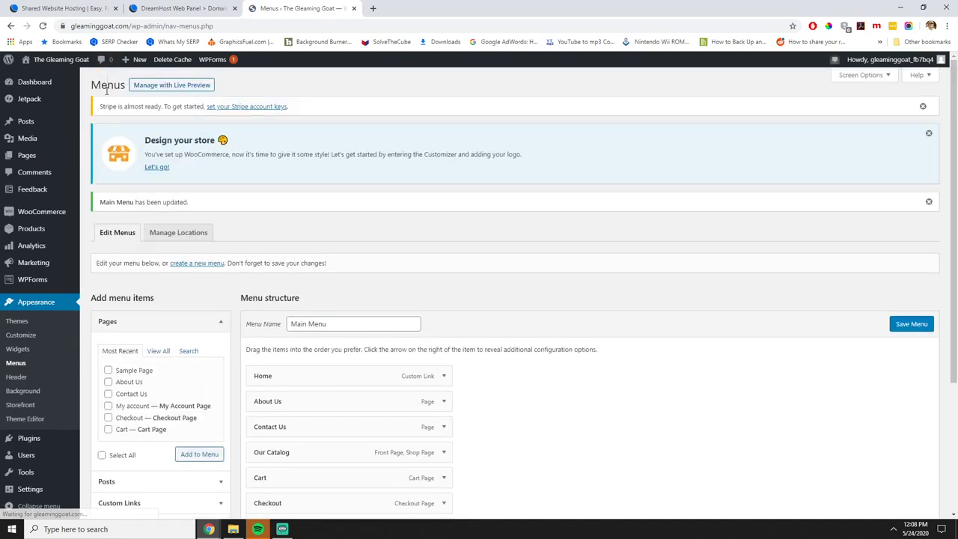
pyautogui.moveTo(75, 62)
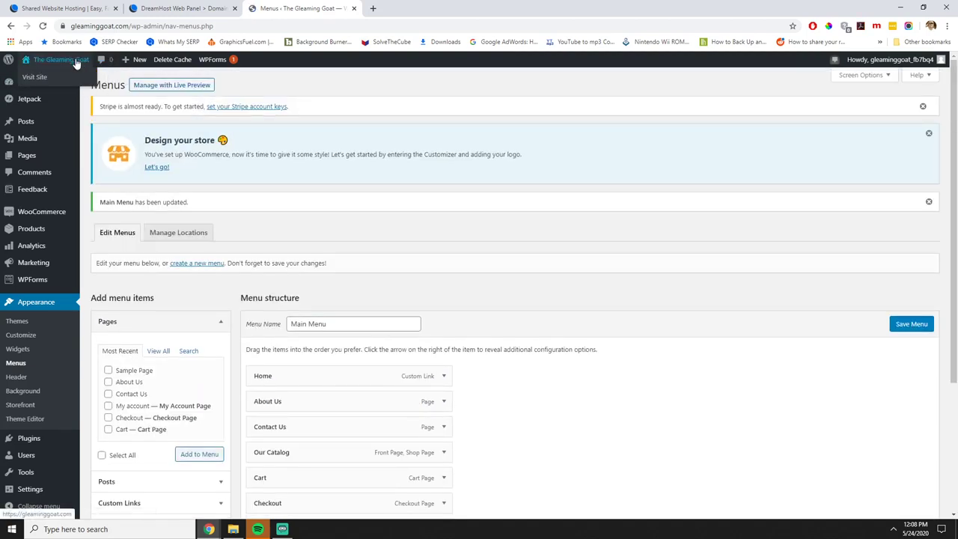
pyautogui.click(76, 63)
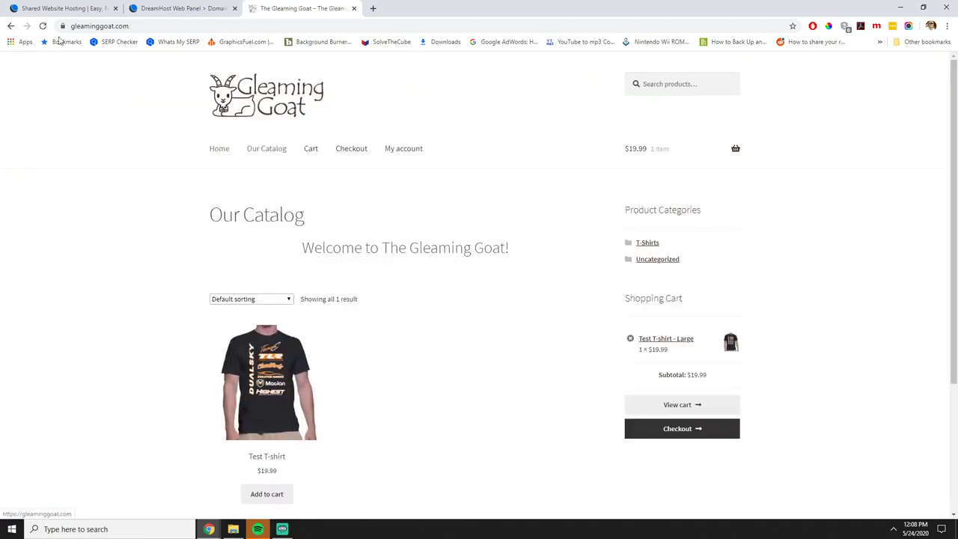
pyautogui.click(42, 26)
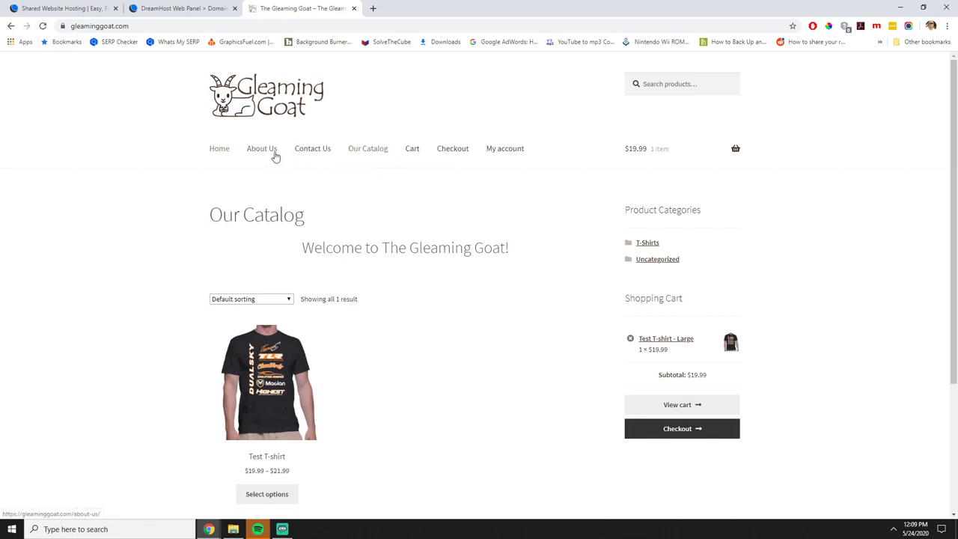
pyautogui.click(264, 150)
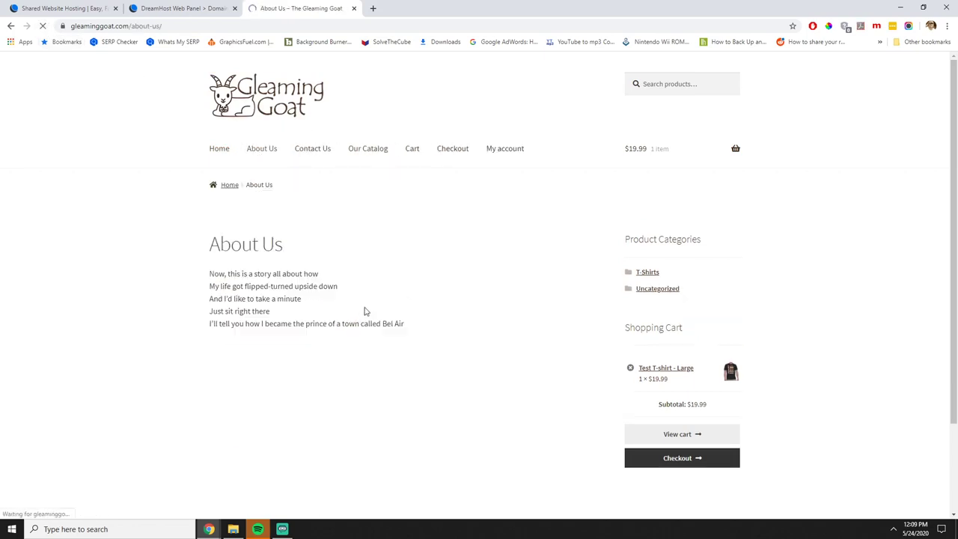
pyautogui.scroll(-2, 541, 339)
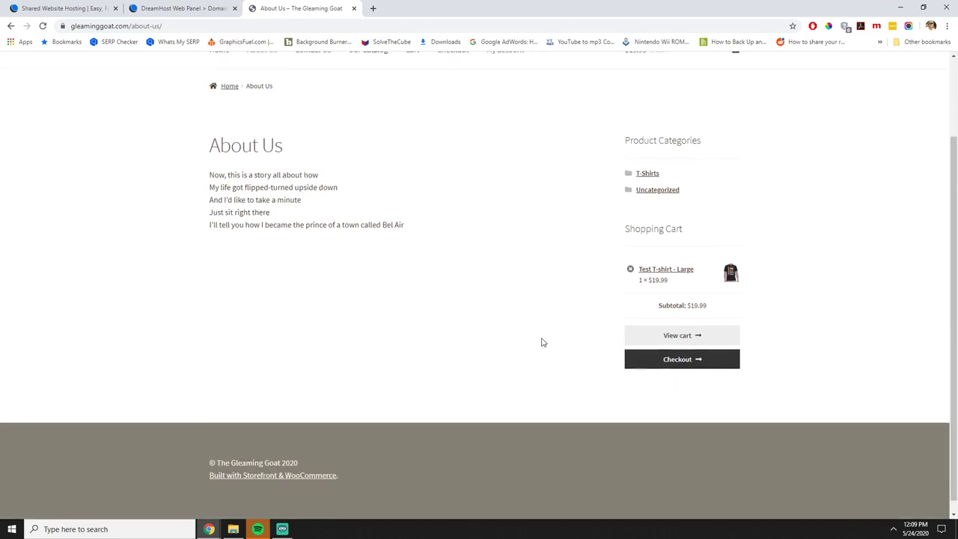
pyautogui.scroll(2, 484, 314)
pyautogui.click(309, 153)
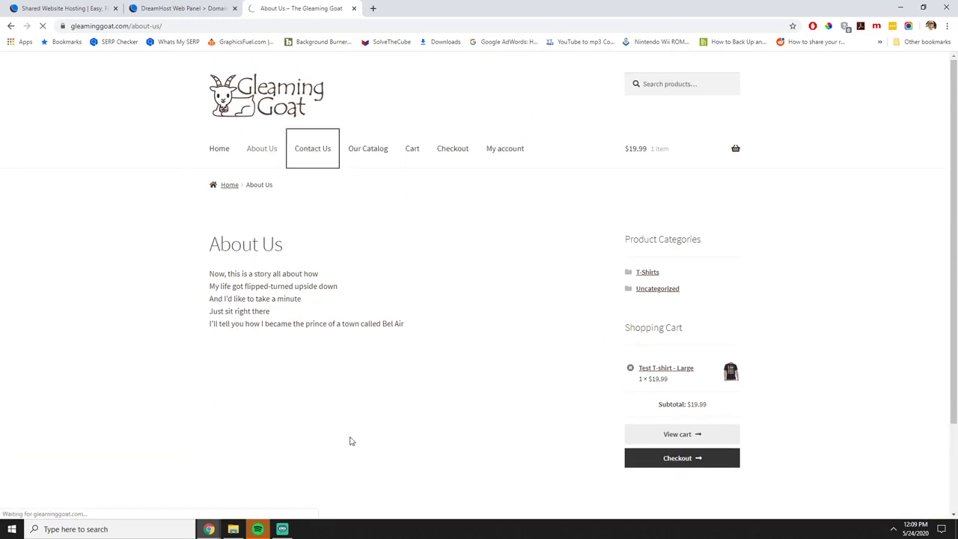
pyautogui.scroll(-2, 461, 361)
pyautogui.scroll(2, 461, 361)
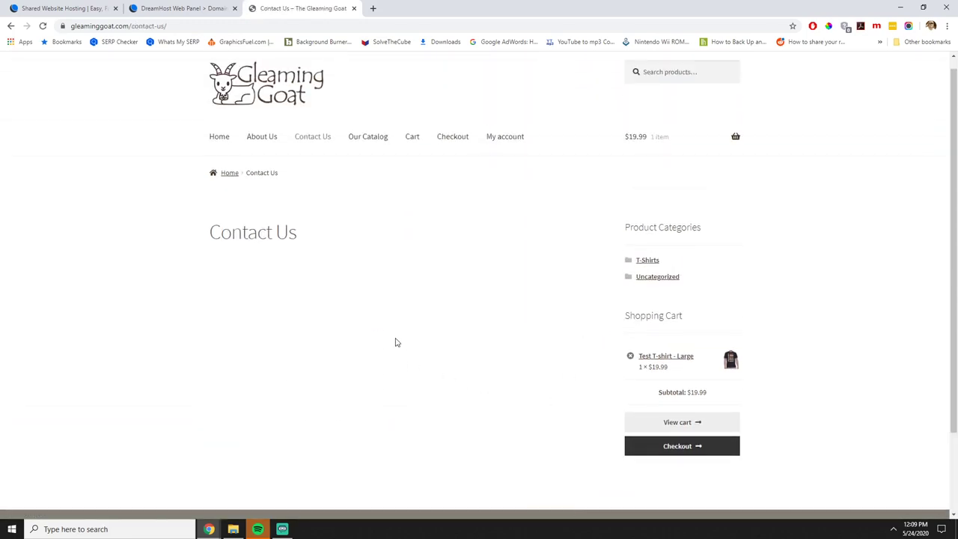
pyautogui.click(180, 12)
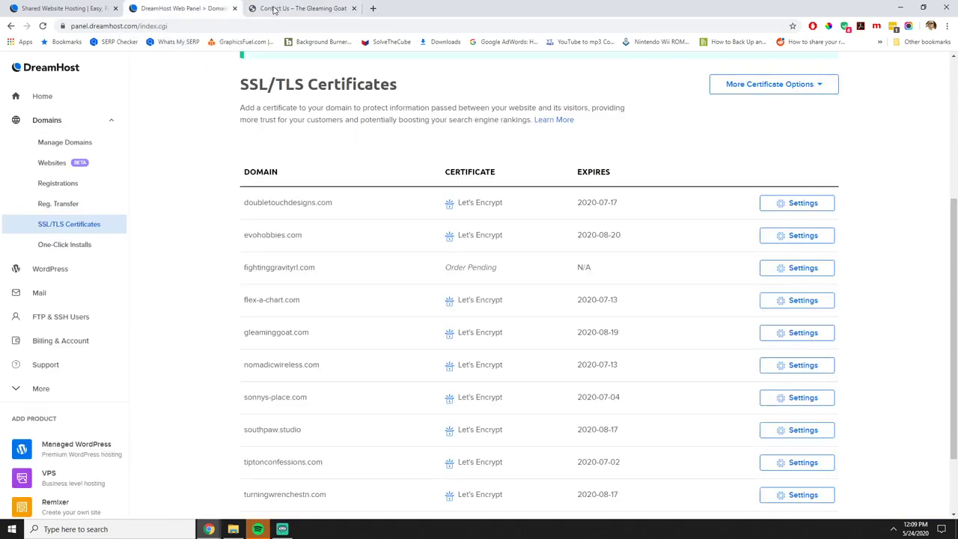
pyautogui.click(274, 10)
pyautogui.click(10, 26)
pyautogui.click(11, 25)
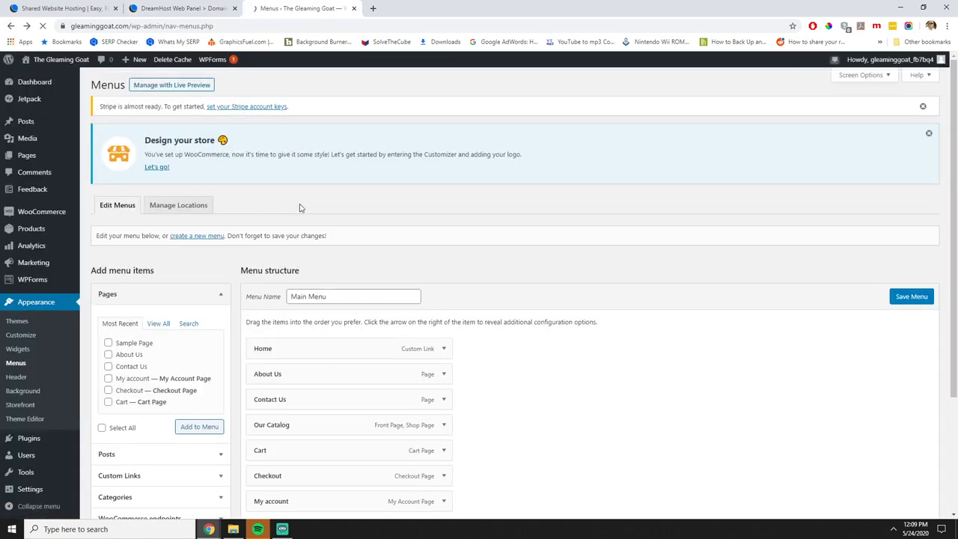
# Search the plugin directory for 'Ni', then install and activate Ninja Forms.
pyautogui.scroll(-2, 69, 339)
pyautogui.moveTo(45, 449)
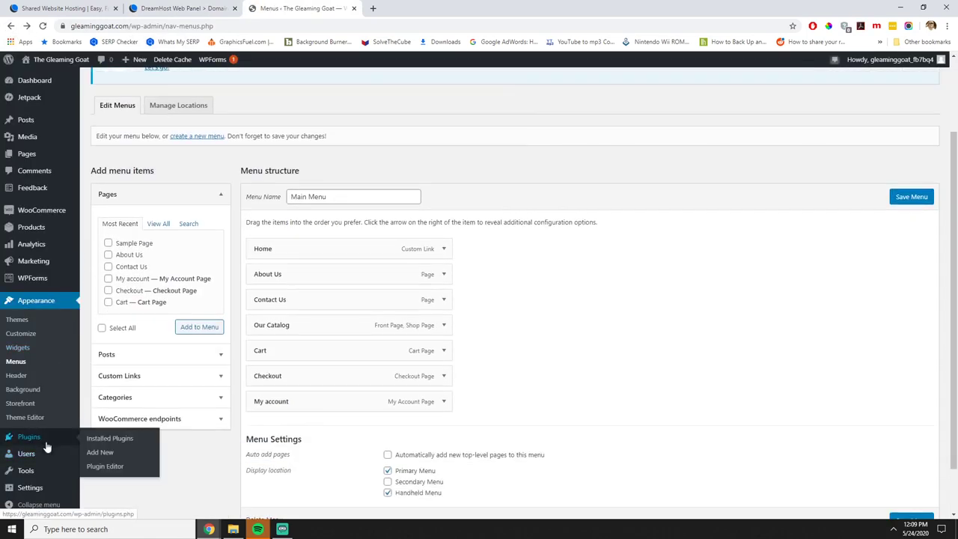
pyautogui.click(116, 451)
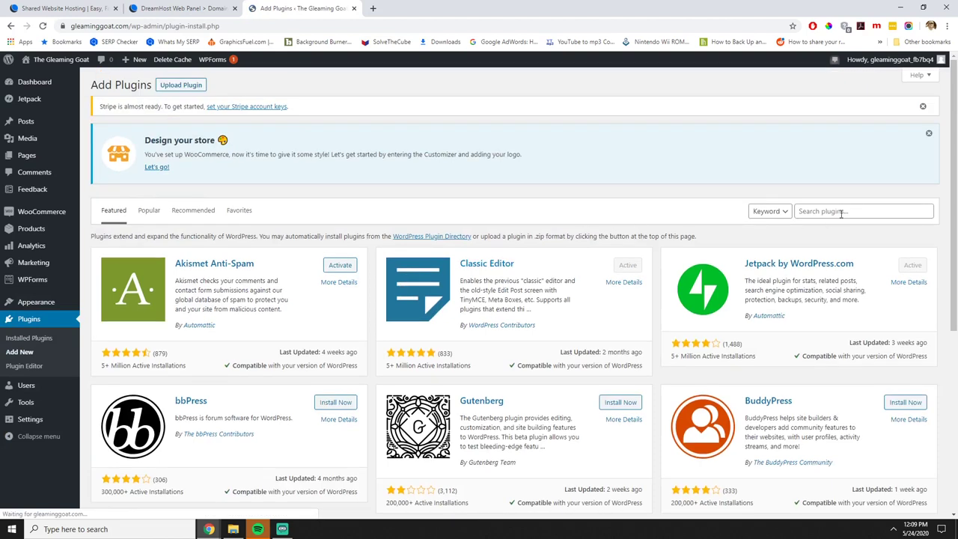
pyautogui.click(823, 213)
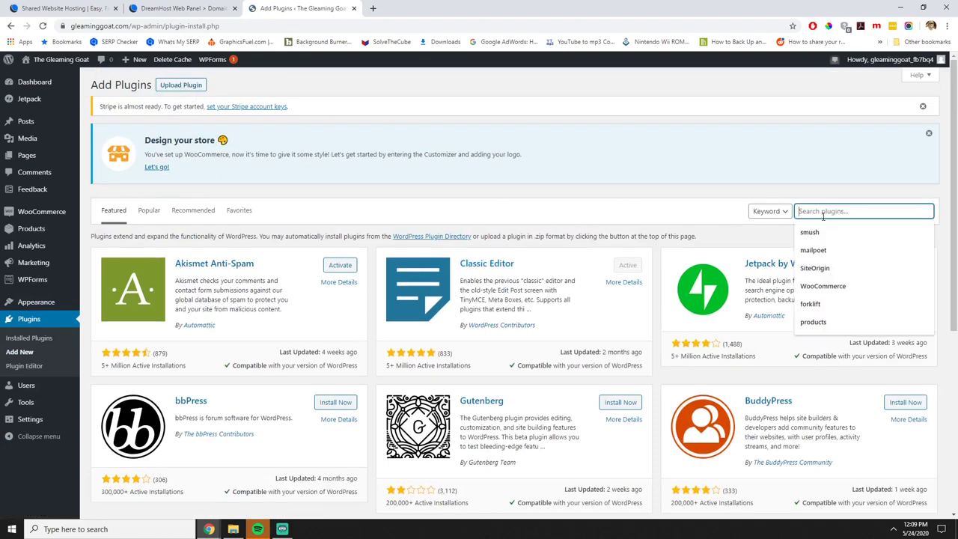
pyautogui.write('Ninja')
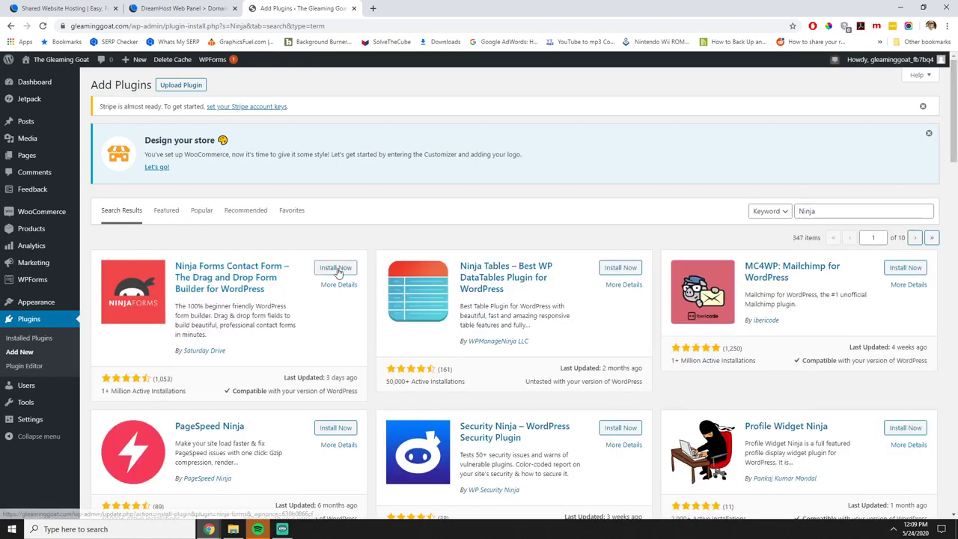
pyautogui.click(335, 269)
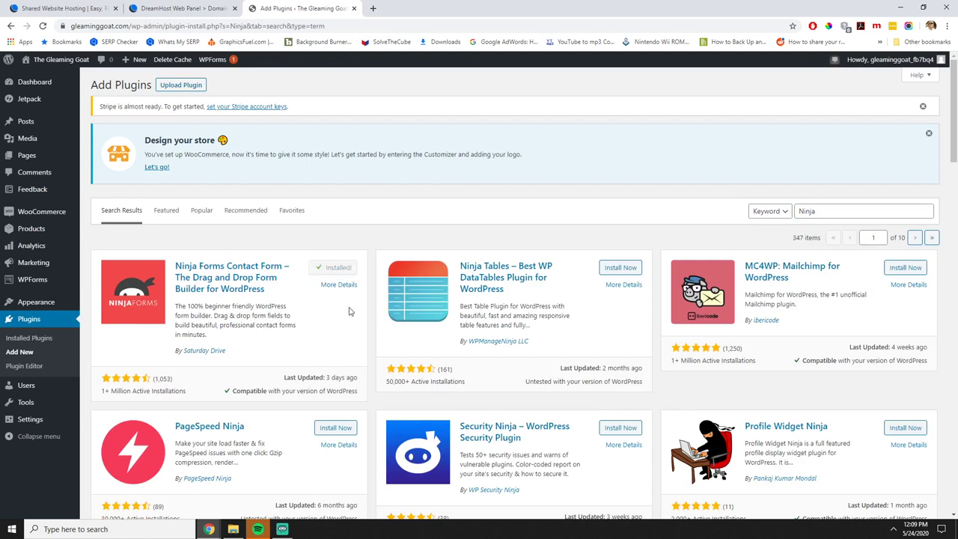
pyautogui.click(338, 268)
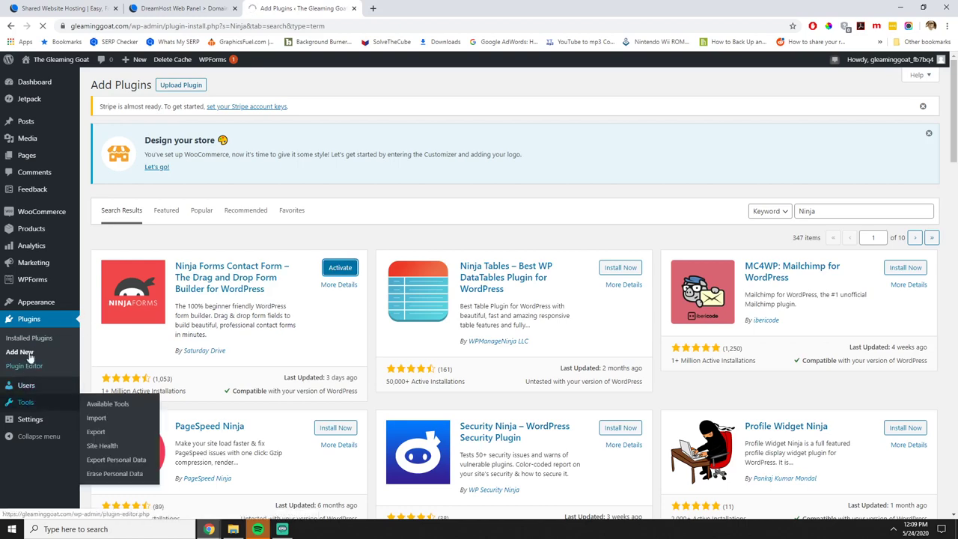
# From the Ninja Forms dashboard, decline data sharing and open the Contact Me form.
pyautogui.moveTo(53, 302)
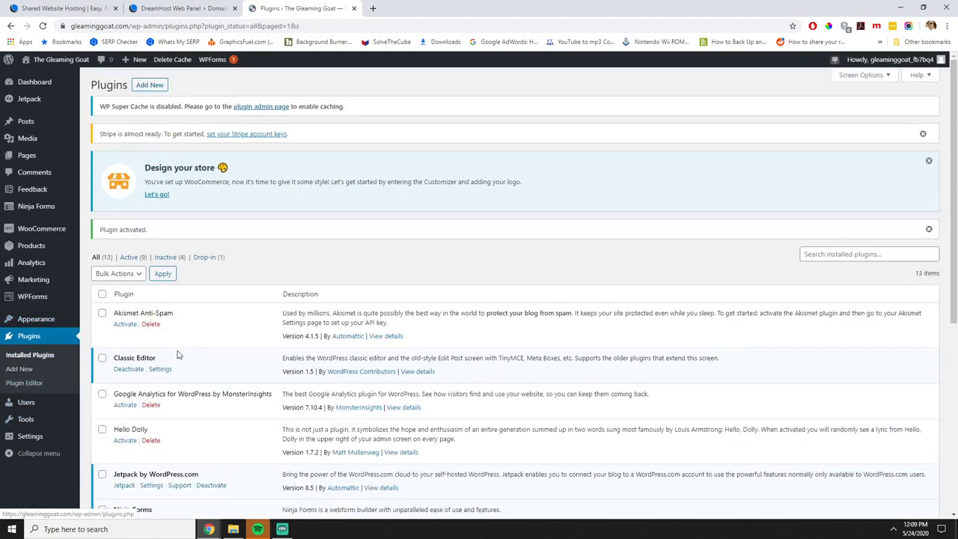
pyautogui.moveTo(34, 438)
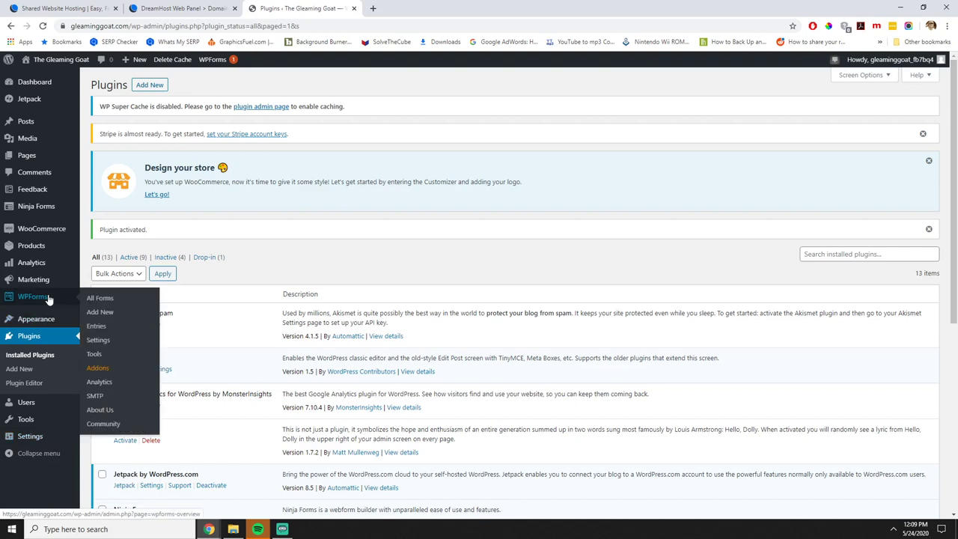
pyautogui.moveTo(51, 207)
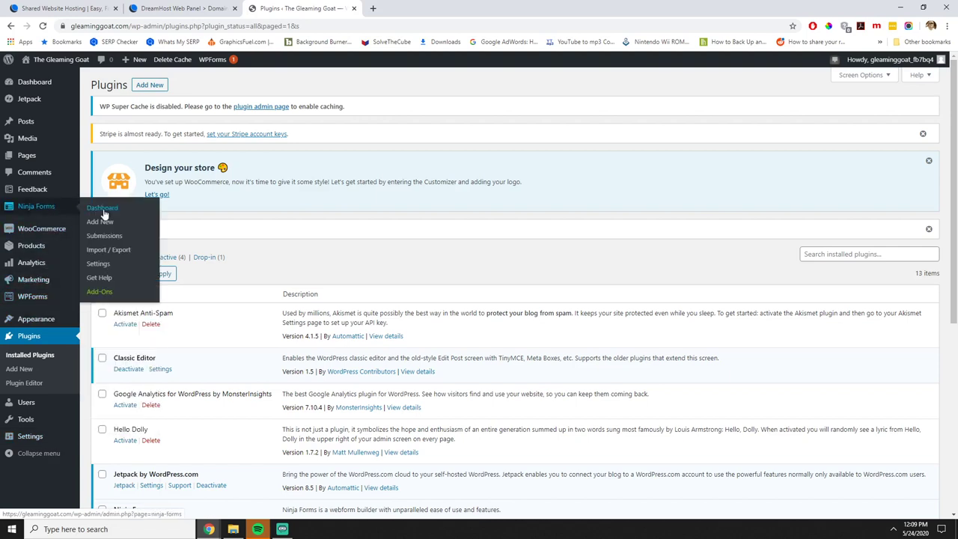
pyautogui.click(104, 214)
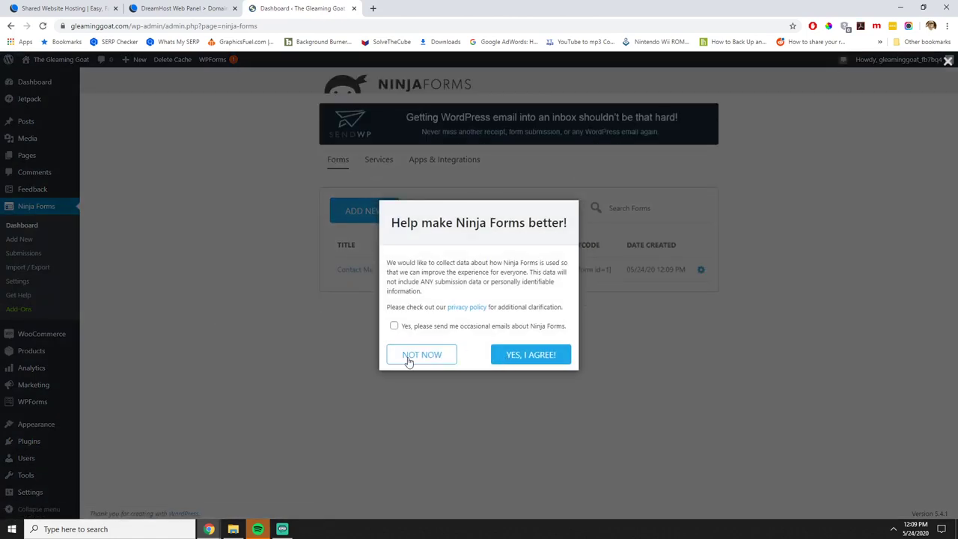
pyautogui.click(408, 358)
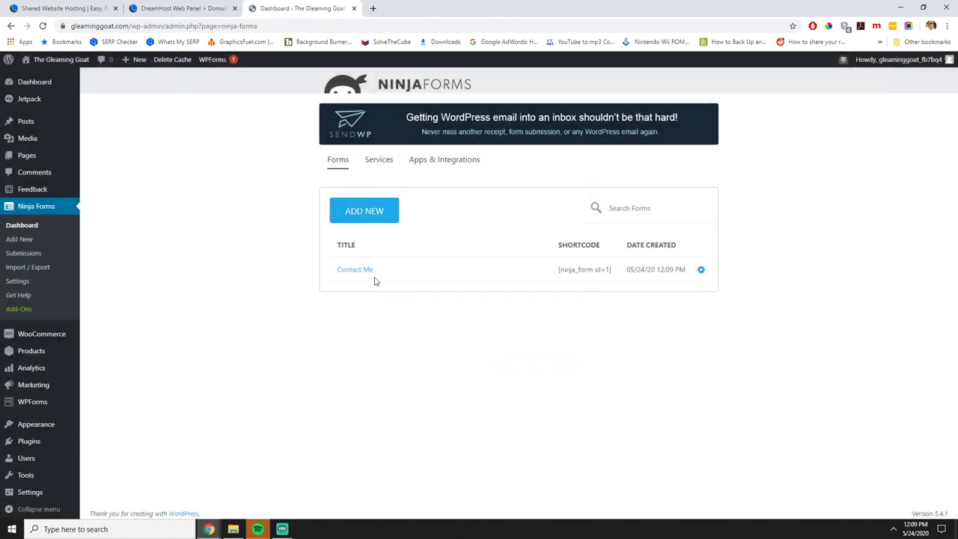
pyautogui.click(353, 270)
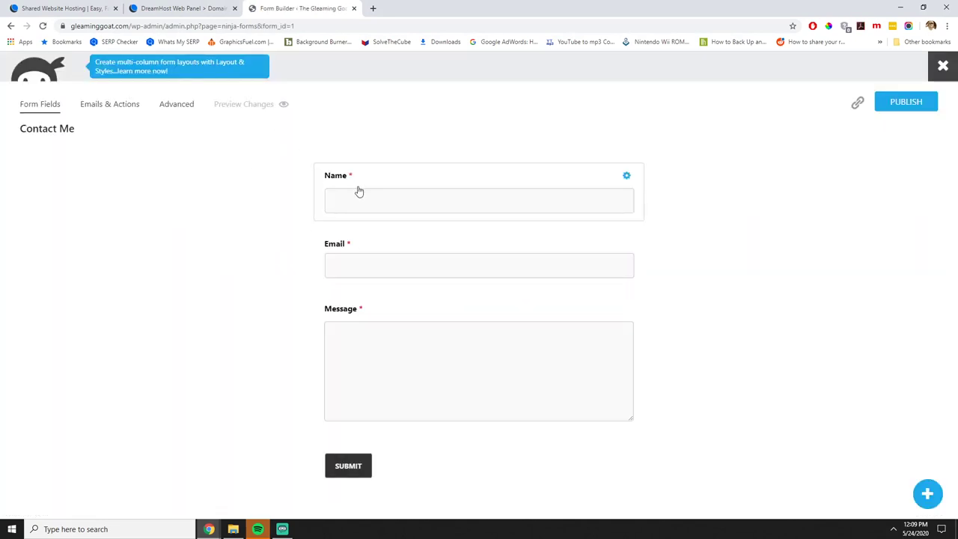
# Review the form's Email Notification action and its Name, Email and Message fields.
pyautogui.click(112, 107)
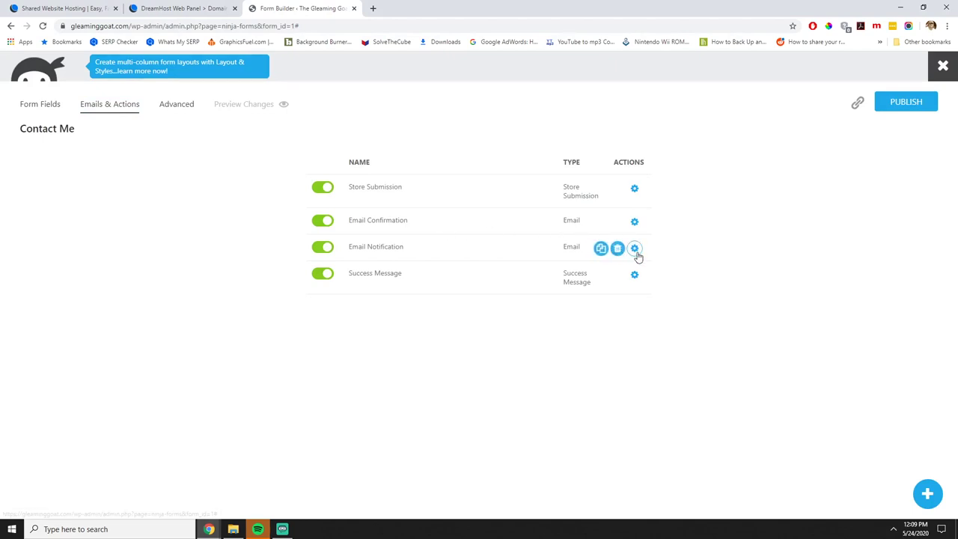
pyautogui.click(635, 249)
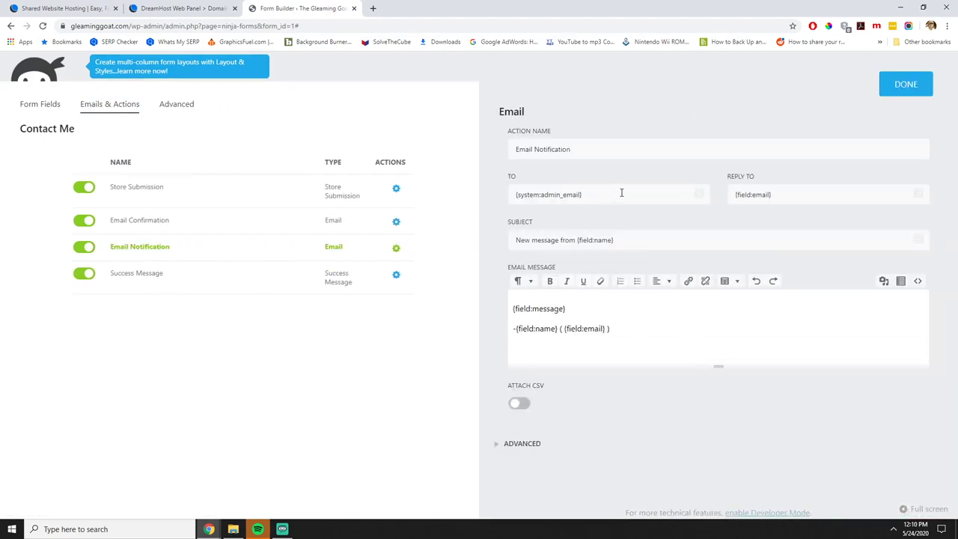
pyautogui.click(898, 88)
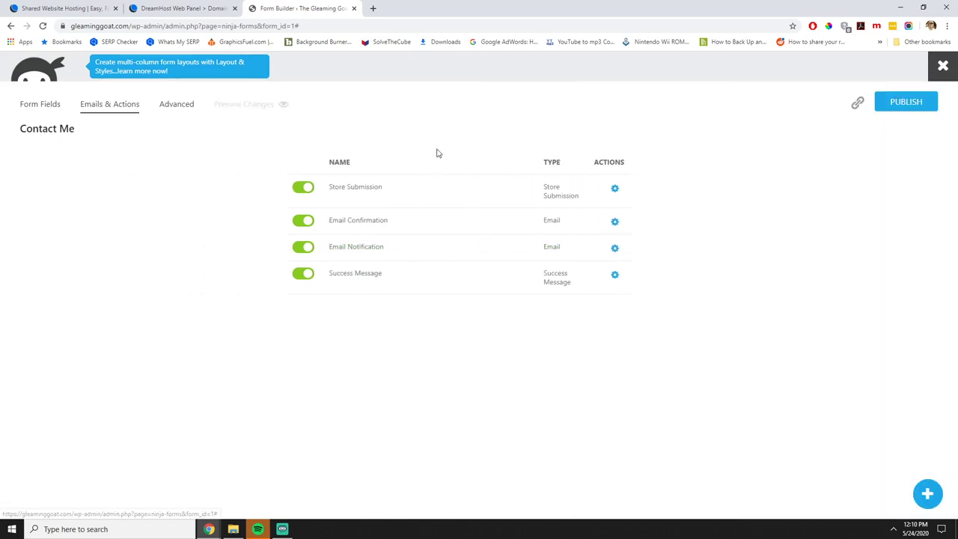
pyautogui.click(50, 111)
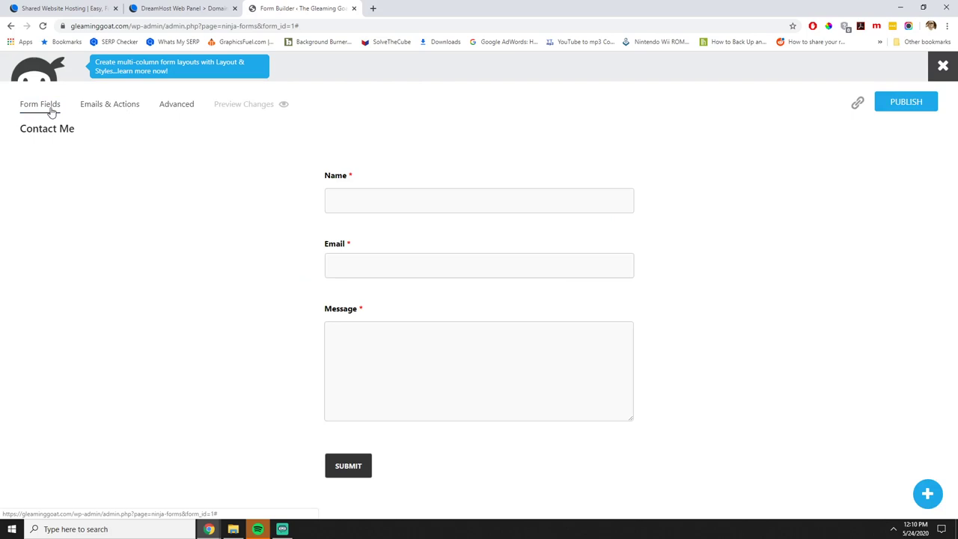
pyautogui.click(107, 105)
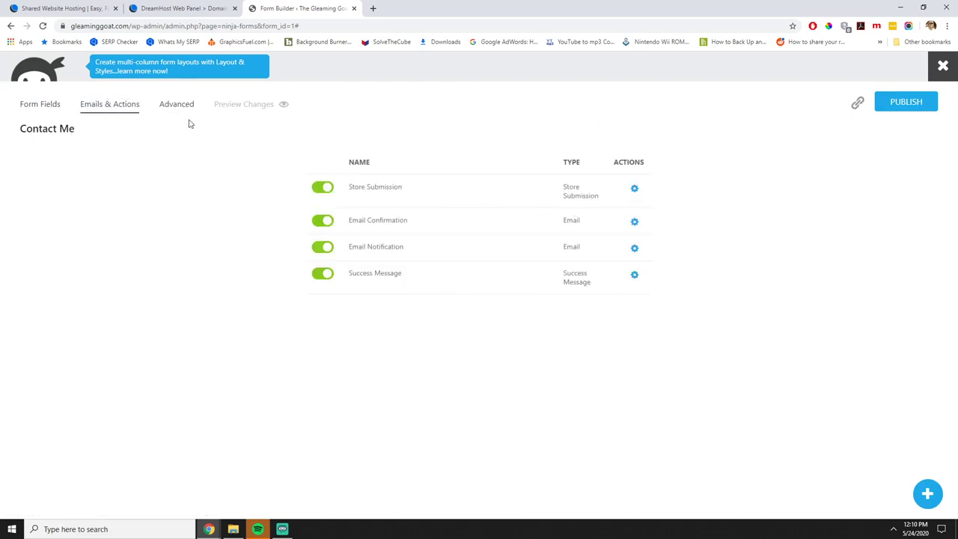
# Retitle the form 'Contact Us', turn off Display Form Title, and publish it.
pyautogui.click(164, 105)
pyautogui.click(396, 160)
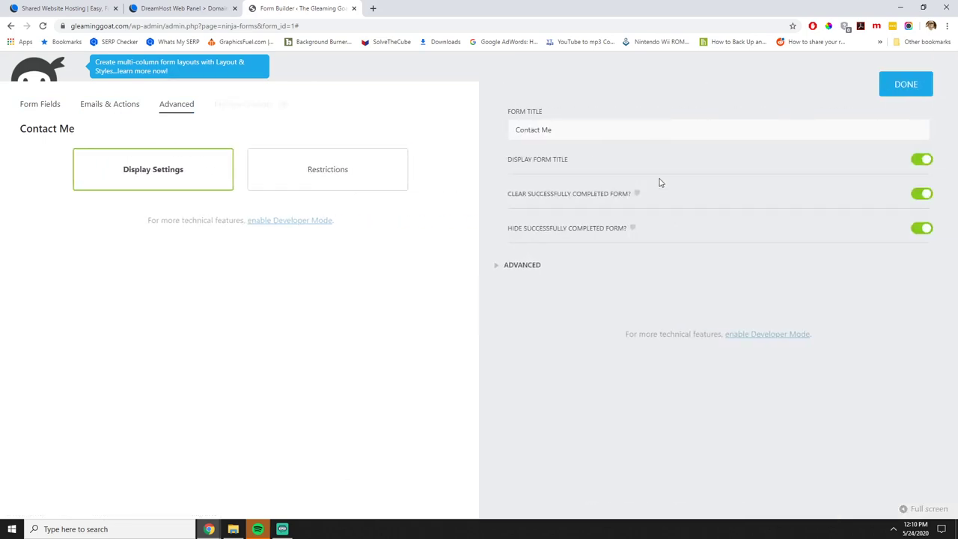
pyautogui.click(578, 133)
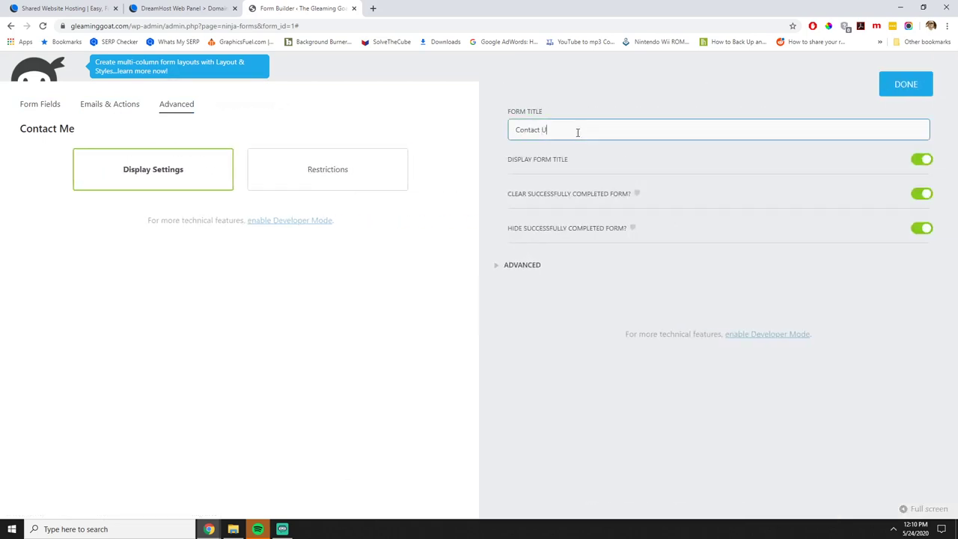
pyautogui.write('Us')
pyautogui.click(920, 160)
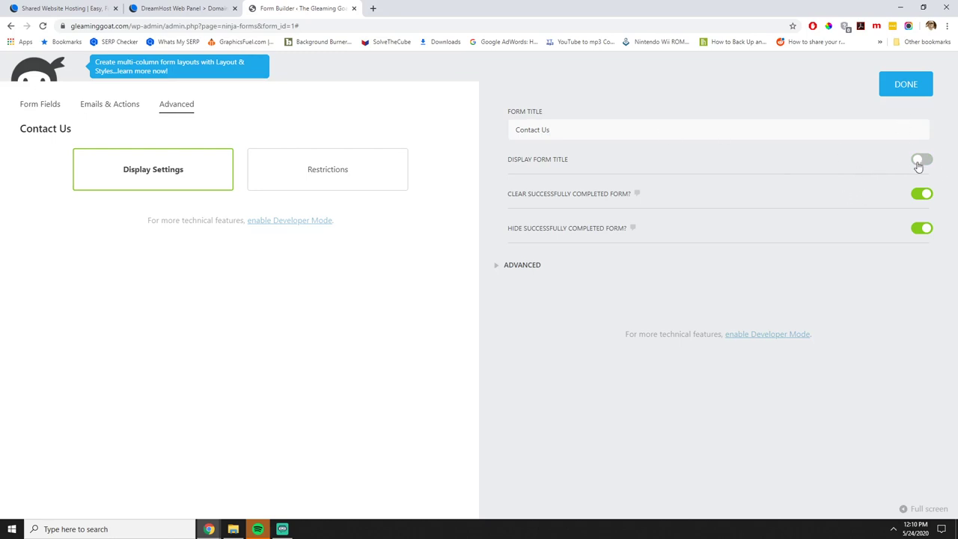
pyautogui.click(898, 81)
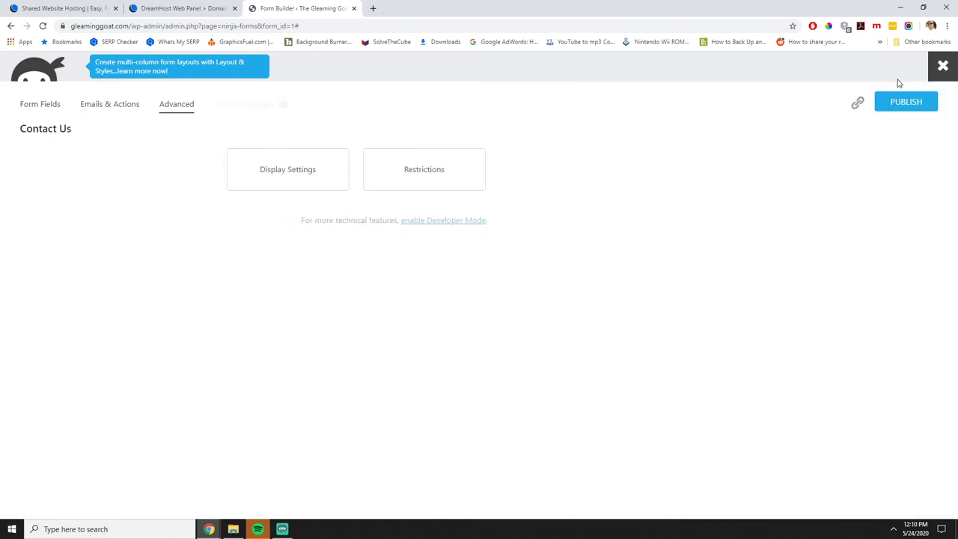
pyautogui.click(908, 107)
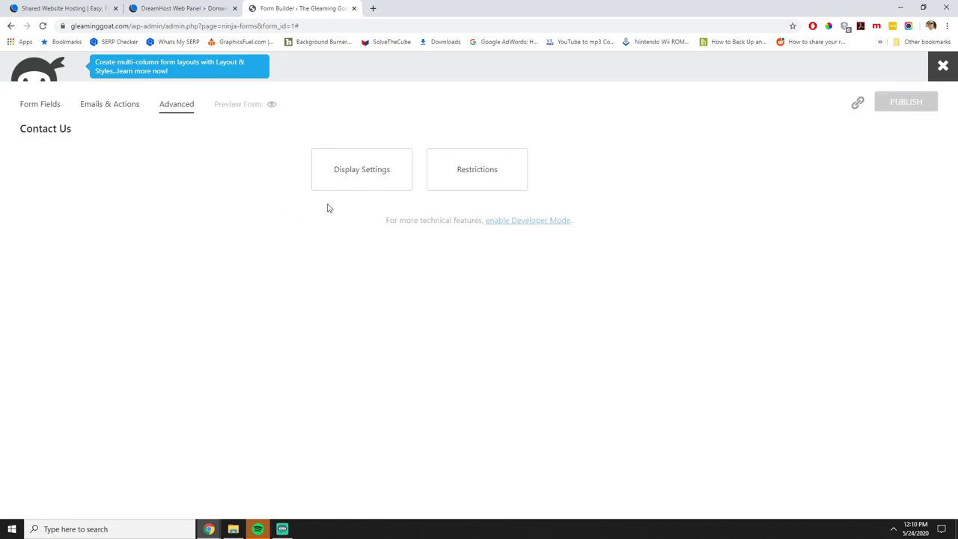
pyautogui.click(943, 69)
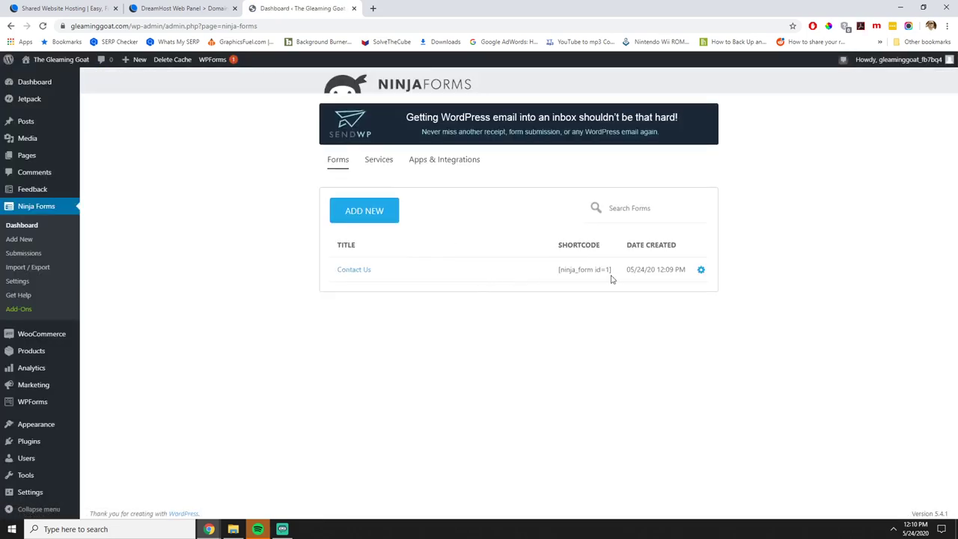
# Select the [ninja_form id=1] shortcode and open the Contact Us page from All Pages in a new tab.
pyautogui.moveTo(613, 273); pyautogui.dragTo(557, 274)
pyautogui.hotkey('ctrl', 'c')
pyautogui.moveTo(26, 155)
pyautogui.middleClick(109, 158)
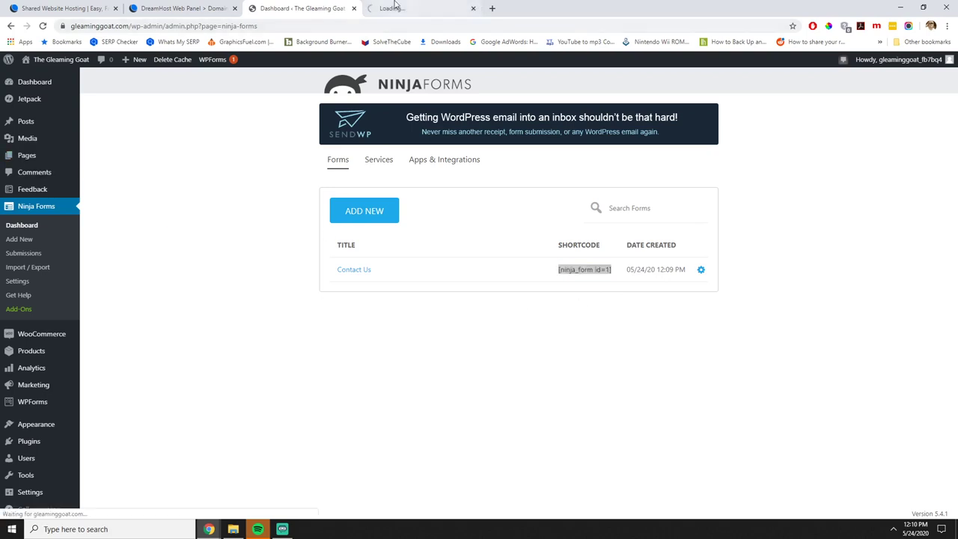
pyautogui.click(395, 7)
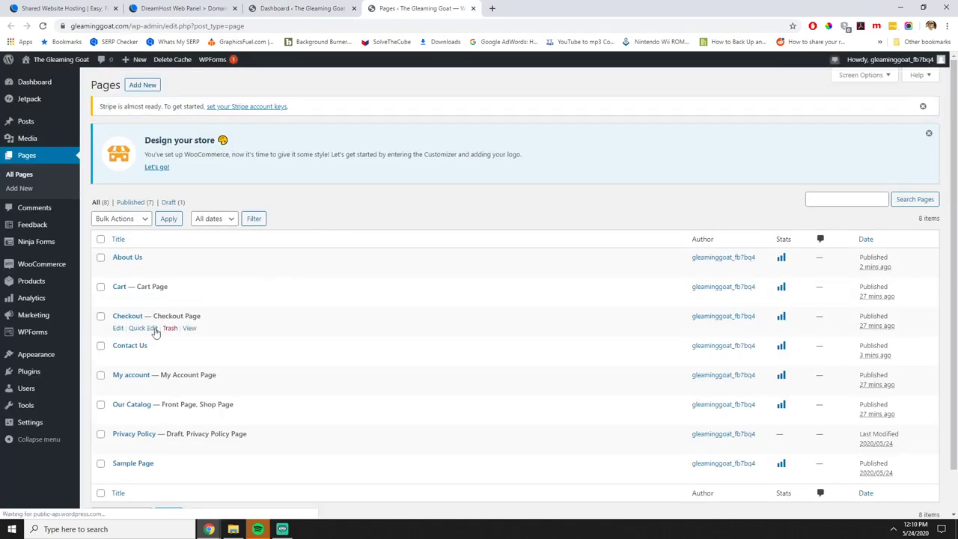
pyautogui.click(131, 346)
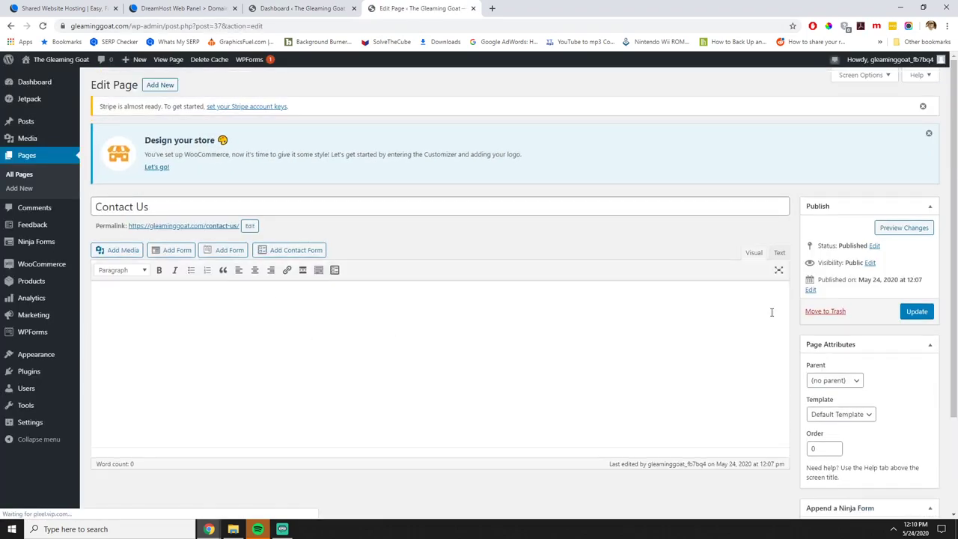
# Paste the [ninja_form id=1] shortcode into the Contact Us page body and update it.
pyautogui.click(449, 342)
pyautogui.hotkey('ctrl', 'v')
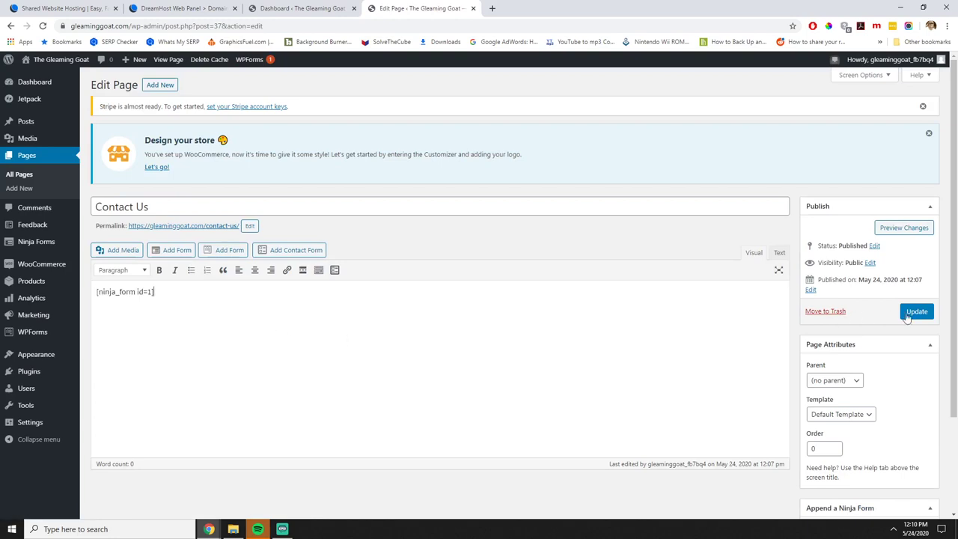
pyautogui.click(916, 311)
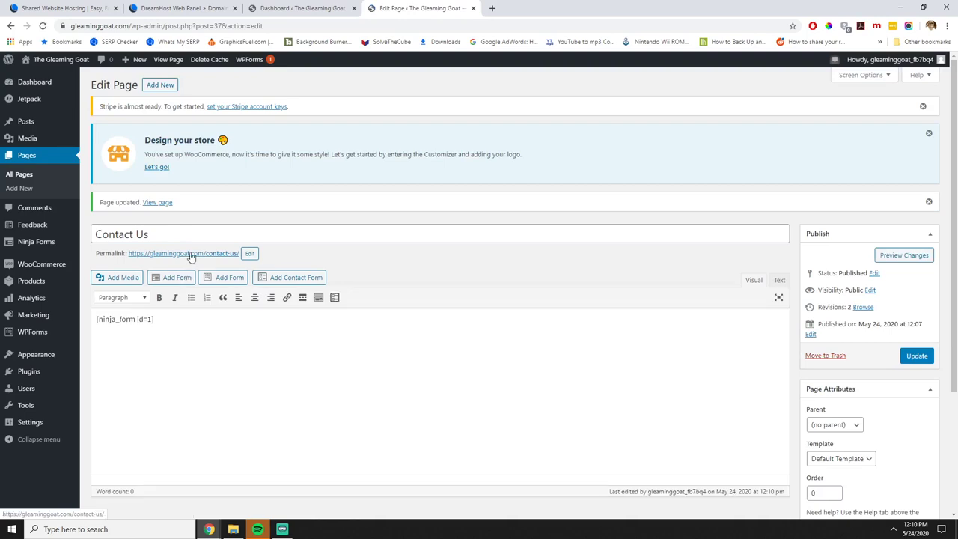
# Check the live Contact Us page in a new tab, noticing the doubled Contact Us title.
pyautogui.rightClick(188, 254)
pyautogui.click(231, 259)
pyautogui.click(527, 9)
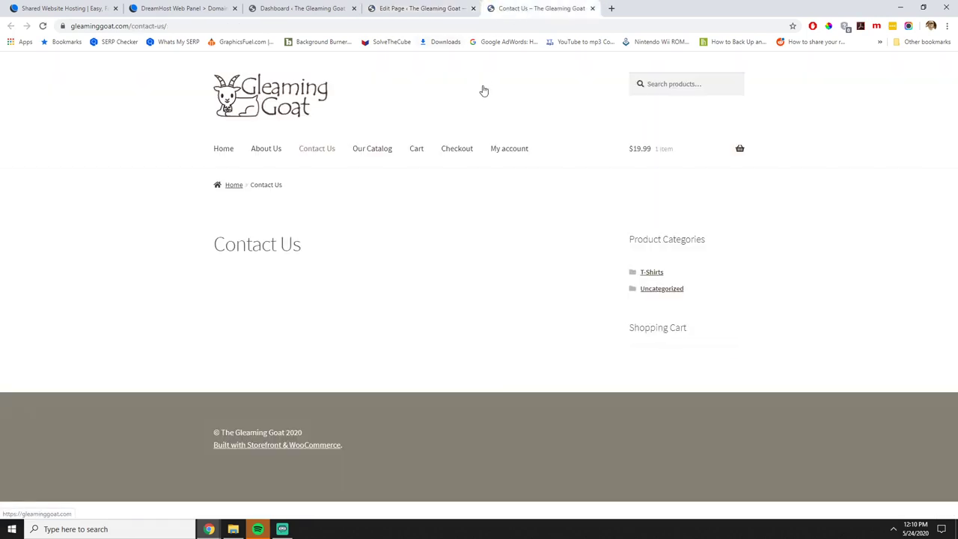
pyautogui.scroll(-2, 334, 280)
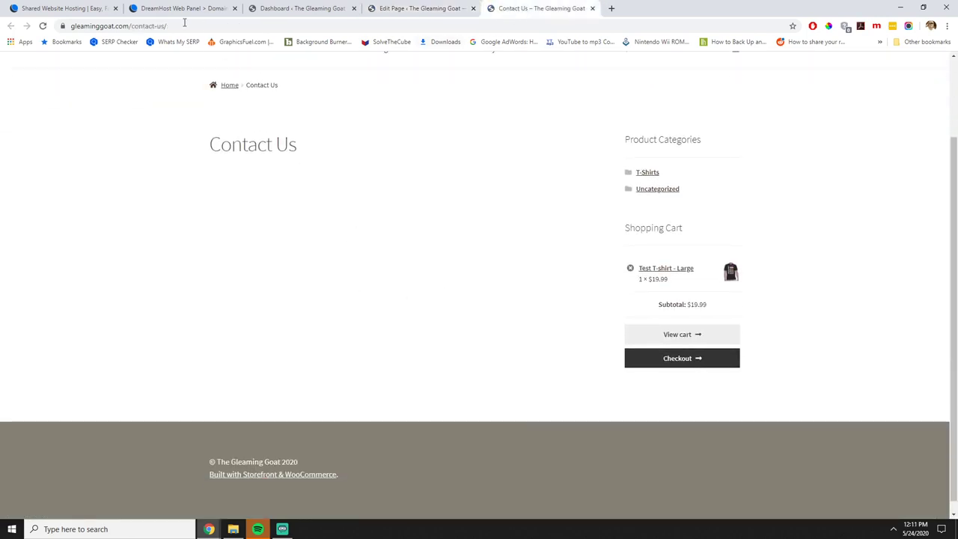
pyautogui.click(44, 28)
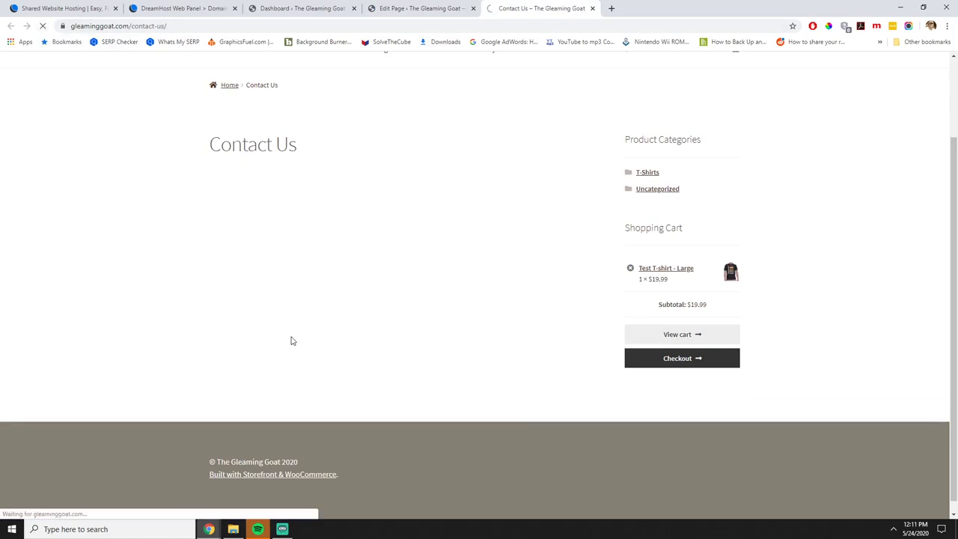
pyautogui.scroll(-3, 397, 336)
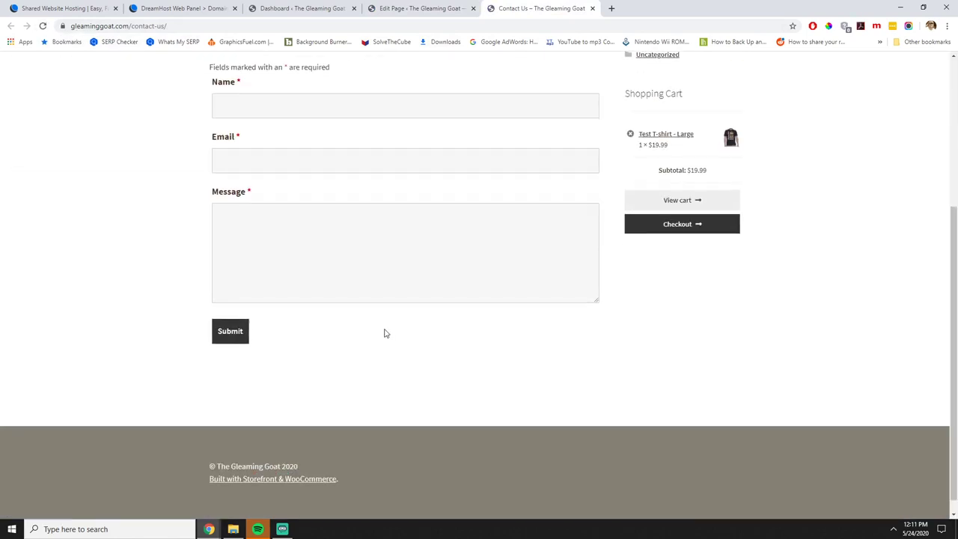
pyautogui.scroll(3, 385, 333)
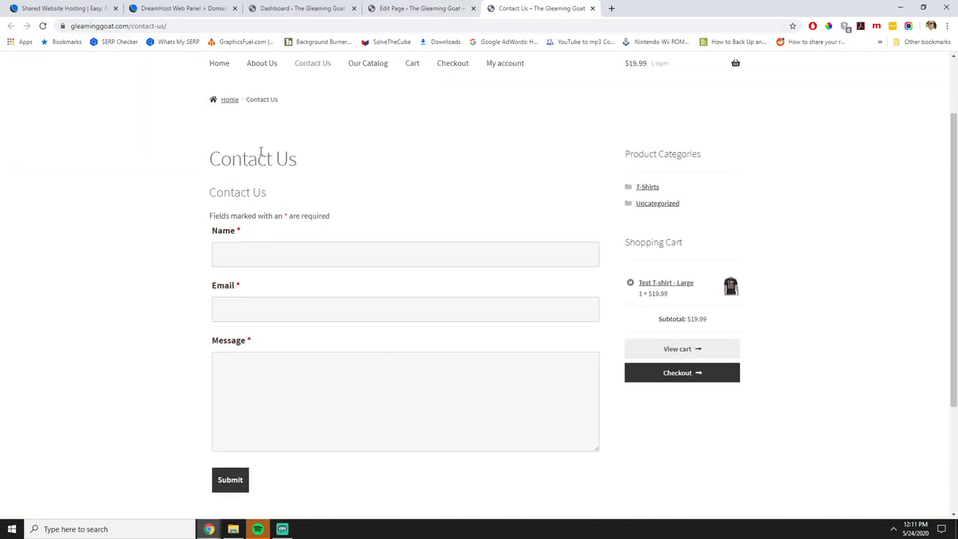
pyautogui.moveTo(210, 157)
pyautogui.mouseDown()
pyautogui.moveTo(276, 205)
pyautogui.moveTo(209, 162)
pyautogui.mouseUp()
pyautogui.click(279, 200)
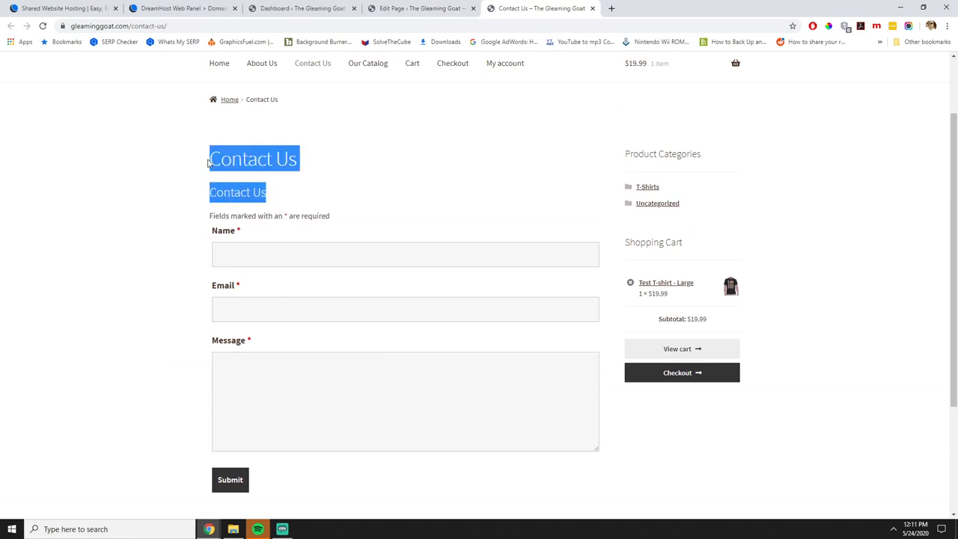
pyautogui.click(436, 6)
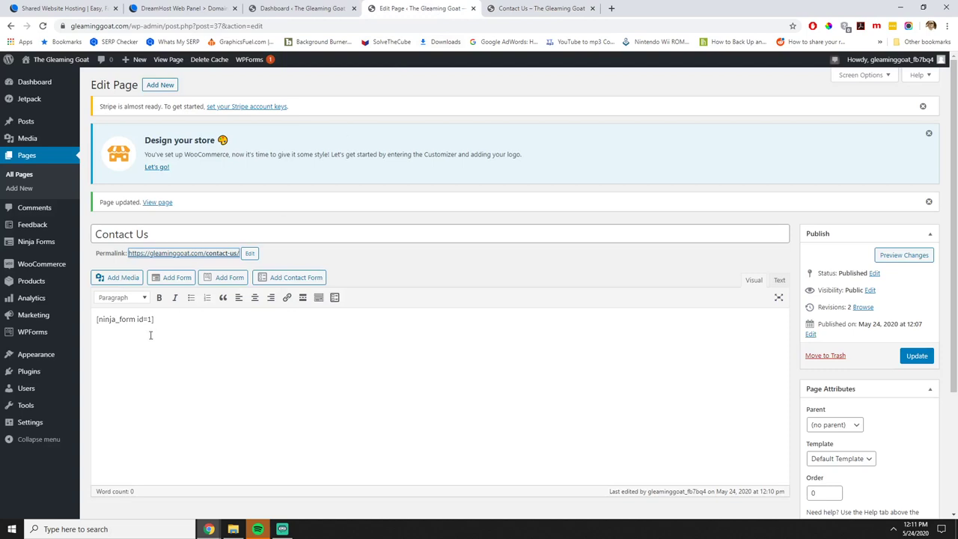
# In the Contact Us form's Display Settings, switch off Display Form Title and publish.
pyautogui.moveTo(53, 240)
pyautogui.middleClick(97, 248)
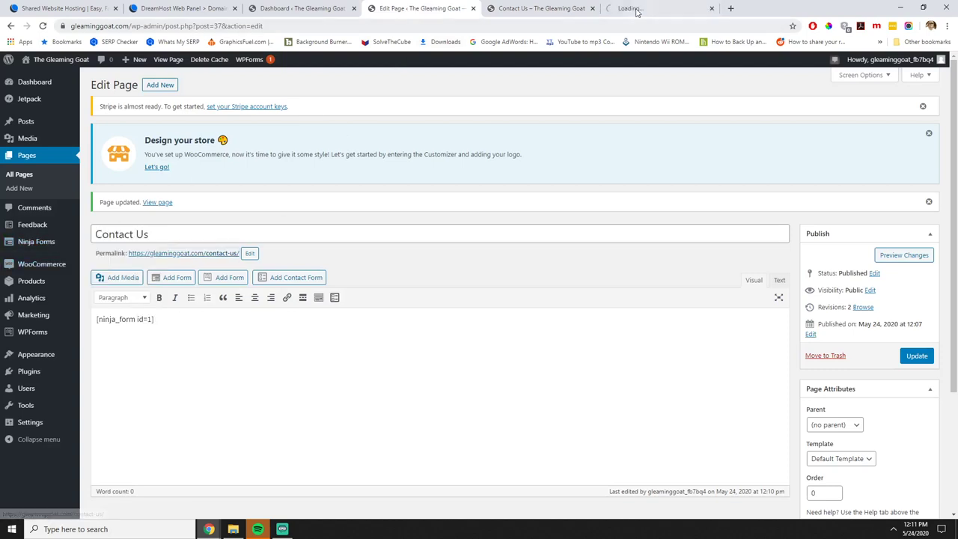
pyautogui.click(636, 9)
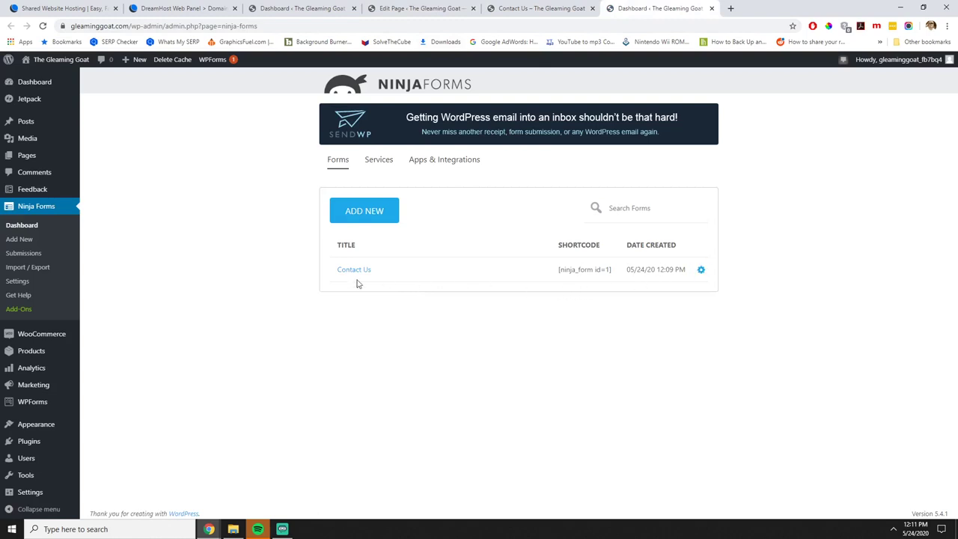
pyautogui.click(360, 276)
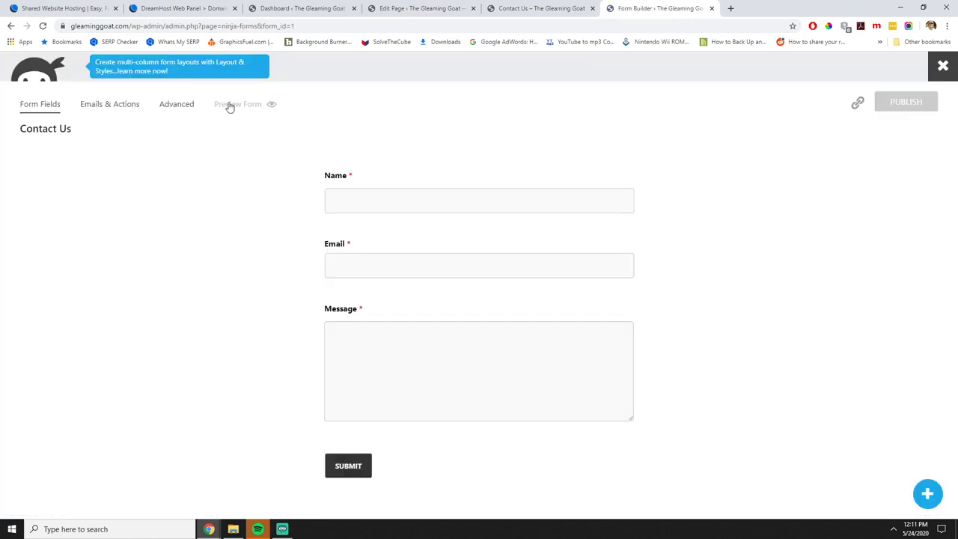
pyautogui.click(176, 108)
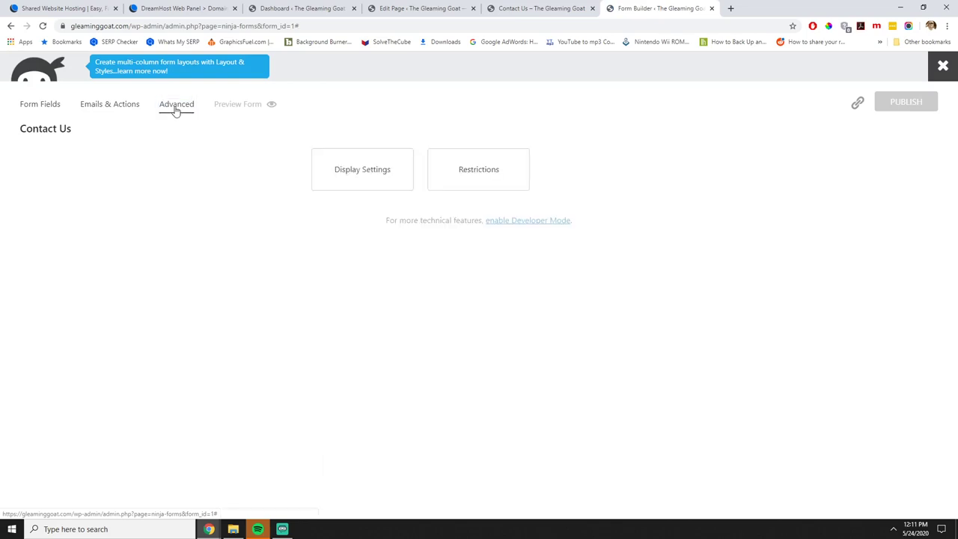
pyautogui.click(374, 175)
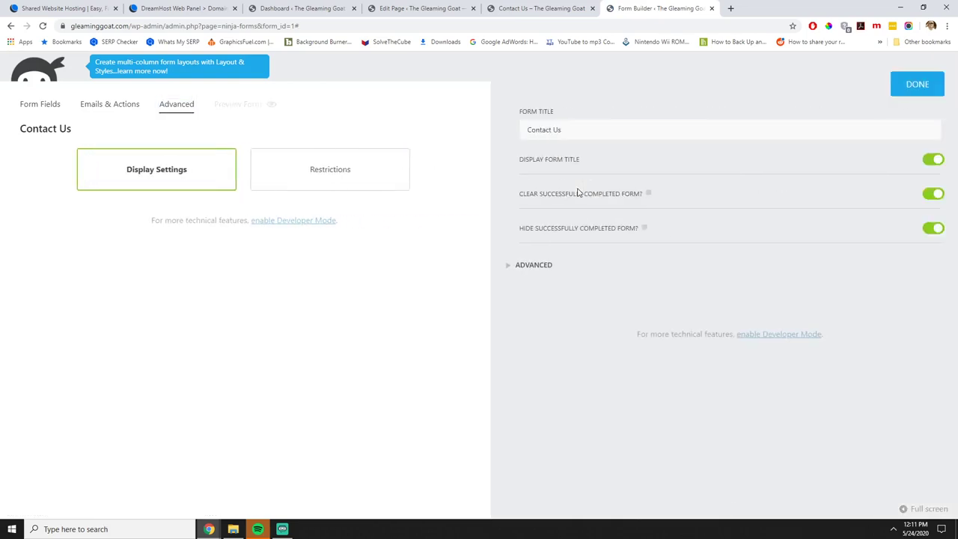
pyautogui.click(923, 159)
pyautogui.click(910, 93)
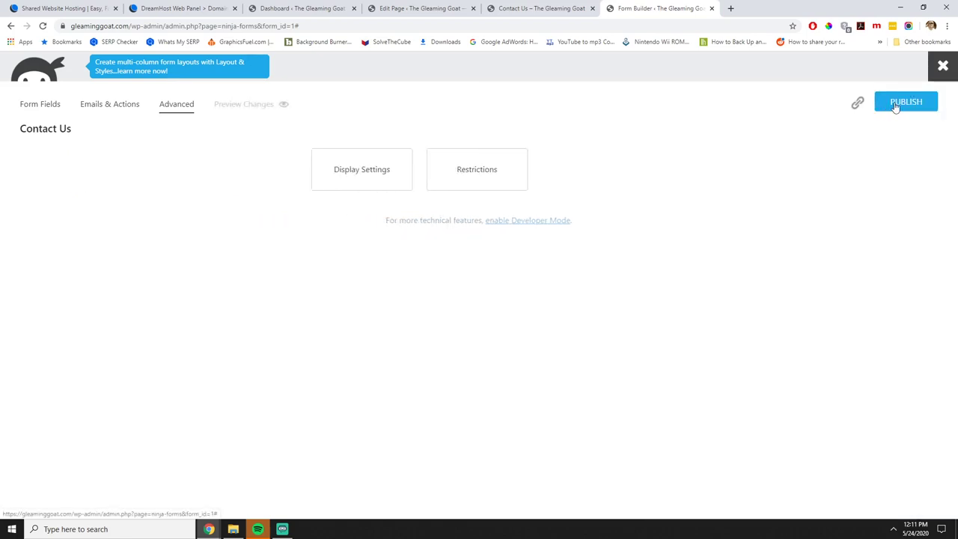
pyautogui.click(896, 107)
# Reload the live Contact Us page to confirm the heading appears only once.
pyautogui.click(538, 8)
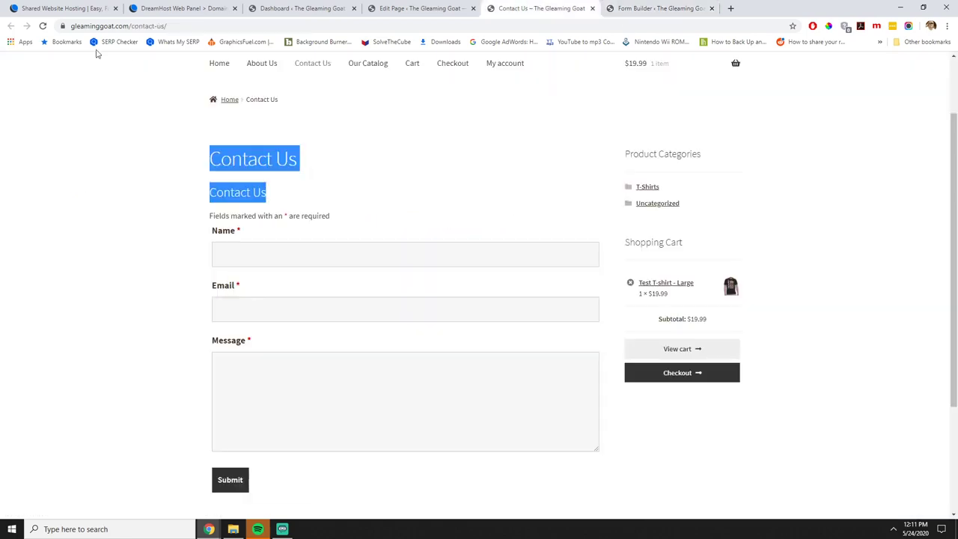
pyautogui.click(86, 95)
pyautogui.click(43, 26)
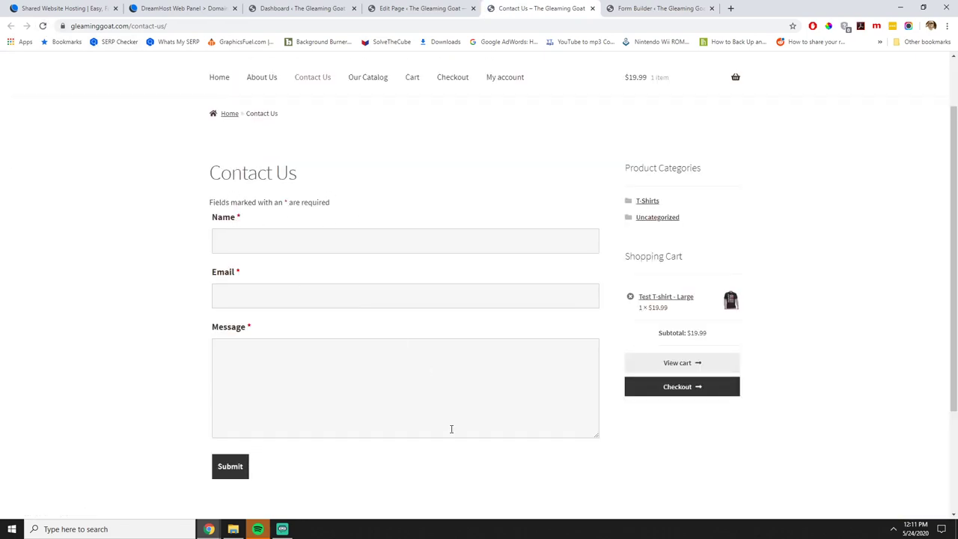
pyautogui.click(658, 8)
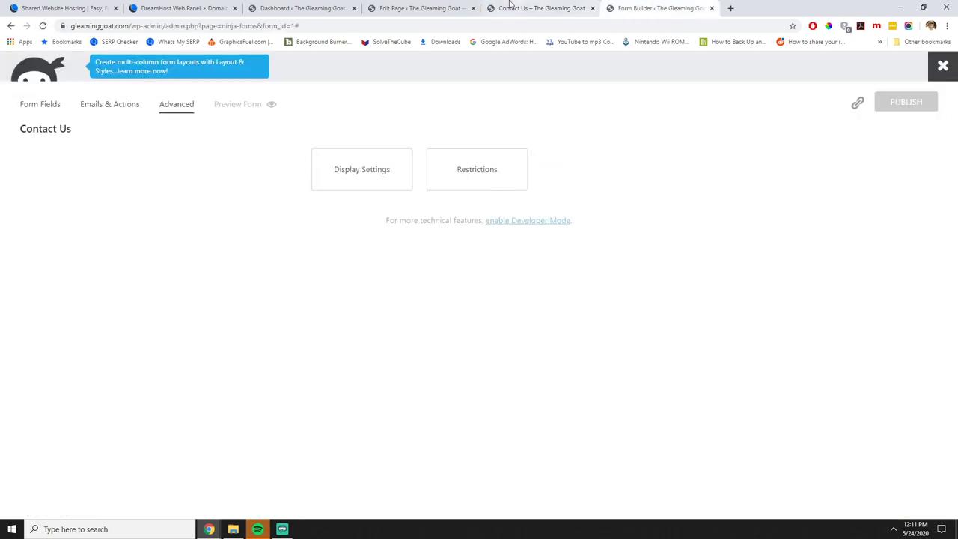
pyautogui.click(421, 8)
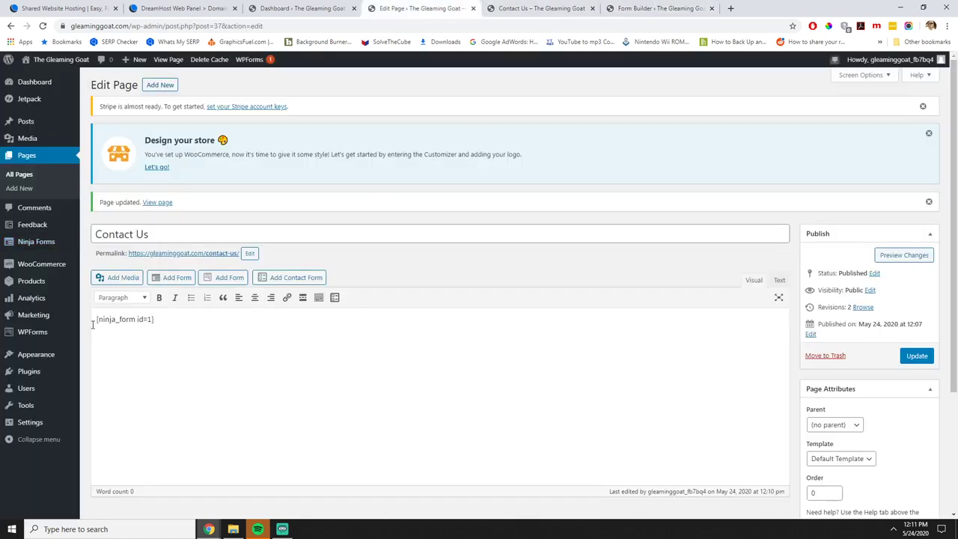
# Add BEFORE and AFTER test lines around the shortcode, update, and view them on the live page.
pyautogui.press('Return')
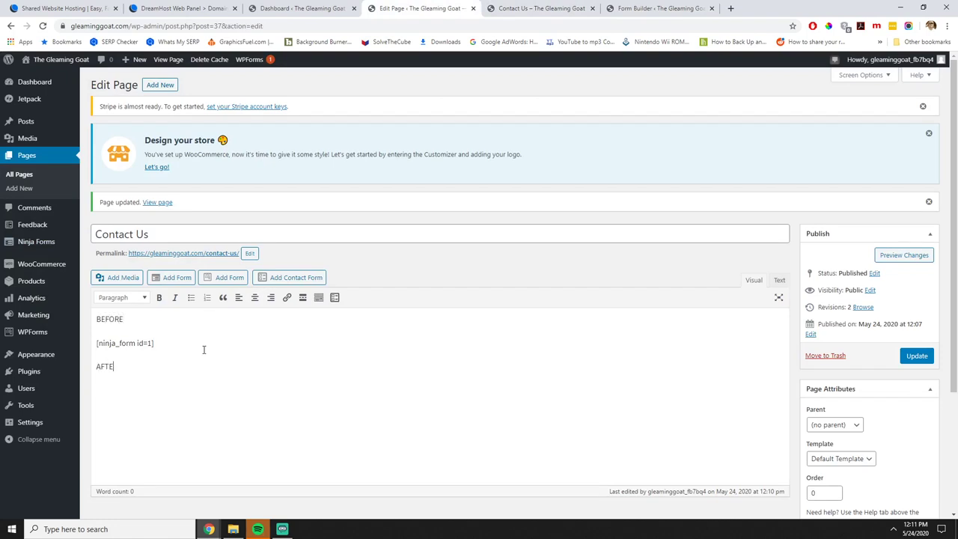
pyautogui.click(916, 356)
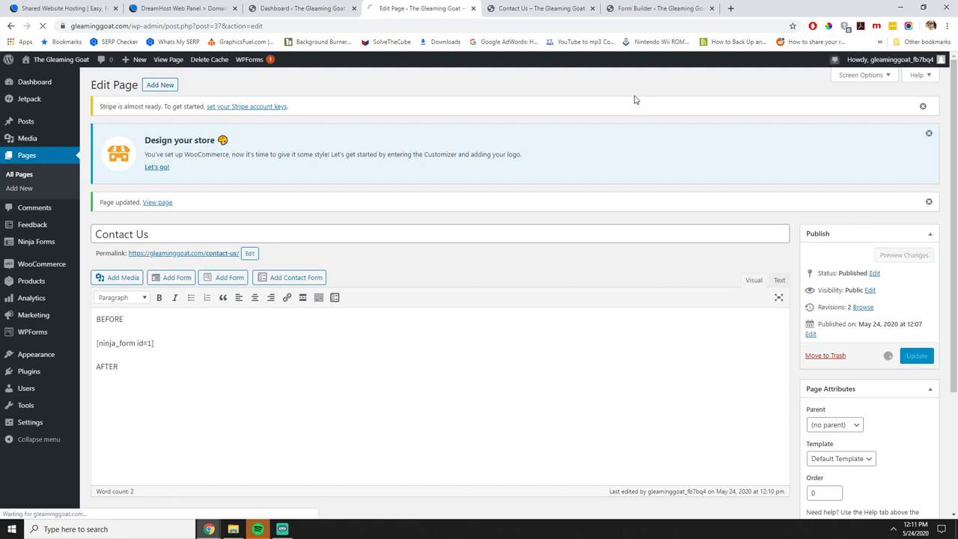
pyautogui.click(538, 9)
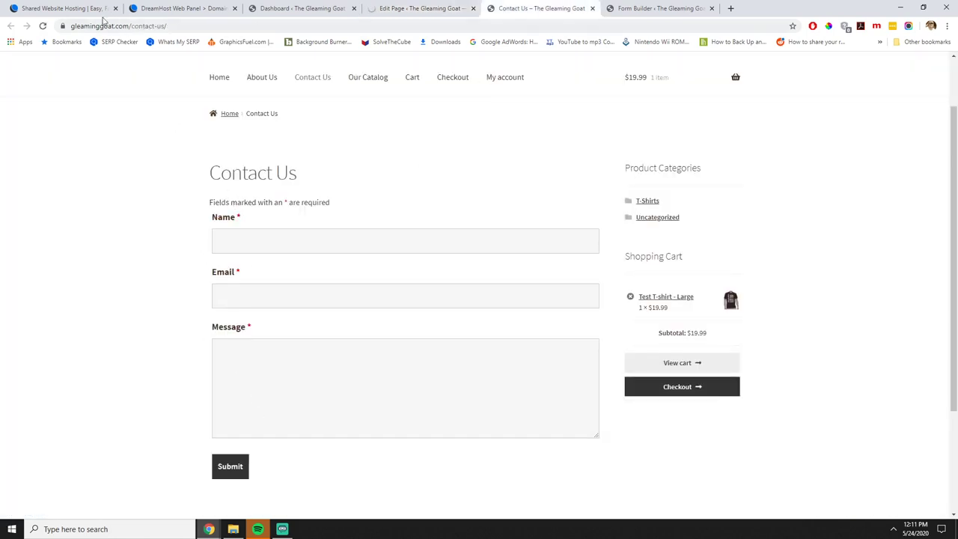
pyautogui.click(43, 25)
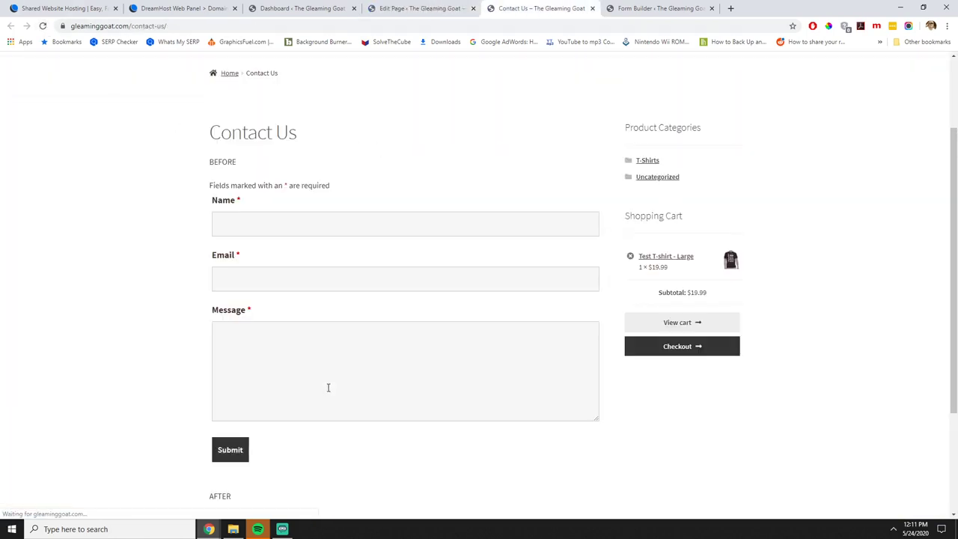
pyautogui.scroll(-2, 233, 364)
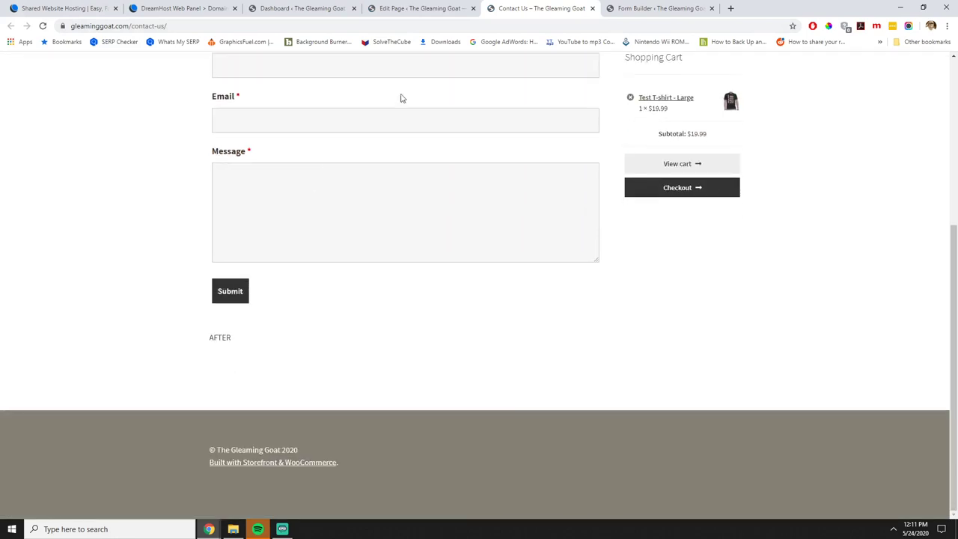
pyautogui.click(423, 9)
# Delete the BEFORE and AFTER test lines from the Contact Us page body.
pyautogui.moveTo(68, 359)
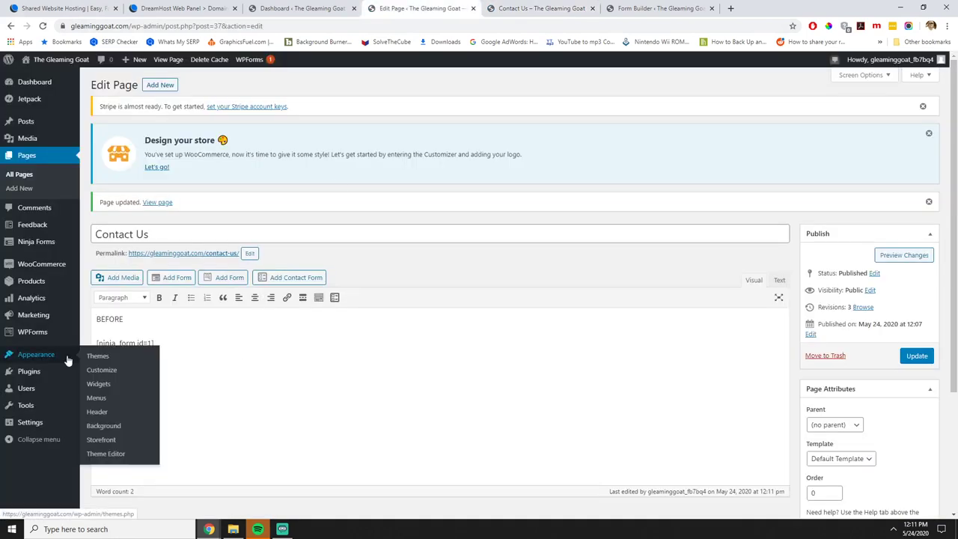
pyautogui.click(283, 381)
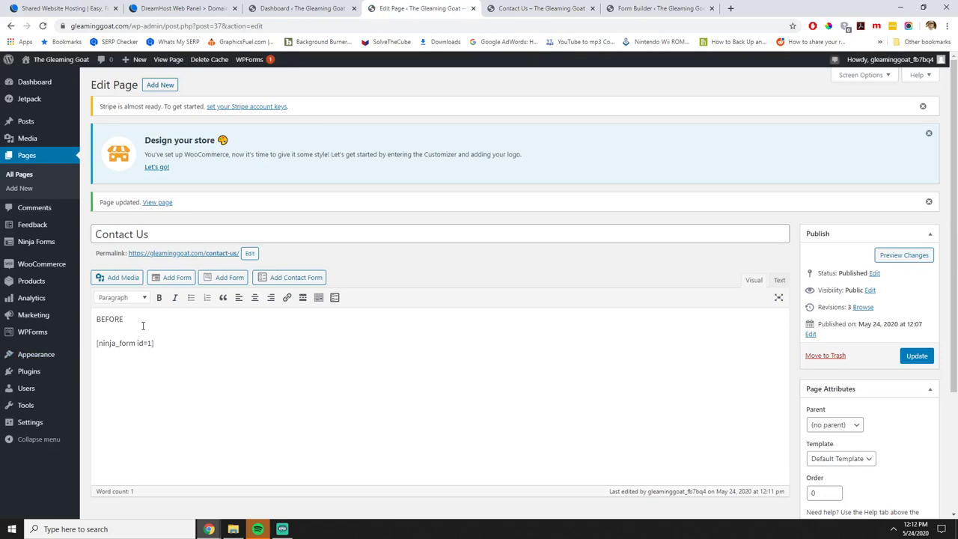
pyautogui.moveTo(138, 320); pyautogui.dragTo(96, 319)
pyautogui.press('BackSpace')
pyautogui.press('BackSpace')
pyautogui.press('BackSpace')
pyautogui.press('BackSpace')
pyautogui.press('BackSpace')
pyautogui.press('BackSpace')
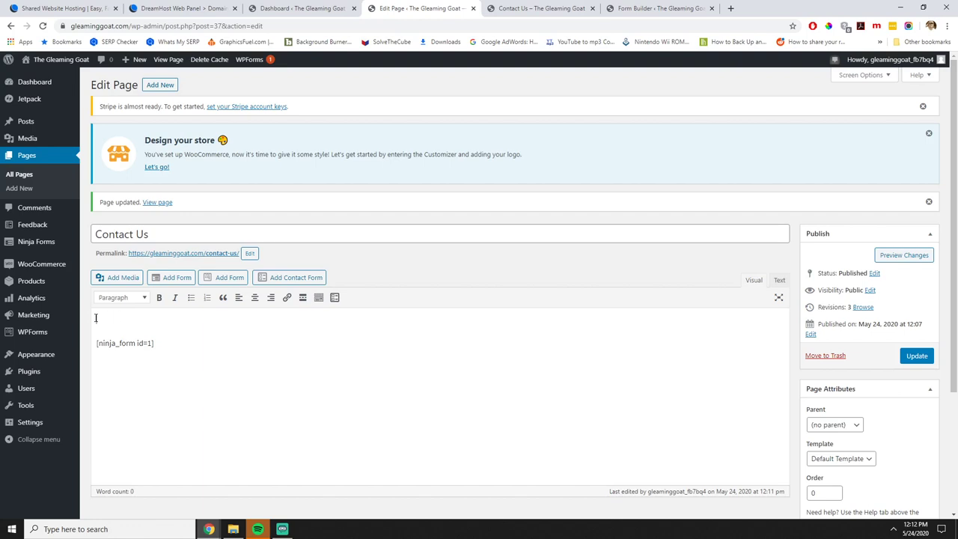
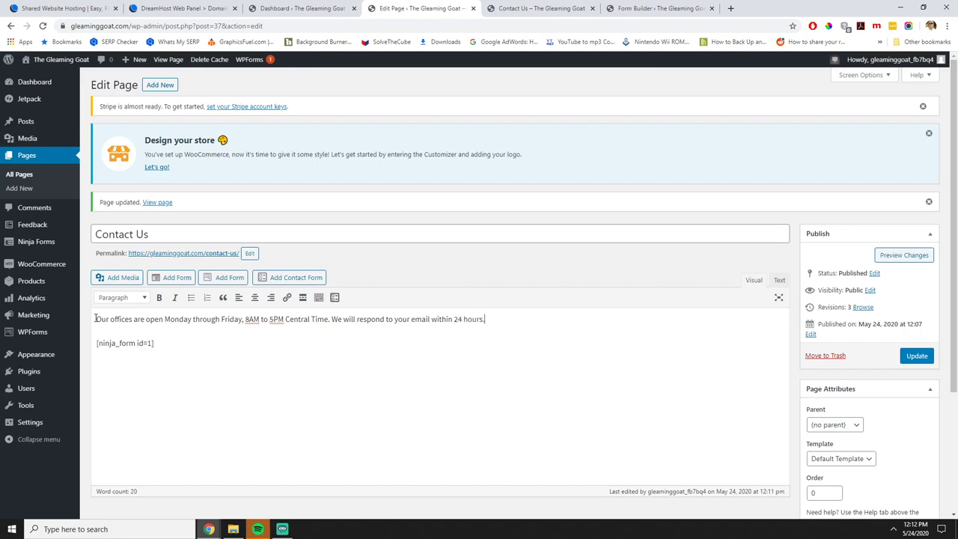
# Save the Contact Us page and reload the live page to review it.
pyautogui.click(917, 356)
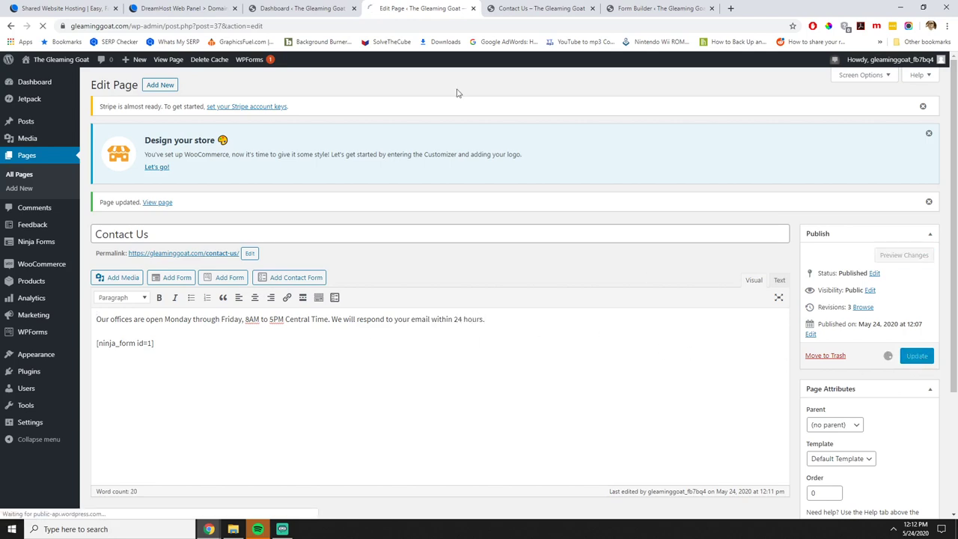
pyautogui.click(547, 9)
pyautogui.scroll(3, 160, 208)
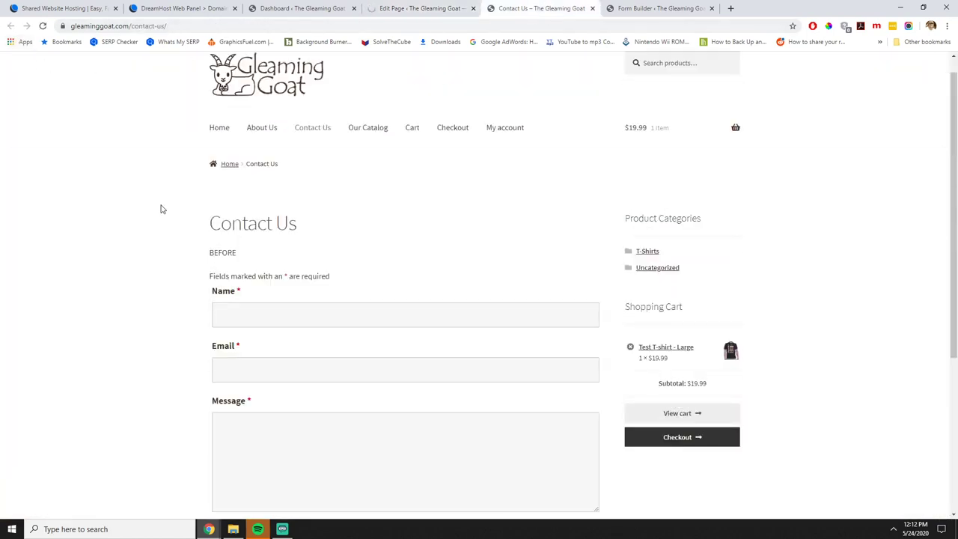
pyautogui.click(43, 25)
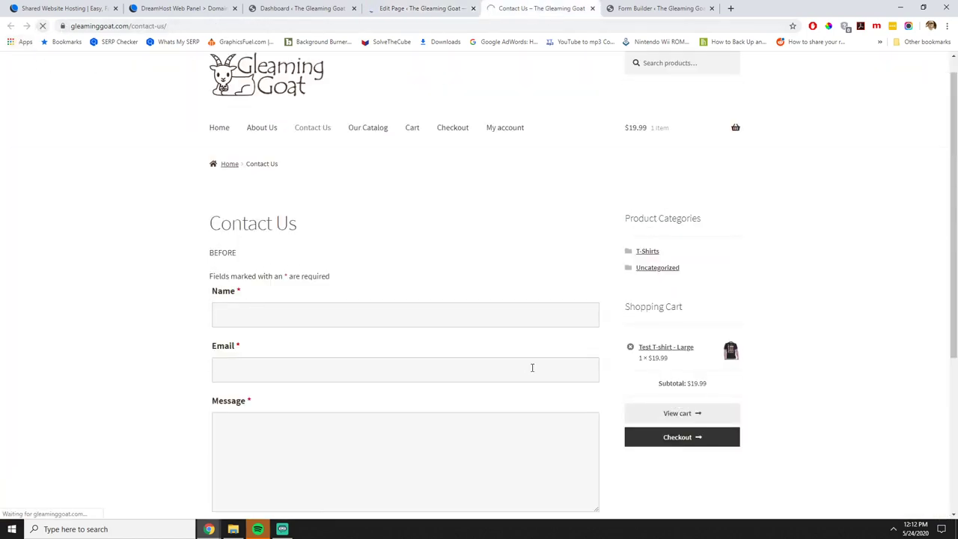
pyautogui.scroll(-3, 510, 347)
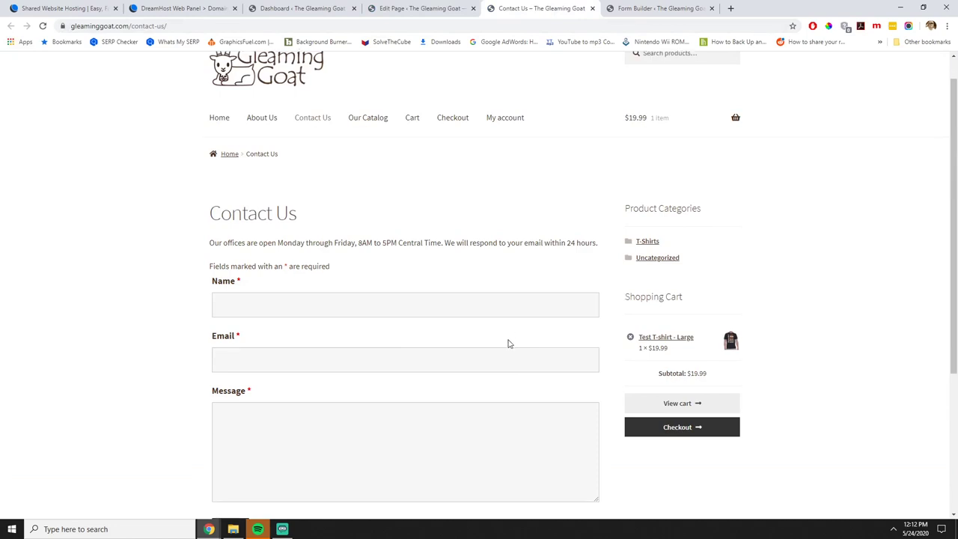
pyautogui.scroll(3, 508, 343)
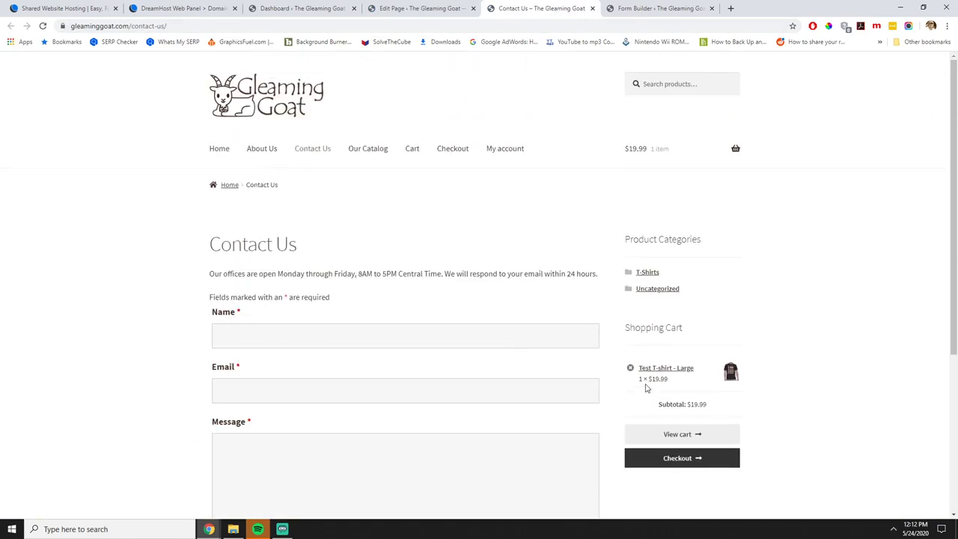
# In the editor, make the office-hours sentence bold and update the page.
pyautogui.click(423, 8)
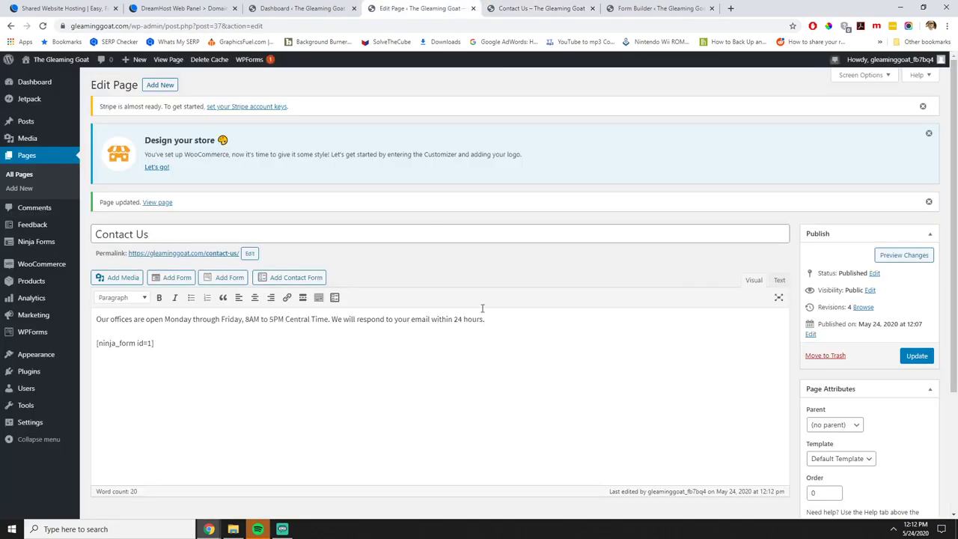
pyautogui.moveTo(521, 319); pyautogui.dragTo(13, 301)
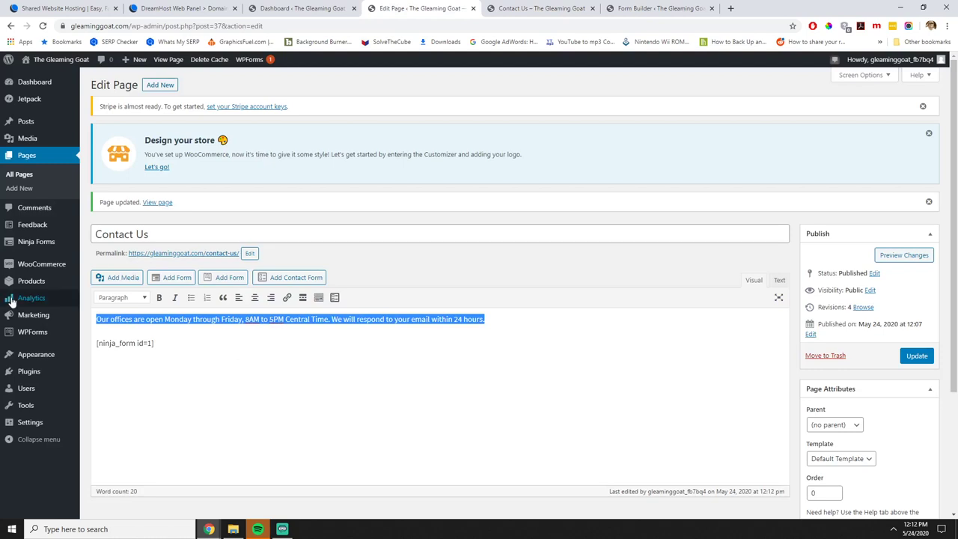
pyautogui.click(159, 297)
pyautogui.click(916, 356)
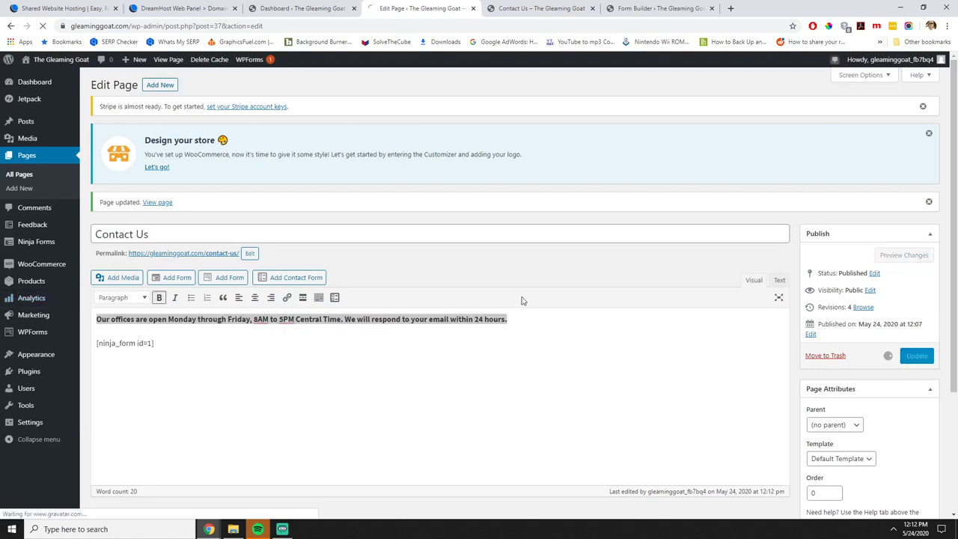
# Reload the live Contact Us page to confirm the office hours now appear bold.
pyautogui.click(570, 5)
pyautogui.click(44, 26)
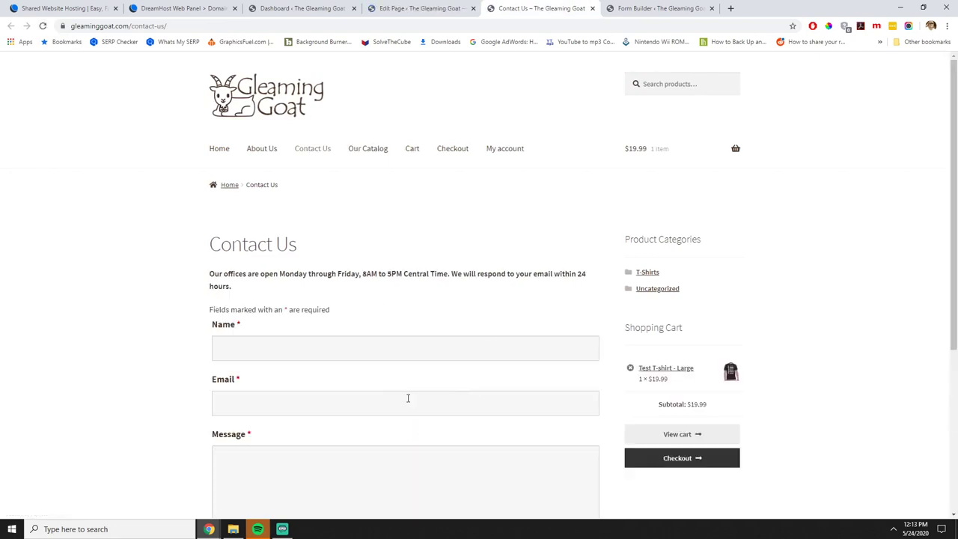
pyautogui.scroll(-2, 410, 399)
pyautogui.scroll(1, 419, 396)
pyautogui.scroll(2, 462, 309)
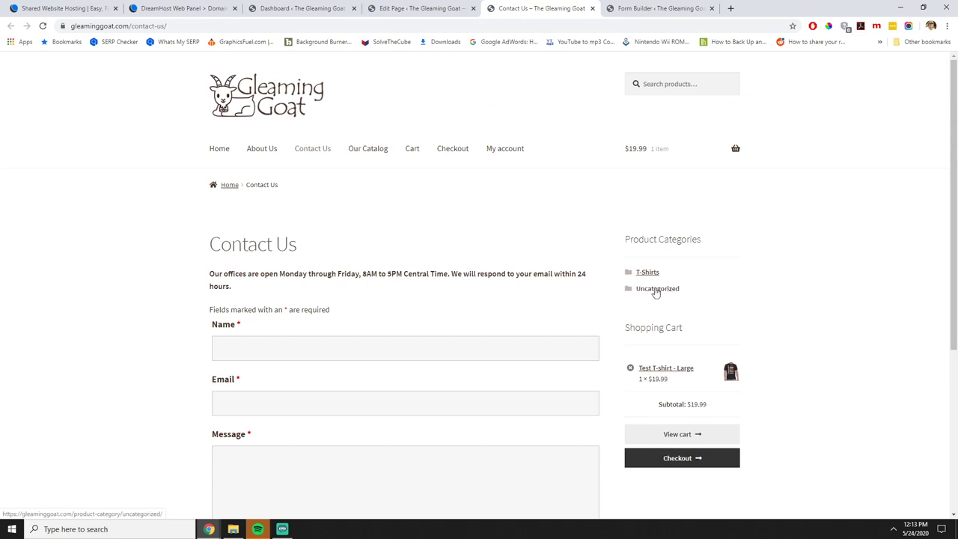
pyautogui.click(419, 8)
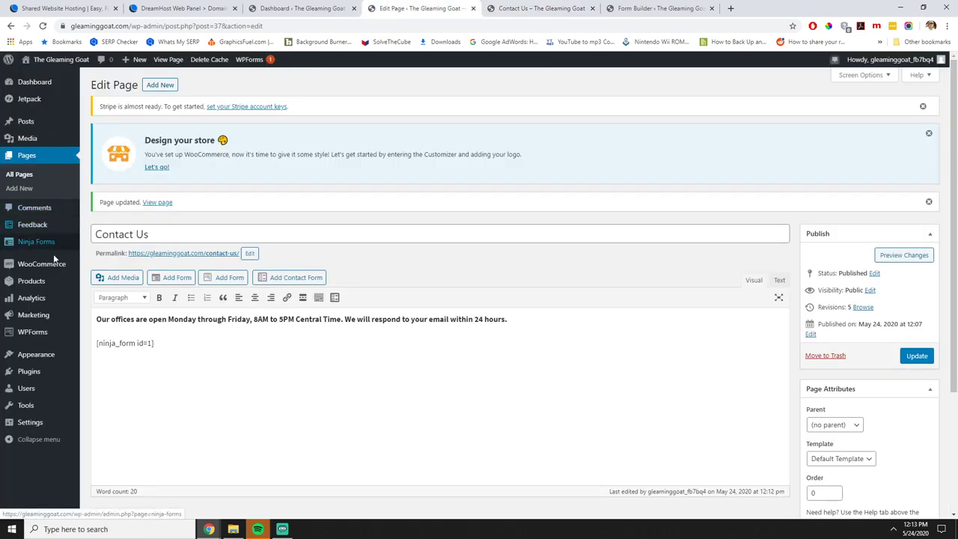
# Open the Uncategorized product category for editing under Products > Categories.
pyautogui.click(83, 288)
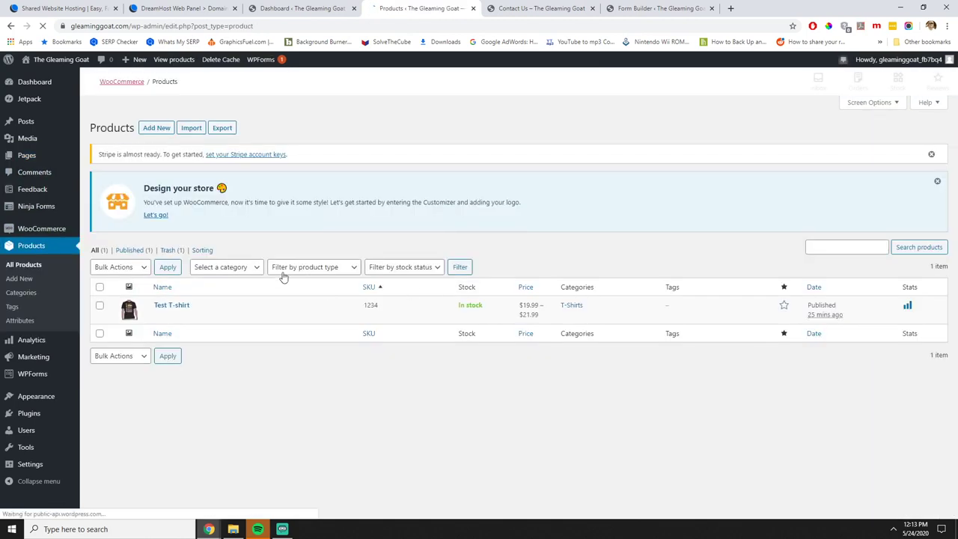
pyautogui.moveTo(35, 398)
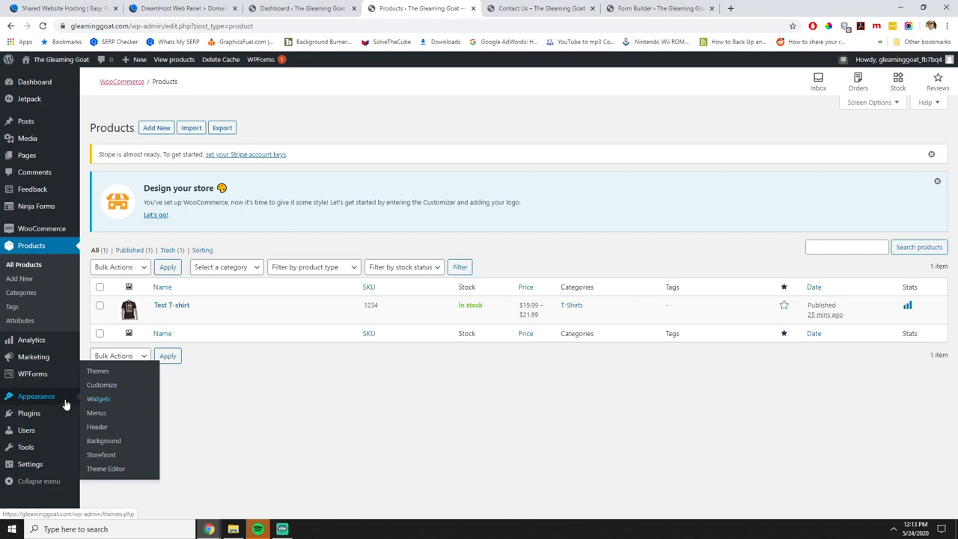
pyautogui.click(35, 293)
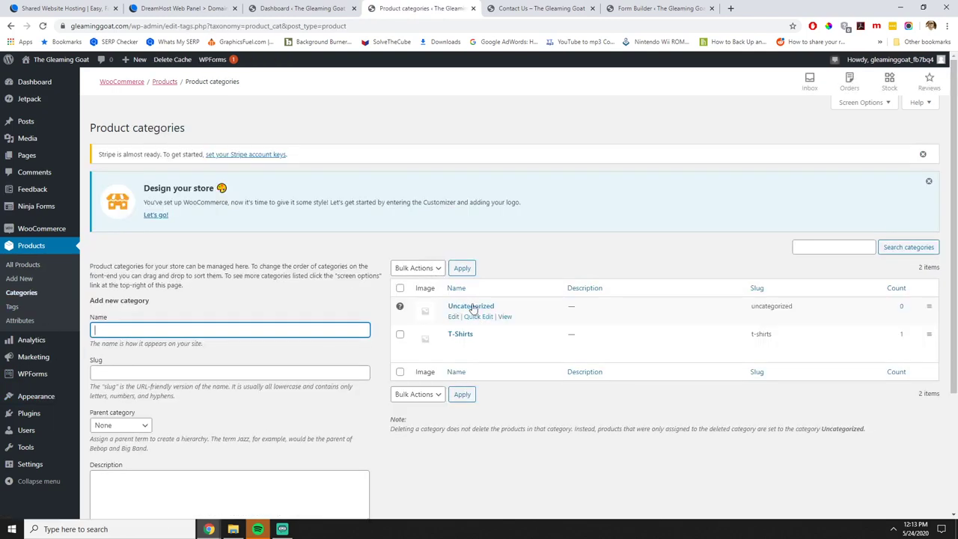
pyautogui.click(472, 307)
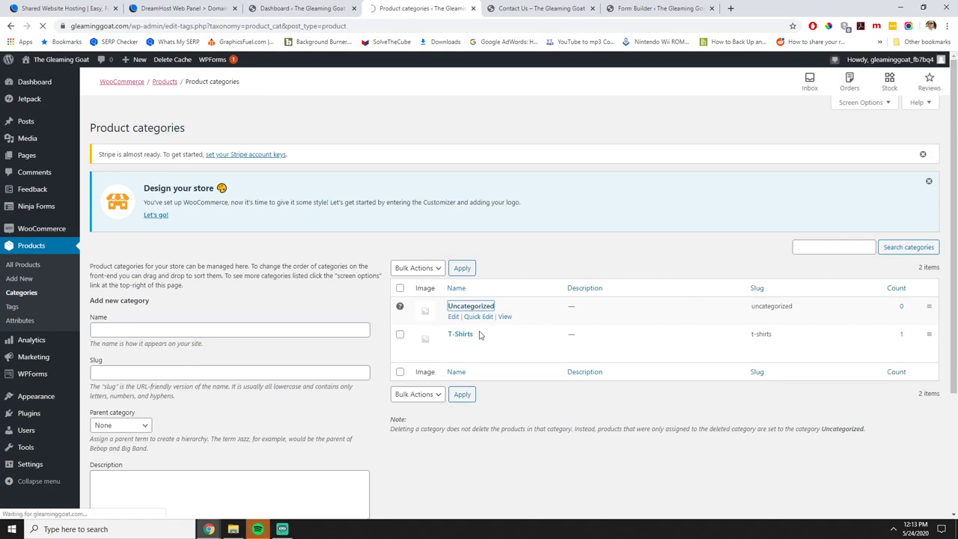
# Rename the category to Other Products with slug other-products and update it.
pyautogui.hotkey('ctrl', 'a')
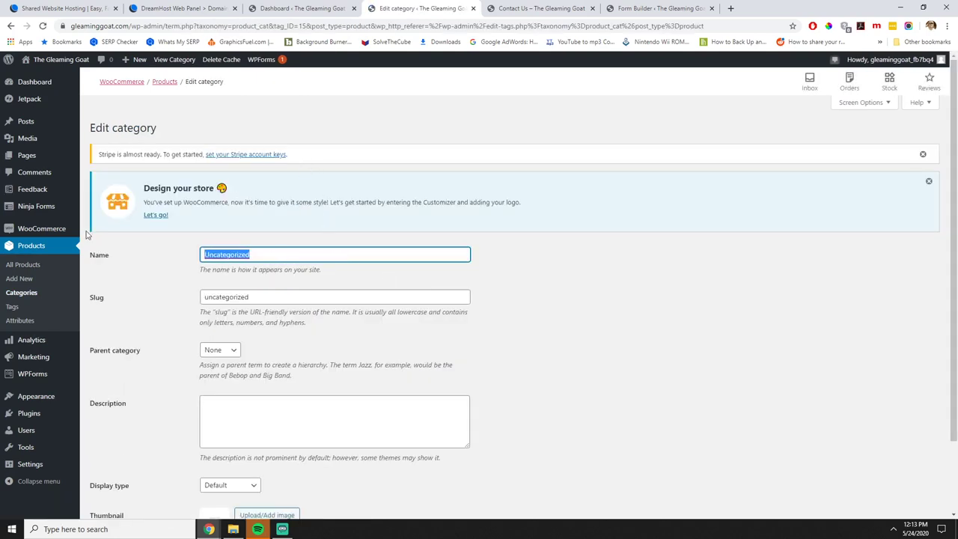
pyautogui.write('All Products')
pyautogui.scroll(-1, 274, 297)
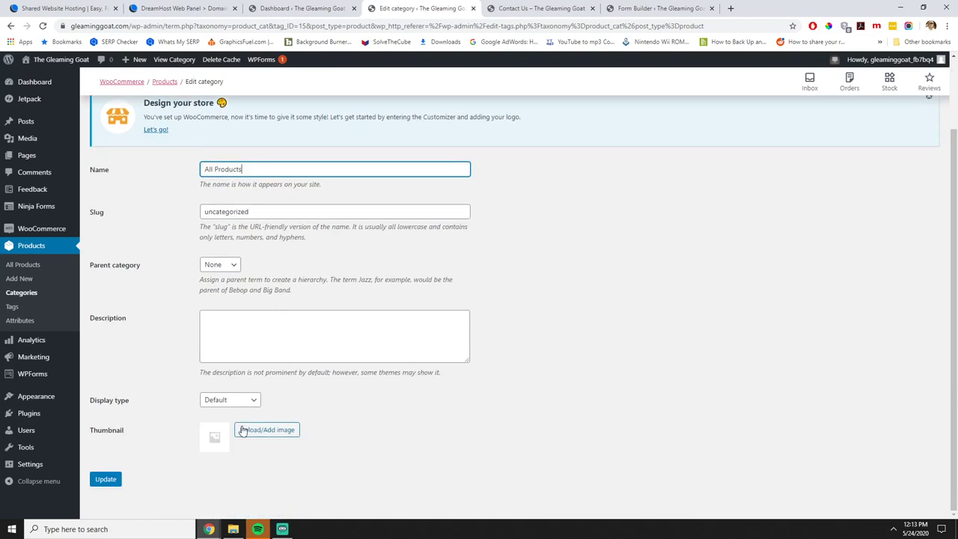
pyautogui.hotkey('ctrl', 'a')
pyautogui.write('O')
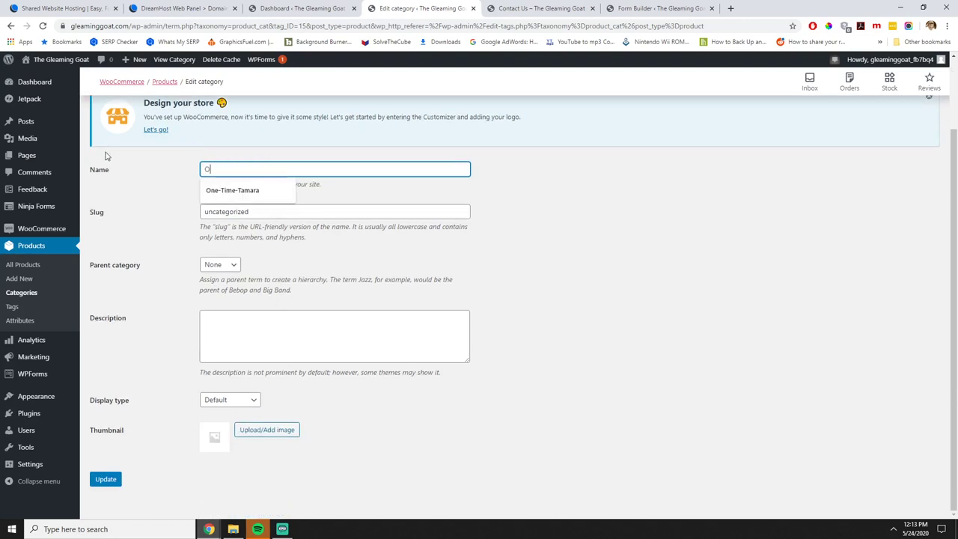
pyautogui.write('ther Products')
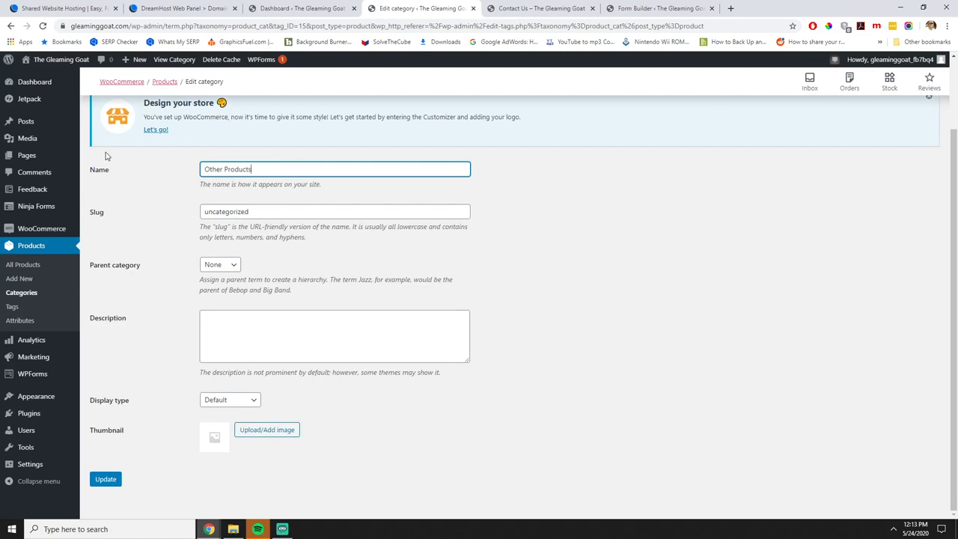
pyautogui.press('Tab')
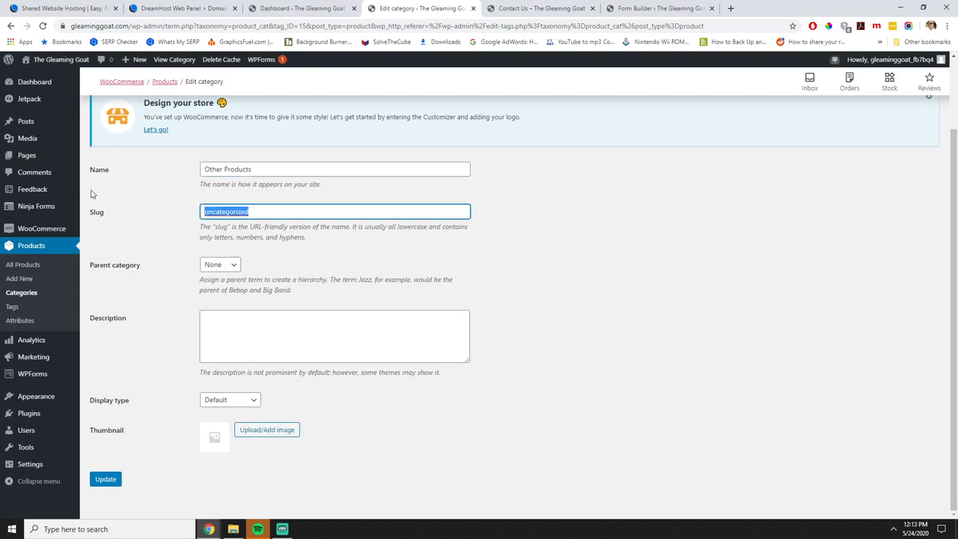
pyautogui.write('other-products')
pyautogui.click(108, 482)
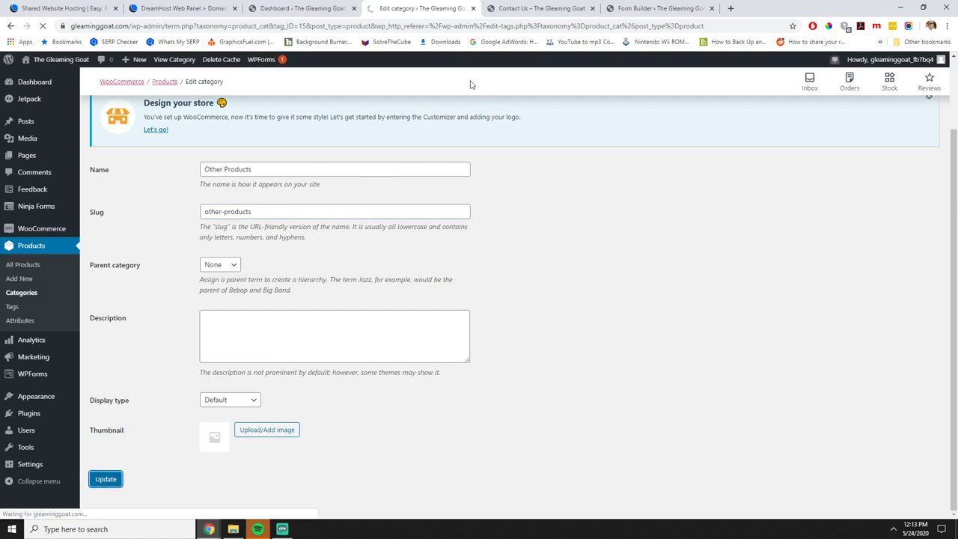
pyautogui.click(548, 9)
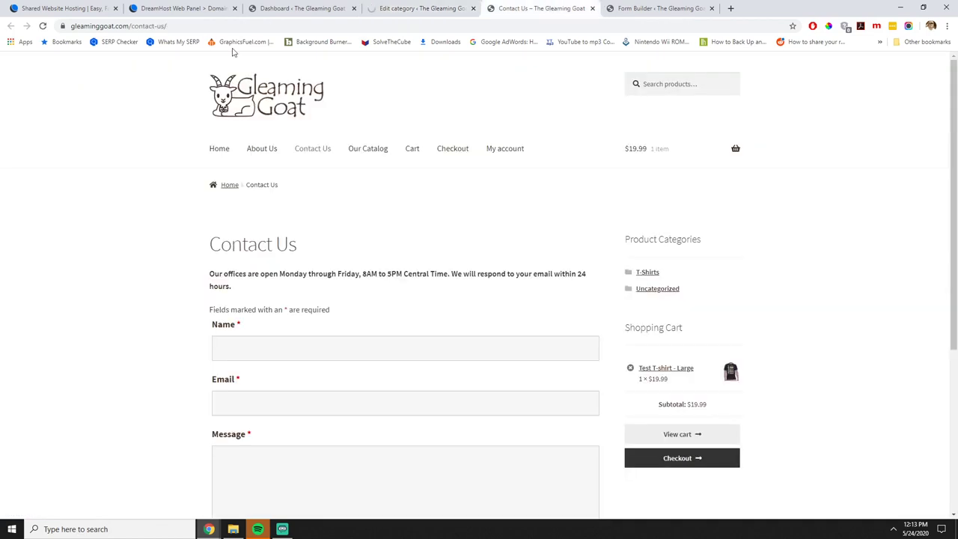
# Reload the storefront and check the renamed Other Products category page.
pyautogui.click(42, 26)
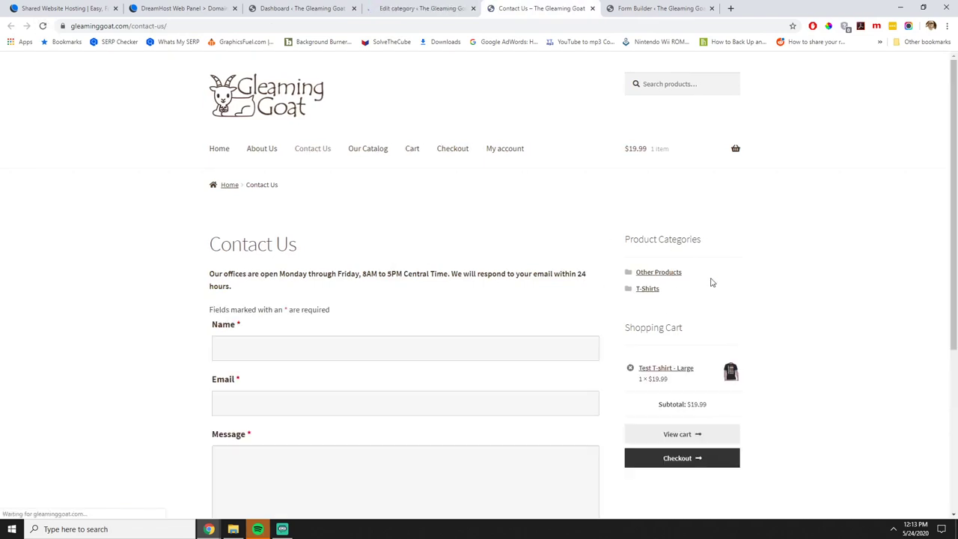
pyautogui.click(659, 273)
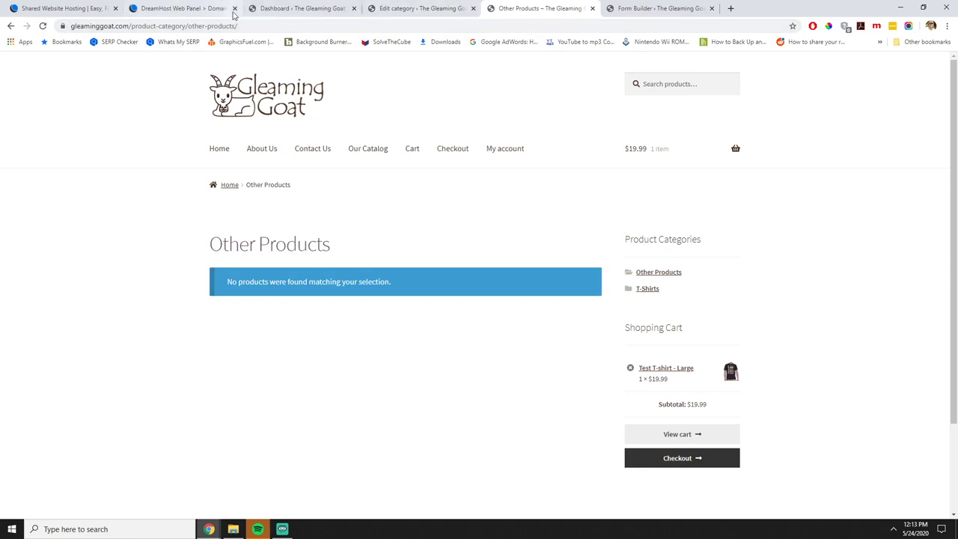
pyautogui.moveTo(233, 26); pyautogui.dragTo(205, 28)
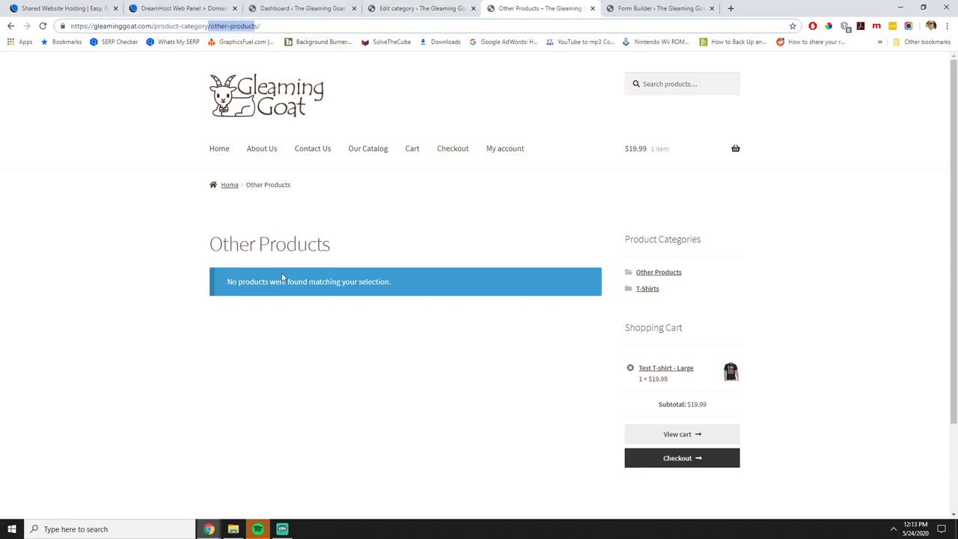
pyautogui.click(222, 150)
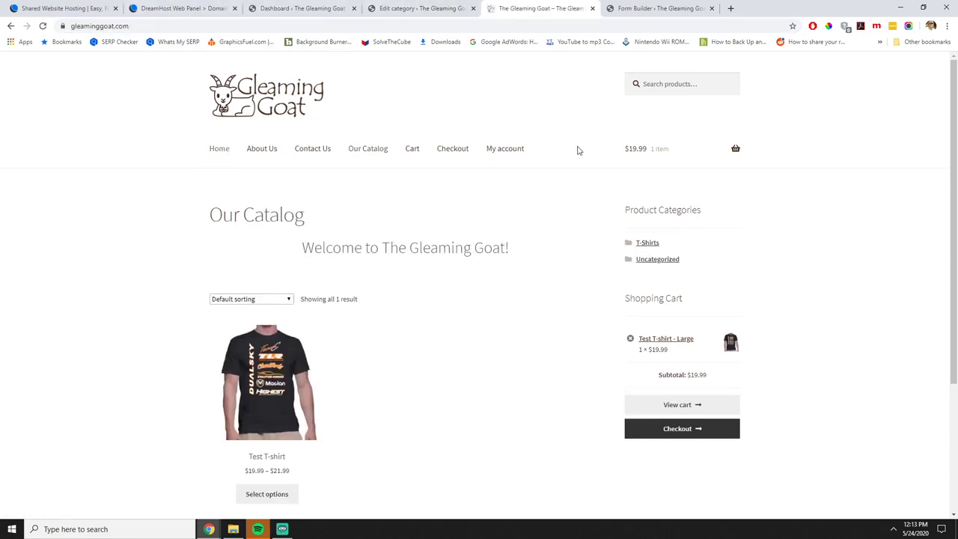
# Close the form builder tab and remove the Test T-shirt from the cart.
pyautogui.click(608, 6)
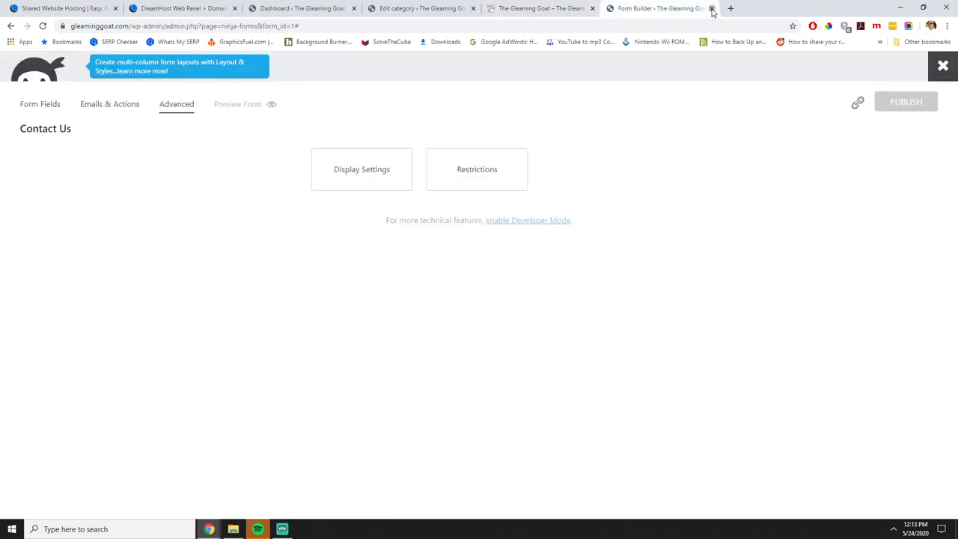
pyautogui.click(710, 9)
pyautogui.click(297, 120)
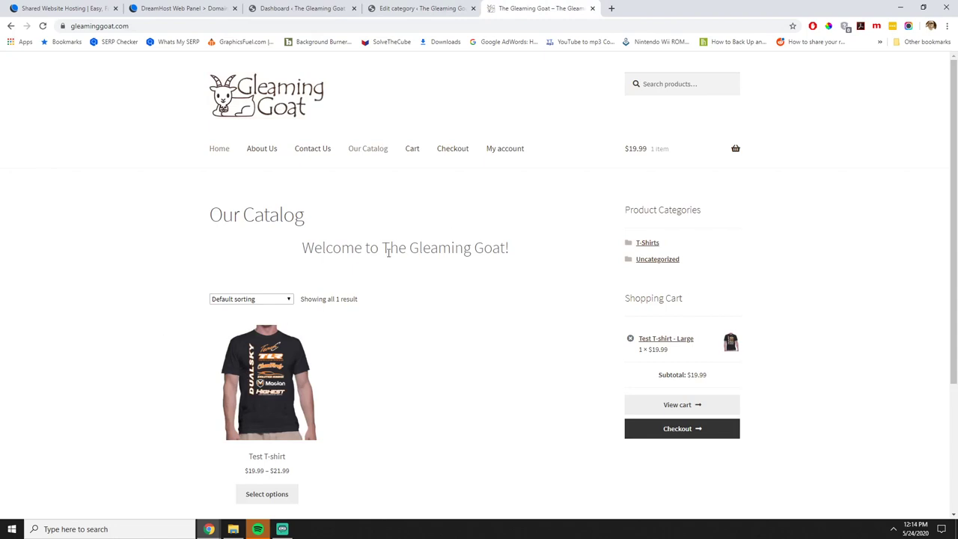
pyautogui.scroll(-3, 463, 275)
pyautogui.scroll(2, 524, 283)
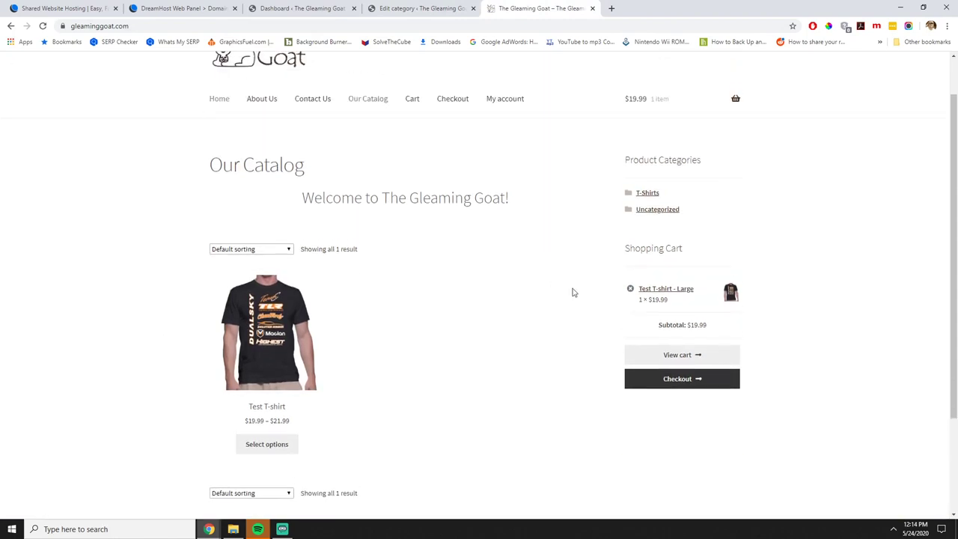
pyautogui.click(631, 286)
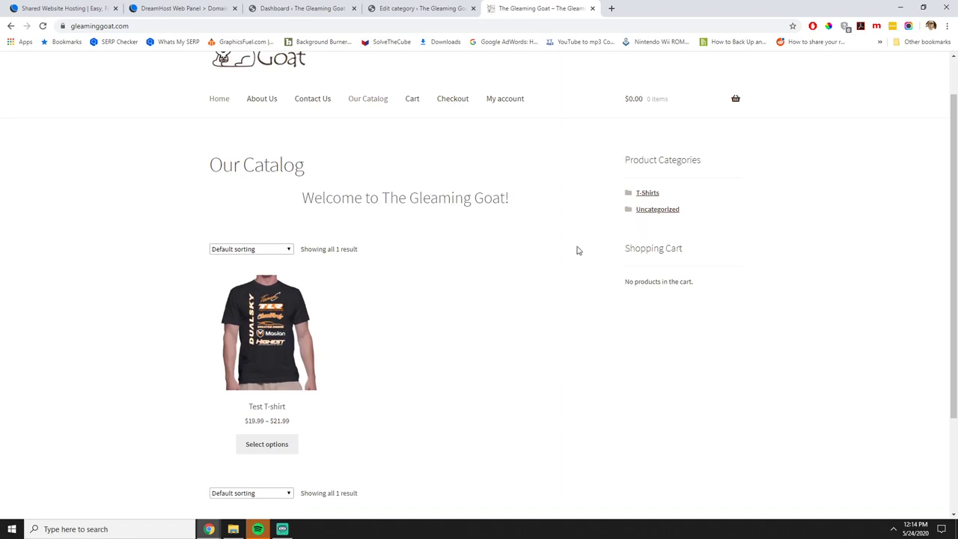
# View the Test T-shirt product page and its available sizes.
pyautogui.click(308, 301)
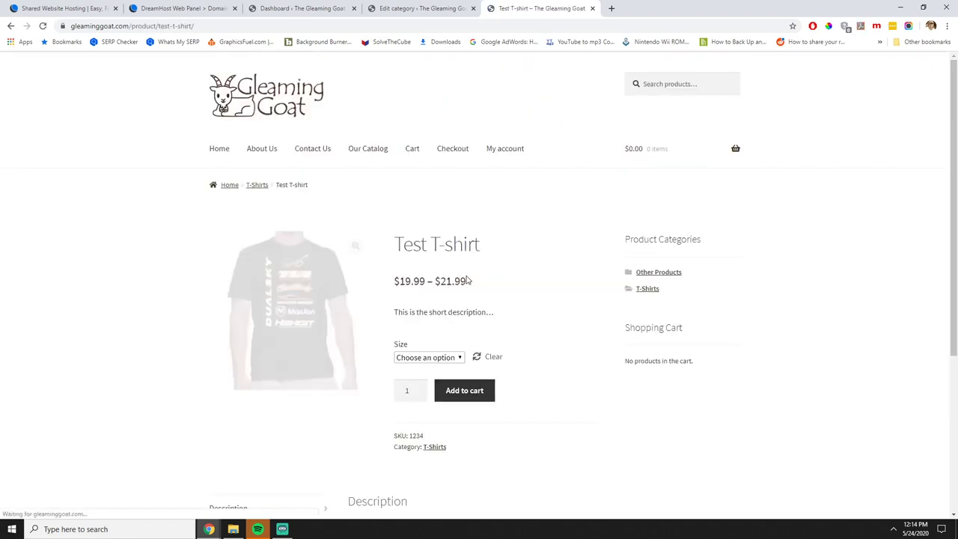
pyautogui.scroll(-1, 501, 376)
pyautogui.scroll(-1, 501, 376)
pyautogui.click(428, 257)
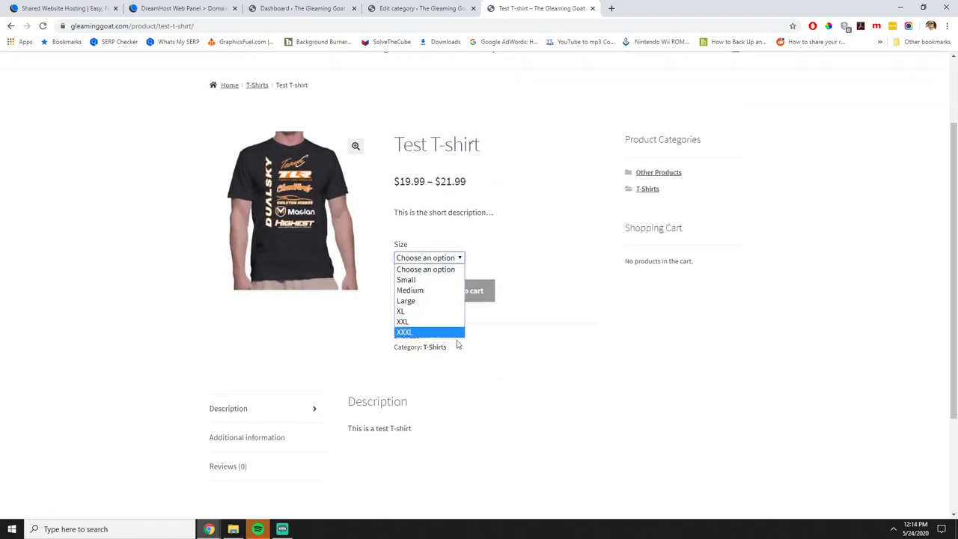
pyautogui.scroll(1, 528, 362)
pyautogui.scroll(1, 528, 362)
pyautogui.click(215, 148)
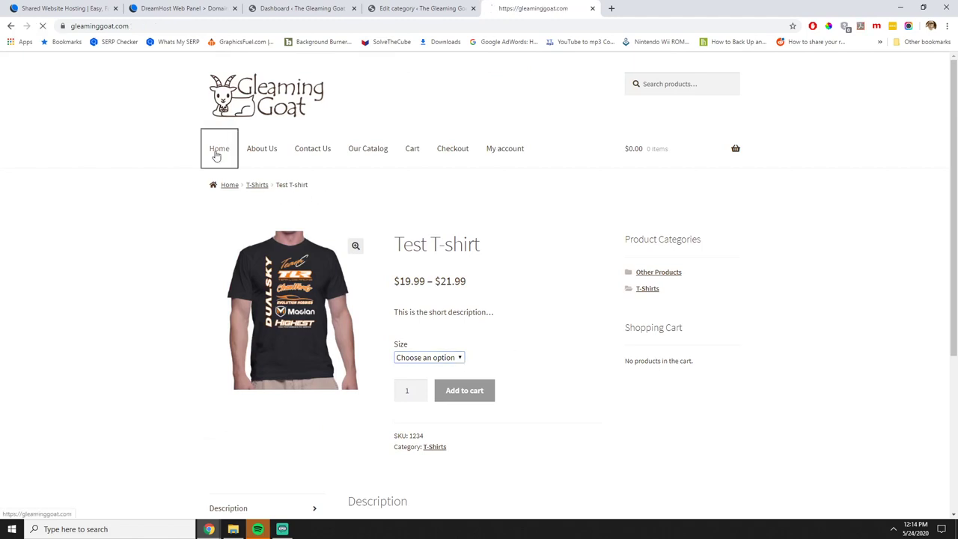
pyautogui.click(431, 8)
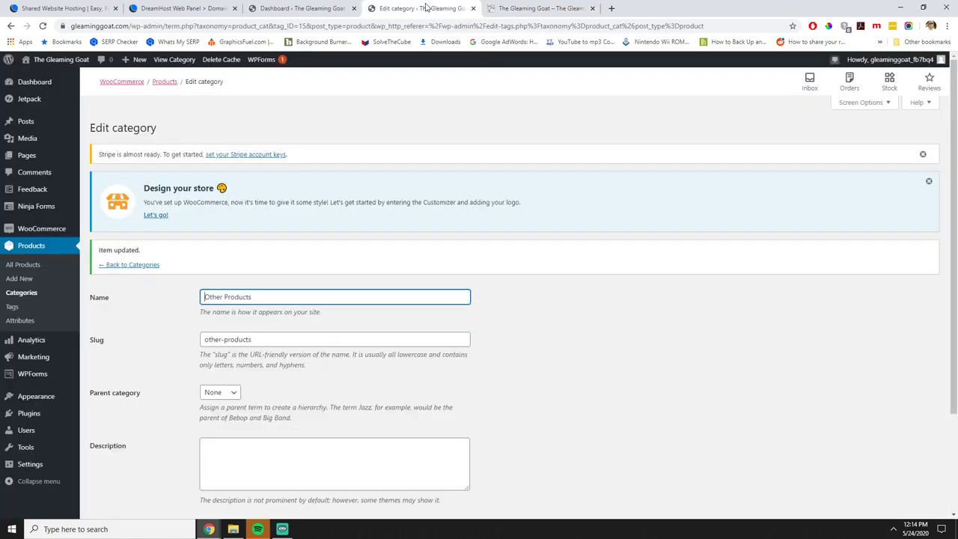
# Open the Installed Plugins list from the Plugins menu in the admin sidebar.
pyautogui.moveTo(53, 402)
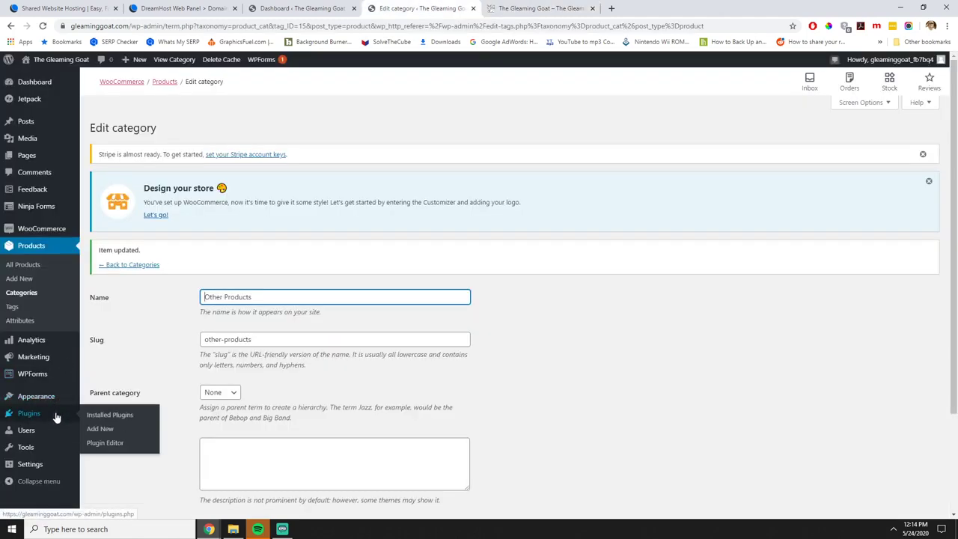
pyautogui.click(98, 413)
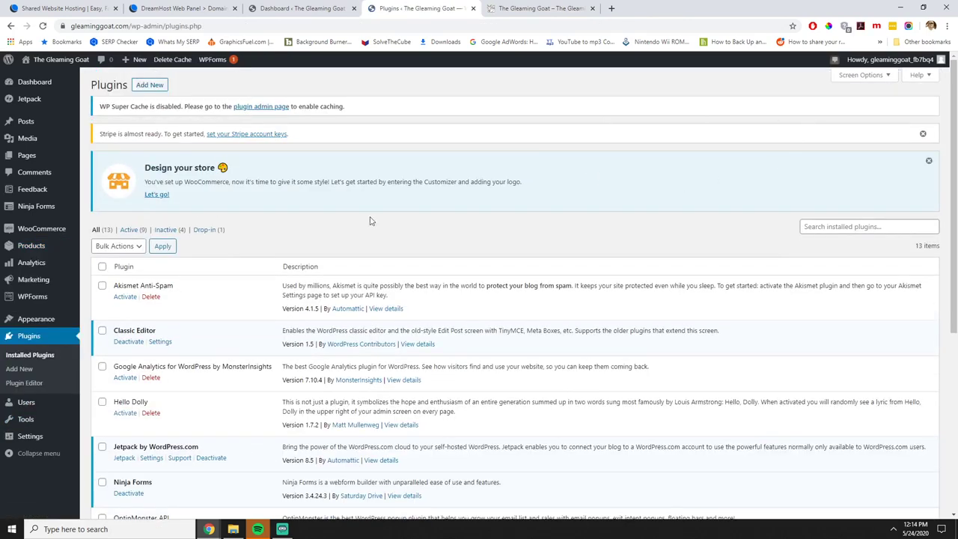
pyautogui.click(514, 9)
pyautogui.click(418, 8)
# Search the plugin directory for TK Google Fonts, install and activate it, skipping the opt-in.
pyautogui.click(826, 226)
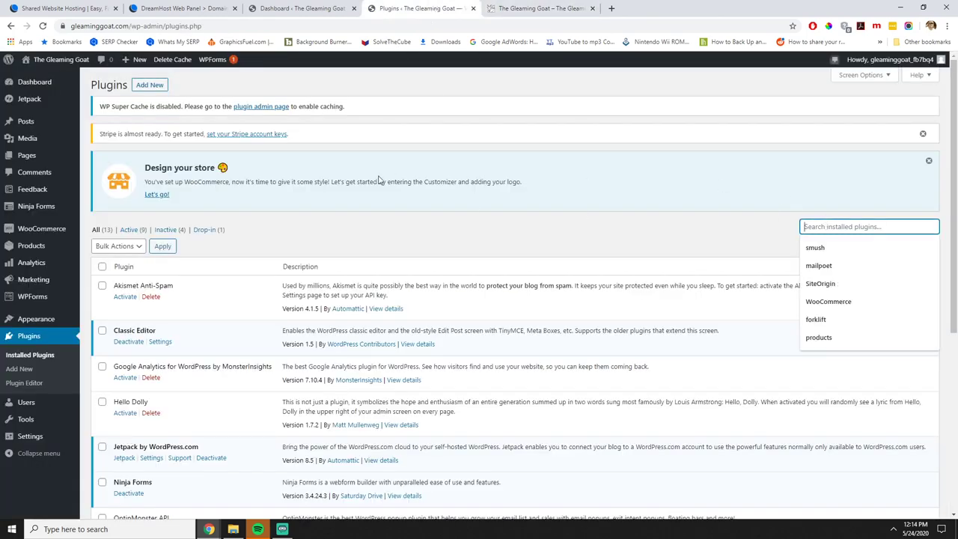
pyautogui.click(152, 85)
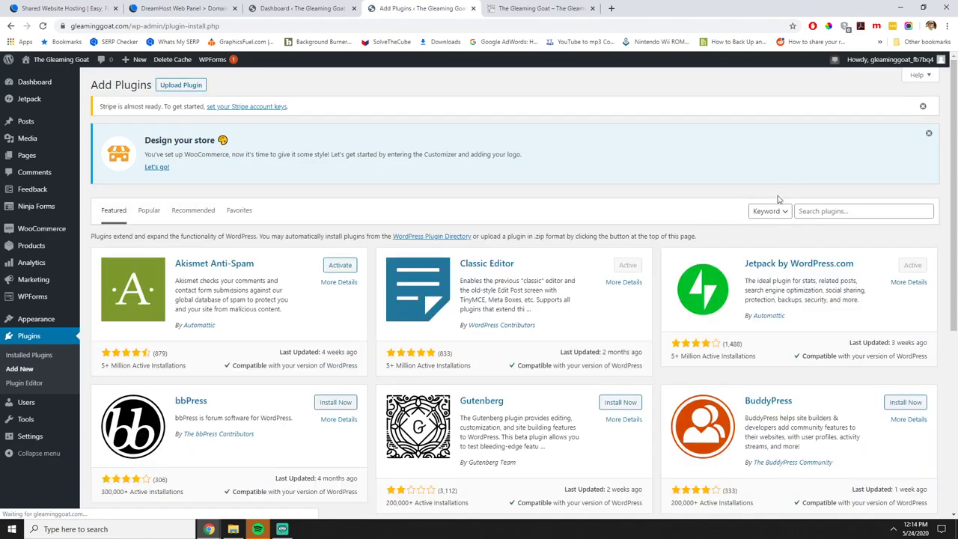
pyautogui.click(816, 212)
pyautogui.write('TK Google Fonts')
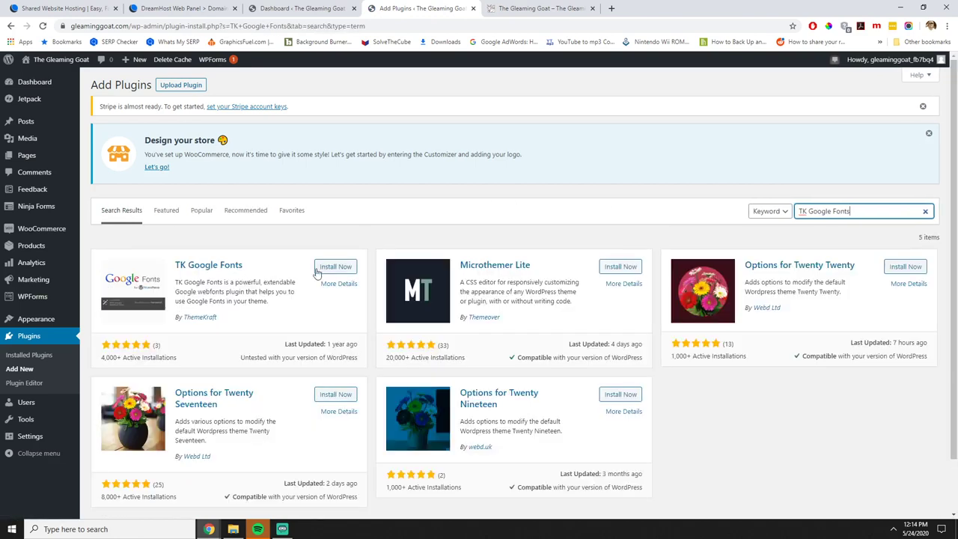
pyautogui.click(334, 267)
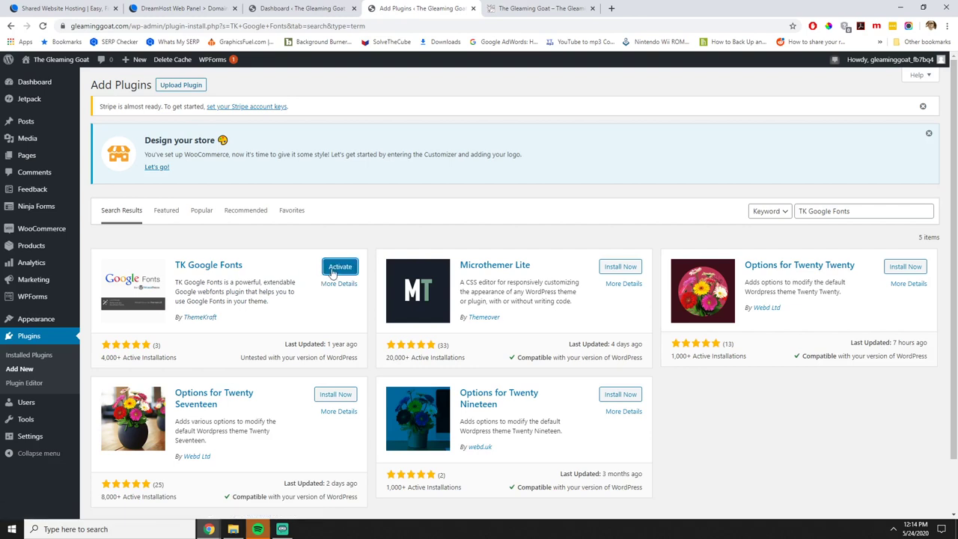
pyautogui.click(333, 270)
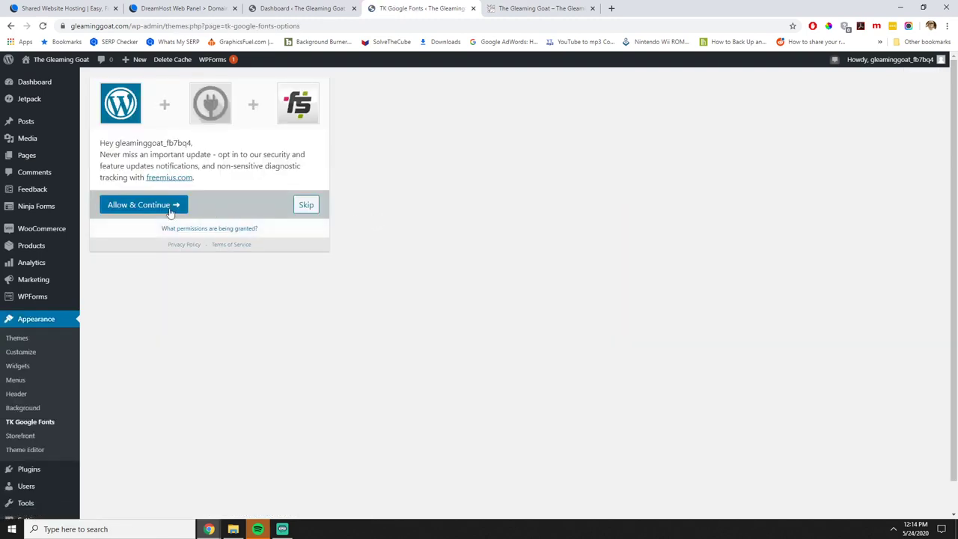
pyautogui.click(306, 206)
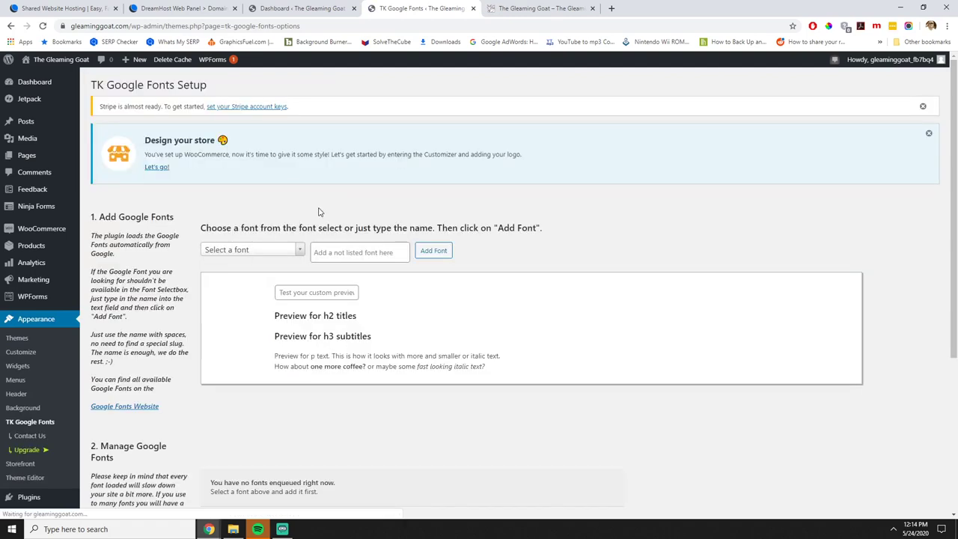
pyautogui.scroll(-2, 318, 266)
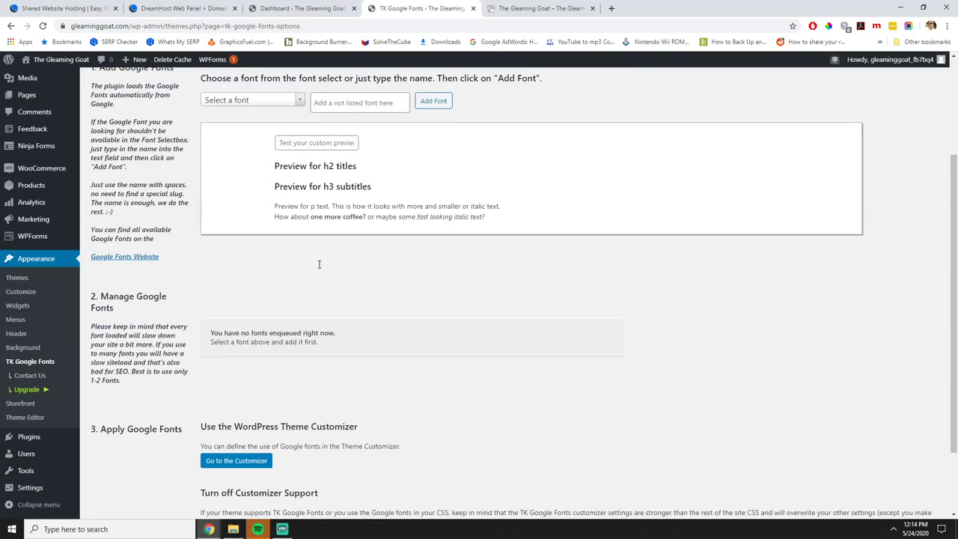
pyautogui.scroll(1, 344, 232)
# Search Google for 'google fonts' in a new tab and open the Google Fonts catalogue.
pyautogui.click(611, 8)
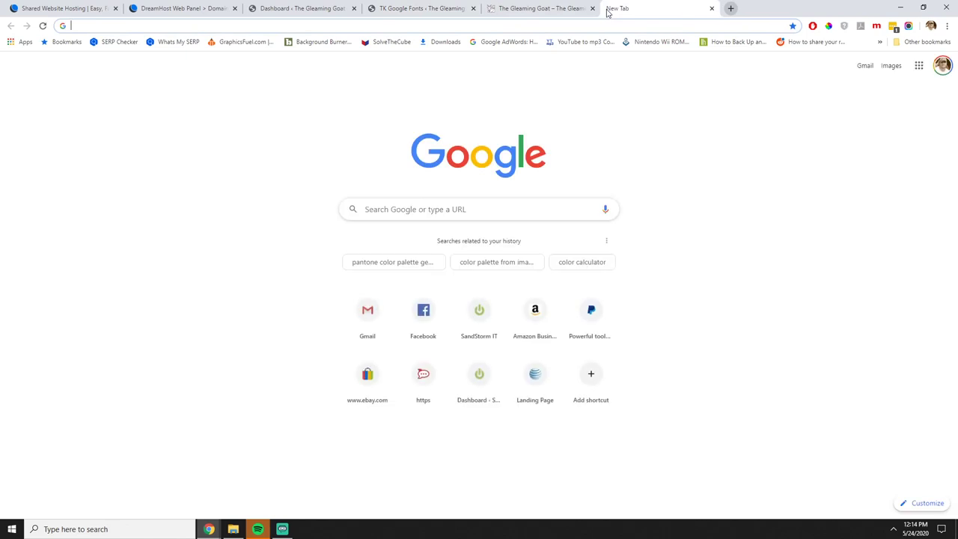
pyautogui.write('golge fonts')
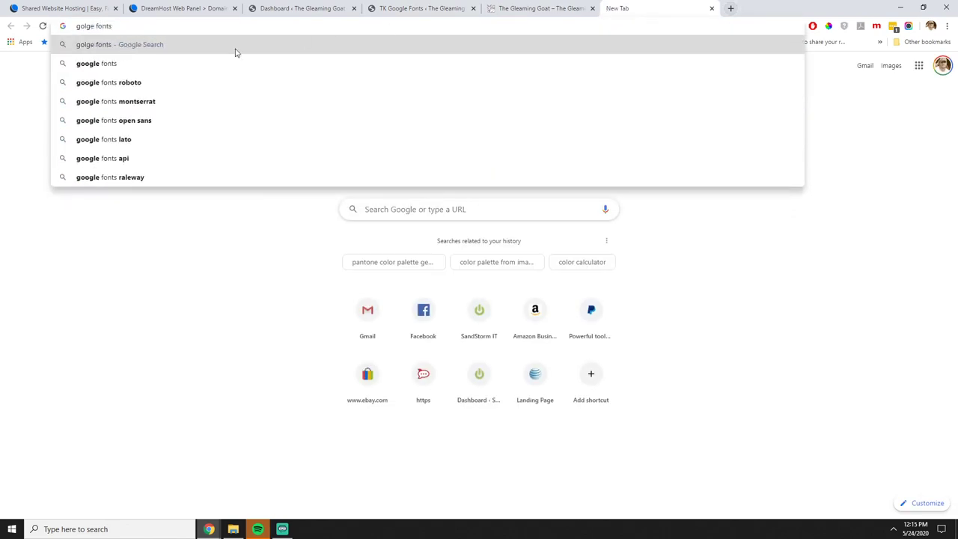
pyautogui.press('Down')
pyautogui.press('Return')
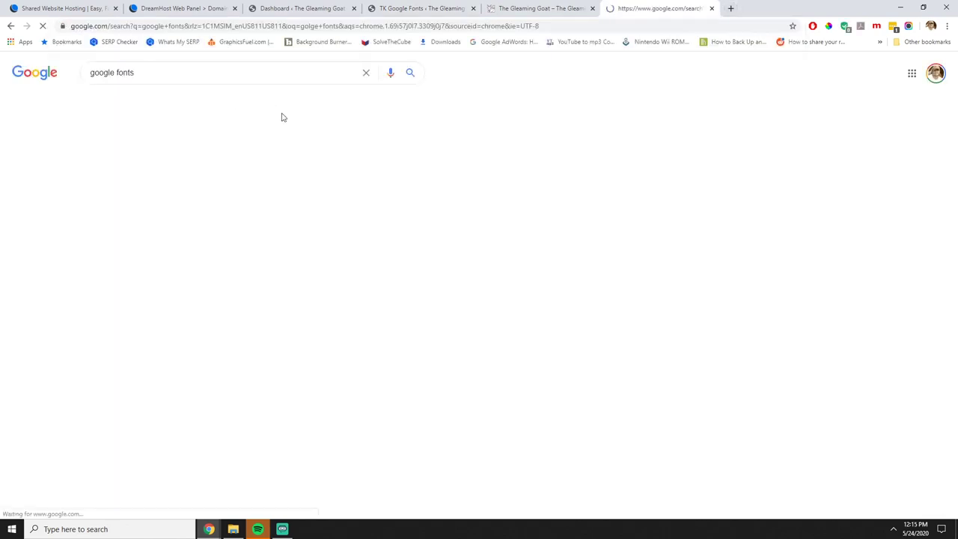
pyautogui.click(118, 155)
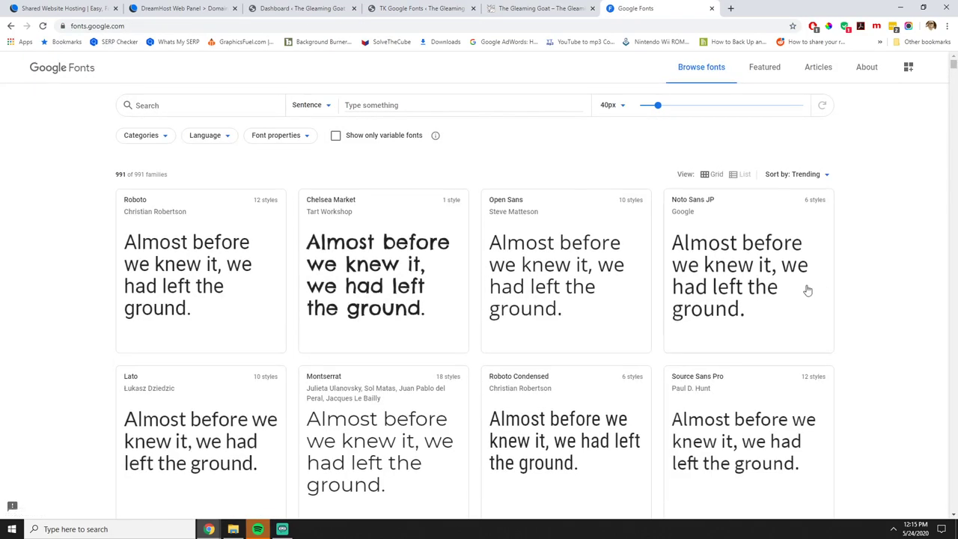
pyautogui.scroll(-3, 812, 291)
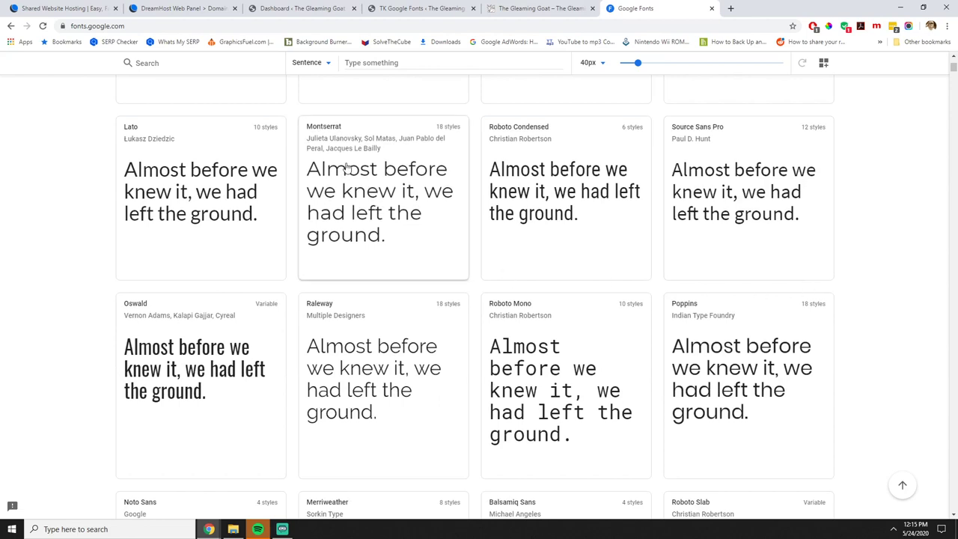
pyautogui.click(528, 8)
pyautogui.click(410, 9)
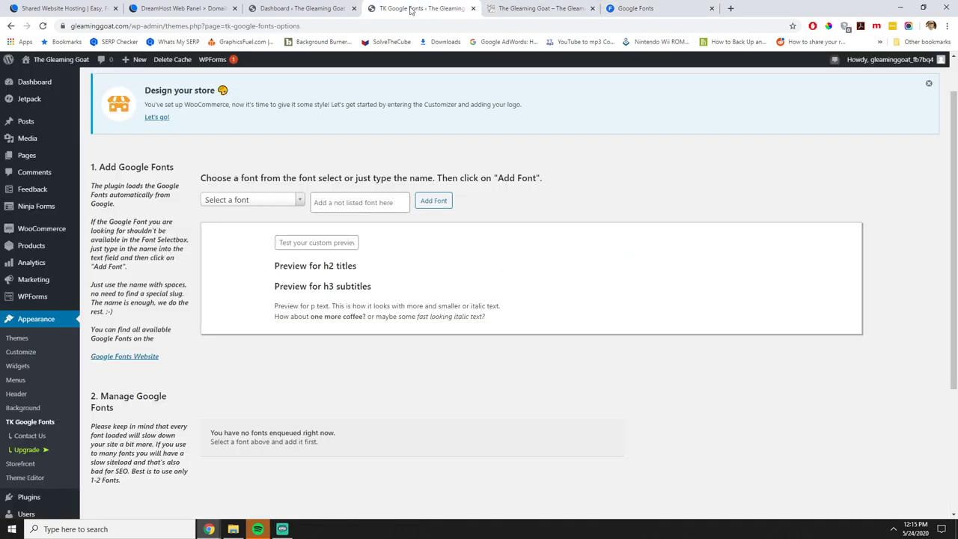
# Enter Montserrat as a not-listed font and add it to the site's fonts.
pyautogui.click(356, 202)
pyautogui.write('Mont')
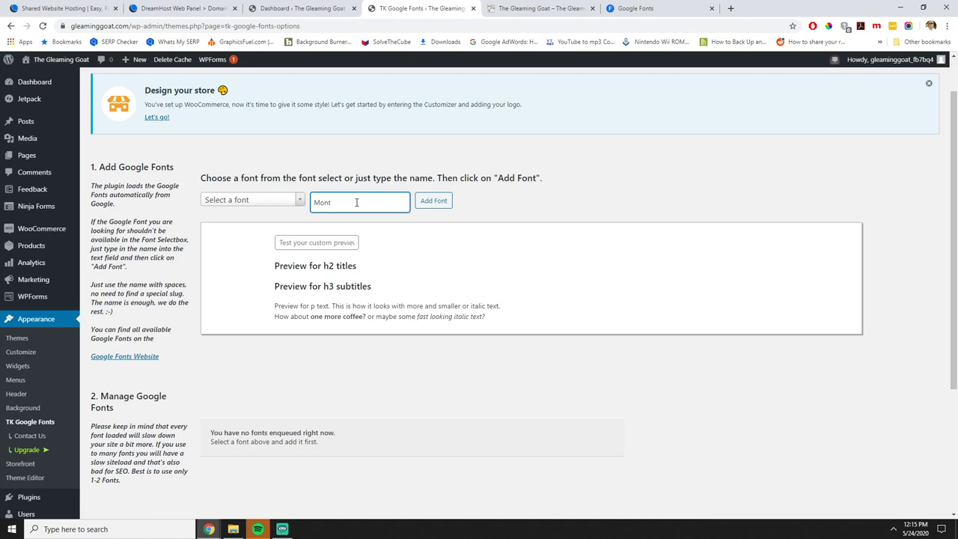
pyautogui.click(298, 200)
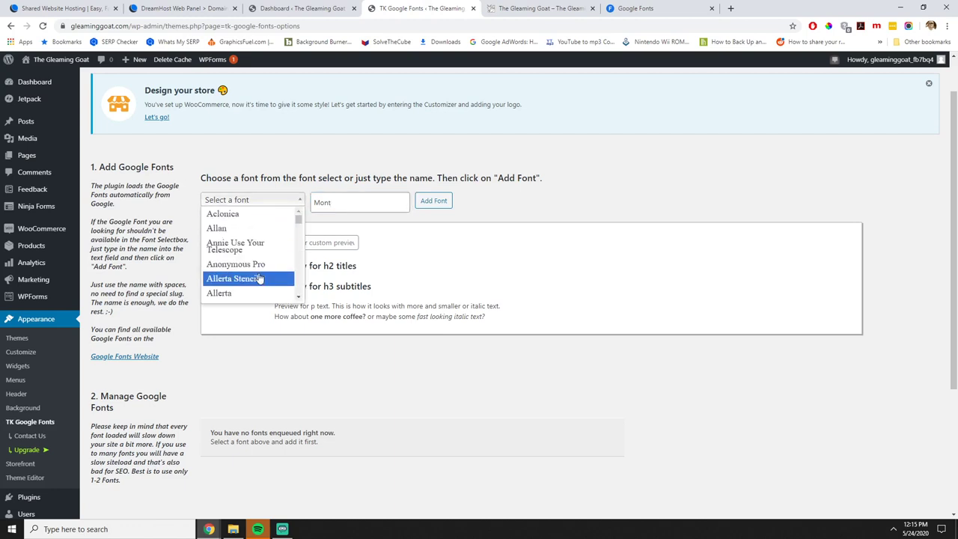
pyautogui.scroll(-5, 255, 278)
pyautogui.scroll(-20, 259, 279)
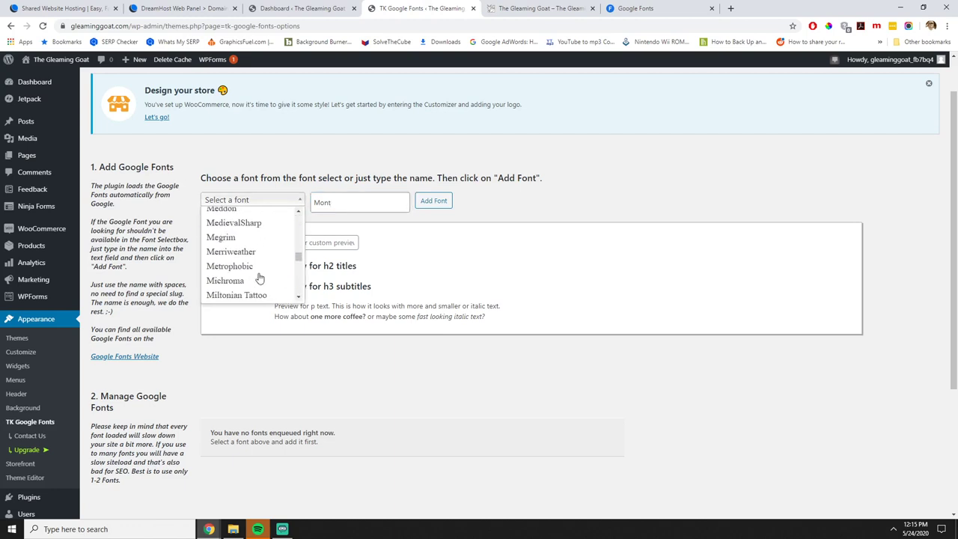
pyautogui.scroll(-3, 259, 277)
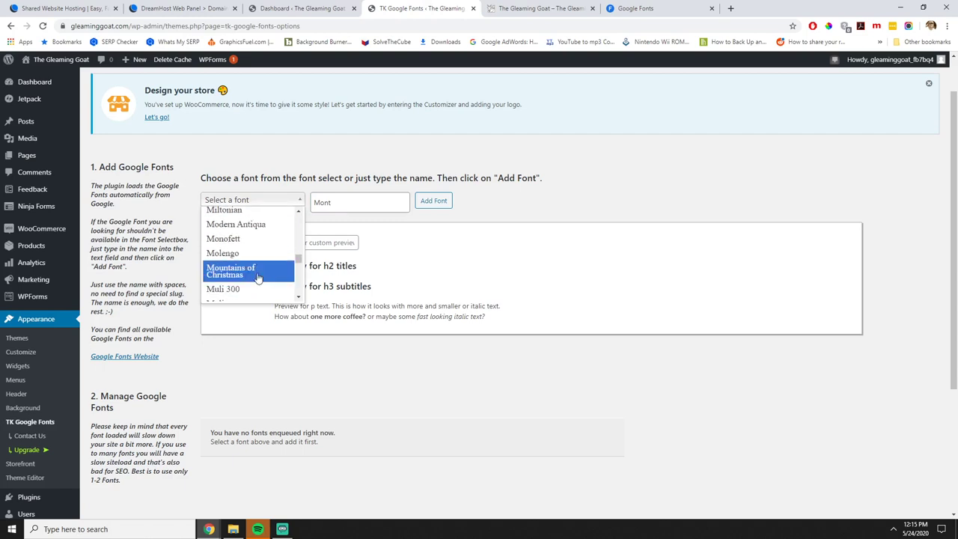
pyautogui.scroll(2, 257, 276)
pyautogui.scroll(-5, 257, 278)
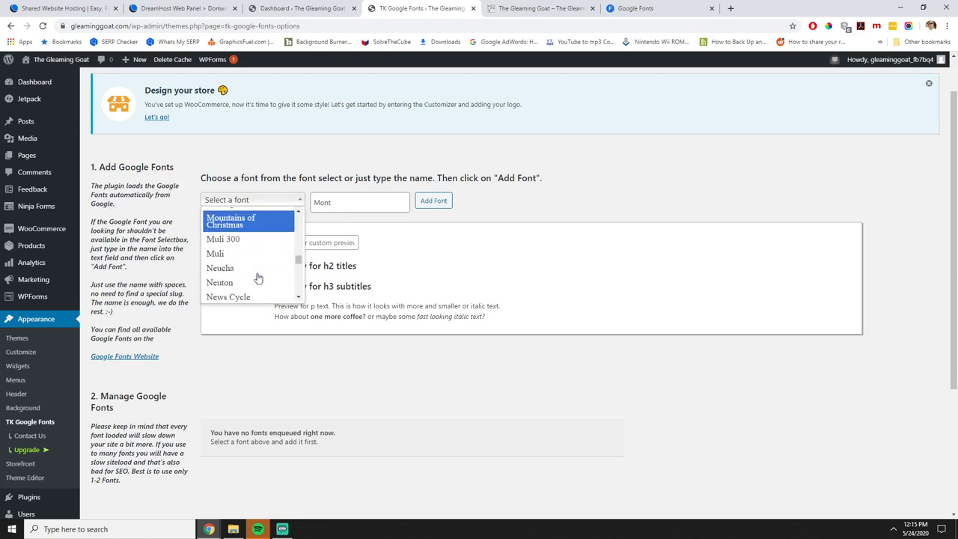
pyautogui.click(338, 202)
pyautogui.write('serra')
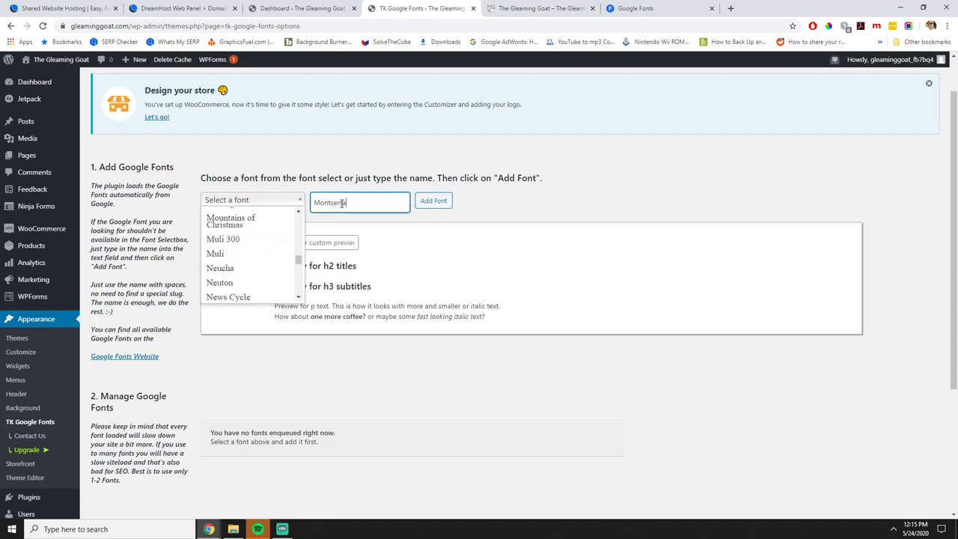
pyautogui.write('t')
pyautogui.press('Tab')
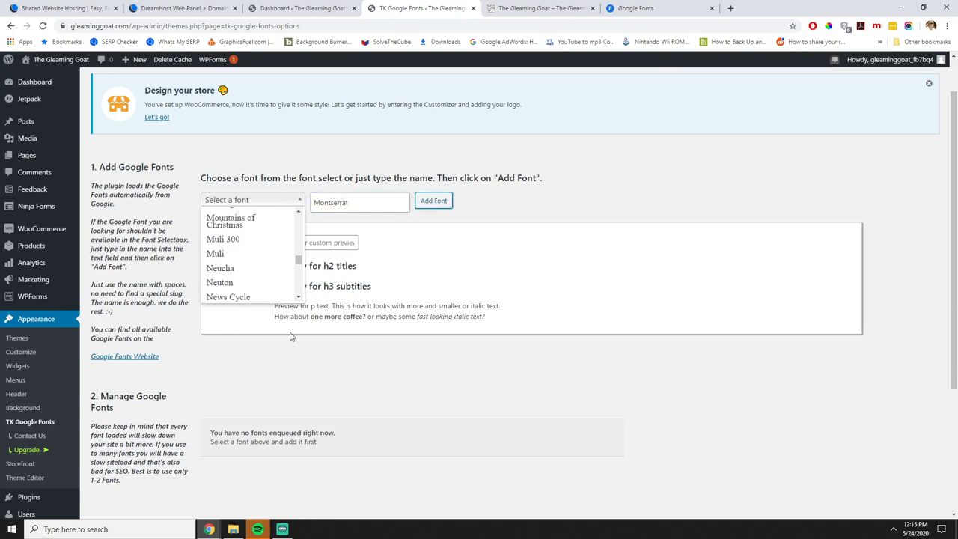
pyautogui.press('Return')
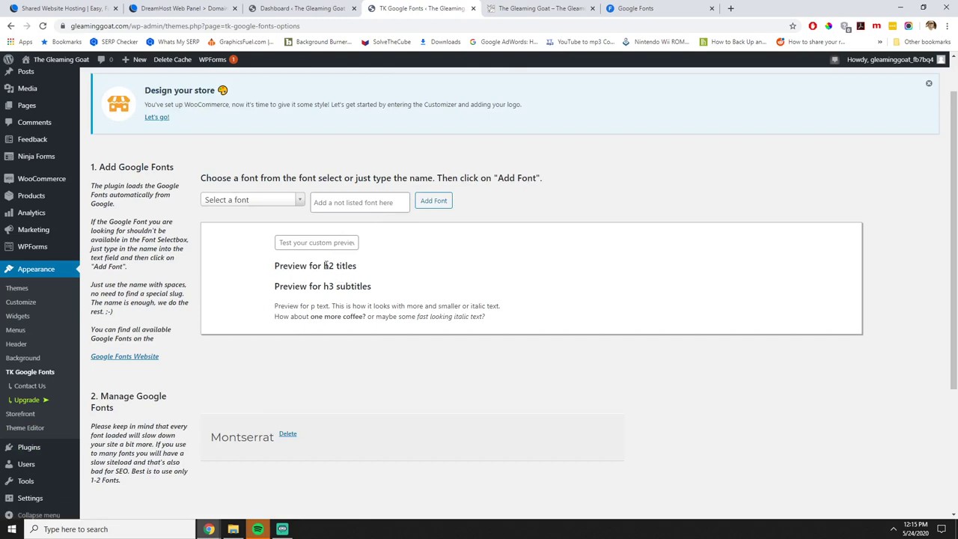
# Set the custom preview text to 'Test'.
pyautogui.click(333, 241)
pyautogui.write('Test')
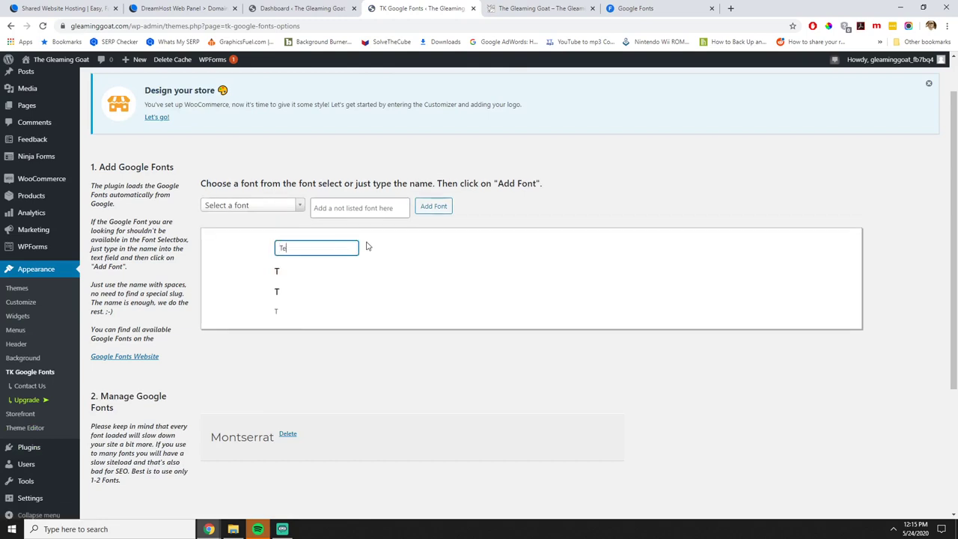
pyautogui.click(425, 367)
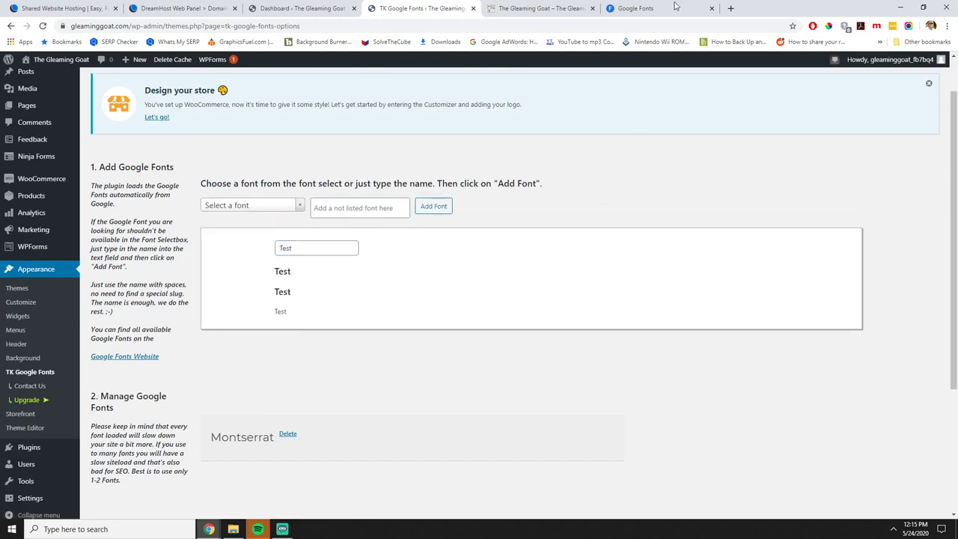
# Scroll the Google Fonts catalogue down to Dancing Script, then go to the Our Catalog tab.
pyautogui.click(675, 8)
pyautogui.scroll(-2, 509, 293)
pyautogui.scroll(-3, 513, 343)
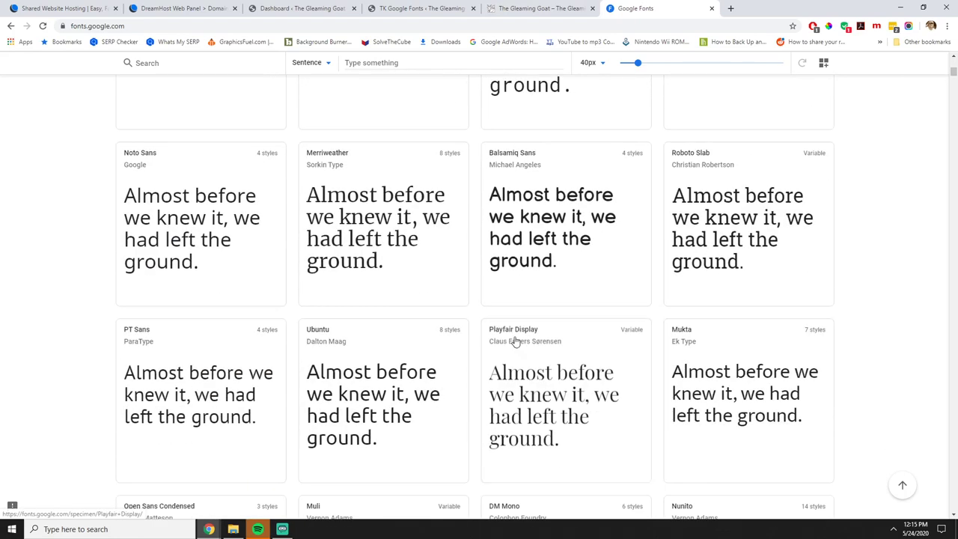
pyautogui.scroll(-3, 738, 316)
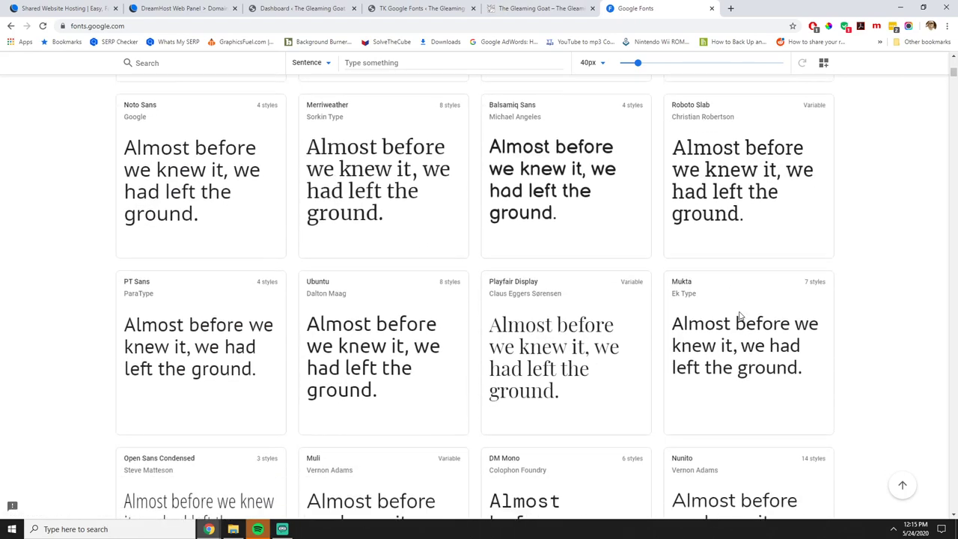
pyautogui.scroll(-2, 739, 315)
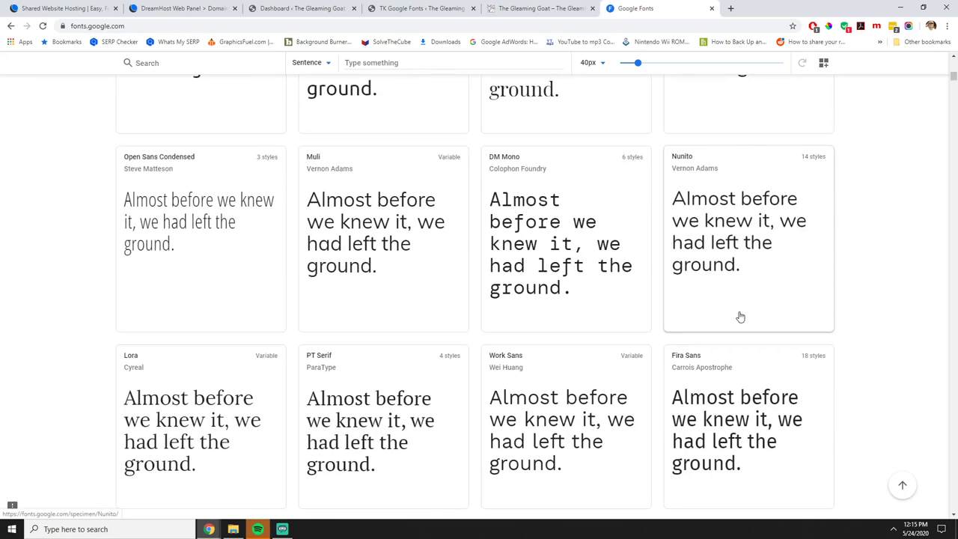
pyautogui.scroll(-2, 818, 318)
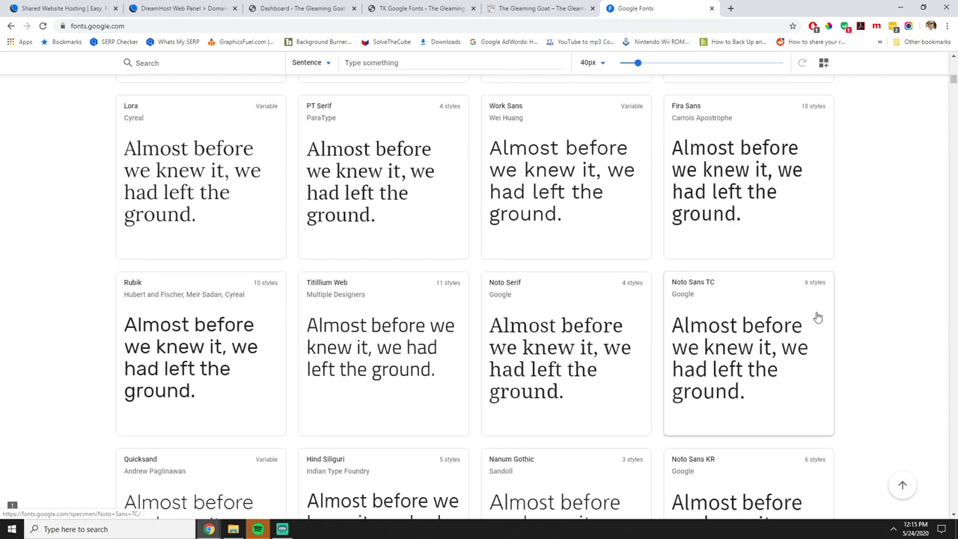
pyautogui.scroll(-5, 622, 344)
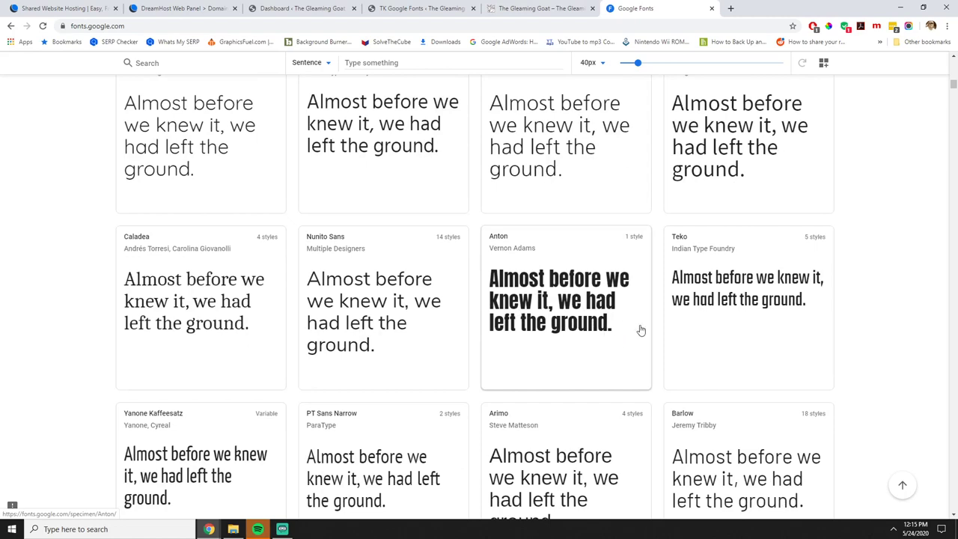
pyautogui.scroll(-6, 640, 330)
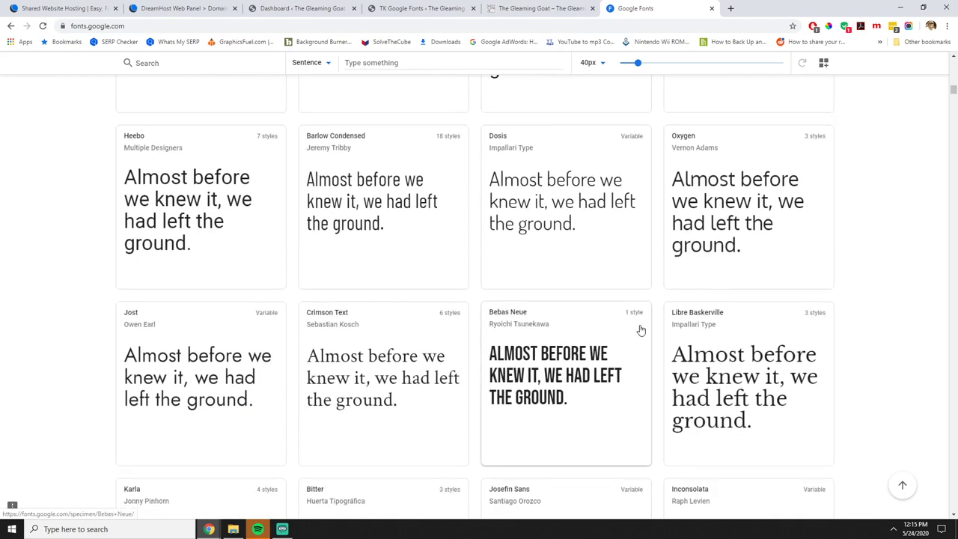
pyautogui.scroll(-3, 640, 330)
pyautogui.scroll(-1, 641, 330)
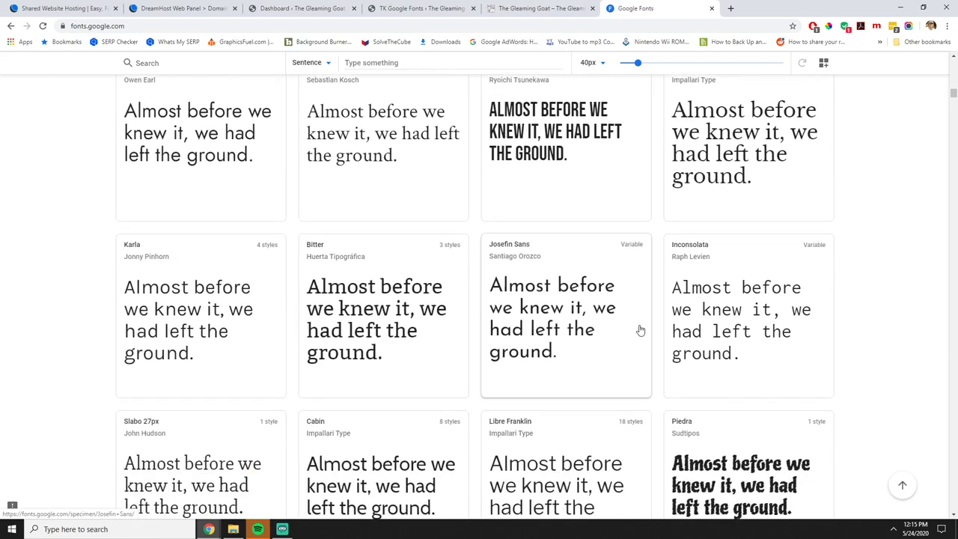
pyautogui.scroll(1, 639, 330)
pyautogui.scroll(-4, 638, 330)
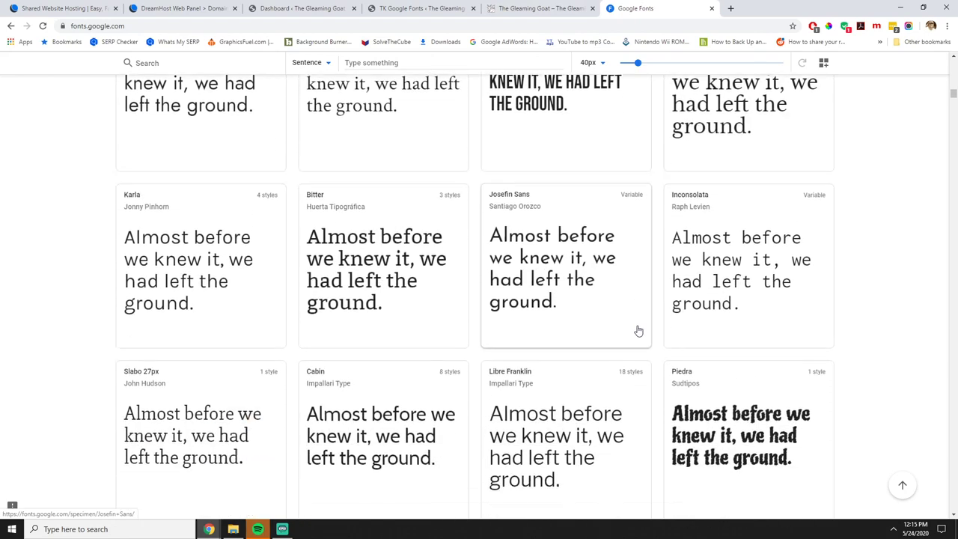
pyautogui.scroll(-3, 638, 330)
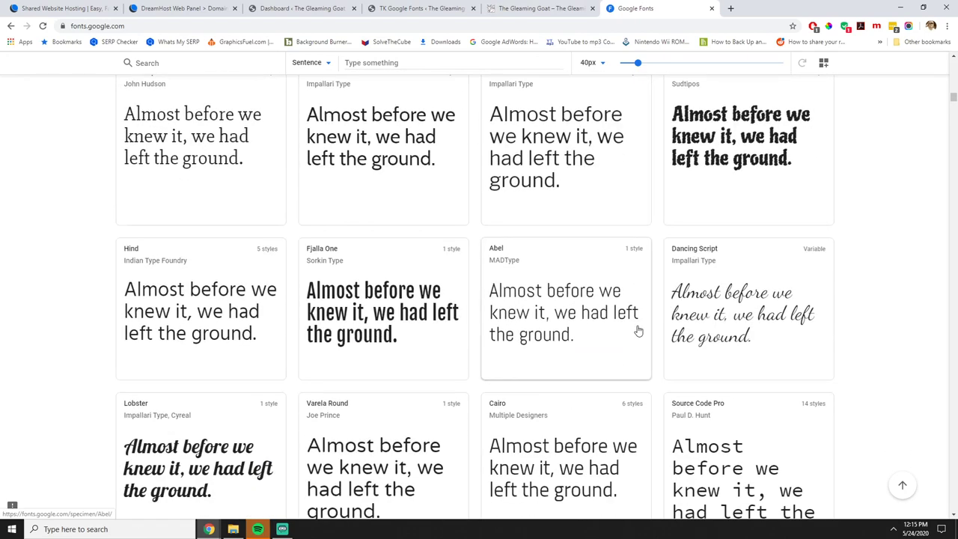
pyautogui.scroll(-2, 638, 329)
pyautogui.scroll(-2, 639, 314)
pyautogui.scroll(2, 703, 210)
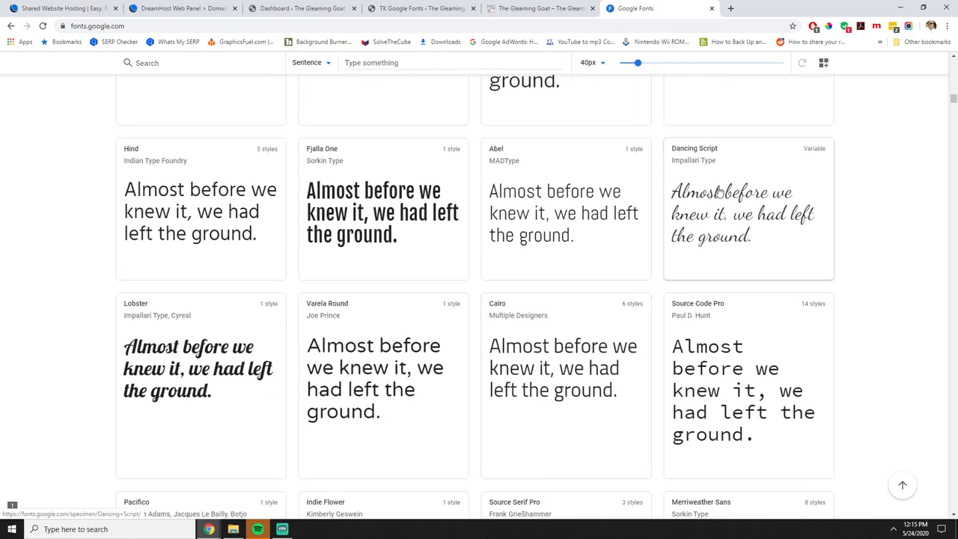
pyautogui.click(559, 12)
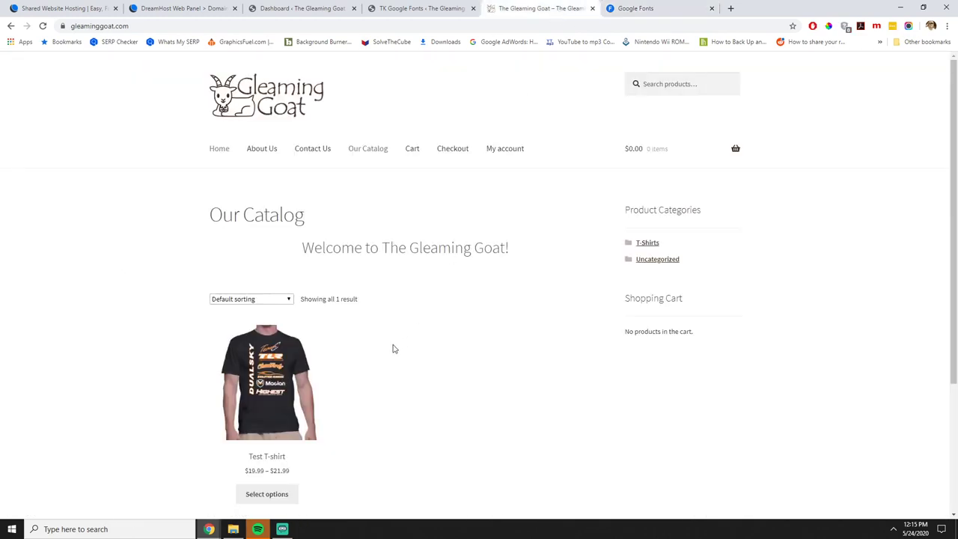
# Pick Dancing Script from the Select a font list and add it on the TK Google Fonts page.
pyautogui.click(420, 8)
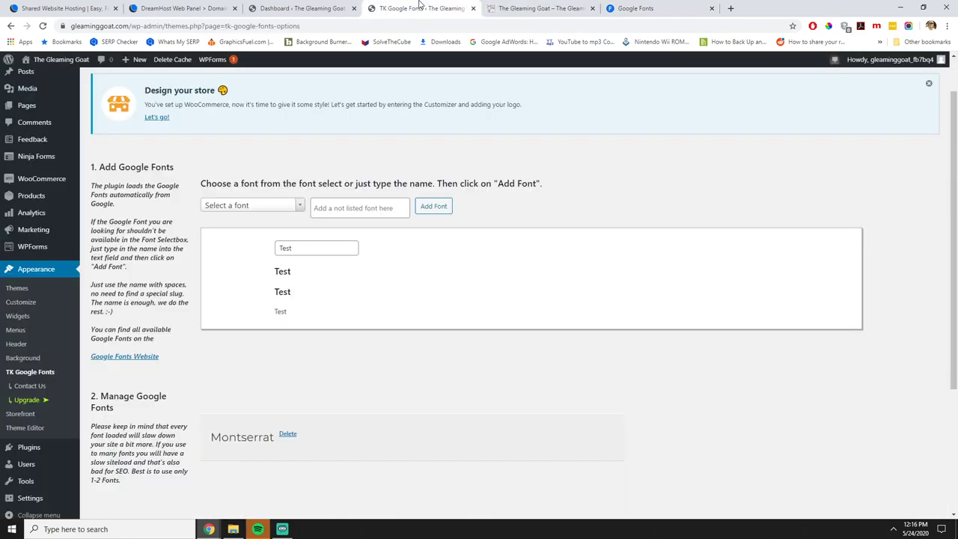
pyautogui.click(299, 209)
pyautogui.scroll(-10, 264, 269)
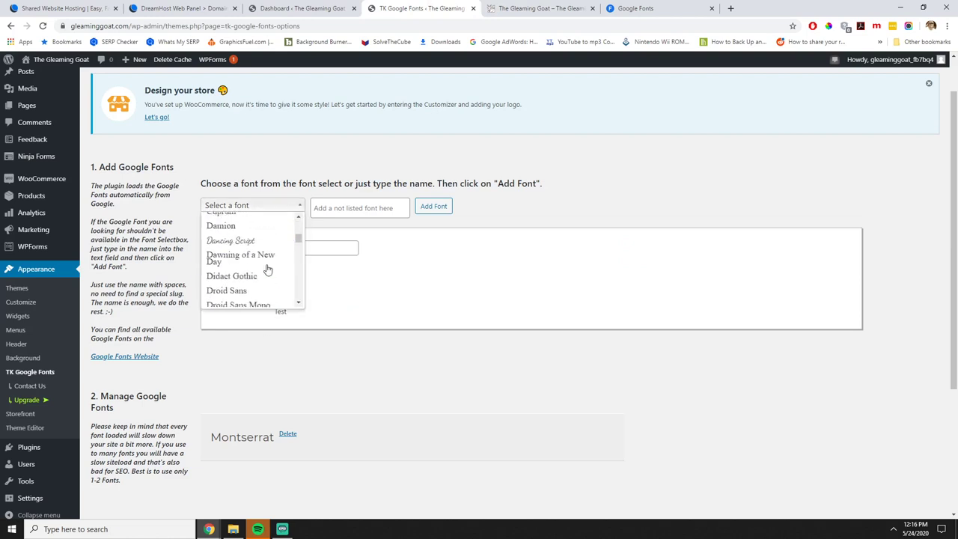
pyautogui.scroll(2, 266, 271)
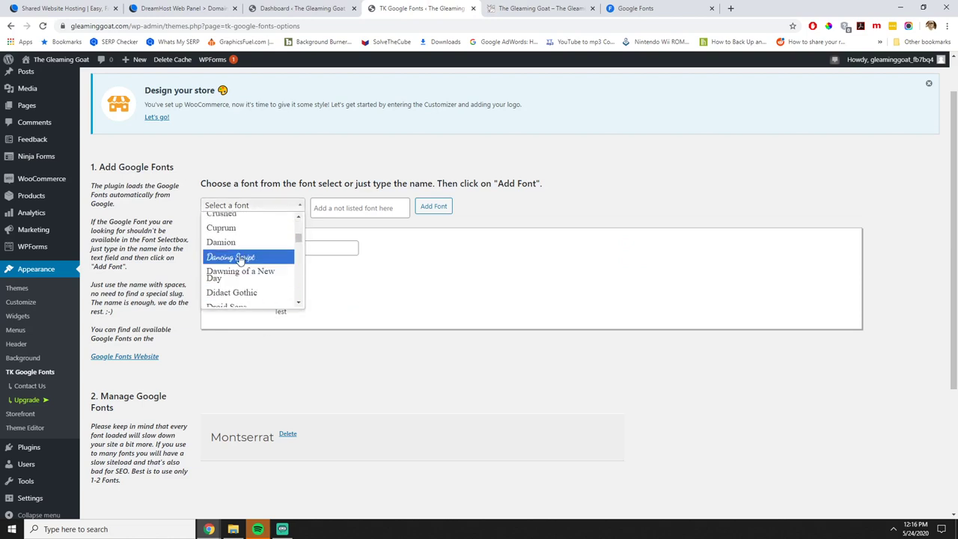
pyautogui.click(258, 257)
pyautogui.click(443, 206)
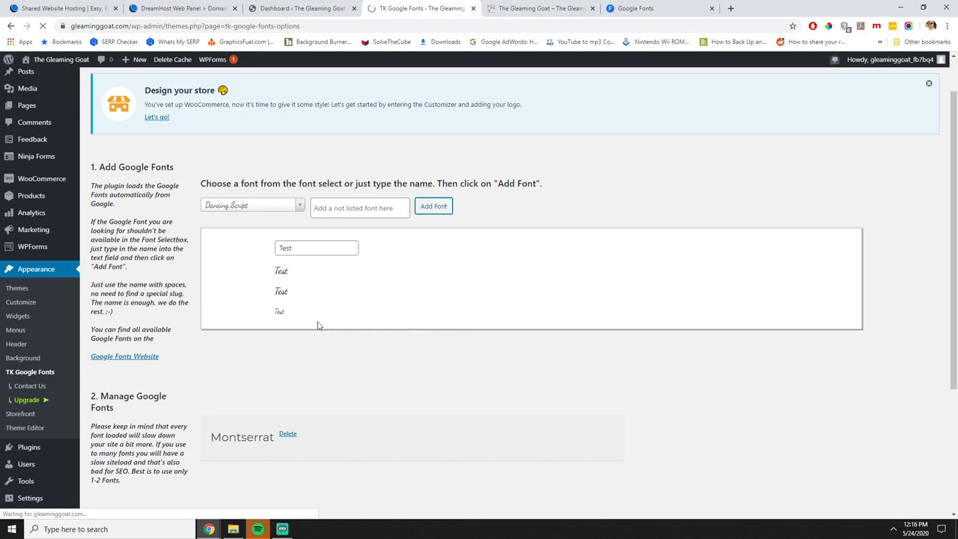
# Scroll to the bottom of the TK Google Fonts page and launch the Customizer.
pyautogui.scroll(-3, 476, 349)
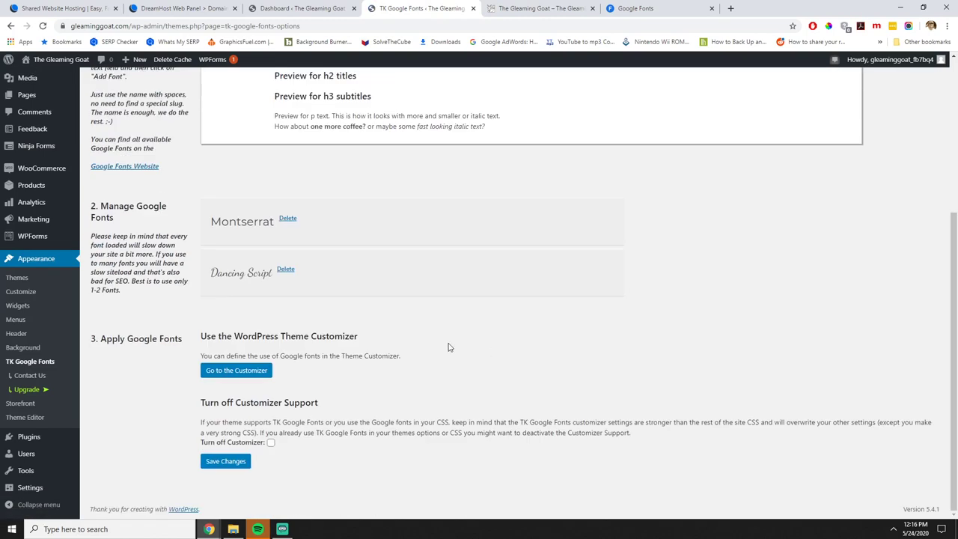
pyautogui.click(248, 376)
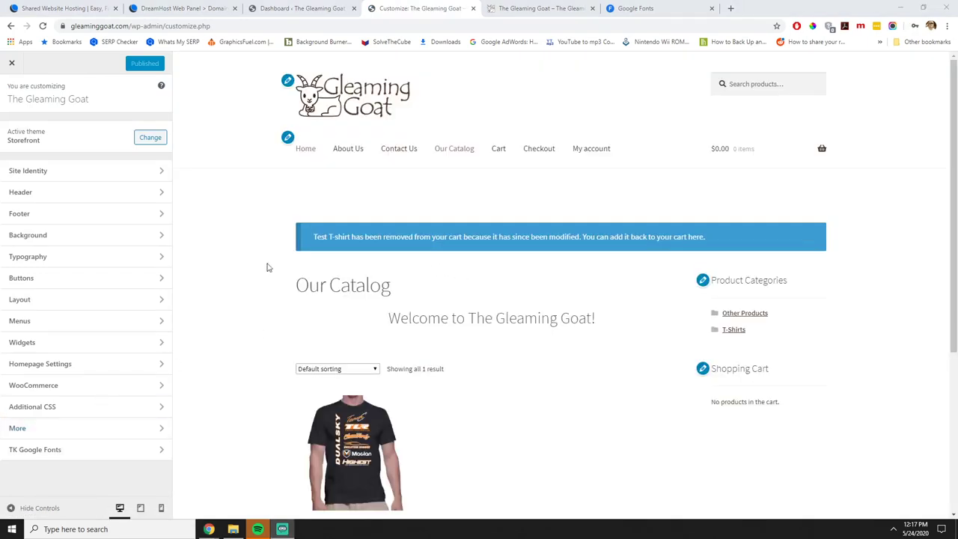
# In TK Google Fonts, set the All Headings (H1–H6) font family to Dancing Script.
pyautogui.click(66, 453)
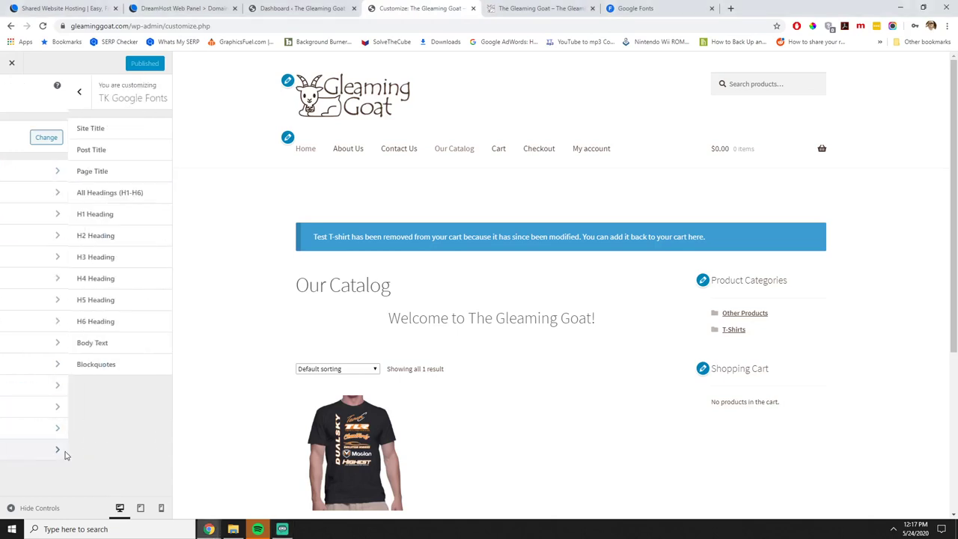
pyautogui.click(88, 131)
pyautogui.click(12, 103)
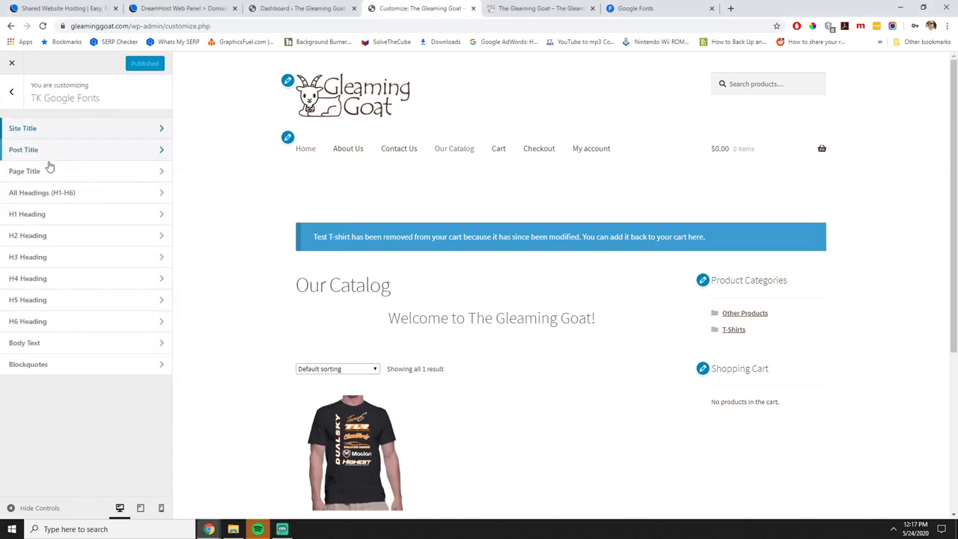
pyautogui.click(58, 201)
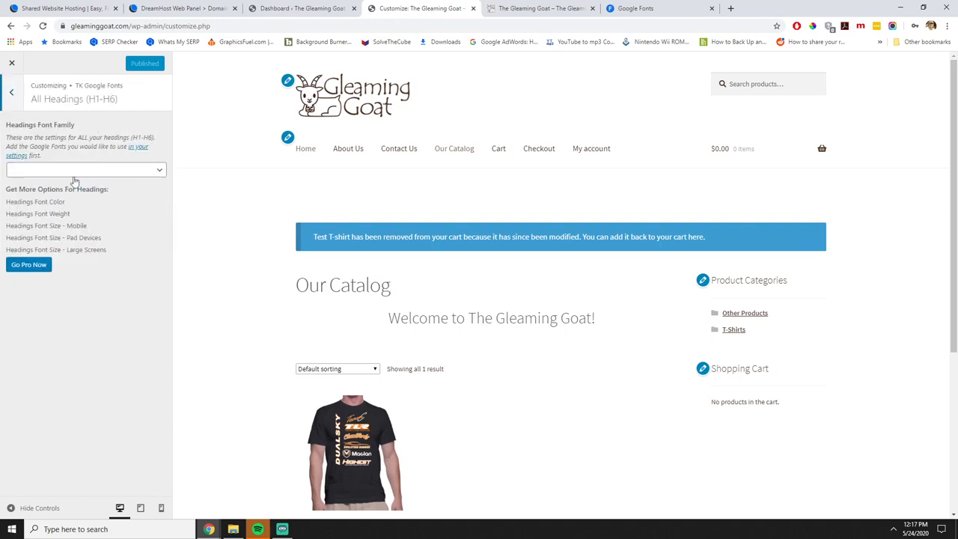
pyautogui.click(76, 170)
pyautogui.click(33, 201)
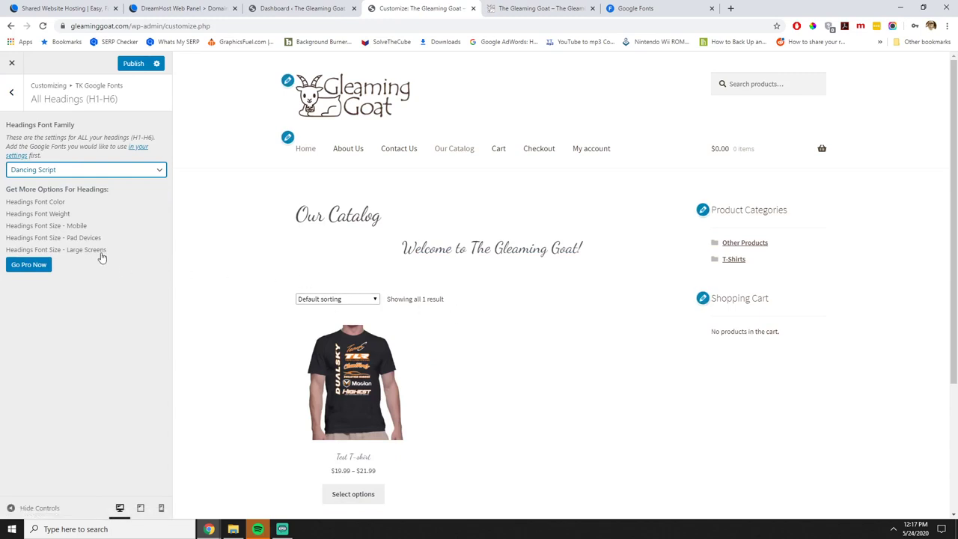
pyautogui.click(11, 91)
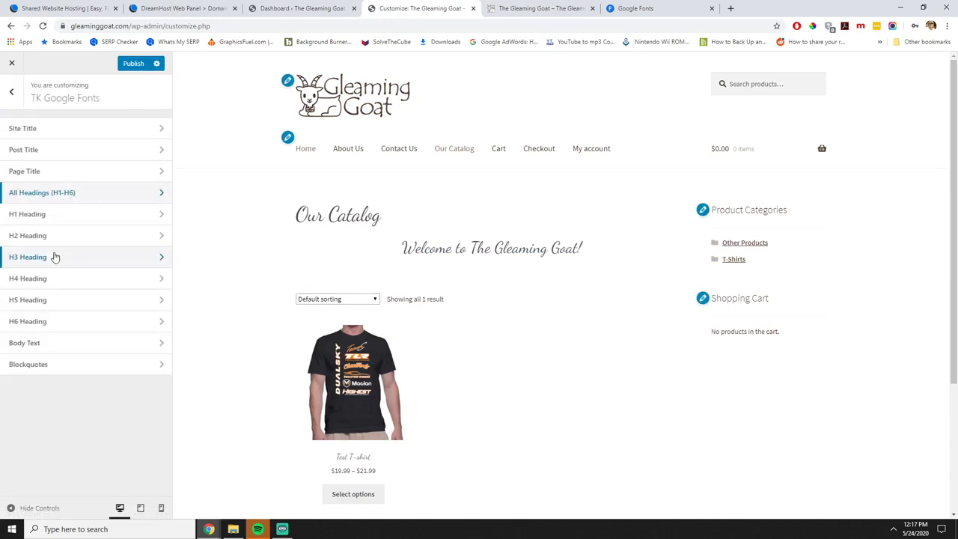
# Choose Montserrat as the Body Text font.
pyautogui.click(47, 350)
pyautogui.click(59, 161)
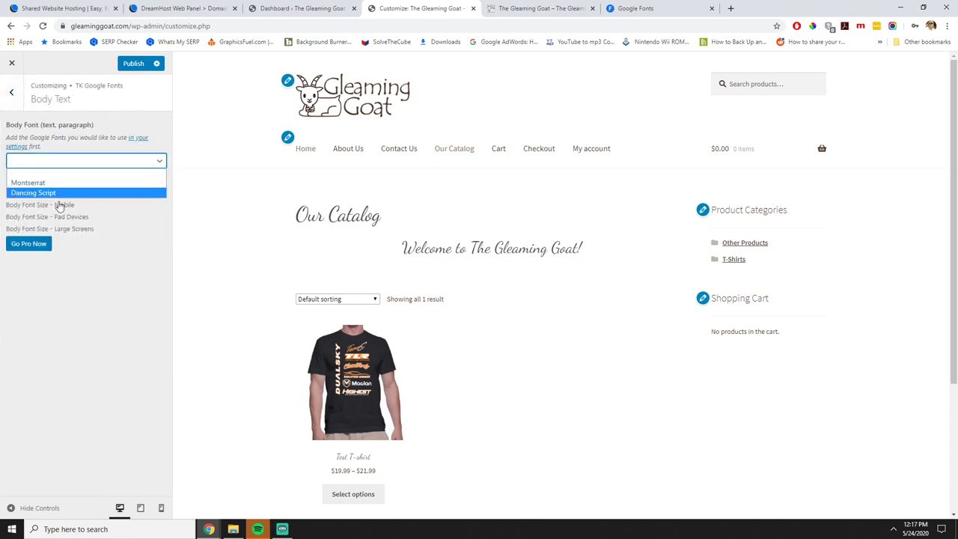
pyautogui.click(28, 182)
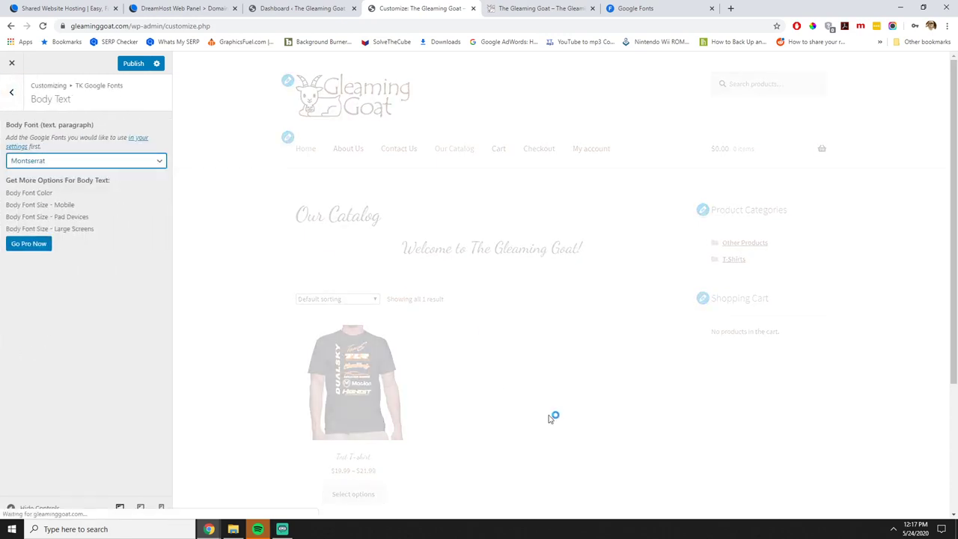
pyautogui.scroll(-3, 557, 413)
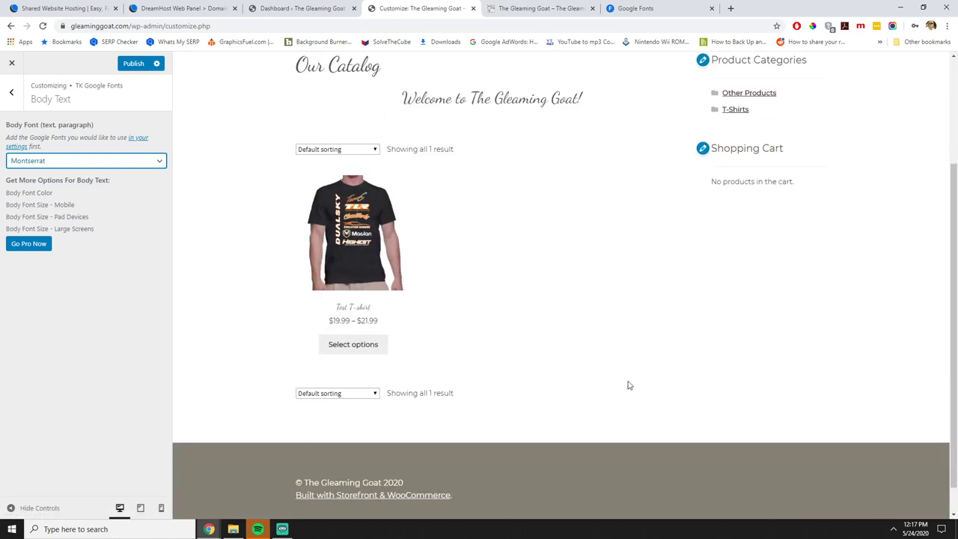
pyautogui.scroll(1, 632, 380)
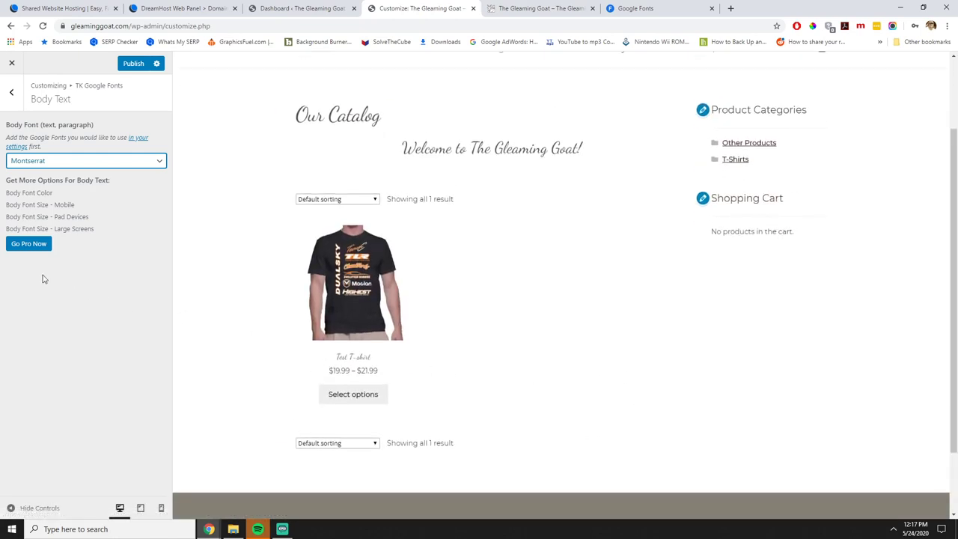
# Publish the font changes to the live store.
pyautogui.click(132, 65)
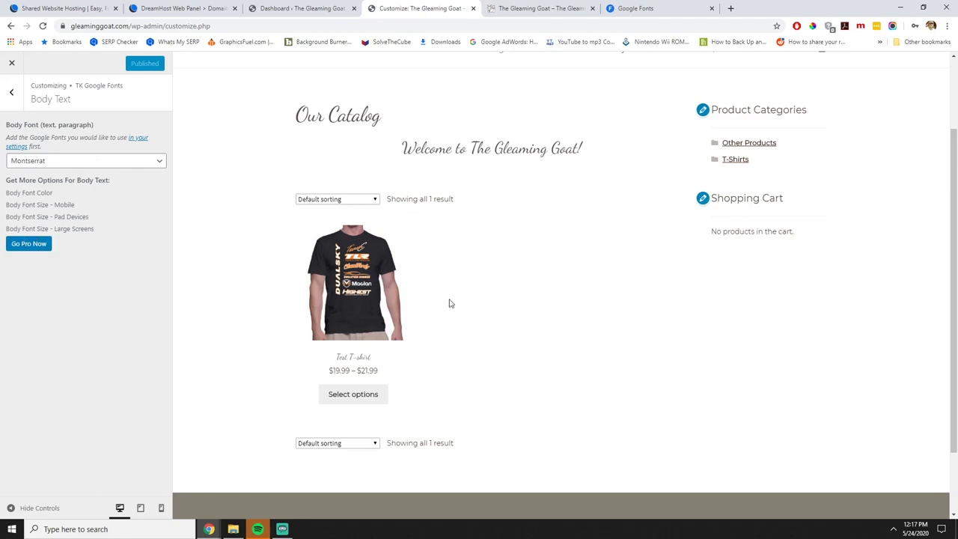
pyautogui.scroll(3, 449, 395)
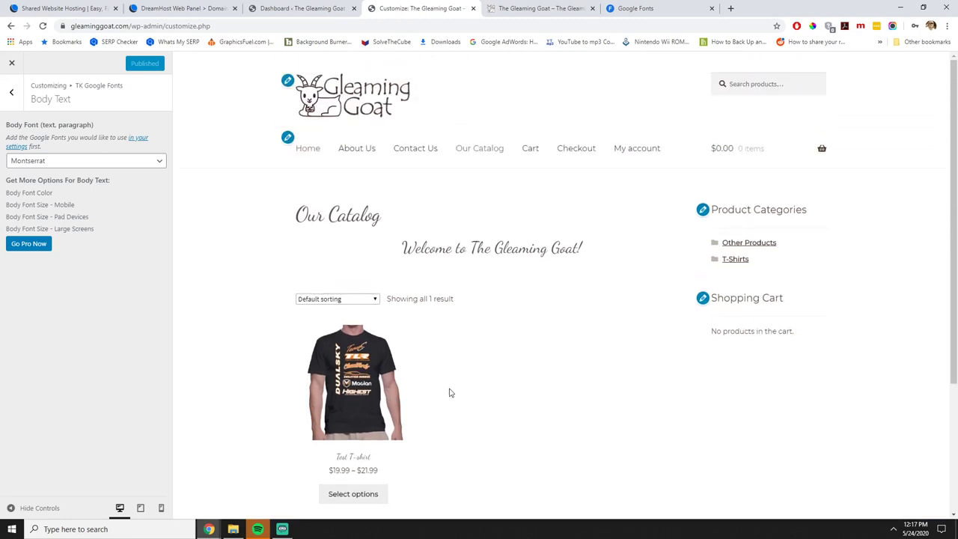
pyautogui.scroll(-2, 449, 392)
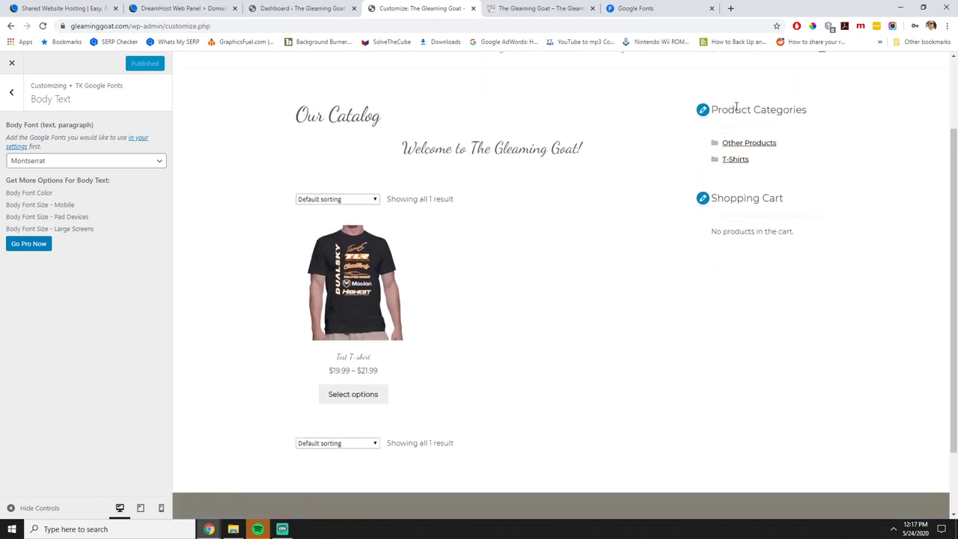
pyautogui.click(11, 91)
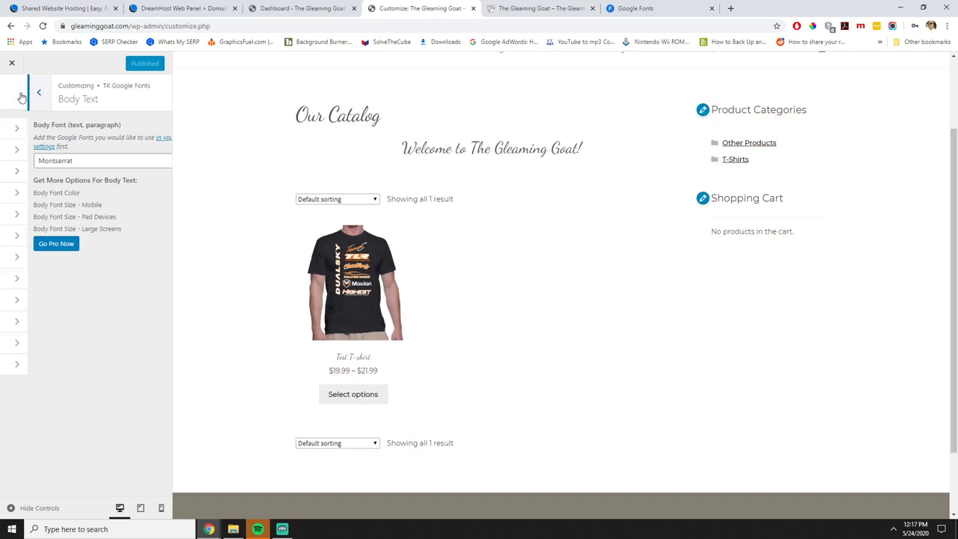
# Switch the All Headings (H1–H6) font family from Dancing Script to Montserrat.
pyautogui.click(64, 198)
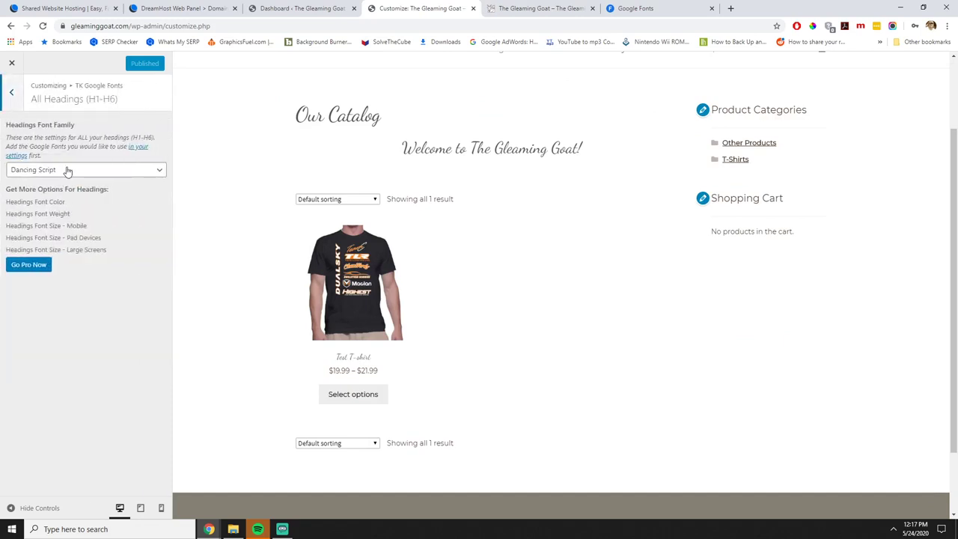
pyautogui.click(67, 169)
pyautogui.click(63, 191)
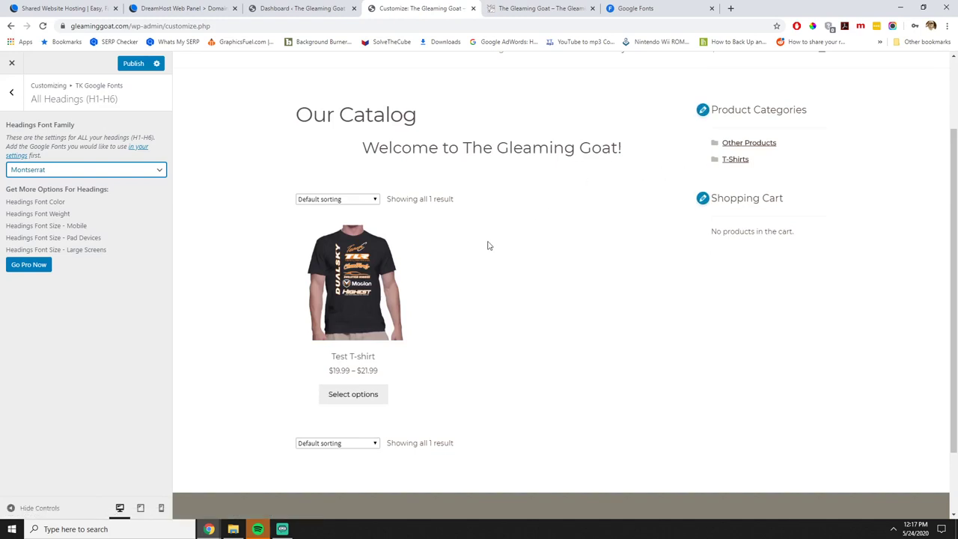
pyautogui.scroll(2, 439, 250)
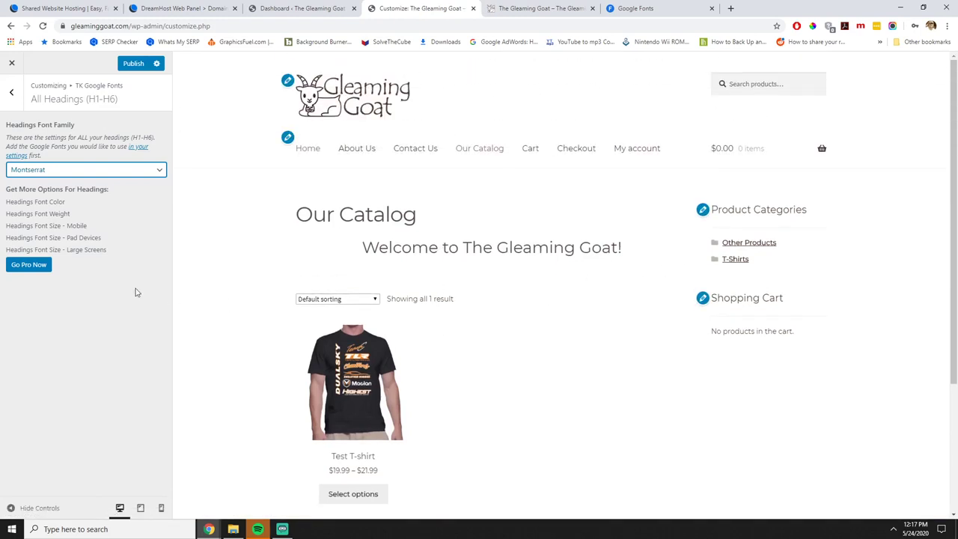
pyautogui.click(632, 8)
pyautogui.scroll(-8, 581, 297)
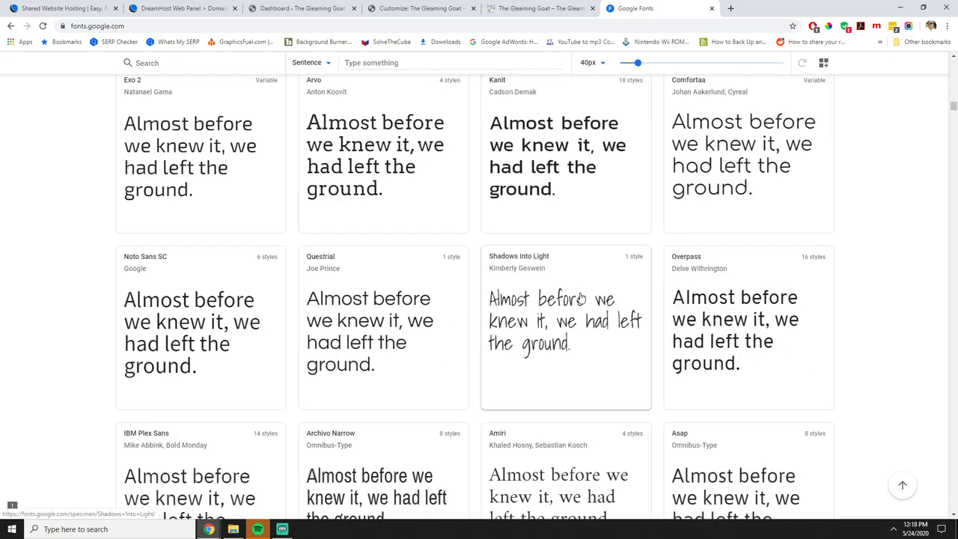
pyautogui.scroll(-5, 581, 297)
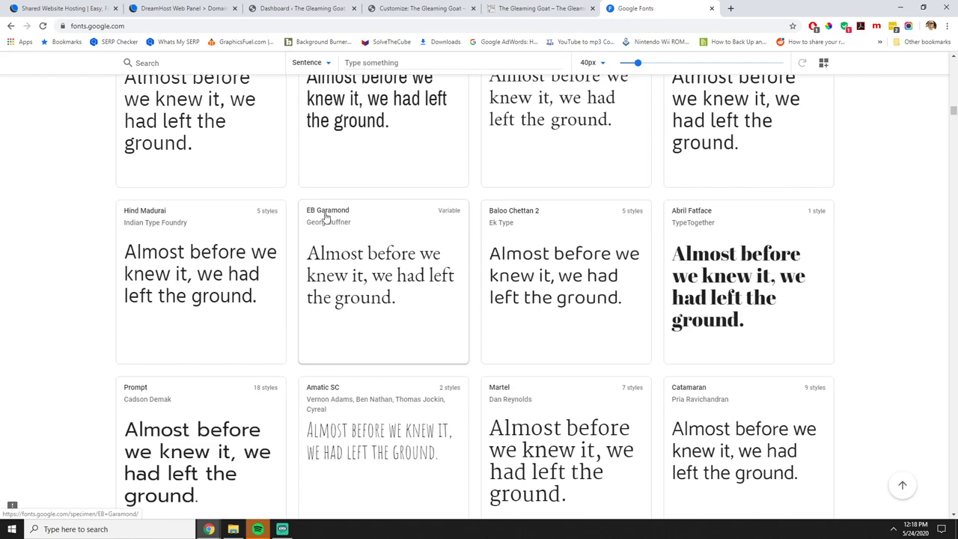
pyautogui.click(526, 9)
pyautogui.click(419, 8)
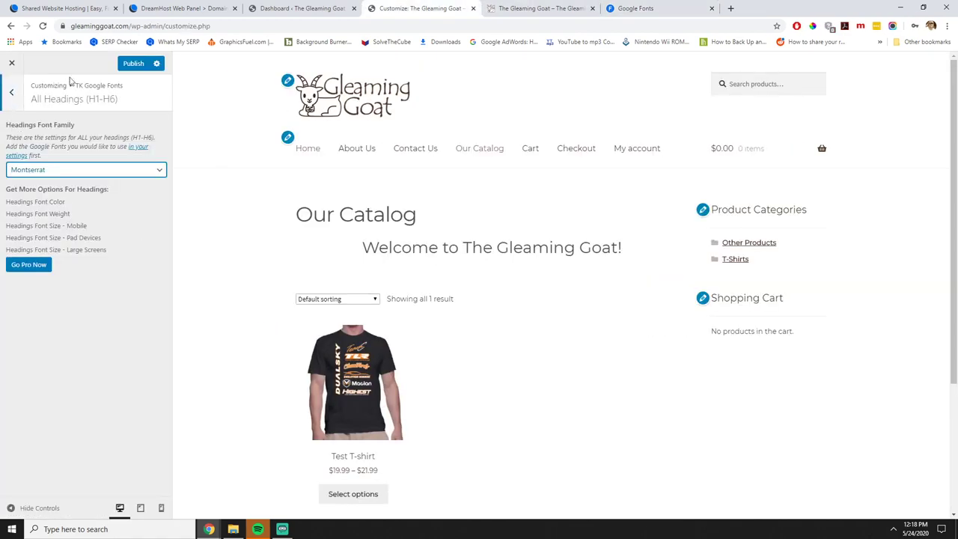
# Publish the Montserrat headings and close the Customizer.
pyautogui.click(133, 62)
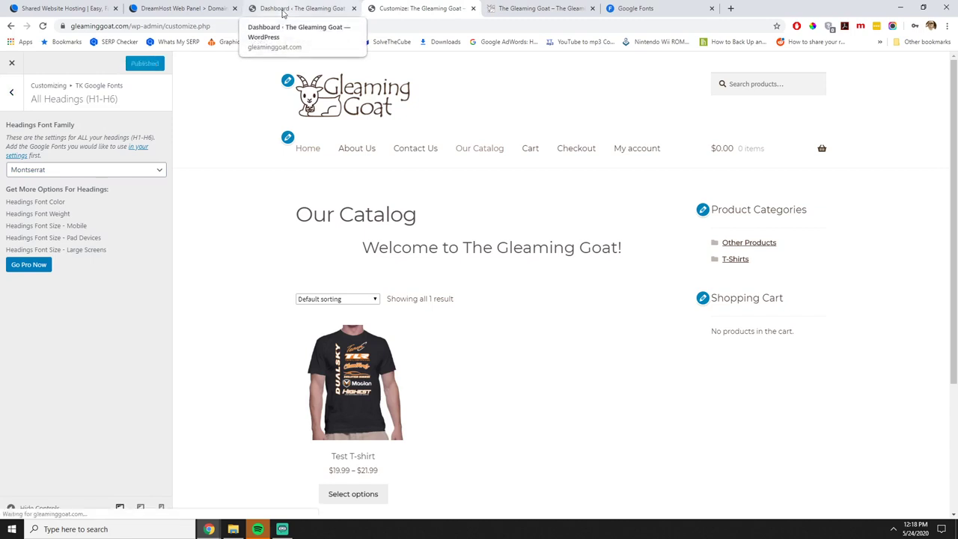
pyautogui.click(10, 64)
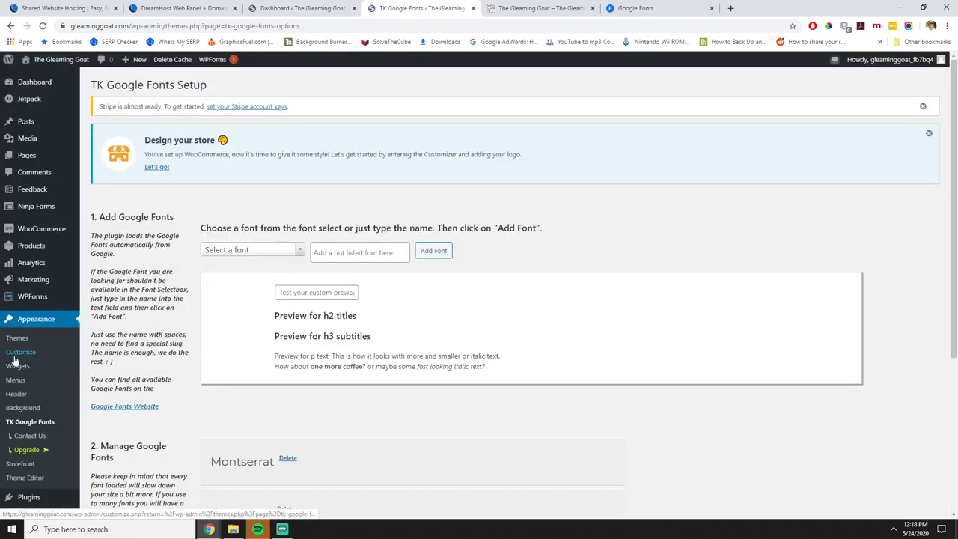
pyautogui.scroll(-1, 15, 360)
pyautogui.click(347, 203)
# Add EB Garamond to the site's Google Fonts and save the settings.
pyautogui.click(291, 209)
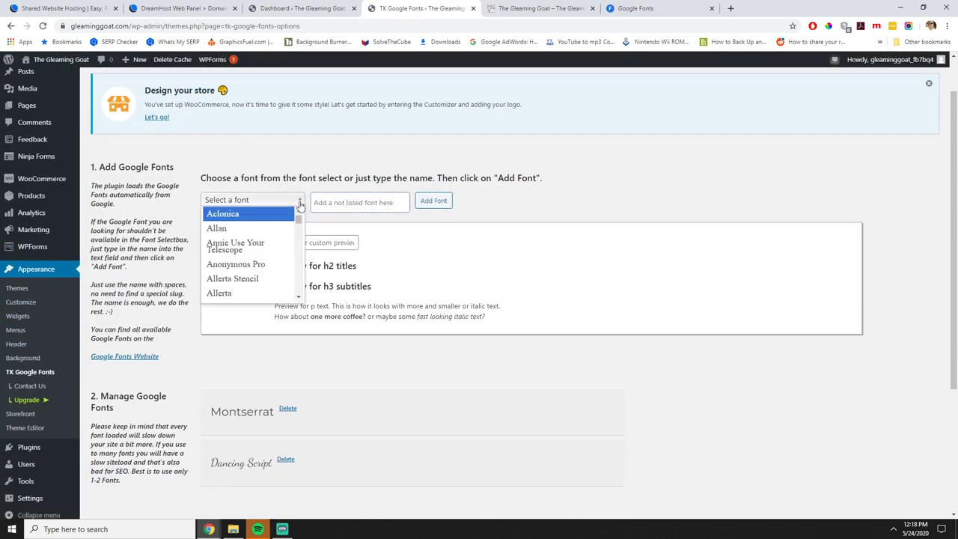
pyautogui.moveTo(298, 218); pyautogui.dragTo(300, 238)
pyautogui.click(254, 268)
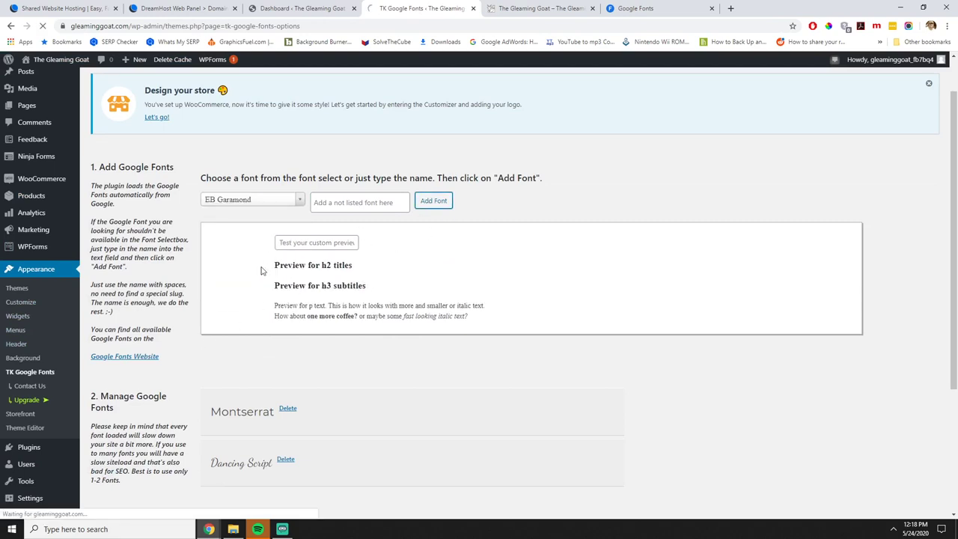
pyautogui.scroll(-3, 305, 259)
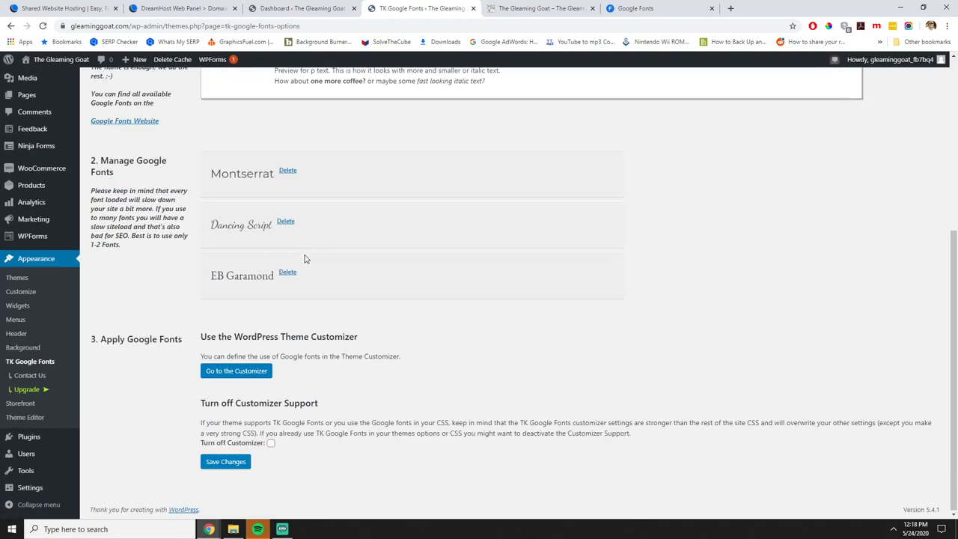
pyautogui.click(227, 462)
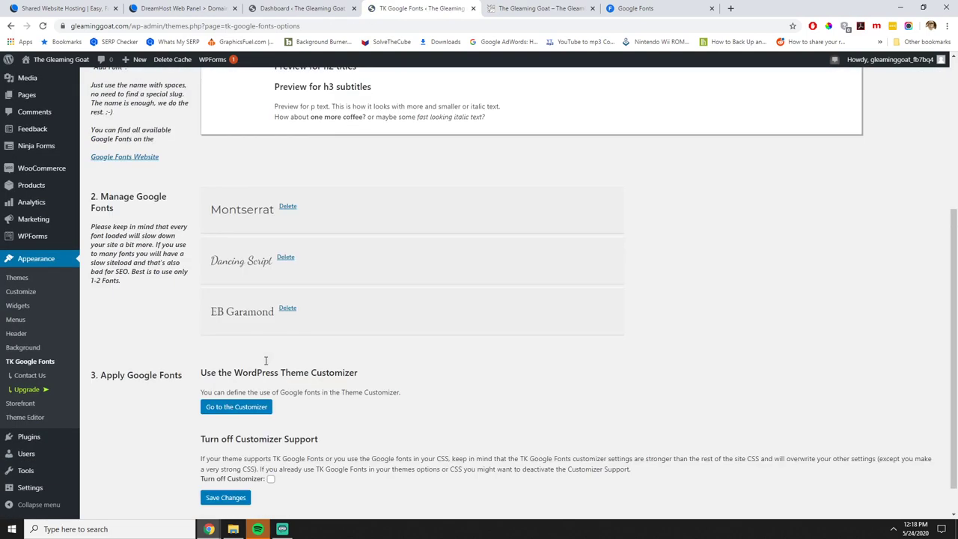
pyautogui.click(239, 409)
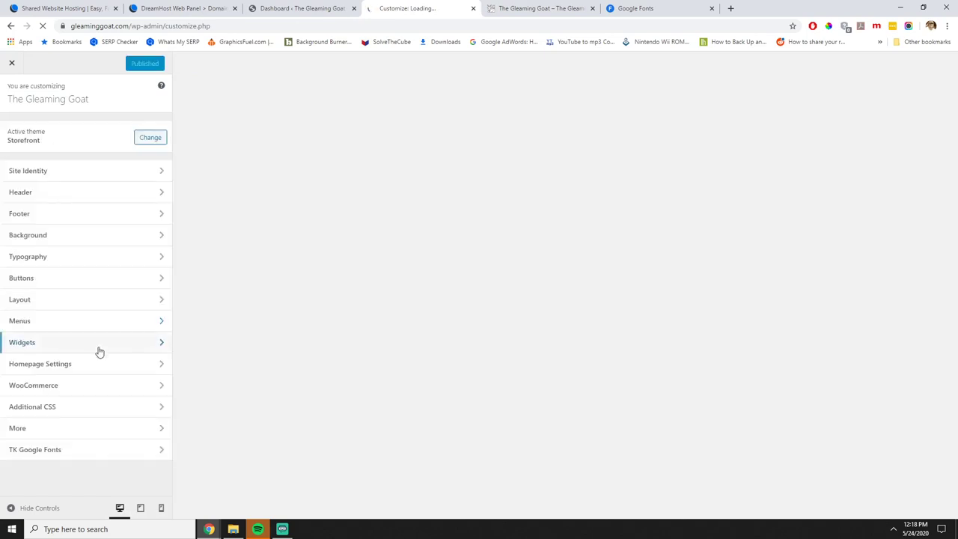
# Set All Headings (H1–H6) to EB Garamond and publish the change.
pyautogui.click(45, 450)
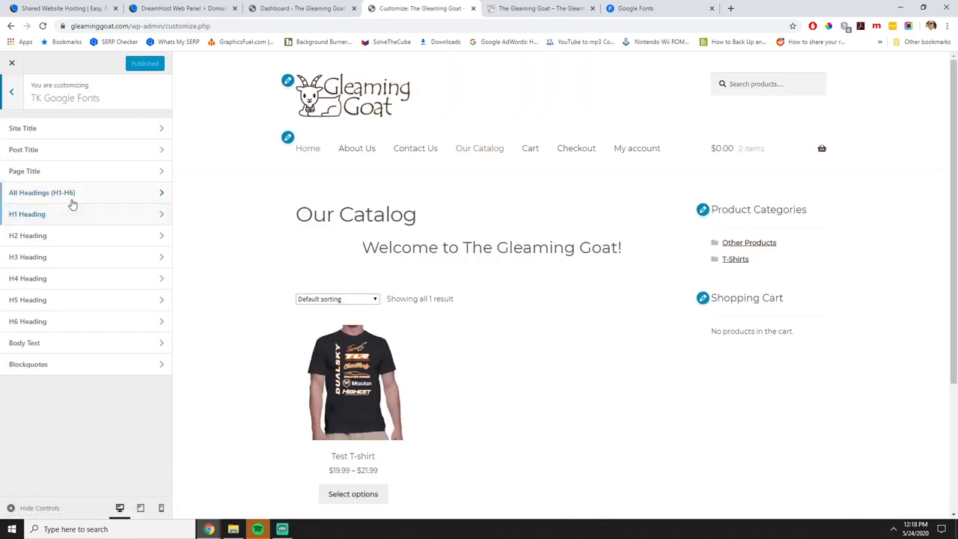
pyautogui.click(69, 202)
pyautogui.click(71, 170)
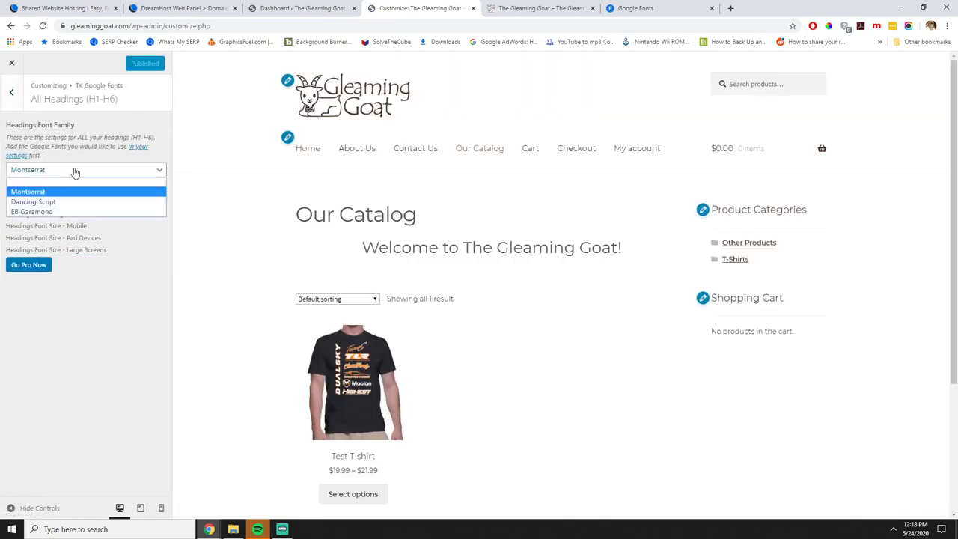
pyautogui.click(53, 212)
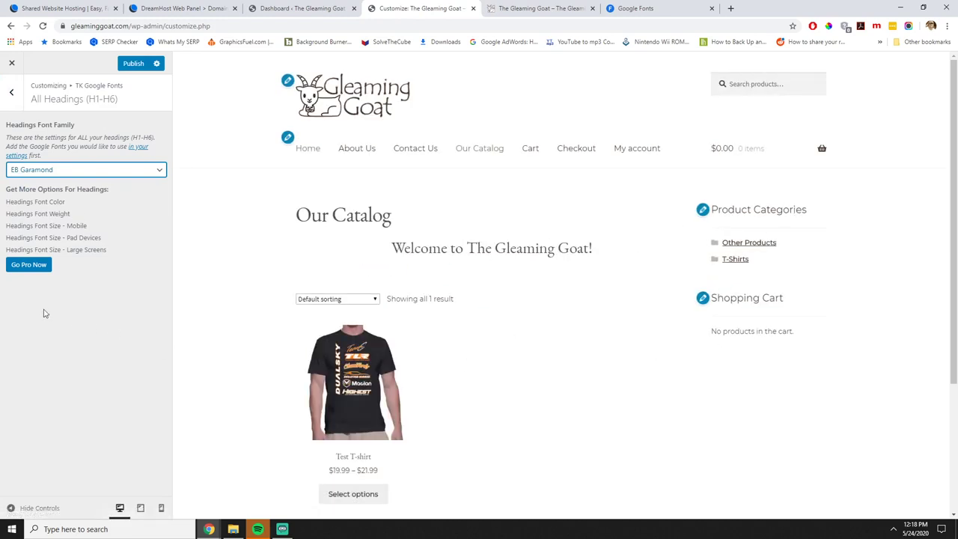
pyautogui.click(136, 65)
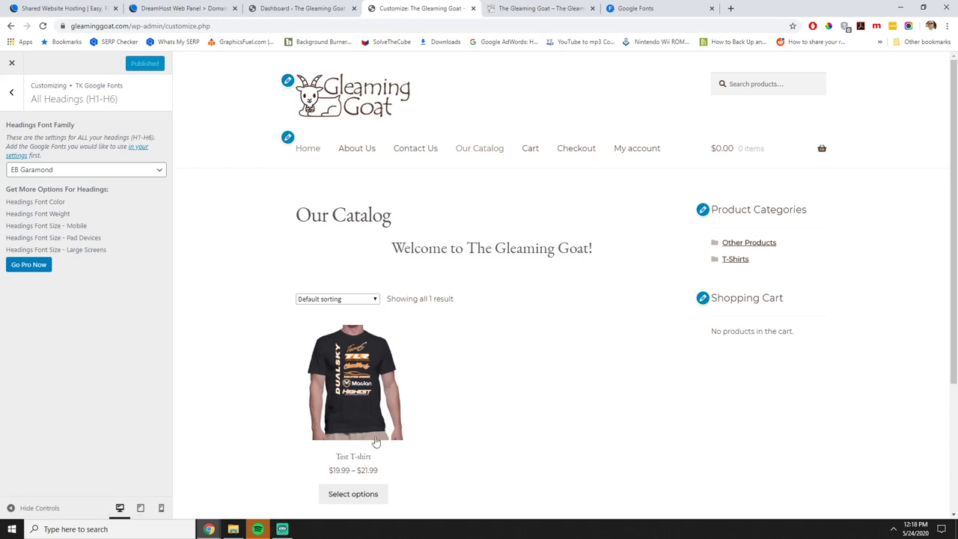
pyautogui.click(11, 92)
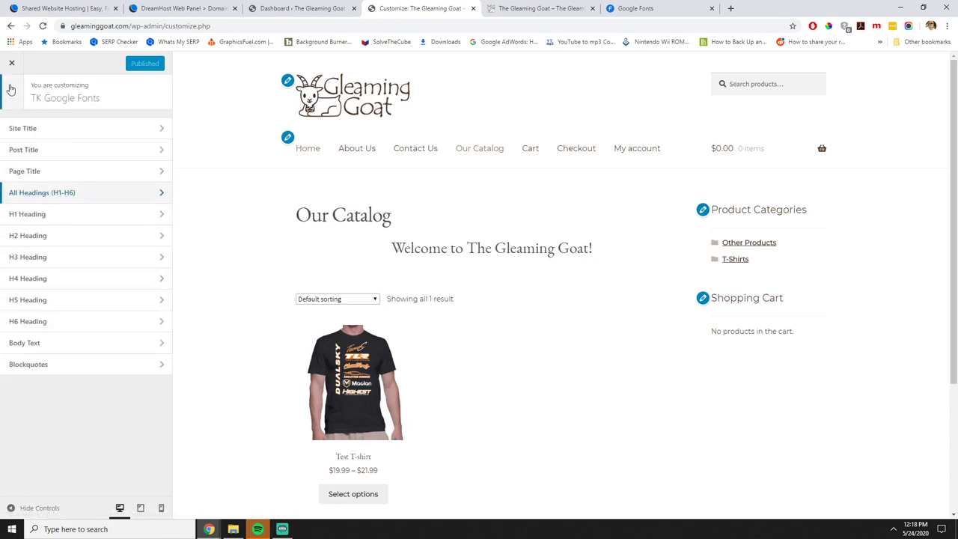
pyautogui.click(12, 64)
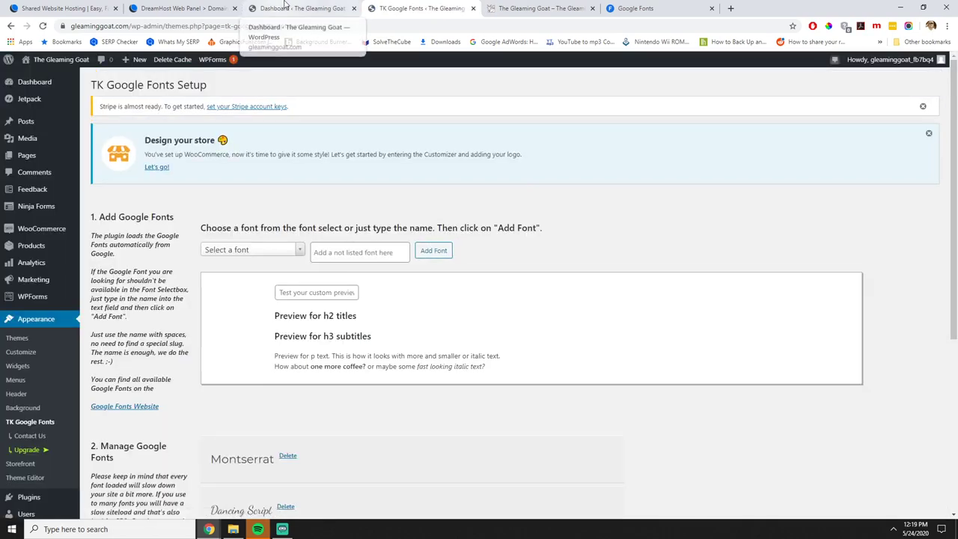
# Move between the WordPress dashboard and TK Google Fonts browser tabs.
pyautogui.click(299, 9)
pyautogui.click(377, 7)
pyautogui.click(299, 8)
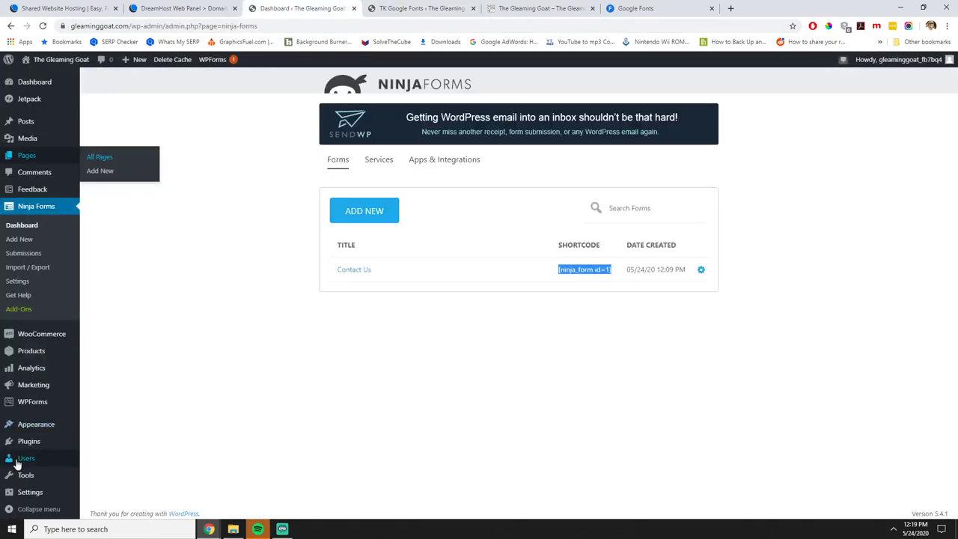
pyautogui.moveTo(44, 444)
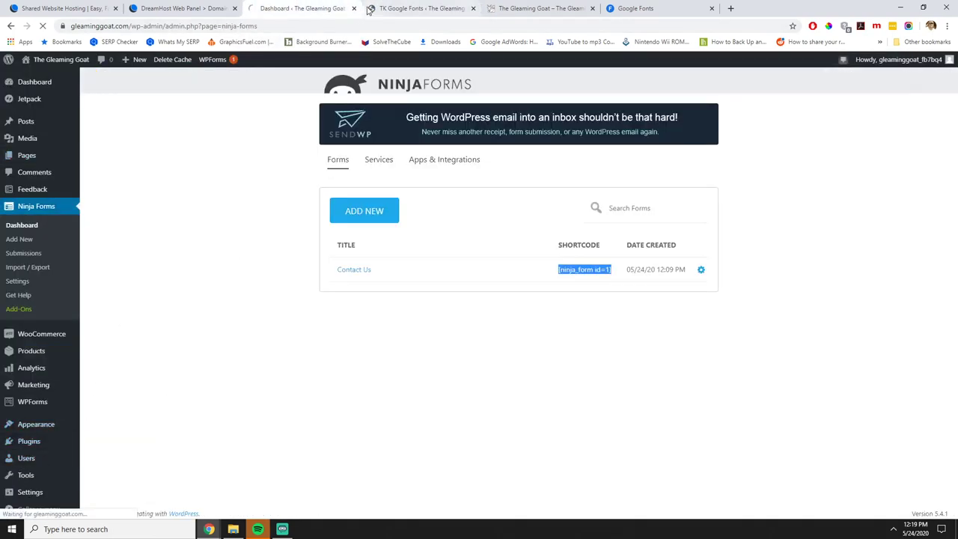
pyautogui.click(383, 9)
# Search for 'Custom CS', then install and activate the Custom CSS Pro plugin.
pyautogui.click(335, 9)
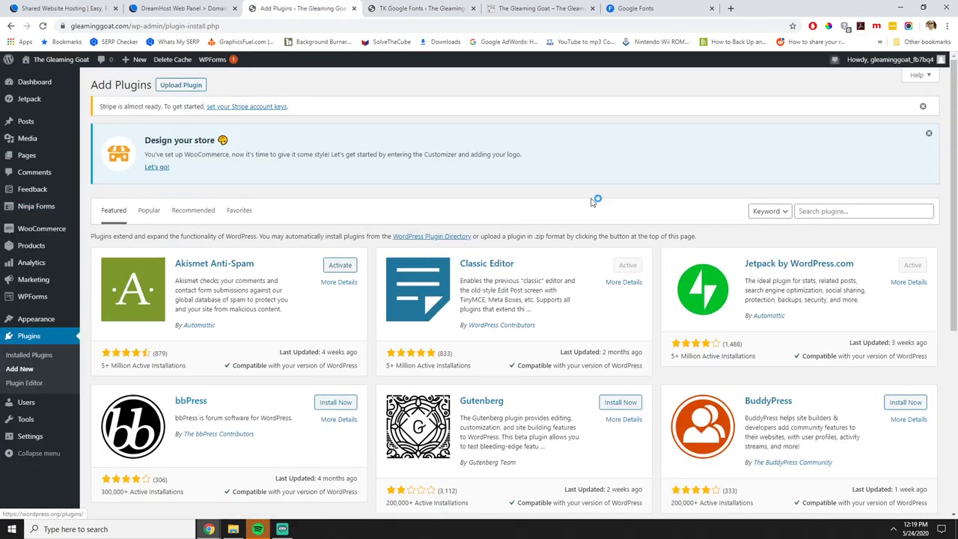
pyautogui.click(826, 213)
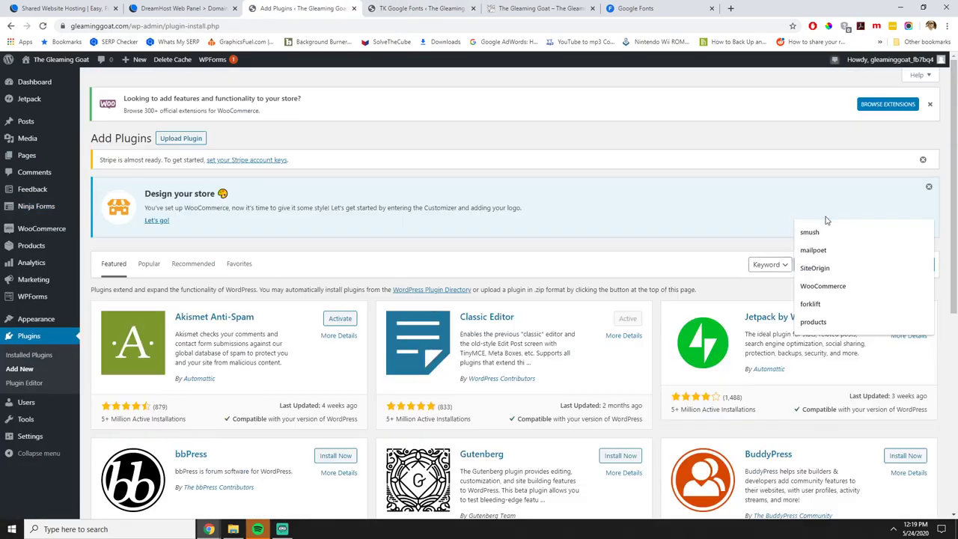
pyautogui.write('Custom CSS pro')
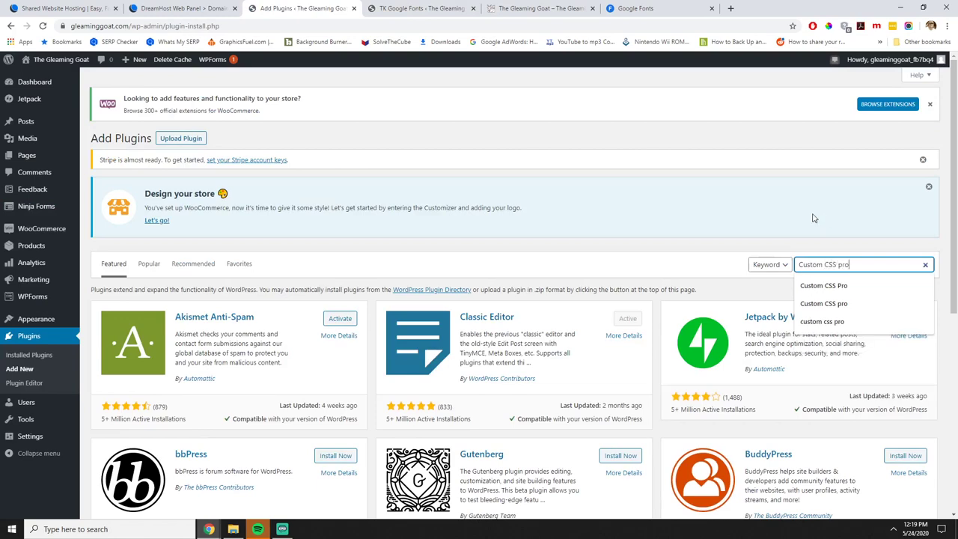
pyautogui.press('Return')
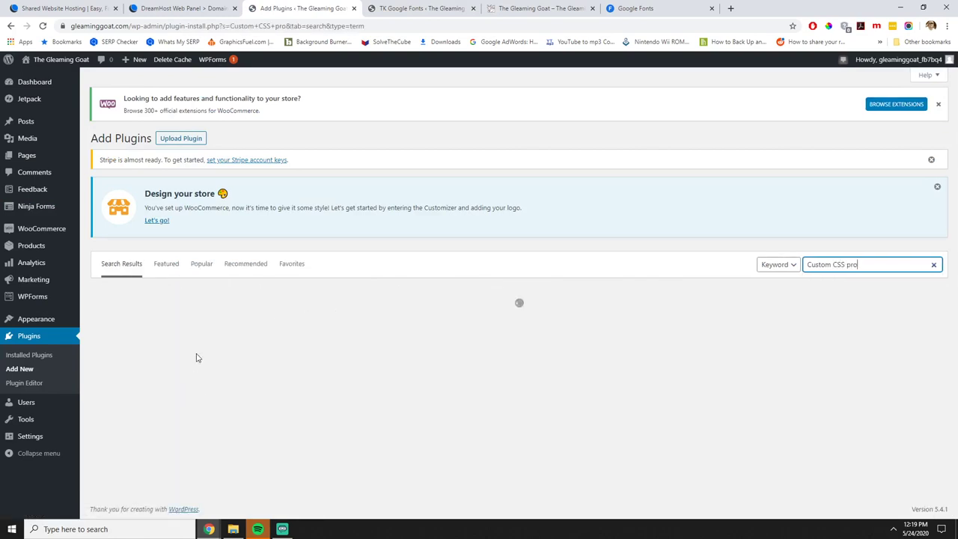
pyautogui.click(341, 321)
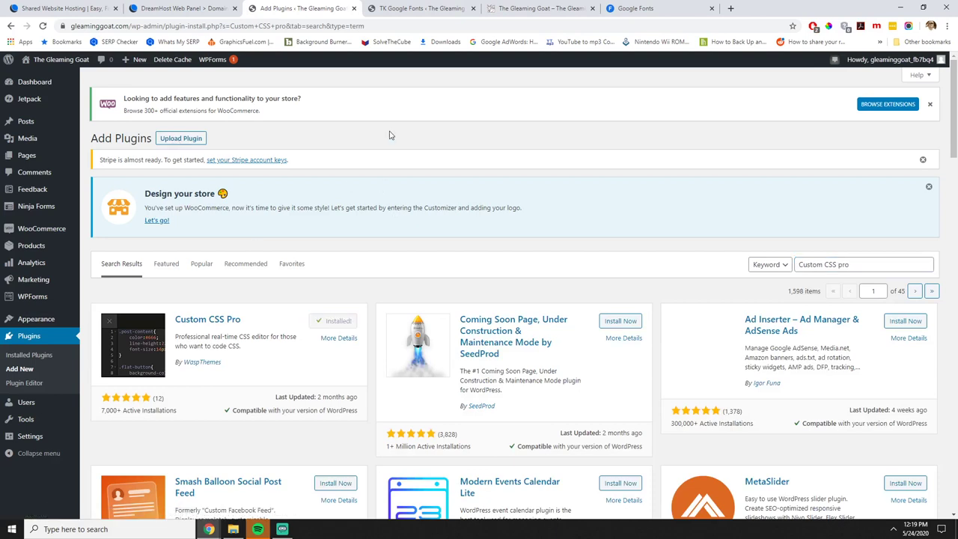
pyautogui.click(341, 321)
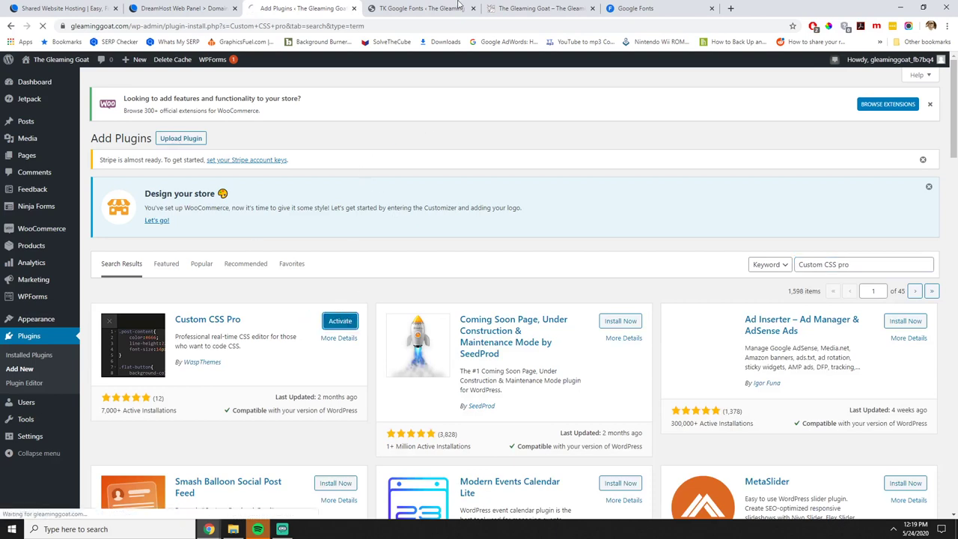
pyautogui.click(417, 9)
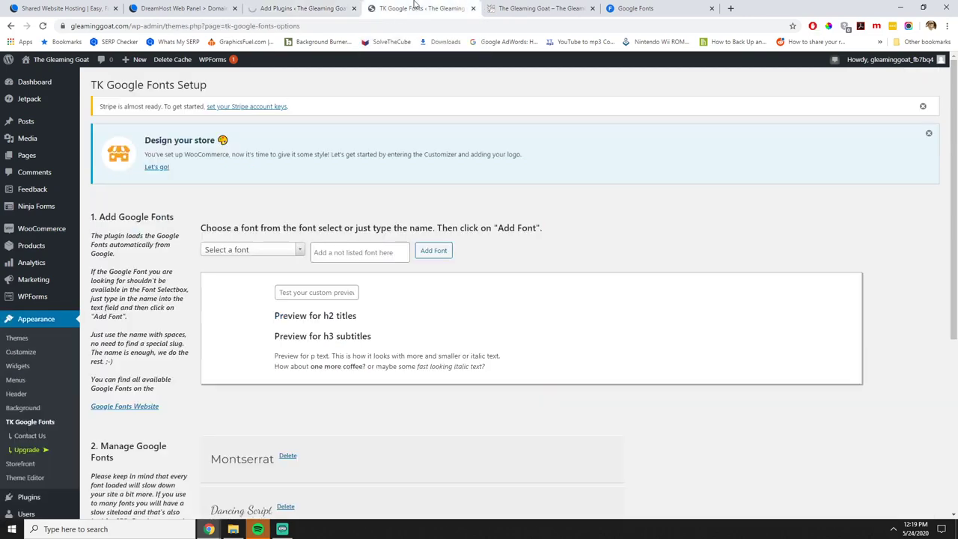
pyautogui.click(303, 8)
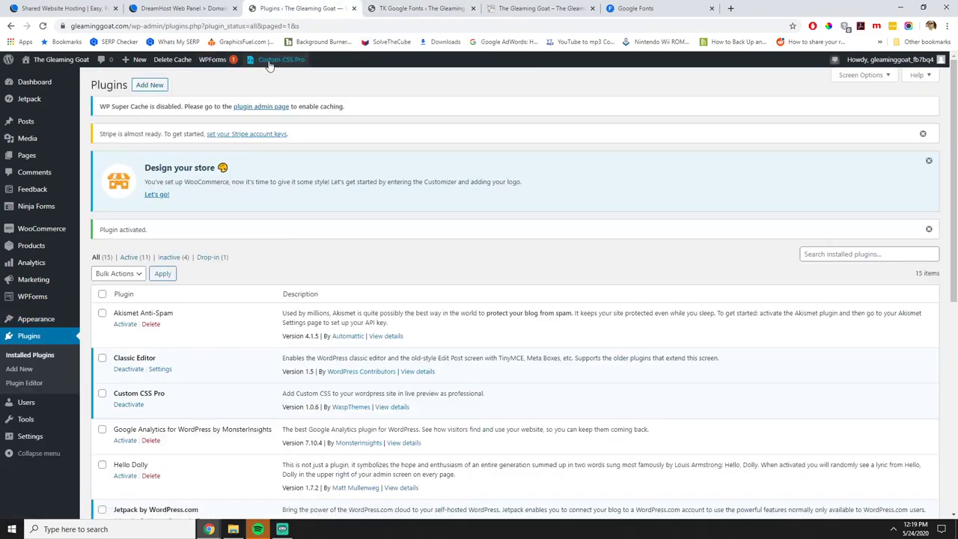
# Open the Custom CSS Pro editor and bring up the context menu on the Test T-shirt product.
pyautogui.click(277, 59)
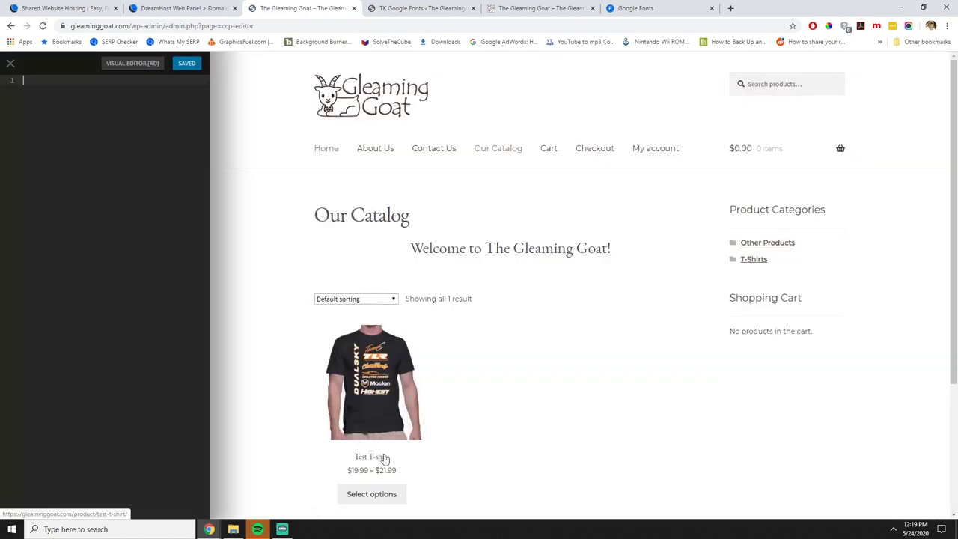
pyautogui.scroll(-3, 609, 332)
pyautogui.scroll(3, 609, 332)
pyautogui.scroll(-2, 368, 357)
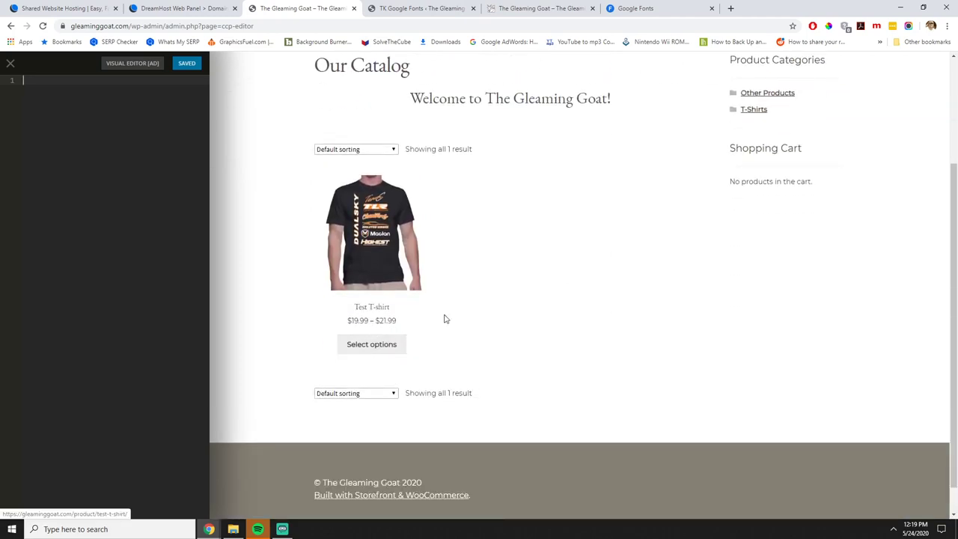
pyautogui.rightClick(380, 304)
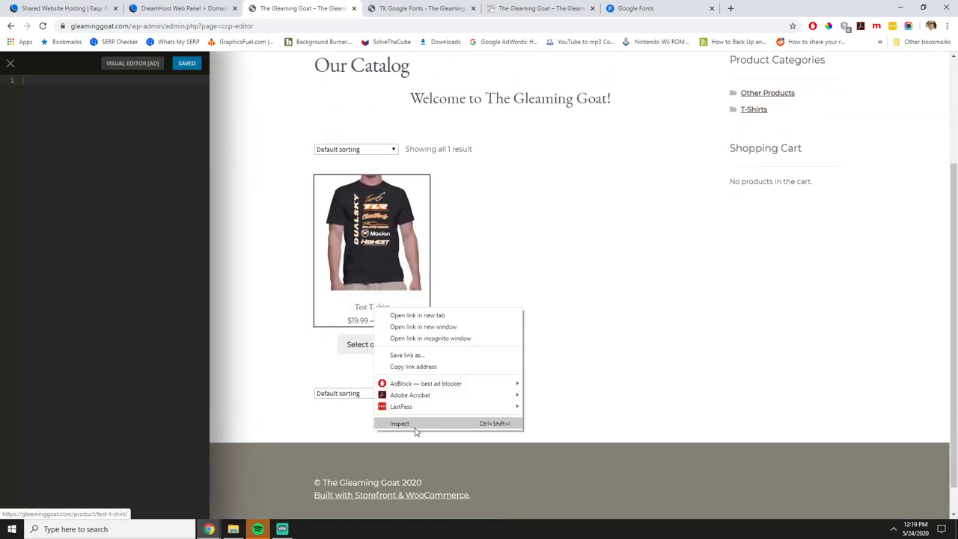
# Open DevTools beside the catalog and select the T-shirt's price element.
pyautogui.click(66, 143)
pyautogui.rightClick(372, 307)
pyautogui.click(411, 470)
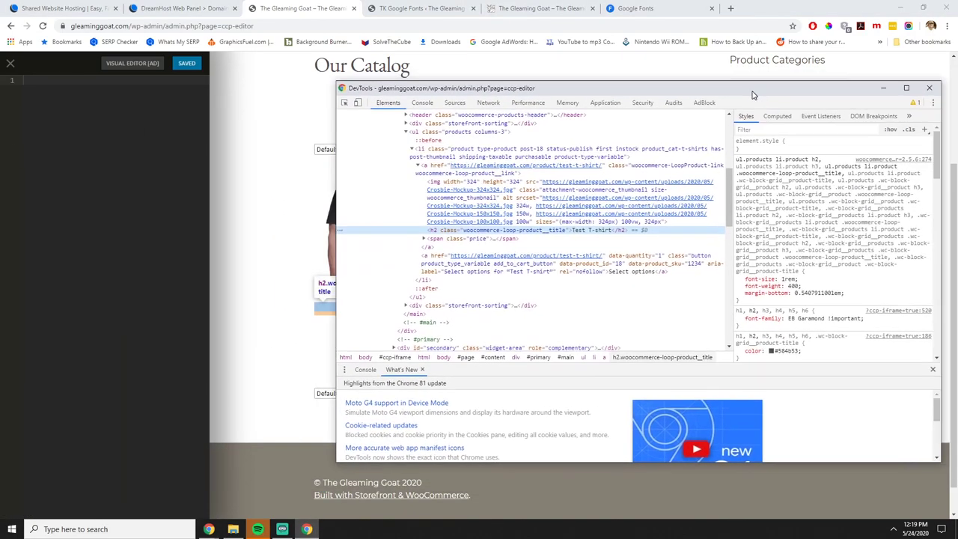
pyautogui.moveTo(753, 95); pyautogui.dragTo(697, 85)
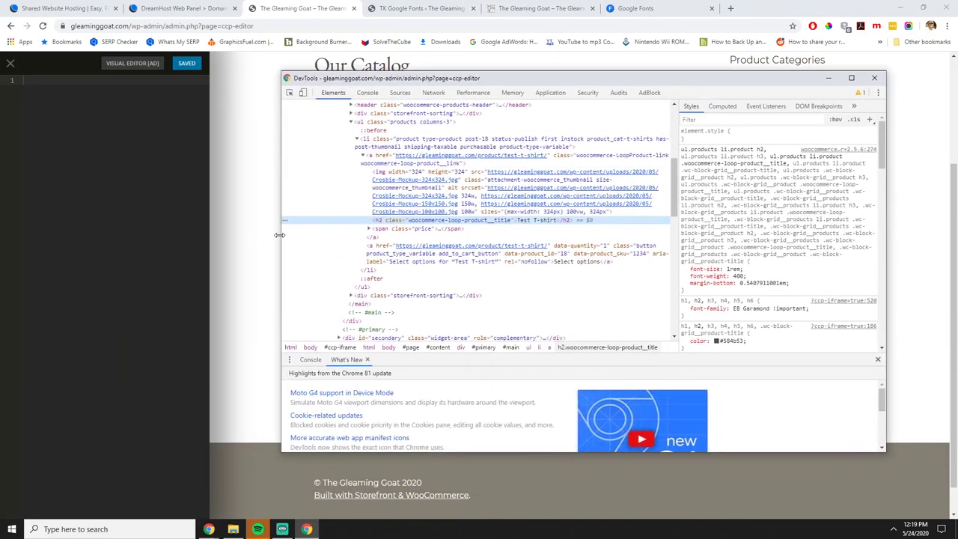
pyautogui.moveTo(279, 235); pyautogui.dragTo(487, 238)
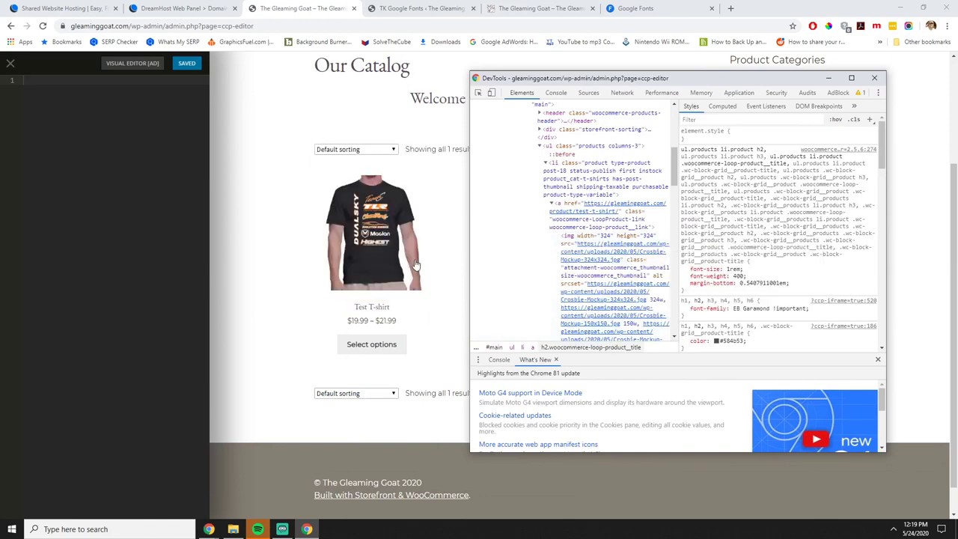
pyautogui.rightClick(372, 308)
pyautogui.click(399, 422)
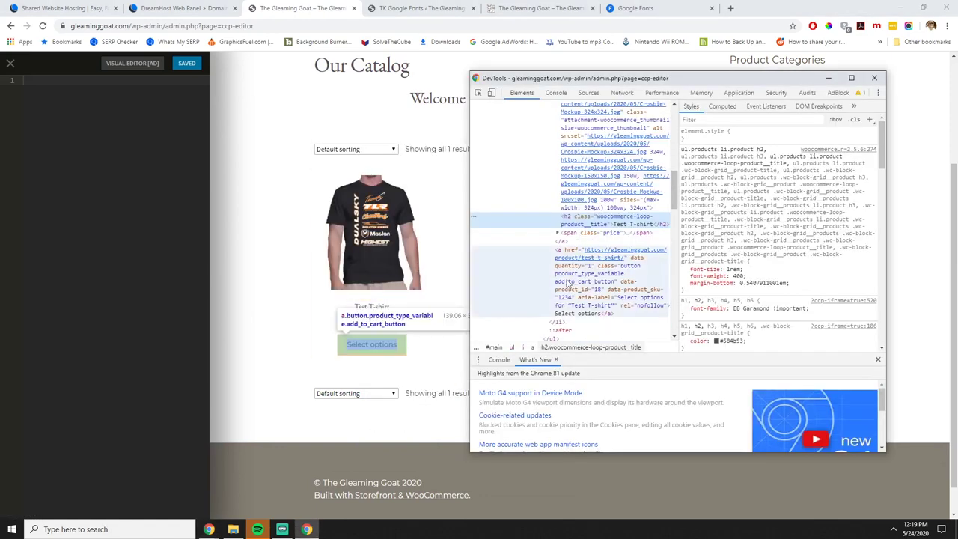
pyautogui.click(595, 235)
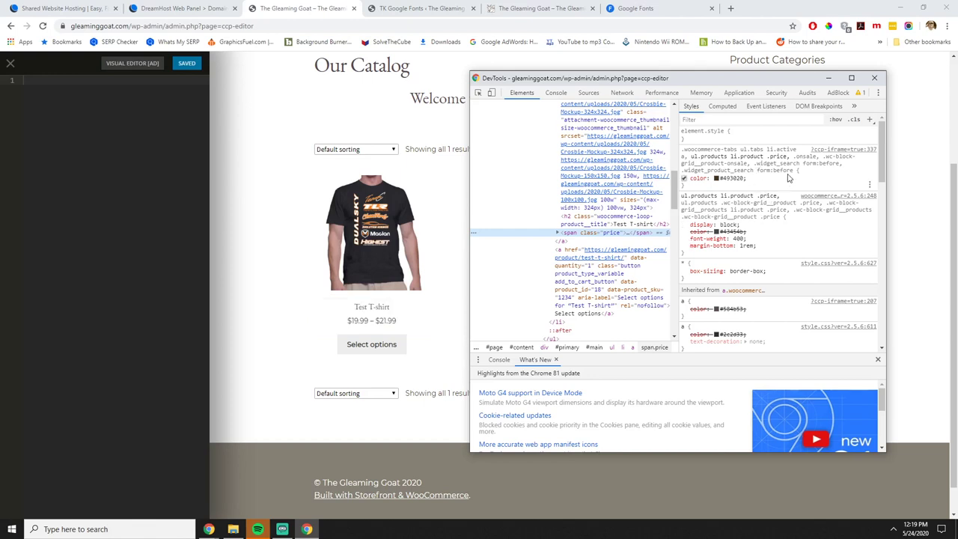
# Add font-size: 1.4em to the price rule in Styles.
pyautogui.click(754, 184)
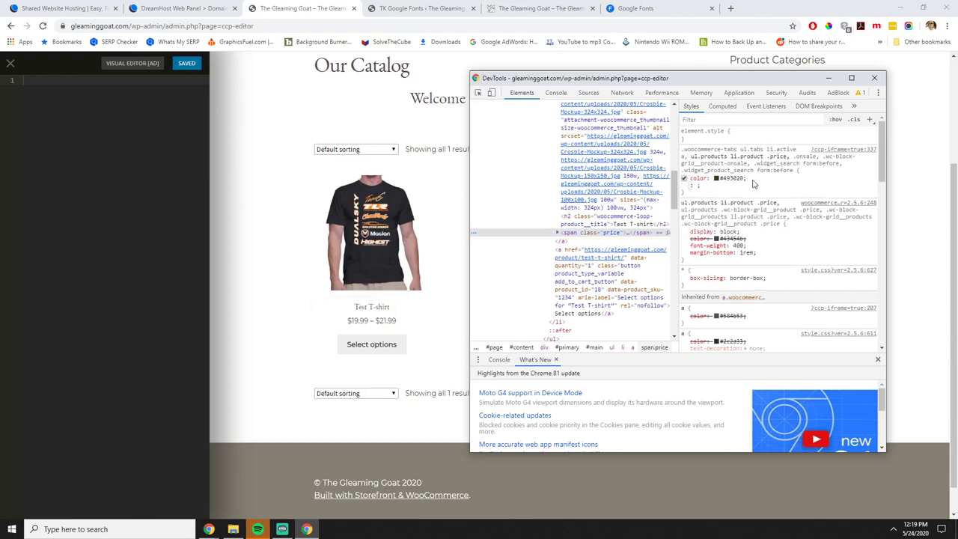
pyautogui.write('font-size')
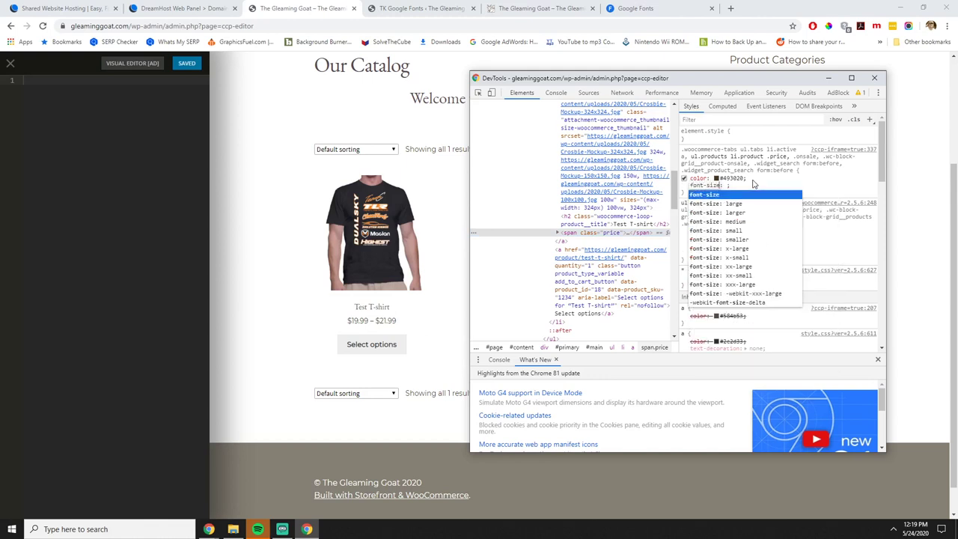
pyautogui.press('Tab')
pyautogui.write('2em')
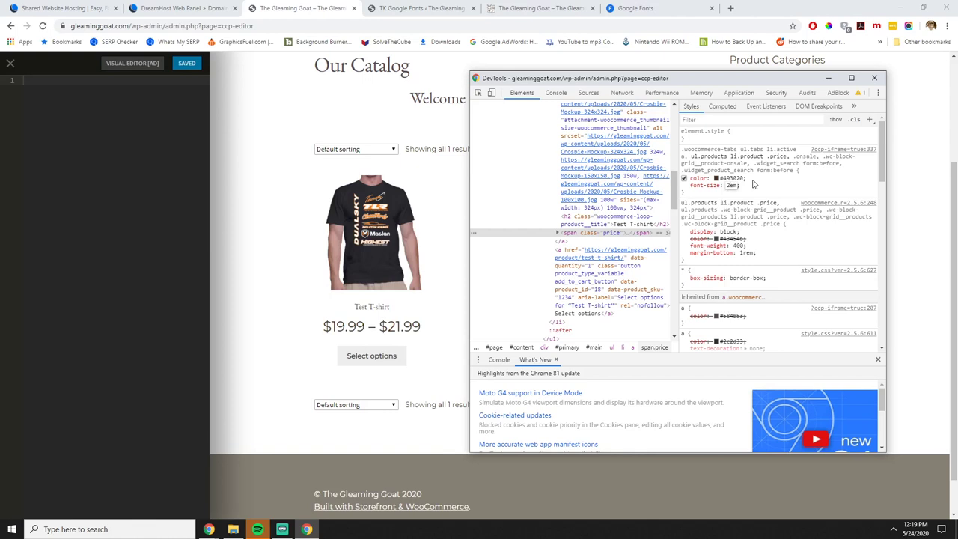
pyautogui.press('Down')
pyautogui.press('Left')
pyautogui.press('Left')
pyautogui.write('.')
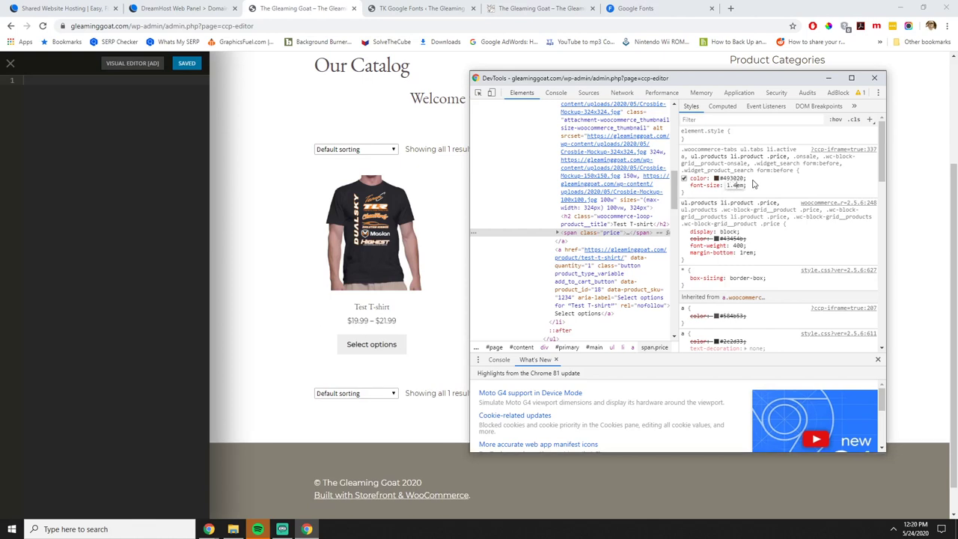
pyautogui.write('4em')
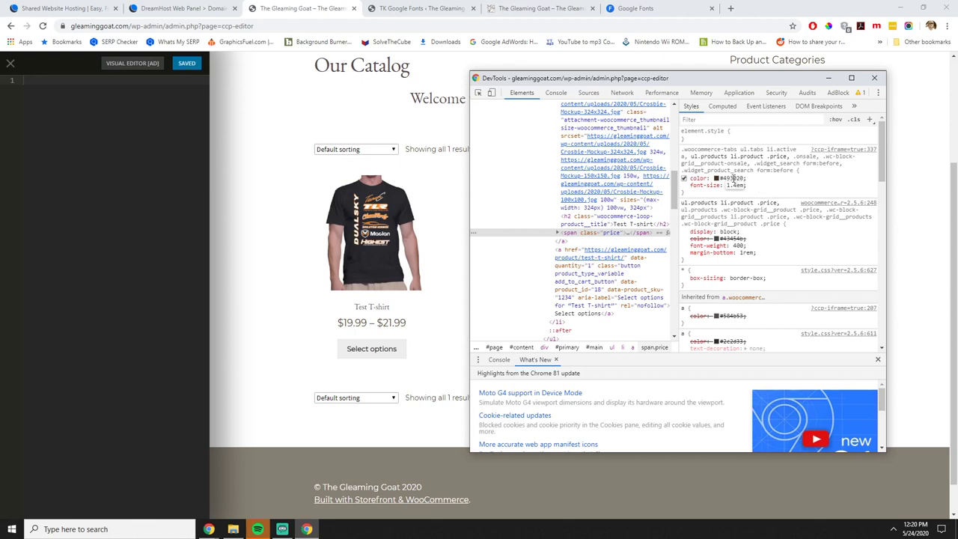
# Add color: red to the price rule, switch it off, and select the selector 'a, ul.products li.product .price'.
pyautogui.click(734, 178)
pyautogui.write('red')
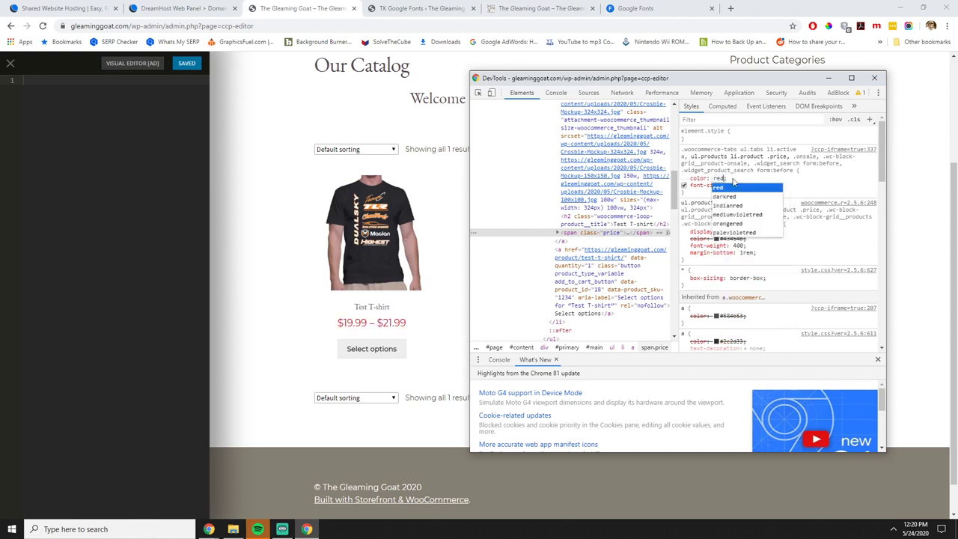
pyautogui.click(771, 182)
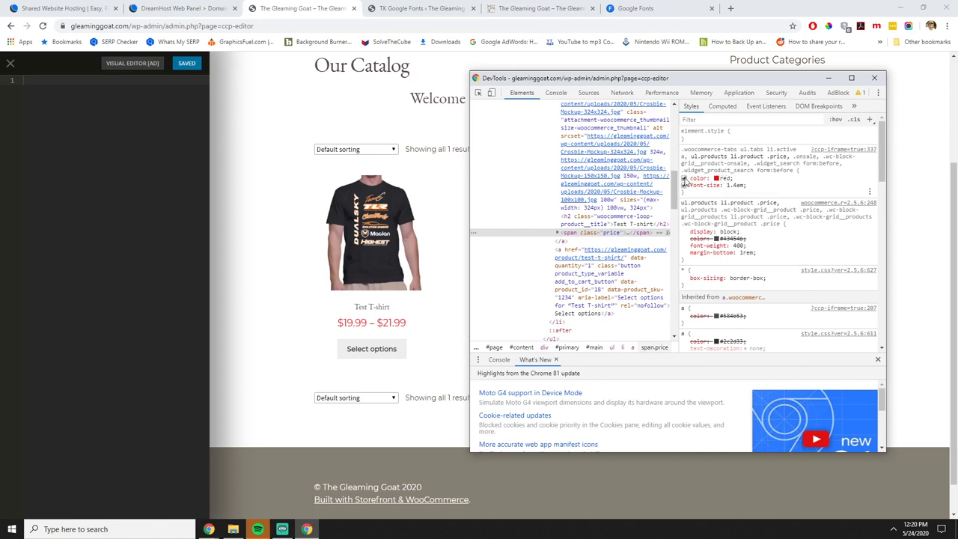
pyautogui.click(683, 179)
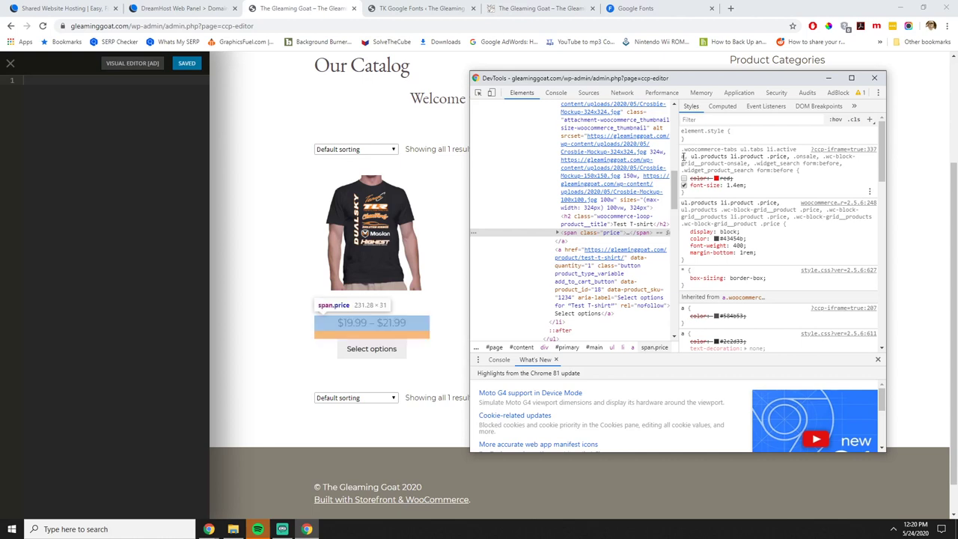
pyautogui.click(682, 185)
pyautogui.moveTo(682, 185); pyautogui.dragTo(678, 159)
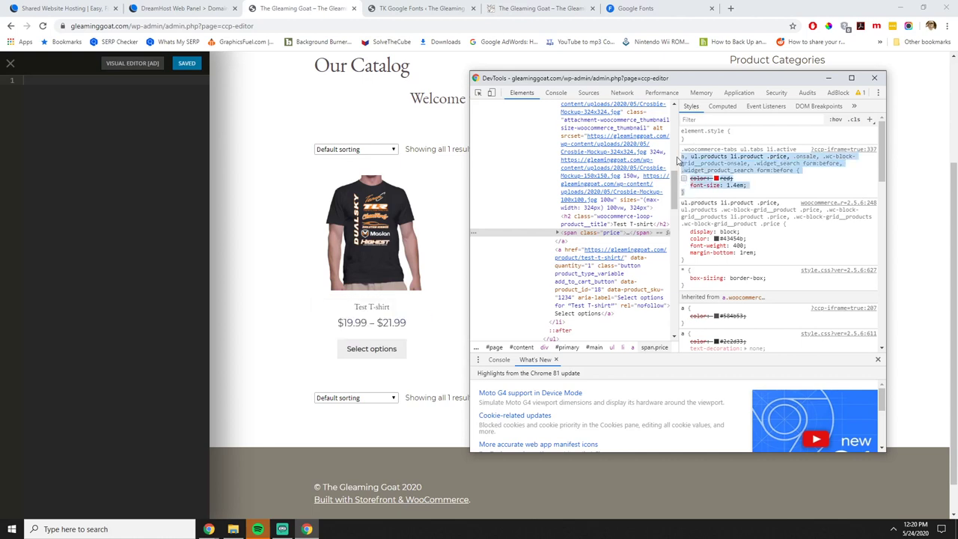
pyautogui.click(784, 156)
pyautogui.moveTo(784, 156); pyautogui.dragTo(679, 156)
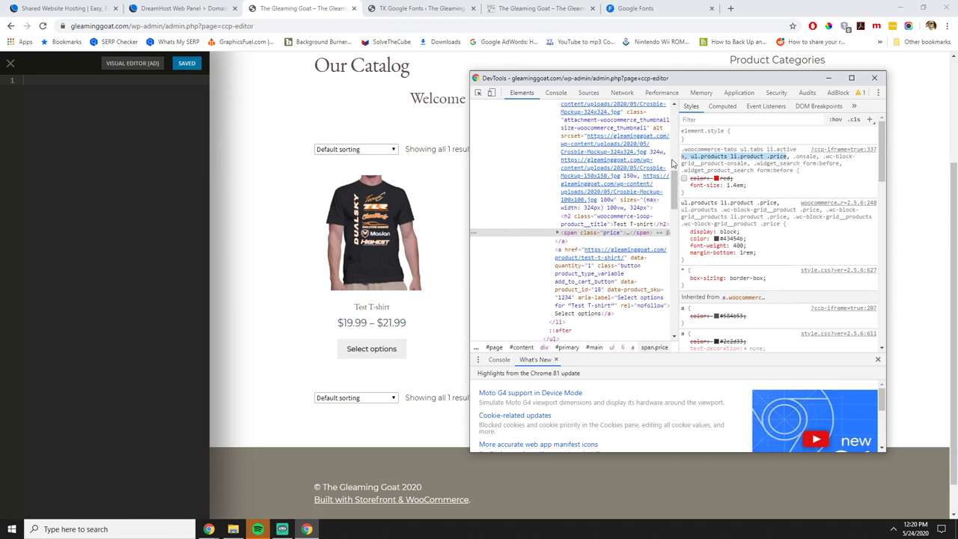
# Paste the price selector into Custom CSS Pro with font-size: 1.4em and save.
pyautogui.hotkey('ctrl', 'c')
pyautogui.press('F12')
pyautogui.click(168, 146)
pyautogui.hotkey('ctrl', 'v')
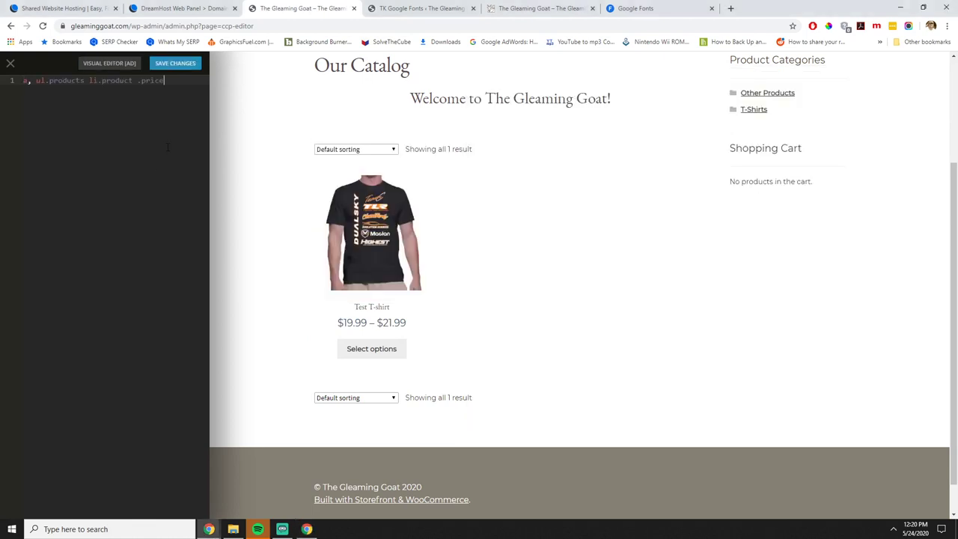
pyautogui.write('{')
pyautogui.press('Return')
pyautogui.write('font-size: 1.4em;')
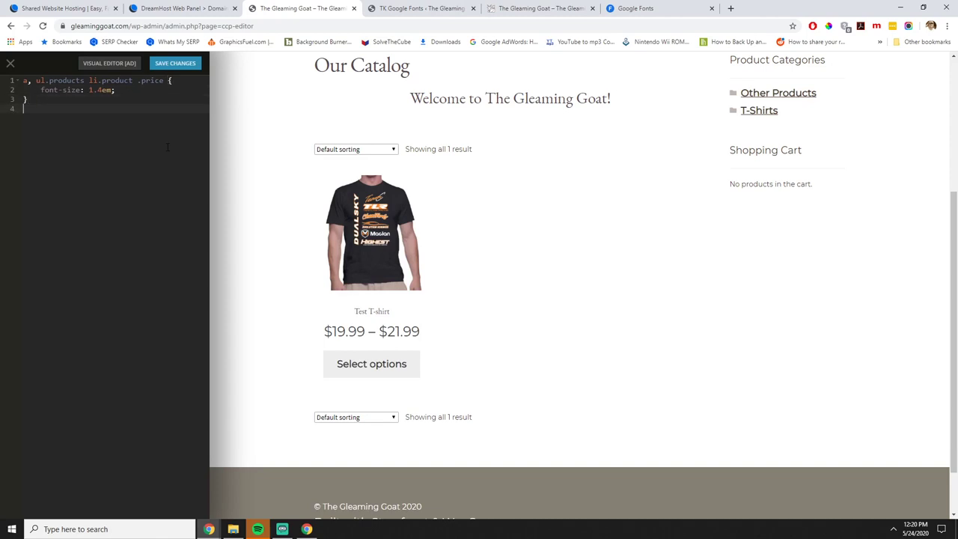
pyautogui.click(306, 529)
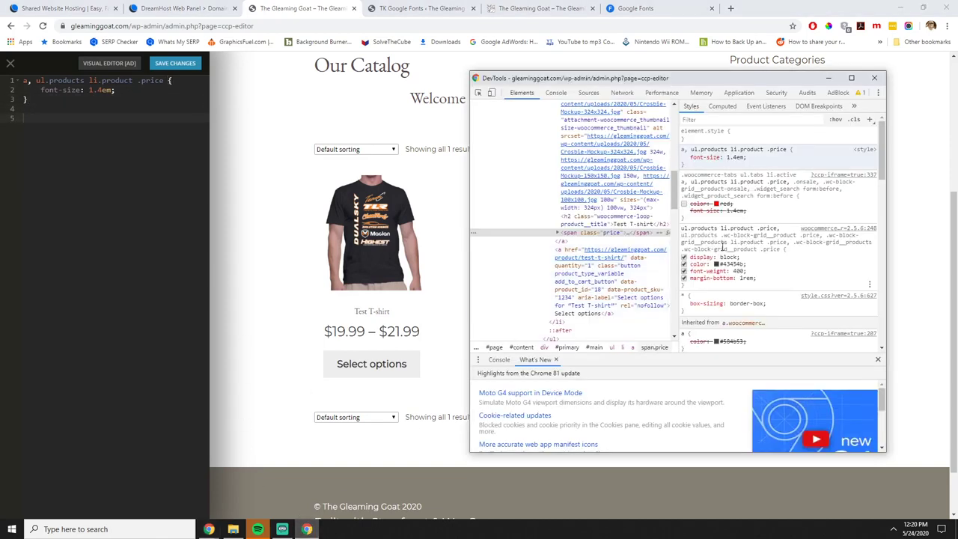
pyautogui.click(864, 78)
pyautogui.click(173, 64)
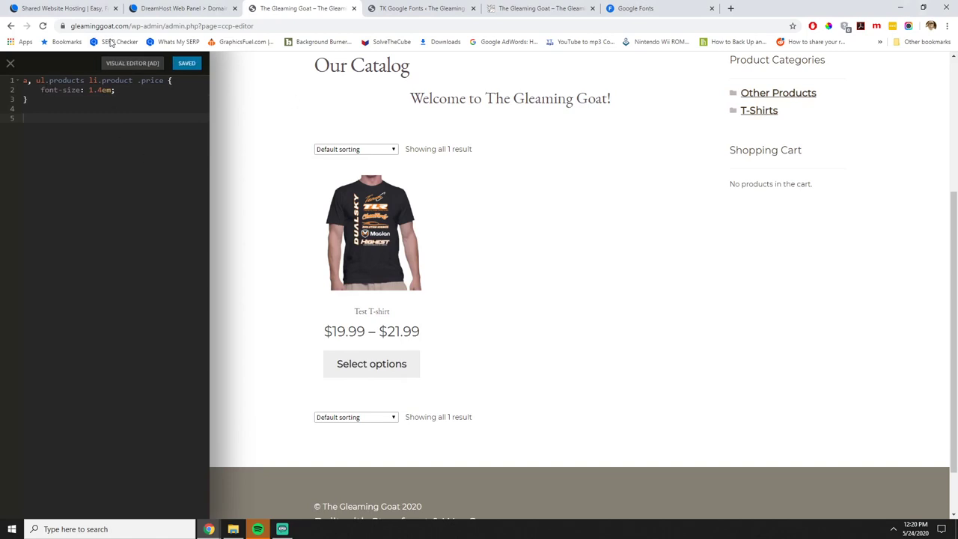
# Reload the page, then reduce the price font size to 1.2em and save again.
pyautogui.click(43, 25)
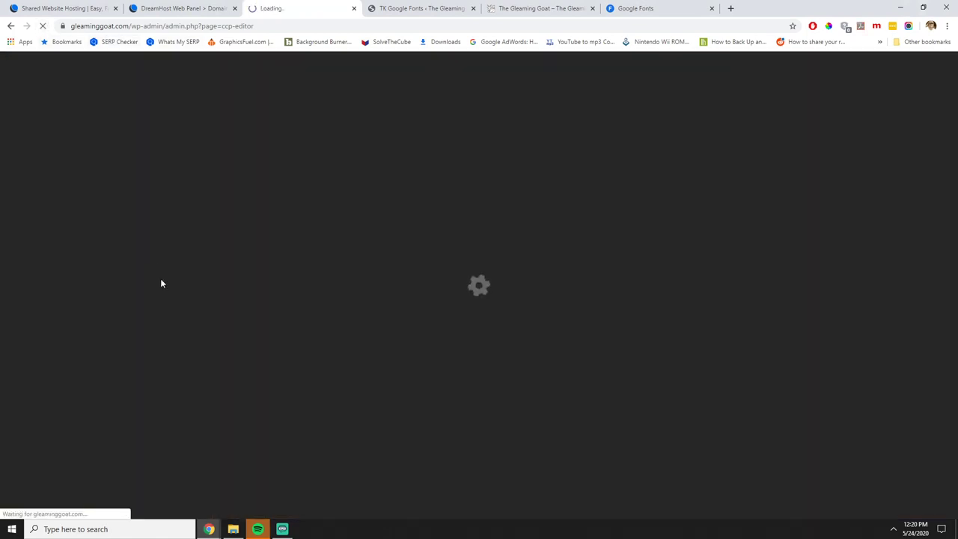
pyautogui.scroll(-4, 442, 321)
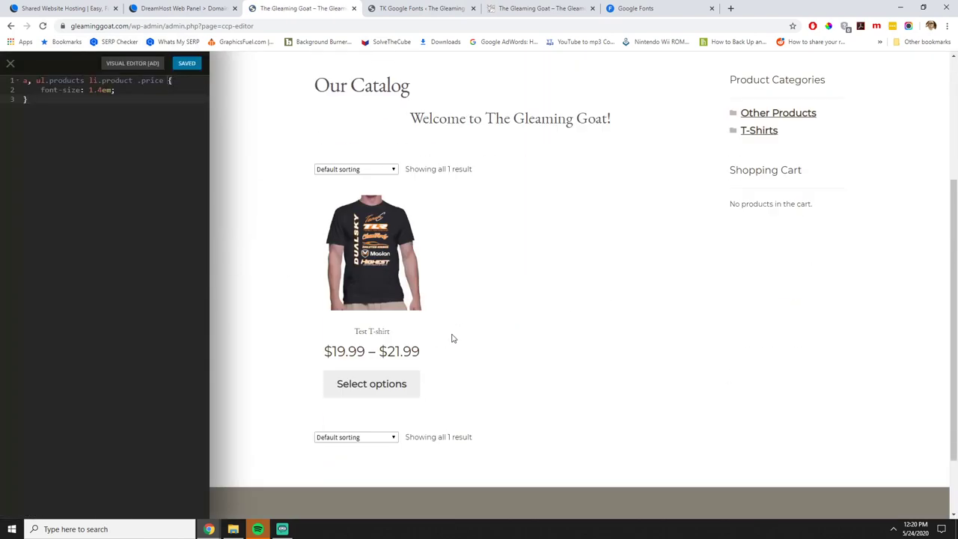
pyautogui.scroll(1, 456, 335)
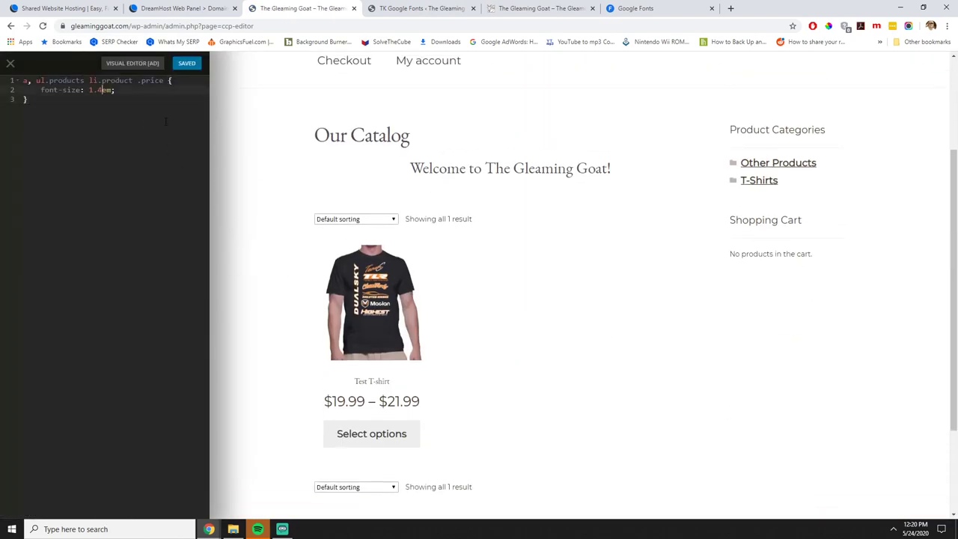
pyautogui.press('BackSpace')
pyautogui.write('2')
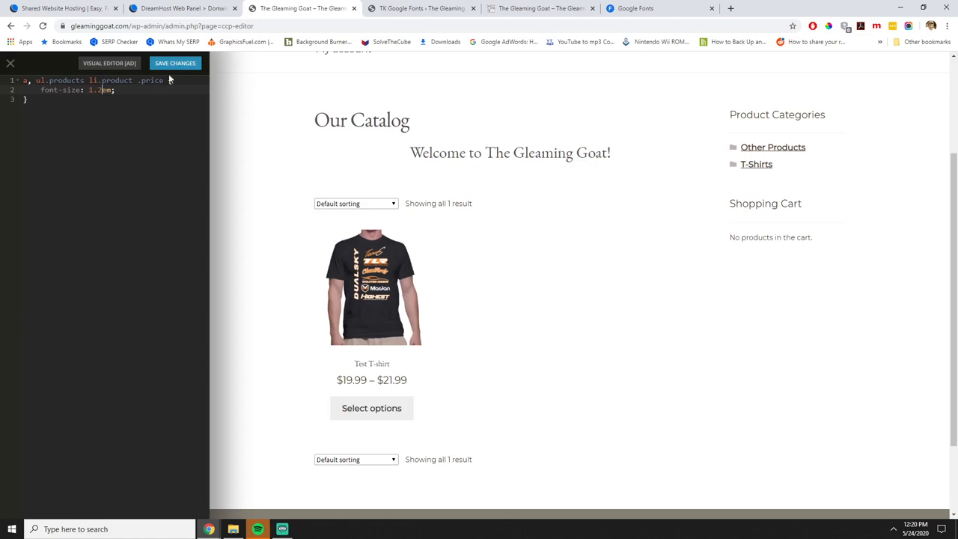
pyautogui.click(169, 66)
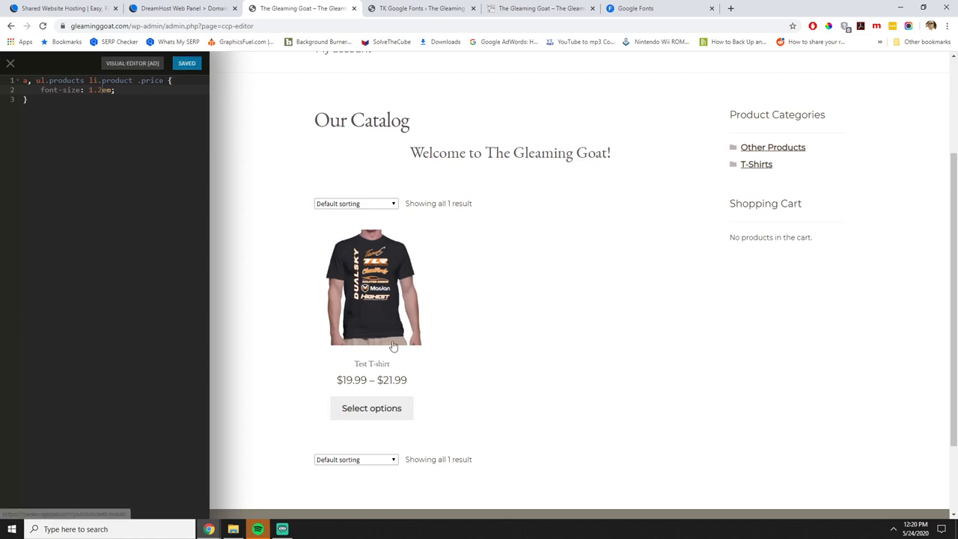